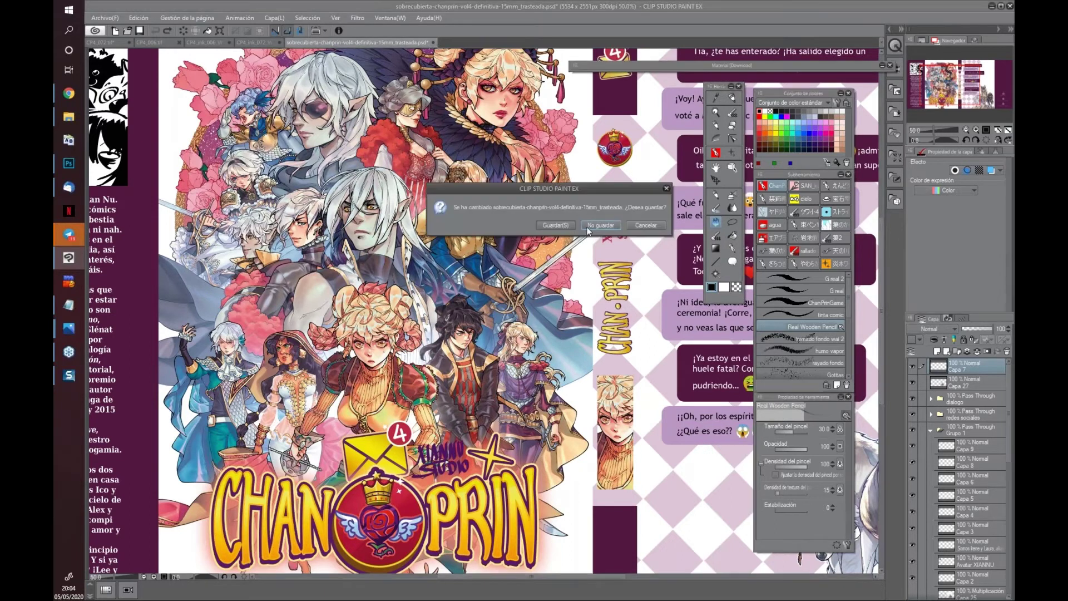
Close the cover illustration without saving and switch to the CP4_ink_006_W page
left_click(646, 224)
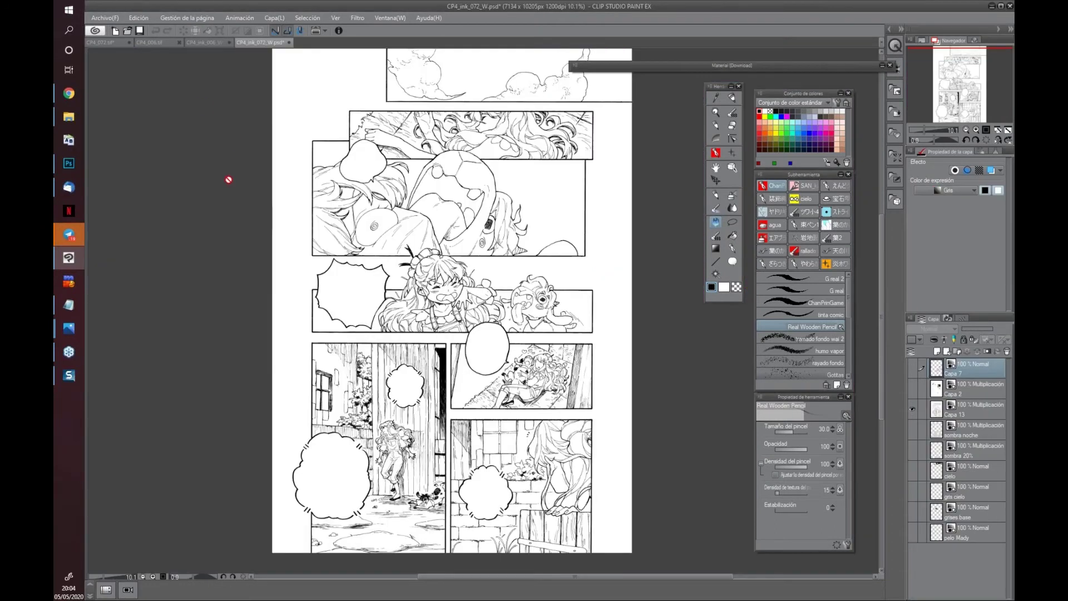
mouse_move(394, 236)
left_mouse_down()
mouse_move(396, 251)
mouse_move(361, 242)
mouse_move(397, 225)
mouse_move(402, 233)
left_mouse_up()
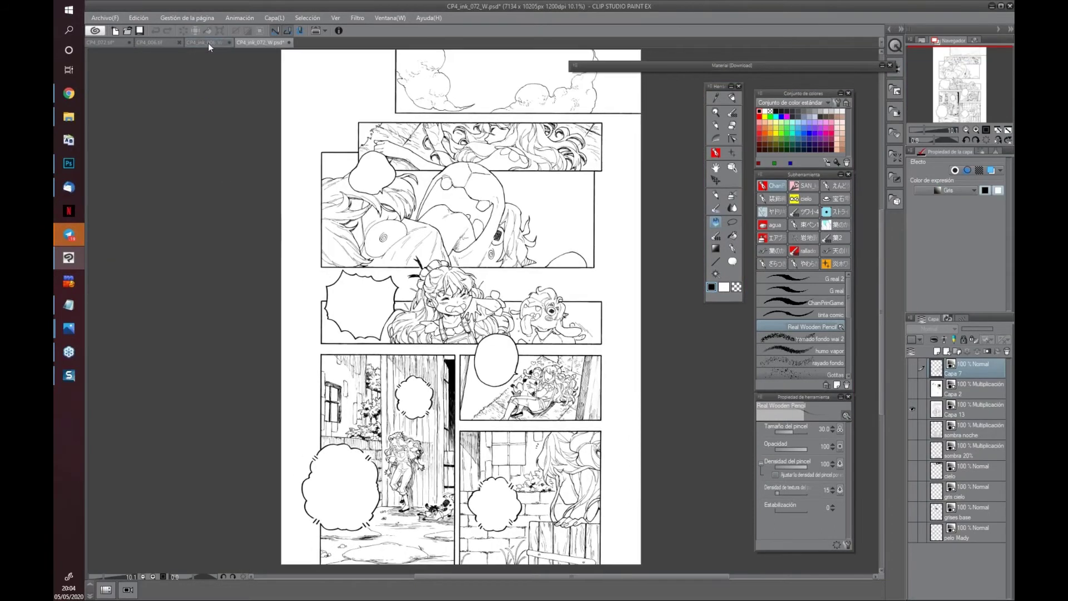
left_click(208, 43)
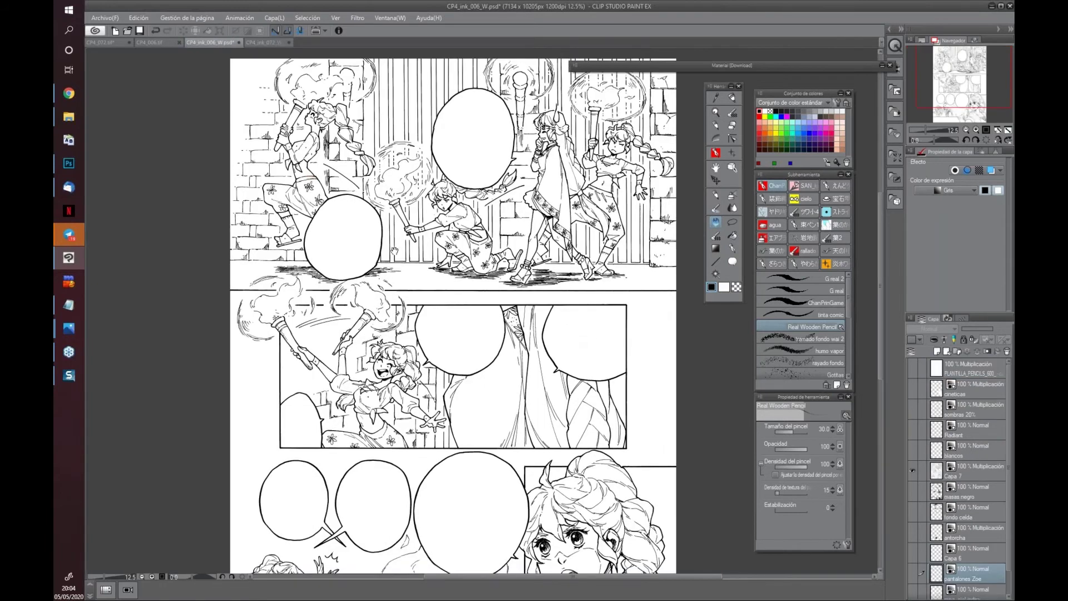
scroll(396, 255, "down", 3)
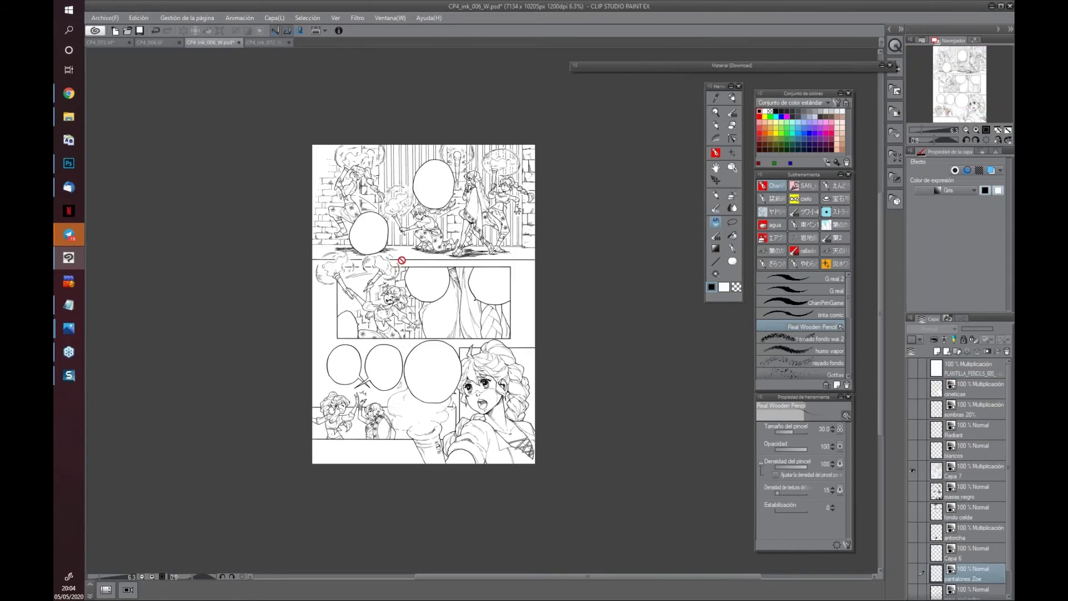
scroll(401, 260, "up", 3)
left_click_drag(394, 218, 395, 251)
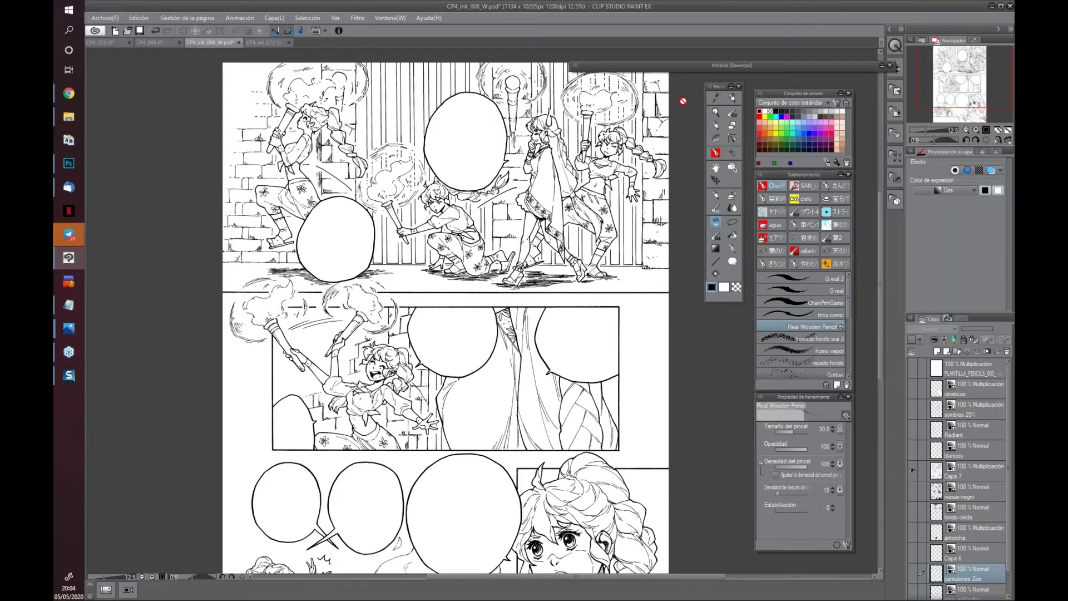
left_click_drag(454, 152, 421, 183)
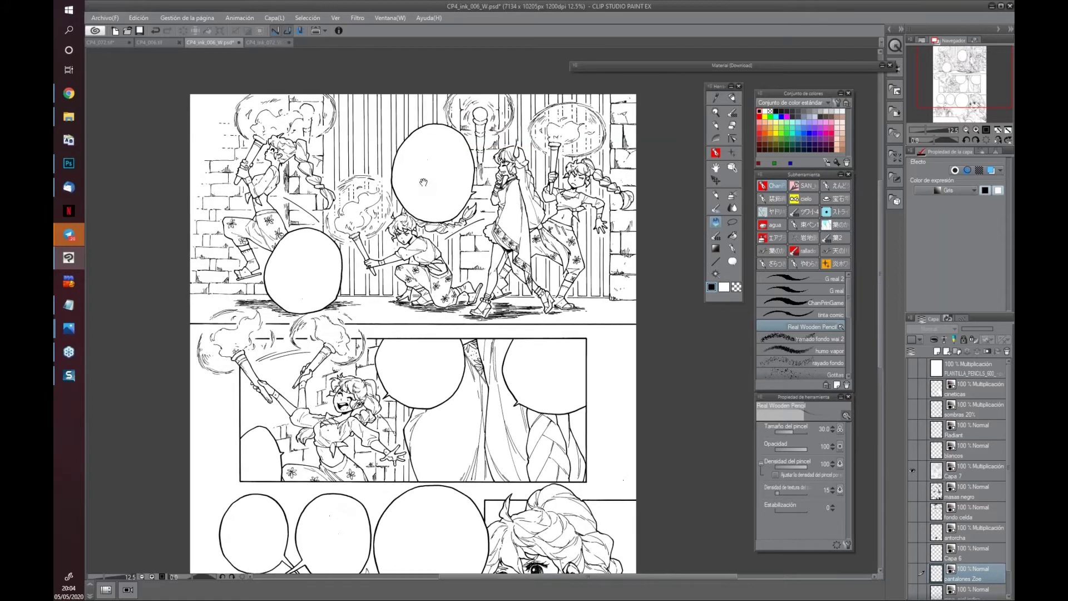
left_click(138, 18)
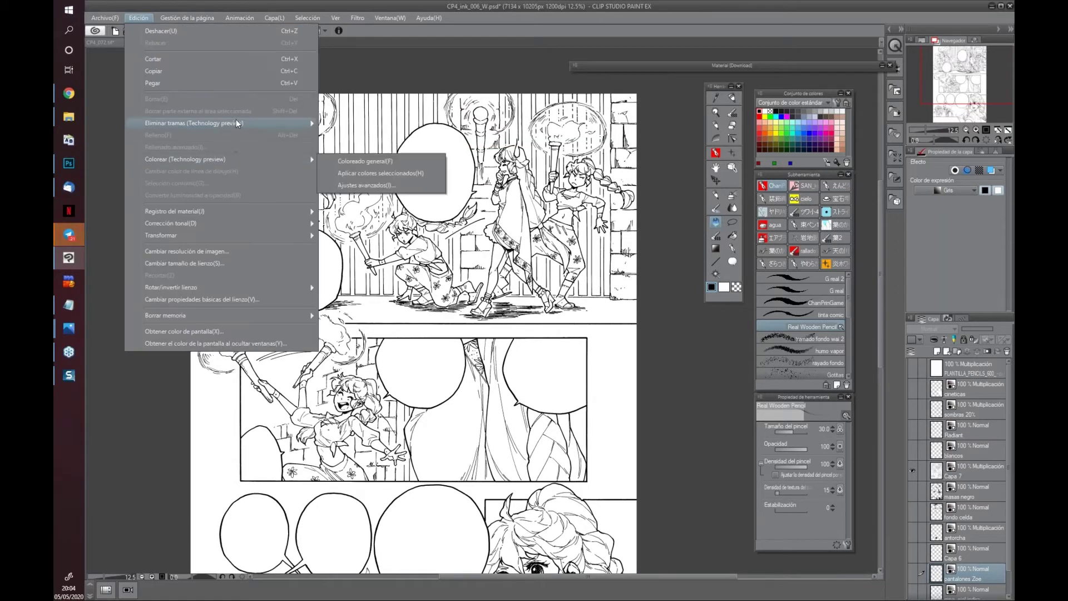
left_click(437, 75)
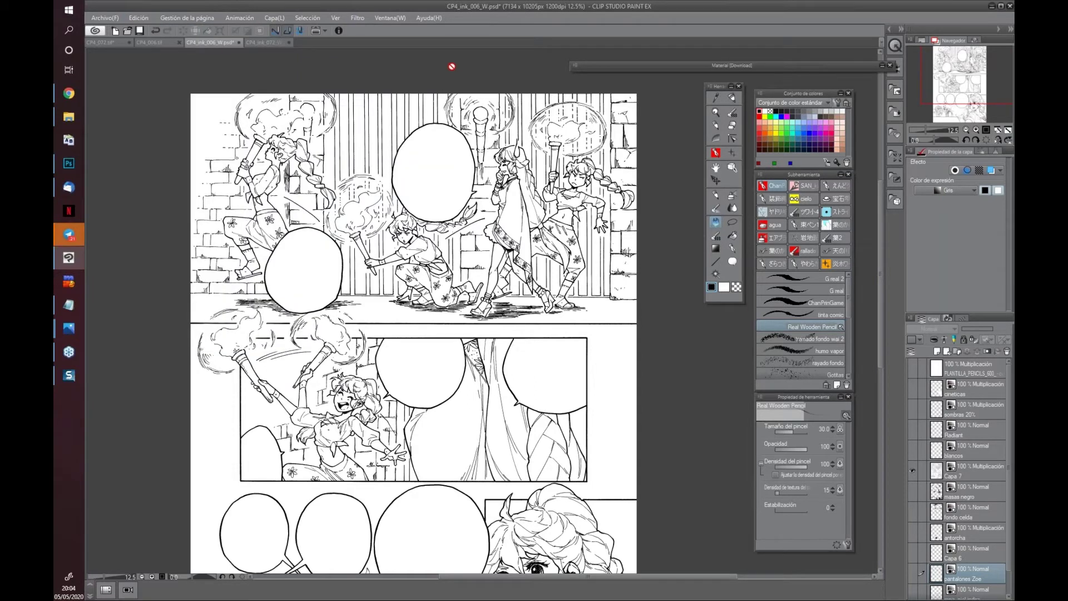
Switch to CP4_006.tif and examine its halftone dots up close around the torches, trousers and brick background
left_click(153, 41)
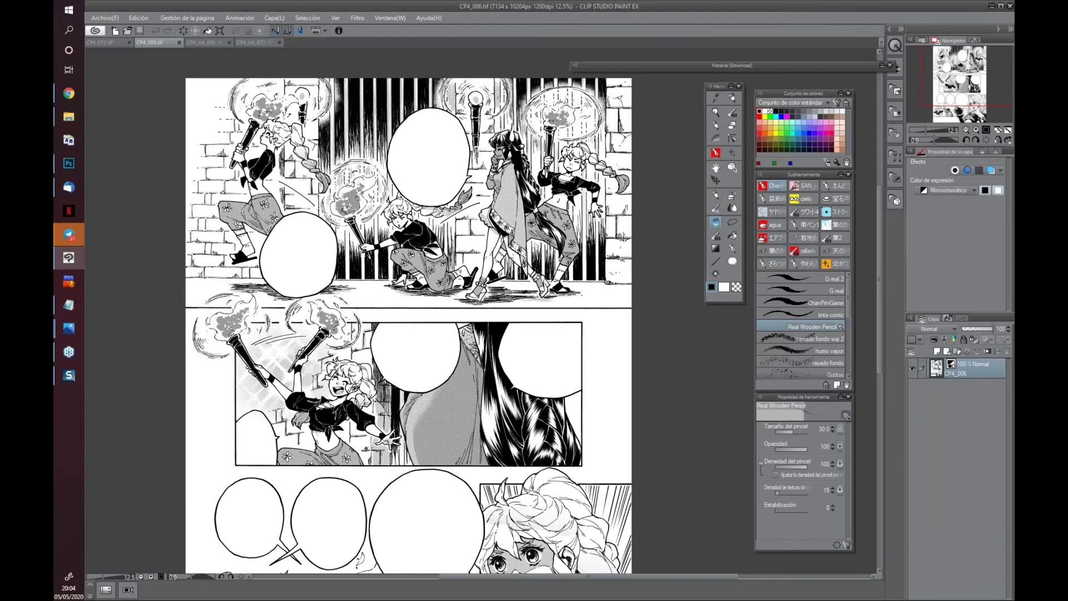
scroll(468, 307, "up", 5)
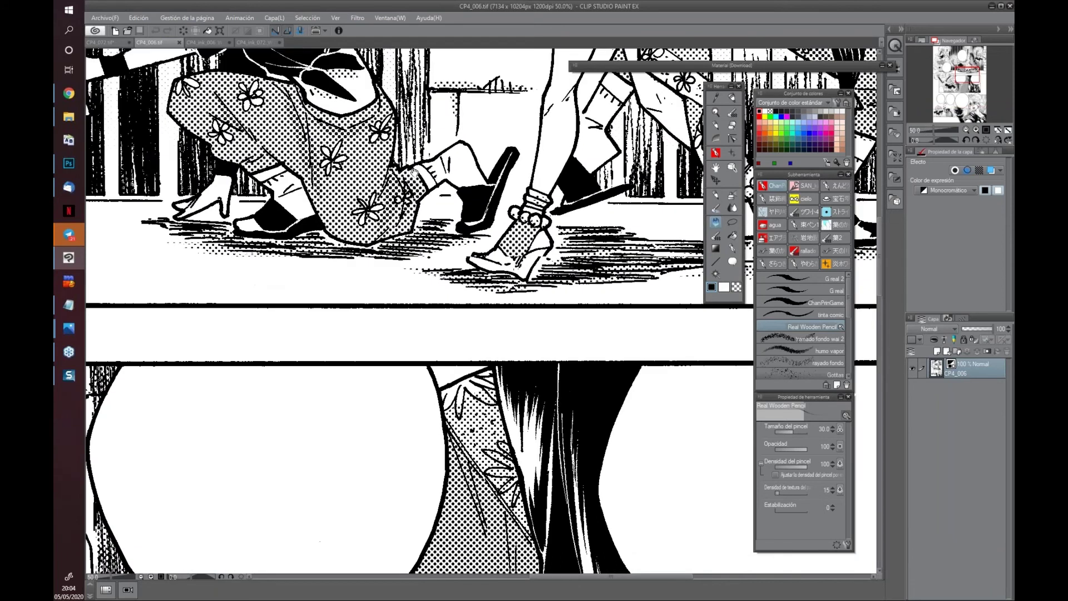
left_click_drag(414, 172, 755, 160)
scroll(433, 281, "up", 3)
scroll(433, 281, "up", 2)
left_click_drag(253, 315, 492, 327)
left_click_drag(303, 457, 471, 276)
left_click_drag(237, 556, 432, 317)
mouse_move(431, 475)
left_mouse_down()
mouse_move(481, 454)
mouse_move(534, 234)
left_mouse_up()
left_click_drag(554, 486, 451, 199)
left_click_drag(488, 498, 479, 222)
left_click_drag(612, 500, 501, 390)
mouse_move(779, 556)
left_mouse_down()
mouse_move(712, 462)
mouse_move(518, 100)
mouse_move(465, 183)
mouse_move(484, 167)
mouse_move(497, 220)
left_mouse_up()
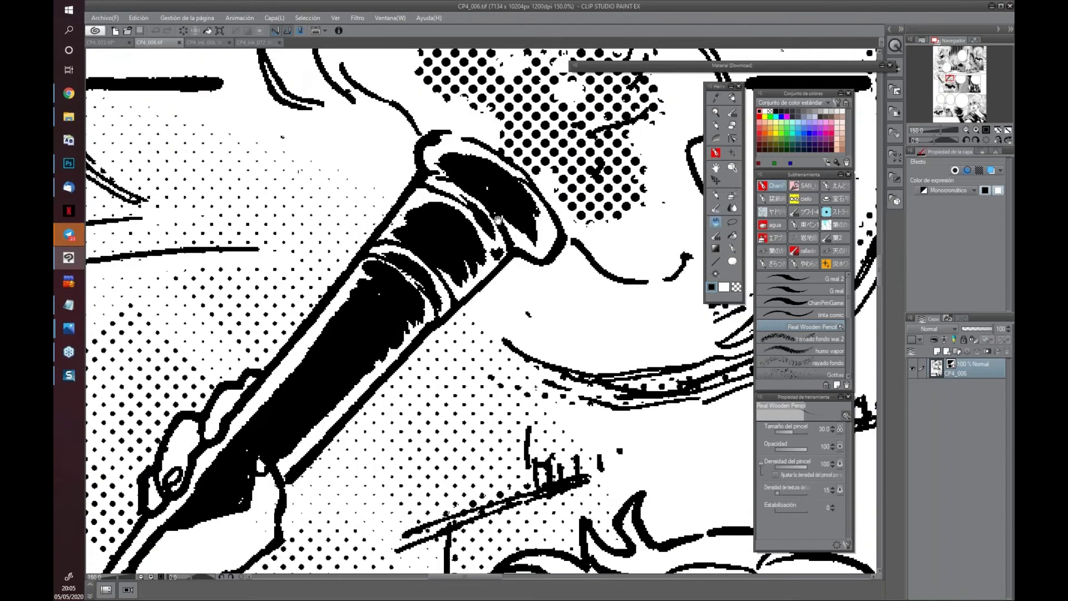
scroll(498, 220, "down", 1)
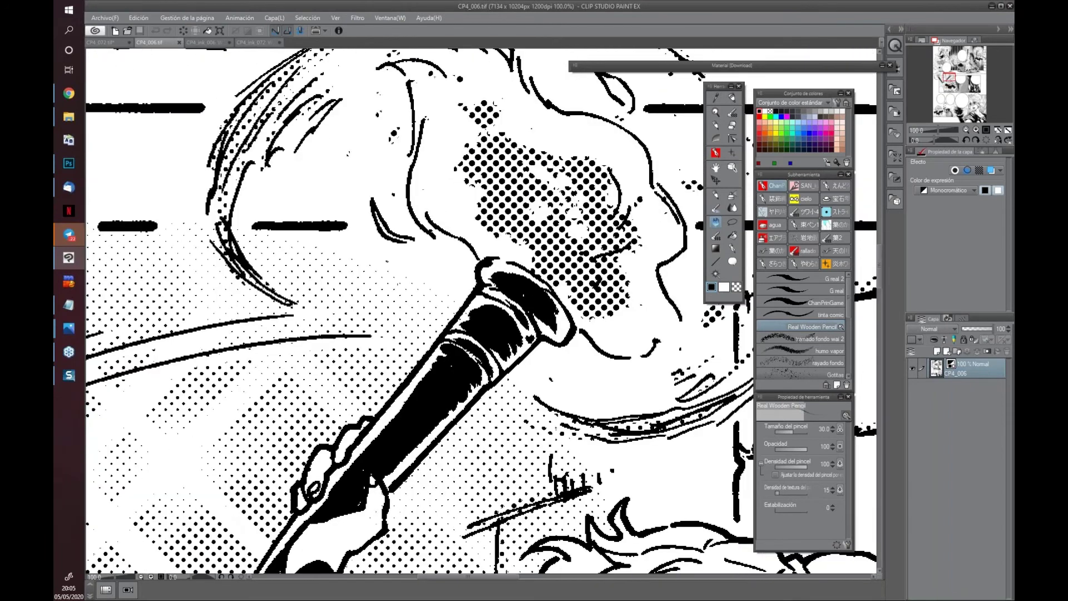
scroll(534, 311, "down", 1)
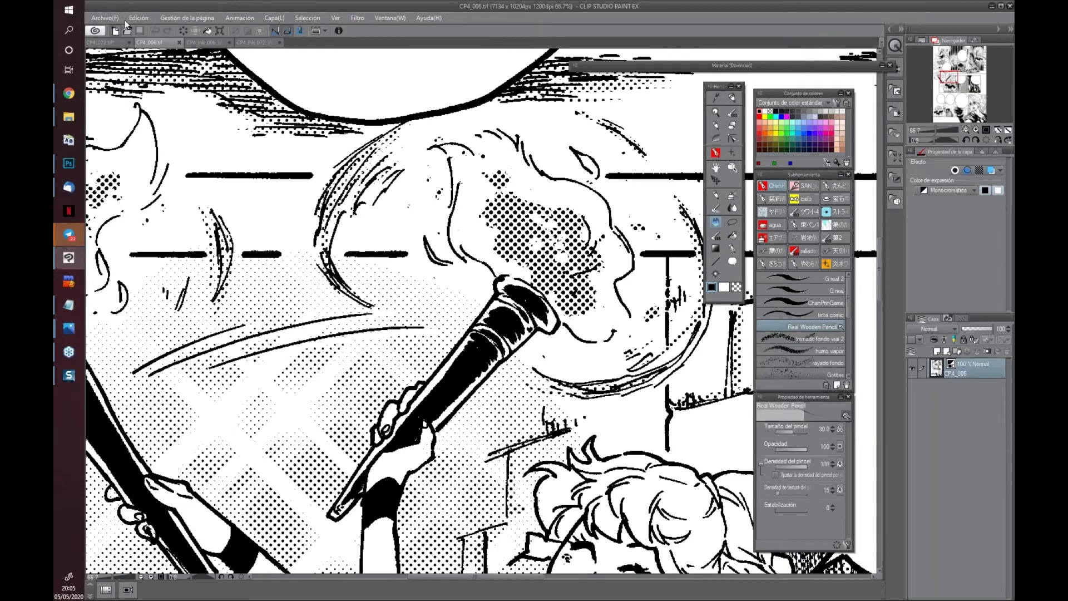
Create a new 15.10 × 21.60 cm grey illustration at 300 dpi and lasso a large rounded area mid-page
left_click(115, 31)
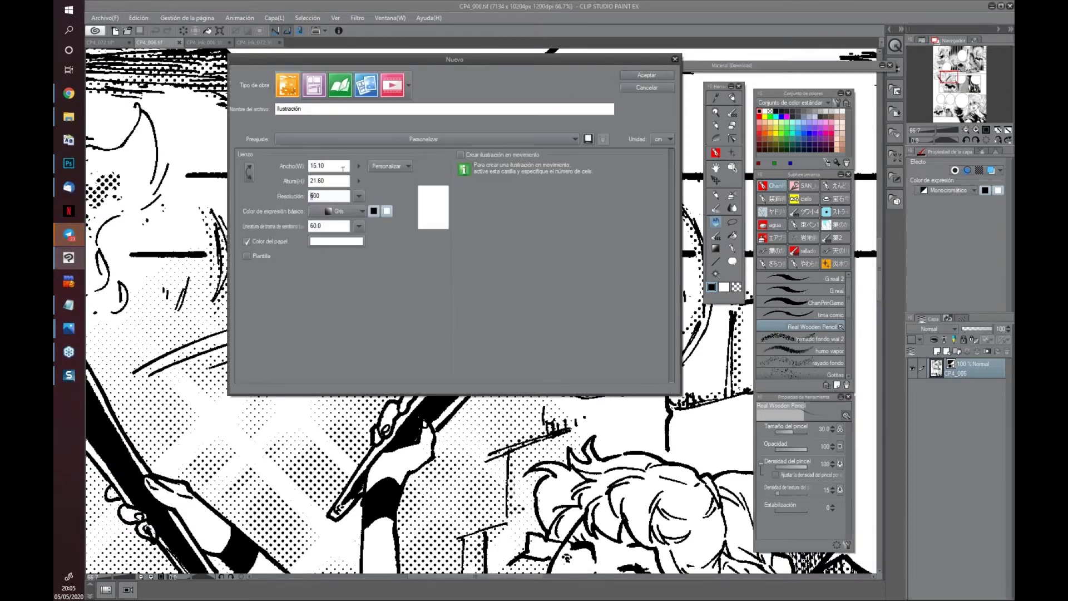
key("Return")
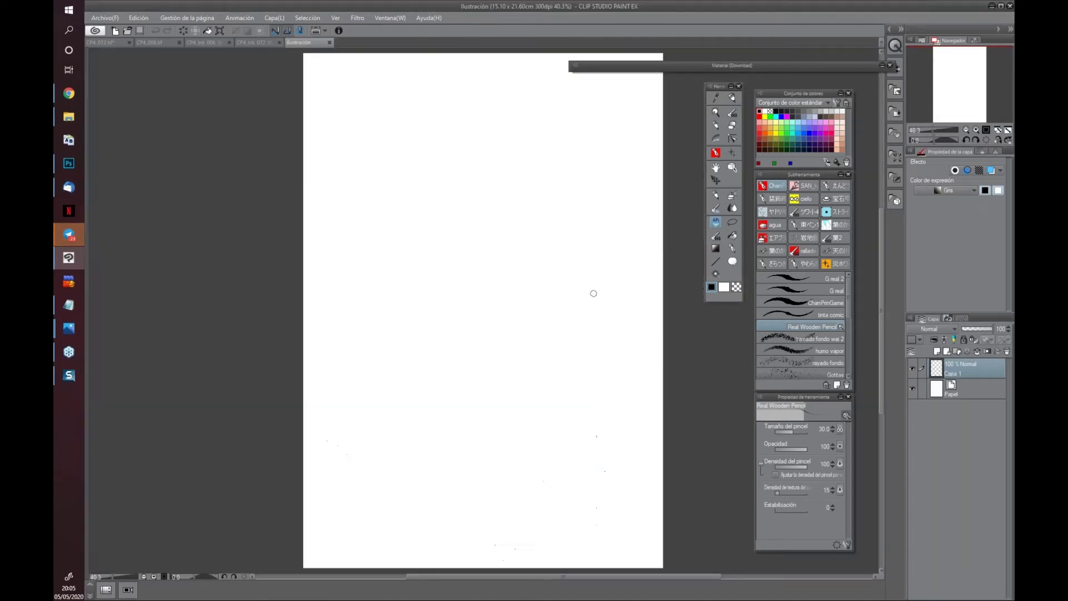
key("m")
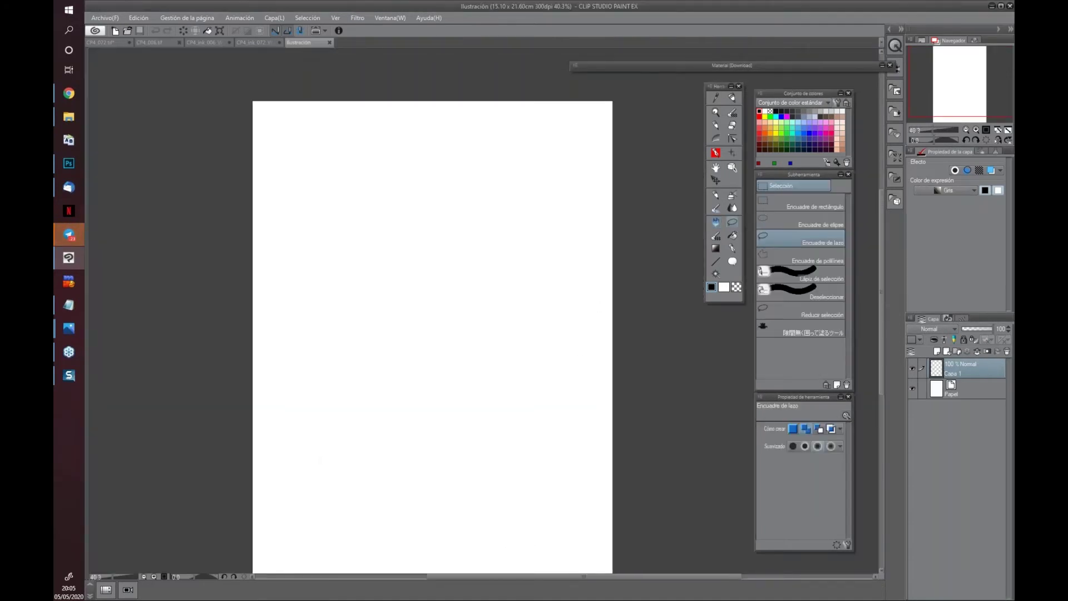
mouse_move(341, 290)
left_mouse_down()
mouse_move(534, 400)
mouse_move(305, 324)
mouse_move(336, 274)
left_mouse_up()
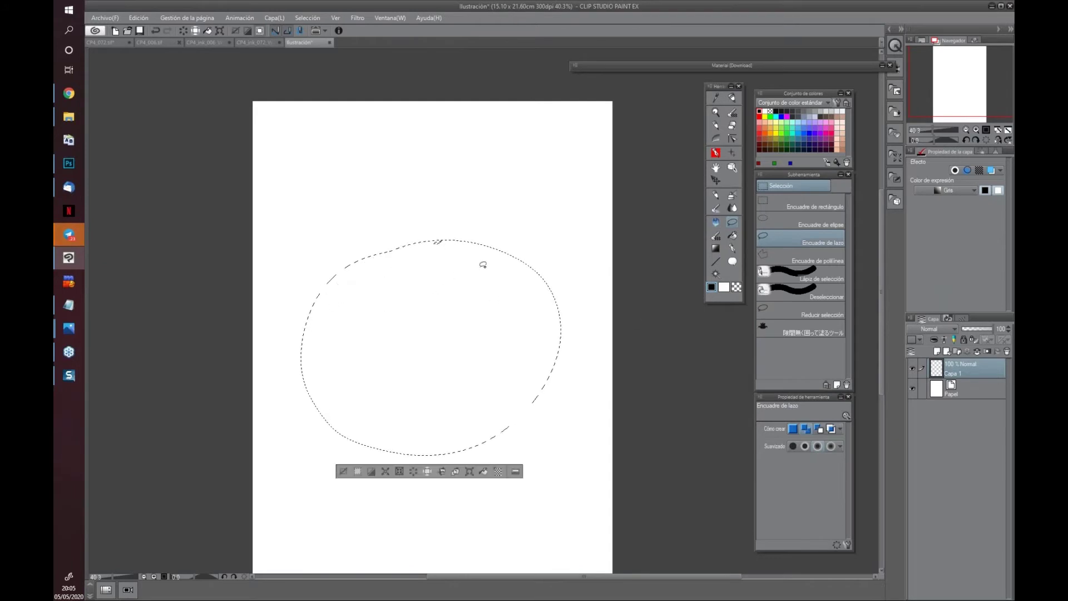
Paint two light grey strokes across the upper part of the selection with Real Wooden Pencil at size 700
key("m")
key("m")
key("m")
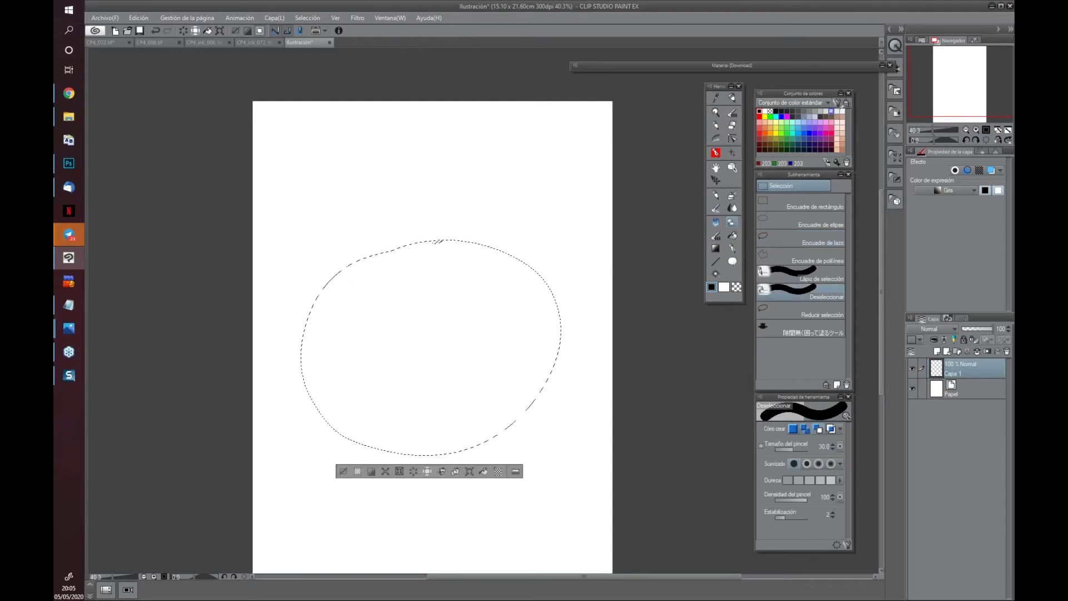
left_click(826, 111)
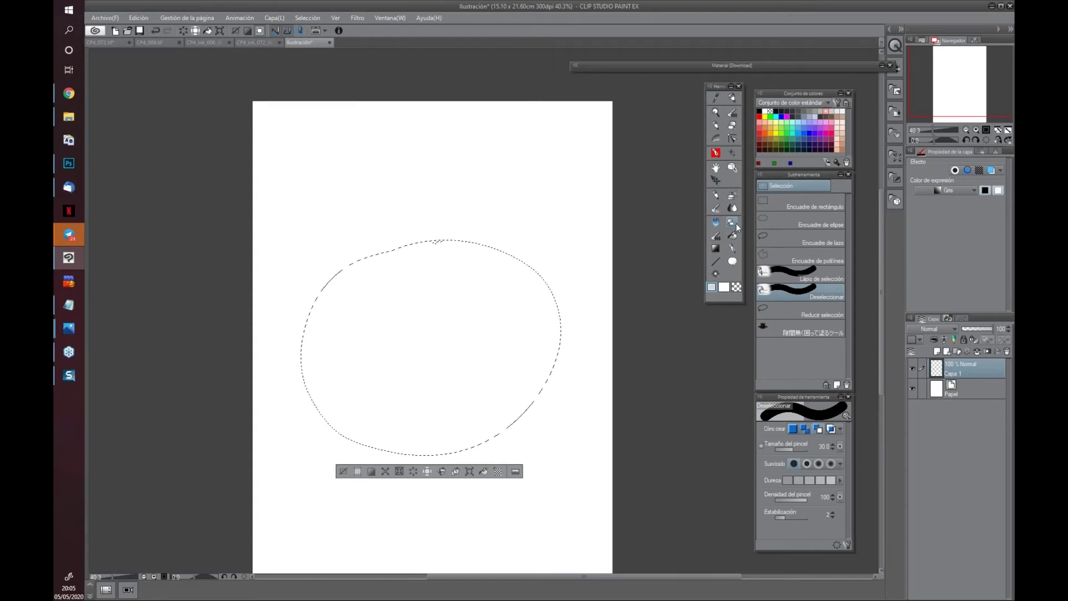
left_click(716, 222)
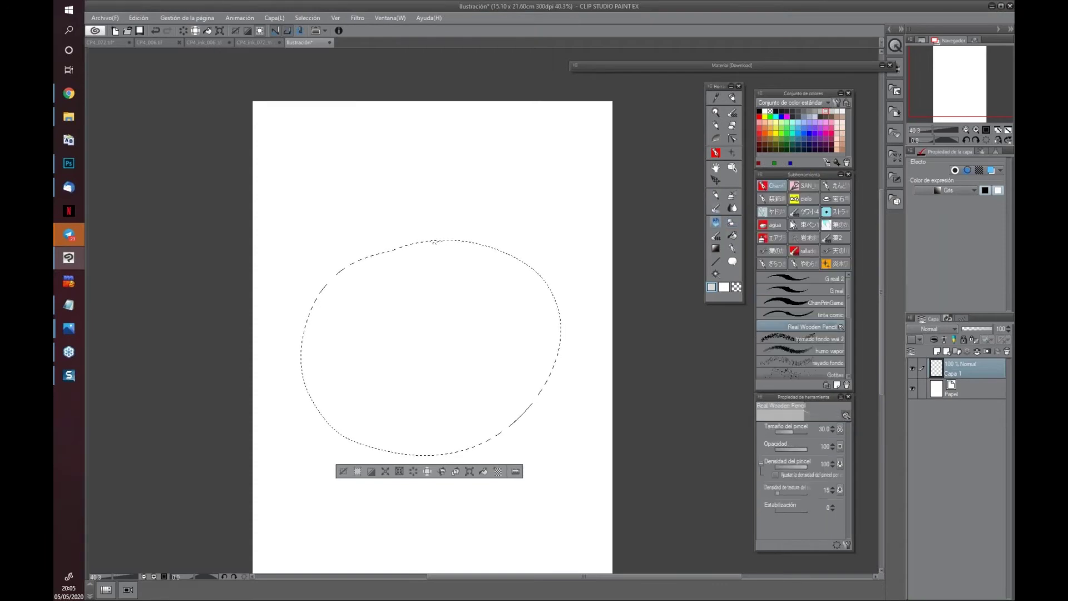
key("bracketright")
key("bracketright")
key("bracketright")
key("bracketright")
key("bracketright")
key("bracketright")
key("bracketright")
key("bracketright")
key("bracketright")
key("bracketright")
key("bracketright")
key("bracketright")
key("bracketright")
key("bracketright")
key("bracketright")
key("bracketright")
mouse_move(437, 241)
left_mouse_down()
mouse_move(370, 276)
mouse_move(296, 333)
mouse_move(480, 233)
mouse_move(357, 295)
mouse_move(415, 272)
mouse_move(381, 310)
left_mouse_up()
mouse_move(457, 271)
left_mouse_down()
mouse_move(429, 311)
mouse_move(311, 362)
left_mouse_up()
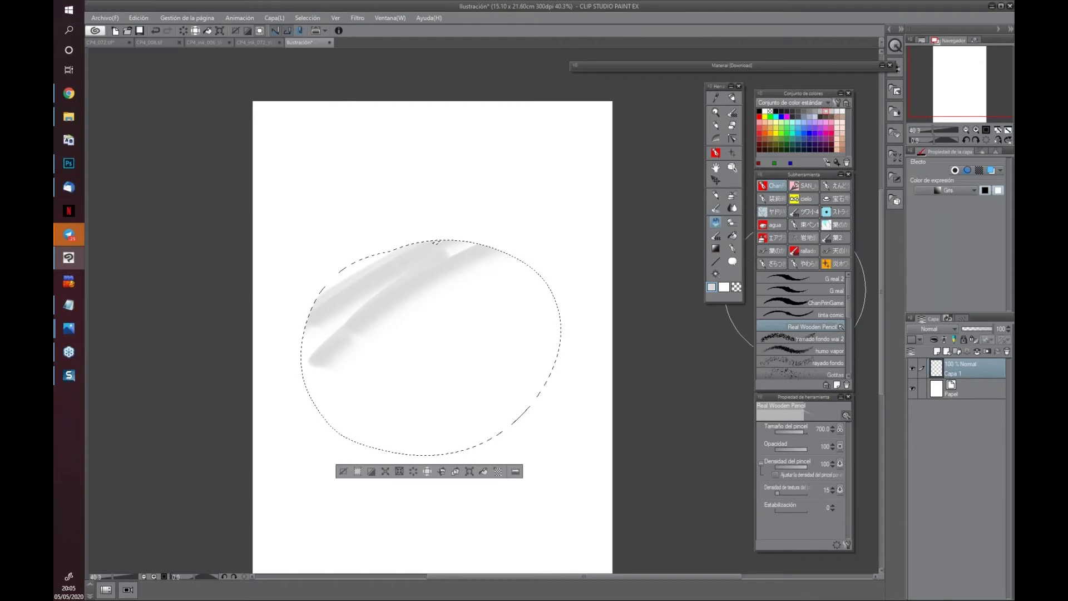
Fill the selection with light grey using the G real pen at size 1200 and apply the Tone effect to the layer
left_click(801, 290)
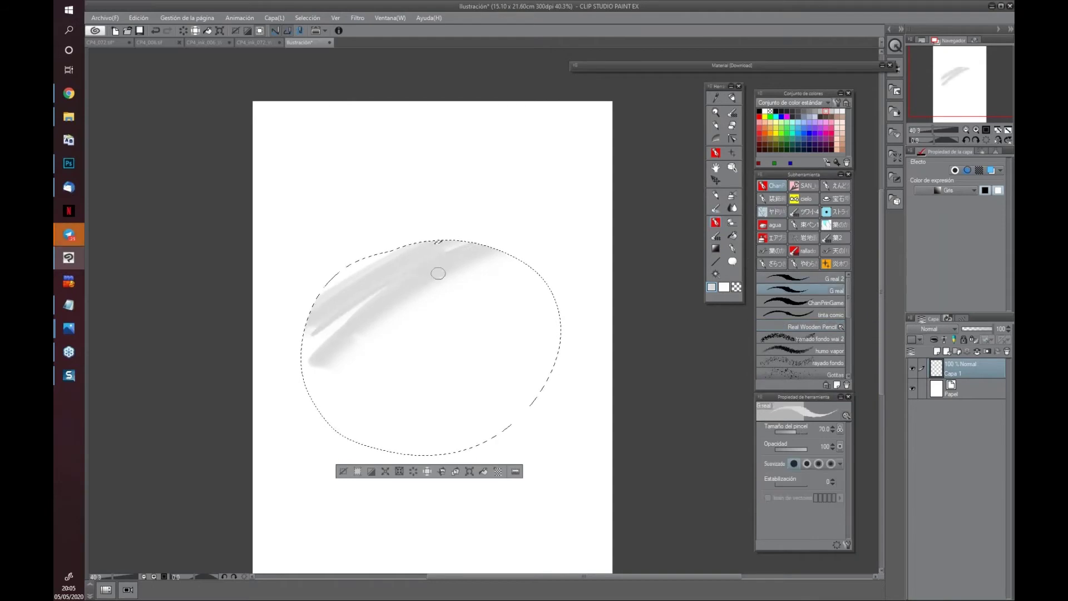
mouse_move(437, 281)
left_mouse_down()
mouse_move(453, 257)
mouse_move(331, 334)
mouse_move(452, 257)
mouse_move(428, 406)
mouse_move(494, 362)
left_mouse_up()
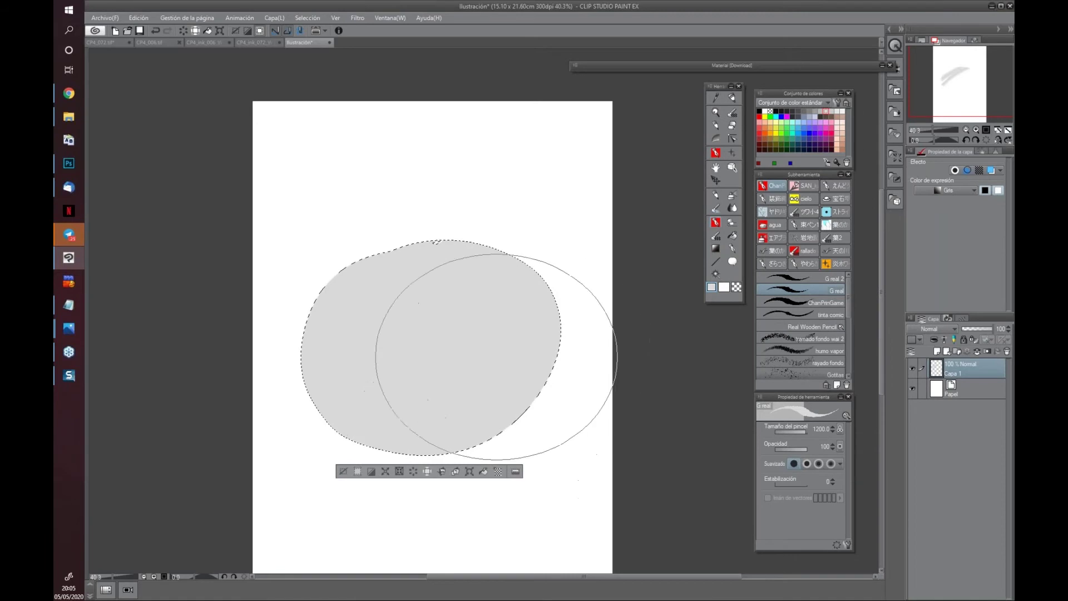
left_click(979, 170)
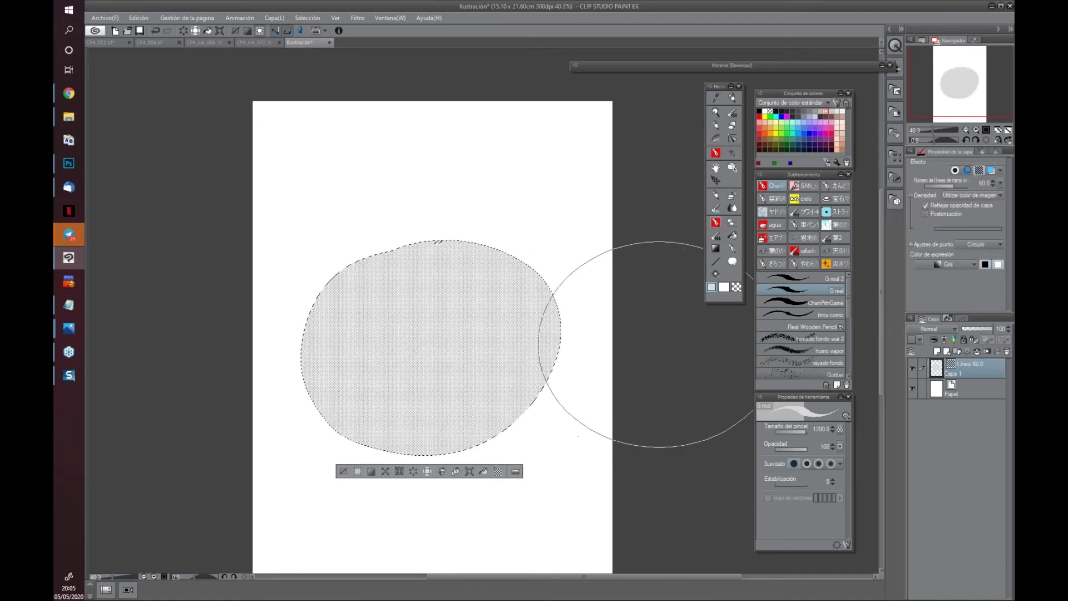
Examine the shape of the tone's dots at high zoom, near the selection's edge and across the grey area
scroll(637, 292, "up", 10)
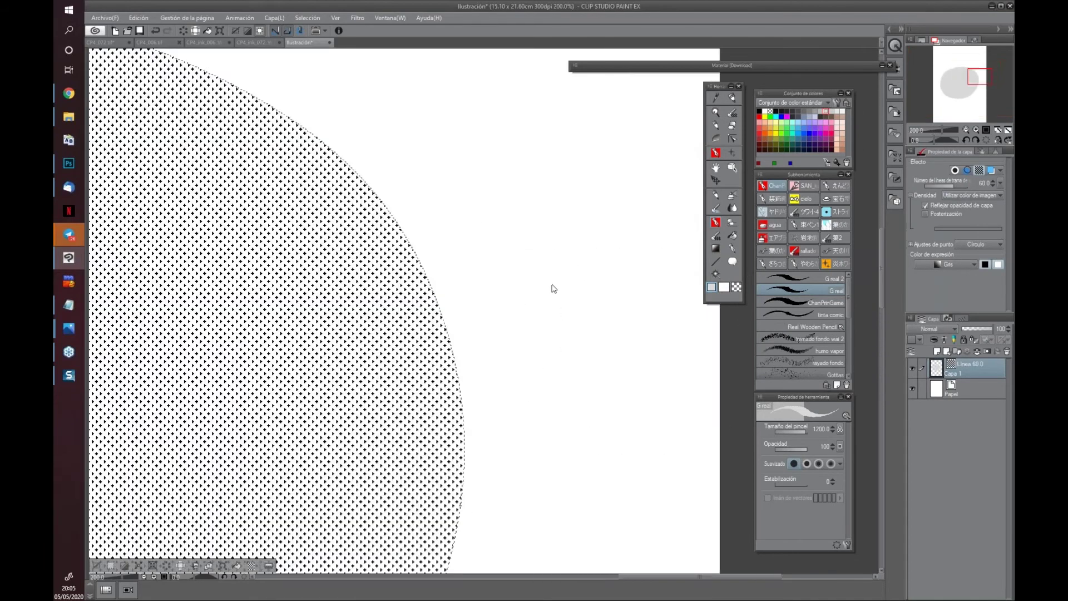
left_click_drag(386, 137, 203, 415)
scroll(549, 295, "up", 5)
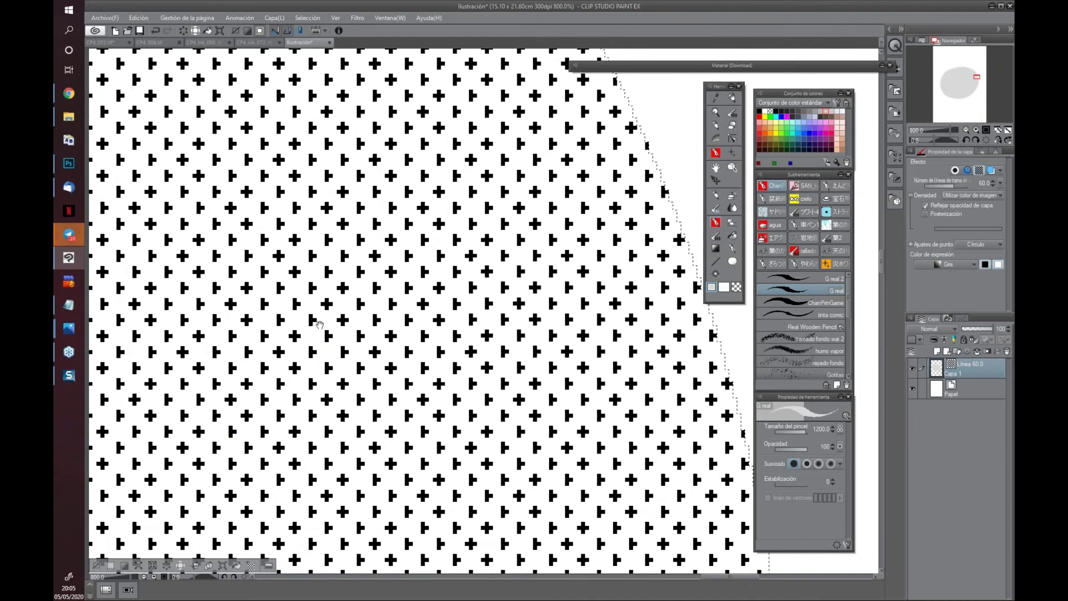
left_click_drag(389, 395, 584, 501)
left_click_drag(384, 278, 469, 460)
left_click_drag(432, 324, 616, 465)
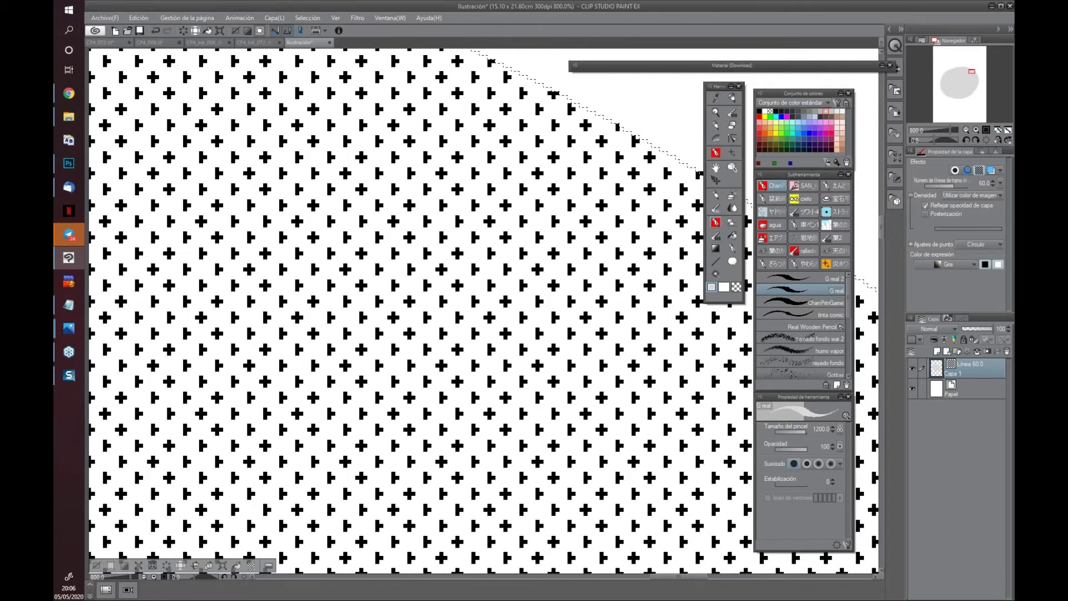
scroll(469, 440, "down", 4)
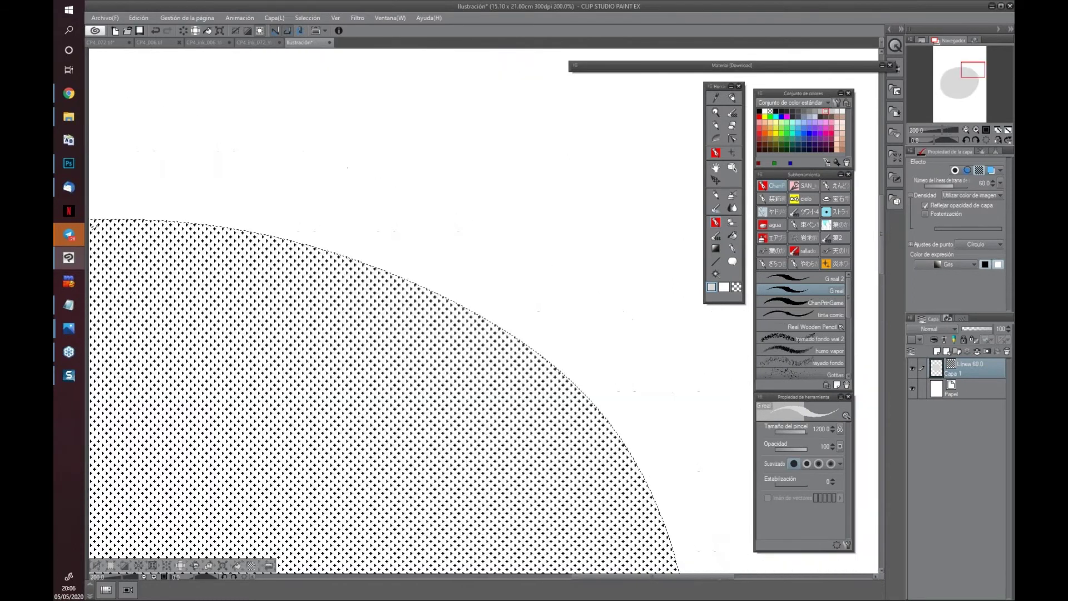
left_click_drag(468, 439, 459, 416)
left_click_drag(369, 417, 456, 389)
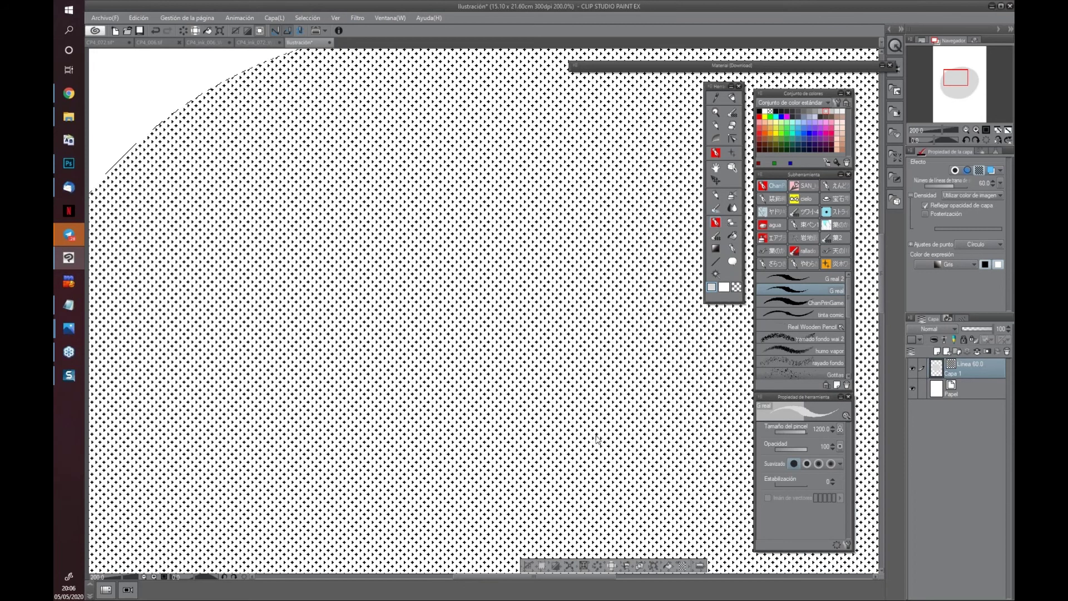
scroll(595, 438, "down", 2)
mouse_move(596, 437)
left_mouse_down()
mouse_move(548, 405)
mouse_move(523, 307)
left_mouse_up()
scroll(548, 389, "down", 1)
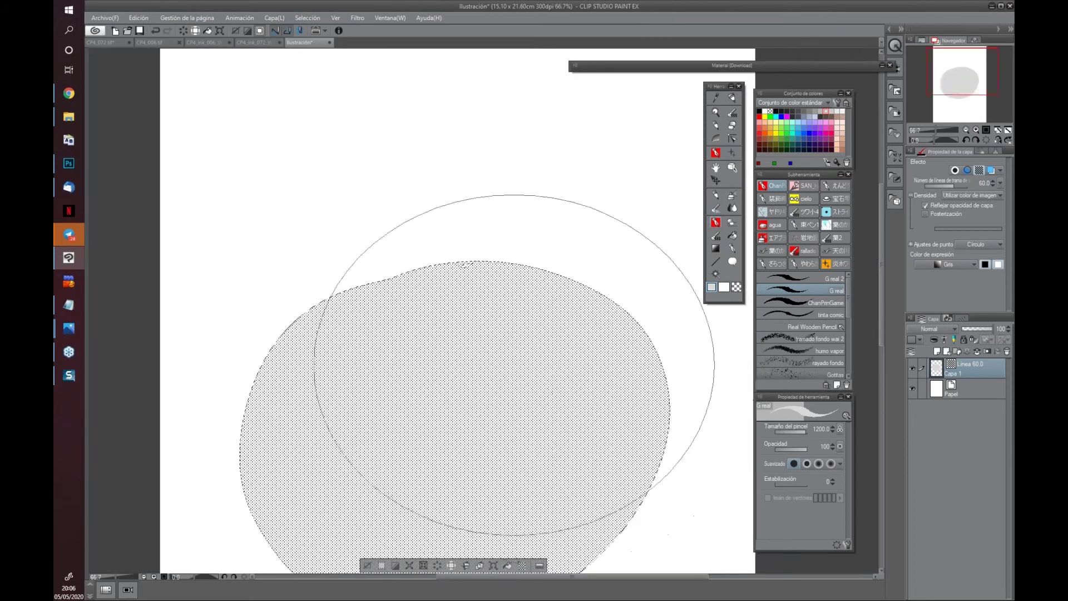
Close the test illustration without saving and return to the CP4_ink_006_W page
left_click(330, 43)
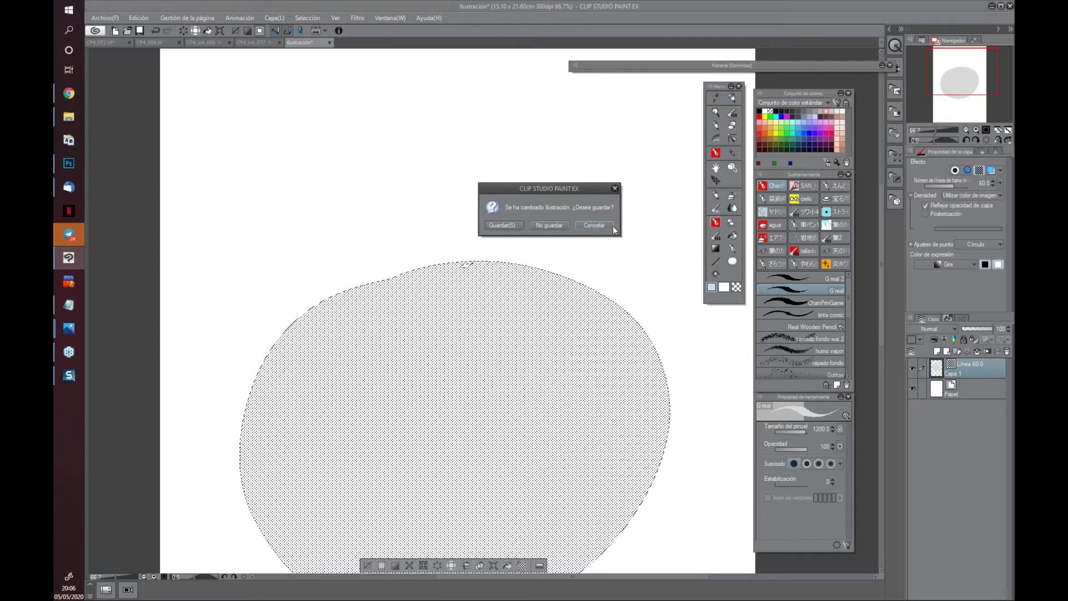
left_click(547, 225)
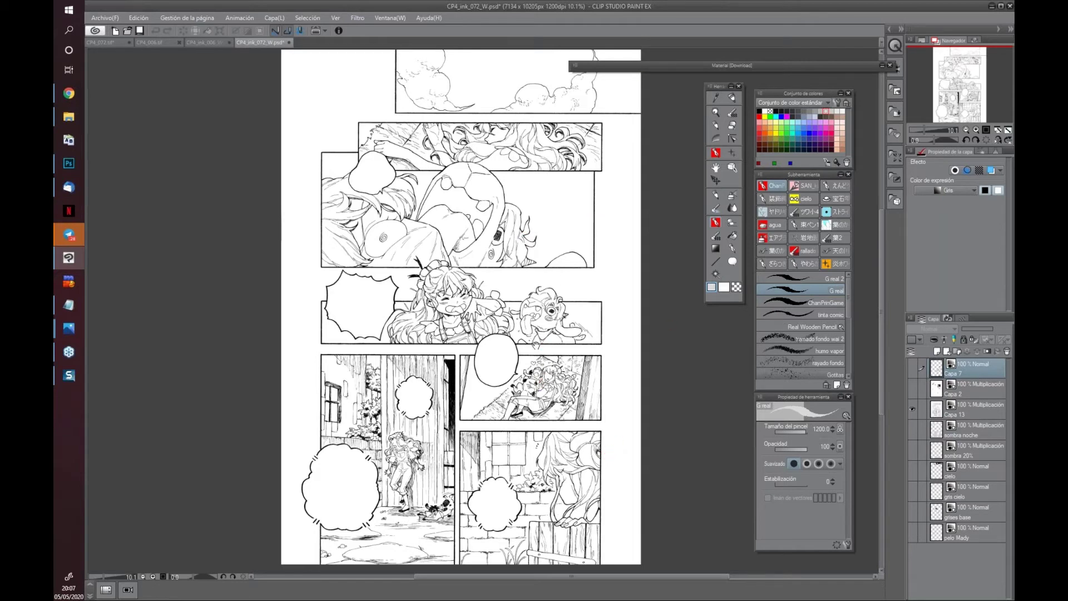
scroll(535, 344, "right", 2)
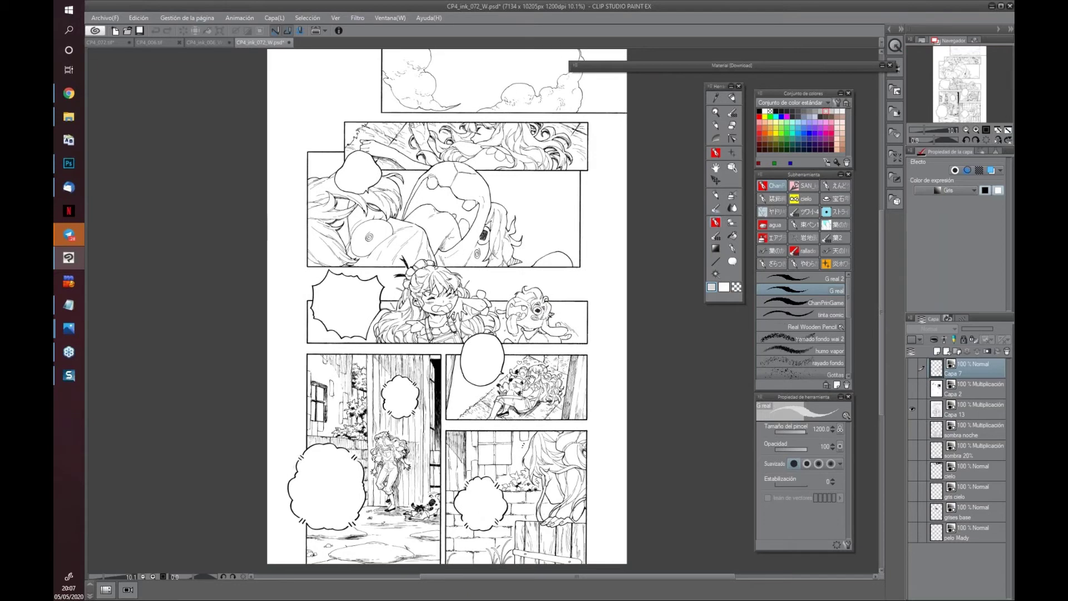
scroll(531, 378, "left", 1)
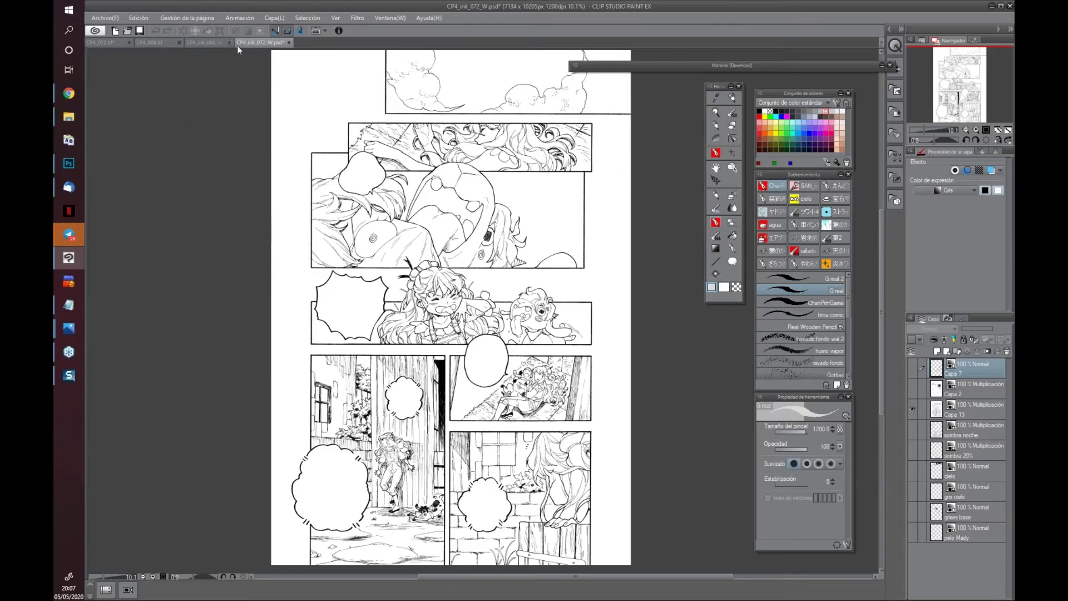
left_click(212, 42)
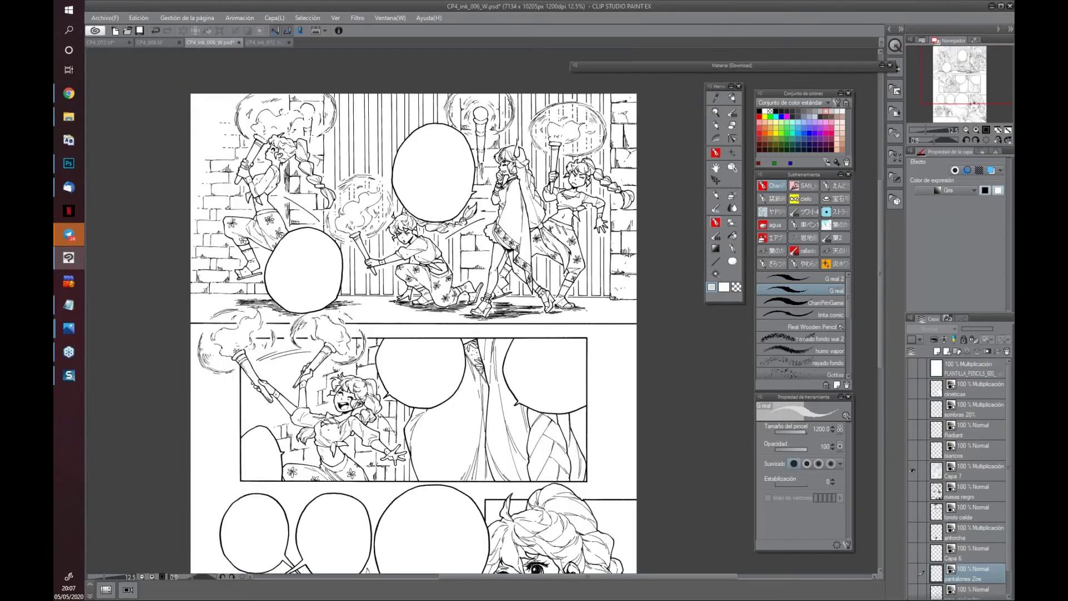
Show the PLANTILLA_PENCILS template layer to examine its margin guides against the page's panels and bleed, and hide it again
left_click(913, 369)
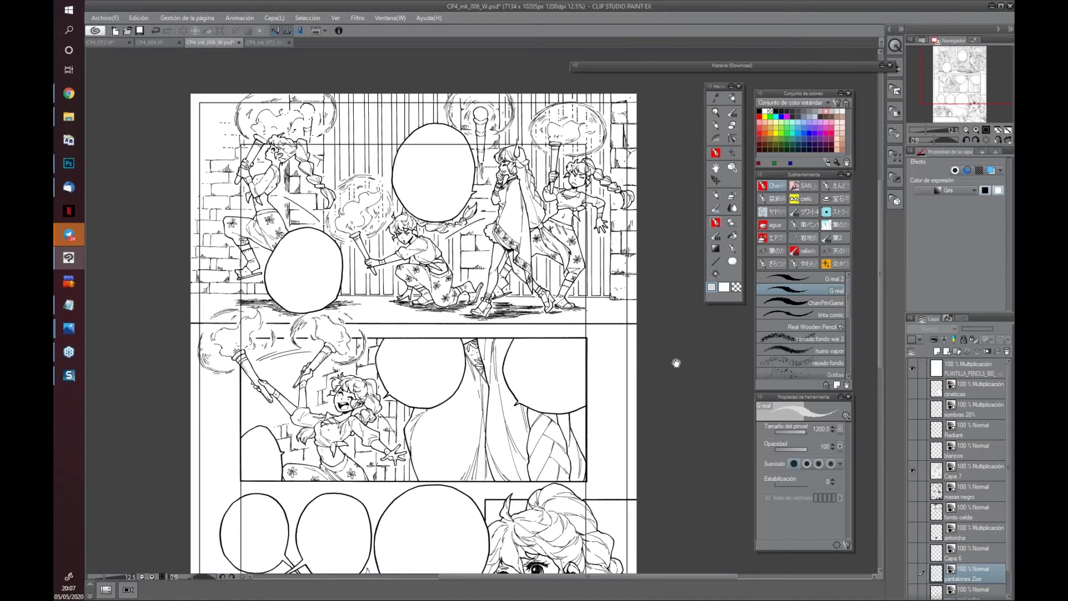
left_click_drag(676, 363, 672, 405)
left_click_drag(362, 375, 361, 345)
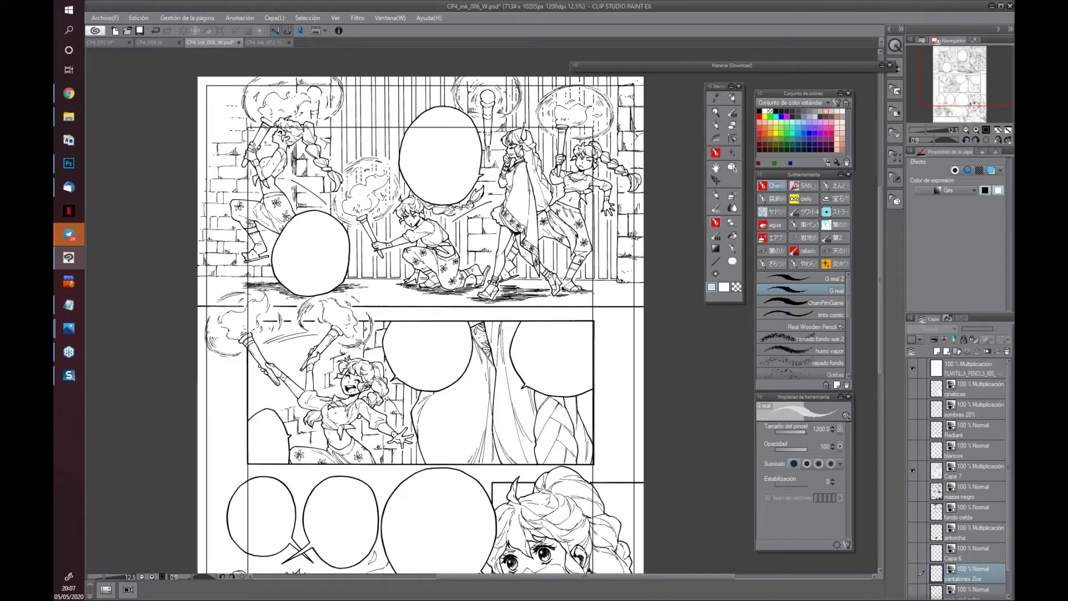
left_click_drag(477, 390, 499, 402)
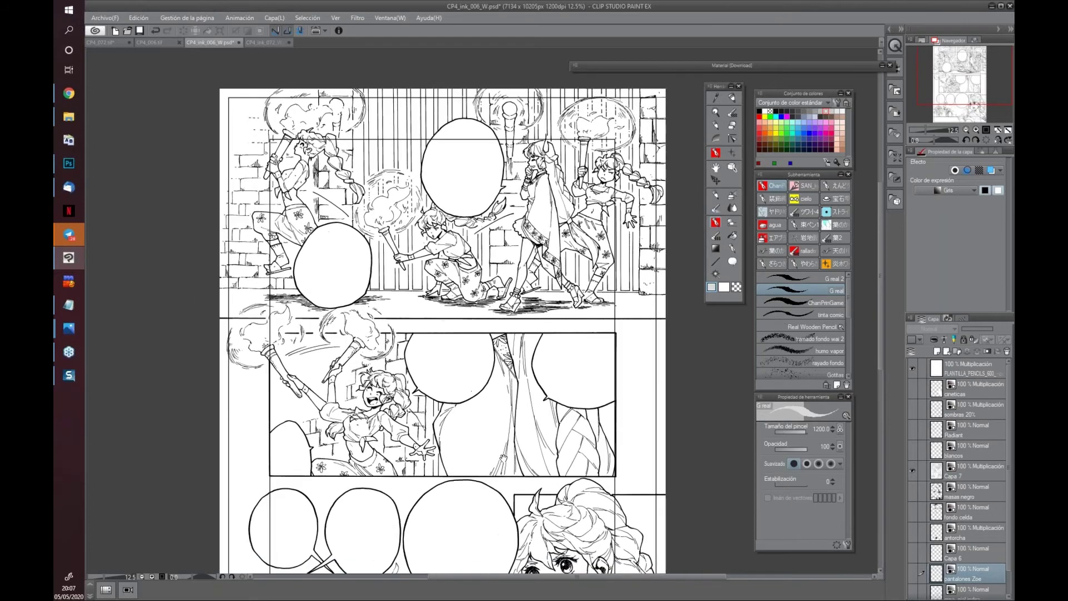
left_click_drag(502, 457, 473, 417)
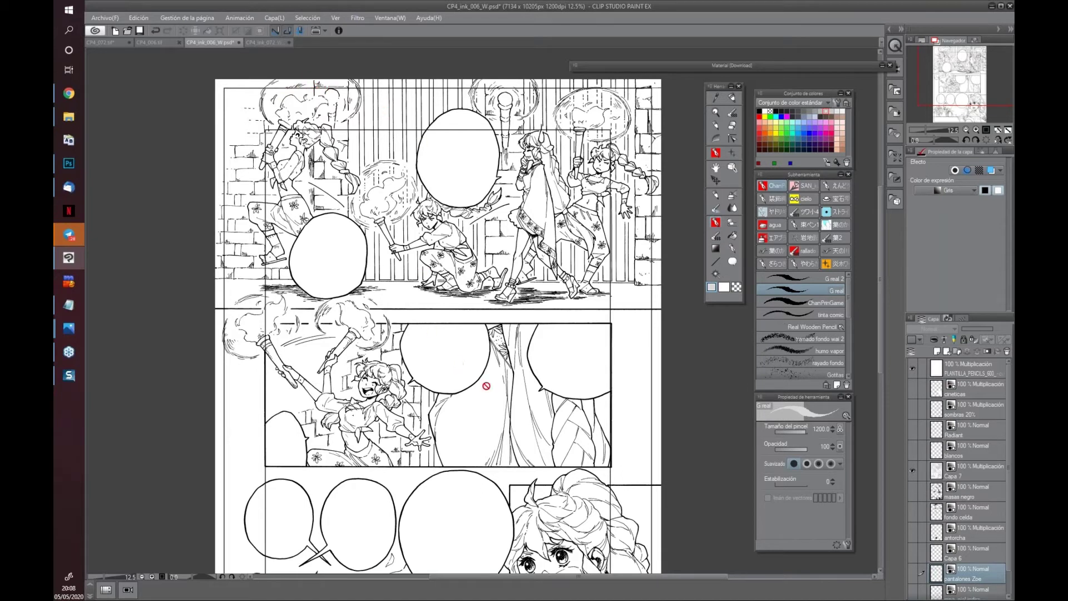
left_click_drag(453, 505, 464, 465)
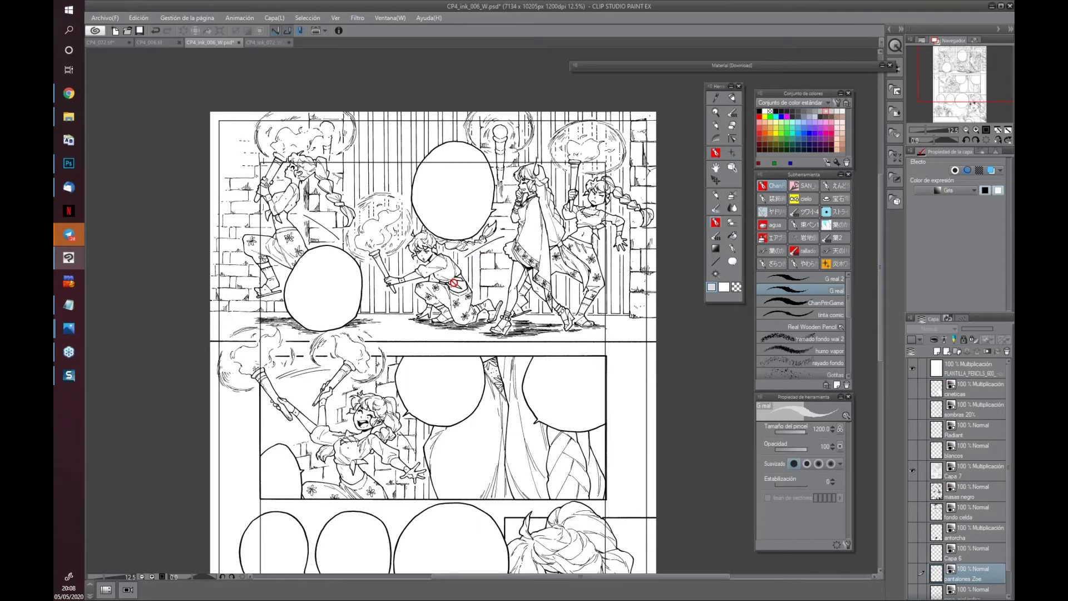
left_click(915, 368)
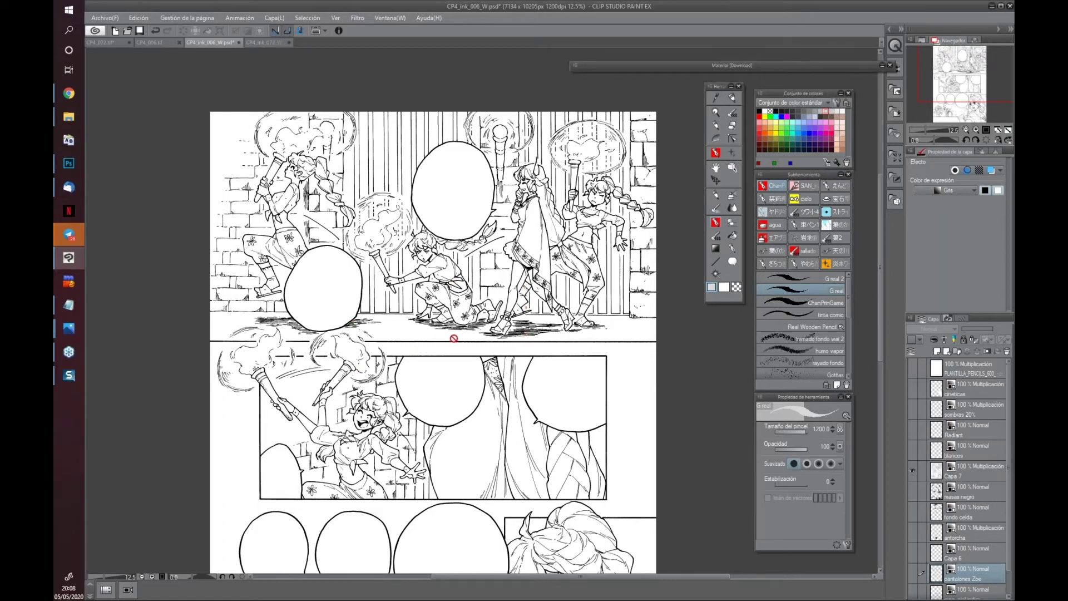
Examine the pixel edges of the panel border line at 400% and the inked strokes around the crouching figure
scroll(456, 342, "up", 2)
scroll(456, 342, "up", 8)
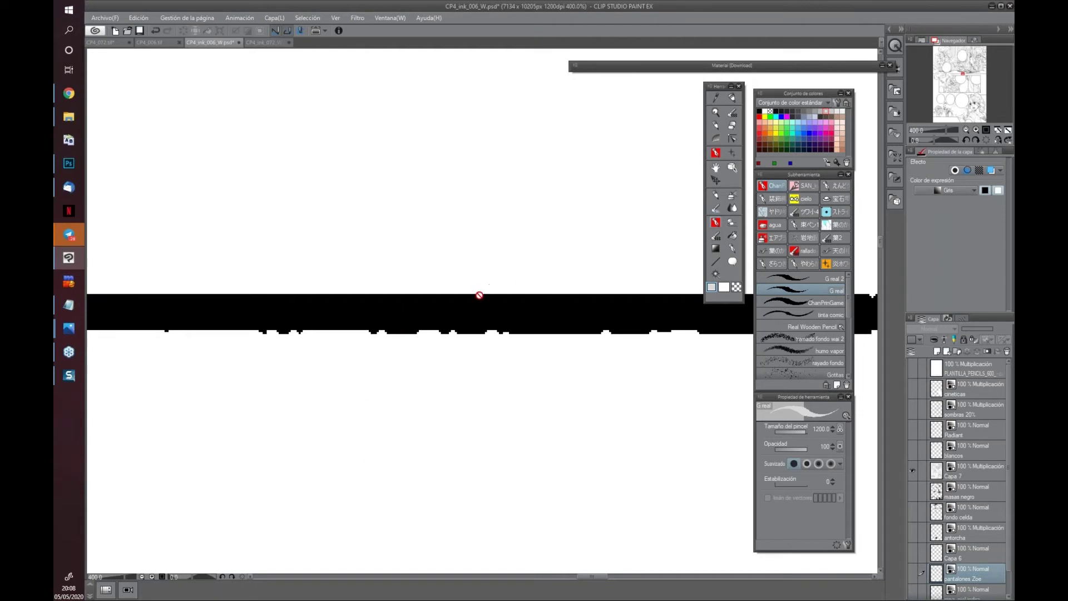
scroll(478, 314, "down", 2)
scroll(477, 322, "down", 4)
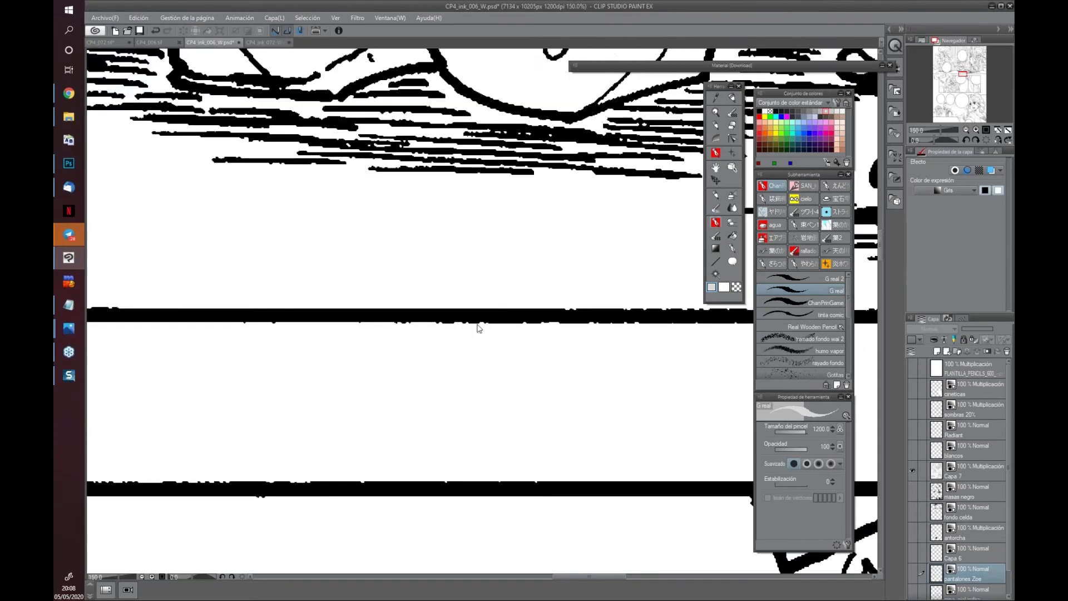
mouse_move(496, 189)
left_mouse_down()
mouse_move(448, 317)
mouse_move(448, 363)
mouse_move(401, 378)
left_mouse_up()
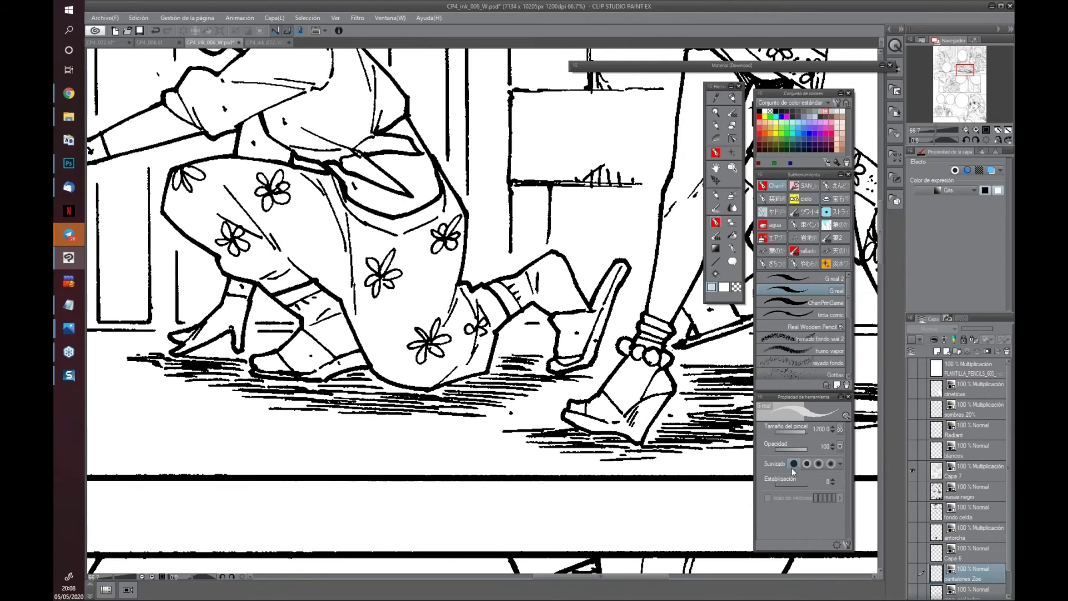
Choose black as the drawing color and add a new raster layer above Capa 7 for test strokes
left_click(759, 111)
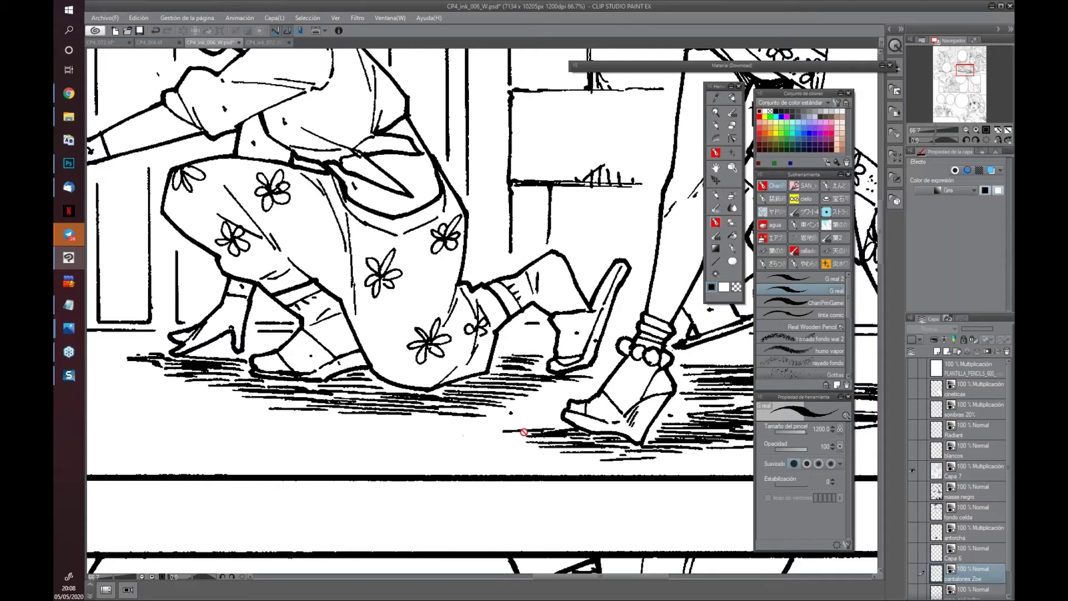
left_click(960, 474)
left_click(946, 352)
scroll(362, 470, "up", 2)
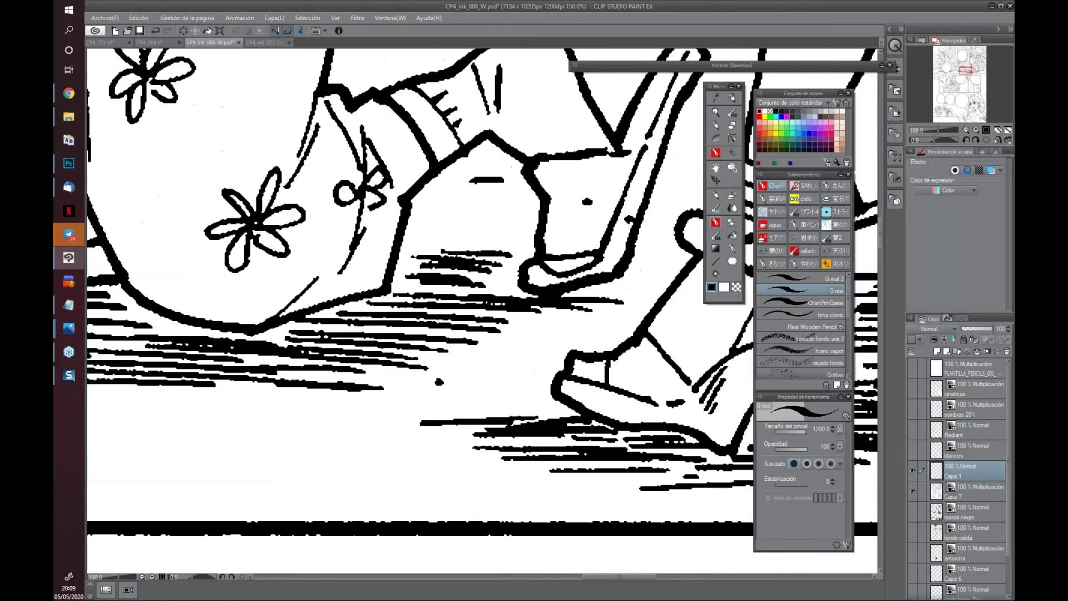
scroll(362, 469, "up", 2)
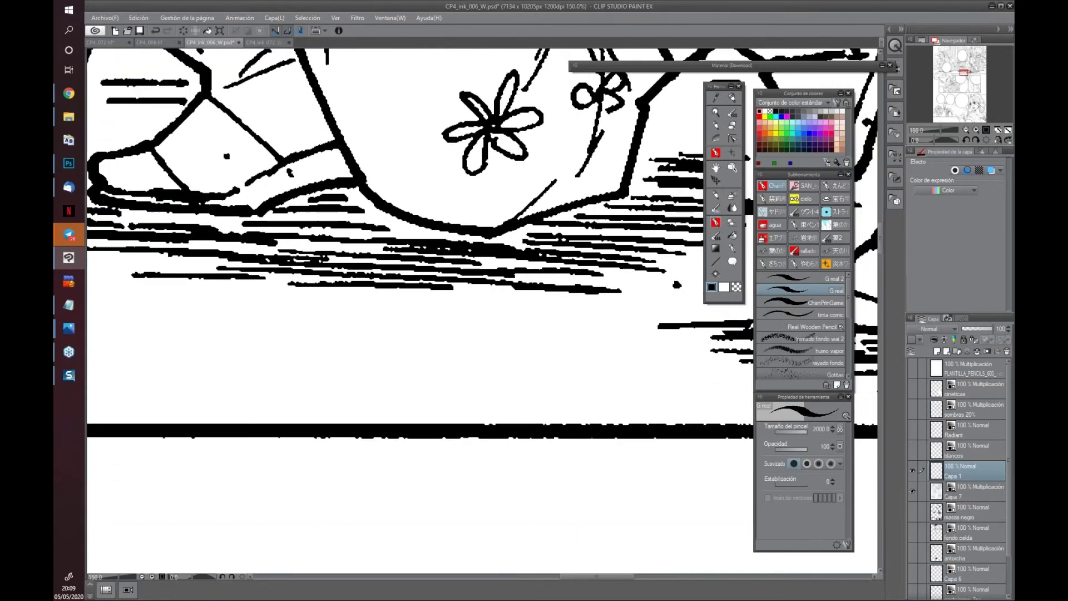
Reduce the G real brush to size 40 and draw a black test stroke between the floor shadow and panel border
key("[")
key("[")
key("[")
key("[")
key("[")
key("[")
key("[")
key("[")
key("[")
key("[")
key("[")
key("[")
key("[")
key("[")
key("[")
key("[")
key("[")
key("[")
key("[")
key("[")
mouse_move(269, 376)
left_mouse_down()
mouse_move(489, 341)
mouse_move(594, 339)
left_mouse_up()
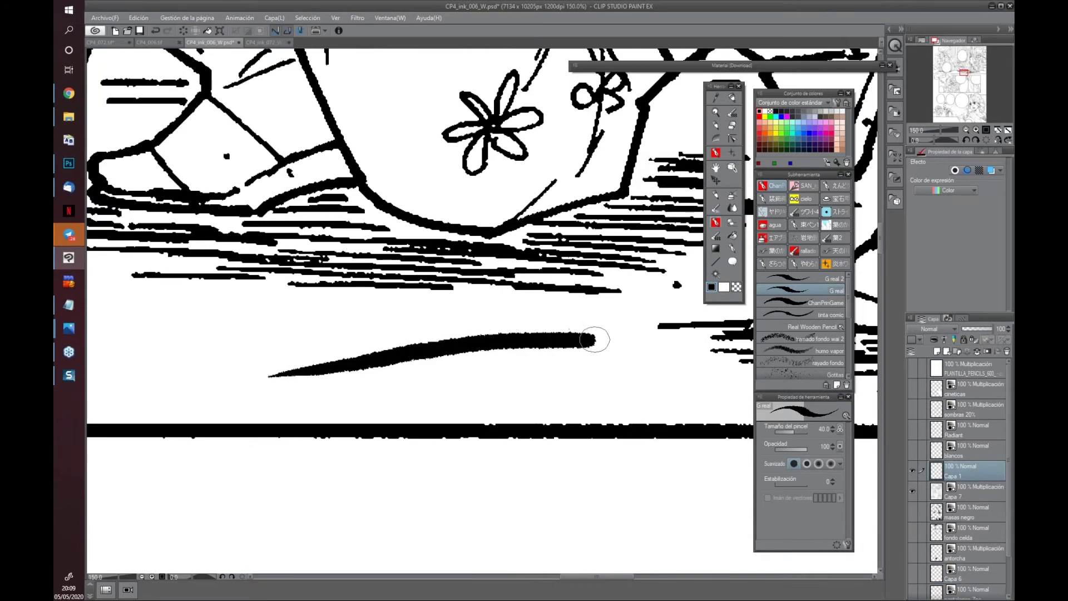
Set the brush's anti-aliasing to the third level and draw a second black stroke below the first
scroll(646, 410, "up", 4)
mouse_move(373, 345)
left_mouse_down()
mouse_move(448, 374)
mouse_move(723, 434)
left_mouse_up()
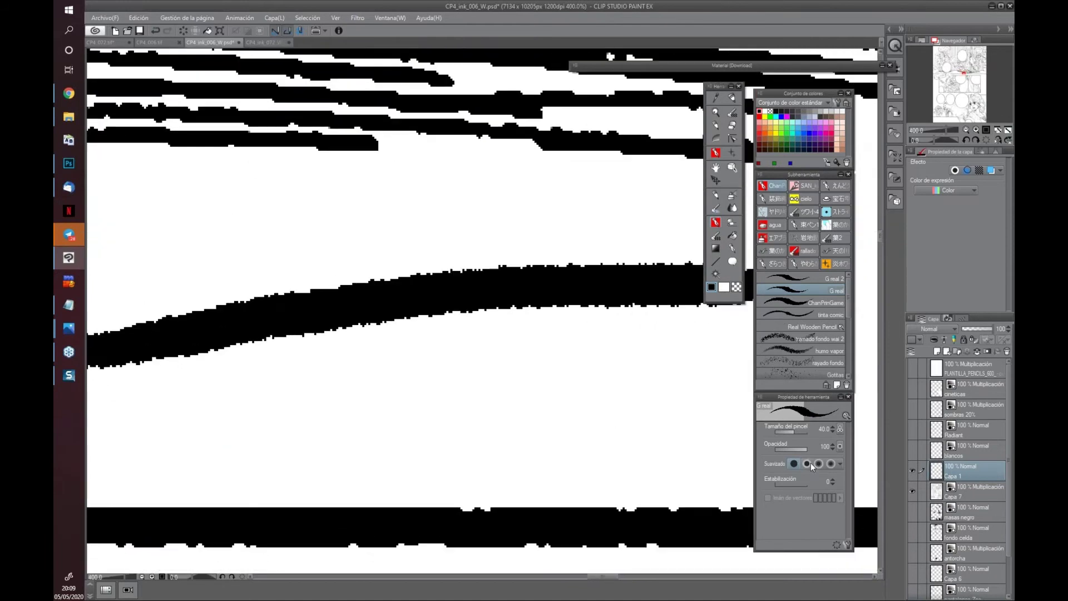
left_click(820, 465)
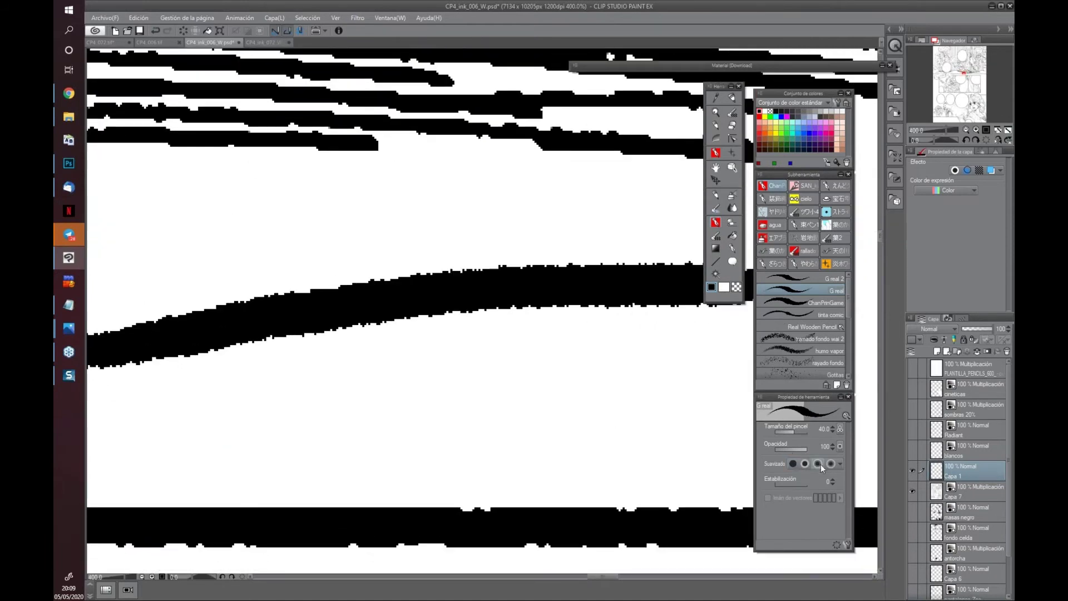
mouse_move(665, 382)
left_mouse_down()
mouse_move(502, 381)
mouse_move(139, 433)
left_mouse_up()
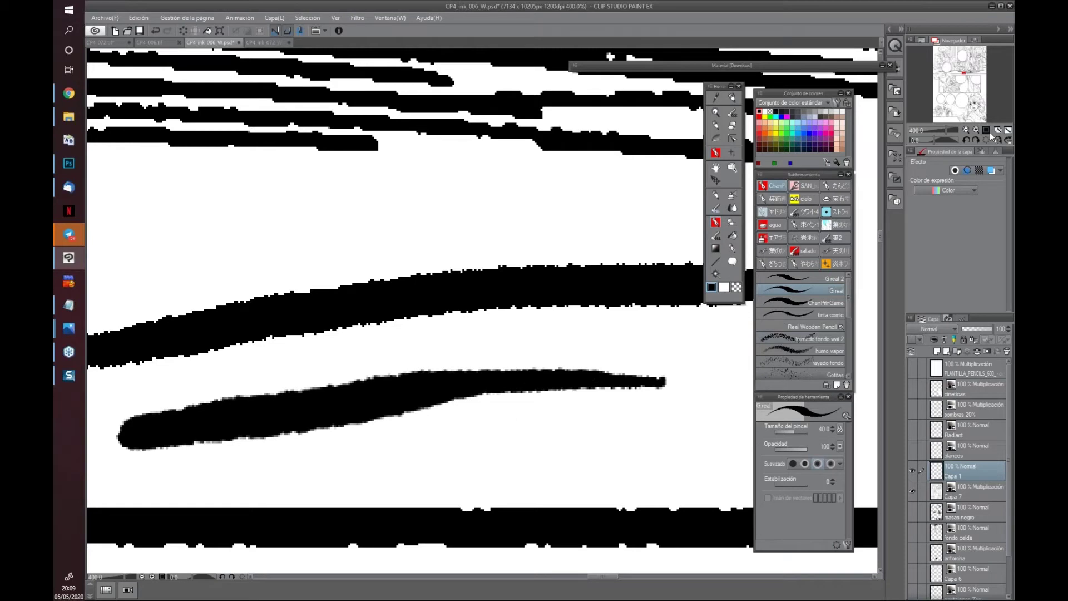
Toggle the Tone effect on the test layer to compare the edges of the two strokes
left_click(980, 171)
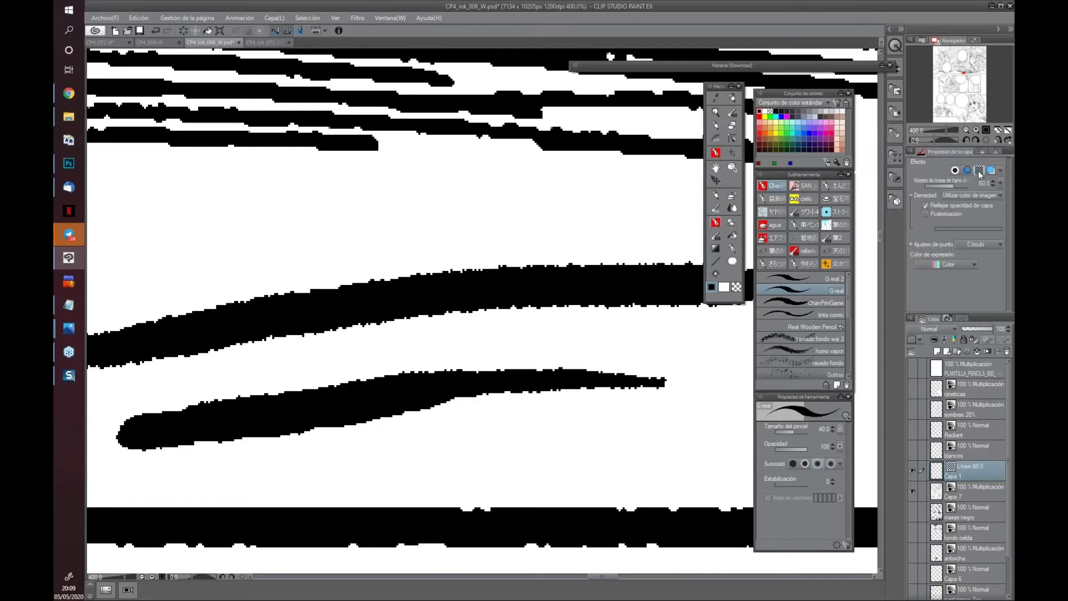
left_click(979, 170)
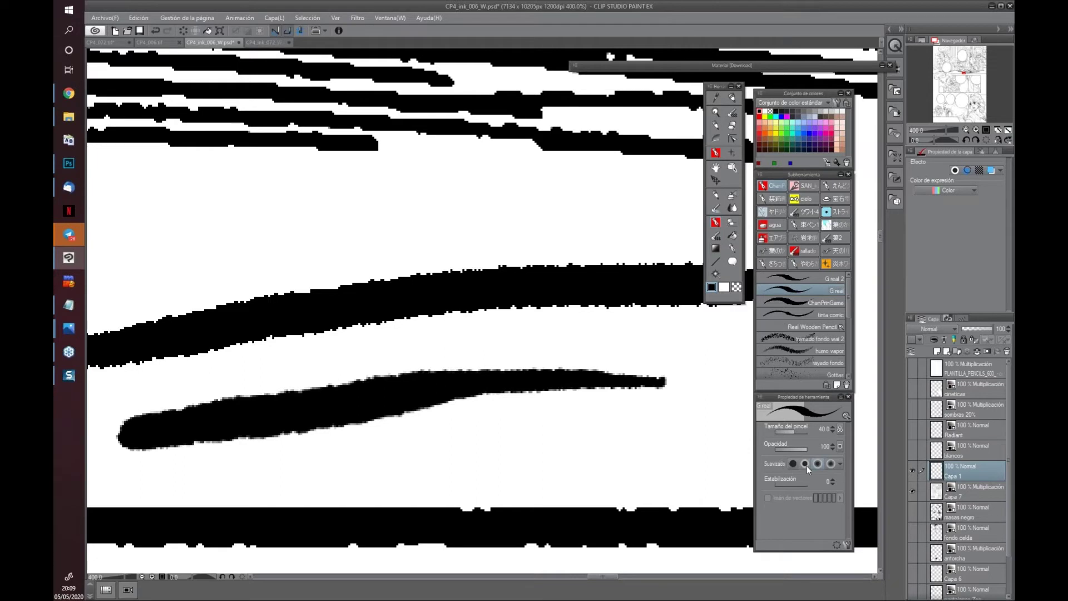
left_click(793, 463)
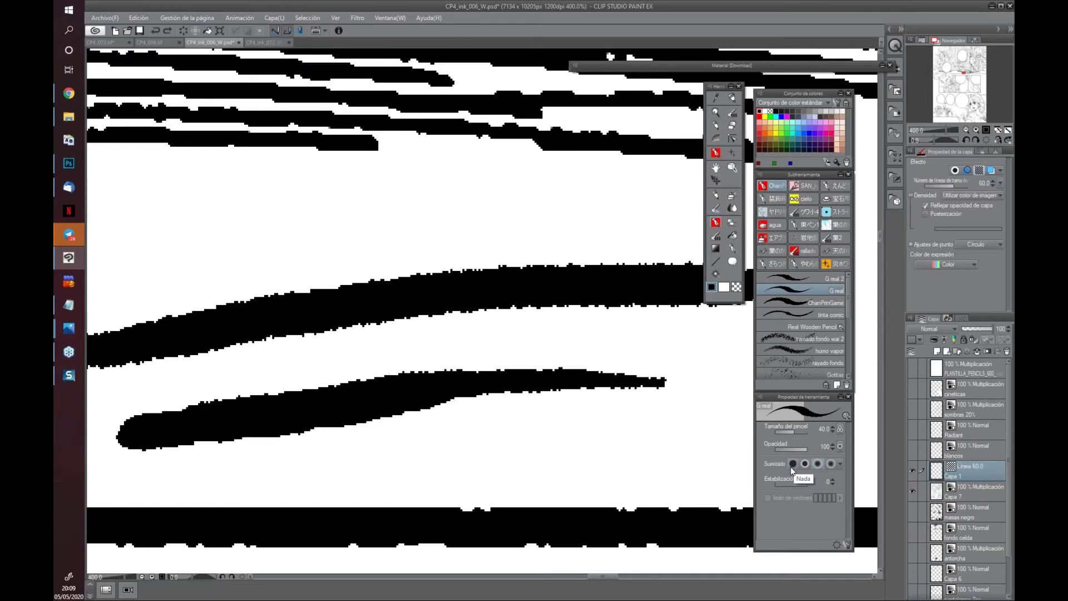
Delete the layer holding the test strokes and return to an overview of the page
left_click(1007, 352)
scroll(632, 374, "down", 4)
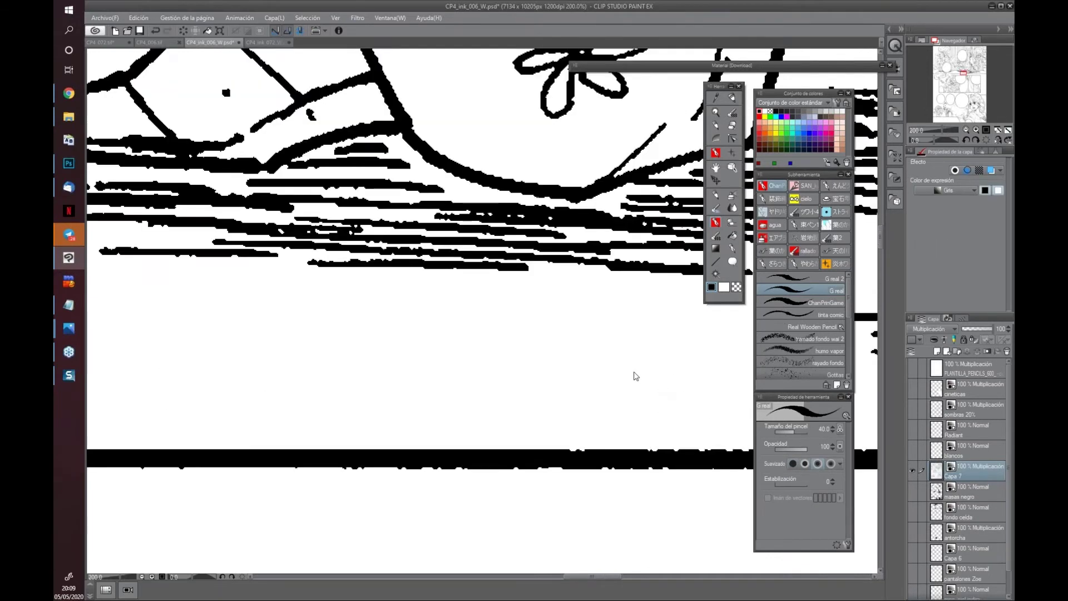
scroll(516, 420, "down", 5)
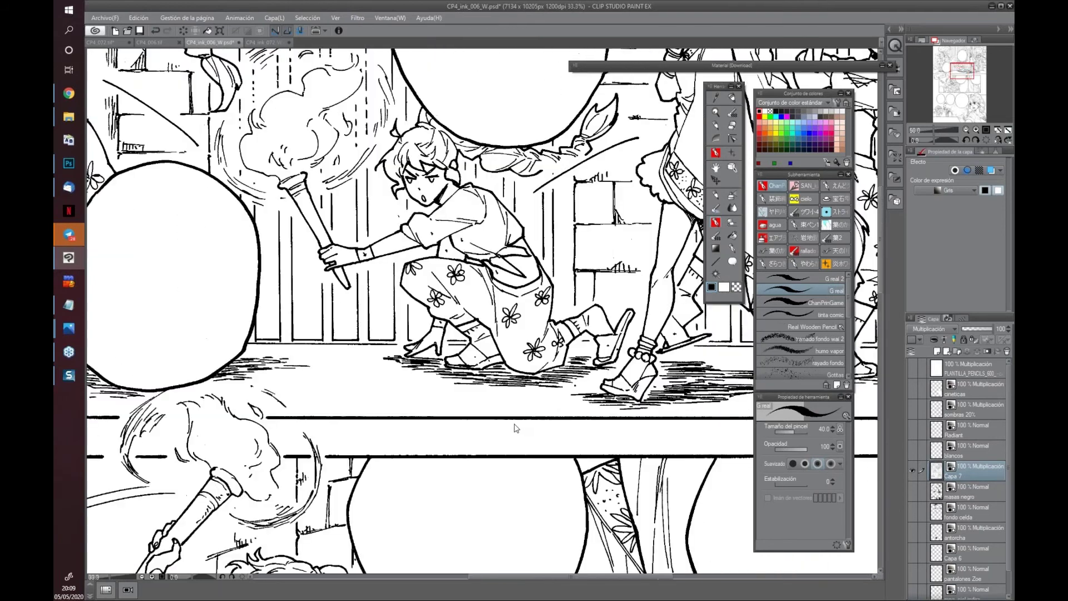
left_click_drag(371, 317, 112, 250)
scroll(228, 367, "down", 1)
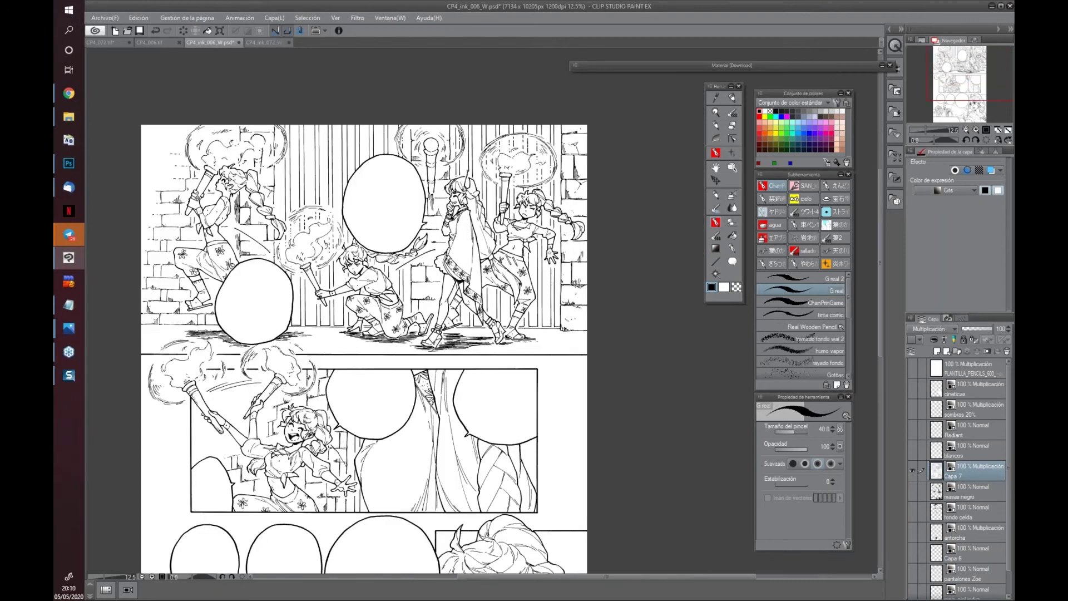
Add a new raster layer above Capa 7 and move the color set palette next to the first panel's figures
scroll(616, 350, "up", 4)
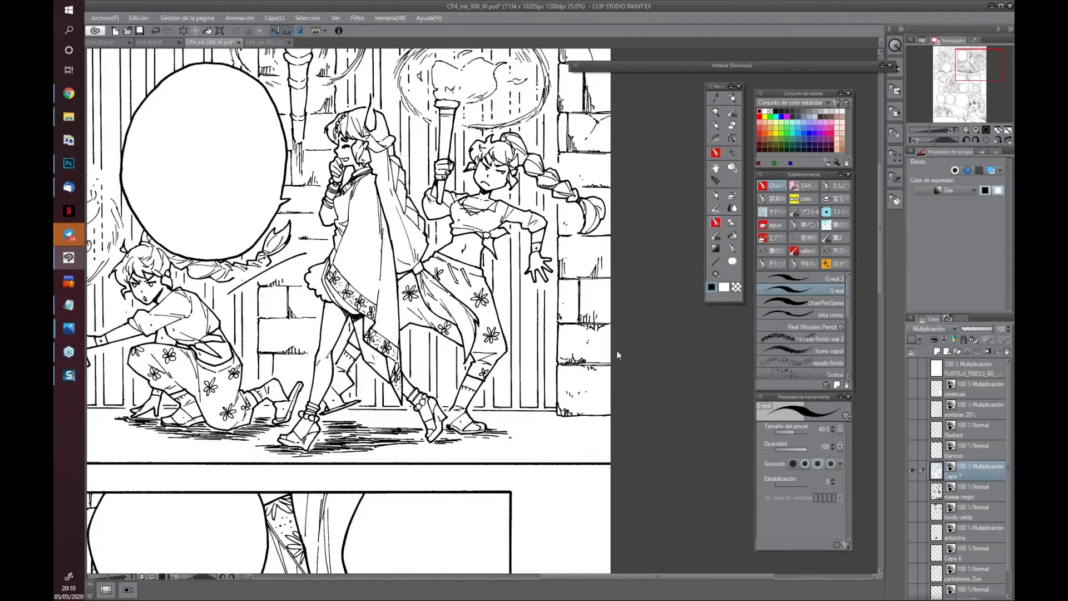
left_click(937, 352)
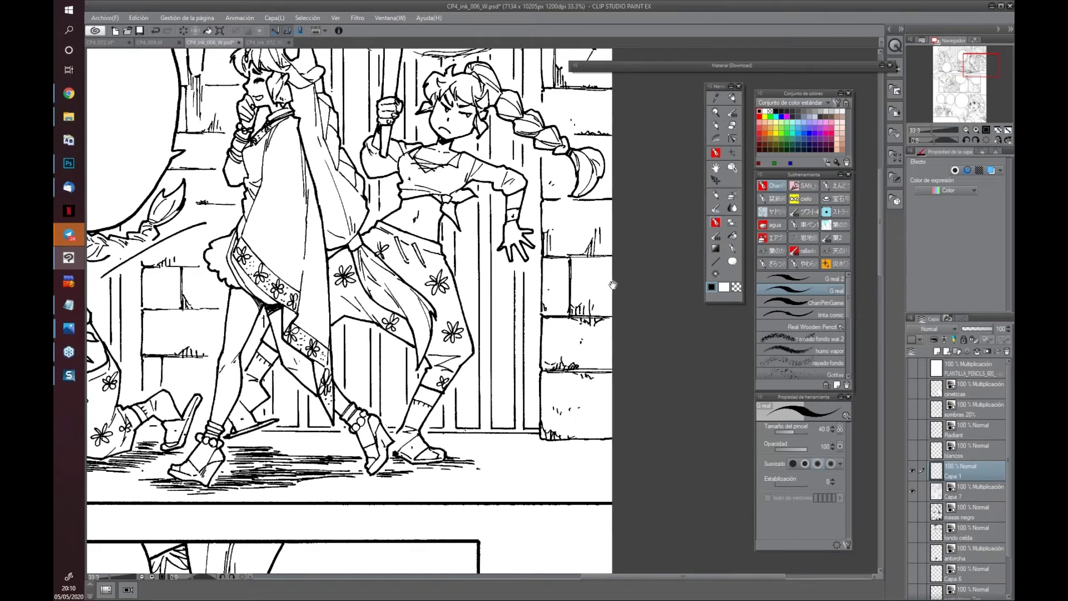
left_click_drag(589, 288, 584, 390)
left_click_drag(822, 95, 643, 170)
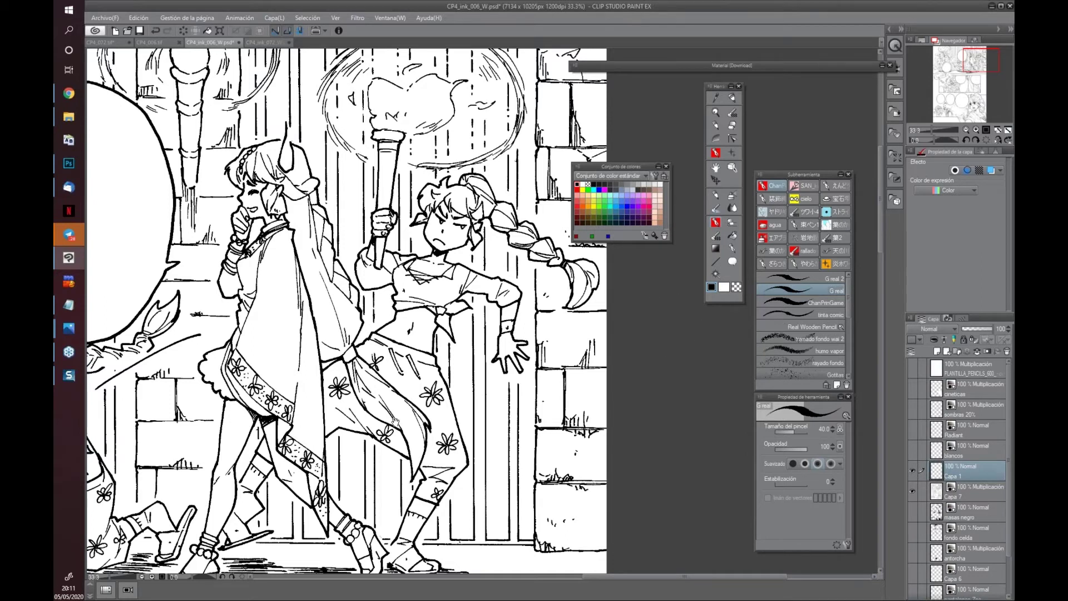
Choose Gris-30% as the drawing color and set the new layer's blending mode to Multiplicación
scroll(395, 422, "up", 1)
left_click_drag(423, 411, 516, 393)
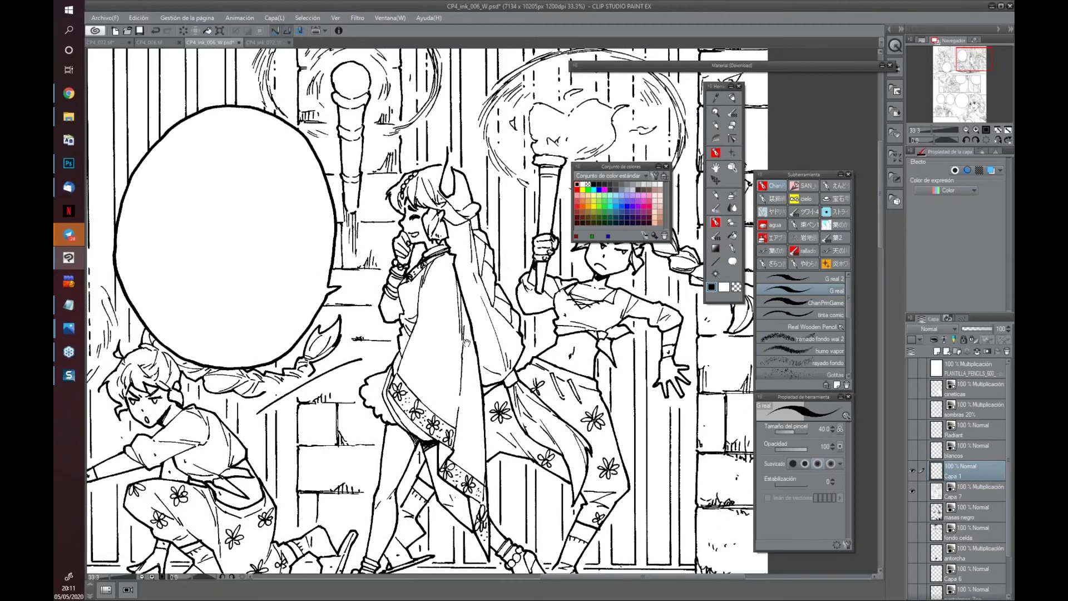
left_click_drag(466, 342, 464, 340)
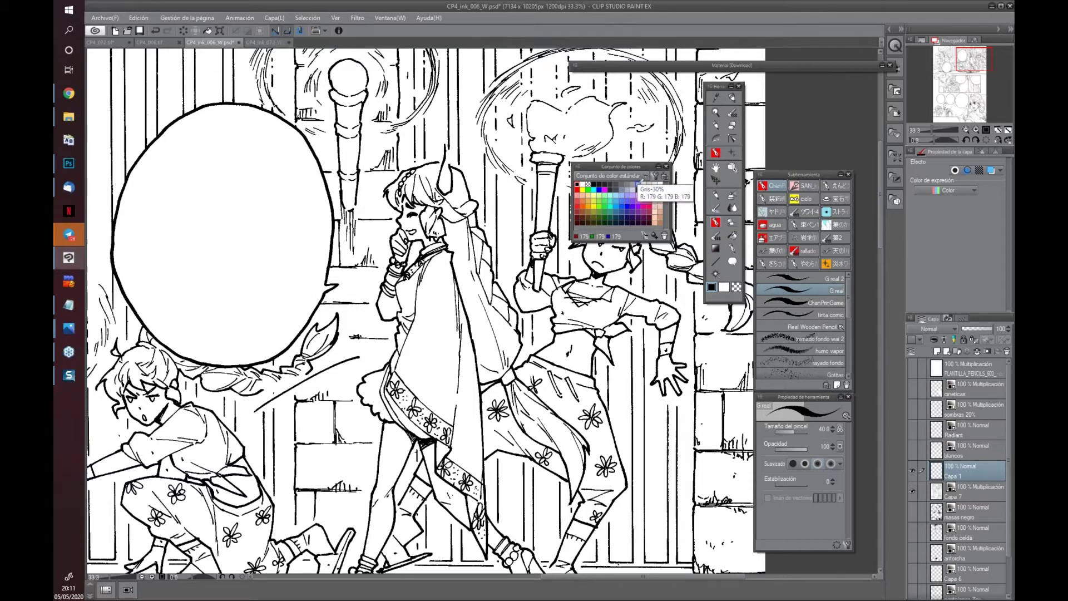
left_click(638, 184)
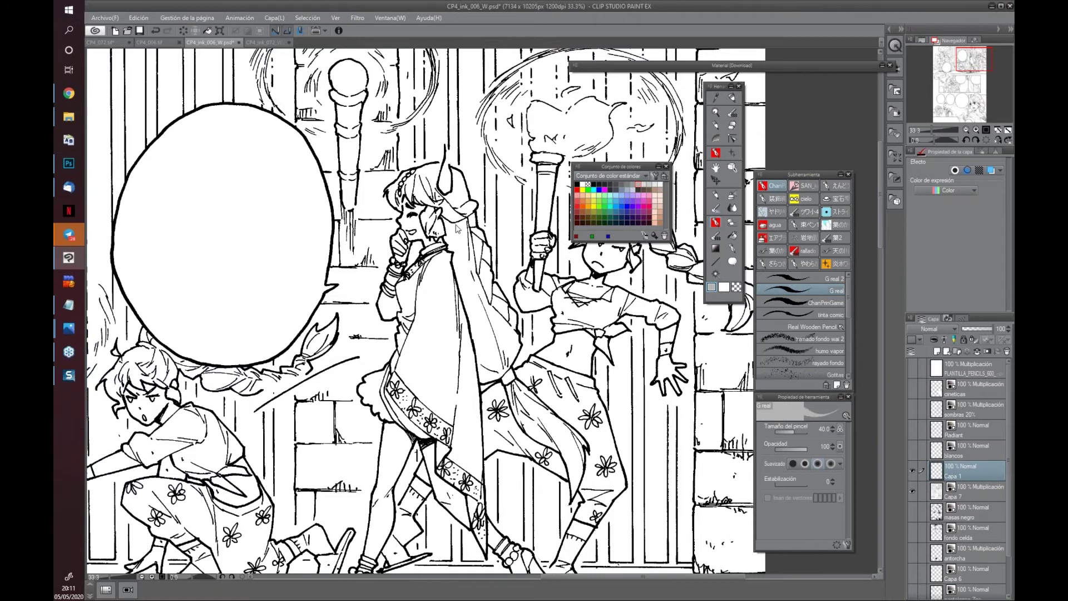
scroll(456, 228, "up", 1)
scroll(456, 228, "up", 1)
left_click_drag(442, 293, 490, 391)
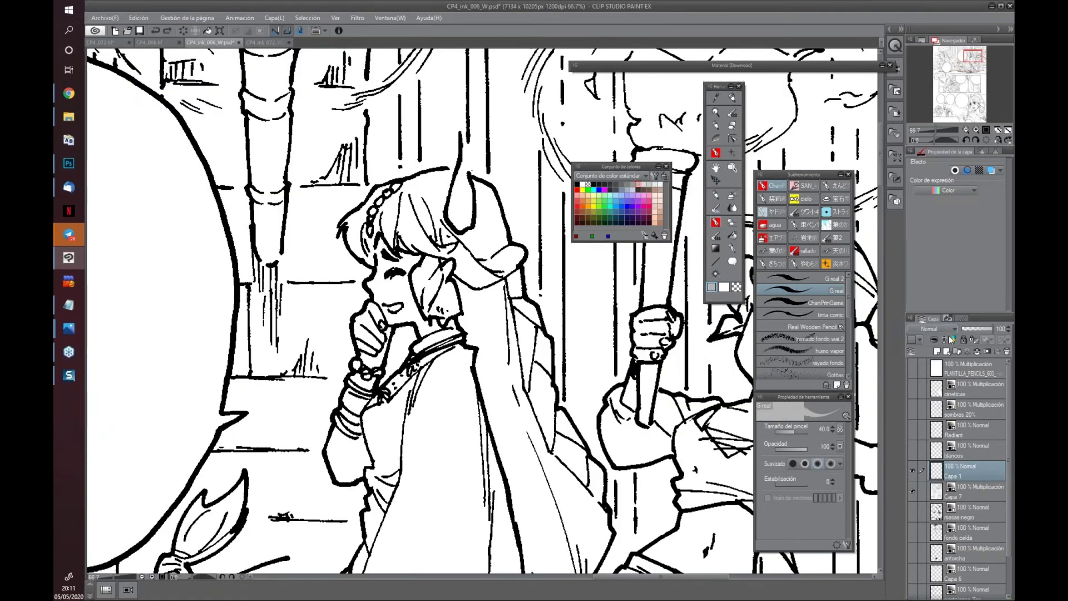
left_click(934, 329)
left_click(929, 359)
left_click_drag(646, 511, 591, 459)
left_click_drag(398, 223, 424, 303)
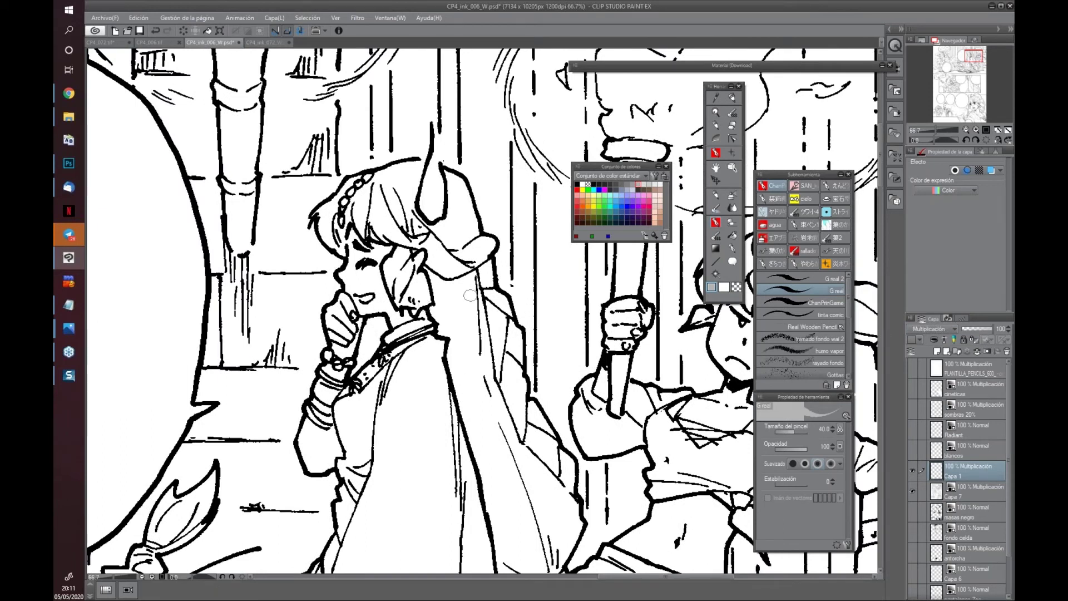
Hide and reshow the Capa 7 ink layer to check what it holds, and make the new multiply layer active again
left_click(913, 491)
left_click(912, 491)
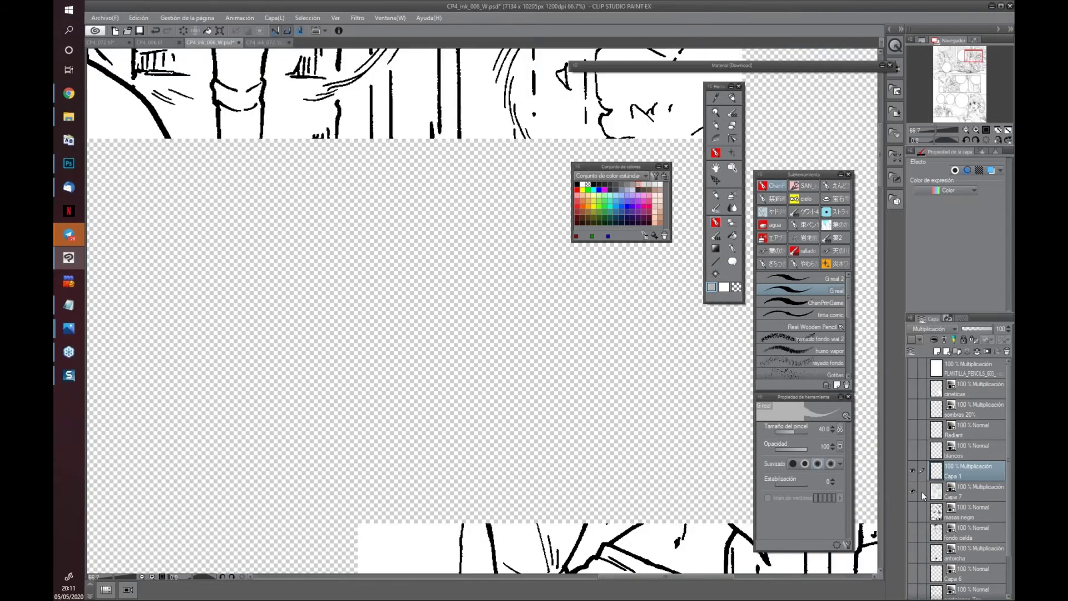
left_click(925, 491)
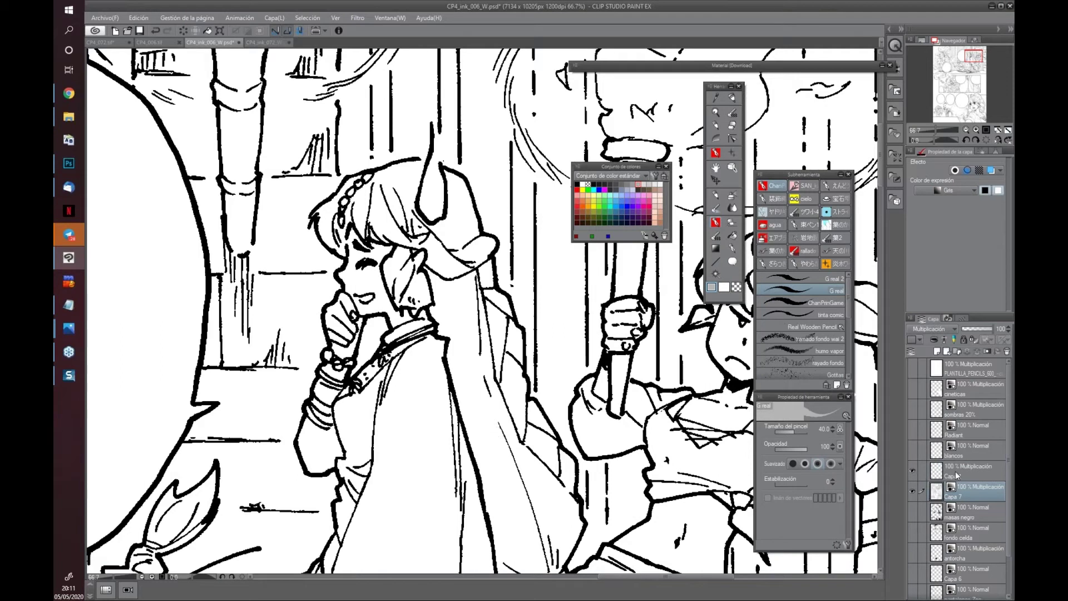
key("alt+bracketright")
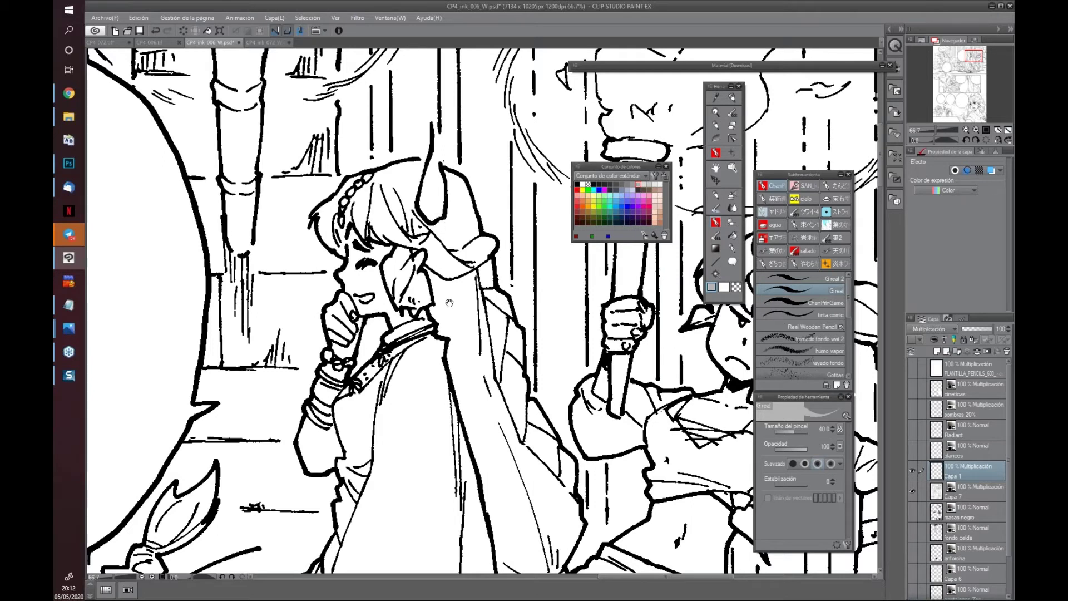
Paint the horned woman's face and neck in the first panel with flat Gris-30% on the multiply layer
left_click_drag(447, 302, 459, 318)
mouse_move(361, 245)
left_mouse_down()
mouse_move(359, 300)
mouse_move(372, 266)
mouse_move(399, 263)
mouse_move(374, 304)
mouse_move(360, 303)
mouse_move(390, 280)
mouse_move(392, 317)
mouse_move(367, 315)
mouse_move(392, 328)
mouse_move(396, 315)
mouse_move(386, 319)
mouse_move(410, 334)
mouse_move(432, 329)
left_mouse_up()
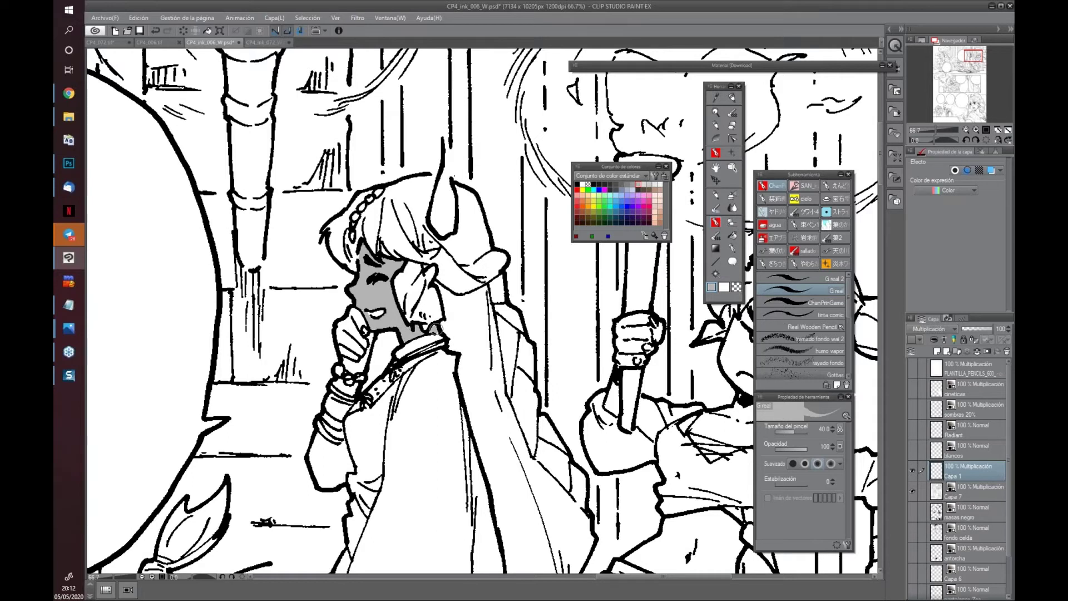
scroll(546, 395, "down", 1)
scroll(545, 398, "down", 2)
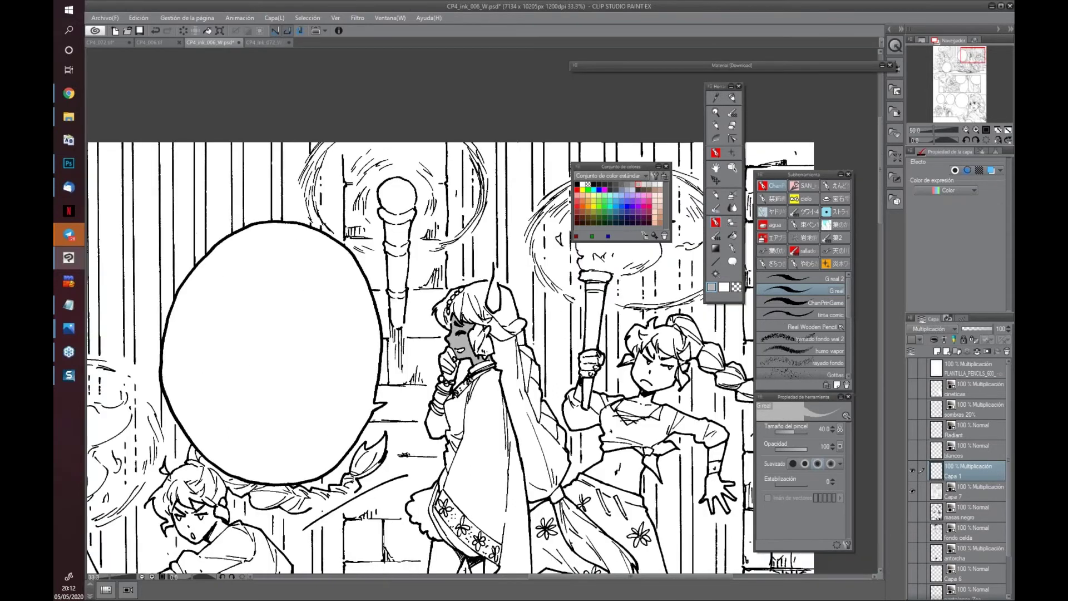
Examine the inked figures across all the panels of the page, finishing with the whole page in view
left_click_drag(464, 369, 469, 385)
left_click_drag(449, 245, 442, 262)
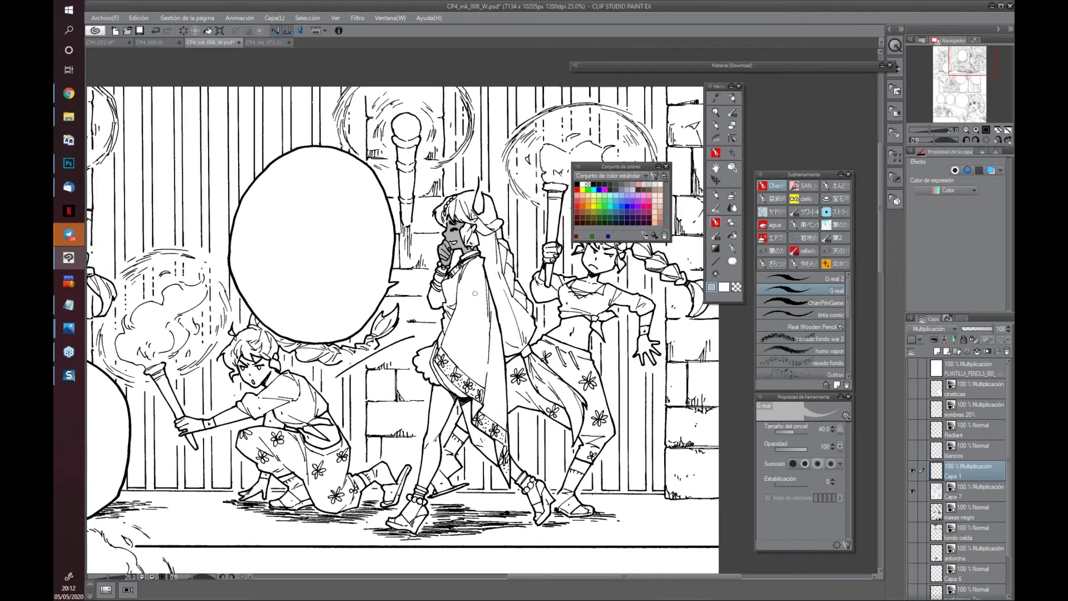
mouse_move(410, 514)
left_mouse_down()
mouse_move(418, 504)
mouse_move(408, 515)
left_mouse_up()
left_click_drag(530, 493, 531, 499)
left_click_drag(335, 494, 530, 454)
scroll(594, 275, "down", 10)
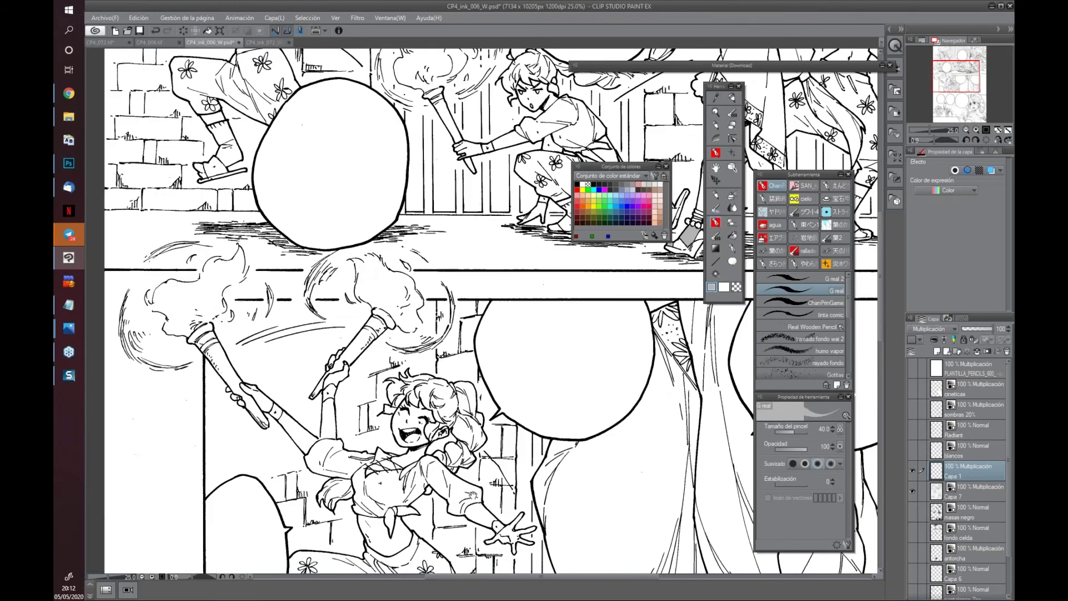
left_click_drag(490, 478, 708, 356)
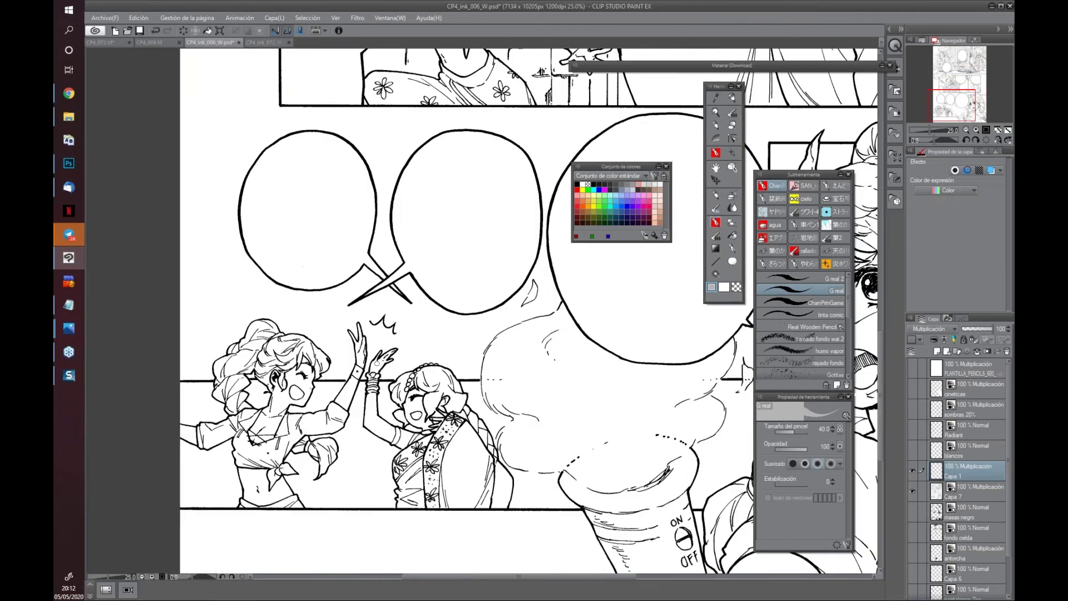
left_click_drag(372, 372, 390, 354)
scroll(709, 487, "down", 5)
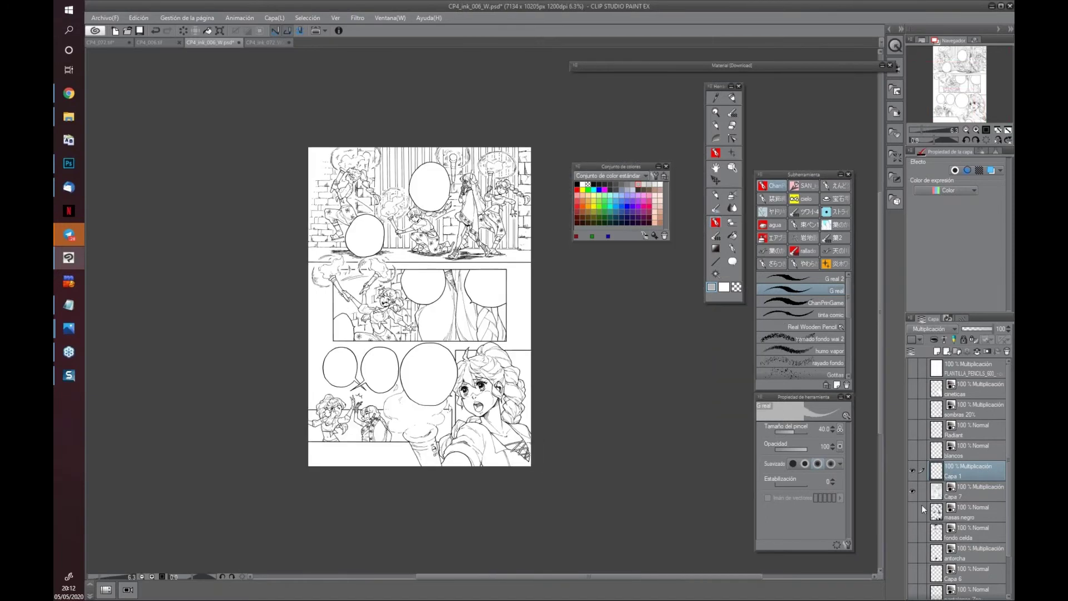
Hide Capa 1, show the "ropa, piel indira" layer and check its flat greys throughout the panels
scroll(1009, 440, "down", 2)
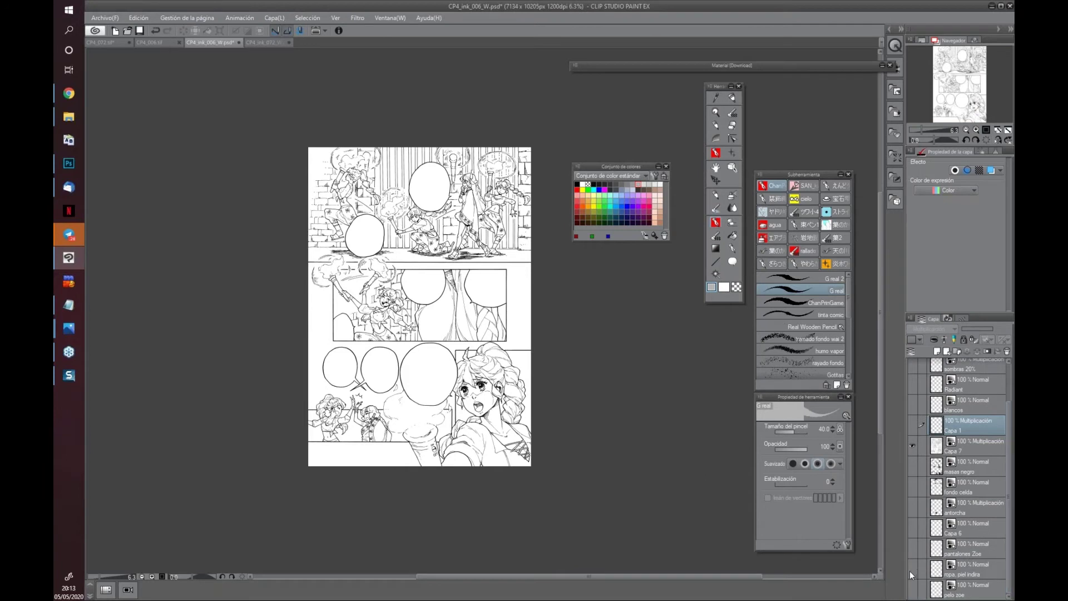
left_click(912, 570)
left_click_drag(558, 362, 603, 435)
scroll(603, 432, "up", 7)
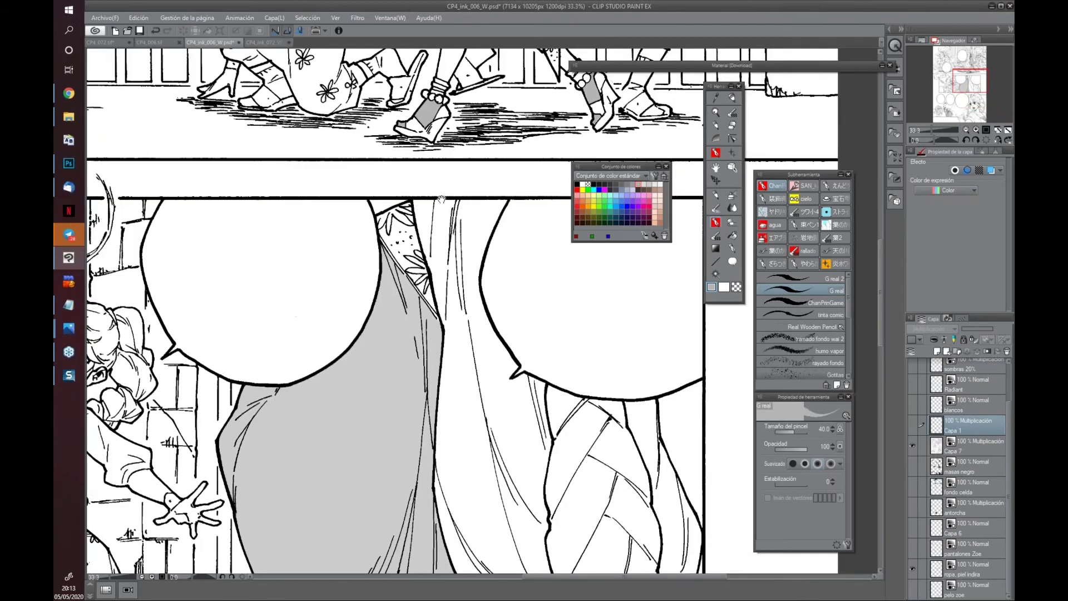
left_click_drag(441, 199, 394, 448)
scroll(394, 448, "down", 10)
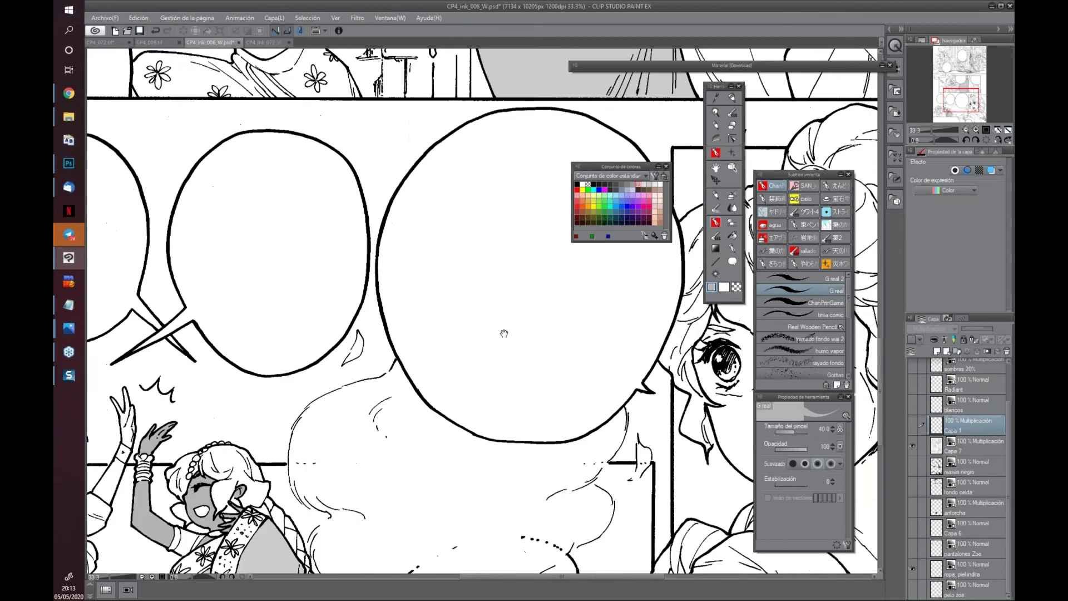
scroll(545, 445, "down", 4)
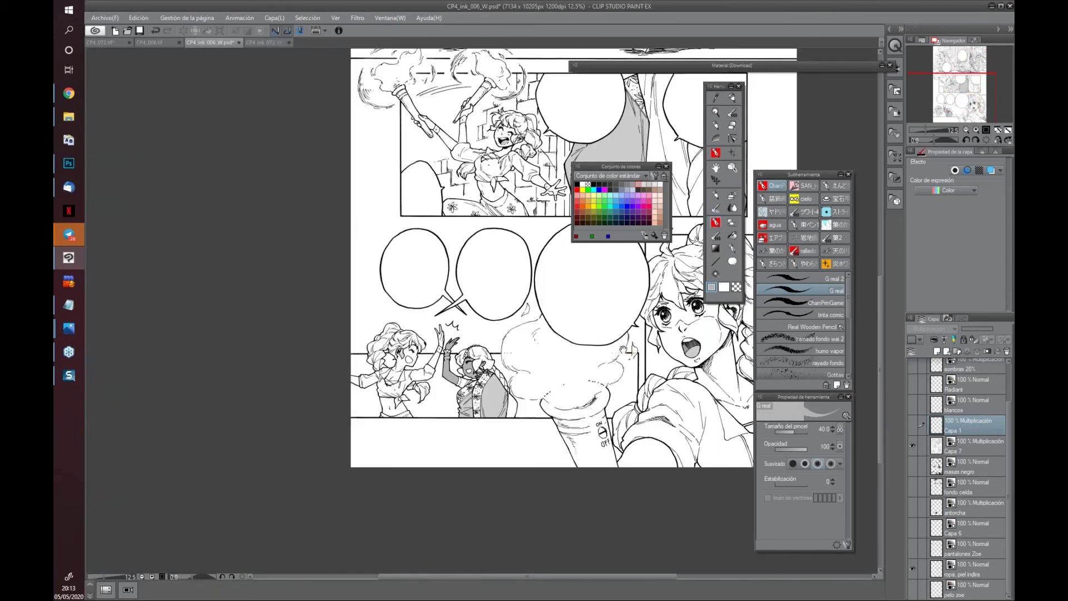
scroll(551, 255, "right", 5)
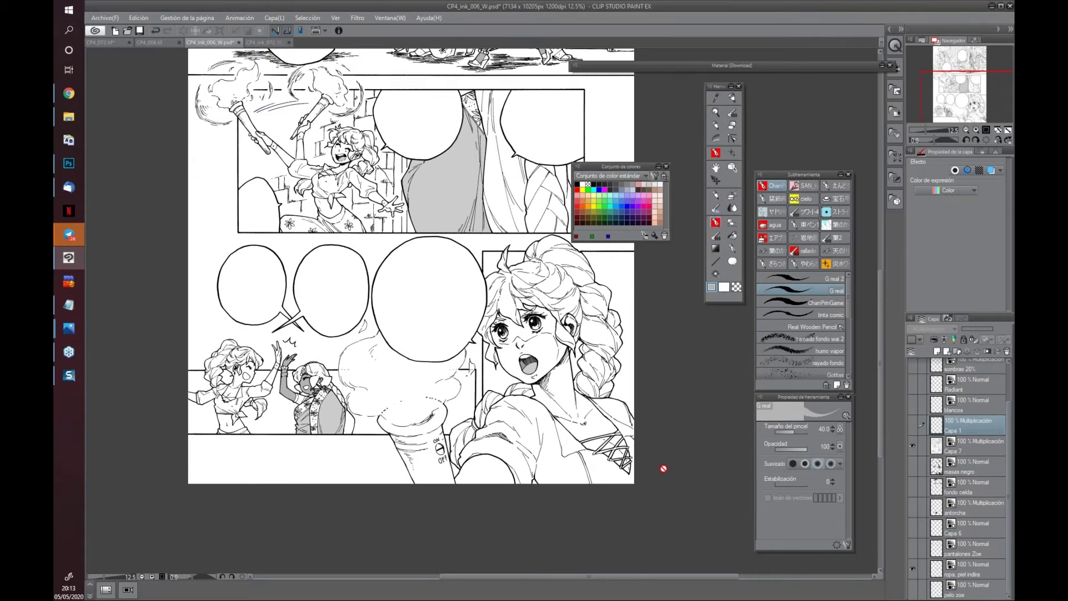
Choose a grey from the color set, reshow Capa 1 and set the G real brush size to 120 for the last panel's girl
scroll(668, 470, "up", 2)
left_click_drag(447, 389, 447, 440)
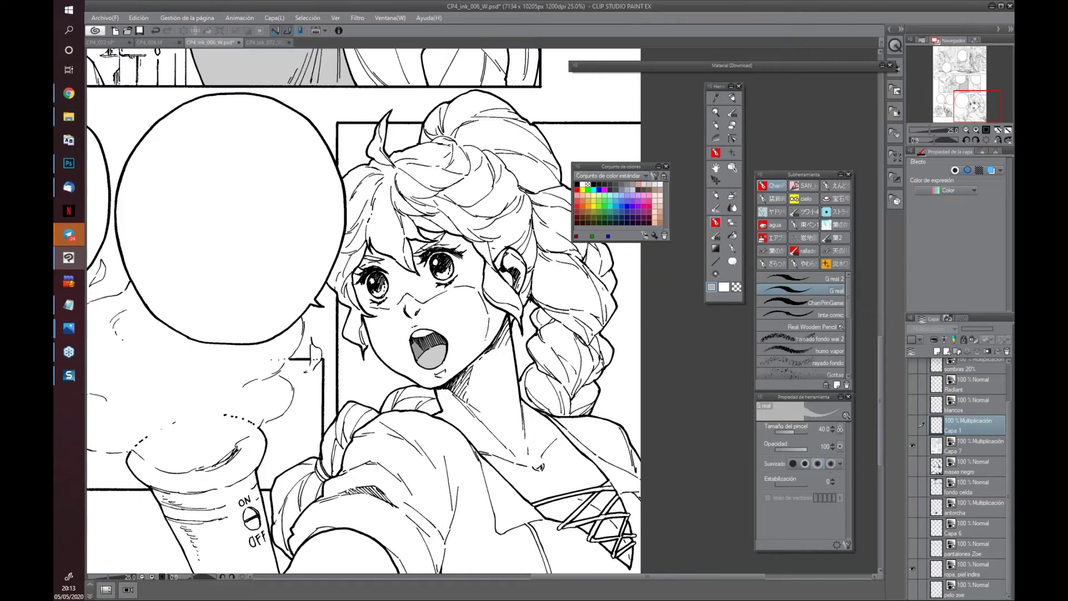
scroll(588, 332, "down", 3)
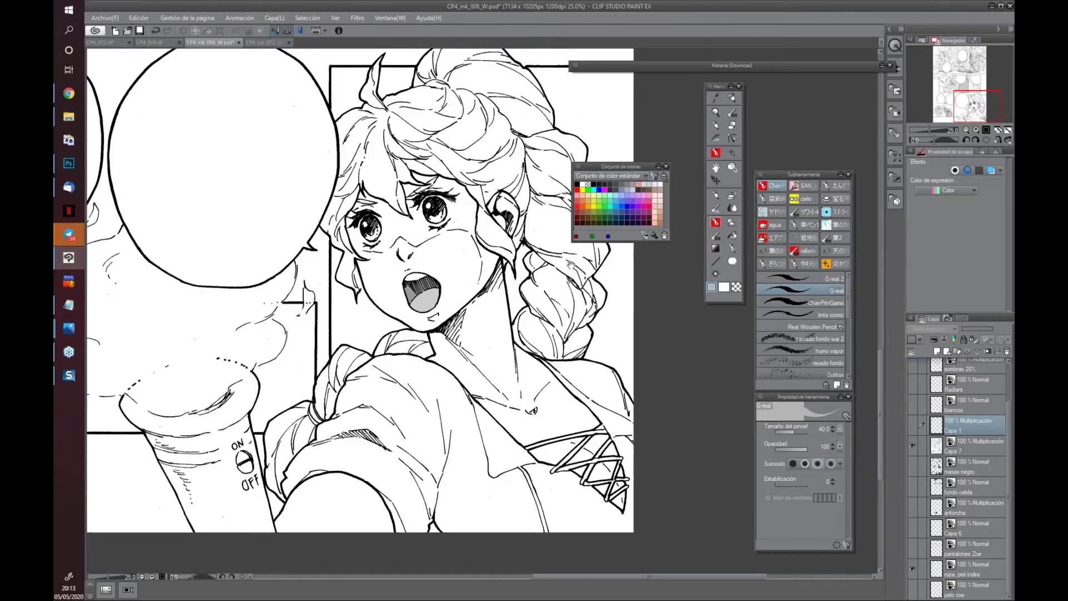
left_click(626, 184)
left_click_drag(468, 398, 546, 343)
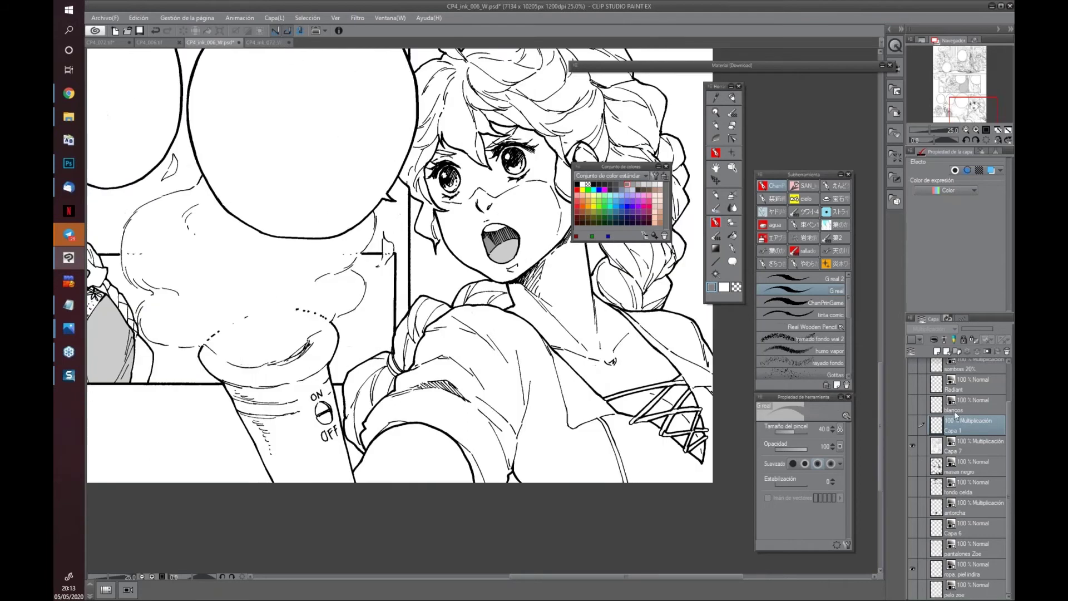
left_click(912, 427)
left_click_drag(603, 259, 399, 361)
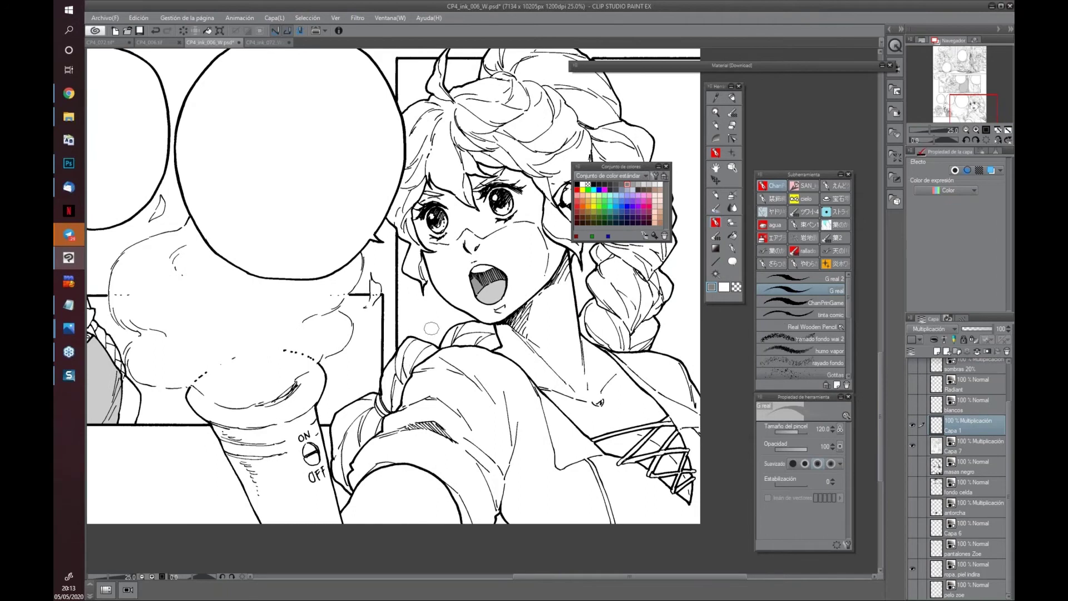
Paint the lower parts of the girl's two braids in the last panel with flat grey on Capa 1
mouse_move(363, 412)
left_mouse_down()
mouse_move(336, 471)
mouse_move(334, 463)
mouse_move(350, 492)
mouse_move(345, 450)
mouse_move(380, 401)
mouse_move(364, 418)
mouse_move(376, 421)
mouse_move(366, 435)
mouse_move(376, 427)
mouse_move(344, 433)
mouse_move(382, 387)
mouse_move(391, 384)
mouse_move(378, 412)
mouse_move(393, 404)
mouse_move(387, 383)
mouse_move(410, 346)
mouse_move(416, 357)
mouse_move(411, 346)
mouse_move(461, 324)
mouse_move(444, 332)
mouse_move(488, 336)
mouse_move(487, 325)
mouse_move(492, 341)
mouse_move(444, 345)
left_mouse_up()
left_click_drag(538, 421, 433, 411)
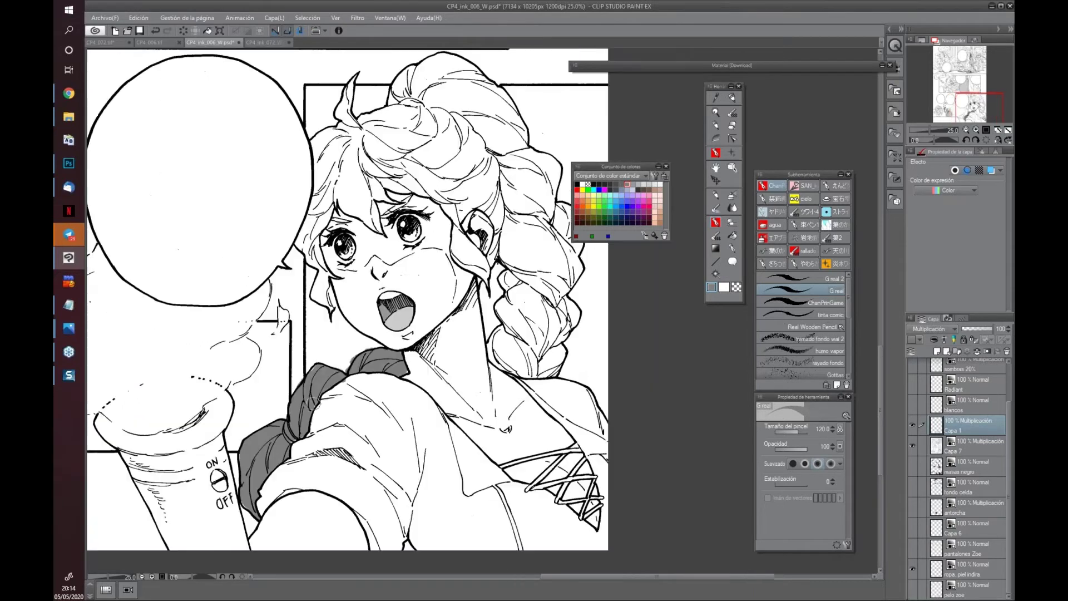
left_click_drag(323, 389, 277, 451)
mouse_move(449, 317)
left_mouse_down()
mouse_move(500, 318)
mouse_move(456, 313)
mouse_move(489, 311)
mouse_move(449, 301)
mouse_move(508, 312)
mouse_move(460, 336)
mouse_move(455, 315)
mouse_move(444, 329)
mouse_move(460, 330)
mouse_move(469, 356)
mouse_move(489, 318)
mouse_move(485, 352)
mouse_move(469, 375)
mouse_move(452, 368)
mouse_move(449, 344)
mouse_move(437, 363)
mouse_move(444, 392)
mouse_move(477, 367)
mouse_move(473, 395)
mouse_move(479, 374)
mouse_move(489, 391)
mouse_move(517, 345)
mouse_move(464, 441)
mouse_move(497, 312)
left_mouse_up()
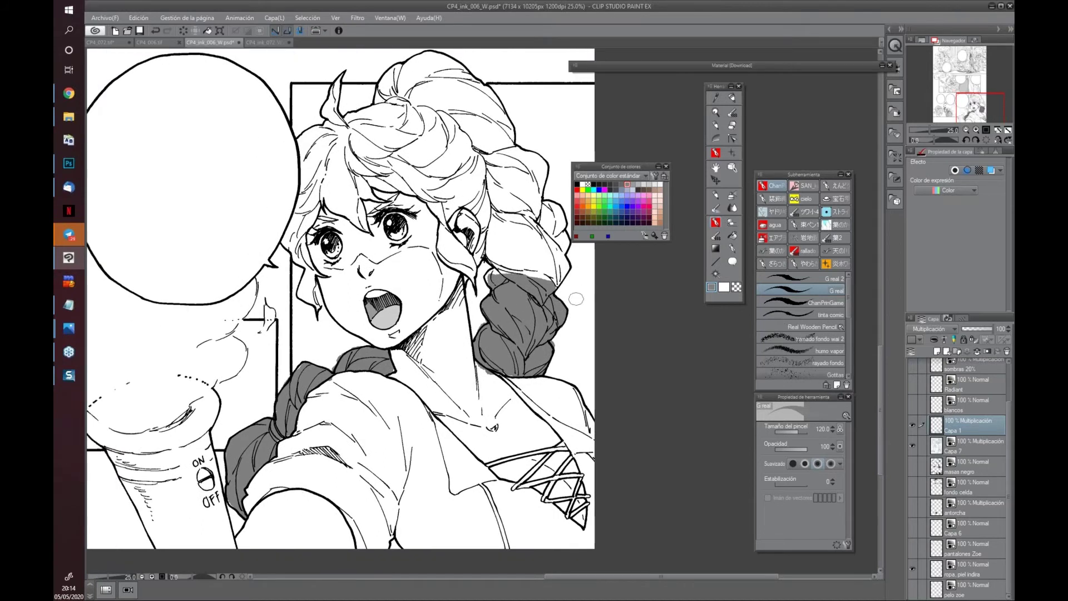
Hide the Capa 7 ink layer and auto-select the flat grey areas of both braids on Capa 1
left_click_drag(453, 404, 478, 396)
left_click(633, 184)
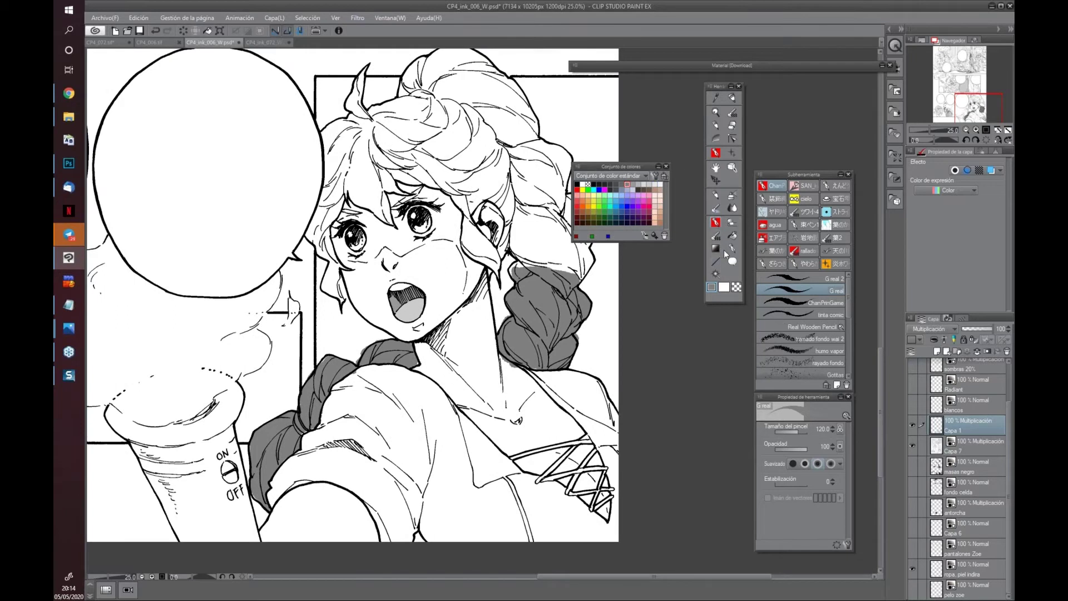
left_click(715, 274)
left_click_drag(548, 293, 513, 269)
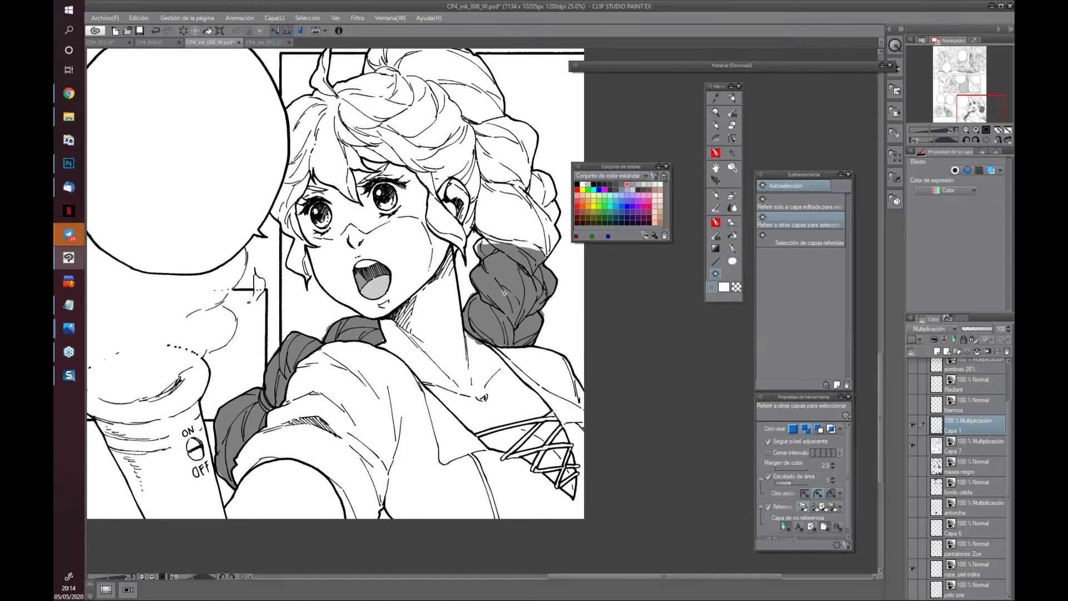
left_click(504, 293)
key("ctrl+d")
left_click(913, 445)
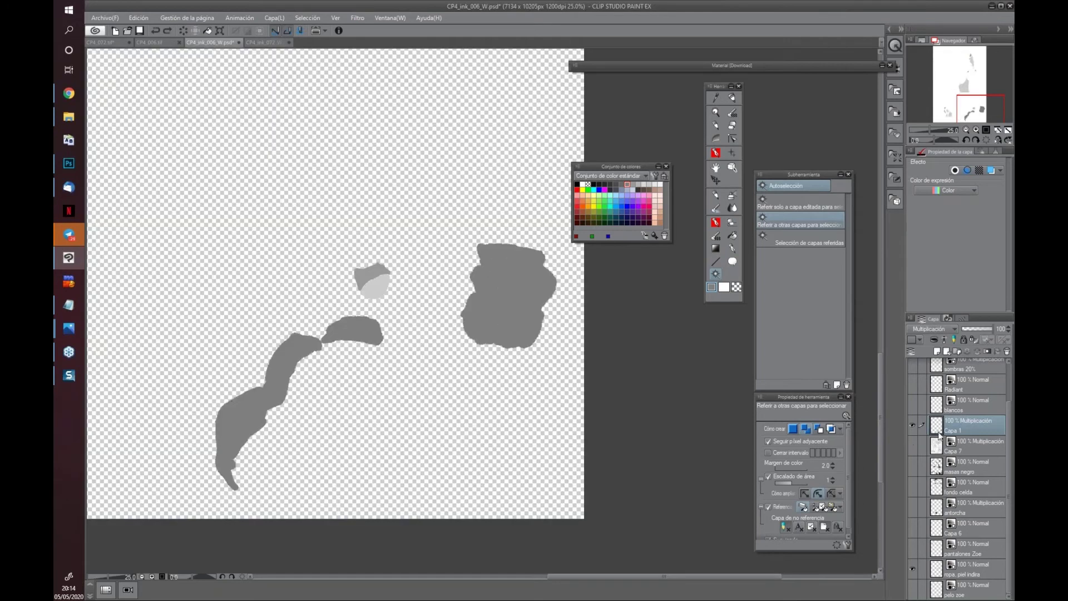
left_click(520, 289)
left_click(359, 328, "shift")
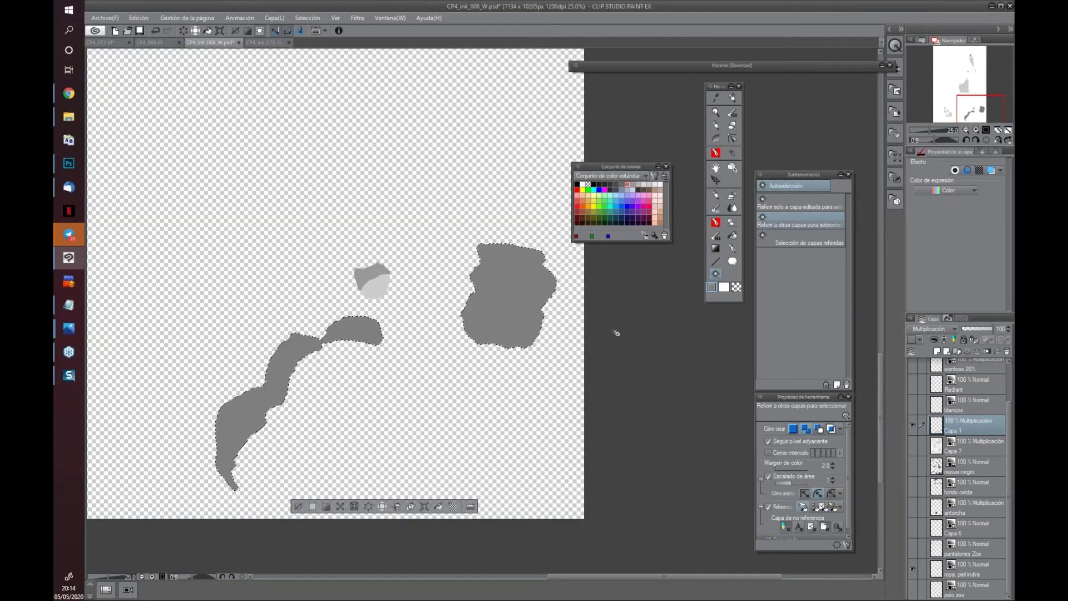
Reshow Capa 7 and replace the selected braids' flat grey with a linear foreground-to-transparent gradient, clearing the selection at the end
left_click(913, 445)
left_click_drag(549, 435, 568, 412)
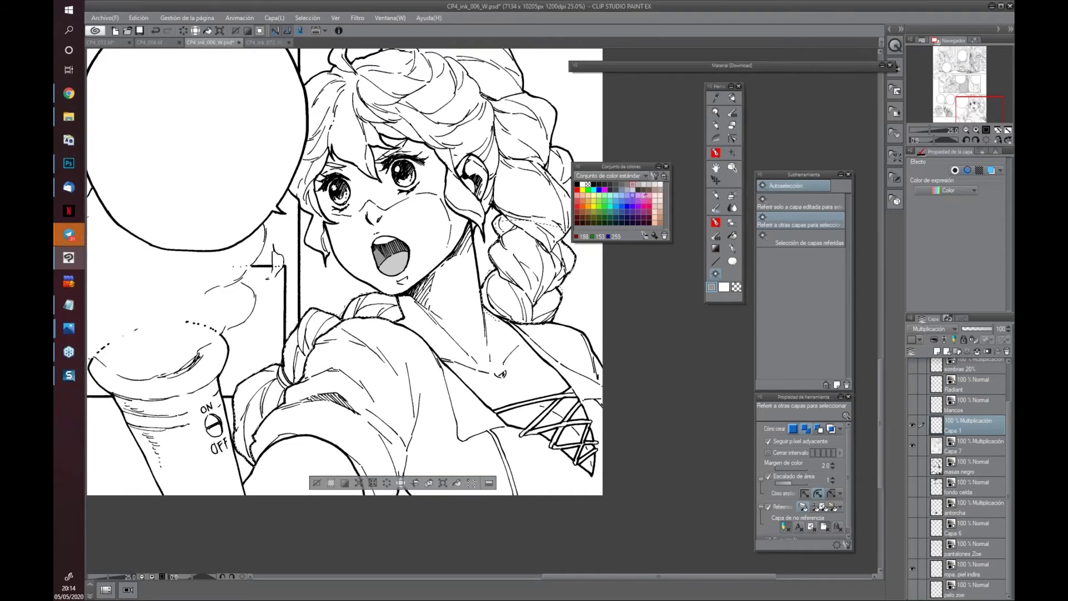
left_click(716, 248)
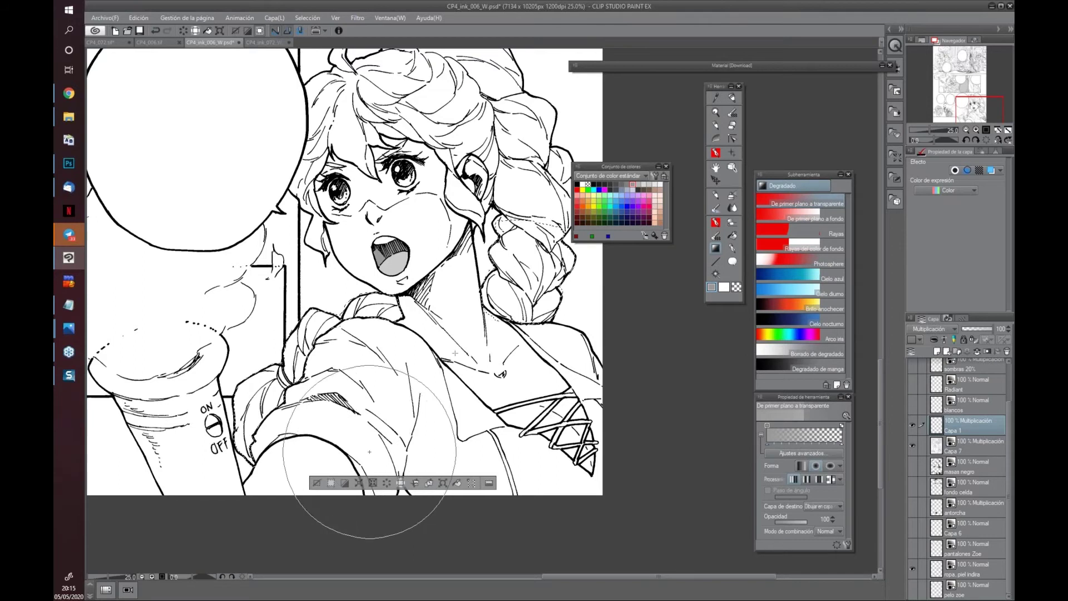
left_click(801, 466)
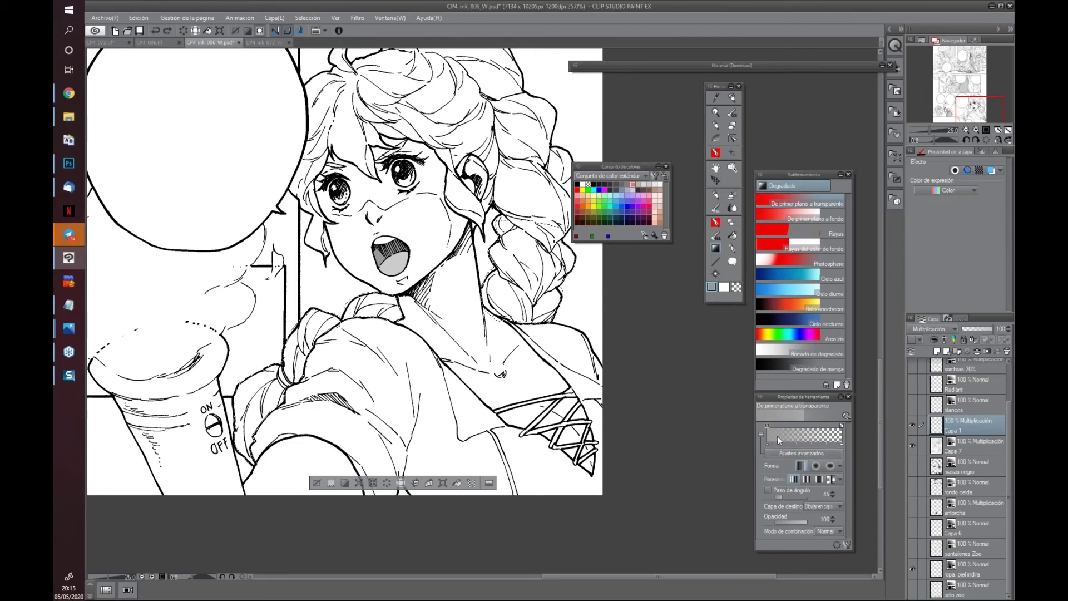
left_click_drag(422, 414, 458, 349)
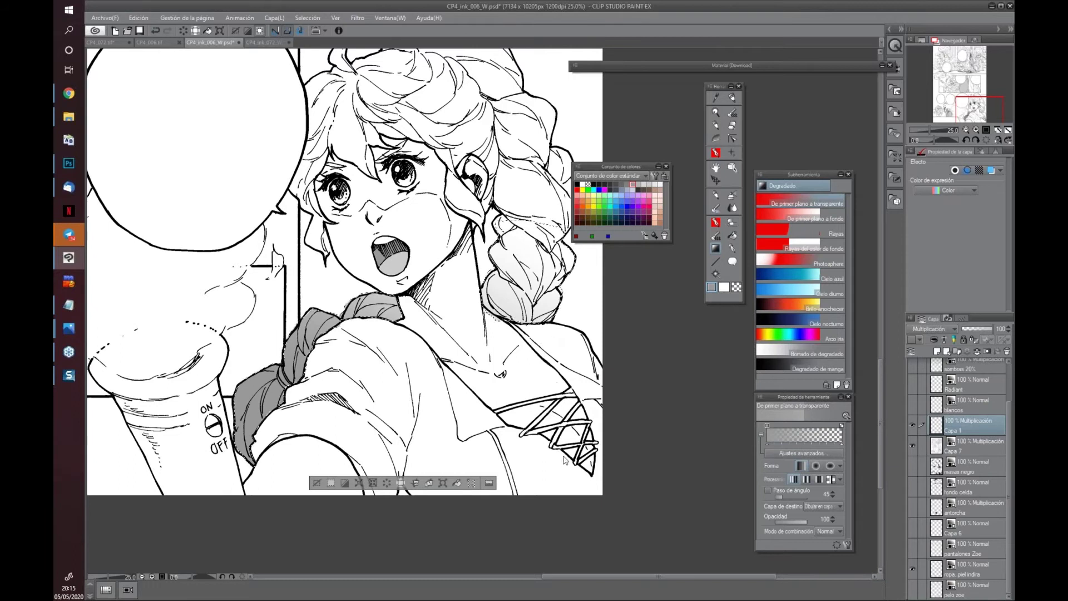
key("ctrl+d")
Hide Capa 1 and show the prepared "pelo zoe" layer with the hair tones
scroll(582, 440, "down", 3)
left_click_drag(632, 432, 558, 448)
left_click_drag(419, 168, 403, 362)
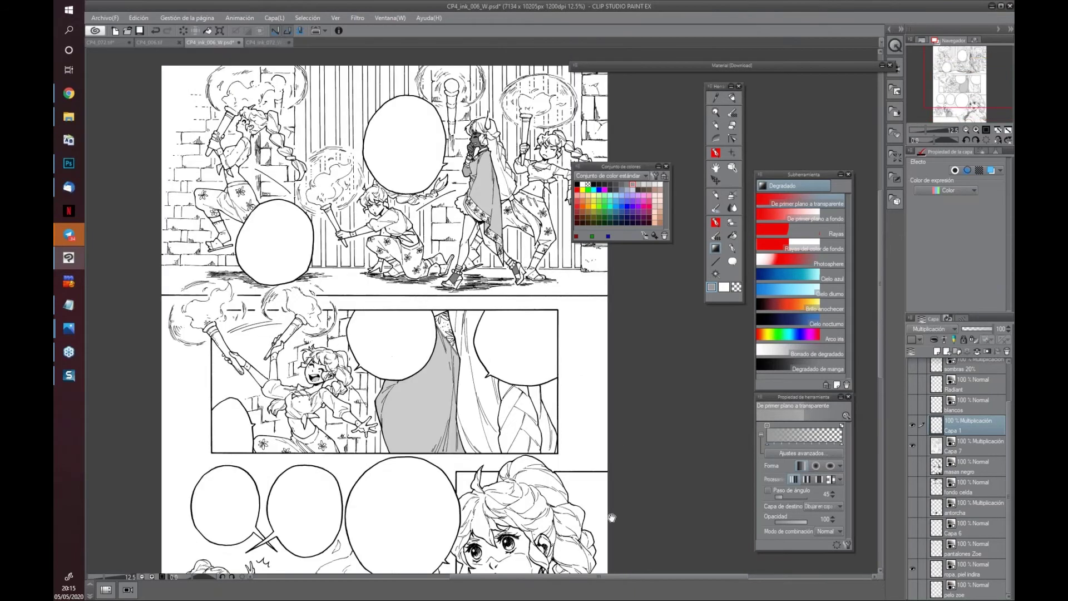
scroll(612, 518, "down", 5)
left_click(919, 426)
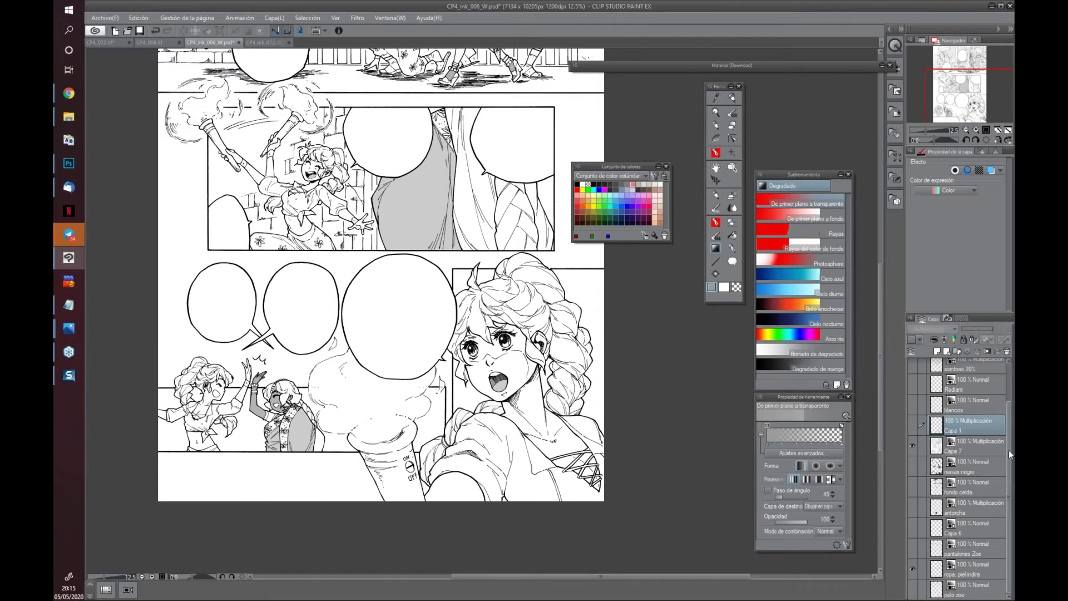
left_click(913, 591)
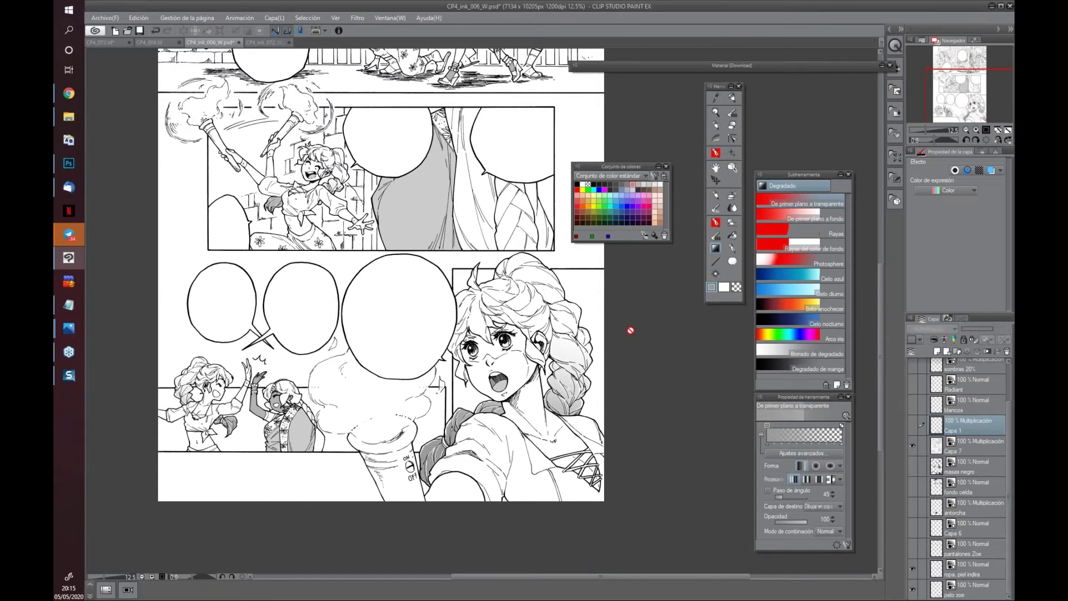
Examine the gradient tones on the girl's braids in the last, middle and first panels
mouse_move(490, 256)
left_mouse_down()
mouse_move(490, 277)
mouse_move(465, 297)
mouse_move(485, 262)
left_mouse_up()
scroll(595, 397, "up", 4)
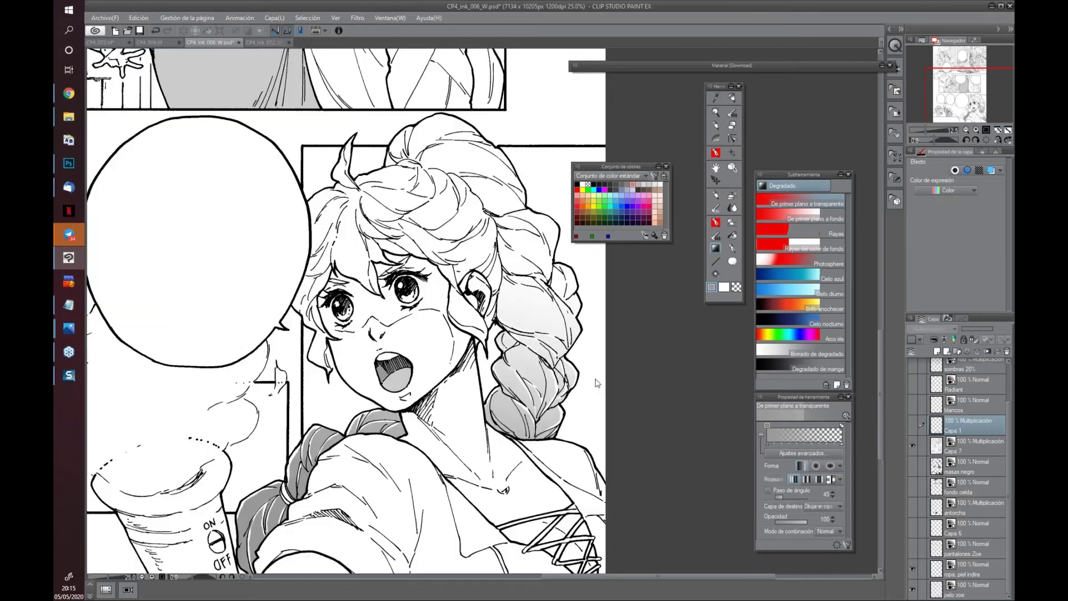
left_click_drag(346, 486, 528, 398)
left_click_drag(239, 354, 703, 416)
left_click_drag(491, 108, 462, 478)
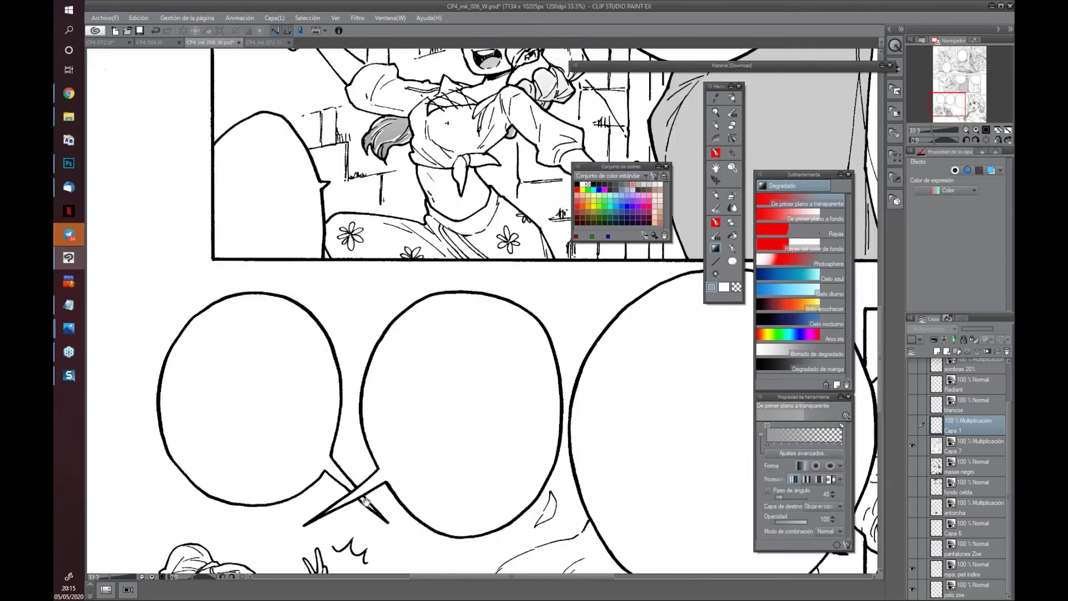
left_click_drag(461, 440, 445, 482)
left_click_drag(445, 242, 453, 323)
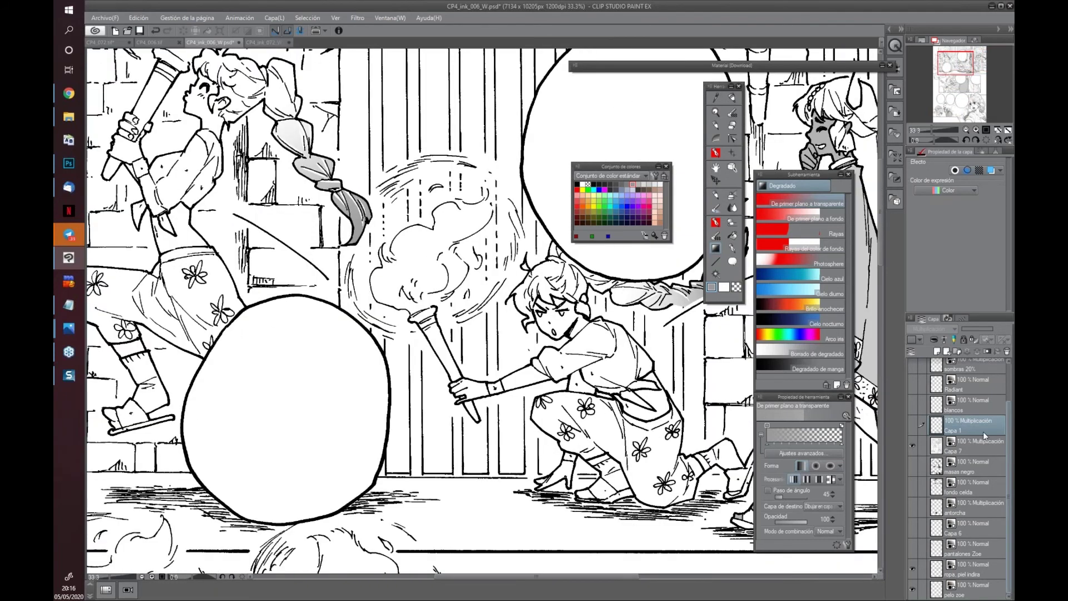
left_click_drag(751, 584, 622, 536)
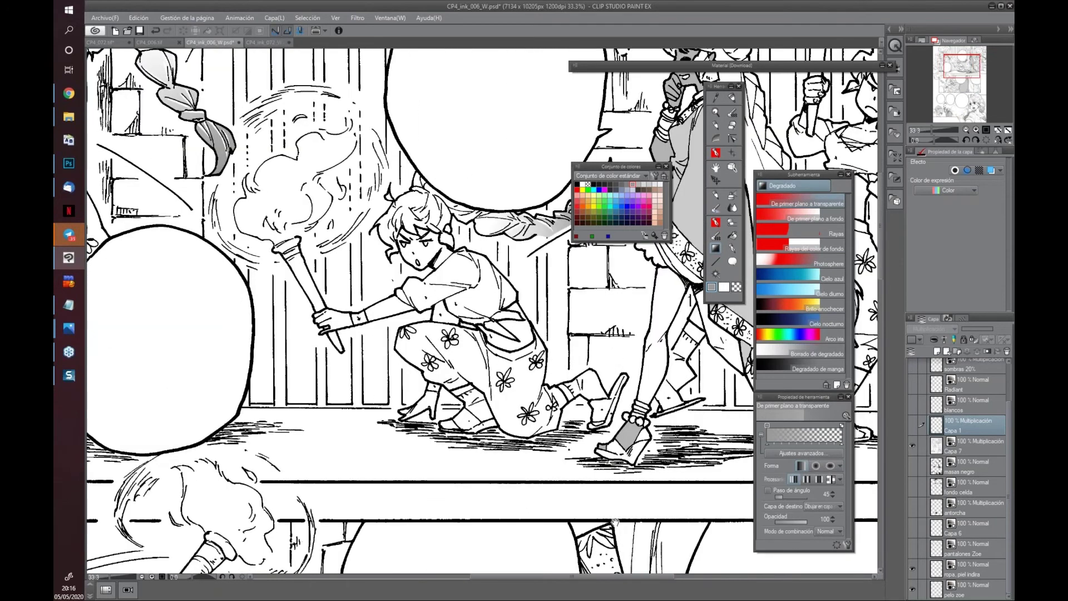
left_click_drag(629, 367, 622, 355)
left_click_drag(746, 356, 368, 476)
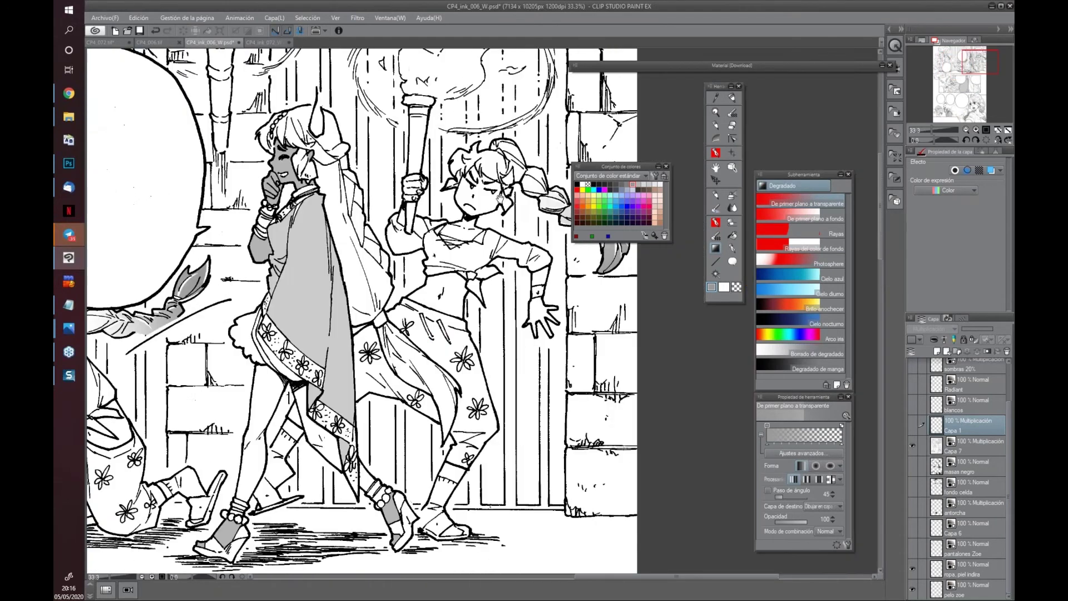
Show the "pantalones Zoe" layer and check its flat grey on the trousers in the first and second panels
left_click_drag(239, 475, 476, 447)
left_click(915, 549)
mouse_move(279, 434)
left_mouse_down()
mouse_move(644, 436)
mouse_move(640, 320)
mouse_move(593, 369)
mouse_move(474, 191)
left_mouse_up()
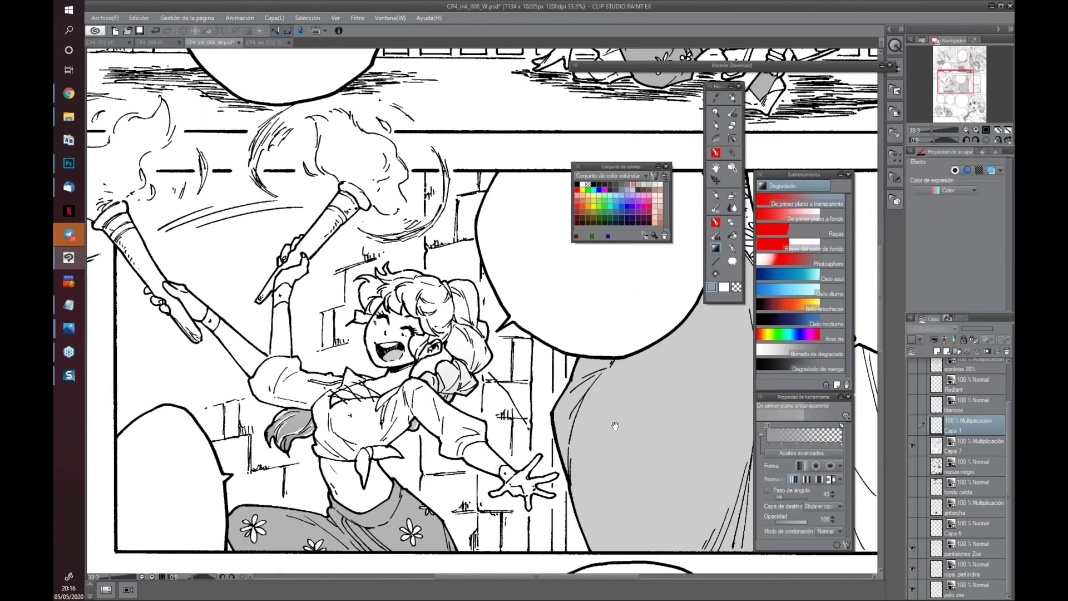
left_click_drag(615, 425, 425, 396)
left_click_drag(557, 421, 403, 434)
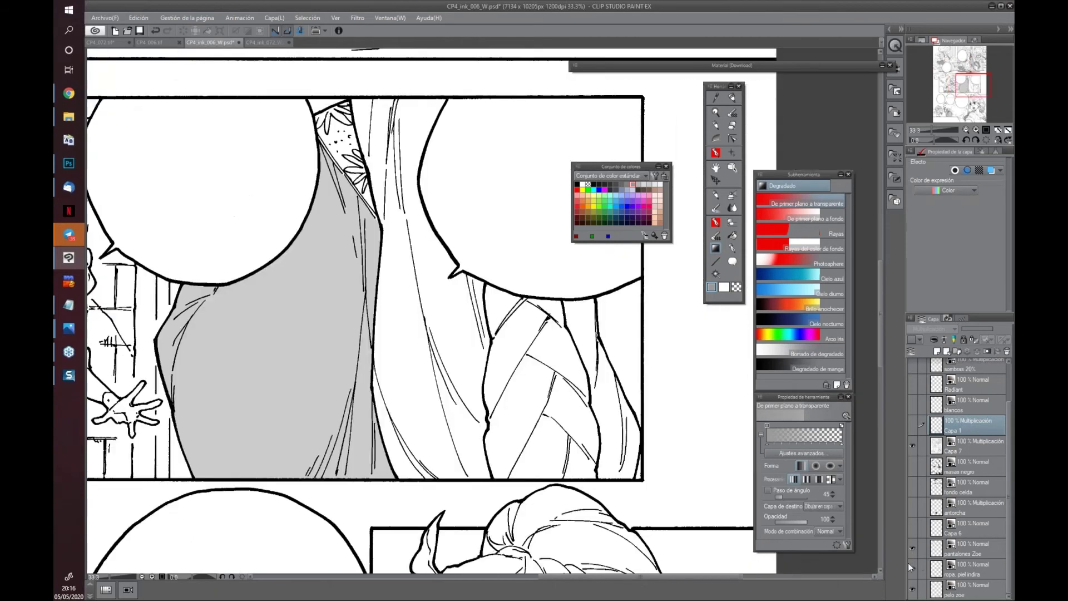
Toggle the visibility of Capa 6 to check what it holds, leave it hidden and return to the first panel
left_click(913, 528)
left_click(913, 530)
left_click(913, 528)
left_click_drag(266, 63, 433, 246)
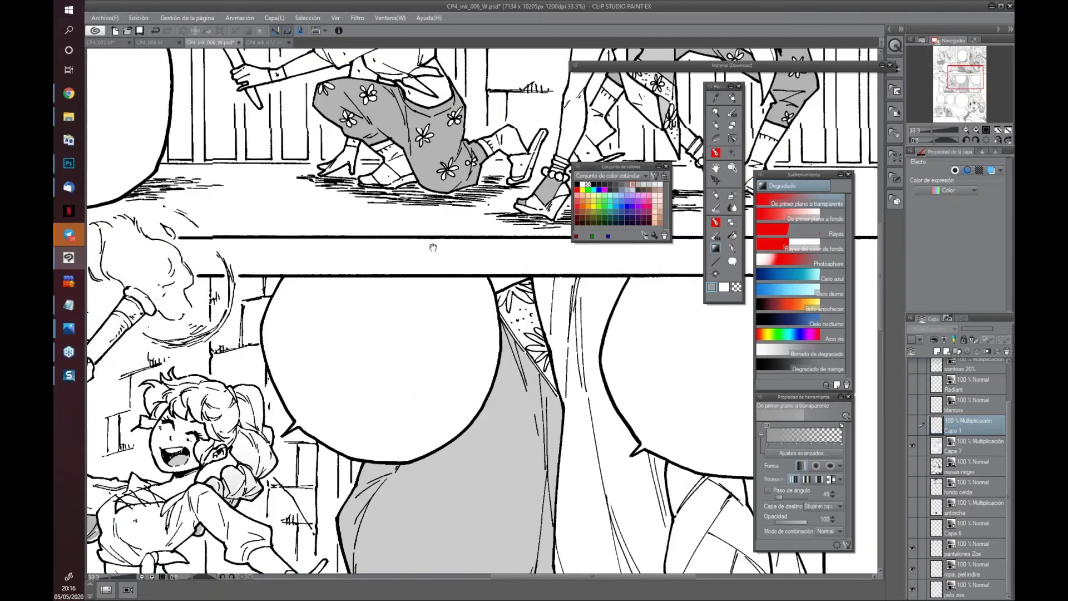
scroll(433, 247, "up", 10)
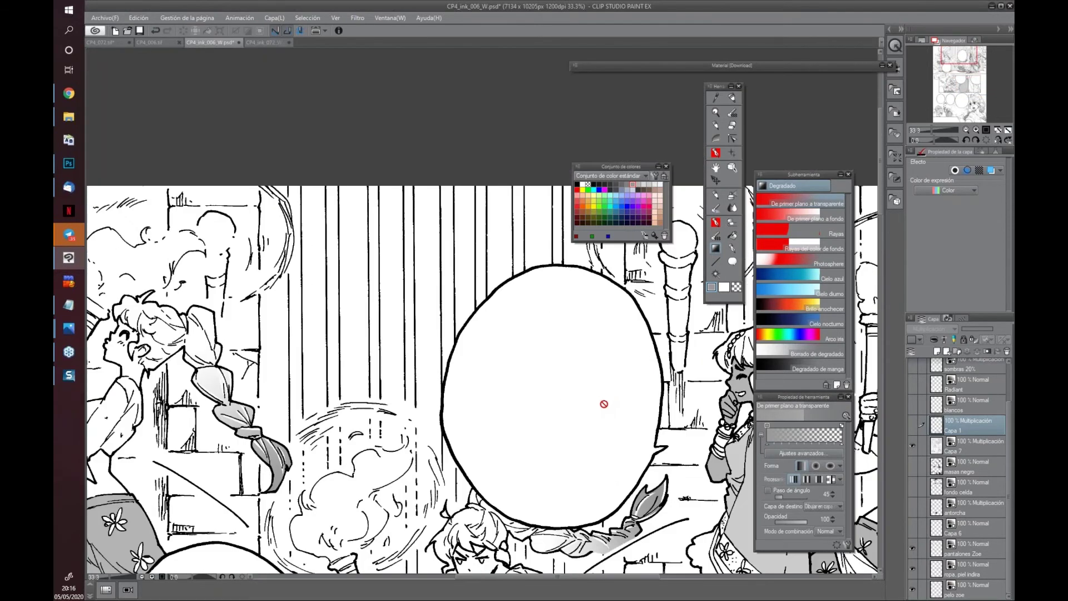
Show Capa 6 and check the trouser tones on the figures in the first panel
scroll(604, 391, "down", 1)
left_click_drag(524, 453, 421, 401)
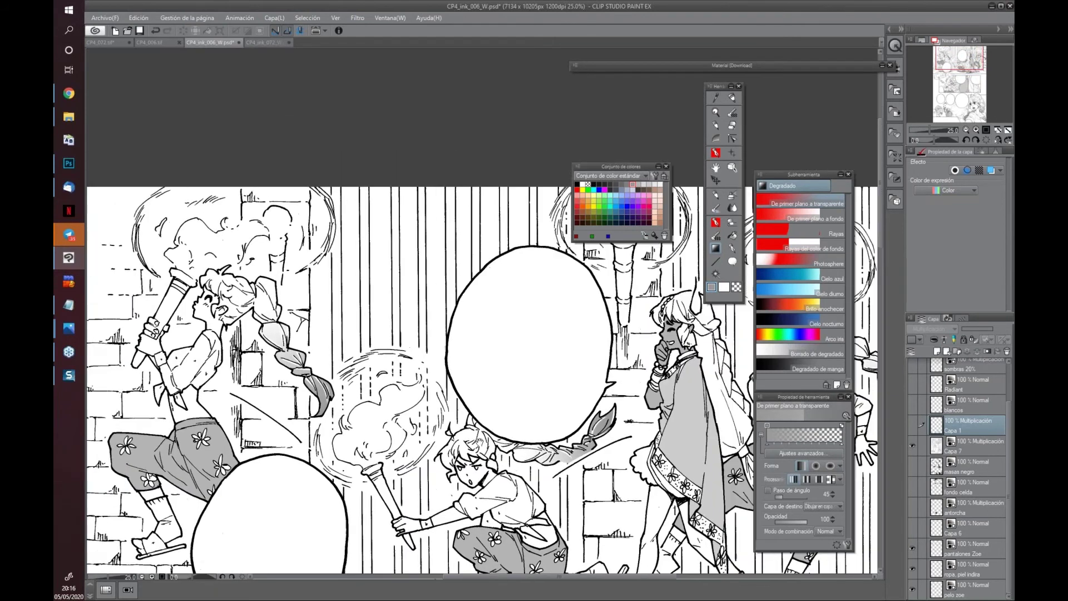
left_click_drag(522, 443, 480, 282)
left_click_drag(490, 400, 495, 447)
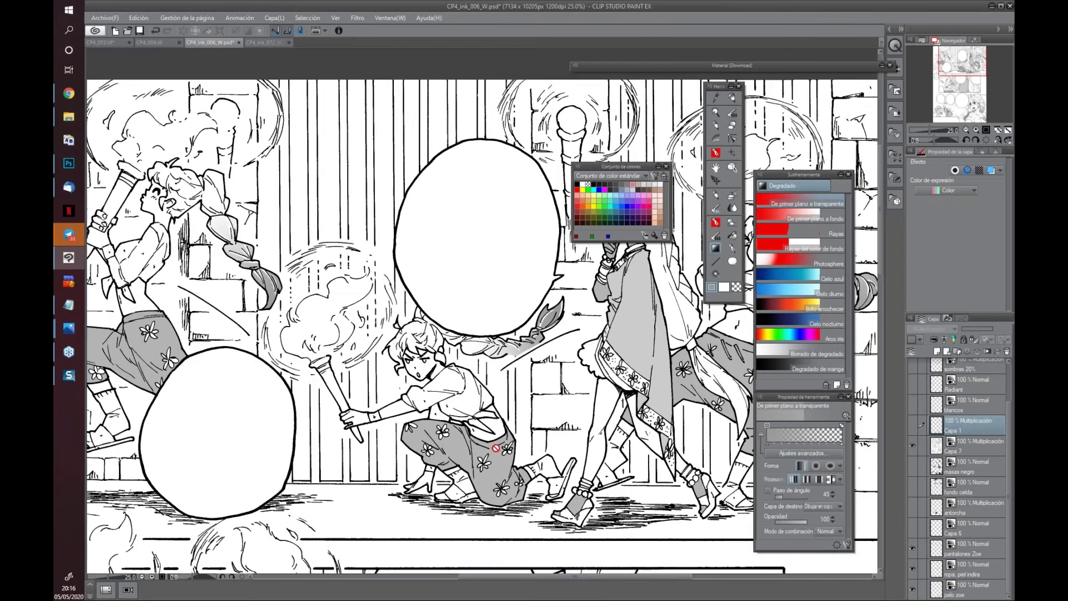
left_click(913, 527)
Examine the tones on the figures and cell bars across the whole first panel
left_click_drag(389, 350, 335, 396)
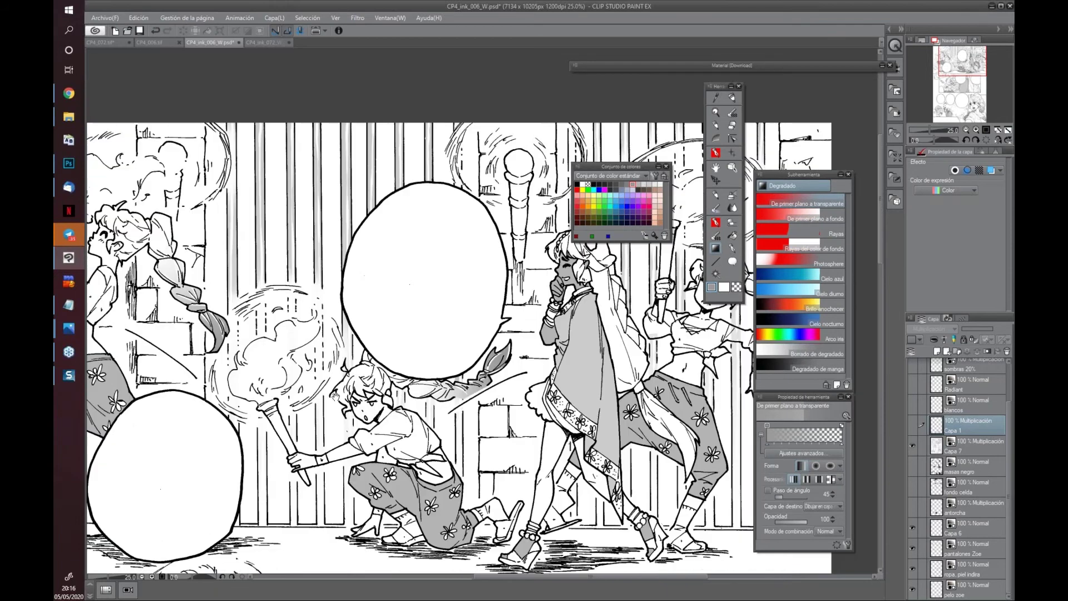
left_click_drag(717, 346, 444, 327)
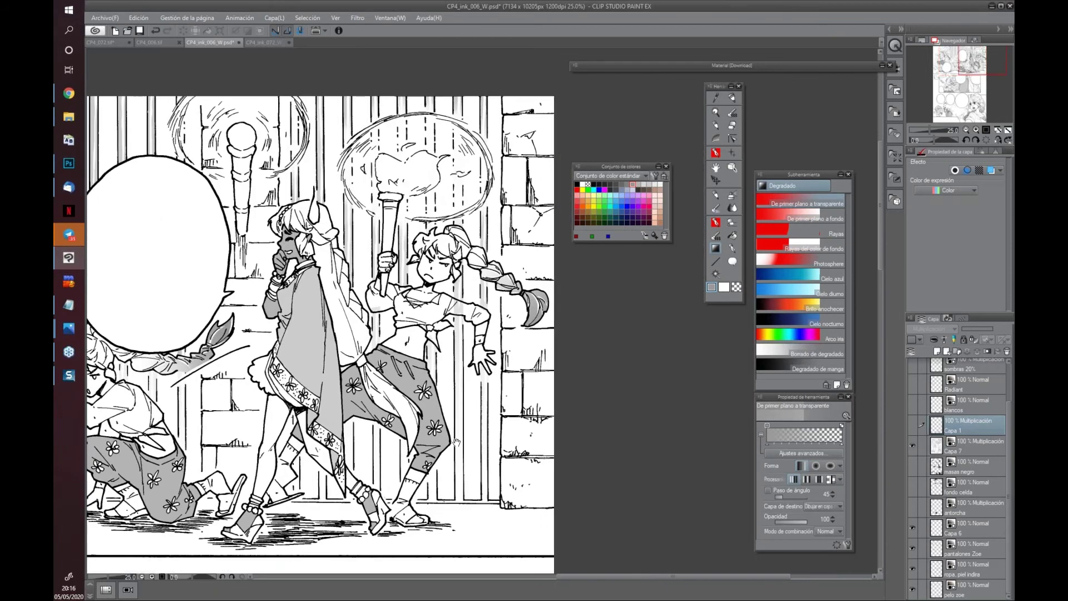
left_click_drag(259, 382, 261, 384)
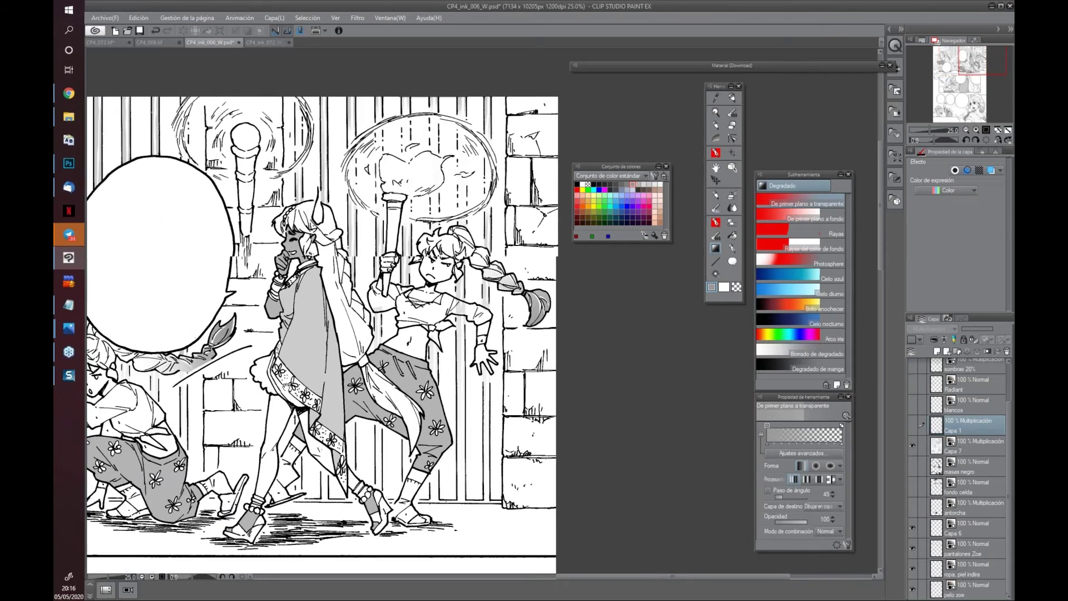
left_click_drag(87, 122, 418, 110)
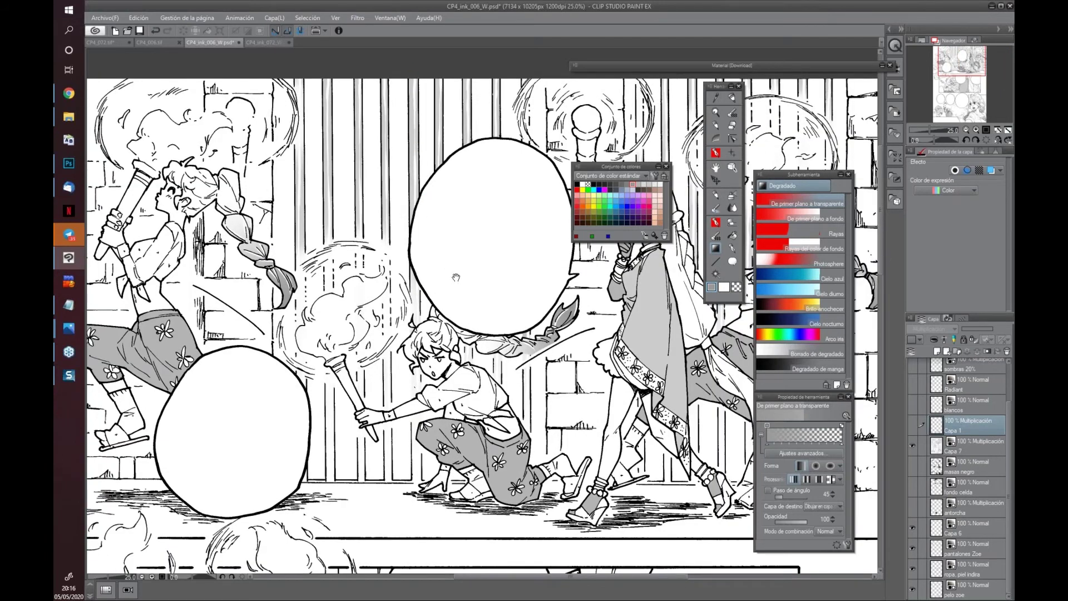
left_click_drag(457, 277, 455, 302)
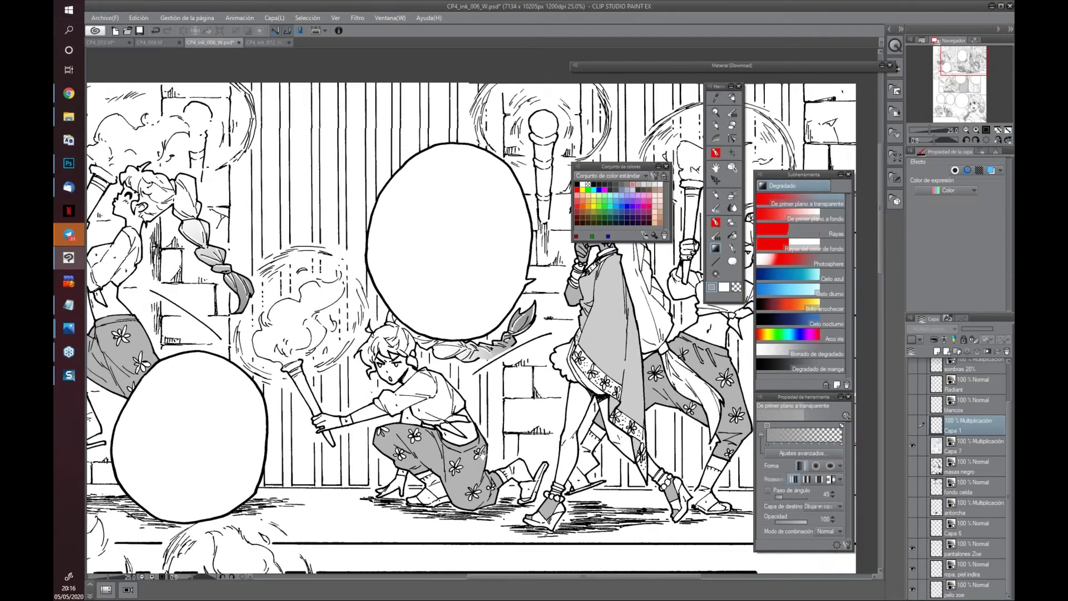
scroll(627, 290, "right", 5)
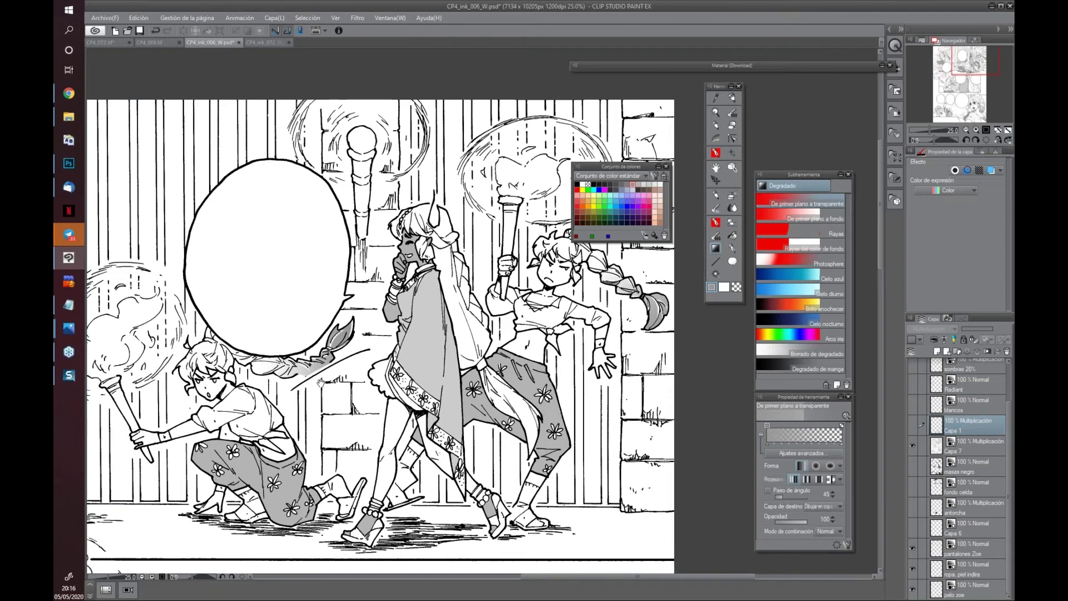
scroll(445, 312, "left", 7)
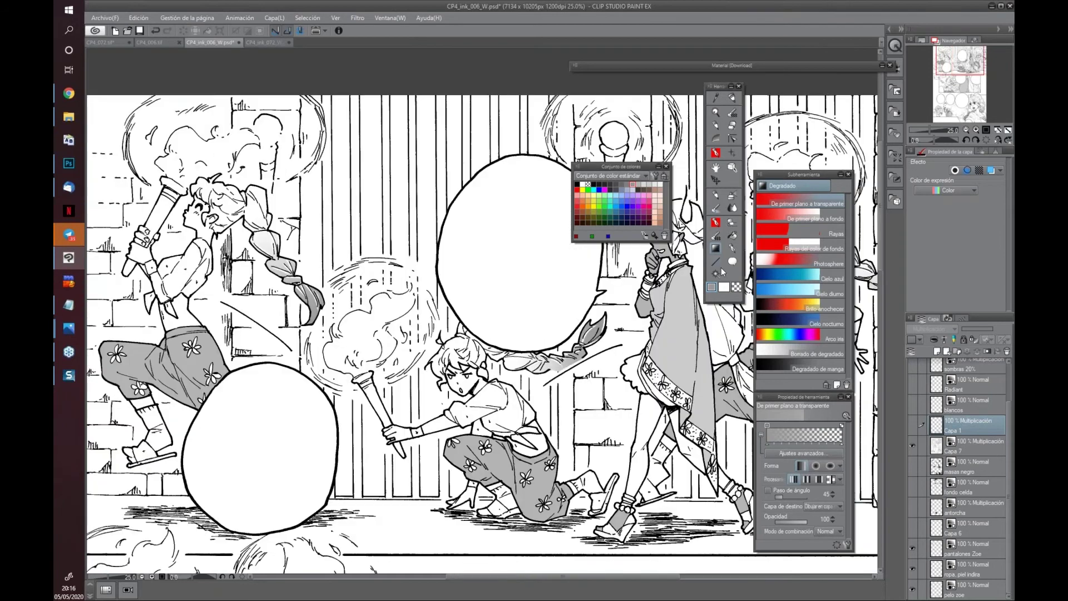
Show Capa 1 and paint flat grey strokes down two cell bars of the first panel with the 120 px G real brush
left_click(732, 249)
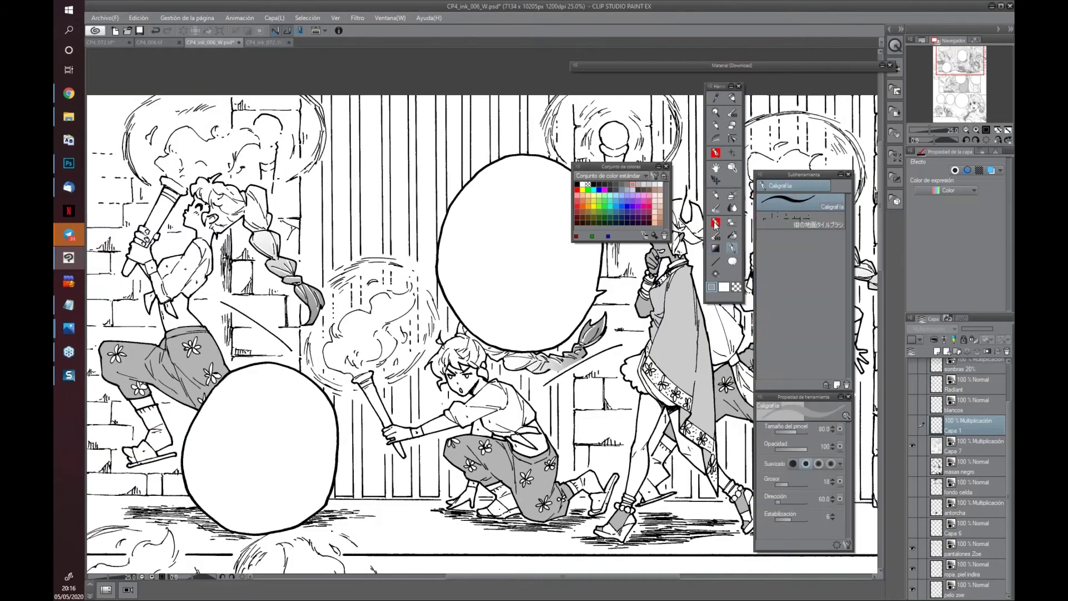
left_click(716, 225)
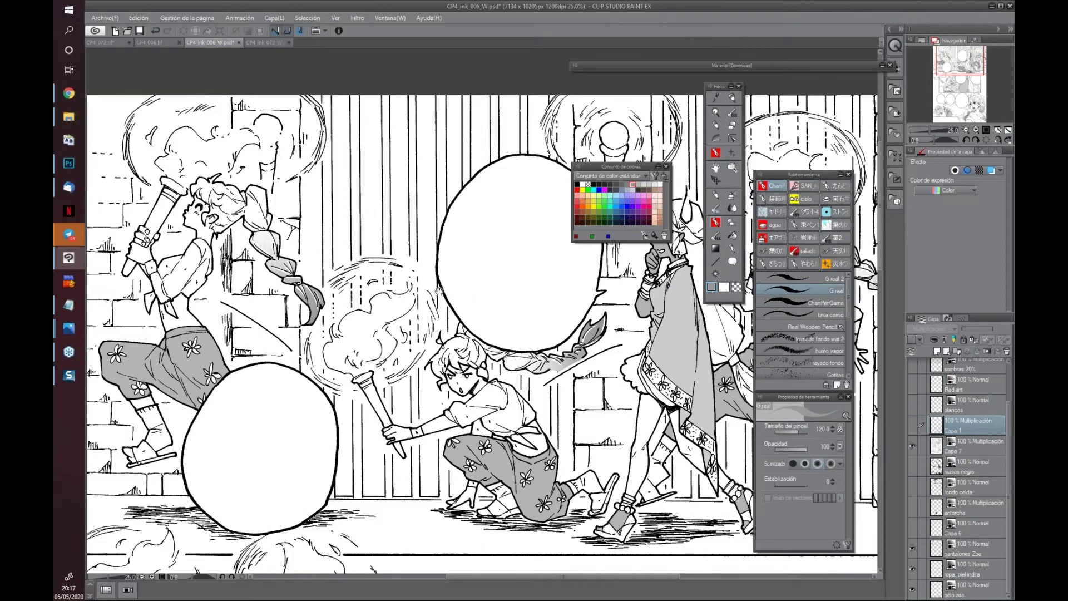
scroll(445, 292, "up", 3)
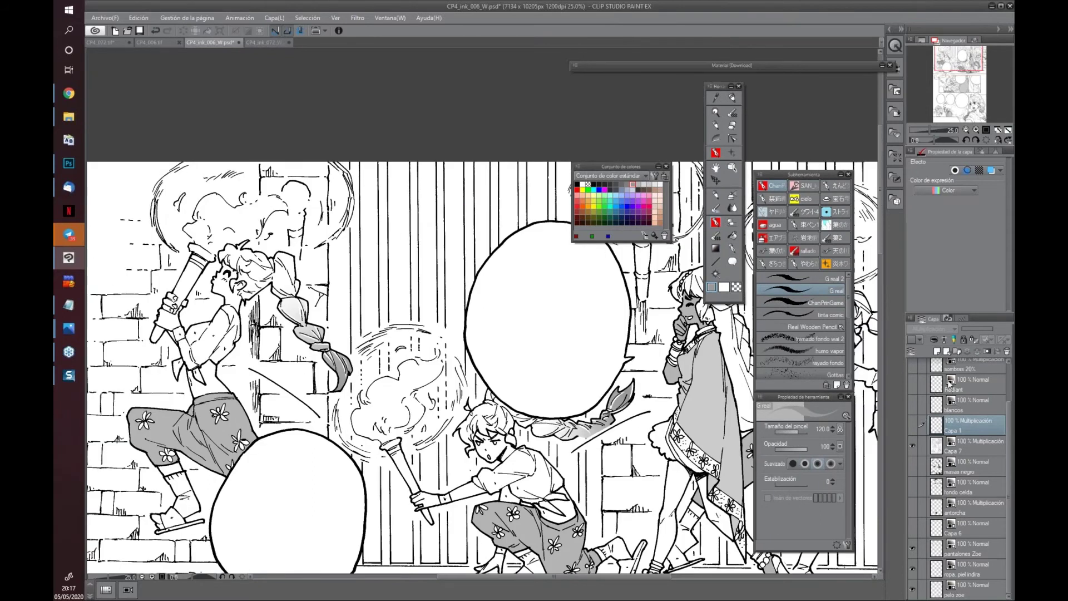
left_click(912, 424)
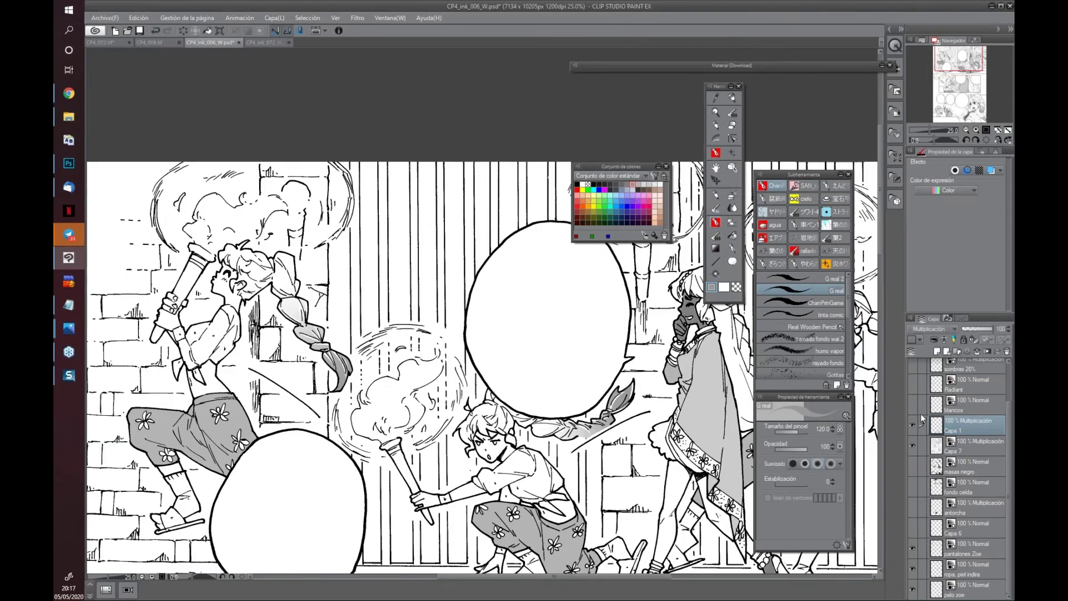
mouse_move(383, 158)
left_mouse_down()
mouse_move(384, 206)
mouse_move(383, 162)
mouse_move(382, 326)
left_mouse_up()
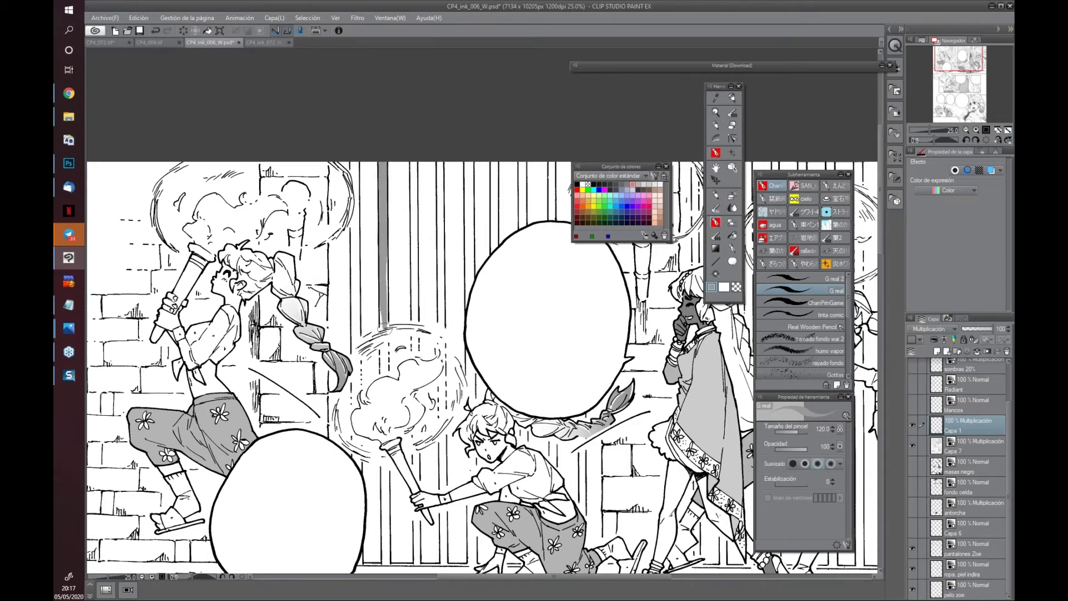
mouse_move(404, 374)
left_mouse_down()
mouse_move(416, 248)
mouse_move(397, 385)
left_mouse_up()
left_click_drag(431, 292, 407, 464)
mouse_move(401, 153)
left_mouse_down()
mouse_move(401, 311)
mouse_move(405, 216)
left_mouse_up()
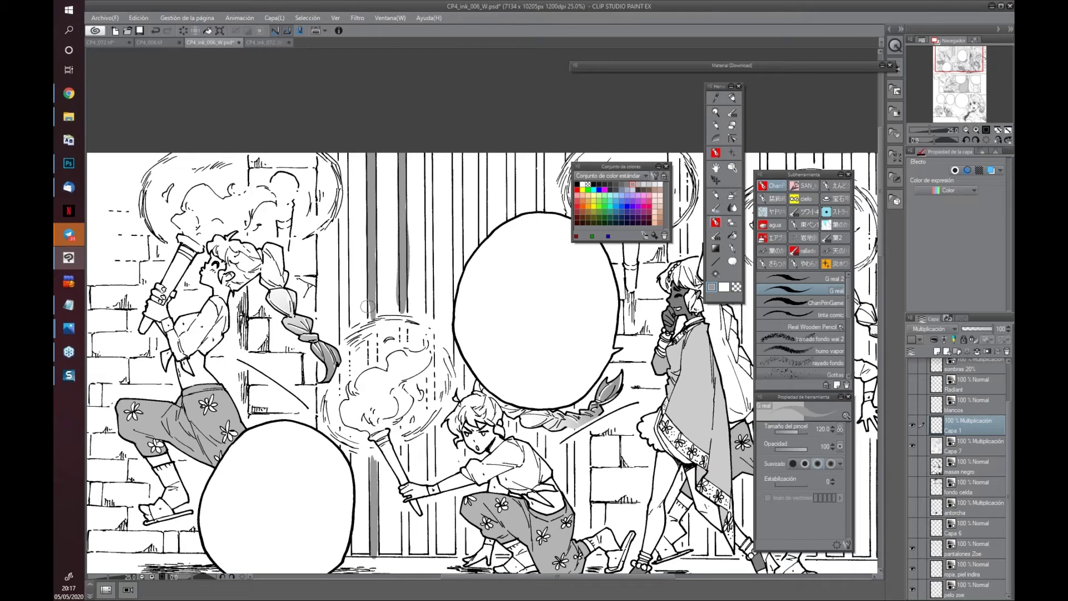
key("ctrl+z")
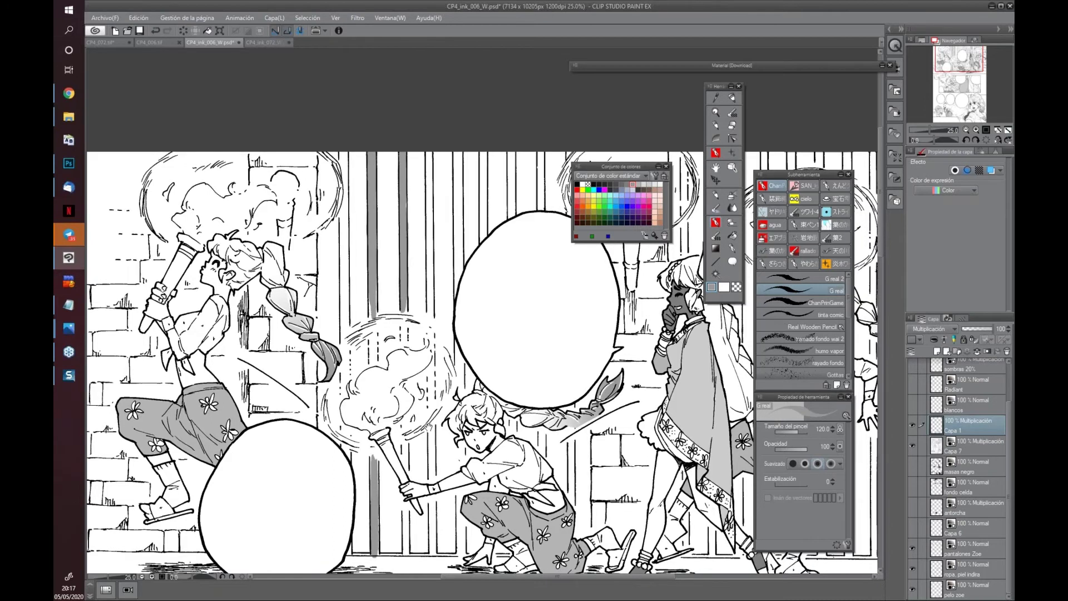
Select the grey-painted bar areas above and below the torch flame with Auto Select, referring to other layers, and clear their grey
scroll(428, 425, "down", 3)
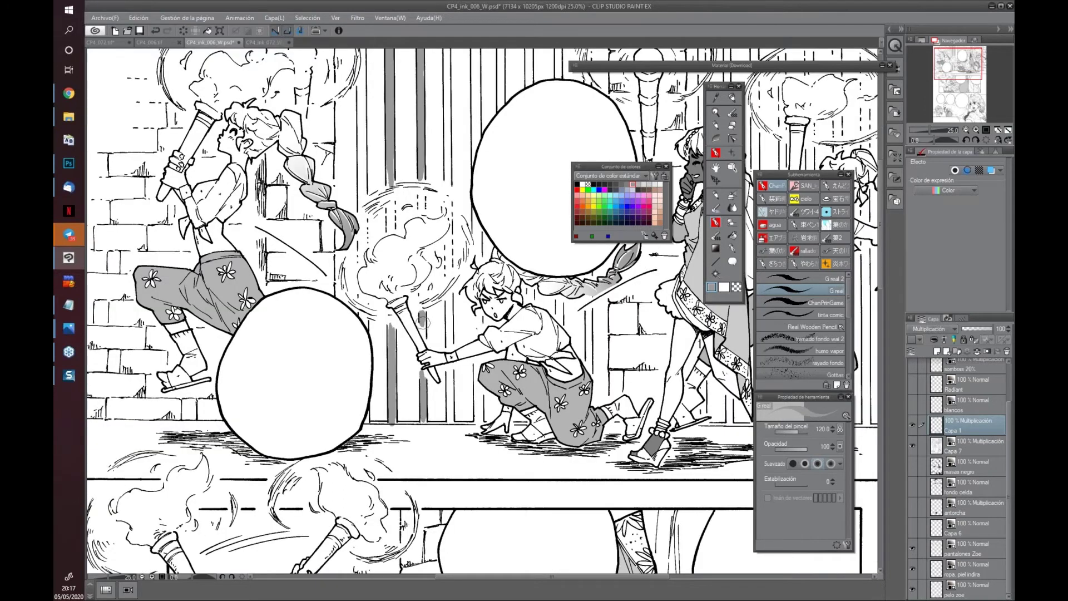
scroll(501, 345, "up", 2)
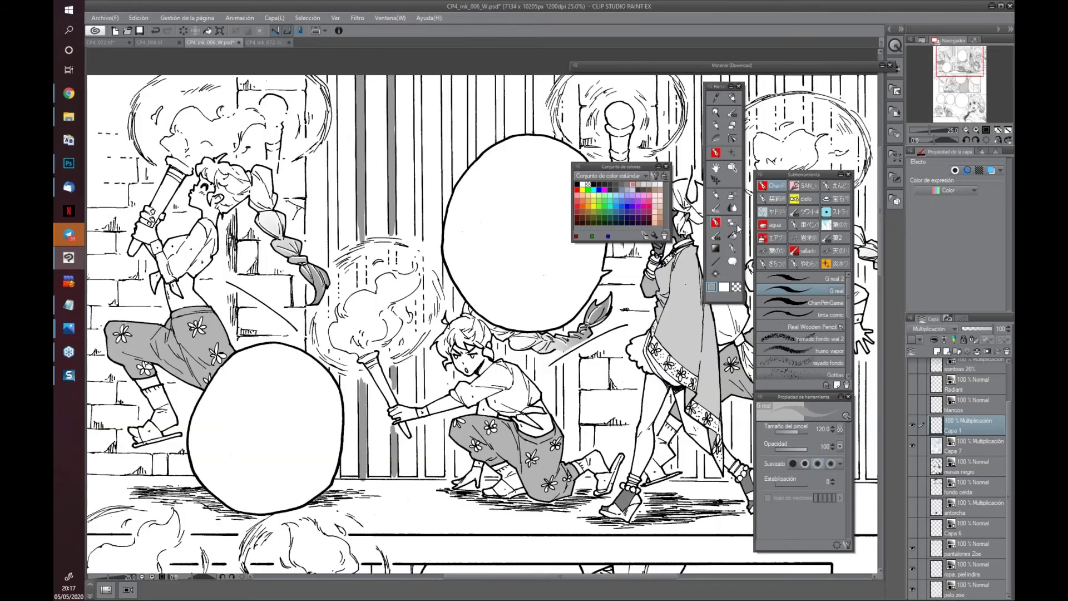
left_click(716, 273)
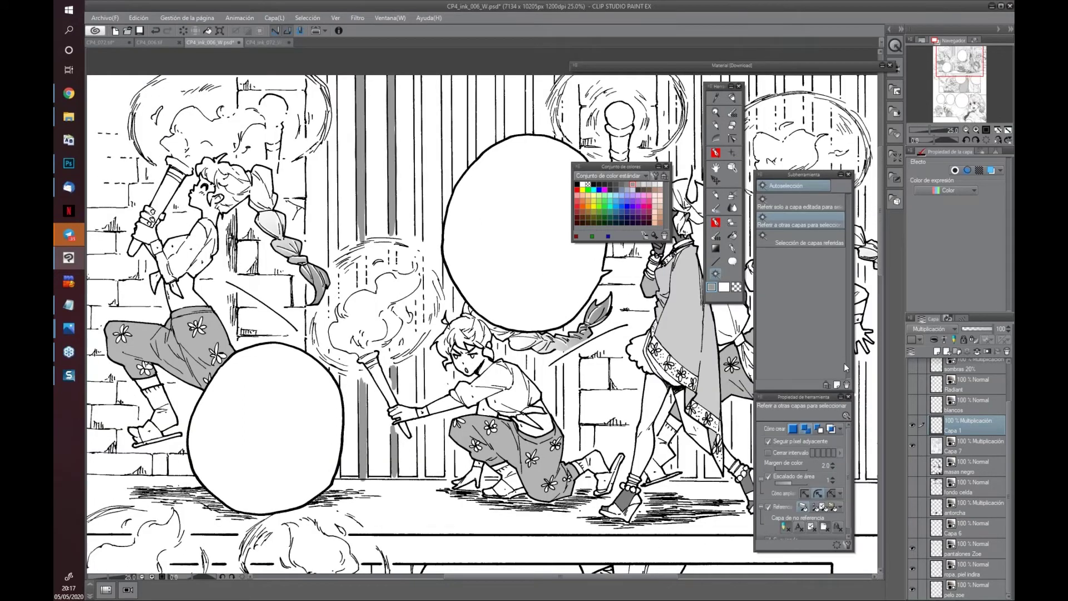
left_click(393, 182)
left_click(361, 206)
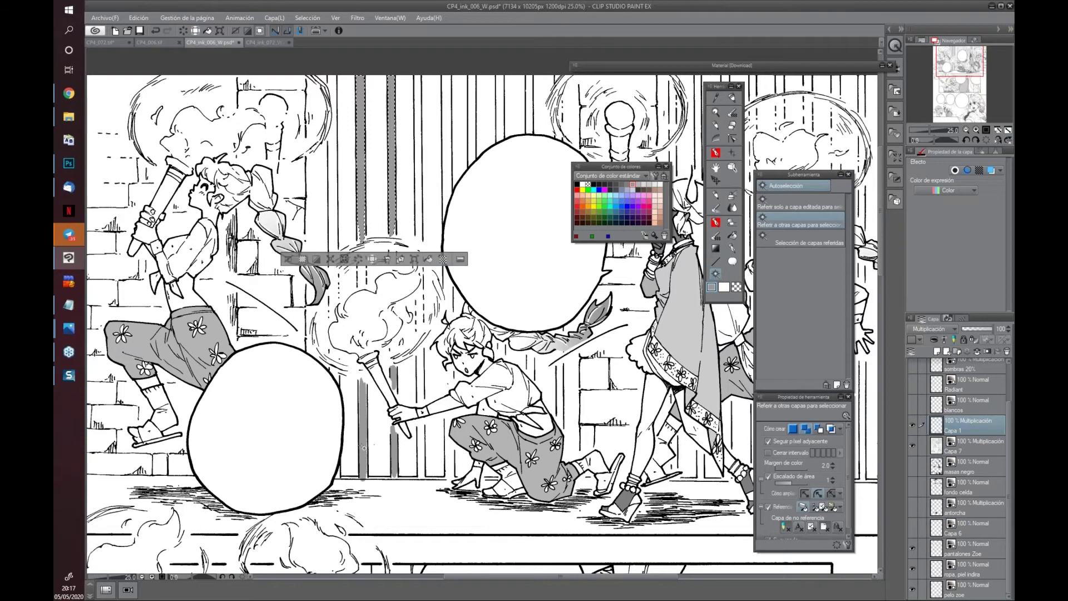
left_click(393, 459)
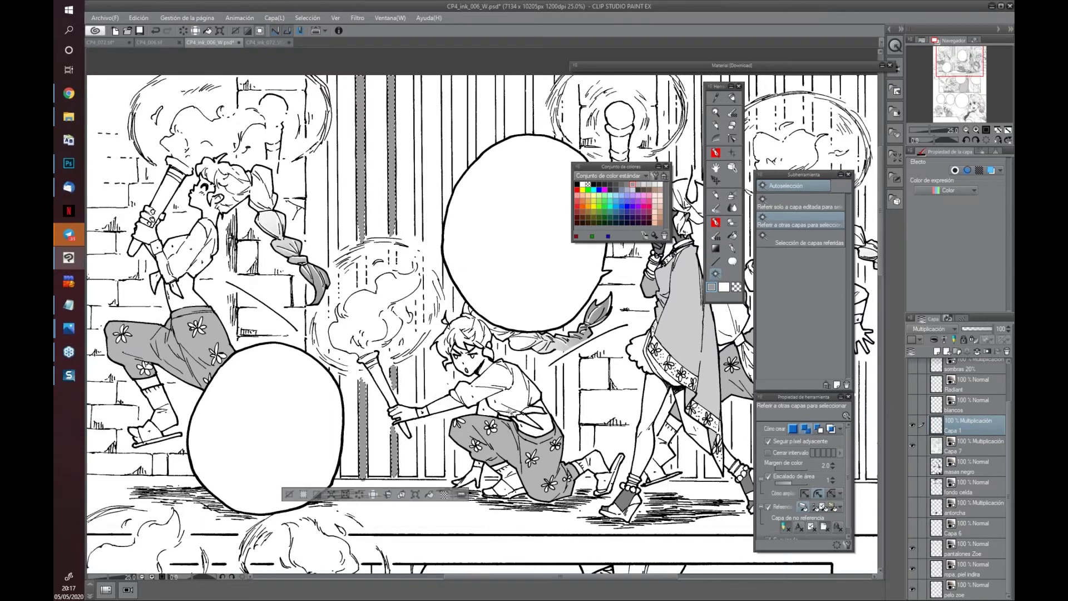
Fill the selected bars with light grey foreground-to-transparent gradients running downwards, and clear the selection
left_click(648, 184)
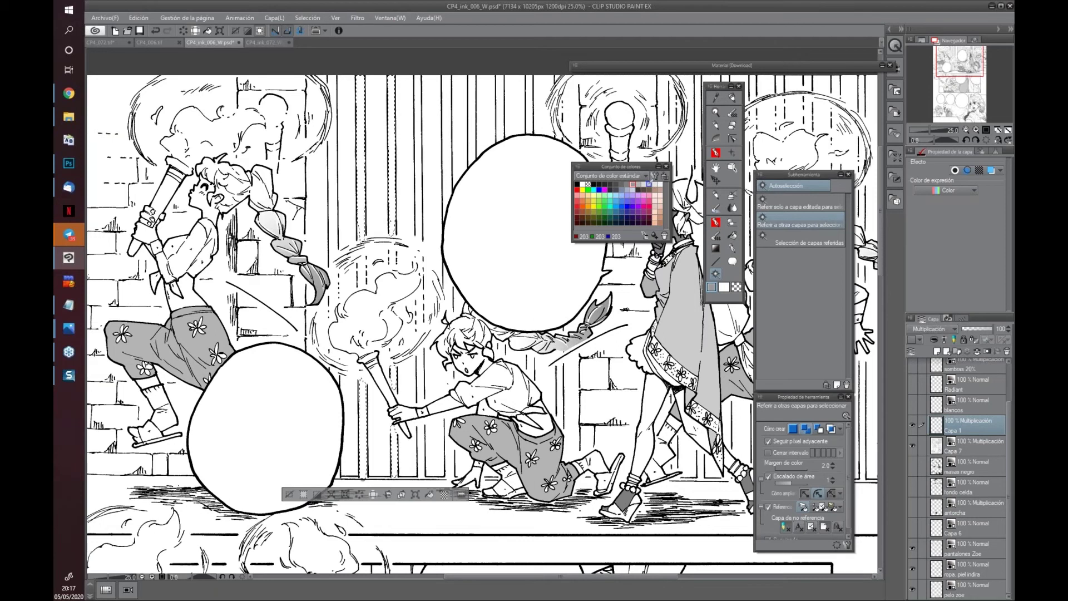
left_click(643, 184)
left_click(648, 184)
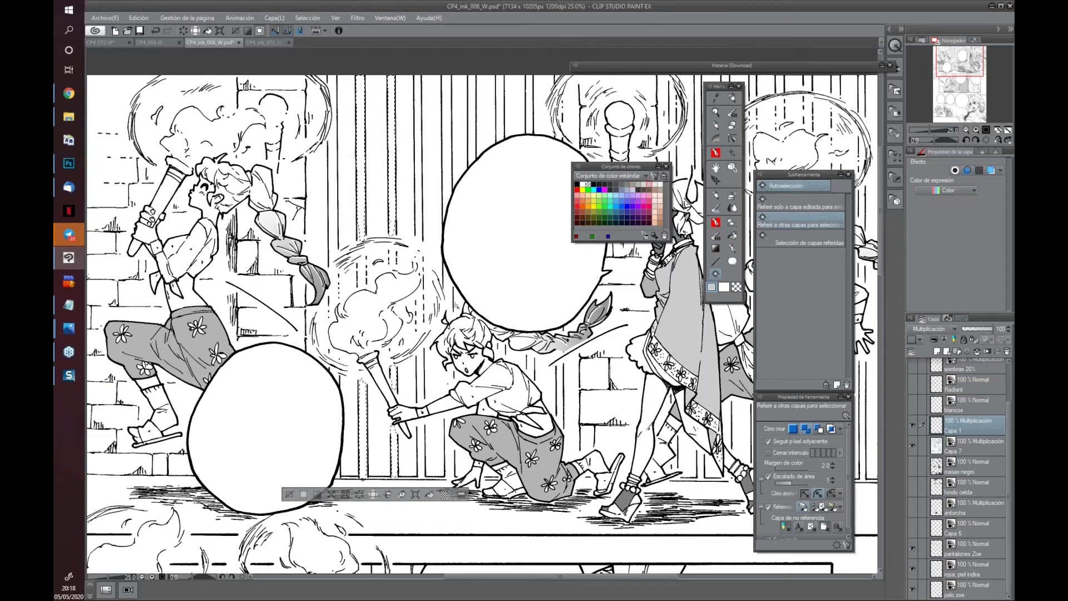
scroll(459, 299, "up", 2)
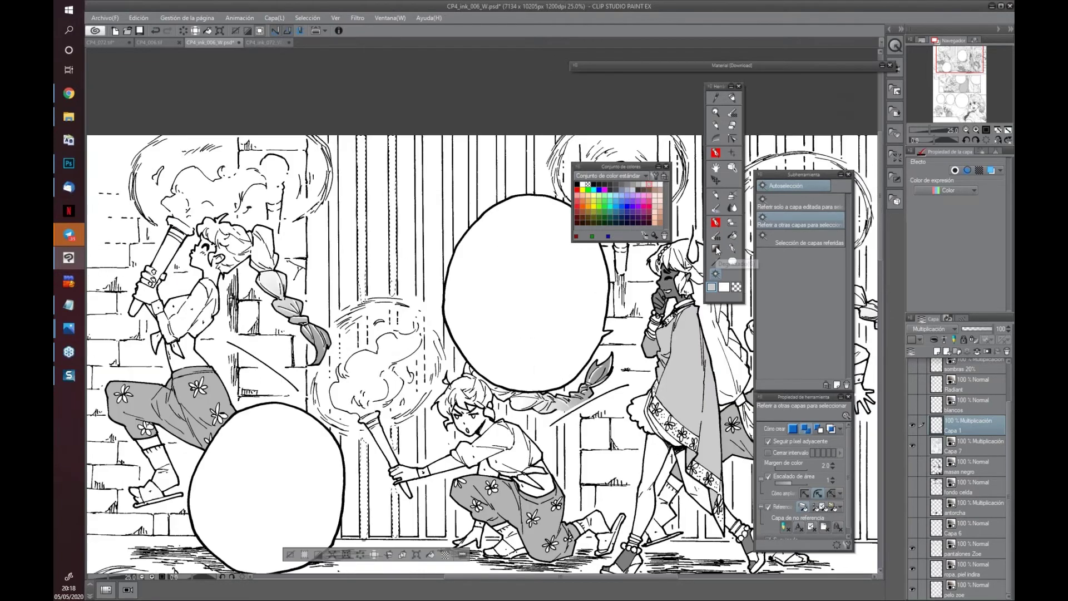
left_click(716, 249)
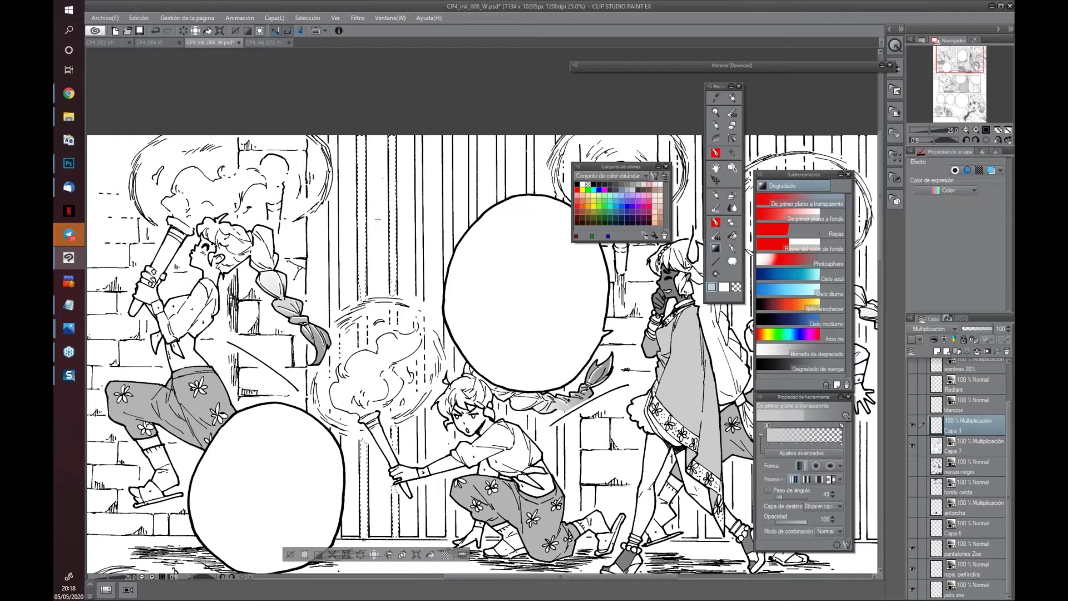
left_click_drag(378, 300, 385, 552)
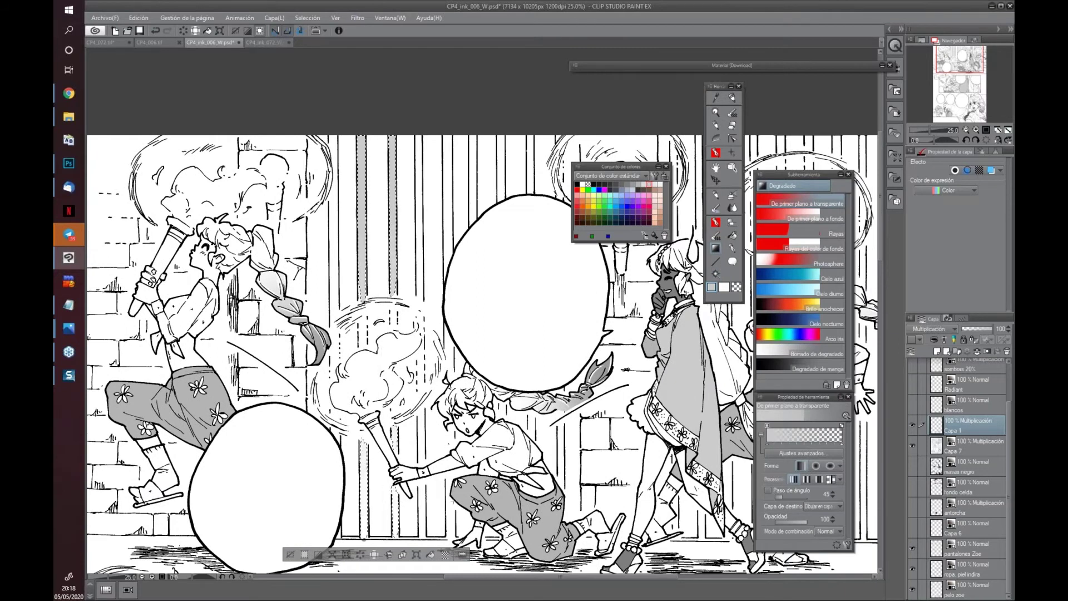
scroll(454, 516, "down", 2)
left_click_drag(374, 484, 380, 558)
scroll(447, 274, "down", 1)
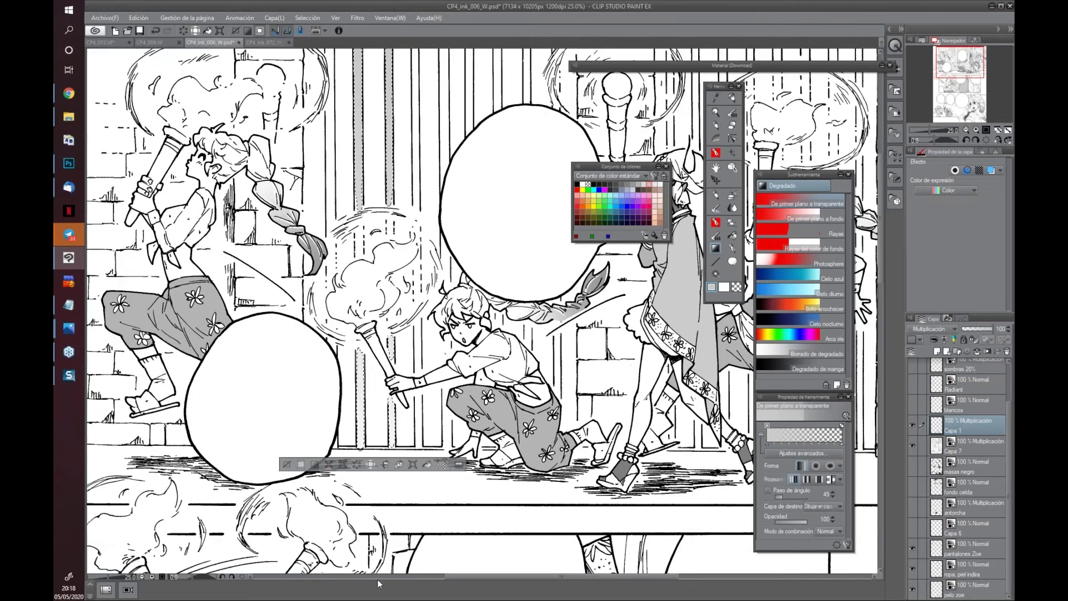
scroll(446, 274, "up", 2)
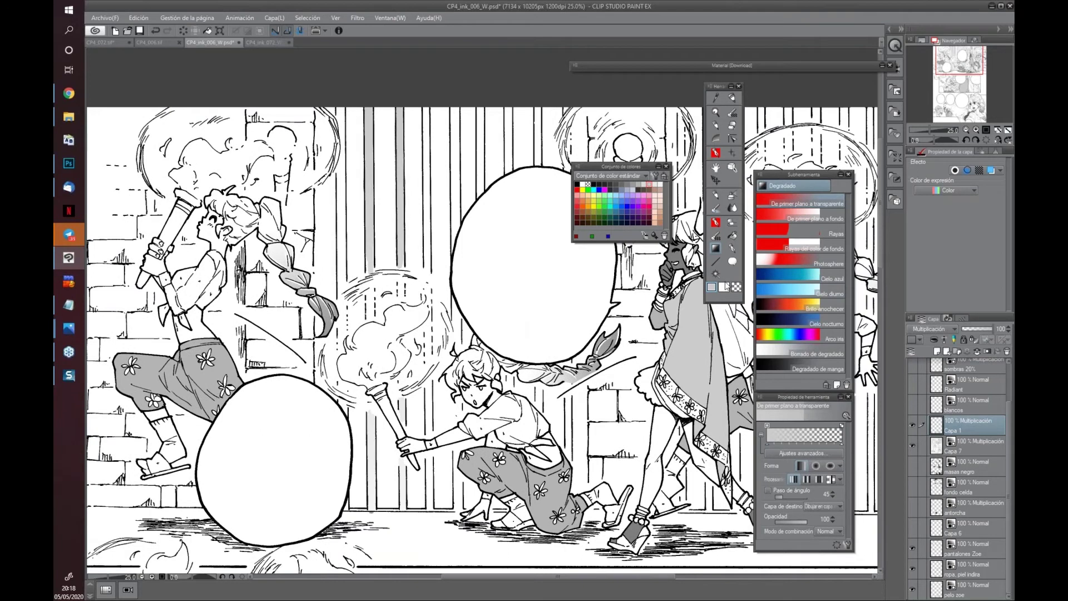
Erase the bar gradients on Capa 1 with the G real brush in transparent colour, and hide the layer
left_click(737, 287)
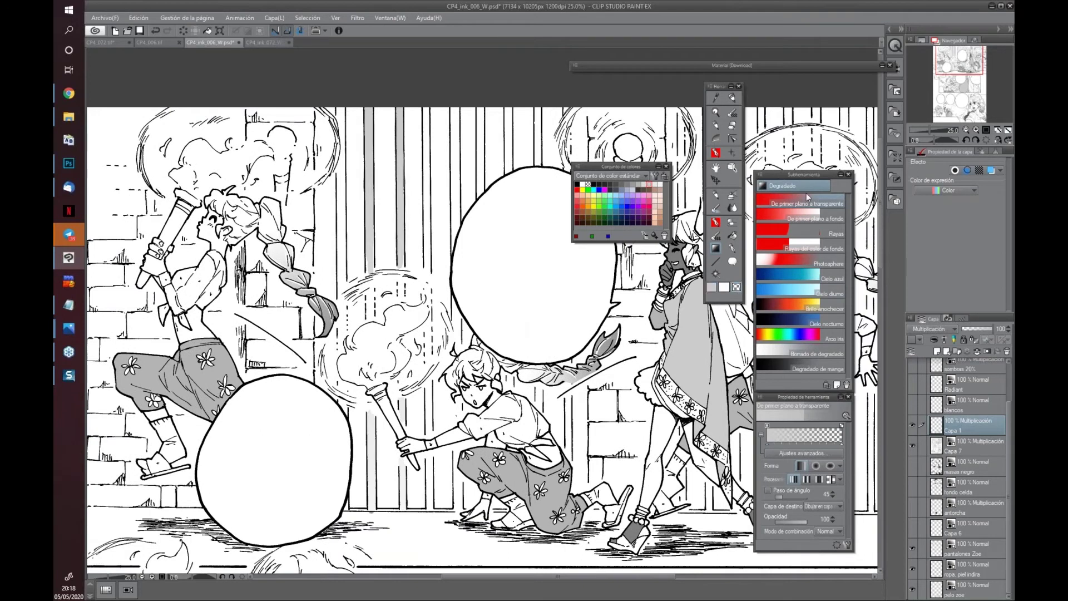
key("p")
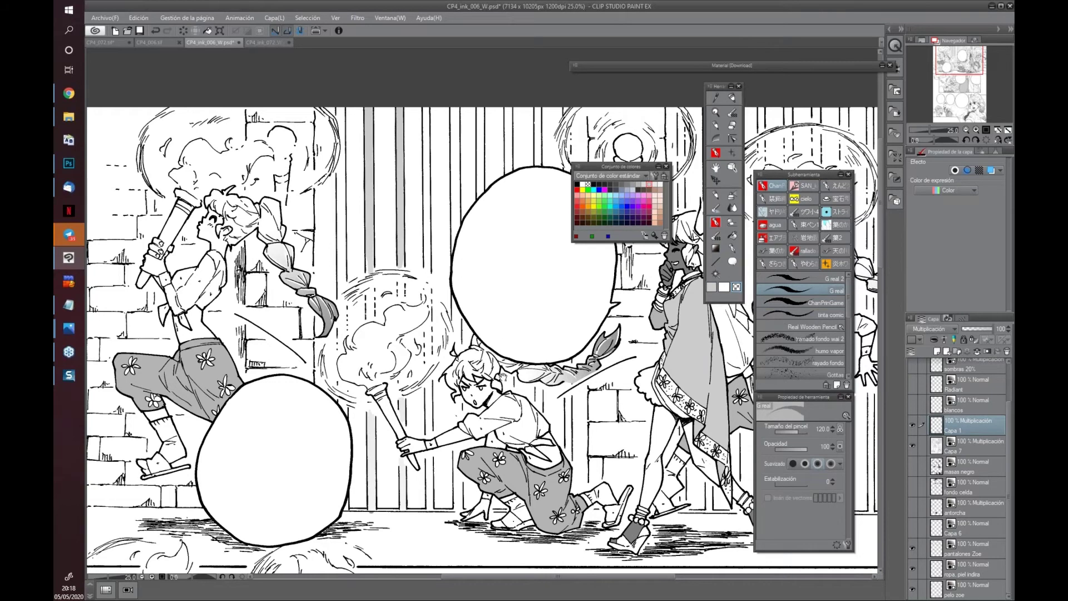
mouse_move(502, 377)
left_mouse_down()
mouse_move(510, 370)
mouse_move(508, 382)
left_mouse_up()
left_click_drag(374, 112, 375, 285)
left_click_drag(406, 114, 407, 285)
left_click_drag(451, 339, 445, 283)
left_click_drag(404, 356, 404, 464)
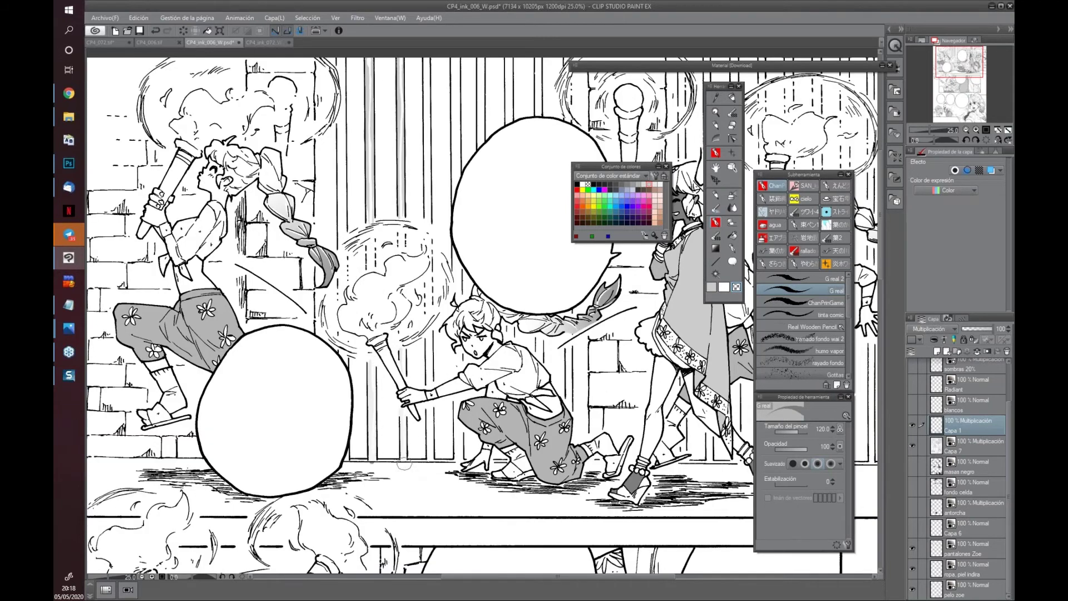
scroll(444, 154, "up", 3)
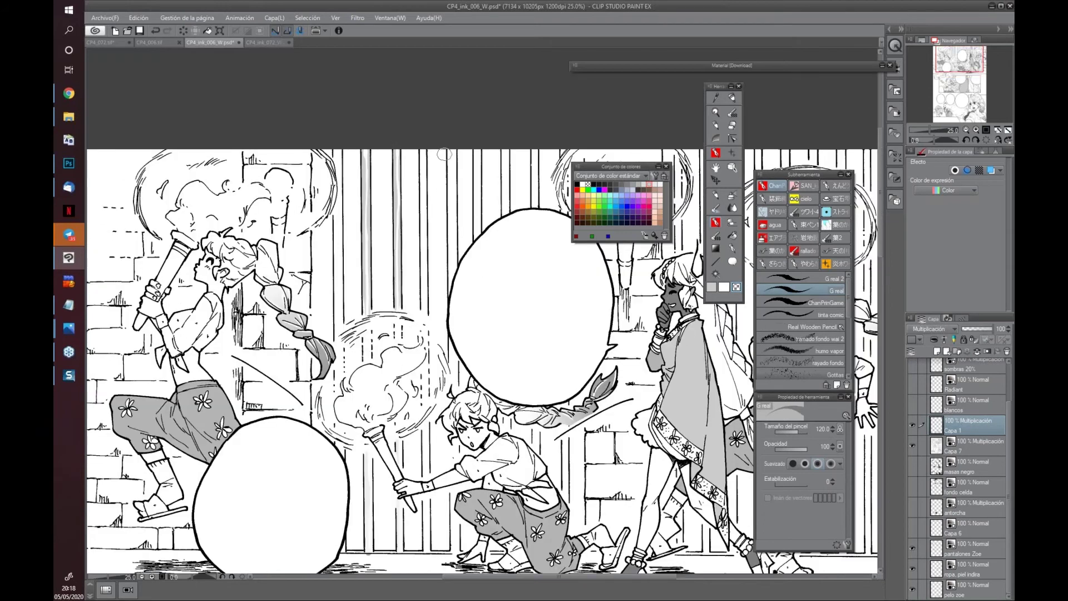
left_click_drag(562, 494, 533, 420)
left_click(912, 424)
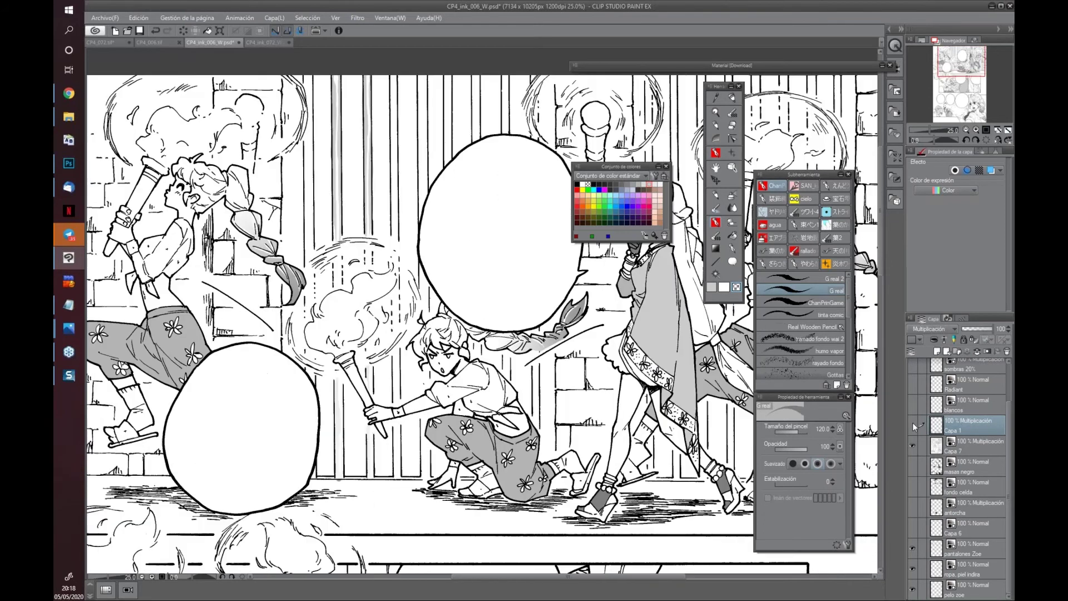
Show Capa 6 and check the page's tones down to the girl's face in the last panel
left_click(913, 526)
left_click_drag(603, 383, 404, 381)
scroll(404, 381, "down", 10)
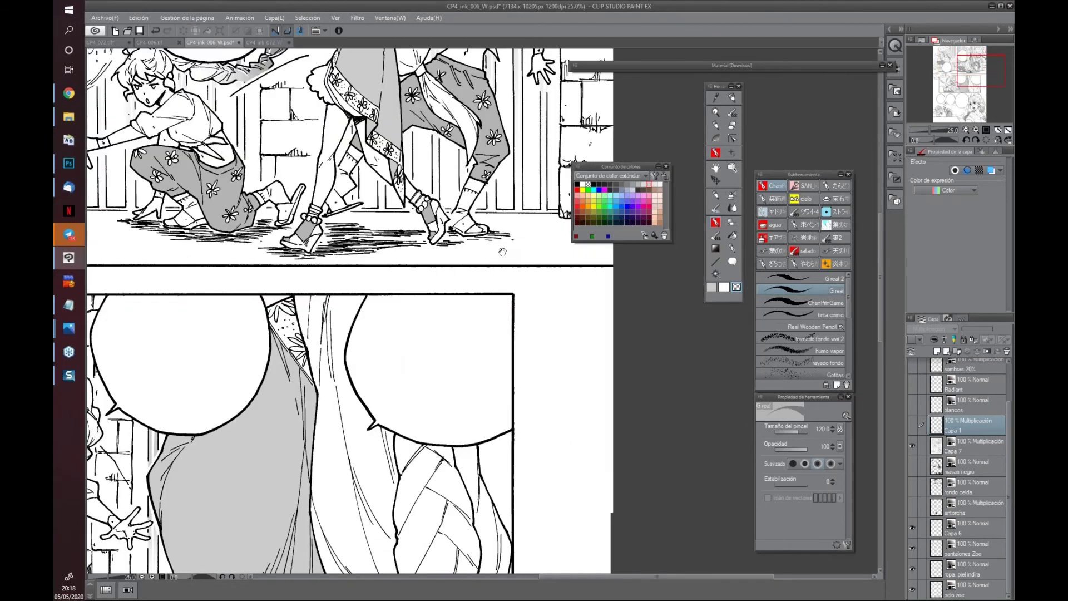
scroll(508, 474, "up", 10)
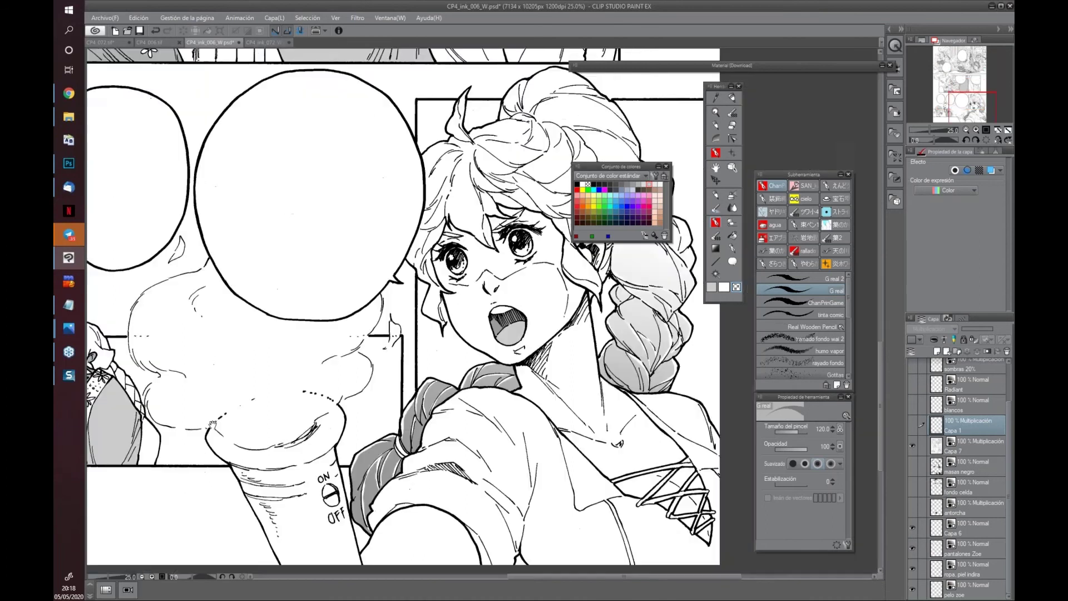
Add a new normal layer above Capa 1 and choose black as the drawing colour
scroll(435, 314, "up", 10)
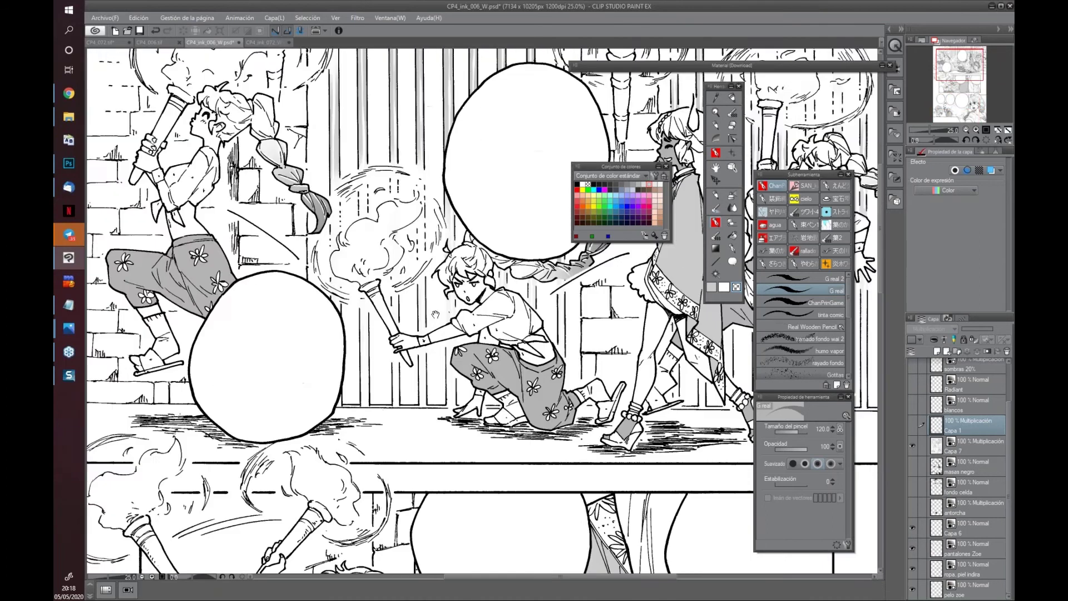
scroll(435, 315, "up", 5)
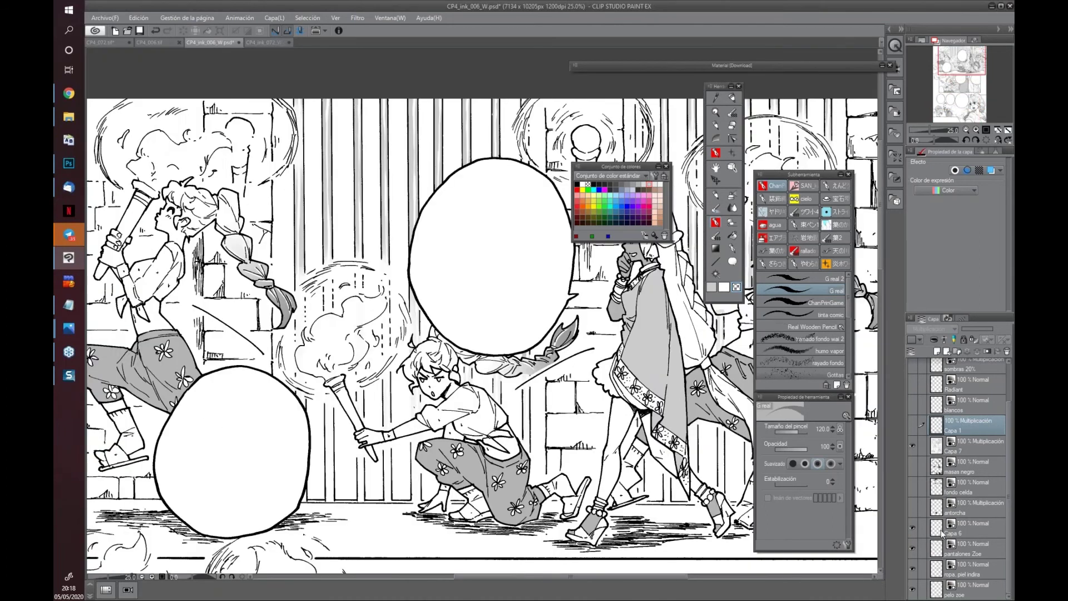
left_click_drag(479, 461, 437, 366)
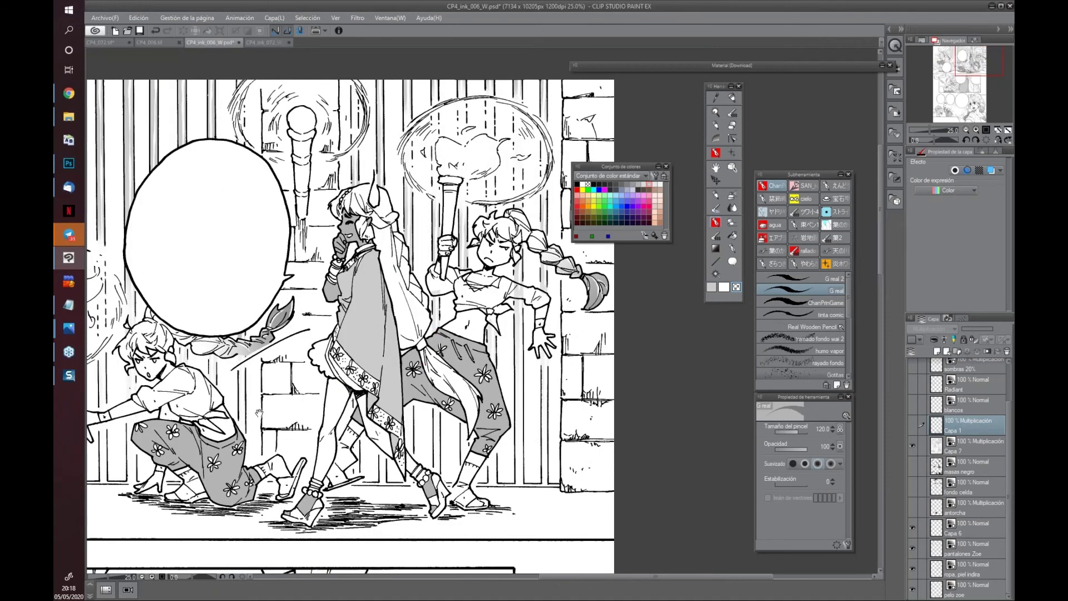
left_click_drag(260, 273, 334, 270)
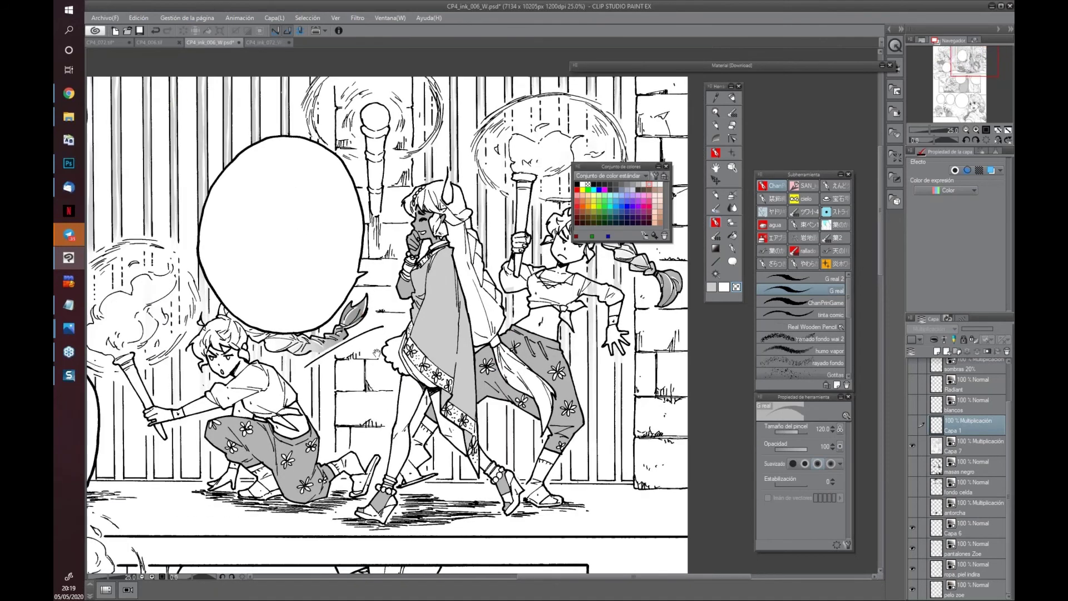
left_click_drag(377, 360, 289, 361)
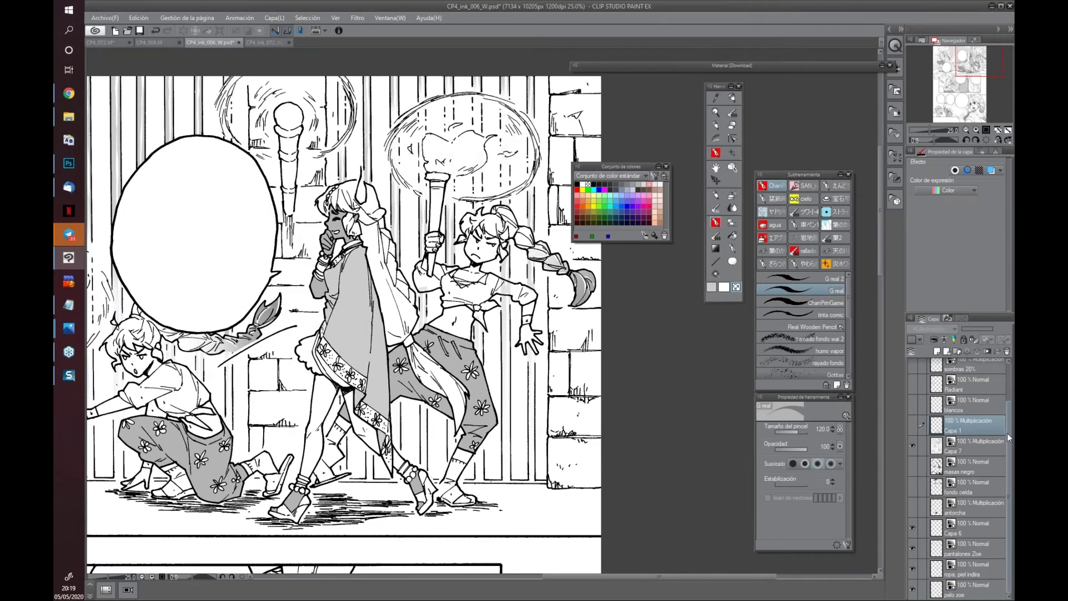
scroll(960, 479, "up", 2)
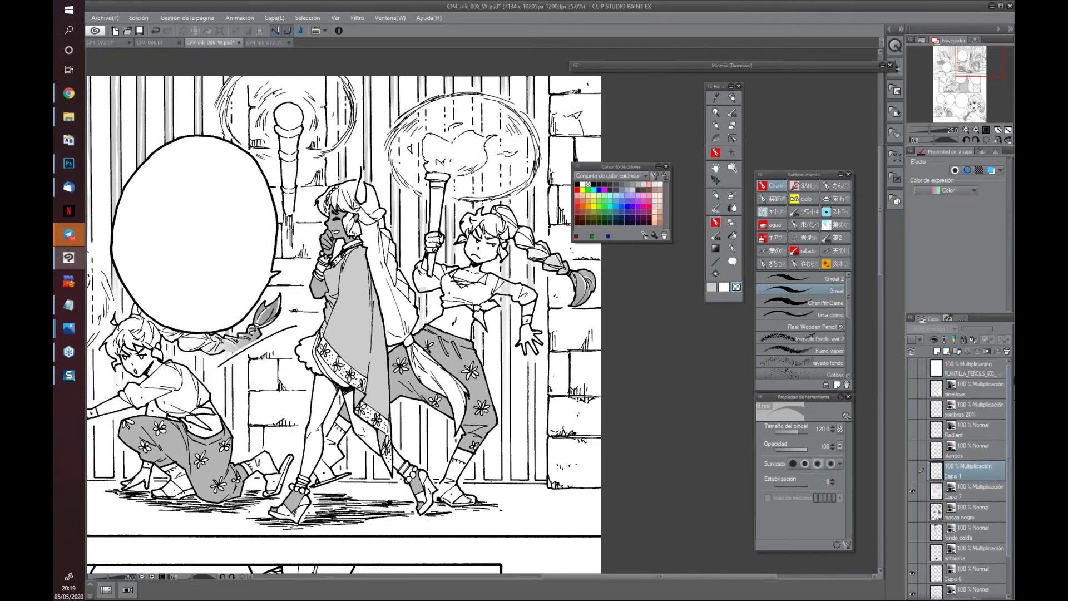
left_click(937, 352)
left_click(725, 286)
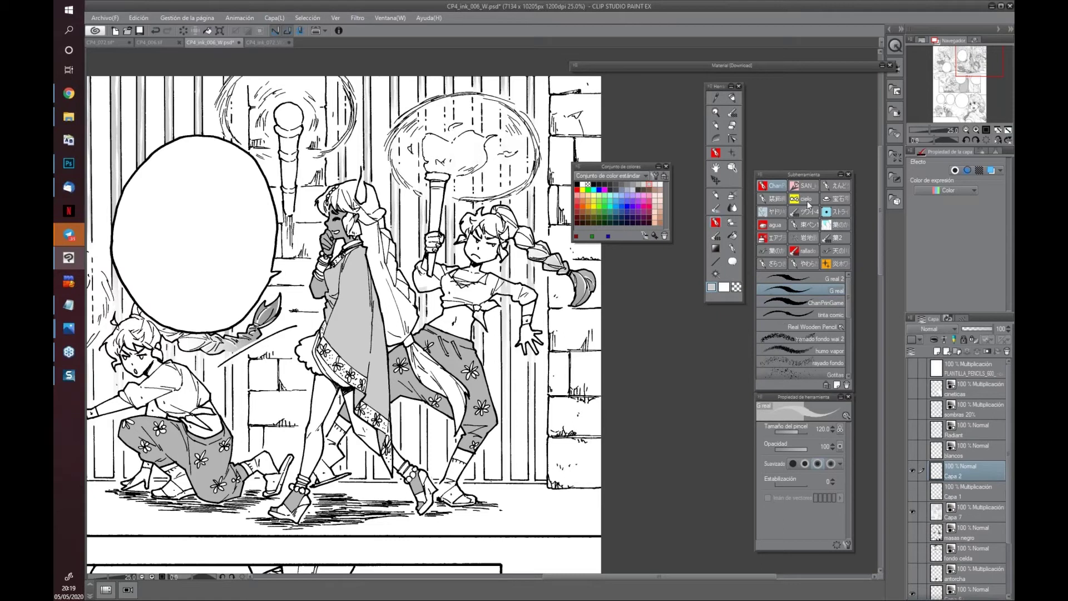
left_click(577, 184)
Reduce the G real brush to size 50 for painting the horned woman's hair in the first panel
scroll(536, 367, "up", 3)
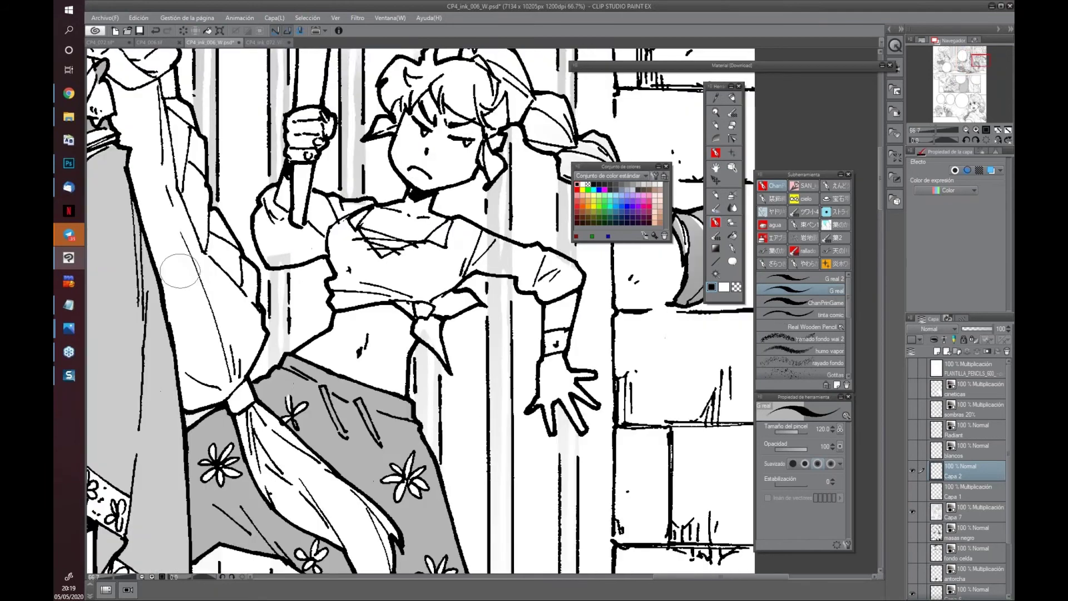
mouse_move(323, 346)
left_mouse_down()
mouse_move(357, 384)
mouse_move(642, 551)
left_mouse_up()
left_click_drag(337, 227, 368, 322)
key("bracketleft")
key("bracketleft")
key("bracketleft")
key("bracketleft")
key("bracketleft")
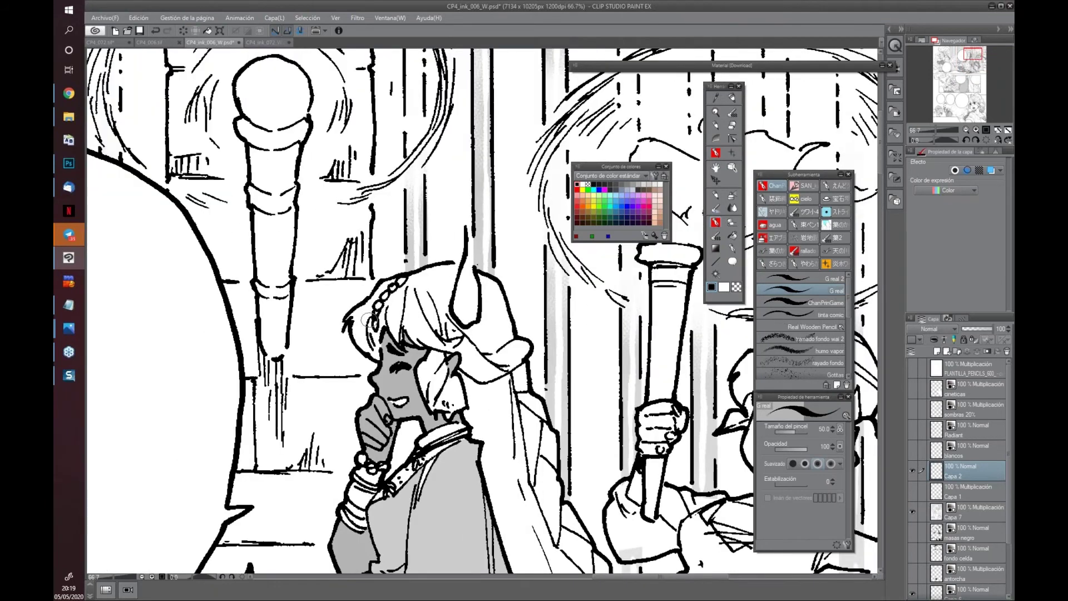
Try a black stroke on the horned woman's fringe, turn the brush's anti-aliasing off, and undo the stroke
mouse_move(343, 324)
left_mouse_down()
mouse_move(372, 293)
mouse_move(357, 341)
mouse_move(367, 353)
mouse_move(368, 301)
left_mouse_up()
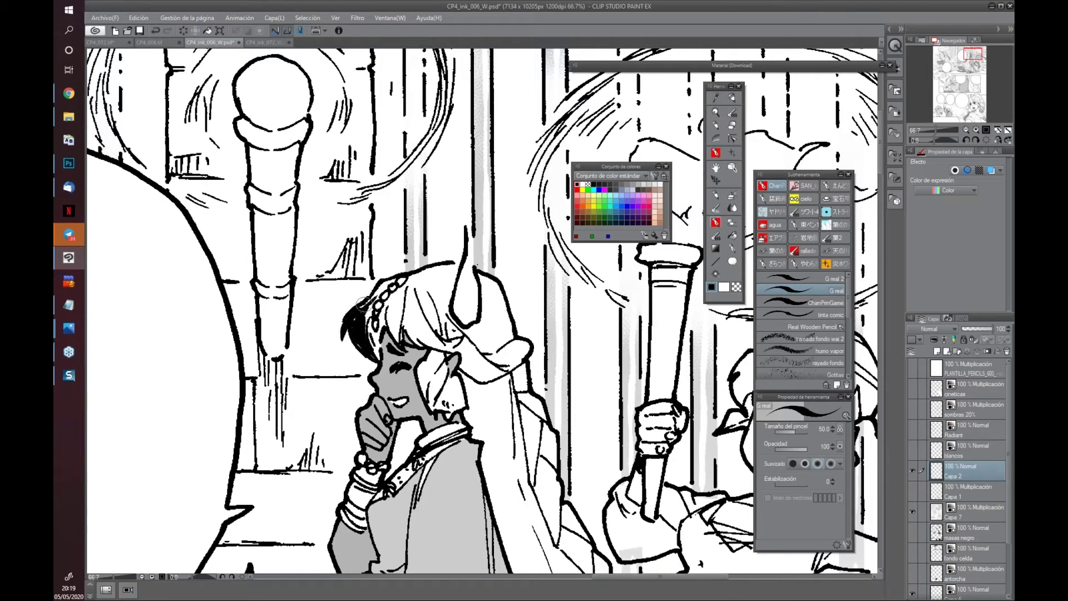
left_click(792, 464)
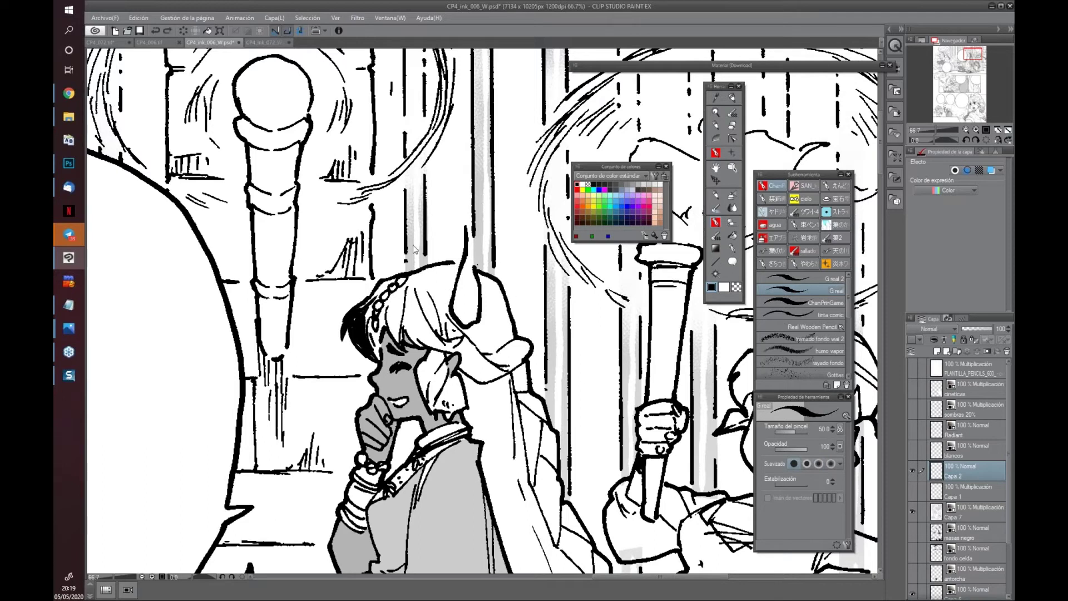
key("ctrl+z")
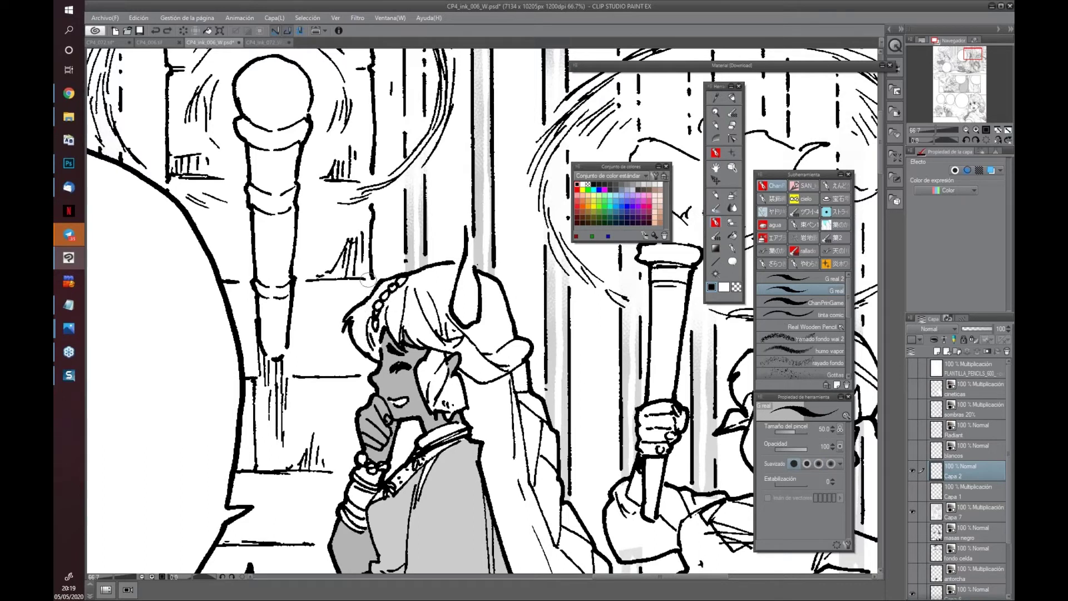
Paint the horned woman's fringe and front hair black on Capa 2, leaving thin white highlight streaks
mouse_move(383, 288)
left_mouse_down()
mouse_move(361, 309)
mouse_move(356, 356)
left_mouse_up()
left_click_drag(379, 308, 374, 348)
left_click_drag(426, 413, 395, 432)
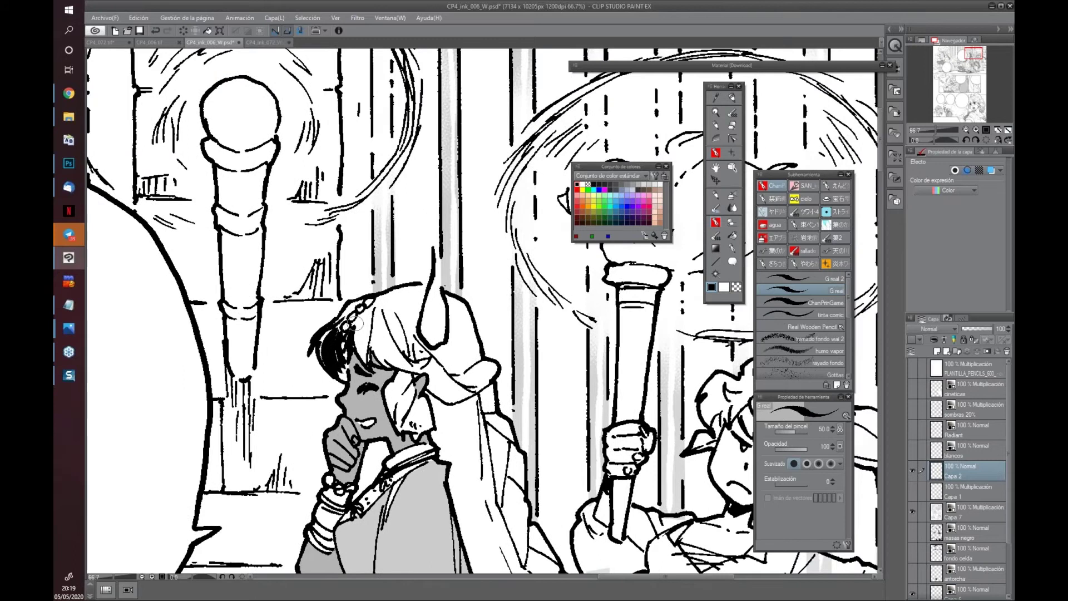
mouse_move(372, 312)
left_mouse_down()
mouse_move(371, 357)
mouse_move(379, 318)
mouse_move(388, 359)
mouse_move(414, 373)
left_mouse_up()
left_click_drag(384, 328, 420, 376)
mouse_move(383, 305)
left_mouse_down()
mouse_move(410, 353)
mouse_move(431, 365)
mouse_move(422, 334)
left_mouse_up()
mouse_move(415, 291)
left_mouse_down()
mouse_move(429, 320)
mouse_move(425, 309)
left_mouse_up()
left_click_drag(495, 399, 462, 372)
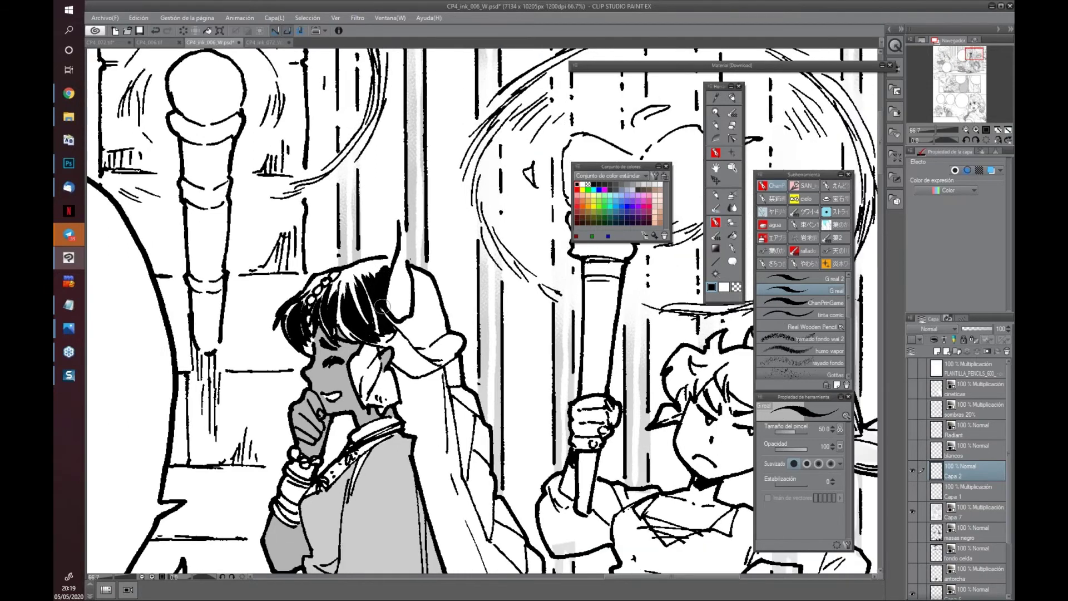
Paint the hair behind the horn and the locks around the ear black, keeping small white highlights
mouse_move(416, 332)
left_mouse_down()
mouse_move(410, 284)
mouse_move(417, 325)
left_mouse_up()
mouse_move(411, 281)
left_mouse_down()
mouse_move(432, 326)
mouse_move(419, 326)
mouse_move(422, 291)
mouse_move(402, 325)
mouse_move(436, 322)
left_mouse_up()
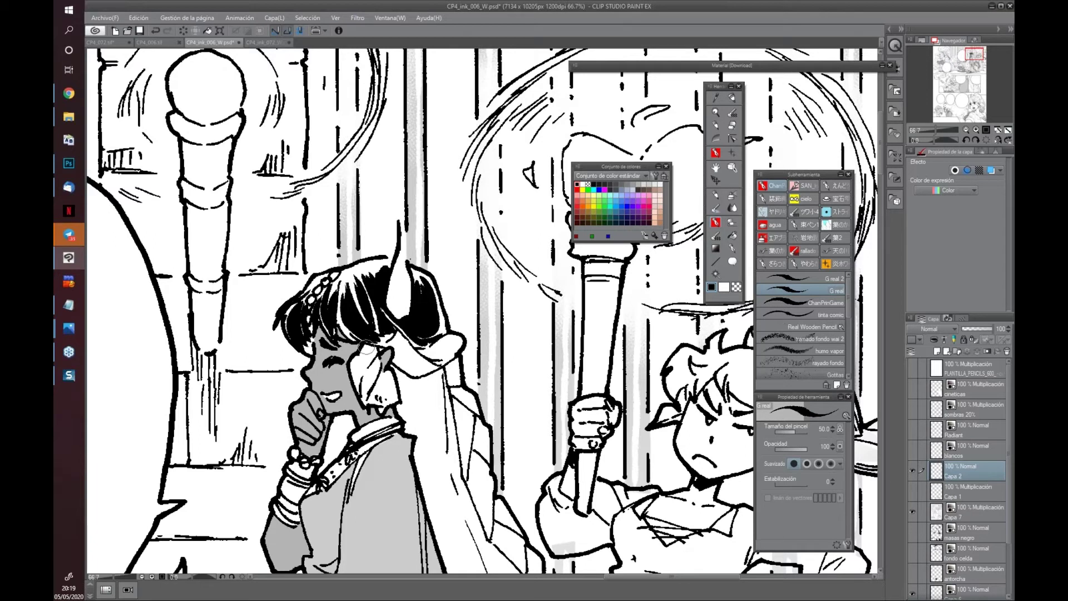
mouse_move(366, 347)
left_mouse_down()
mouse_move(359, 389)
mouse_move(370, 351)
mouse_move(378, 362)
mouse_move(364, 406)
mouse_move(411, 412)
mouse_move(418, 399)
left_mouse_up()
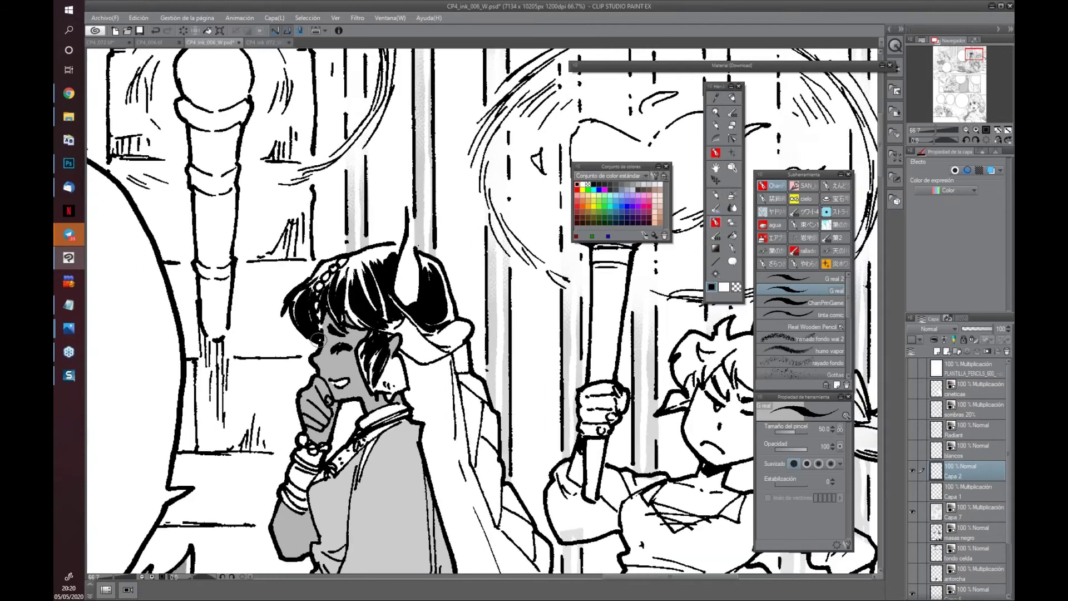
left_click_drag(318, 339, 247, 301)
mouse_move(362, 320)
left_mouse_down()
mouse_move(344, 295)
mouse_move(356, 283)
mouse_move(341, 302)
mouse_move(396, 289)
mouse_move(385, 301)
left_mouse_up()
Paint tapering black strands from the hair tie down the upper part of the horned woman's long hair
left_click_drag(420, 454, 446, 407)
left_click_drag(365, 272, 390, 348)
mouse_move(398, 264)
left_mouse_down()
mouse_move(418, 365)
mouse_move(405, 359)
left_mouse_up()
mouse_move(391, 292)
left_mouse_down()
mouse_move(413, 371)
mouse_move(389, 259)
left_mouse_up()
left_click_drag(357, 223, 388, 339)
left_click_drag(363, 234, 400, 356)
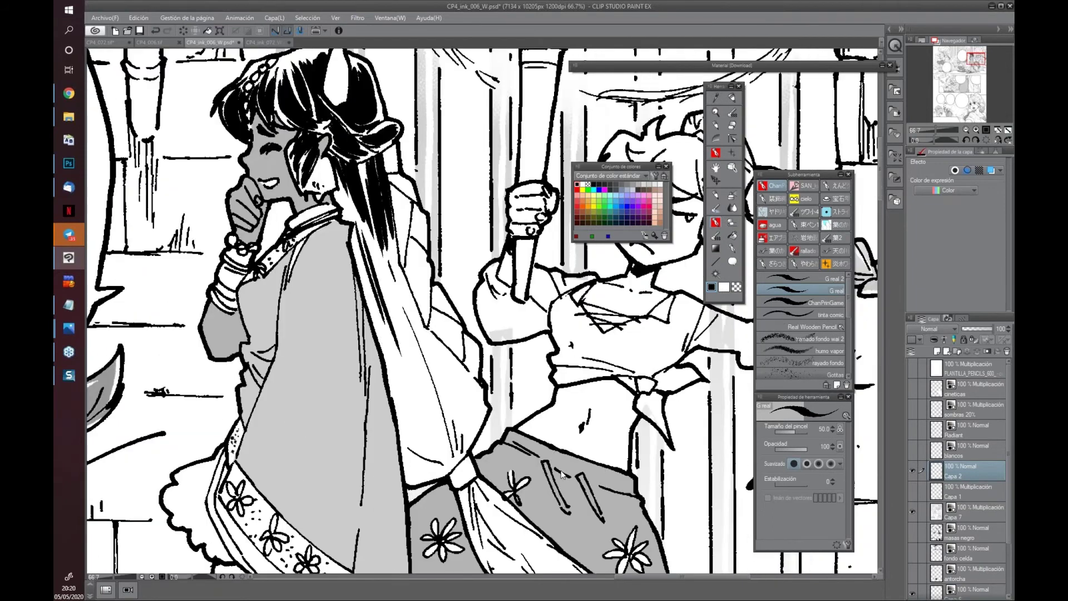
scroll(562, 474, "down", 3)
scroll(631, 392, "up", 2)
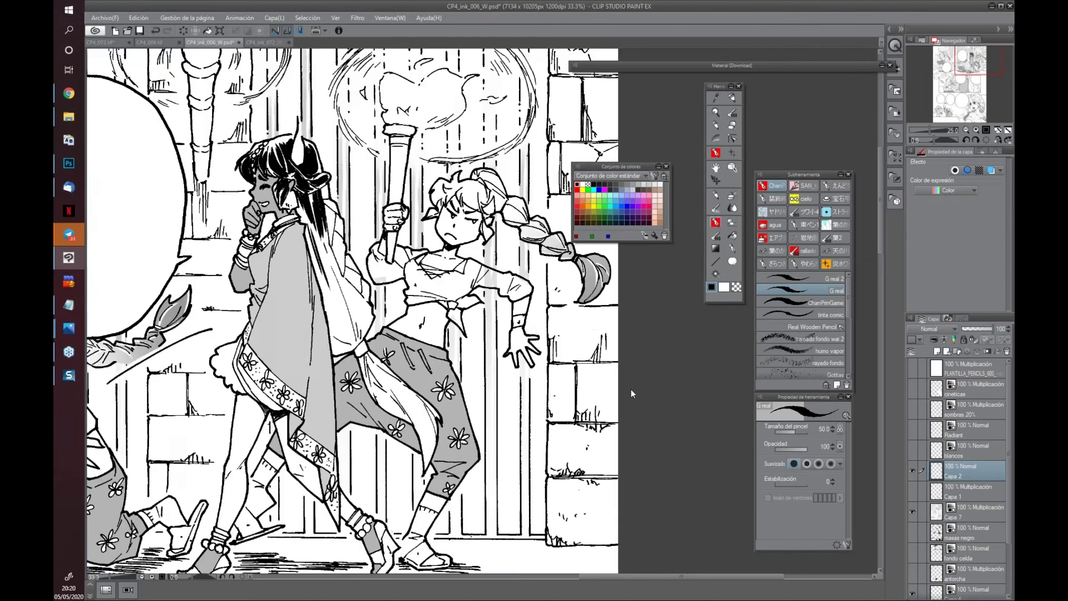
scroll(631, 389, "up", 1)
mouse_move(356, 391)
left_mouse_down()
mouse_move(481, 472)
mouse_move(521, 511)
left_mouse_up()
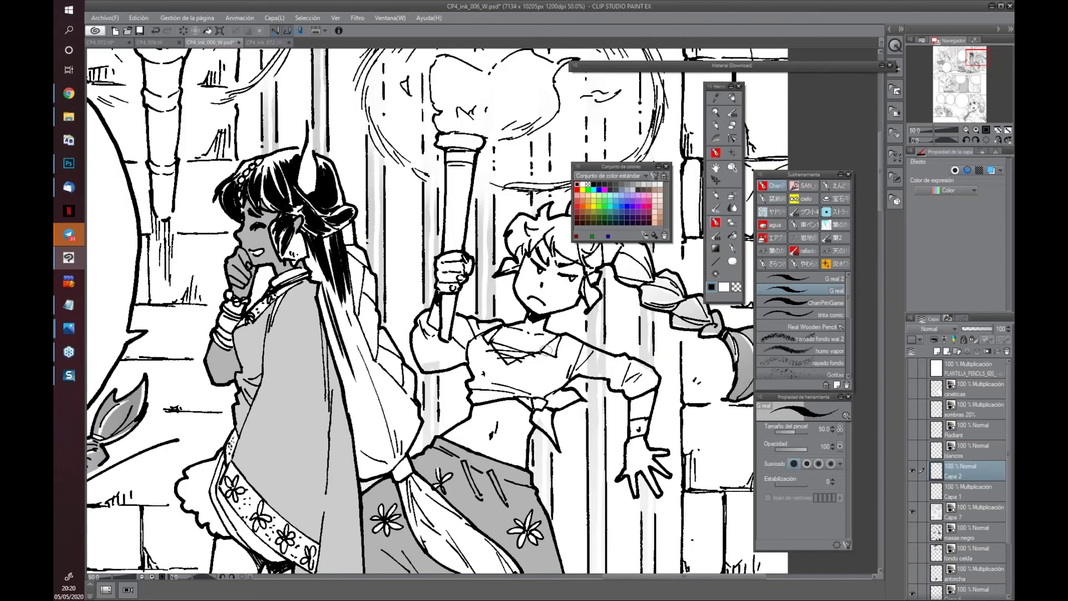
left_click_drag(589, 453, 528, 430)
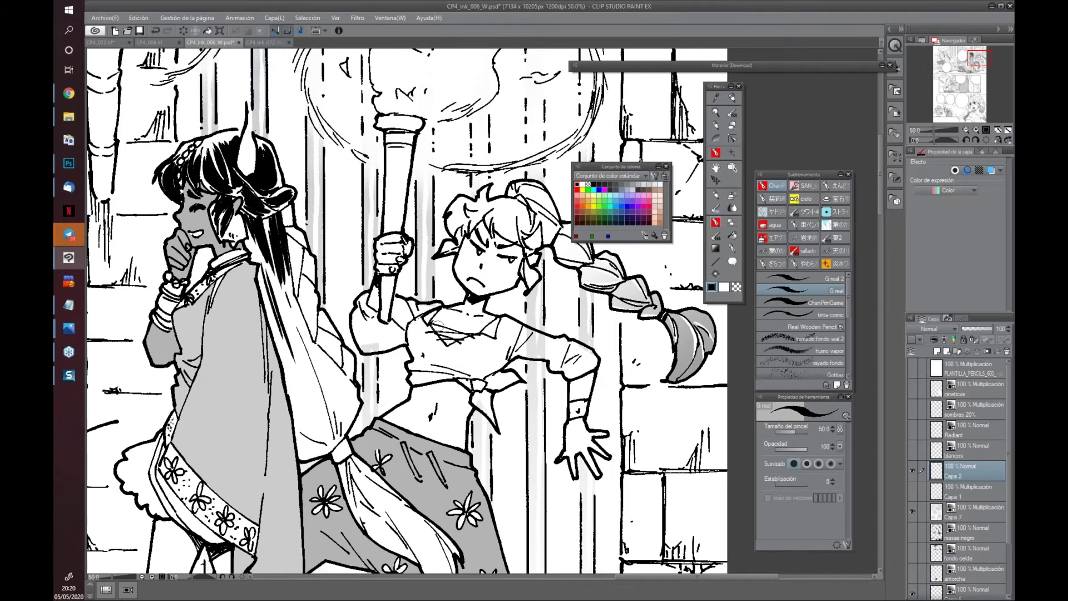
left_click_drag(416, 316, 411, 336)
key("ctrl+z")
scroll(495, 282, "up", 1)
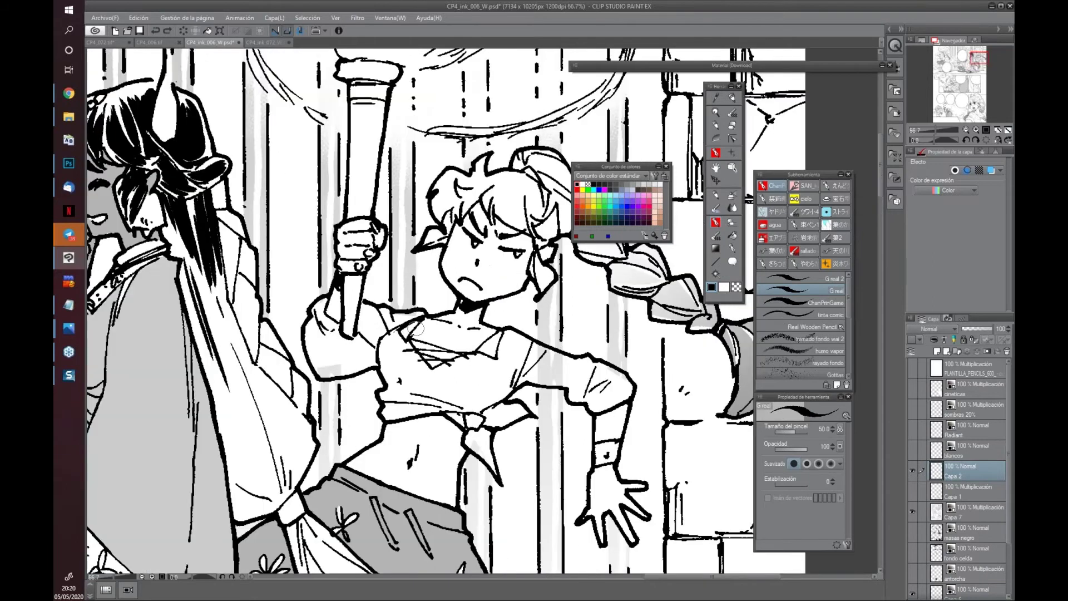
Extend the black strands down the middle of the horned woman's long hair with tapering strokes
left_click_drag(401, 431, 518, 439)
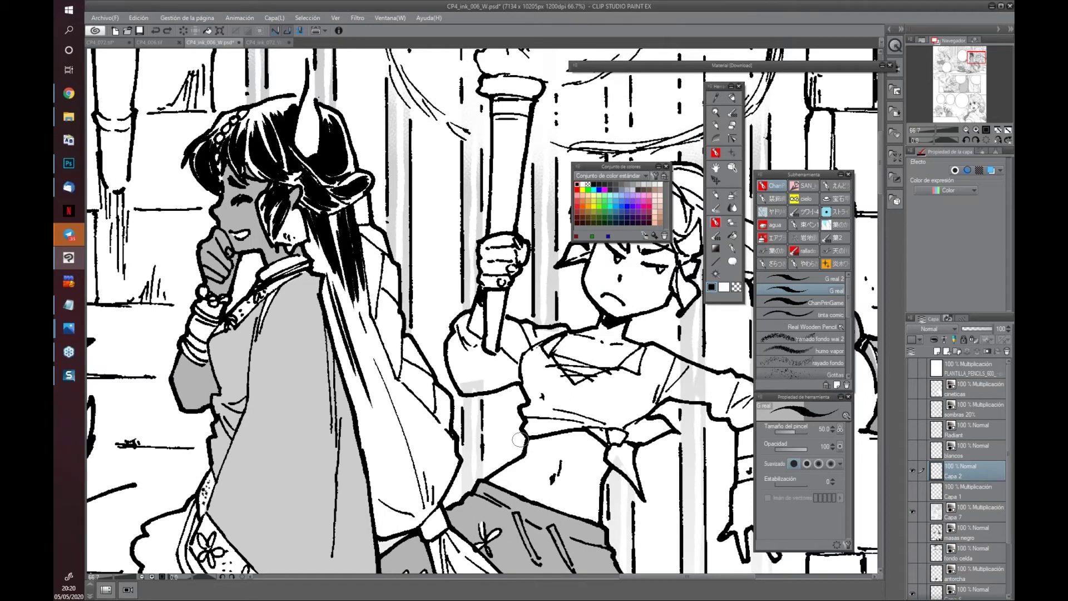
left_click_drag(355, 212, 313, 233)
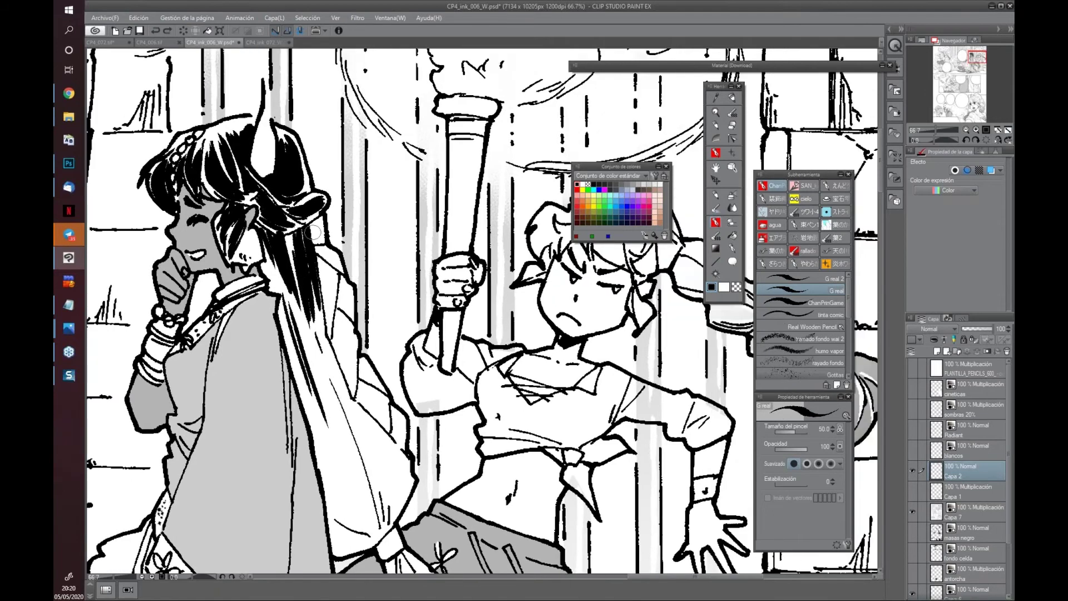
left_click_drag(287, 277, 336, 422)
left_click_drag(300, 322, 340, 436)
left_click_drag(302, 331, 356, 452)
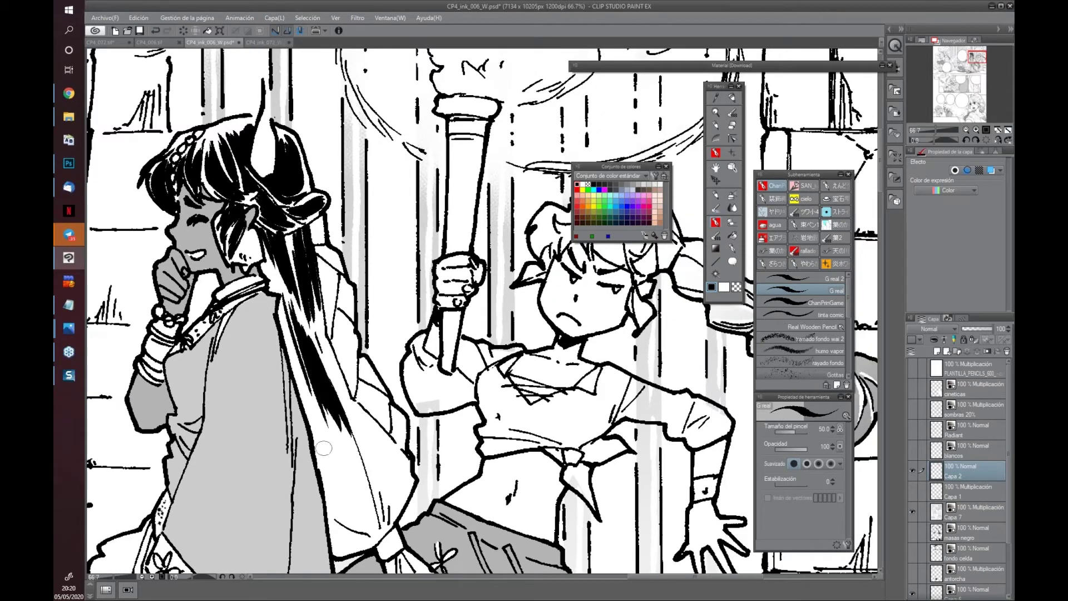
mouse_move(311, 333)
left_mouse_down()
mouse_move(330, 358)
mouse_move(368, 449)
left_mouse_up()
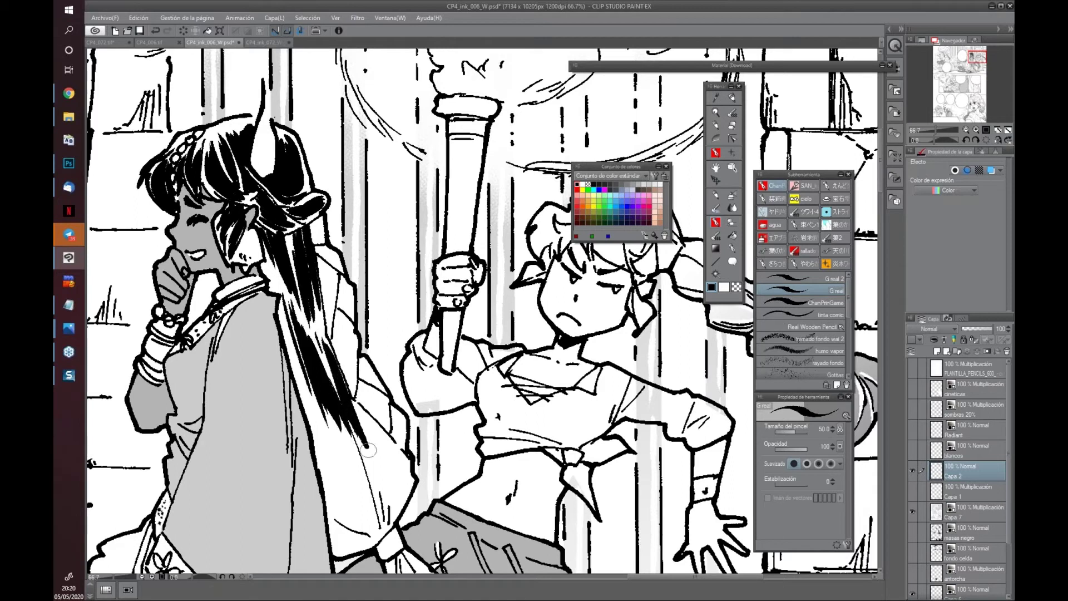
left_click_drag(313, 257, 337, 331)
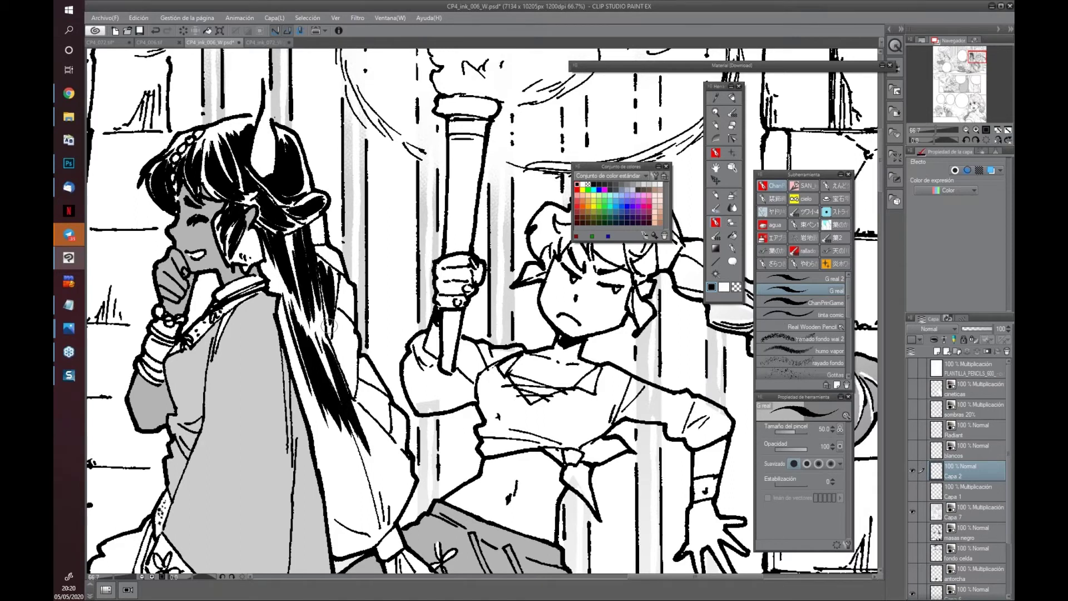
left_click_drag(332, 273, 338, 329)
Paint the body of the torch-holding girl's blouse black on Capa 2
left_click_drag(490, 390, 401, 362)
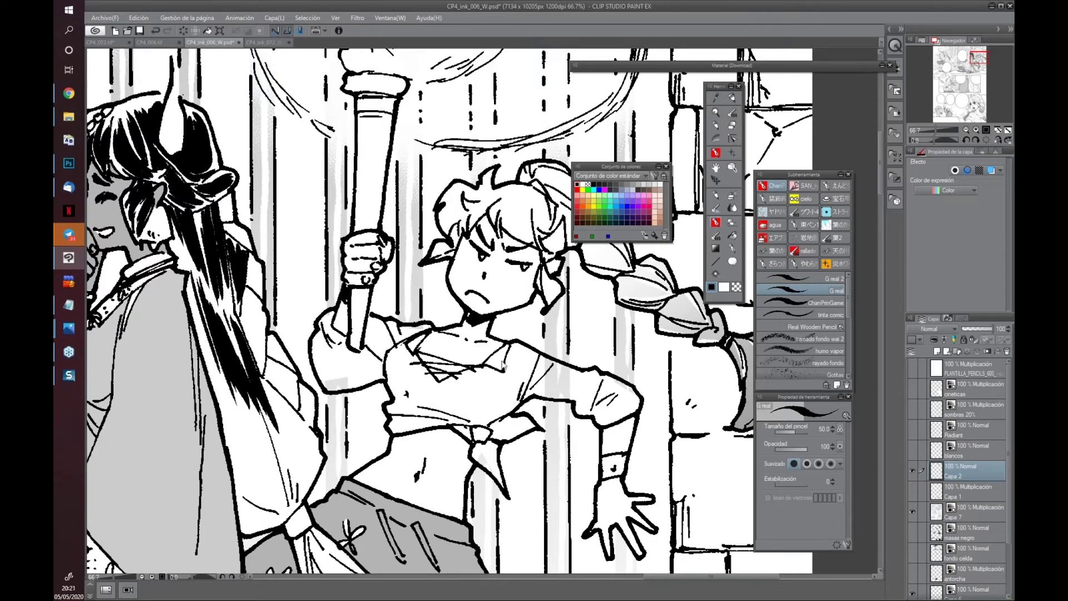
scroll(518, 346, "down", 1)
scroll(517, 346, "down", 3)
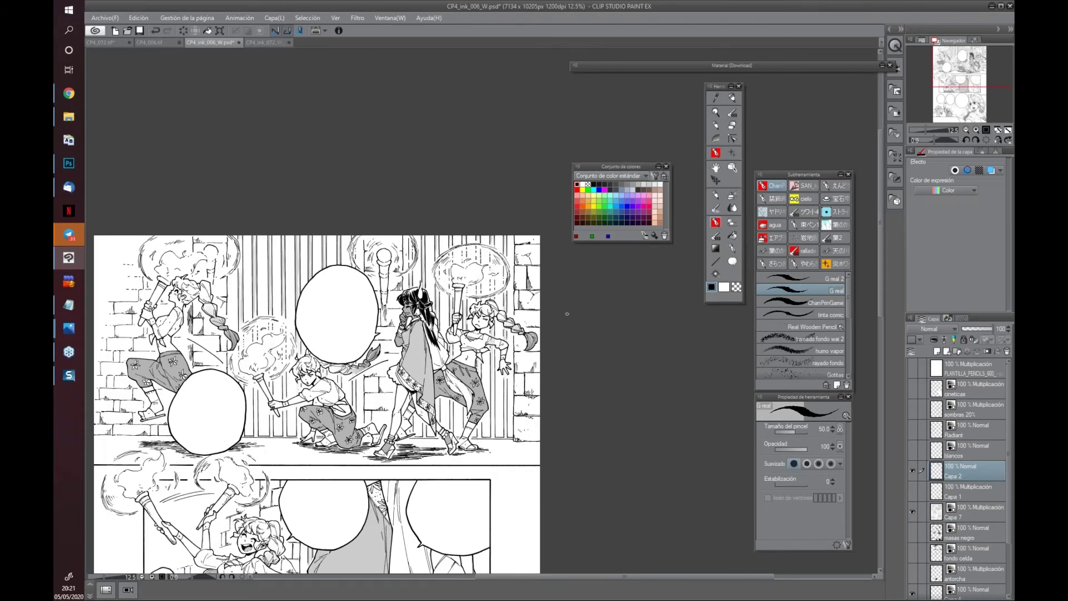
scroll(526, 340, "up", 4)
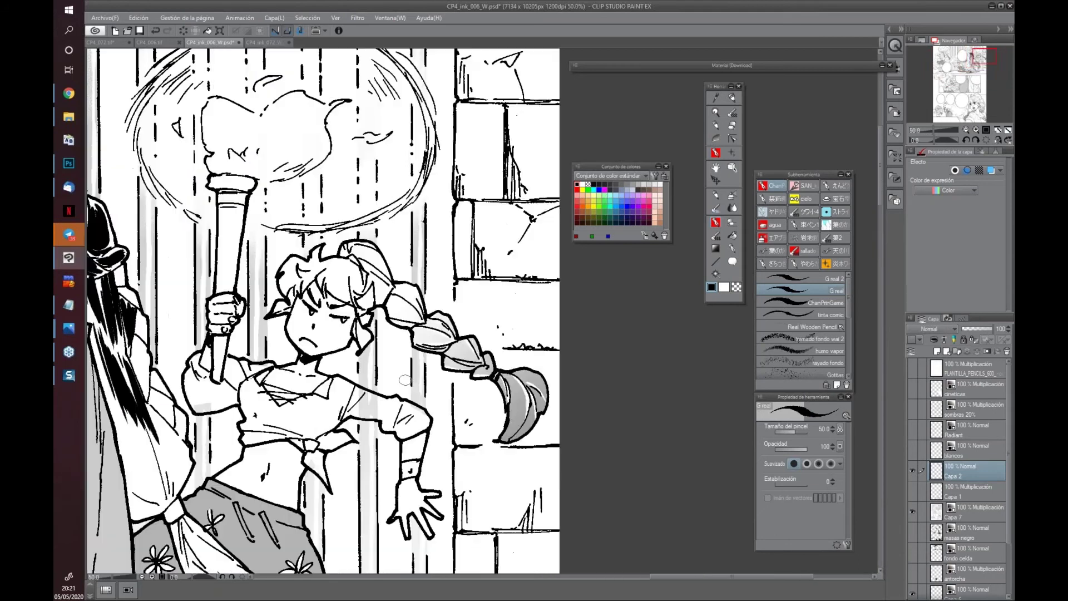
left_click_drag(355, 451, 540, 410)
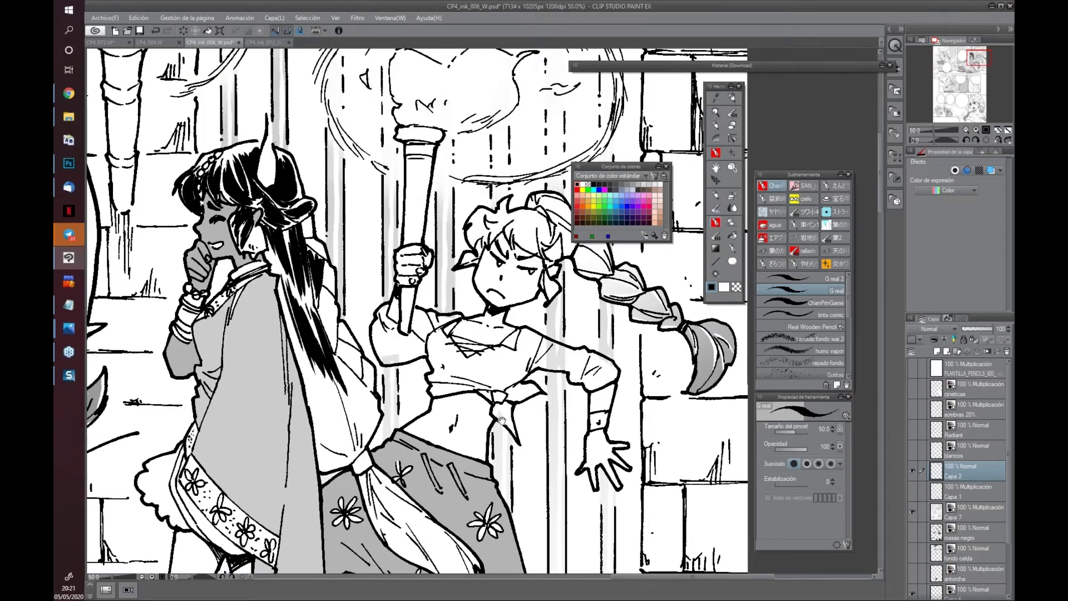
left_click_drag(507, 412, 477, 402)
mouse_move(412, 323)
left_mouse_down()
mouse_move(398, 335)
mouse_move(426, 314)
mouse_move(405, 336)
mouse_move(417, 362)
mouse_move(430, 344)
mouse_move(439, 359)
mouse_move(492, 333)
mouse_move(425, 377)
mouse_move(408, 365)
mouse_move(399, 381)
mouse_move(427, 389)
mouse_move(491, 358)
mouse_move(425, 384)
mouse_move(481, 386)
mouse_move(490, 371)
left_mouse_up()
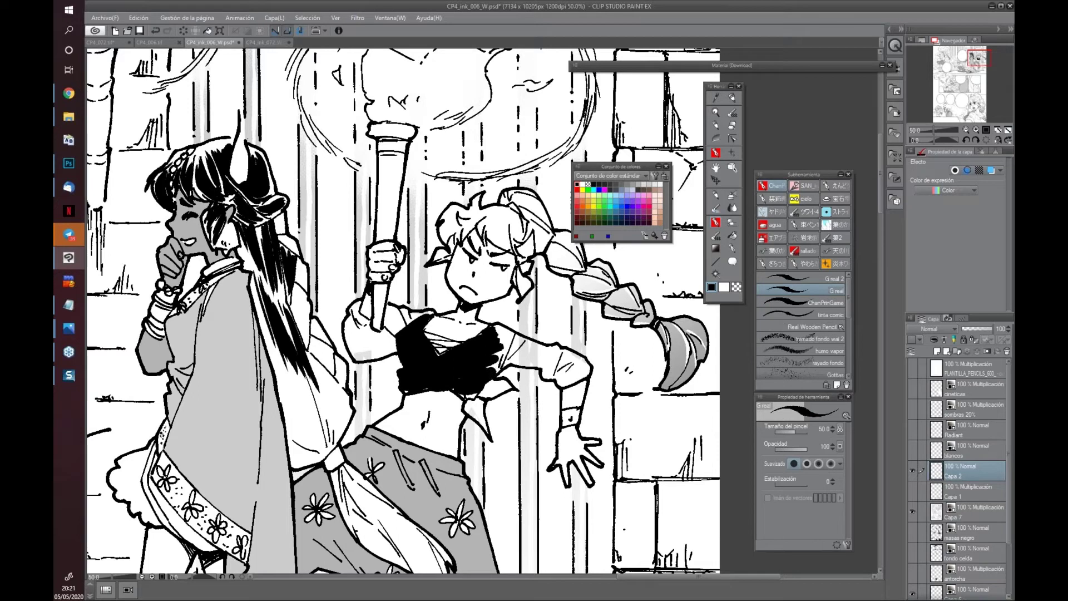
Add a new layer above Capa 2 and lower Capa 2's opacity to turn its black paint dark grey
left_click(937, 351)
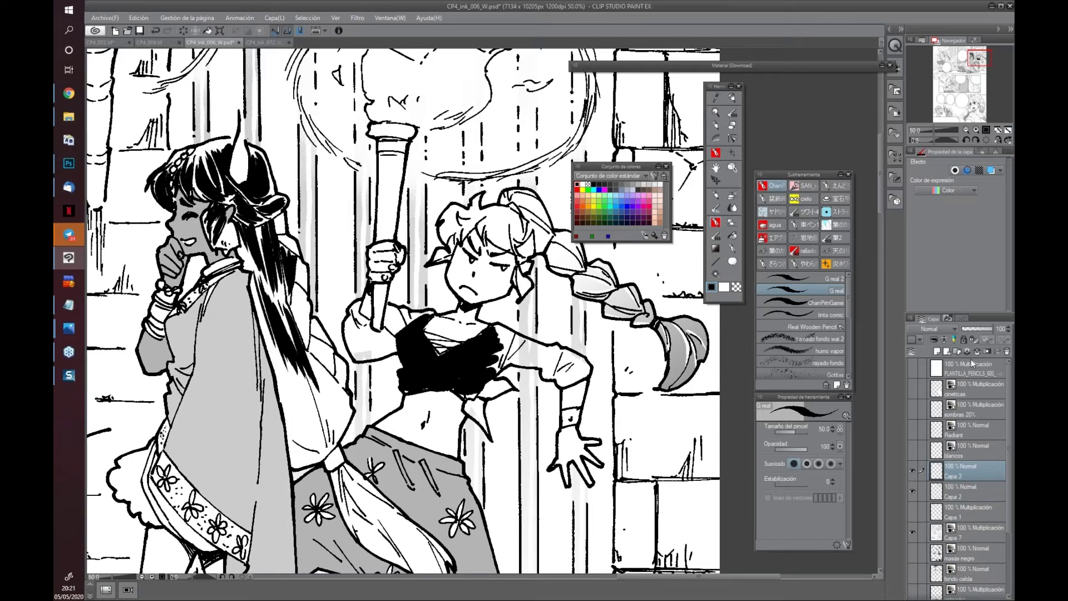
left_click(958, 496)
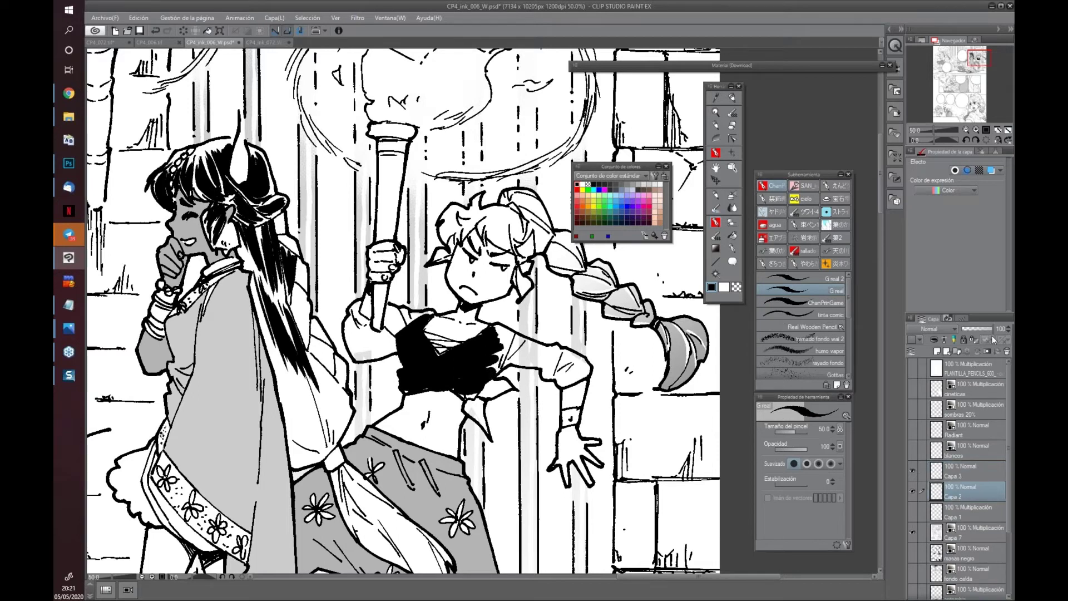
left_click(979, 327)
Draw thin white seam and fold lines over the torch-holding girl's dark blouse on Capa 3
left_click(974, 472)
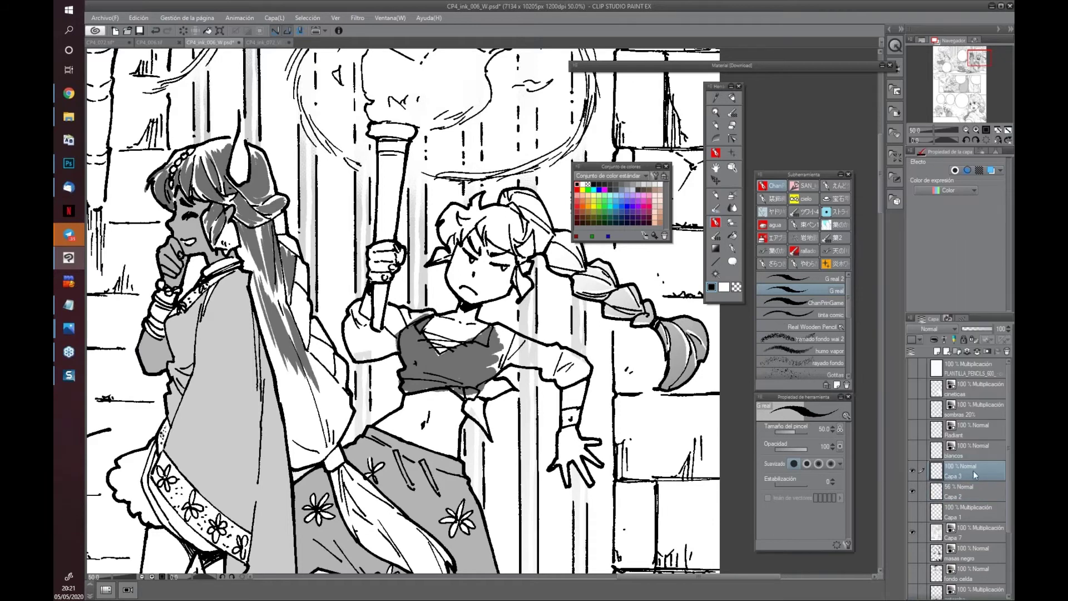
left_click(724, 287)
scroll(523, 306, "up", 3)
mouse_move(465, 343)
left_mouse_down()
mouse_move(455, 379)
mouse_move(412, 370)
left_mouse_up()
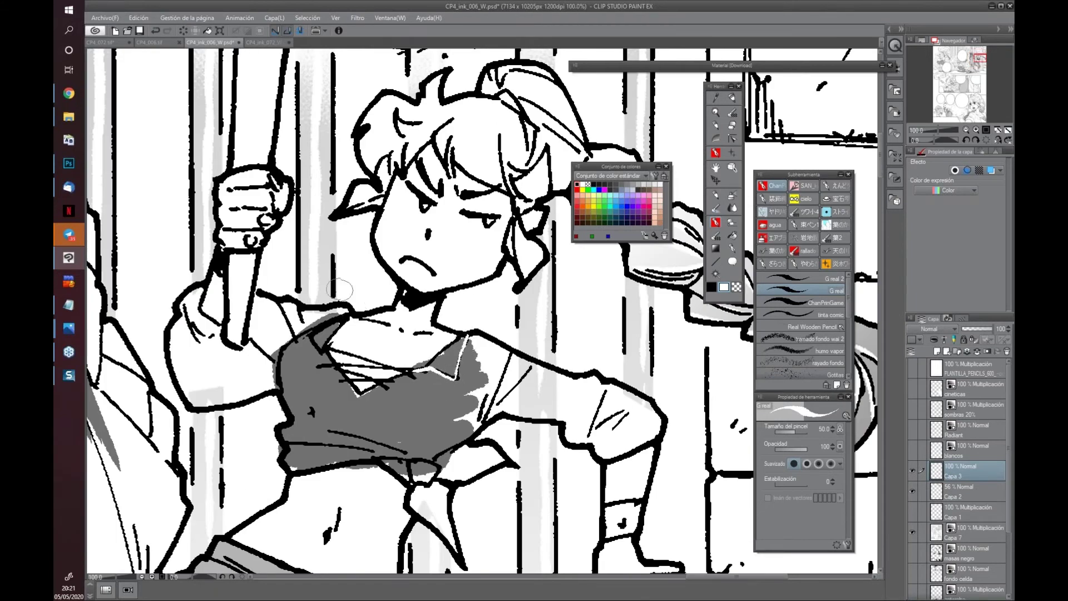
mouse_move(346, 315)
left_mouse_down()
mouse_move(319, 328)
mouse_move(318, 350)
mouse_move(281, 364)
mouse_move(285, 340)
mouse_move(281, 398)
mouse_move(308, 400)
left_mouse_up()
left_click_drag(283, 442, 395, 451)
mouse_move(325, 429)
left_mouse_down()
mouse_move(413, 453)
mouse_move(379, 456)
mouse_move(407, 456)
mouse_move(412, 473)
mouse_move(410, 461)
mouse_move(439, 471)
left_mouse_up()
mouse_move(409, 460)
left_mouse_down()
mouse_move(411, 472)
mouse_move(368, 459)
left_mouse_up()
left_click_drag(476, 437, 438, 455)
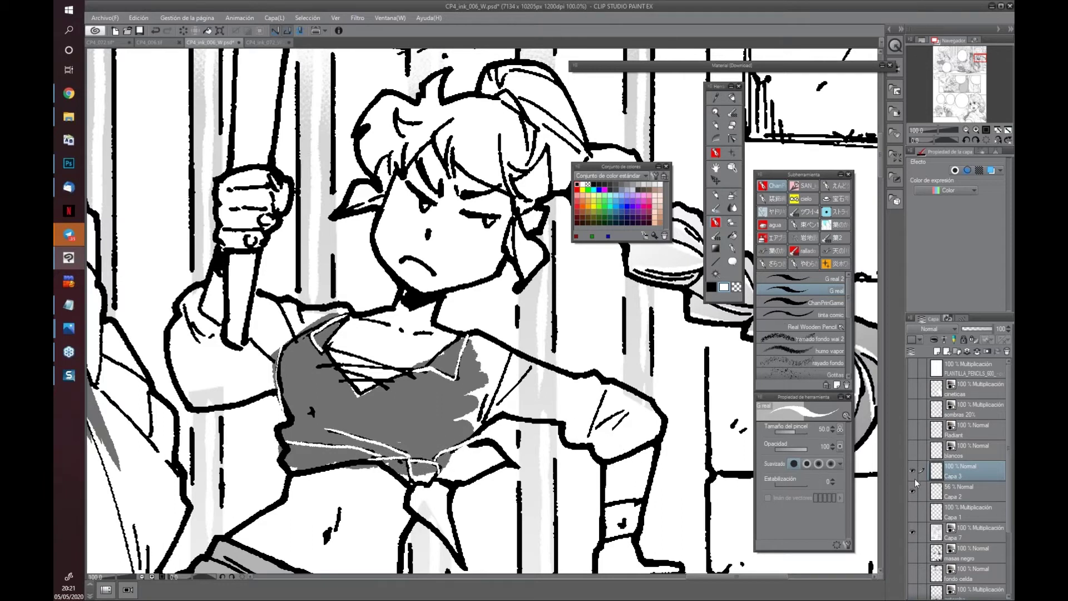
Set Capa 2's opacity back to 100 so its hair and blouse paint is solid black
left_click(954, 493)
left_click_drag(980, 332, 1004, 329)
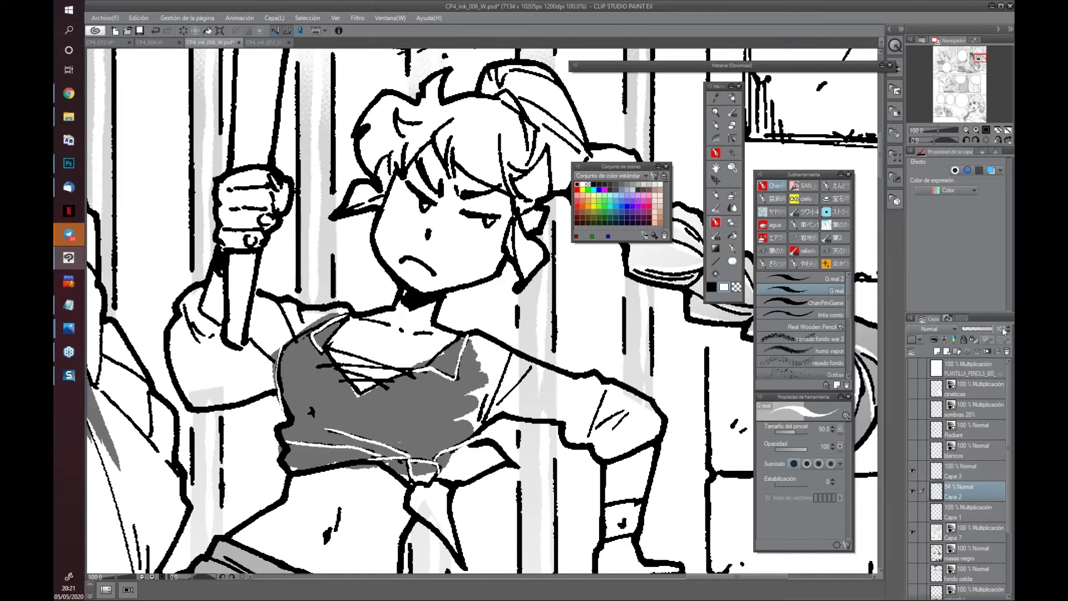
key("ctrl+minus")
left_click_drag(433, 409, 384, 423)
left_click_drag(482, 504, 515, 464)
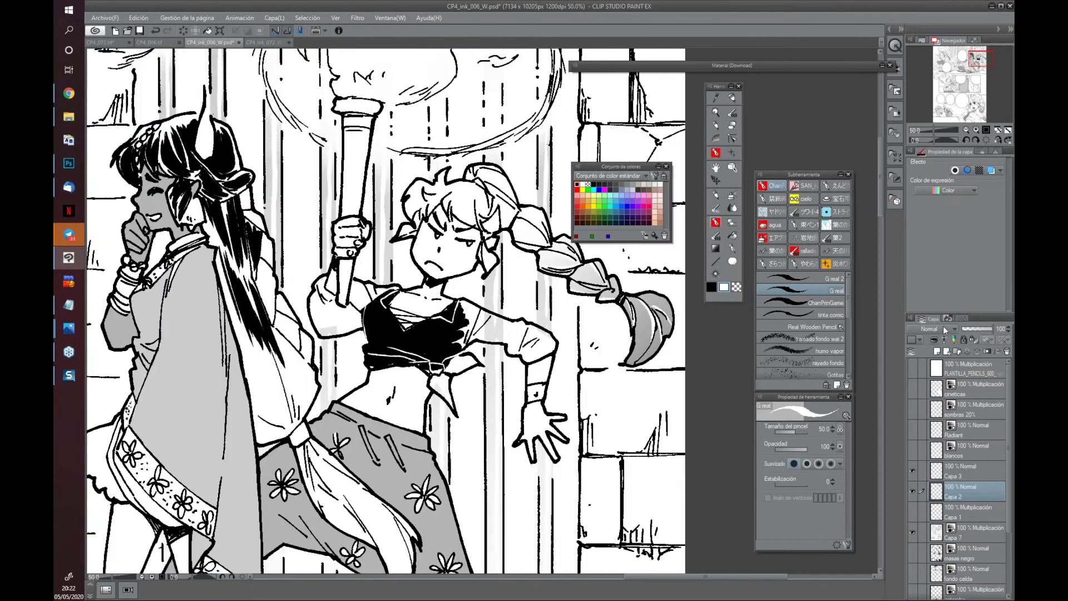
Hide the demonstration layers Capa 3 and Capa 2, and show the finished black layer masas negro
left_click_drag(672, 520, 656, 482)
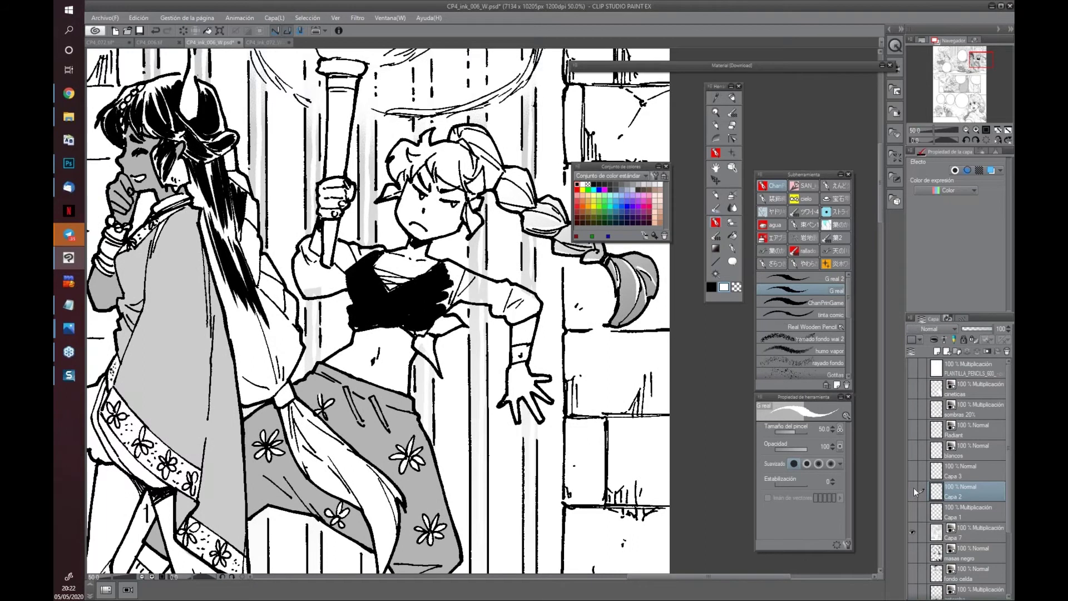
left_click(914, 488)
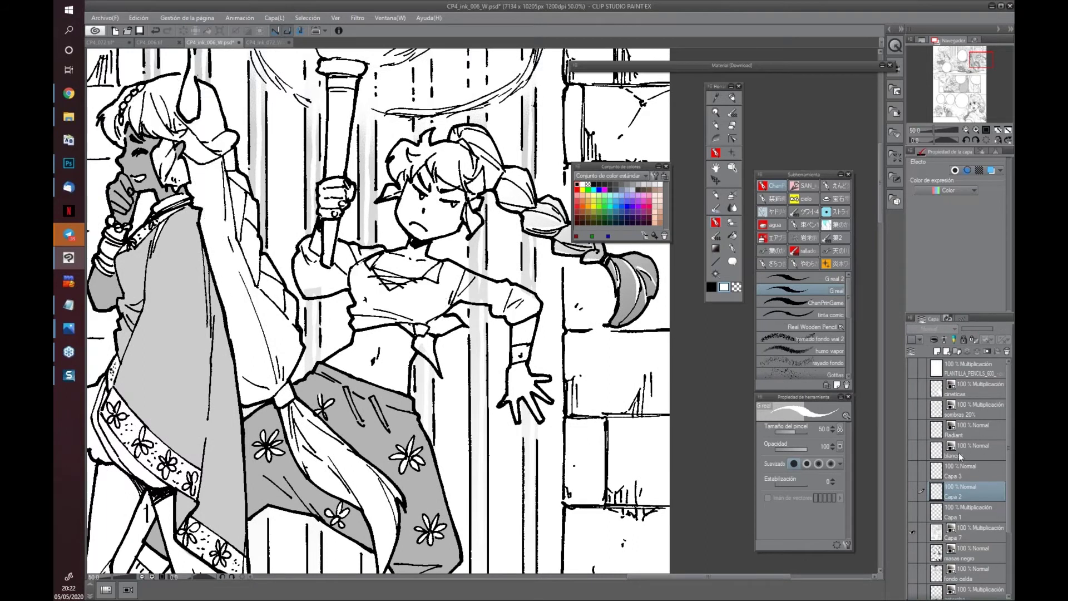
left_click(913, 470)
left_click(913, 470)
scroll(1007, 478, "down", 3)
left_click(912, 500)
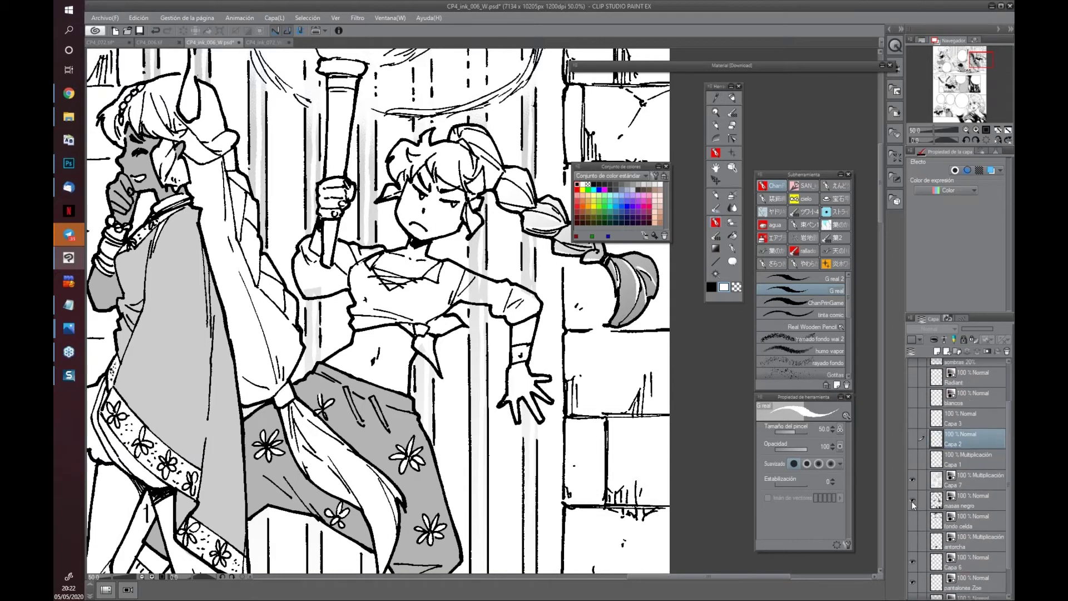
Examine the solid black areas of hair, blouses and torches across the page's panels
left_click_drag(359, 322, 404, 345)
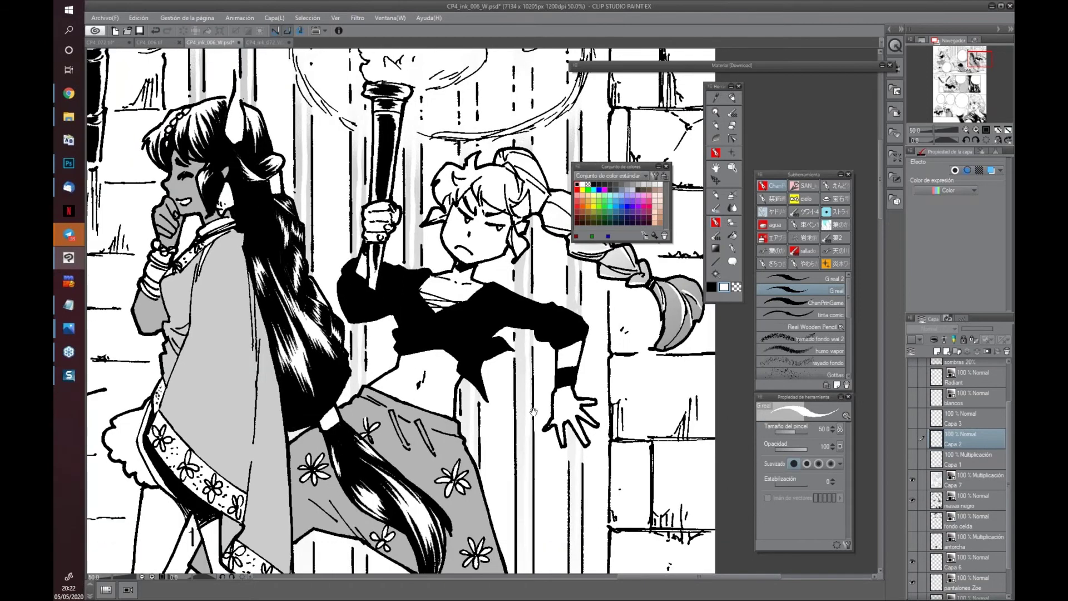
mouse_move(533, 413)
left_mouse_down()
mouse_move(596, 431)
mouse_move(518, 414)
left_mouse_up()
left_click_drag(284, 316, 410, 186)
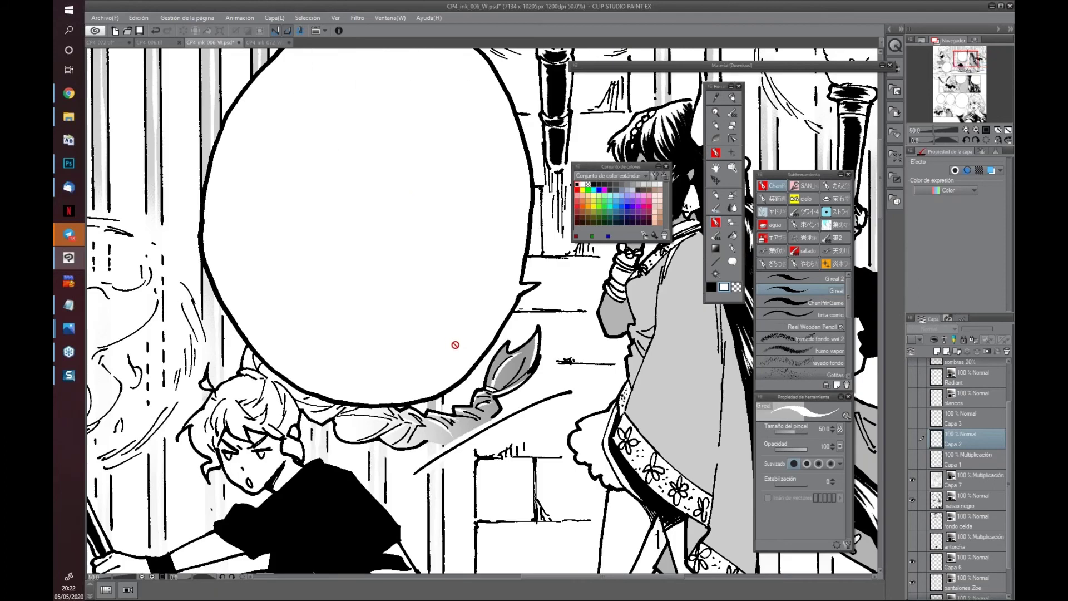
scroll(522, 401, "down", 3)
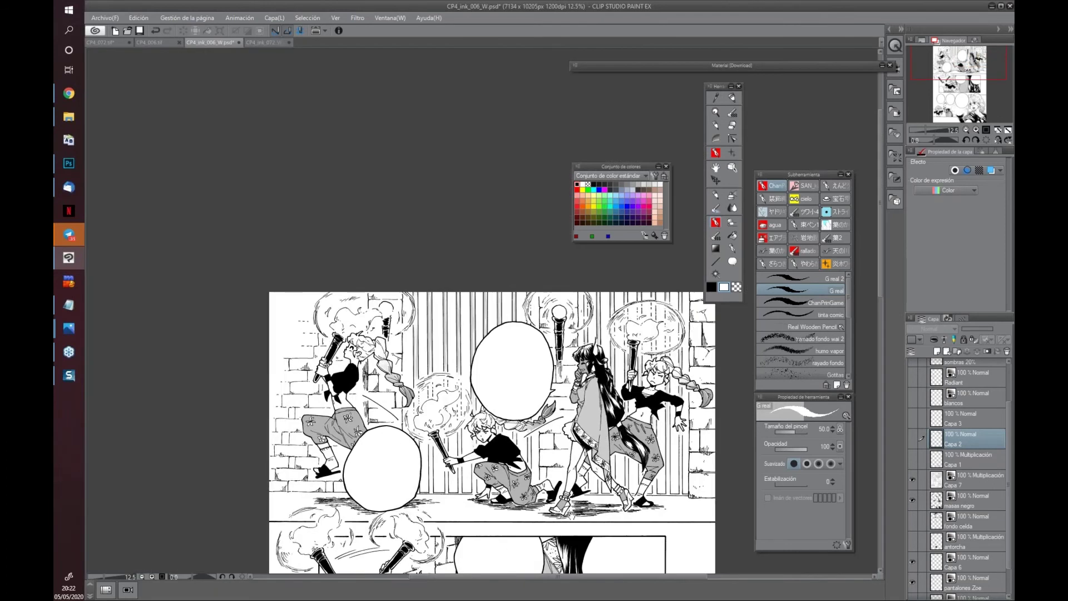
left_click_drag(518, 535, 519, 393)
scroll(387, 276, "up", 4)
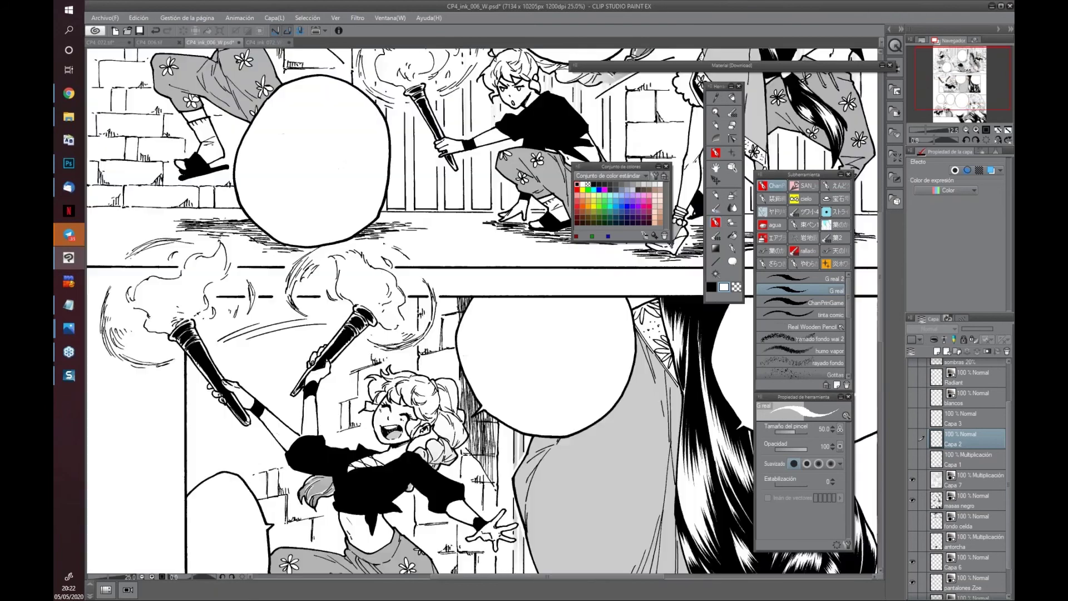
left_click_drag(468, 371, 476, 367)
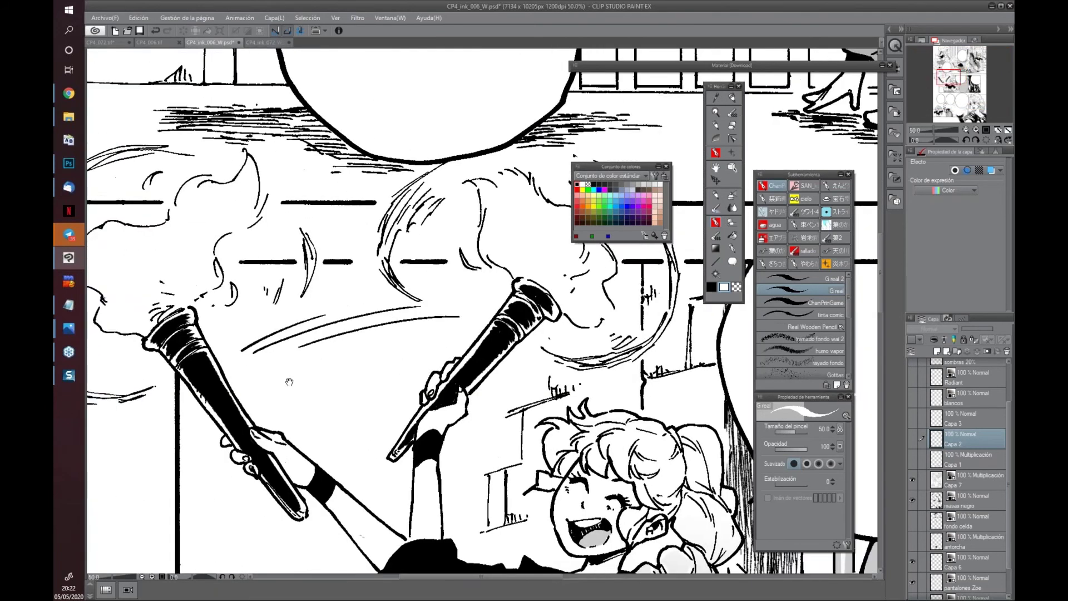
left_click_drag(305, 361, 413, 360)
left_click_drag(565, 406, 459, 304)
scroll(459, 304, "down", 10)
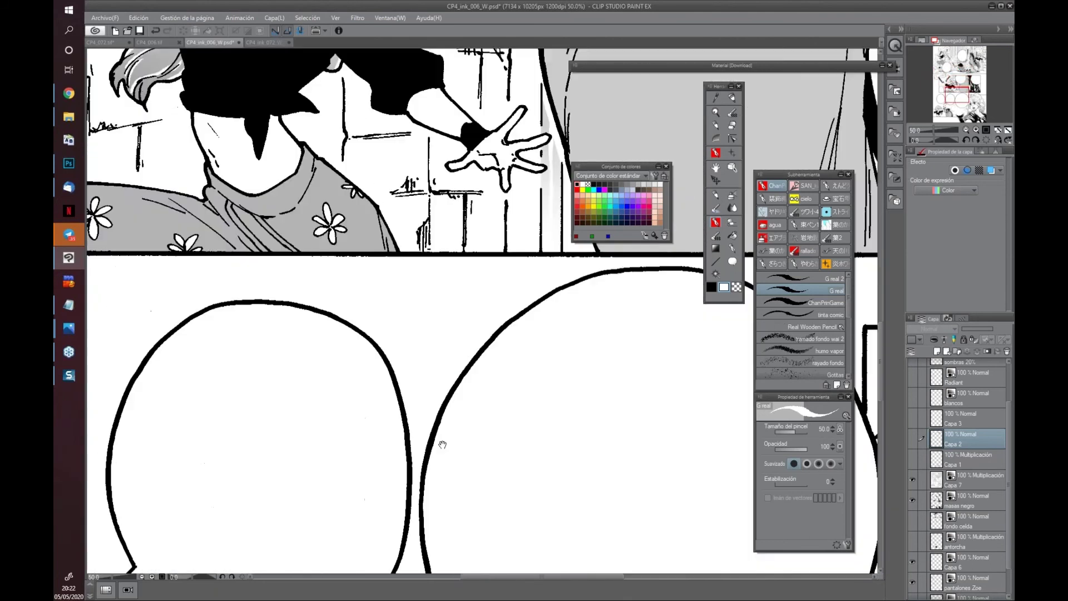
left_click_drag(480, 432, 691, 271)
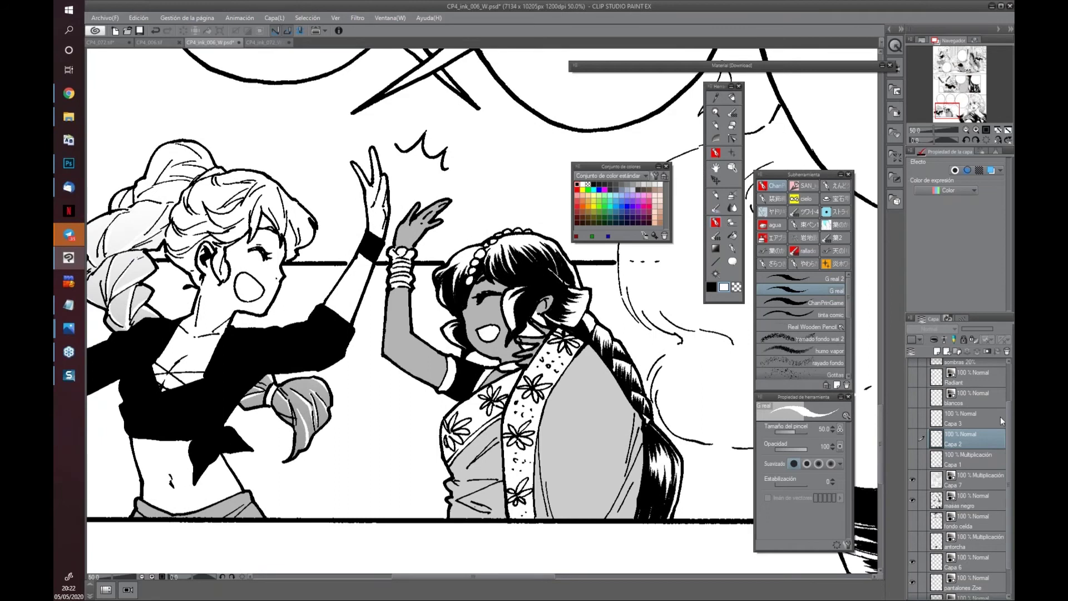
Show the blancos layer, switching it off and on to compare the white details over the blacks
left_click(913, 397)
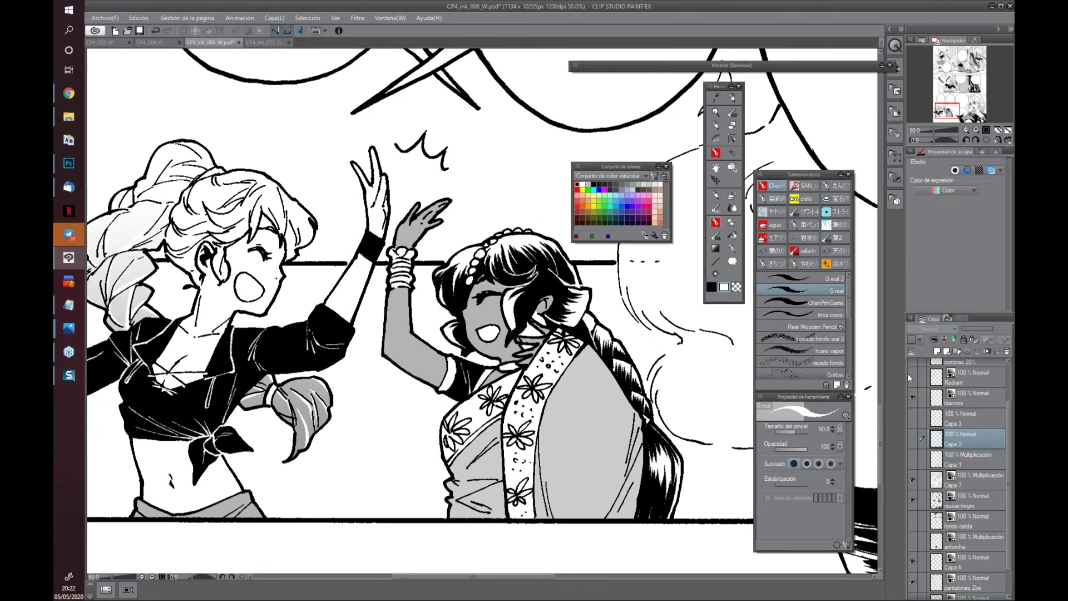
left_click_drag(469, 435, 552, 443)
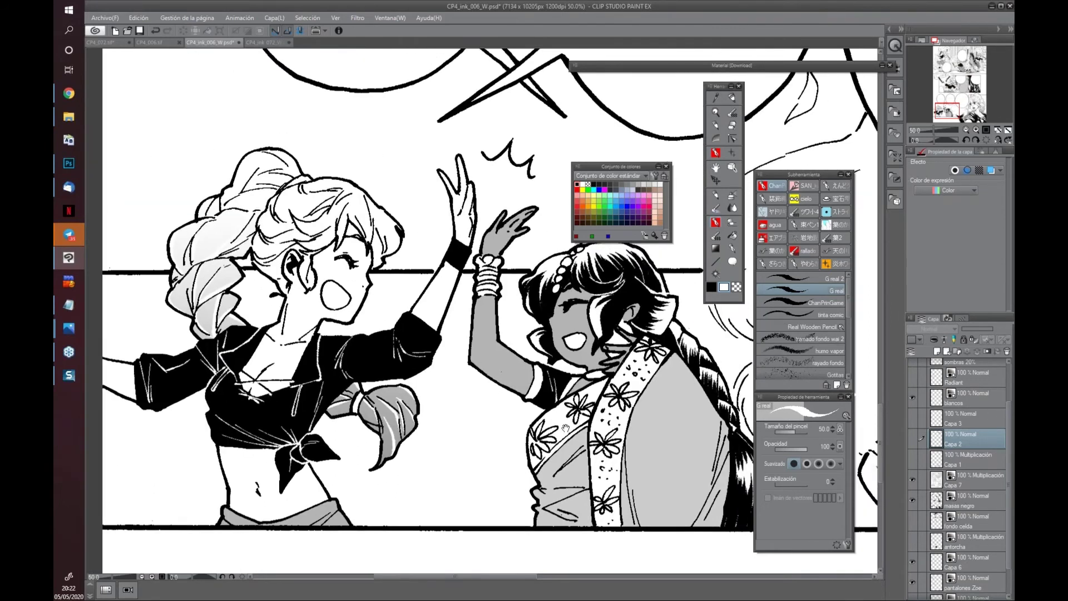
left_click(913, 397)
left_click(913, 397)
left_click(913, 397)
left_click(913, 397)
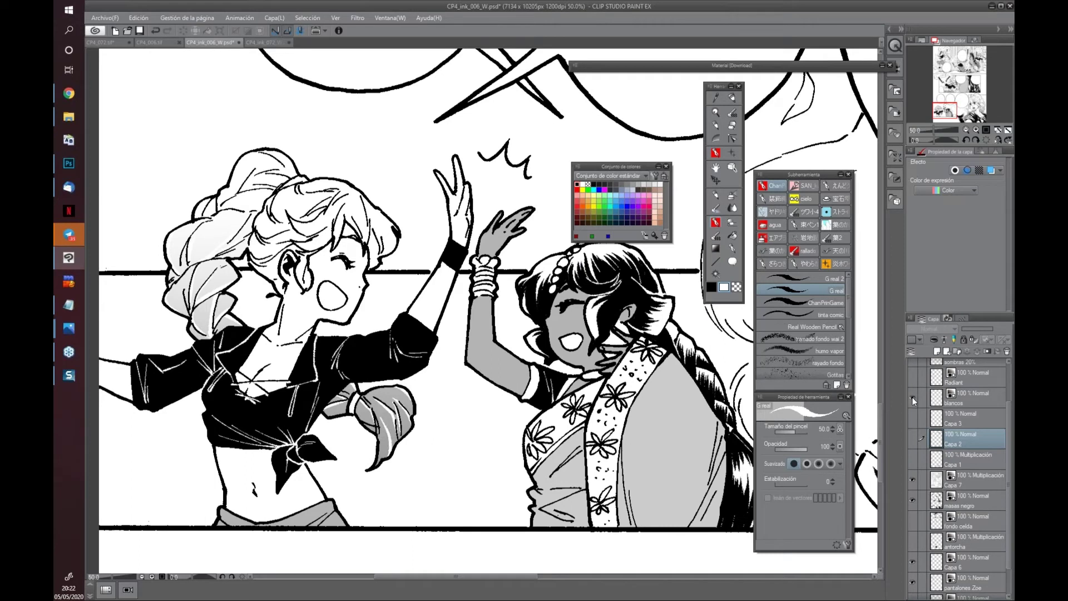
left_click(912, 397)
left_click(912, 398)
Examine the white details over the black clothing and hair in the lower and middle panels
left_click_drag(644, 449, 409, 464)
scroll(701, 473, "down", 1)
scroll(701, 473, "down", 1)
left_click_drag(701, 473, 261, 339)
left_click_drag(378, 376, 434, 460)
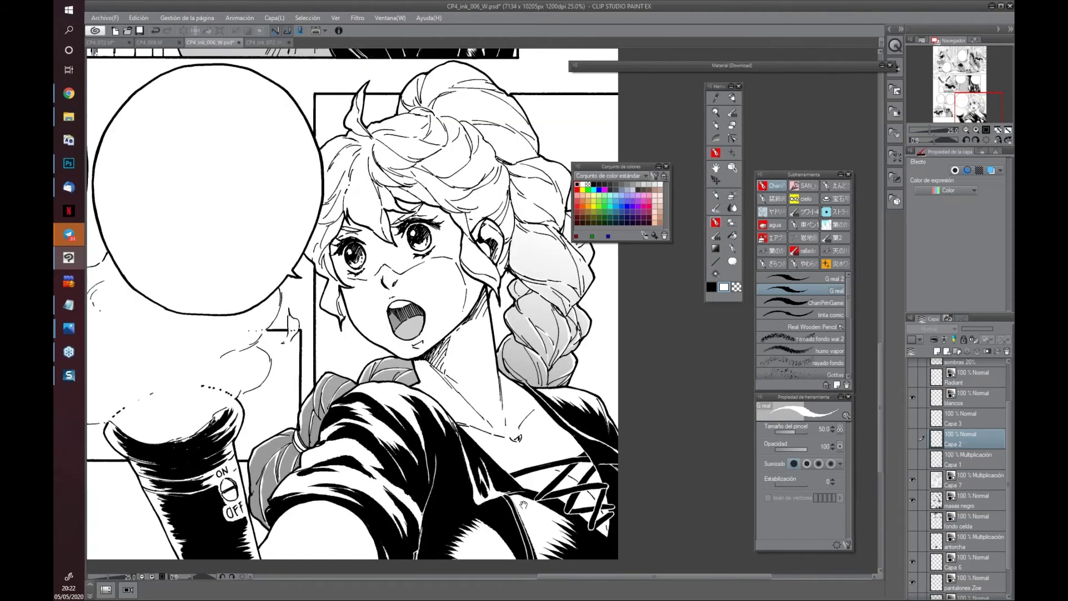
left_click_drag(523, 504, 530, 442)
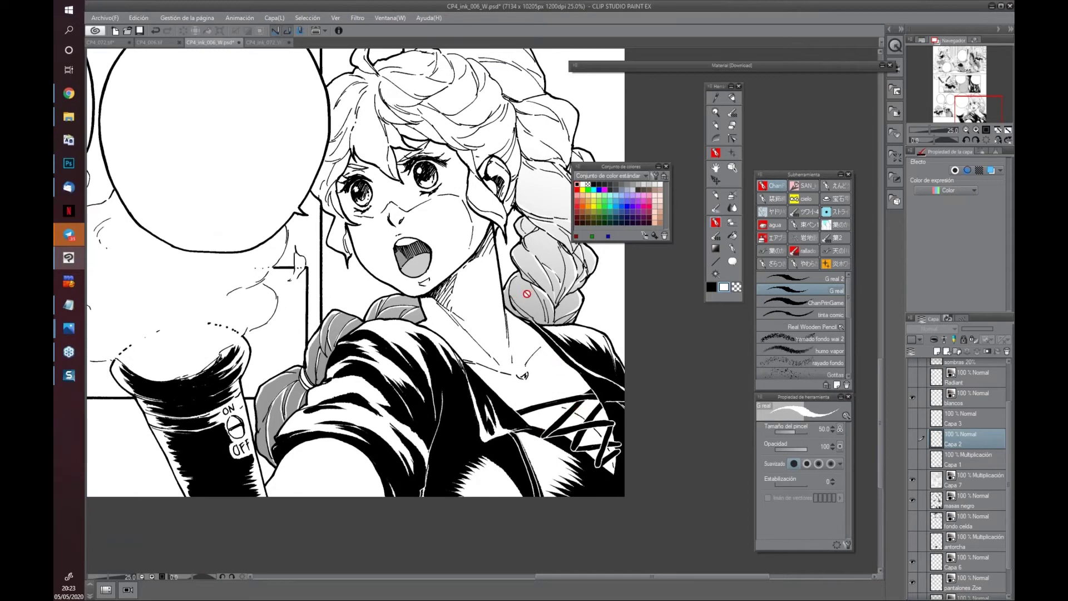
left_click_drag(440, 307, 488, 411)
scroll(490, 411, "up", 5)
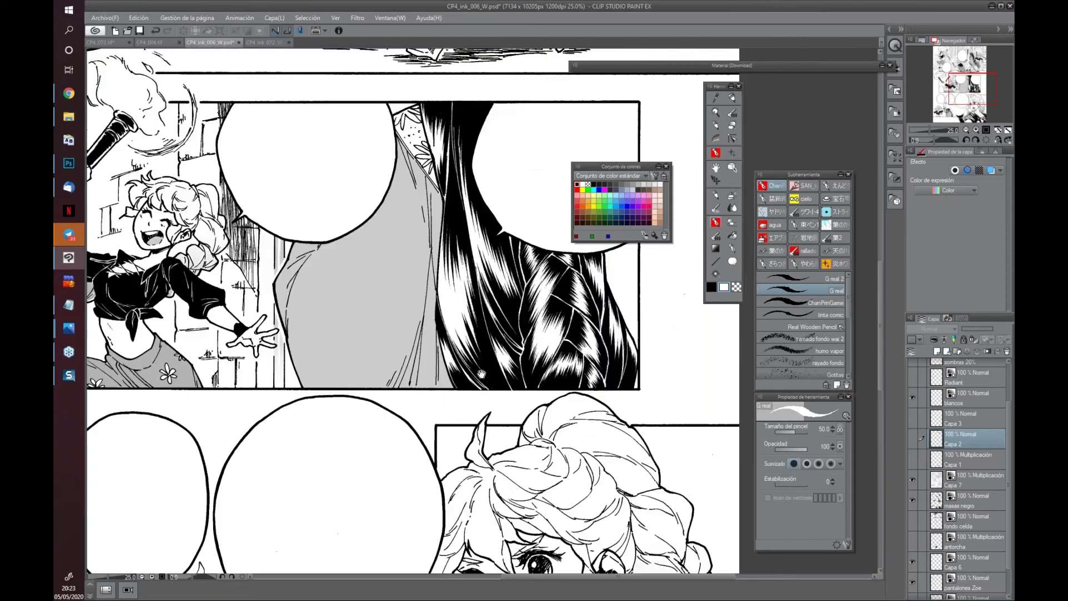
scroll(481, 373, "up", 2)
scroll(481, 374, "down", 3)
left_click_drag(601, 349, 514, 412)
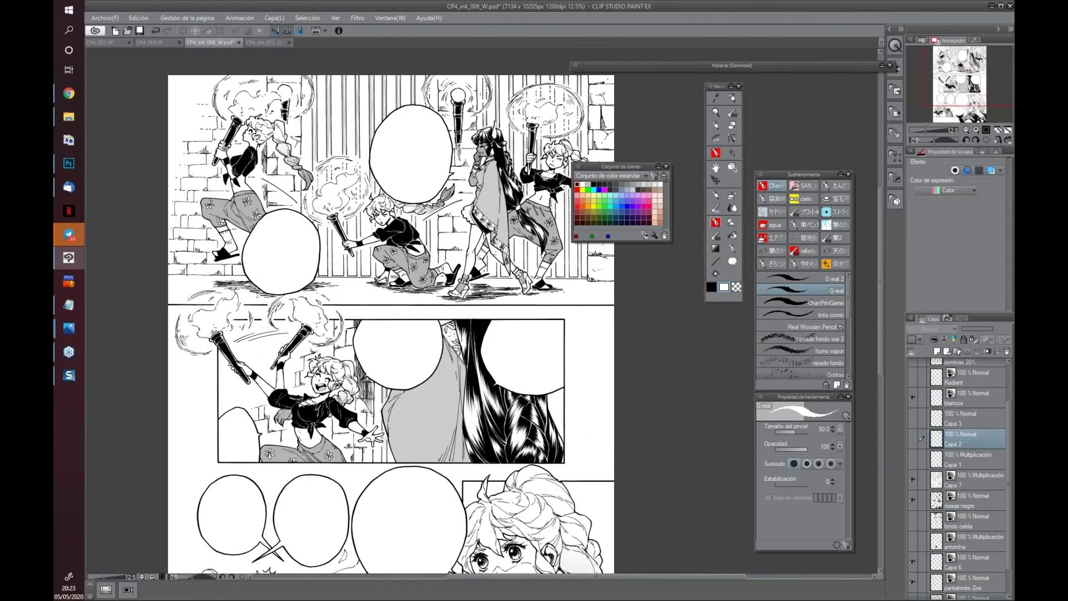
Move the floating colour set palette clear of the page artwork
left_click_drag(629, 168, 689, 133)
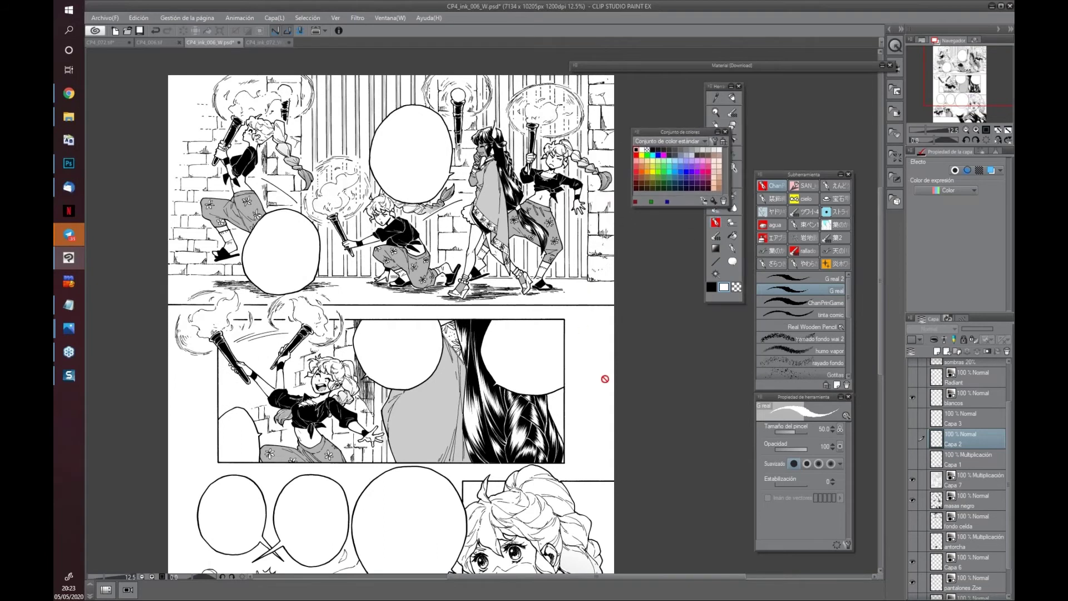
scroll(624, 419, "up", 3)
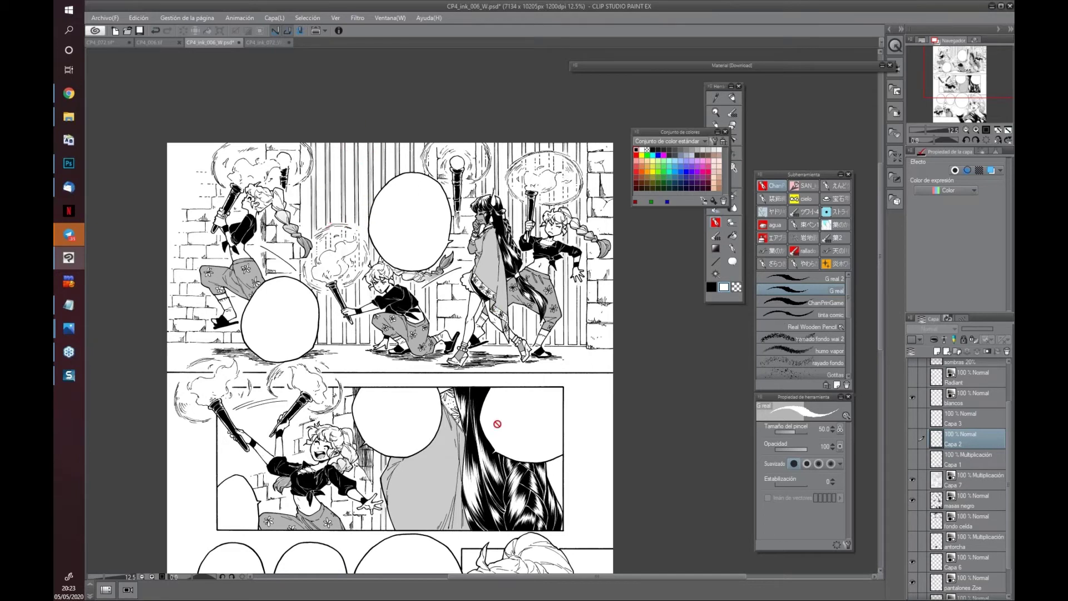
left_click_drag(503, 452, 497, 417)
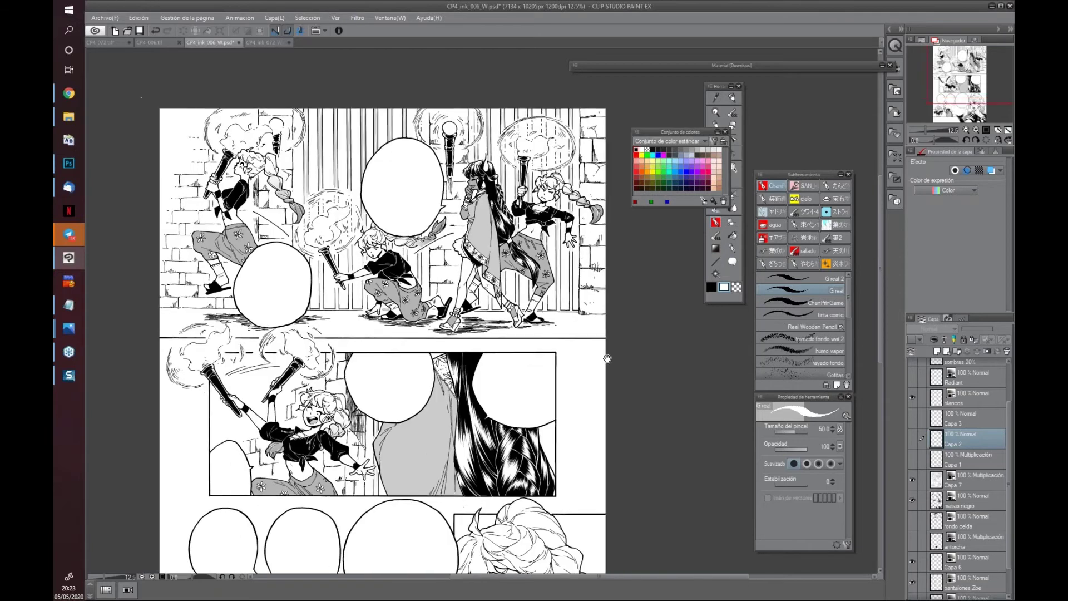
scroll(618, 369, "up", 3)
left_click_drag(212, 186, 408, 380)
left_click_drag(232, 170, 391, 428)
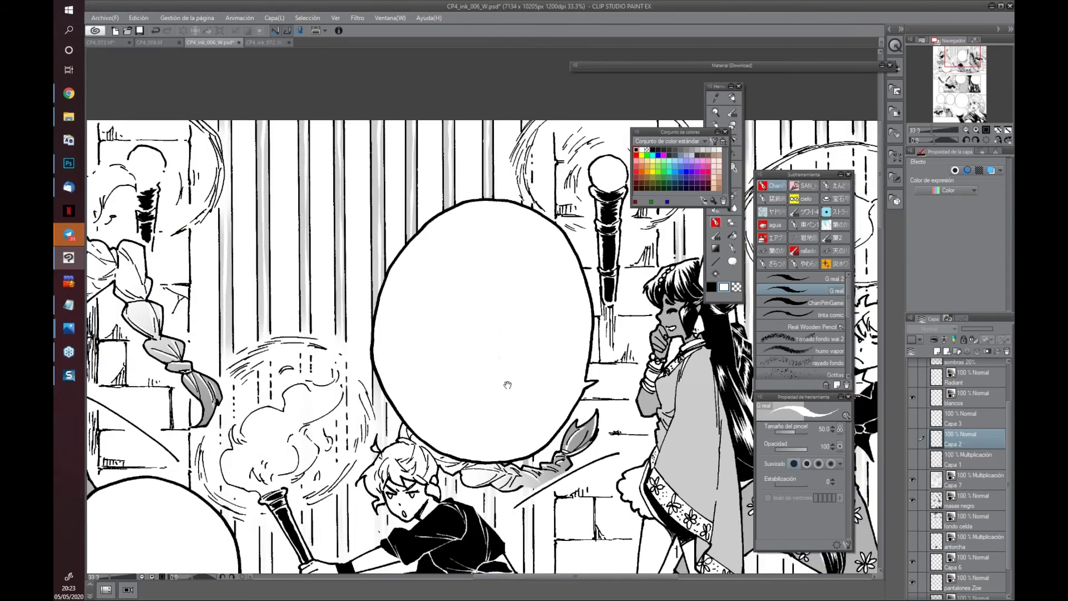
left_click_drag(518, 386, 503, 341)
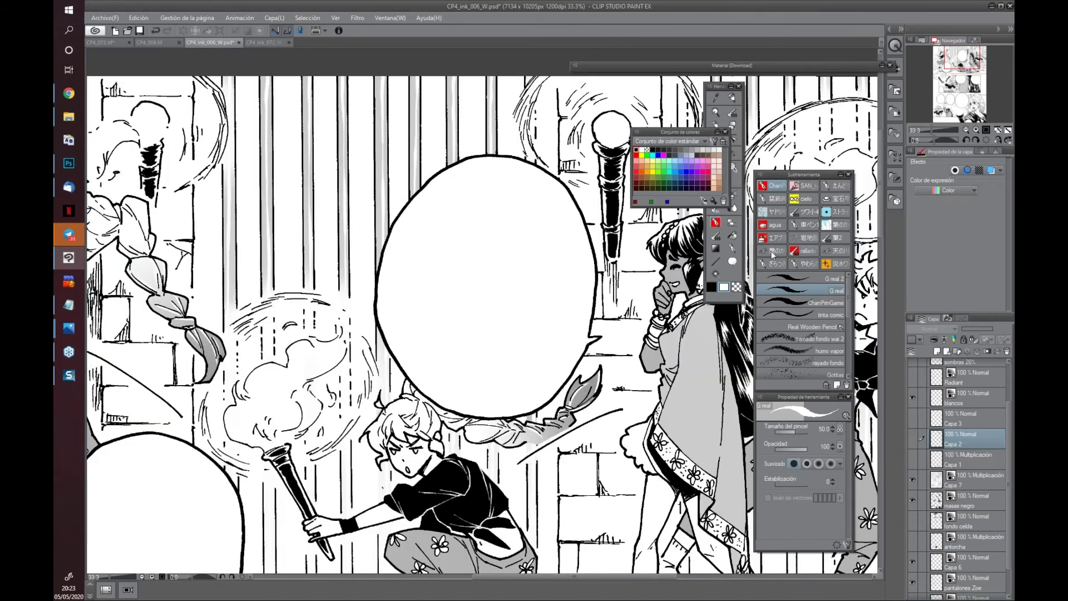
Choose a grey drawing colour and add a new layer directly above Capa 2
left_click(711, 286)
left_click(692, 150)
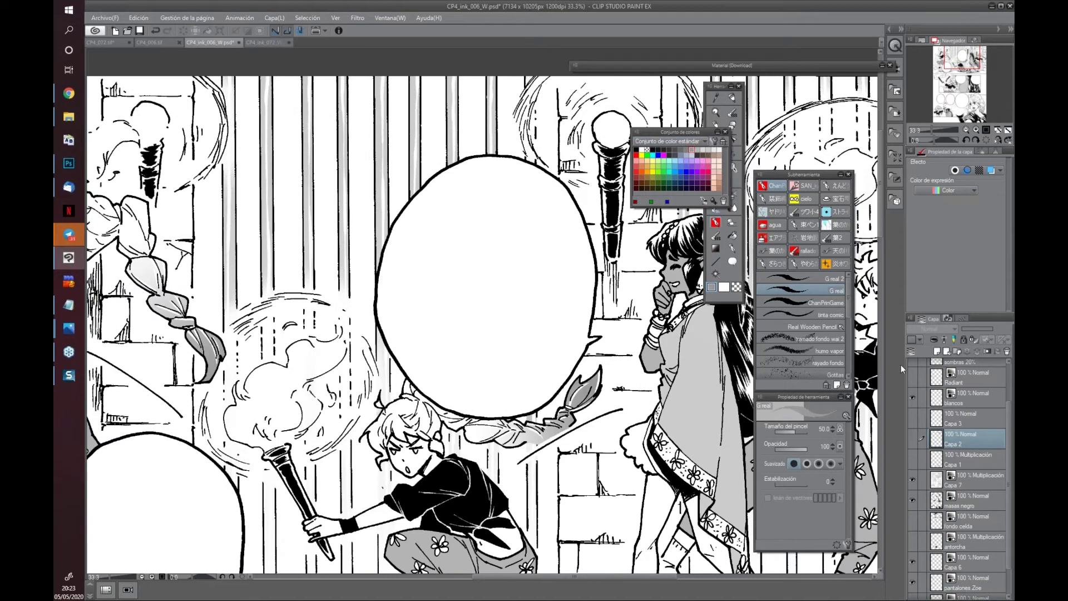
left_click(913, 459)
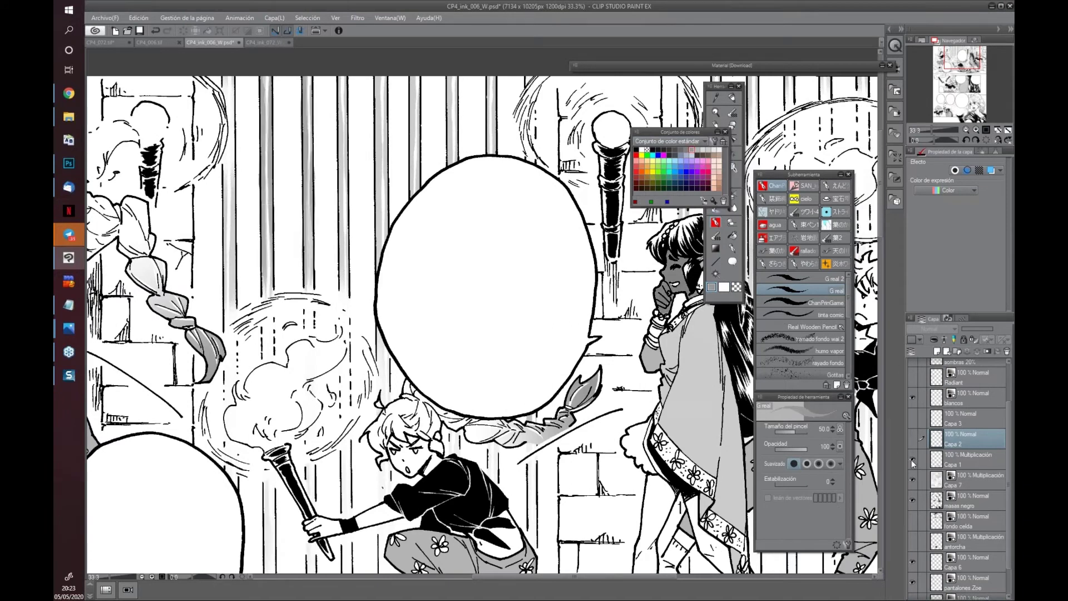
left_click(913, 460)
left_click(944, 351)
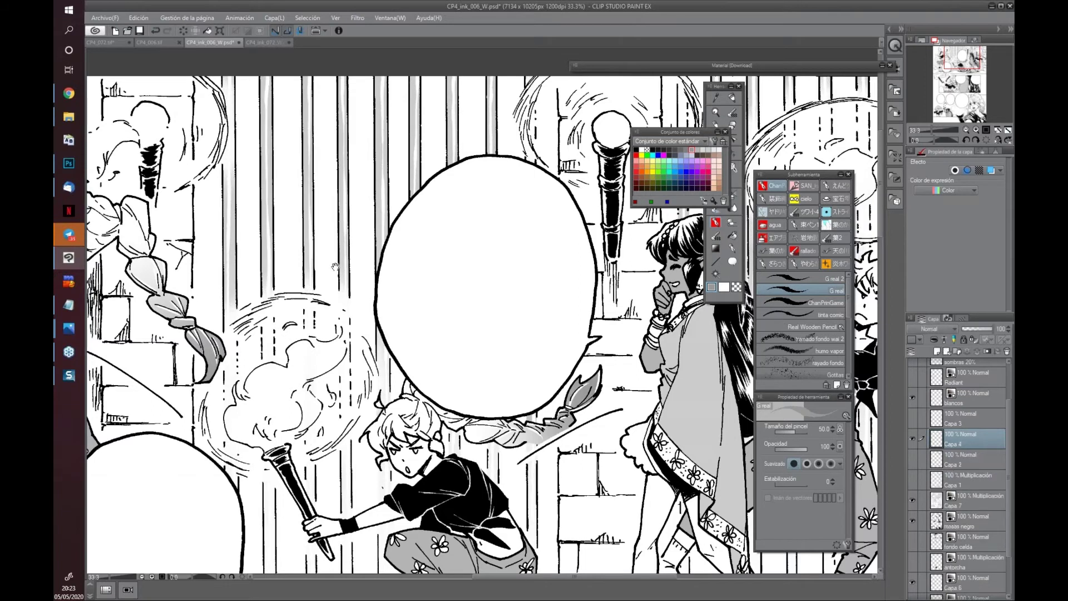
Paint grey vertical strokes down a background bar on Capa 4 and set the layer's blending mode to Multiplicación
scroll(335, 267, "up", 3)
left_click_drag(331, 148, 333, 191)
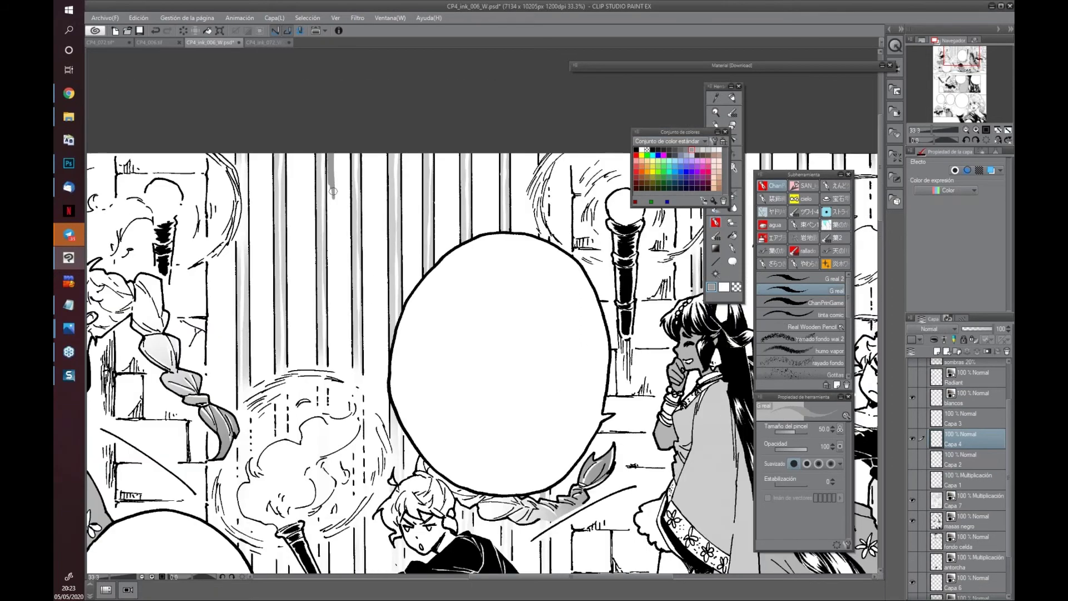
left_click_drag(337, 148, 342, 334)
left_click(935, 329)
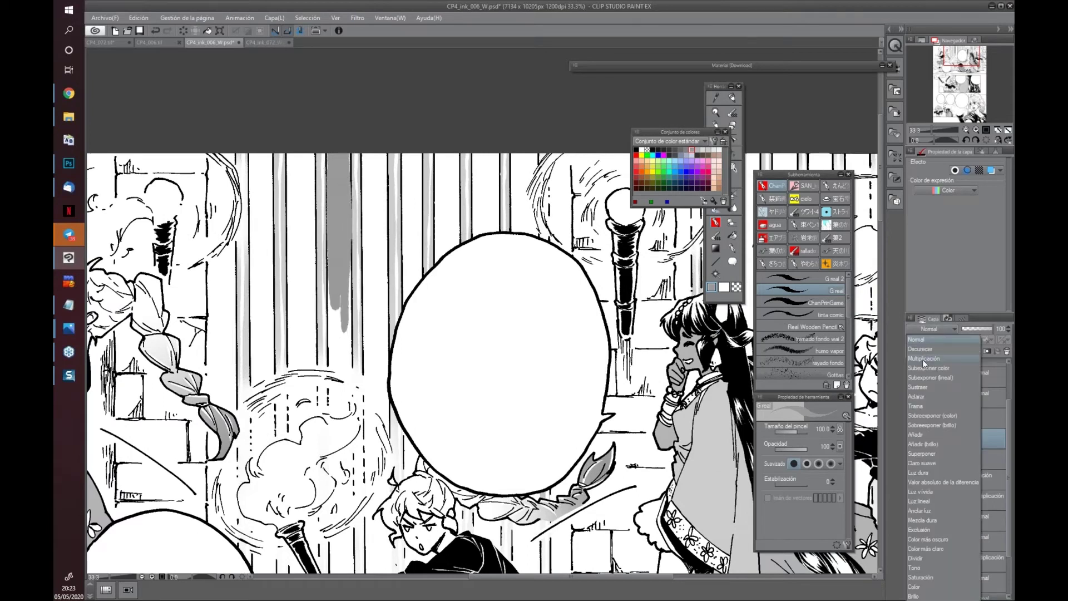
left_click(932, 358)
Paint more grey vertical strokes down the background bars beside the large speech balloon
mouse_move(337, 286)
left_mouse_down()
mouse_move(338, 353)
mouse_move(347, 262)
left_mouse_up()
mouse_move(368, 156)
left_mouse_down()
mouse_move(370, 211)
mouse_move(384, 162)
mouse_move(377, 259)
mouse_move(368, 215)
mouse_move(365, 239)
mouse_move(368, 274)
mouse_move(379, 271)
mouse_move(383, 185)
mouse_move(381, 333)
mouse_move(382, 244)
mouse_move(383, 304)
mouse_move(383, 274)
mouse_move(369, 290)
mouse_move(380, 404)
mouse_move(380, 304)
left_mouse_up()
mouse_move(408, 156)
left_mouse_down()
mouse_move(415, 261)
mouse_move(405, 182)
mouse_move(415, 275)
left_mouse_up()
Auto-select the background bar areas beside the large speech balloon and clear the grey test strokes
left_click(716, 273)
left_click(408, 239)
left_click(383, 334, "shift")
key("Delete")
left_click_drag(636, 497, 576, 488)
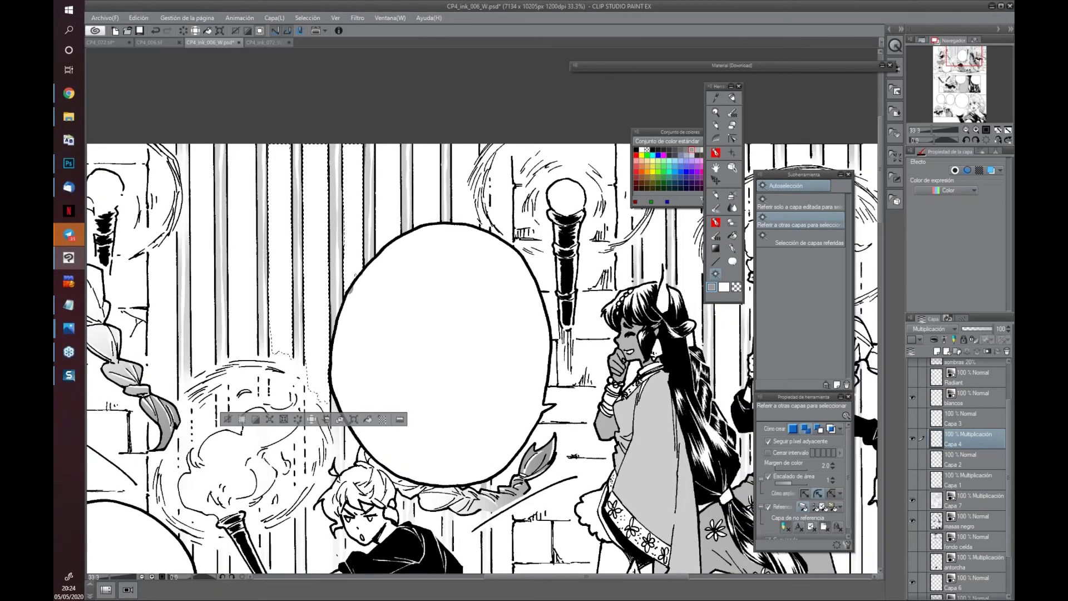
Choose the rayado fondo hatching brush from the custom brush collection
left_click(733, 220)
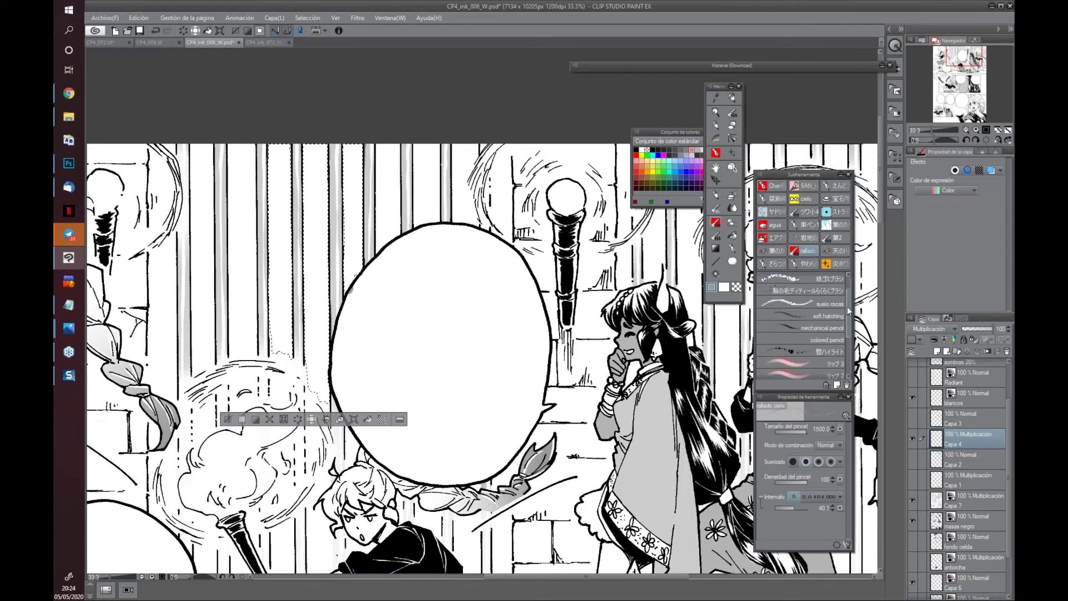
left_click(776, 186)
scroll(847, 309, "down", 5)
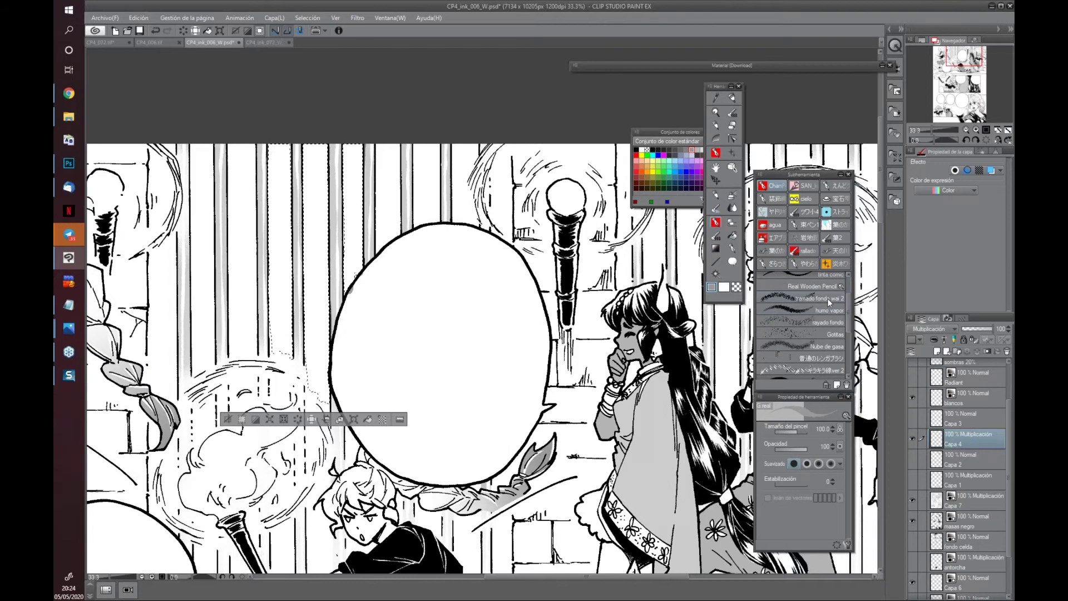
left_click(829, 297)
scroll(848, 313, "down", 1)
mouse_move(849, 314)
left_mouse_down()
mouse_move(846, 351)
mouse_move(852, 286)
left_mouse_up()
scroll(841, 316, "down", 2)
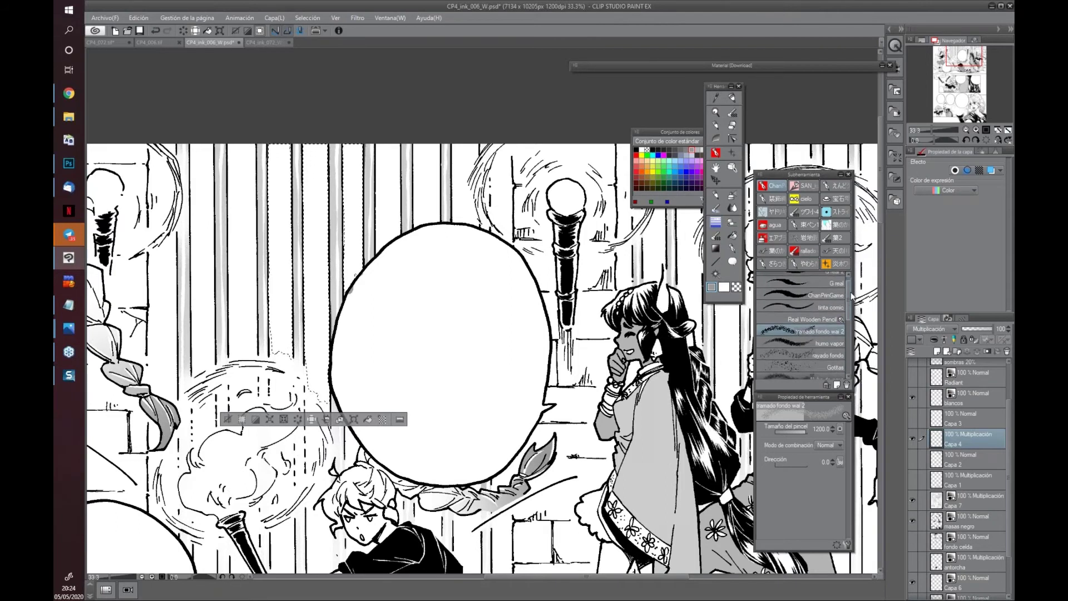
left_click(842, 334)
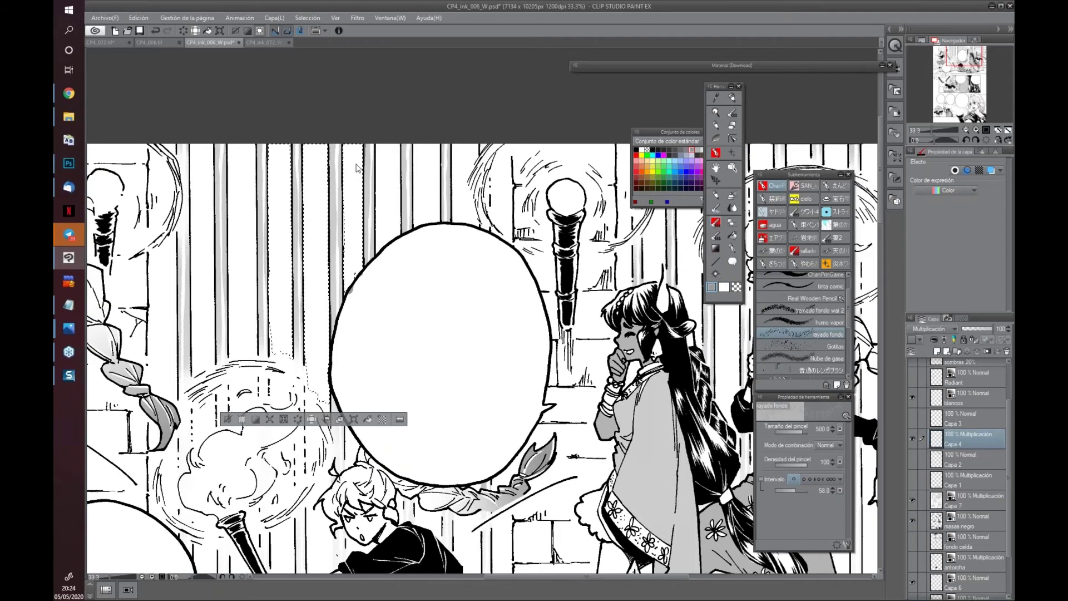
Paint black rayado fondo hatching down the selected background bar areas beside the large speech balloon, and clear the selection
scroll(356, 168, "down", 1)
left_click_drag(432, 284, 468, 330)
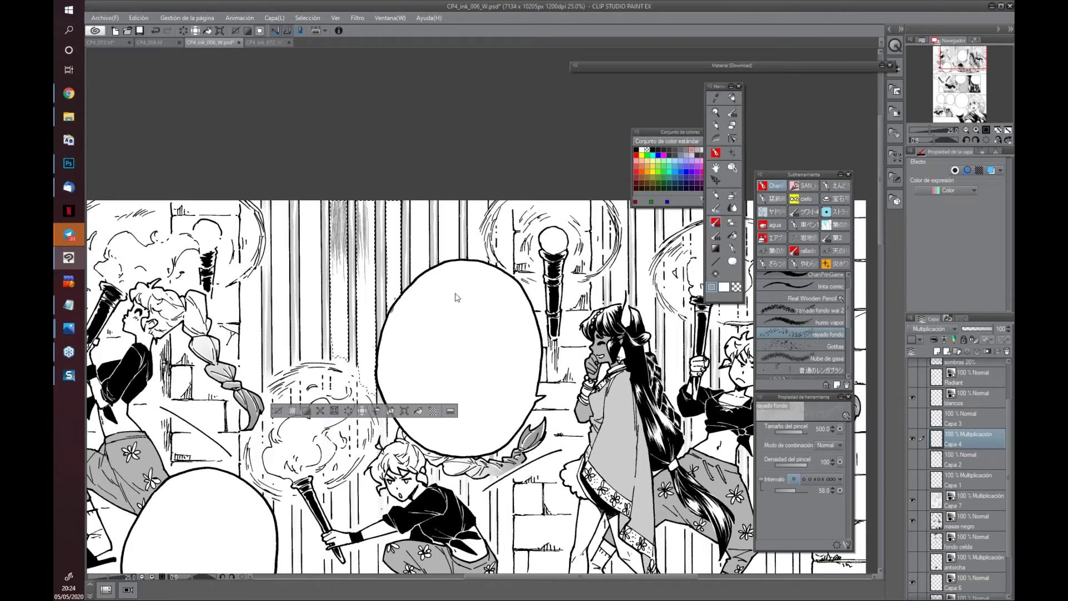
left_click(636, 150)
mouse_move(306, 229)
left_mouse_down()
mouse_move(436, 229)
mouse_move(314, 237)
mouse_move(405, 225)
mouse_move(337, 224)
mouse_move(357, 200)
mouse_move(346, 340)
mouse_move(377, 211)
left_mouse_up()
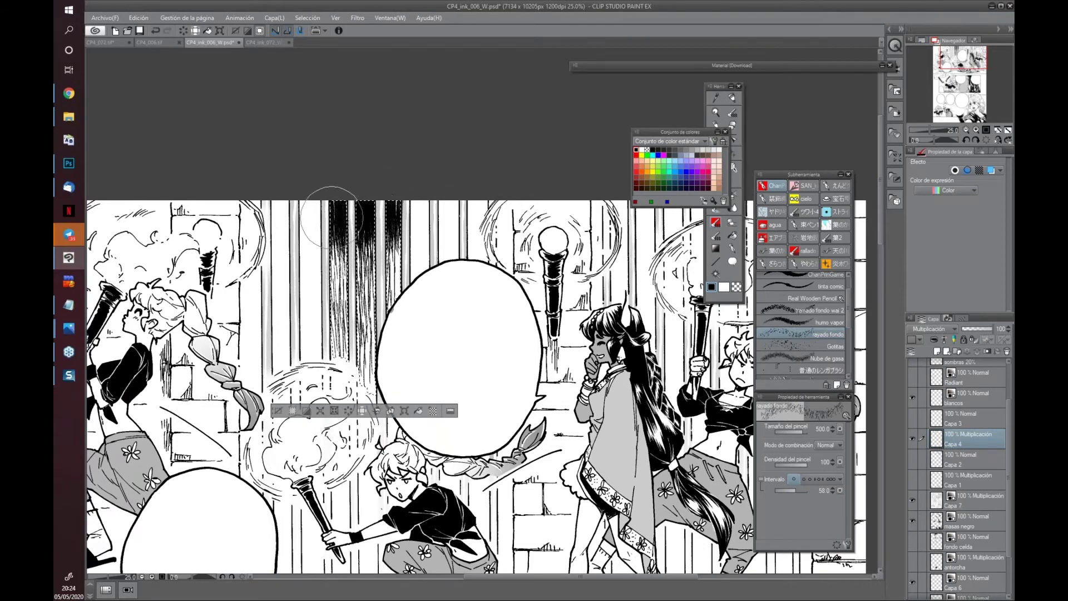
left_click_drag(401, 272, 371, 247)
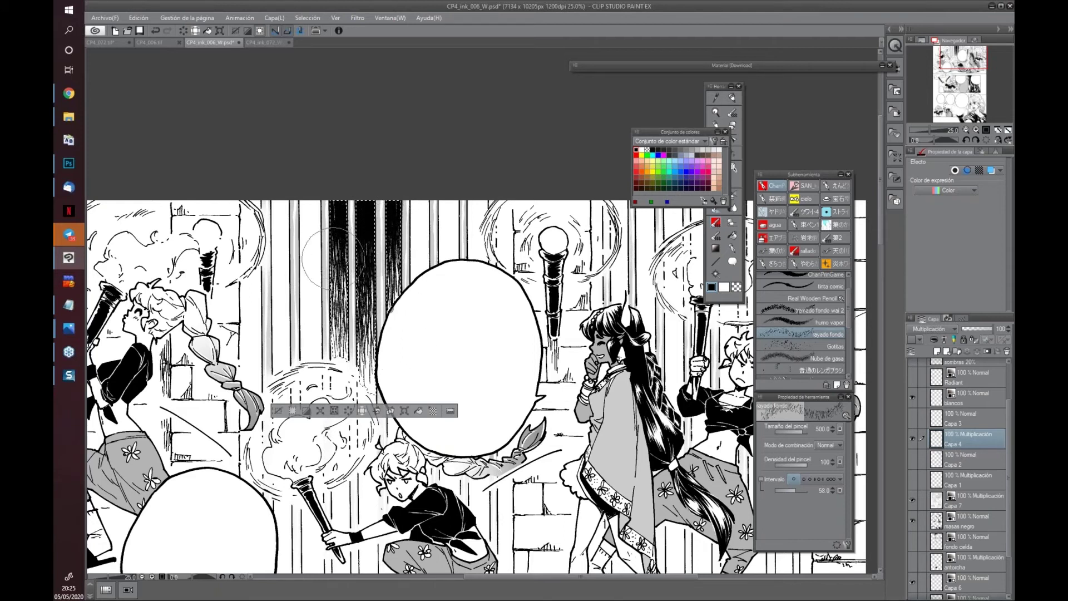
left_click_drag(382, 298, 399, 319)
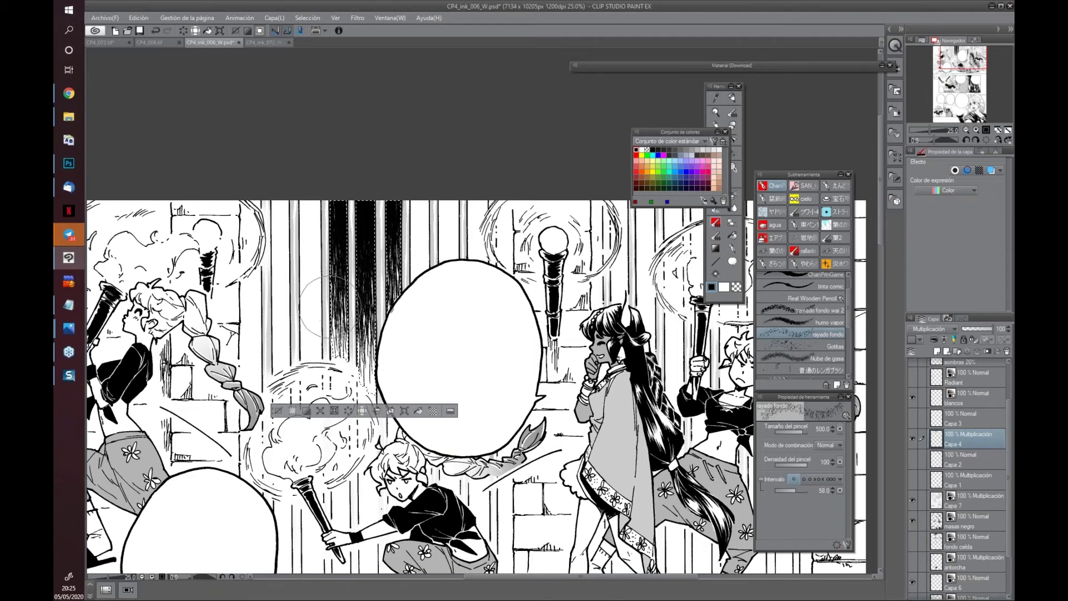
mouse_move(499, 381)
left_mouse_down()
mouse_move(476, 265)
mouse_move(499, 358)
left_mouse_up()
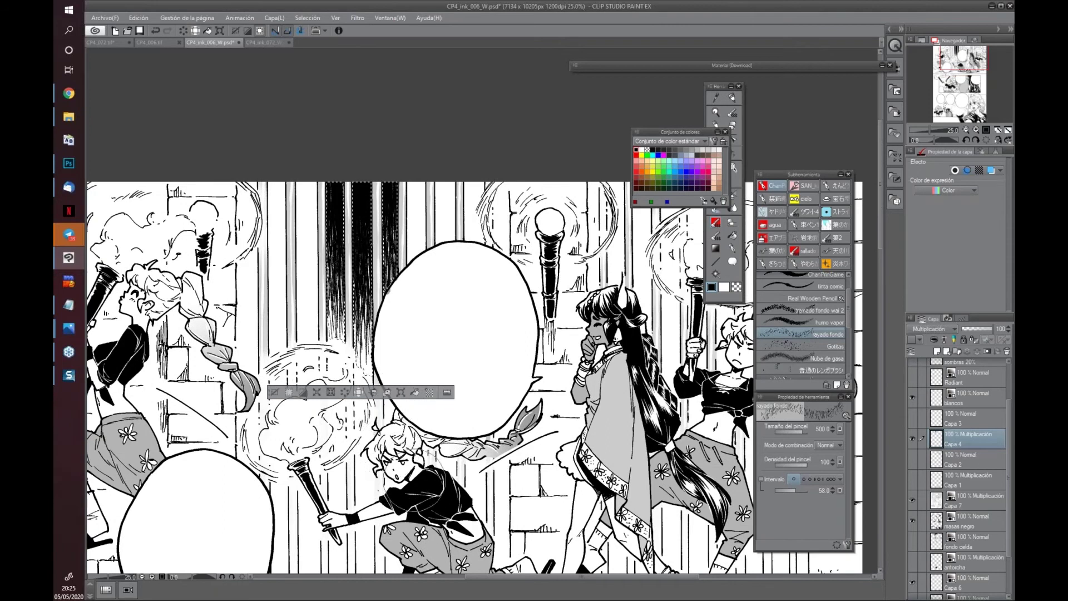
key("ctrl+d")
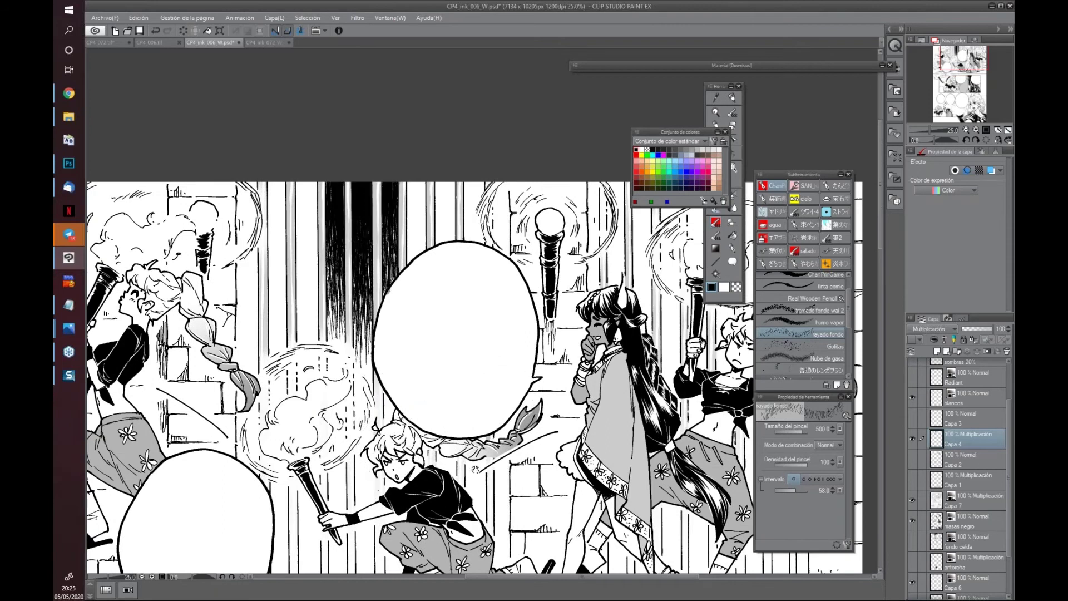
Hide the test layer Capa 4 and show the fondo celda layer with the finished cell background
scroll(455, 352, "down", 3)
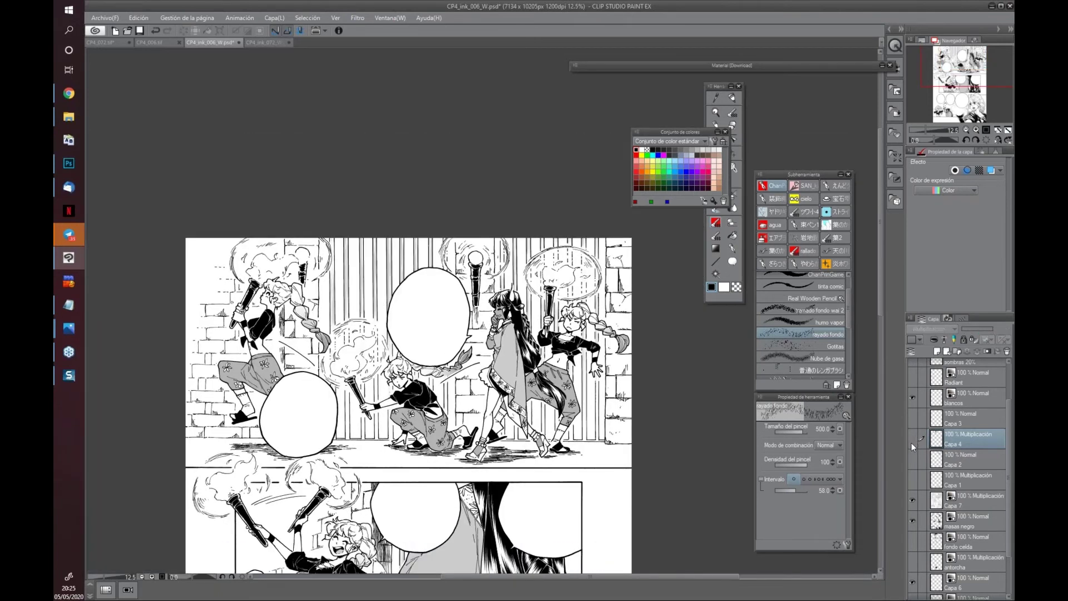
left_click(913, 439)
left_click(911, 440)
left_click_drag(660, 528, 634, 428)
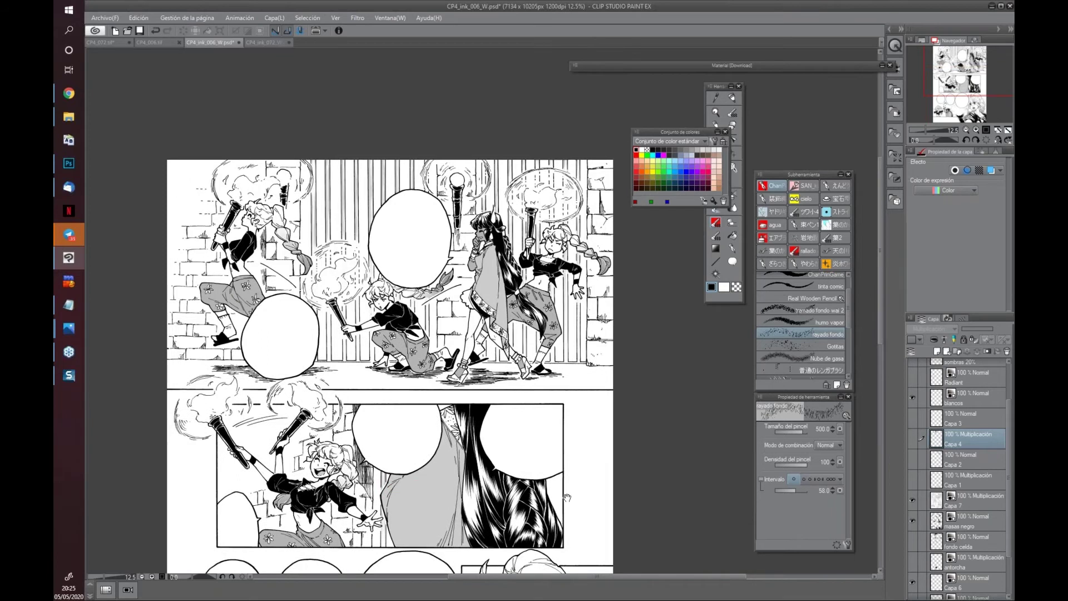
left_click_drag(566, 497, 542, 360)
scroll(927, 517, "down", 3)
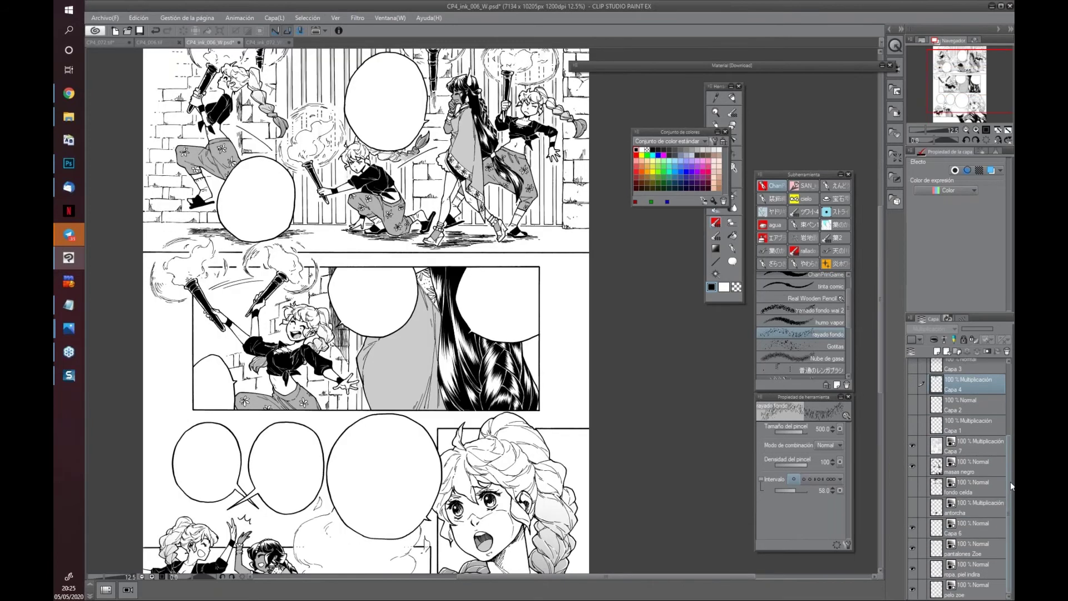
left_click(913, 488)
left_click_drag(581, 299, 579, 541)
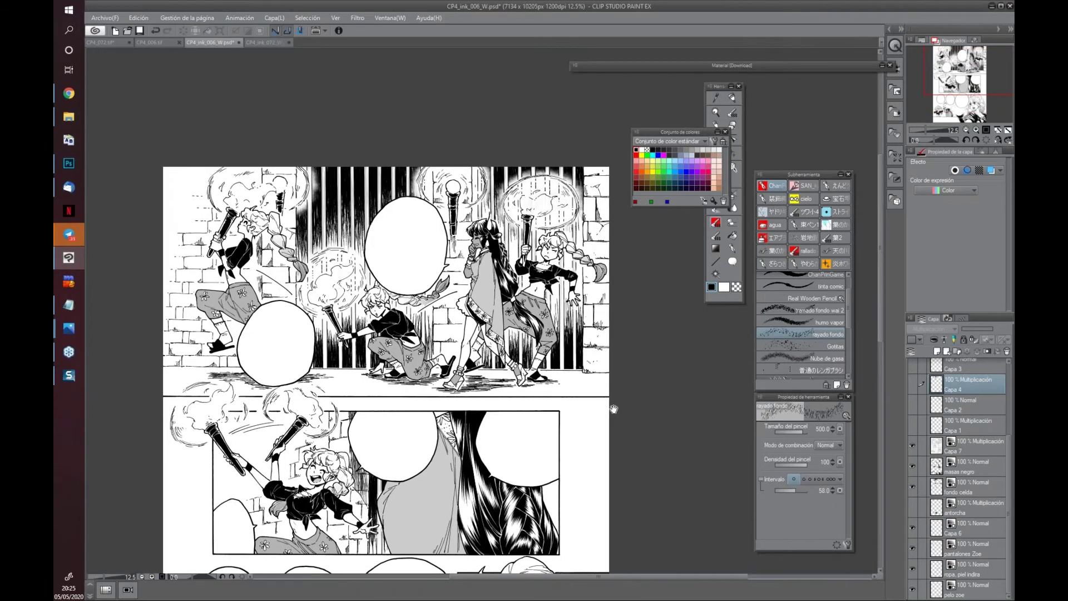
left_click_drag(610, 407, 626, 454)
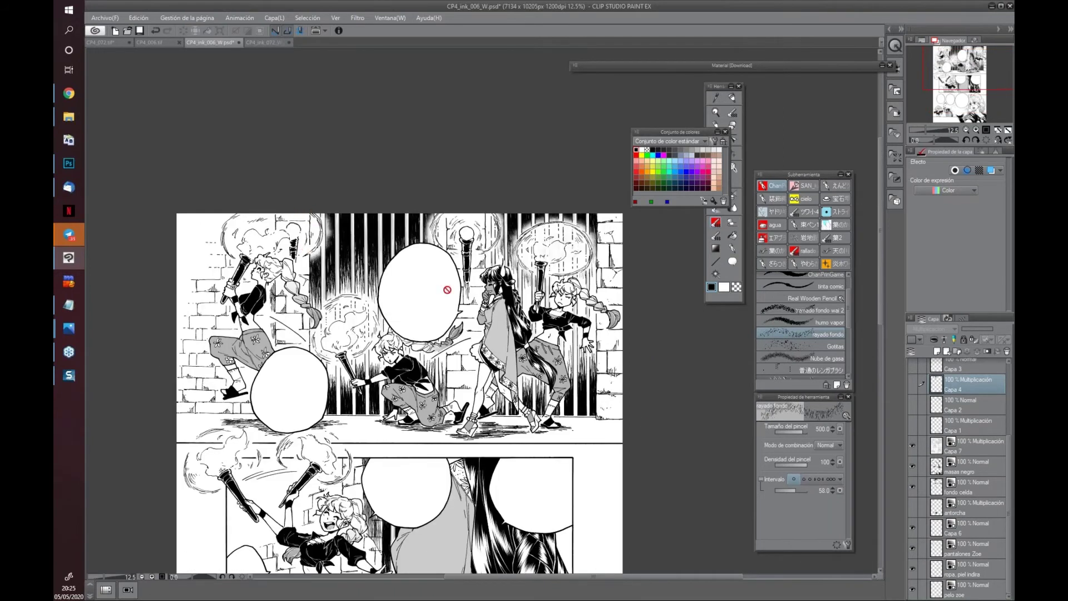
Set up the tramado fondo wai 2 brush with transparent colour at size 300 on the fondo celda layer
scroll(478, 328, "up", 2)
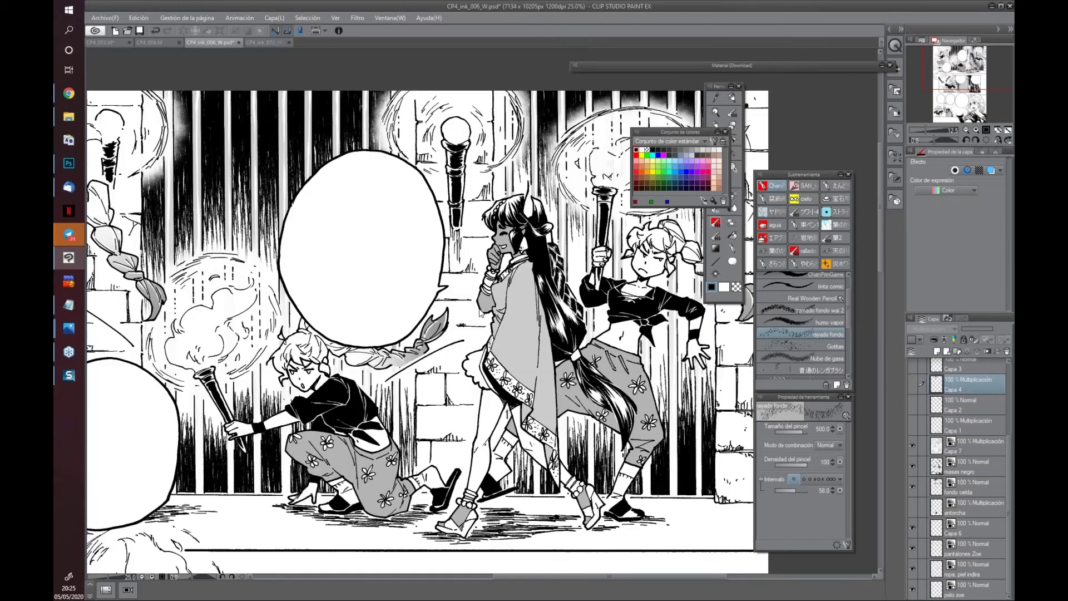
scroll(479, 312, "up", 1)
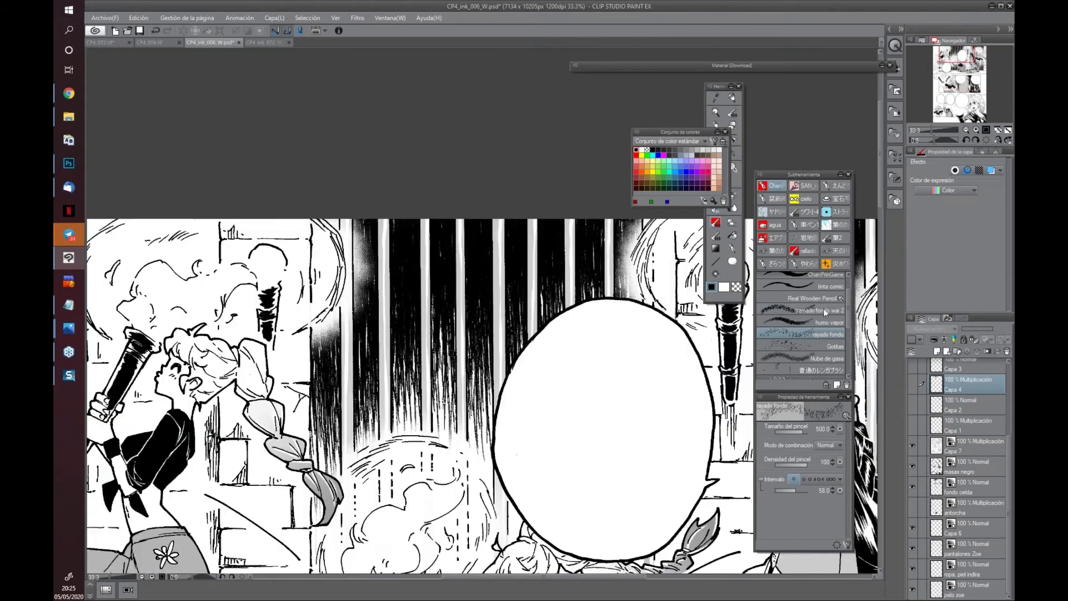
left_click(823, 310)
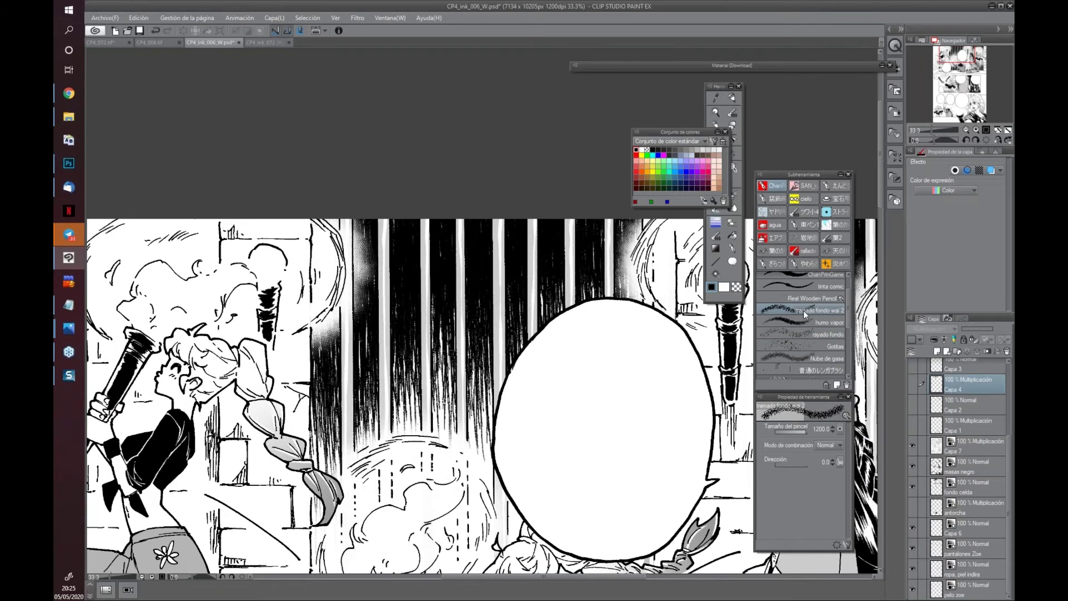
left_click_drag(616, 423, 593, 348)
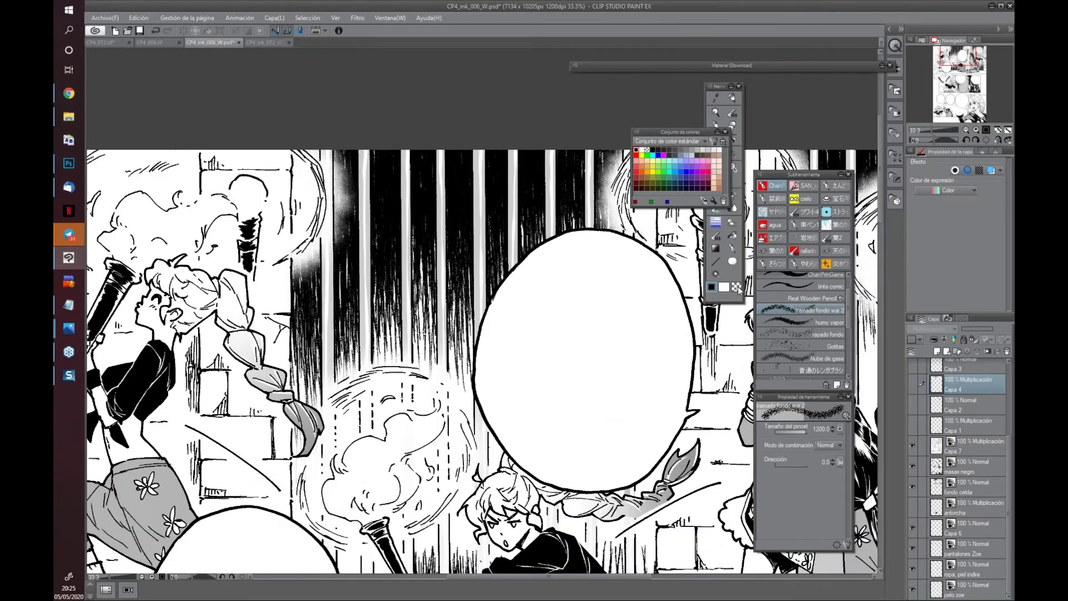
left_click(736, 287)
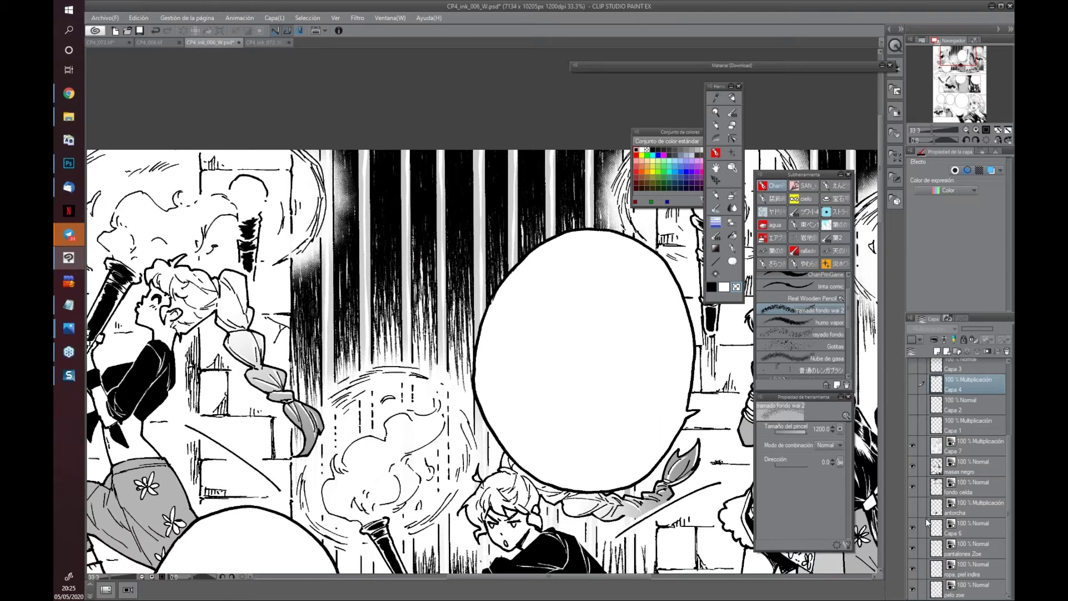
left_click(979, 495)
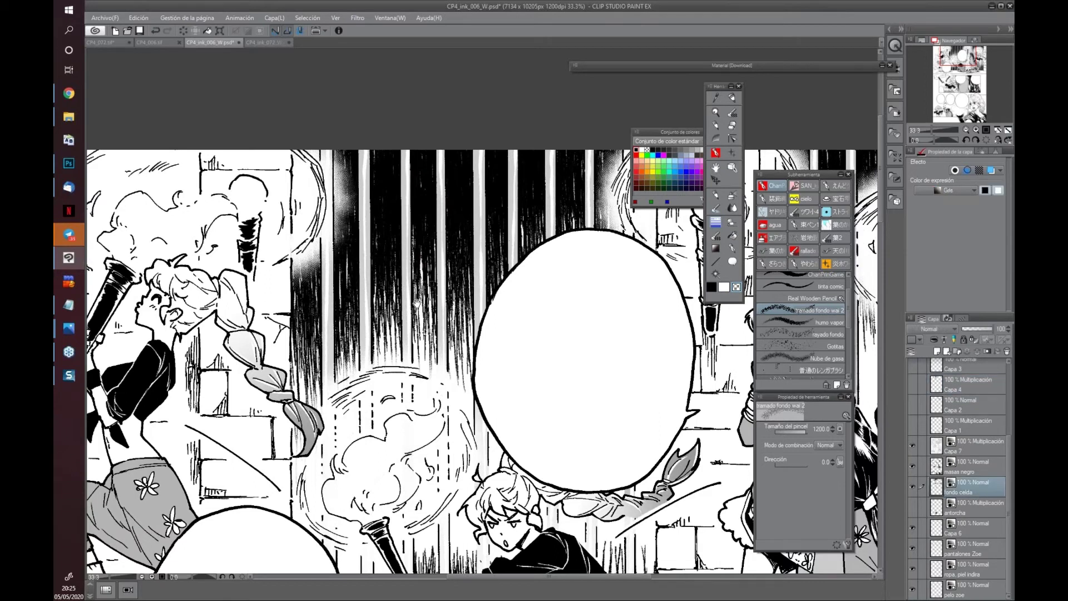
left_click_drag(417, 303, 427, 383)
key("bracketleft")
key("bracketleft")
key("bracketleft")
key("bracketleft")
key("bracketleft")
key("bracketleft")
key("bracketleft")
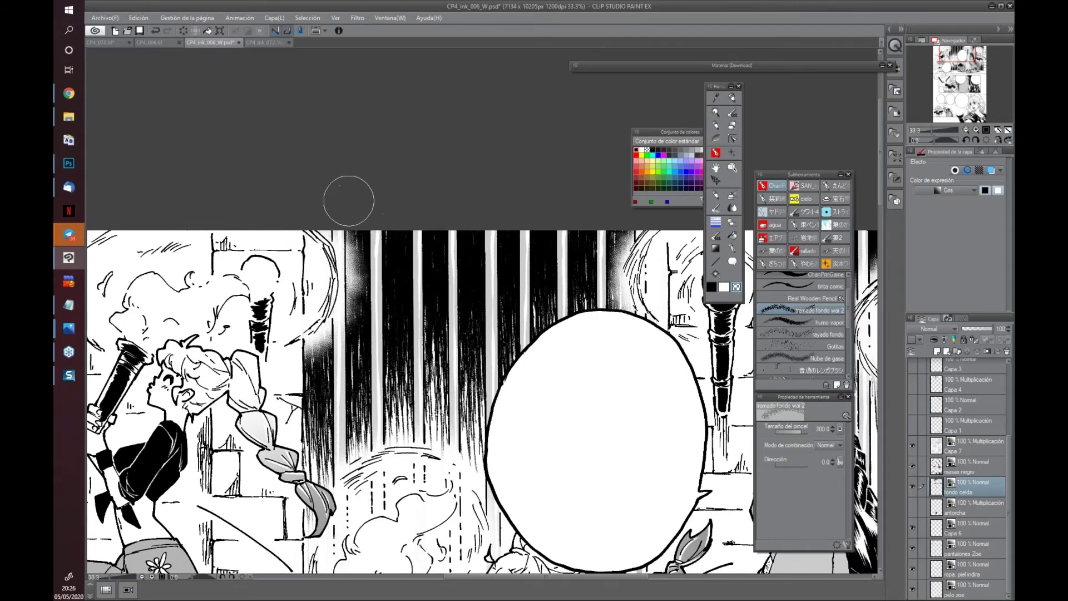
Erase the black cell hatching softly around the torch glow circles in the top panel on the fondo celda layer
mouse_move(303, 223)
left_mouse_down()
mouse_move(344, 270)
mouse_move(336, 299)
mouse_move(286, 342)
mouse_move(321, 323)
mouse_move(333, 271)
mouse_move(337, 281)
mouse_move(325, 309)
mouse_move(321, 244)
left_mouse_up()
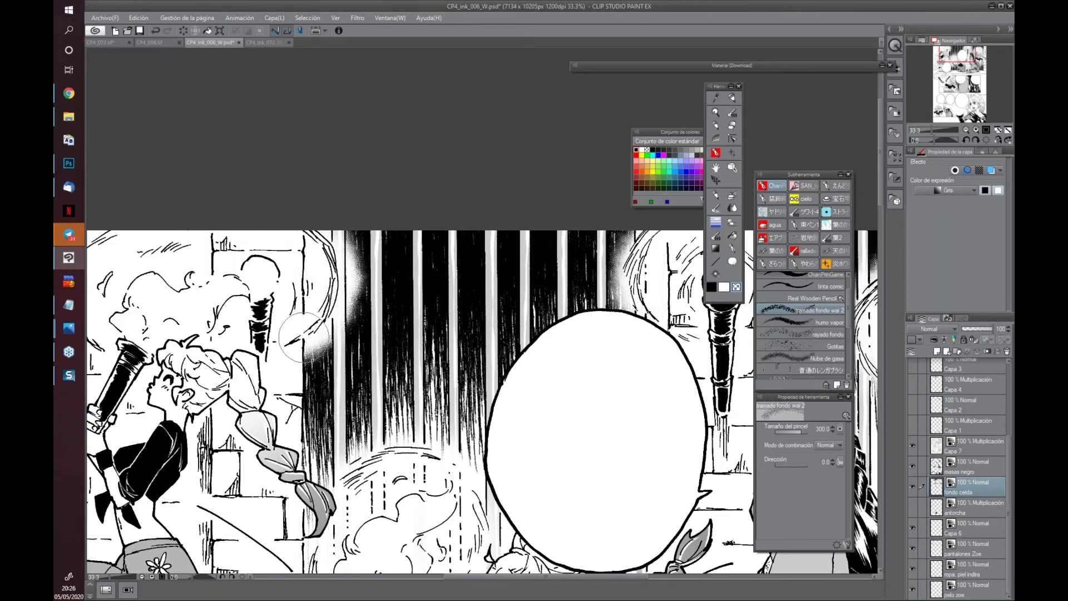
mouse_move(625, 274)
left_mouse_down()
mouse_move(501, 273)
mouse_move(509, 279)
mouse_move(529, 210)
mouse_move(549, 257)
left_mouse_up()
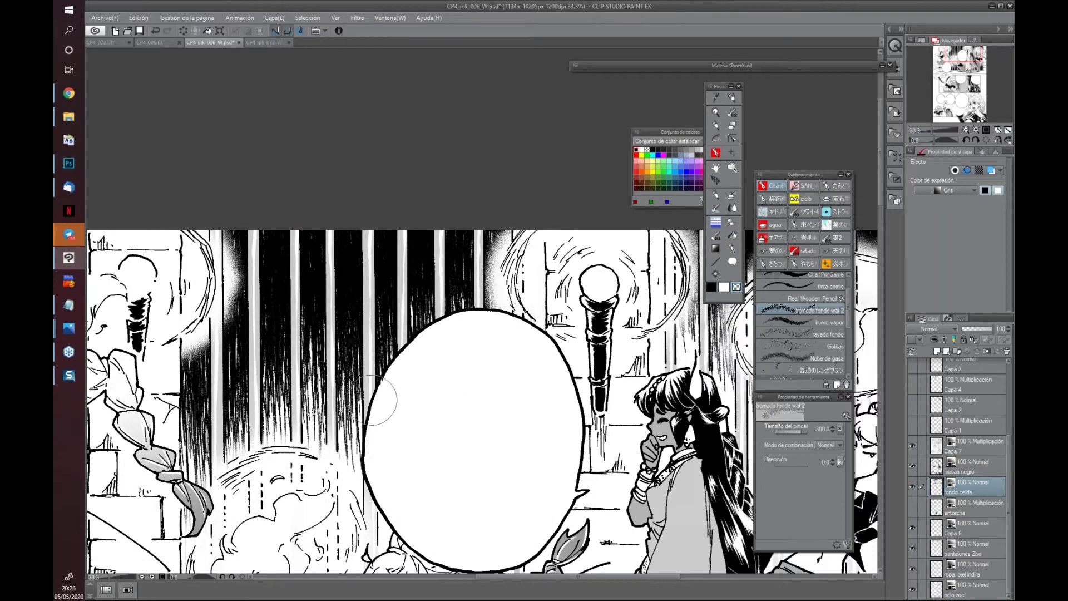
left_click_drag(408, 448, 475, 402)
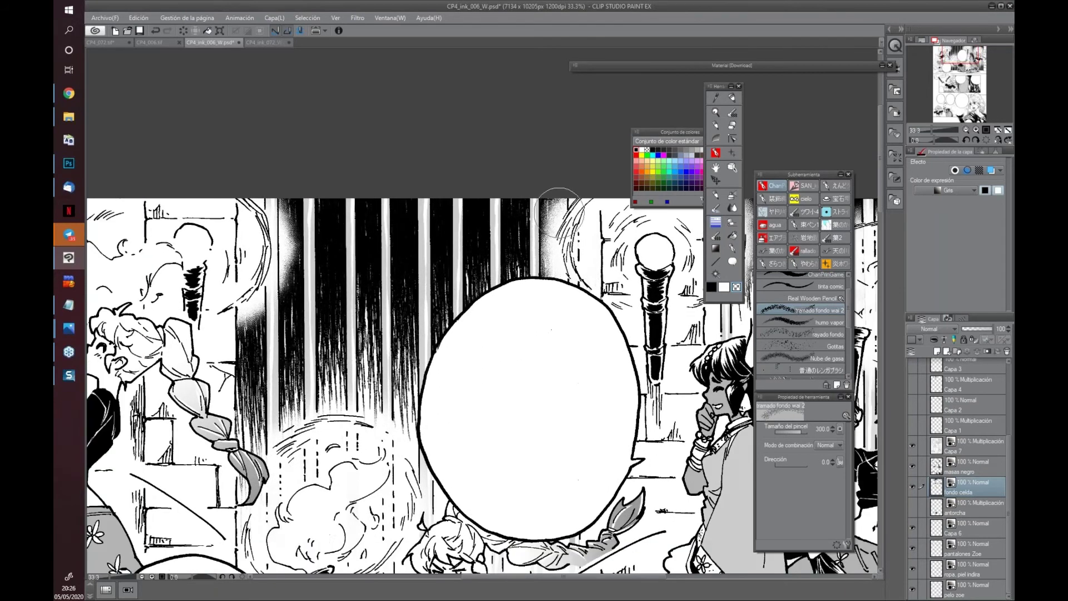
left_click_drag(544, 248, 517, 240)
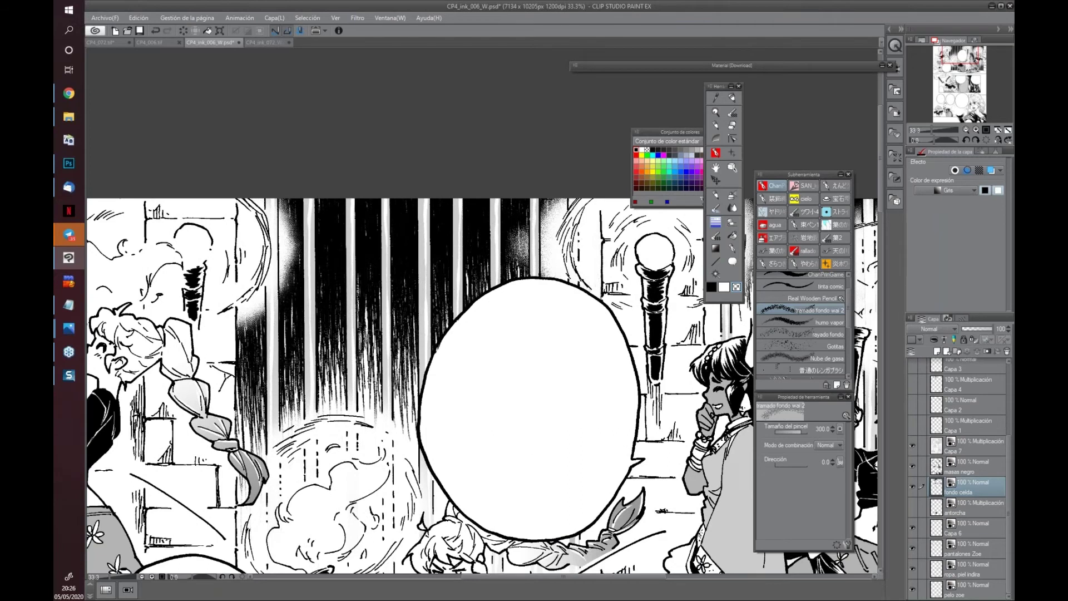
mouse_move(534, 447)
left_mouse_down()
mouse_move(303, 447)
mouse_move(258, 462)
left_mouse_up()
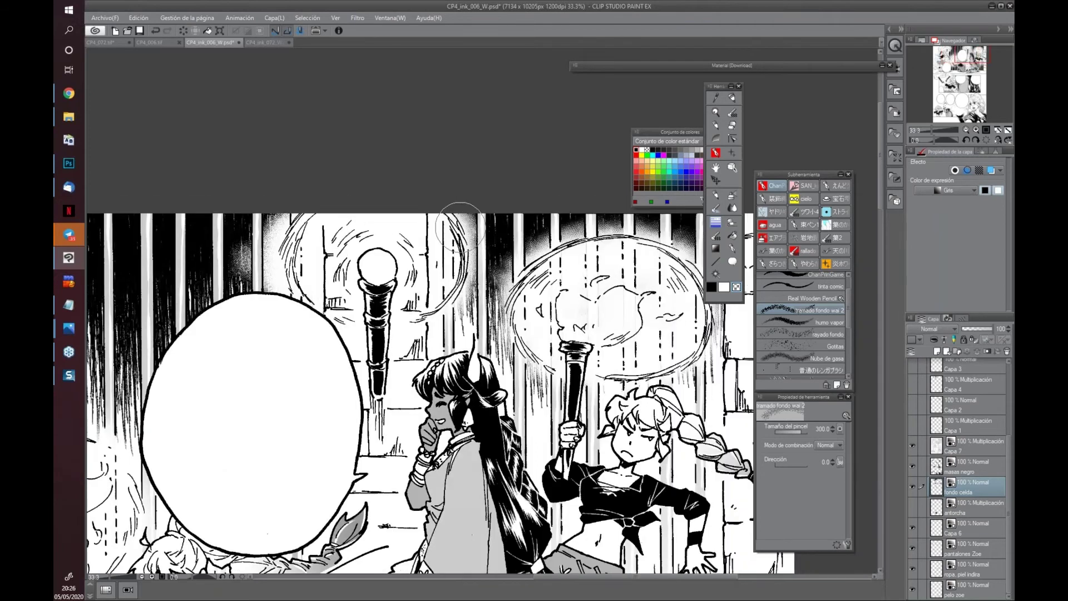
mouse_move(462, 270)
left_mouse_down()
mouse_move(612, 223)
mouse_move(640, 228)
left_mouse_up()
mouse_move(477, 385)
left_mouse_down()
mouse_move(227, 433)
mouse_move(389, 328)
mouse_move(312, 334)
left_mouse_up()
left_click_drag(148, 573, 427, 358)
Review the toned panels from the top to the bottom of the page and look through the layer list
scroll(427, 356, "down", 4)
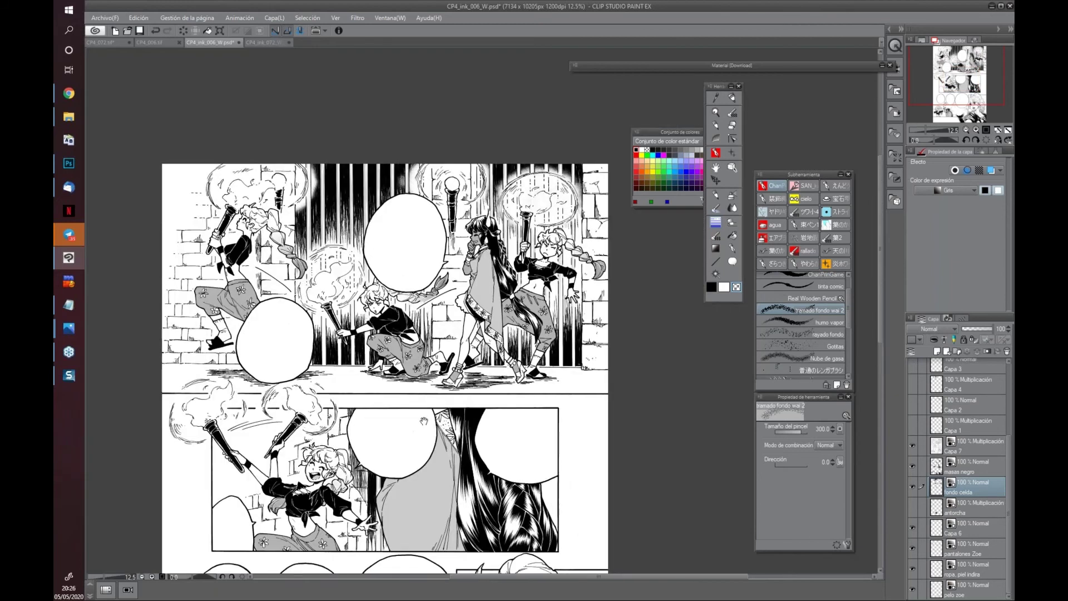
left_click_drag(424, 421, 444, 374)
left_click_drag(462, 499, 473, 460)
left_click_drag(639, 441, 615, 377)
left_click_drag(452, 509, 490, 414)
left_click_drag(474, 529, 458, 484)
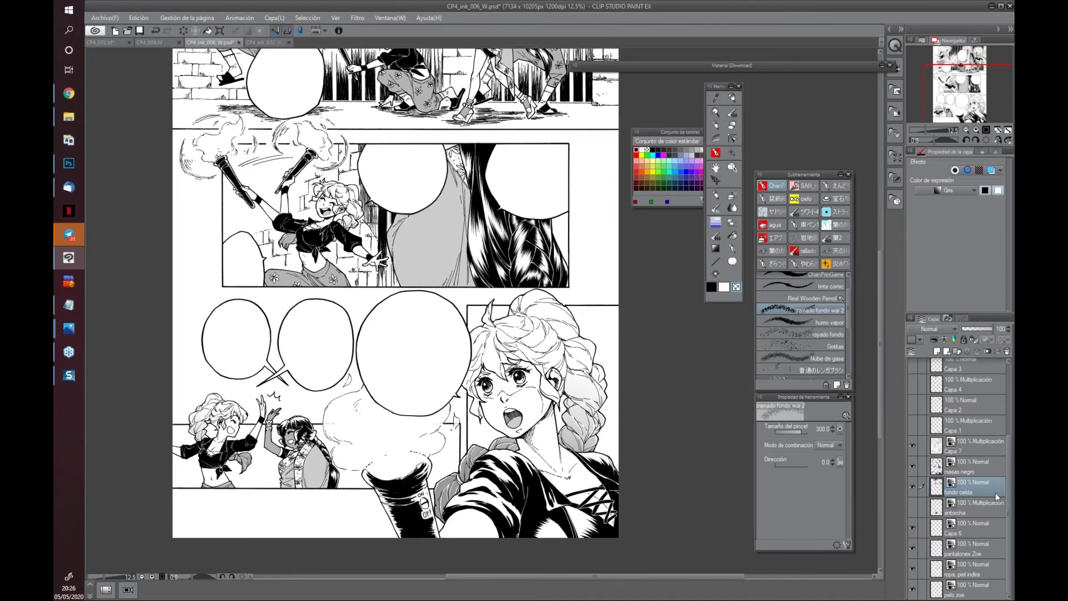
scroll(1007, 454, "up", 5)
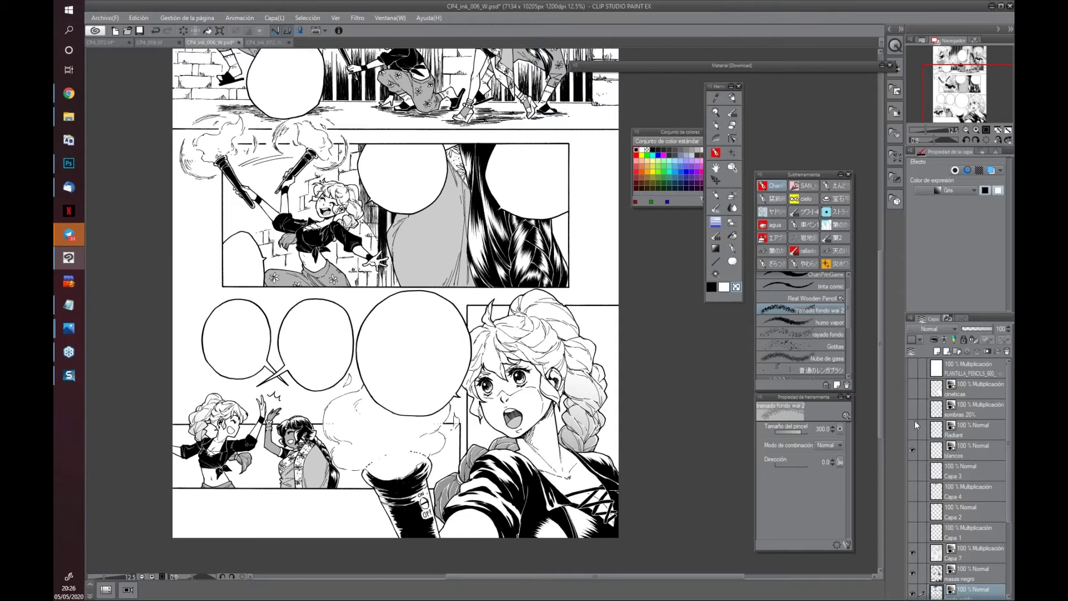
left_click_drag(637, 358, 622, 495)
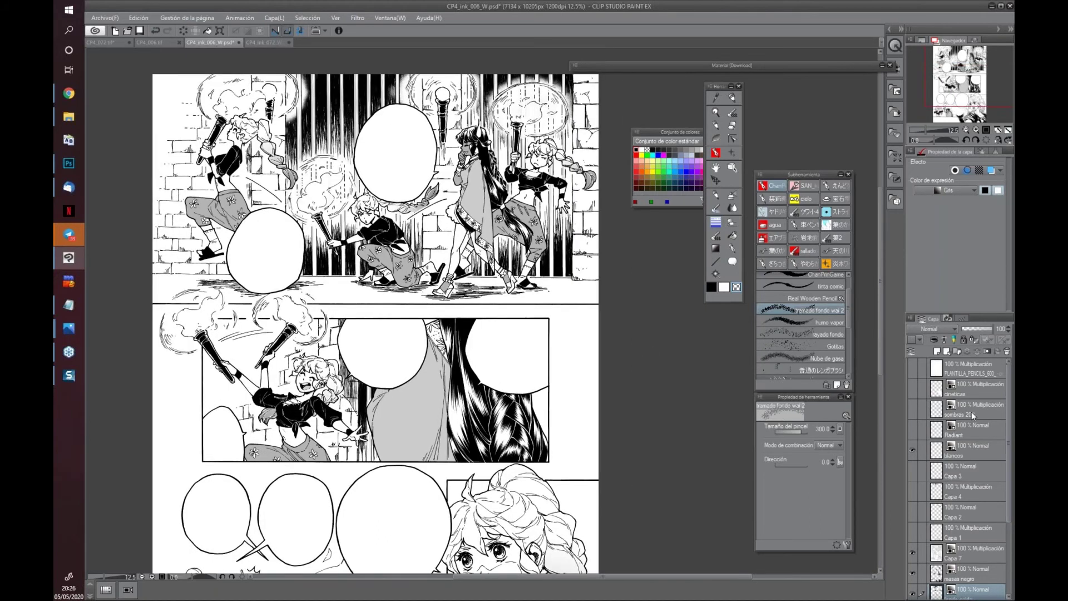
Add a new layer directly above sombras 20% and choose a light grey drawing colour for shadows
left_click(972, 415)
key("ctrl+shift+n")
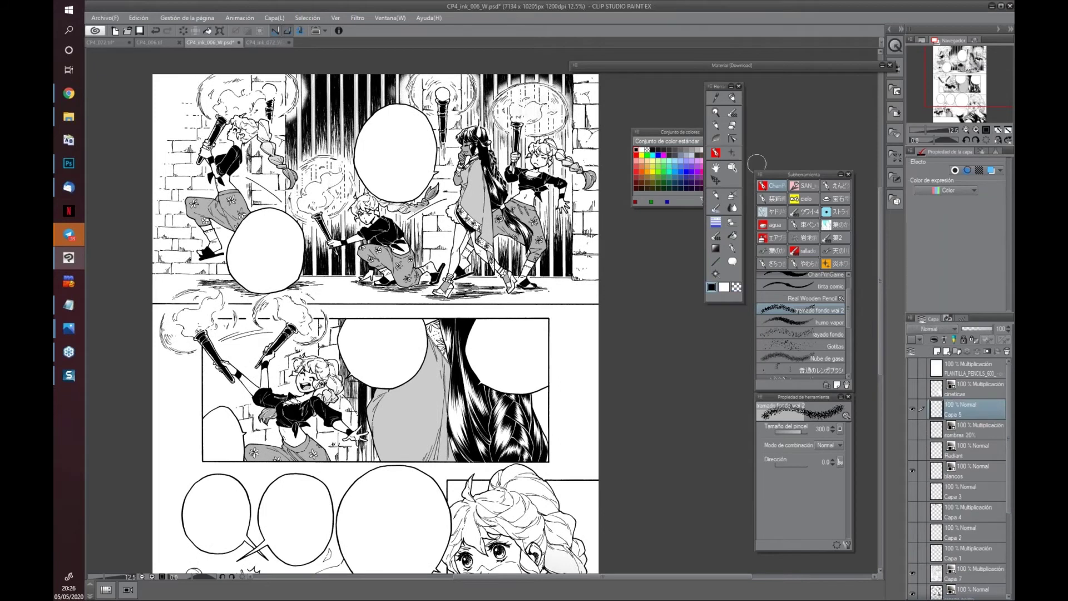
left_click(691, 133)
left_click(707, 150)
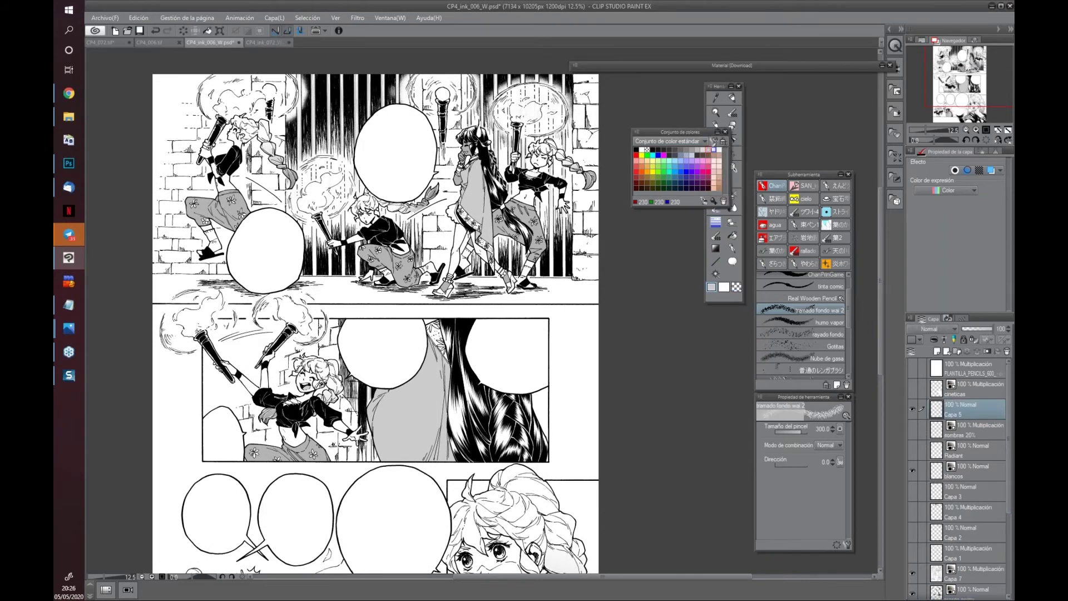
scroll(501, 251, "up", 4)
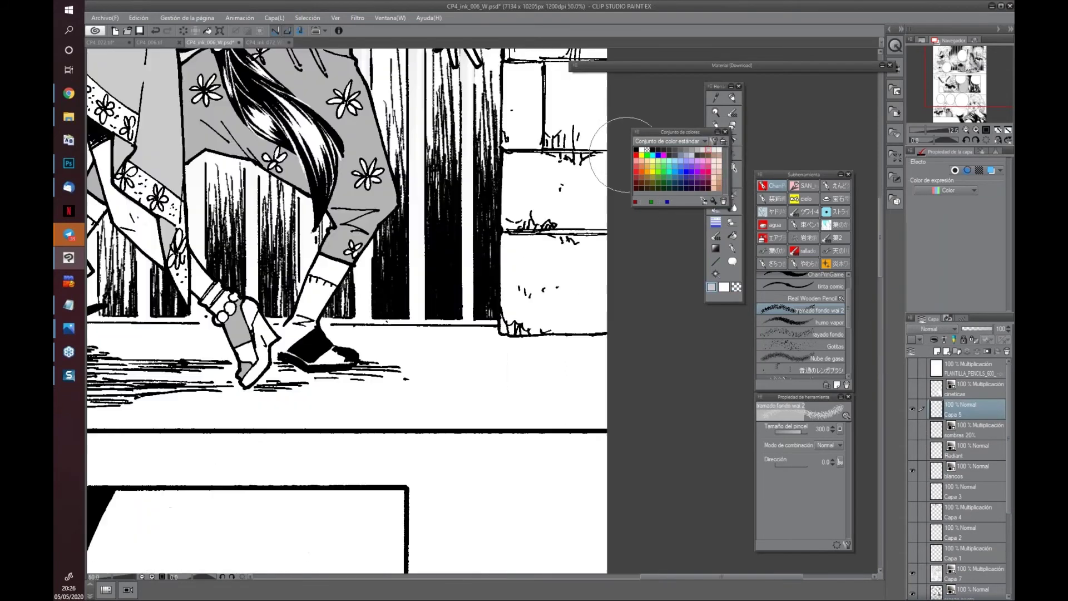
mouse_move(476, 195)
left_mouse_down()
mouse_move(456, 293)
mouse_move(478, 539)
left_mouse_up()
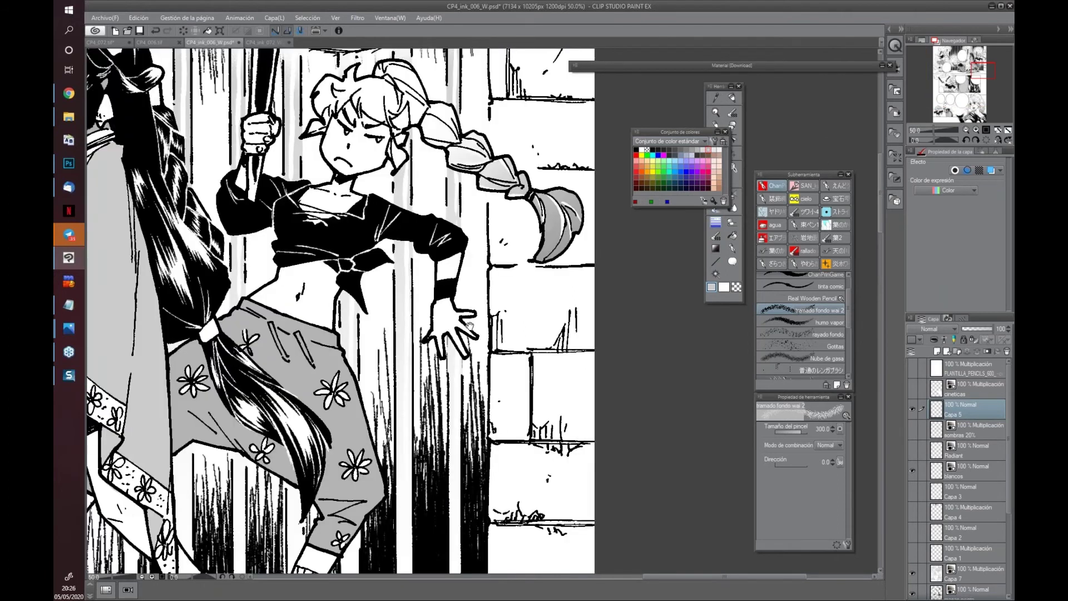
Choose the G real brush and set the new shadow layer's blend mode to Multiplicación
left_click_drag(445, 278, 399, 394)
left_click_drag(849, 316, 849, 286)
left_click(812, 290)
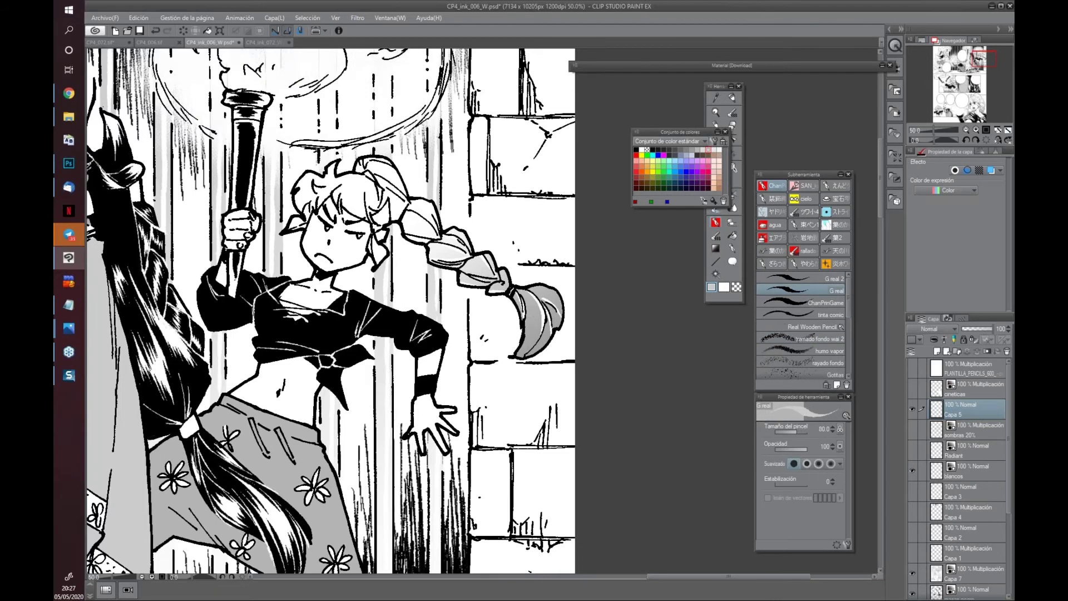
mouse_move(457, 360)
left_mouse_down()
mouse_move(546, 335)
mouse_move(453, 370)
left_mouse_up()
scroll(546, 335, "up", 3)
left_click(933, 329)
left_click(927, 356)
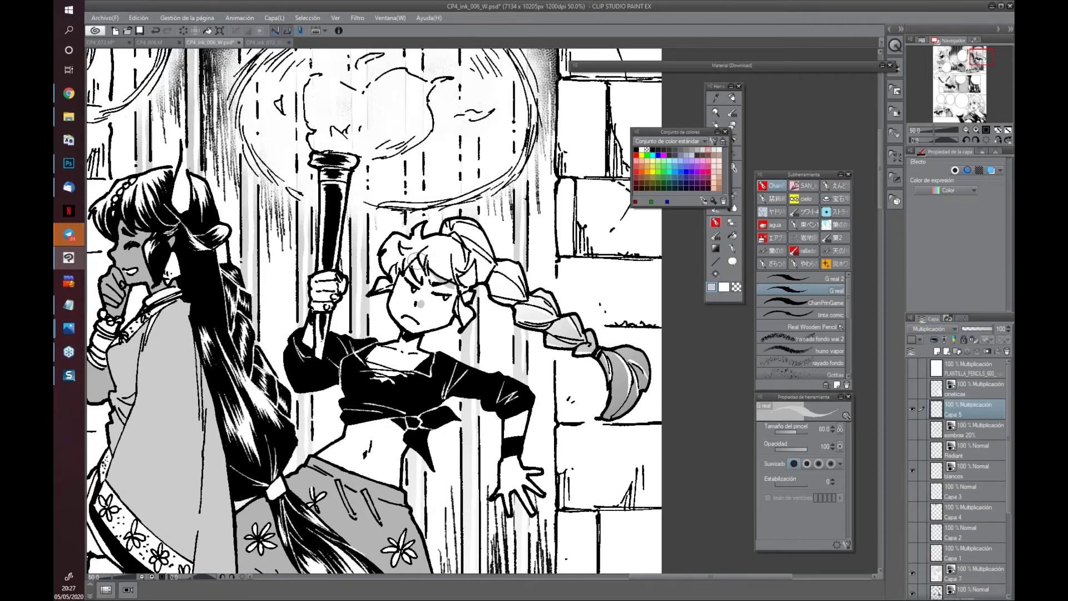
Paint light grey shadows with G real at size 80 along the upper wall bricks beside the torch-bearing girl
left_click_drag(536, 448, 584, 390)
scroll(443, 405, "up", 2)
left_click_drag(443, 405, 394, 383)
left_click_drag(475, 253, 518, 254)
left_click_drag(428, 256, 470, 254)
left_click_drag(442, 332, 525, 333)
left_click_drag(492, 402, 526, 404)
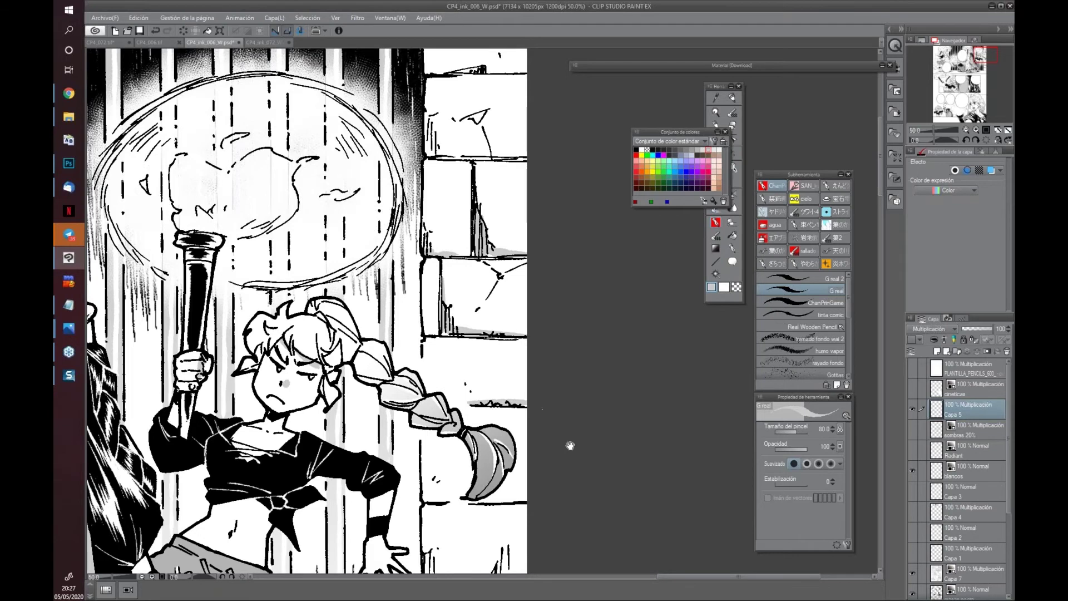
Paint light grey shadows under the lower wall bricks, continuing down to the base of the wall
left_click_drag(570, 445, 617, 306)
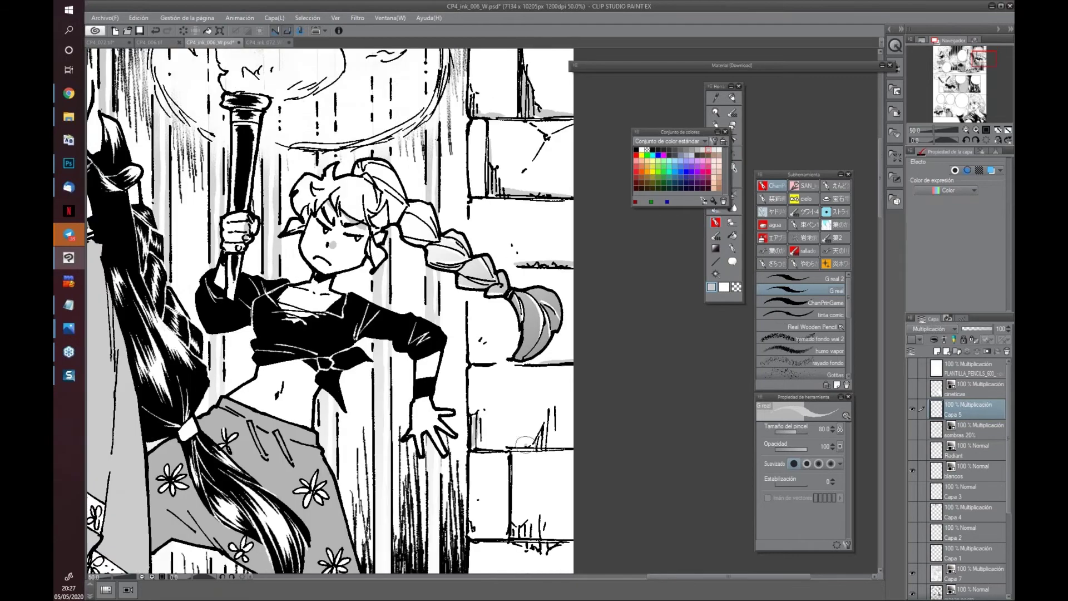
mouse_move(566, 482)
left_mouse_down()
mouse_move(581, 464)
mouse_move(591, 367)
left_mouse_up()
left_click_drag(539, 341, 537, 418)
left_click_drag(579, 463, 596, 379)
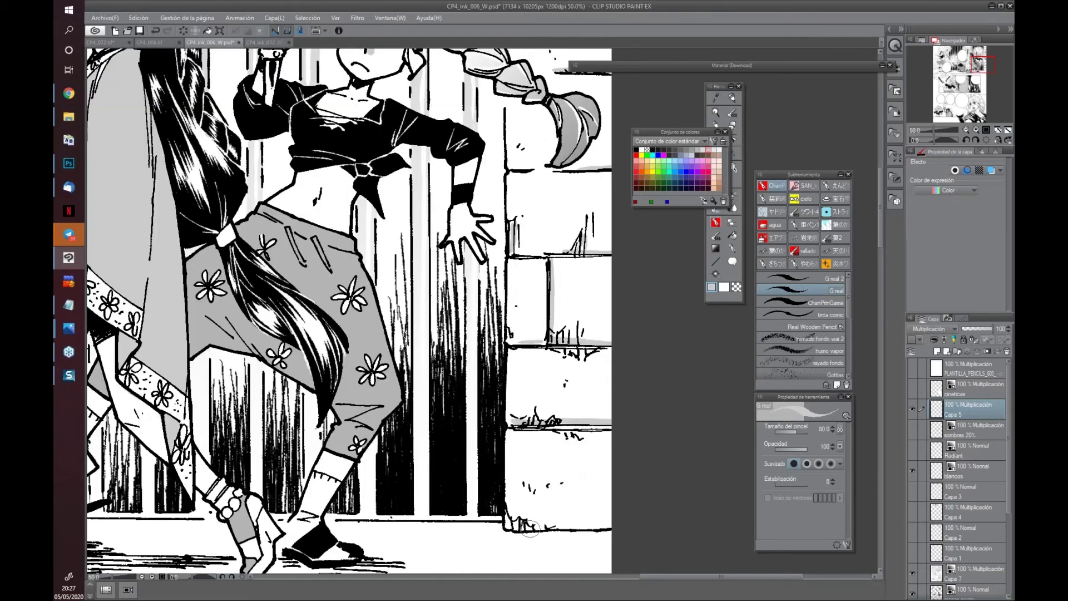
left_click_drag(512, 528, 611, 526)
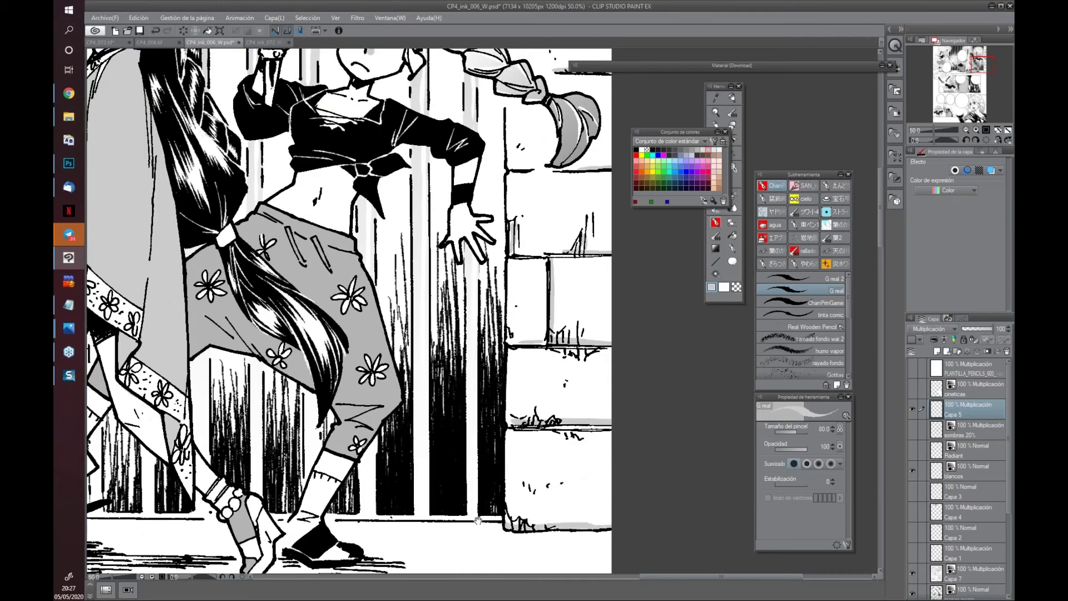
Paint light grey shadows on the floor around the feet and along the horned girl's skirt hem
mouse_move(378, 540)
left_mouse_down()
mouse_move(459, 467)
mouse_move(645, 436)
left_mouse_up()
mouse_move(548, 445)
left_mouse_down()
mouse_move(680, 446)
mouse_move(559, 449)
mouse_move(567, 446)
mouse_move(527, 452)
mouse_move(515, 466)
mouse_move(486, 456)
mouse_move(425, 462)
mouse_move(434, 425)
mouse_move(419, 441)
mouse_move(452, 446)
mouse_move(424, 446)
left_mouse_up()
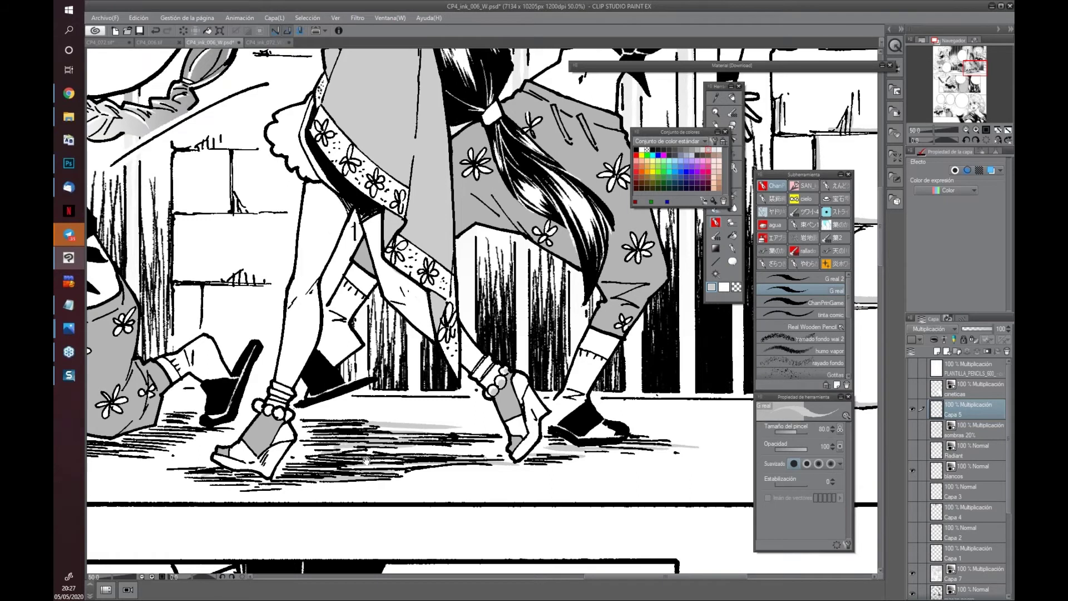
left_click_drag(262, 410, 321, 410)
left_click_drag(403, 374, 345, 466)
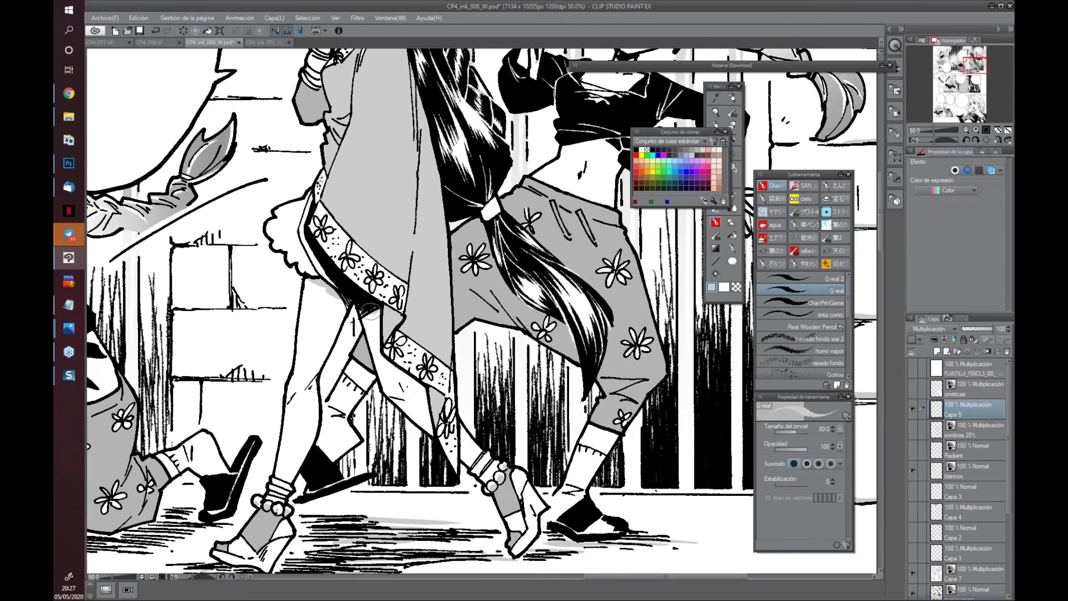
left_click_drag(394, 316, 396, 334)
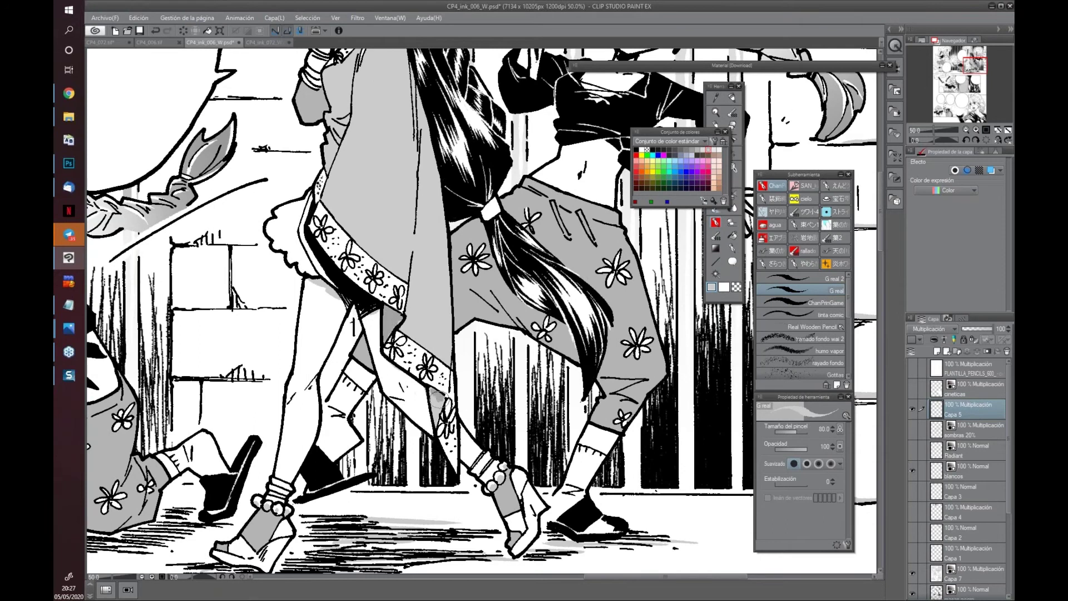
mouse_move(433, 404)
left_mouse_down()
mouse_move(438, 473)
mouse_move(520, 466)
mouse_move(426, 472)
mouse_move(439, 454)
left_mouse_up()
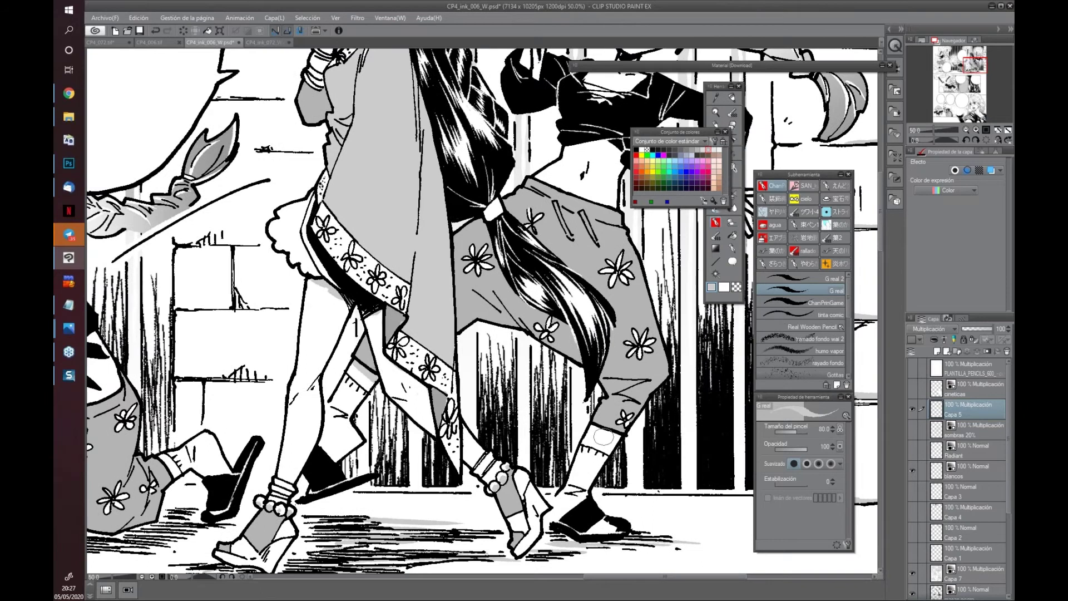
Paint light grey fold shadows on the torch-bearing girl's flowered trousers
left_click_drag(609, 340, 491, 453)
mouse_move(364, 389)
left_mouse_down()
mouse_move(348, 409)
mouse_move(364, 429)
left_mouse_up()
mouse_move(411, 384)
left_mouse_down()
mouse_move(421, 432)
mouse_move(401, 416)
left_mouse_up()
mouse_move(495, 493)
left_mouse_down()
mouse_move(525, 492)
mouse_move(496, 496)
mouse_move(535, 478)
left_mouse_up()
left_click_drag(488, 507, 533, 518)
left_click_drag(499, 354, 412, 470)
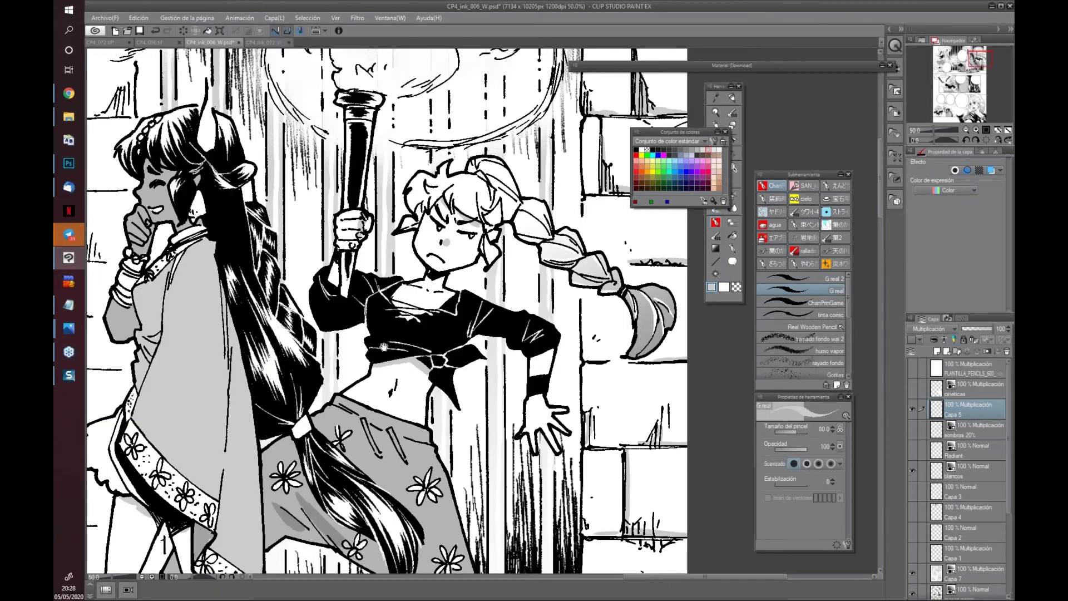
Shade the wall behind the horned girl, the round torch head and its surrounding glow lines in light grey, redoing the first torch-head stroke
mouse_move(380, 349)
left_mouse_down()
mouse_move(321, 381)
mouse_move(605, 384)
mouse_move(641, 407)
left_mouse_up()
left_click_drag(373, 320, 420, 322)
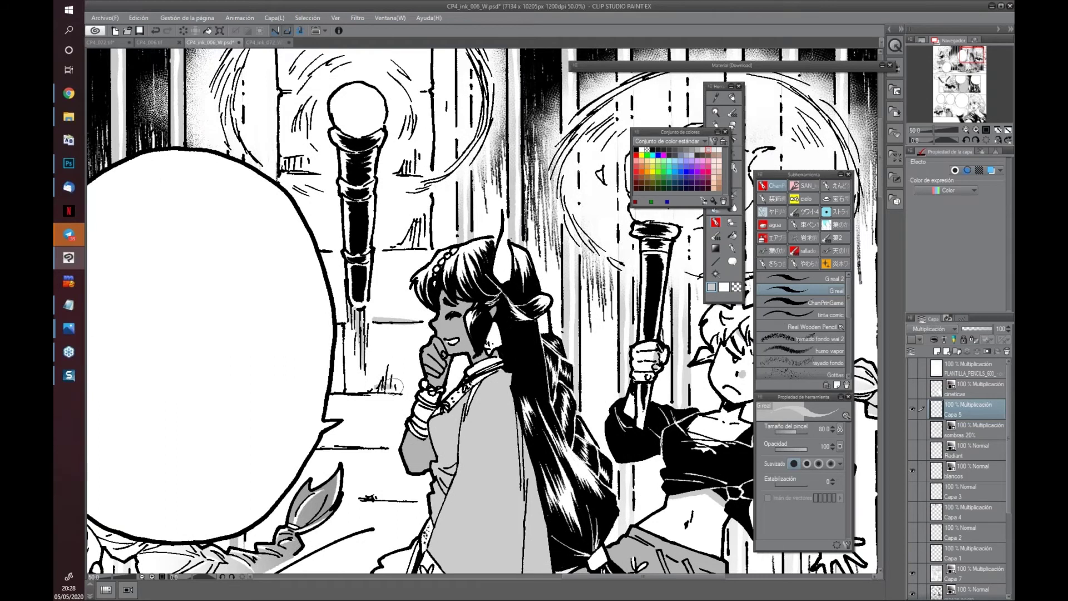
scroll(421, 243, "up", 3)
mouse_move(341, 192)
left_mouse_down()
mouse_move(341, 216)
mouse_move(358, 206)
mouse_move(340, 210)
mouse_move(365, 226)
left_mouse_up()
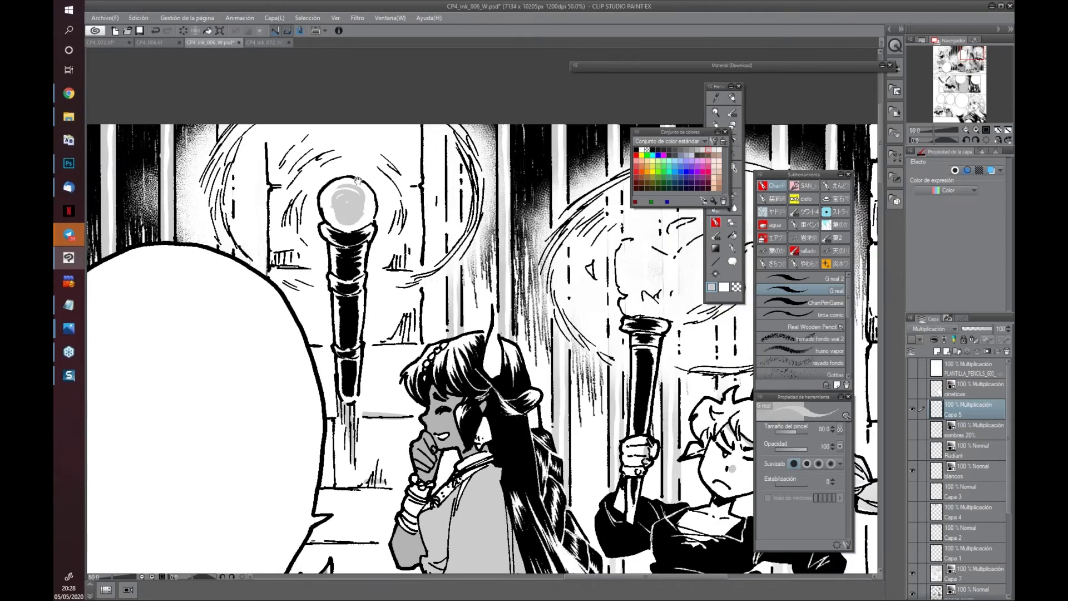
key("ctrl+z")
mouse_move(352, 184)
left_mouse_down()
mouse_move(339, 202)
mouse_move(348, 207)
mouse_move(338, 201)
left_mouse_up()
mouse_move(322, 158)
left_mouse_down()
mouse_move(294, 168)
mouse_move(301, 244)
left_mouse_up()
mouse_move(393, 167)
left_mouse_down()
mouse_move(409, 220)
mouse_move(387, 230)
left_mouse_up()
mouse_move(245, 118)
left_mouse_down()
mouse_move(215, 178)
mouse_move(217, 239)
mouse_move(233, 245)
left_mouse_up()
mouse_move(445, 124)
left_mouse_down()
mouse_move(485, 192)
mouse_move(461, 161)
mouse_move(477, 245)
mouse_move(435, 254)
left_mouse_up()
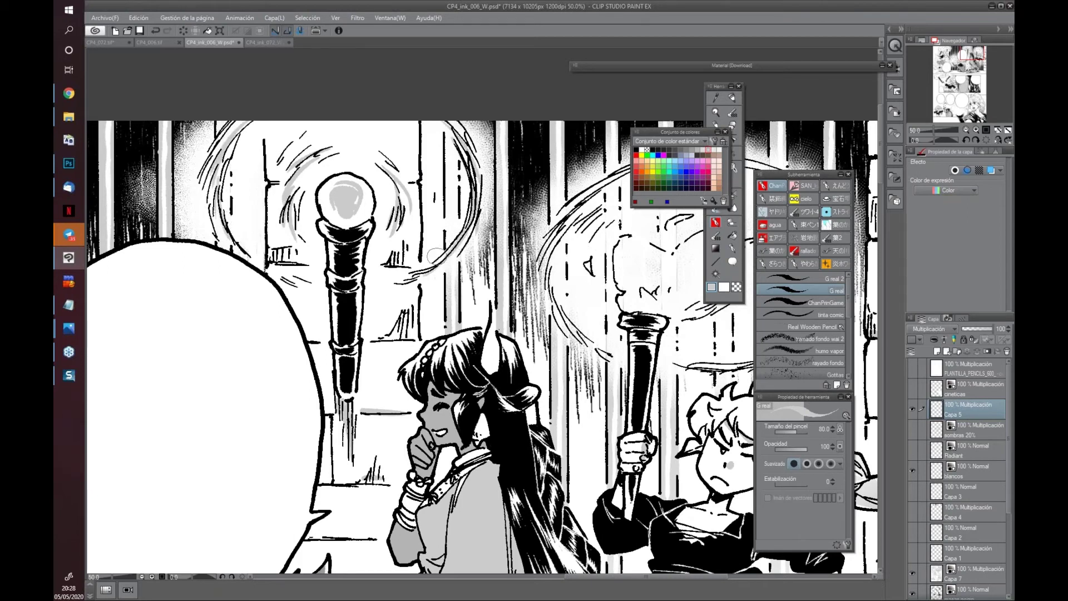
Hide the hand-painted shadow layer Capa 5 and show the sombras 20% layer
scroll(688, 467, "down", 1)
scroll(688, 468, "down", 1)
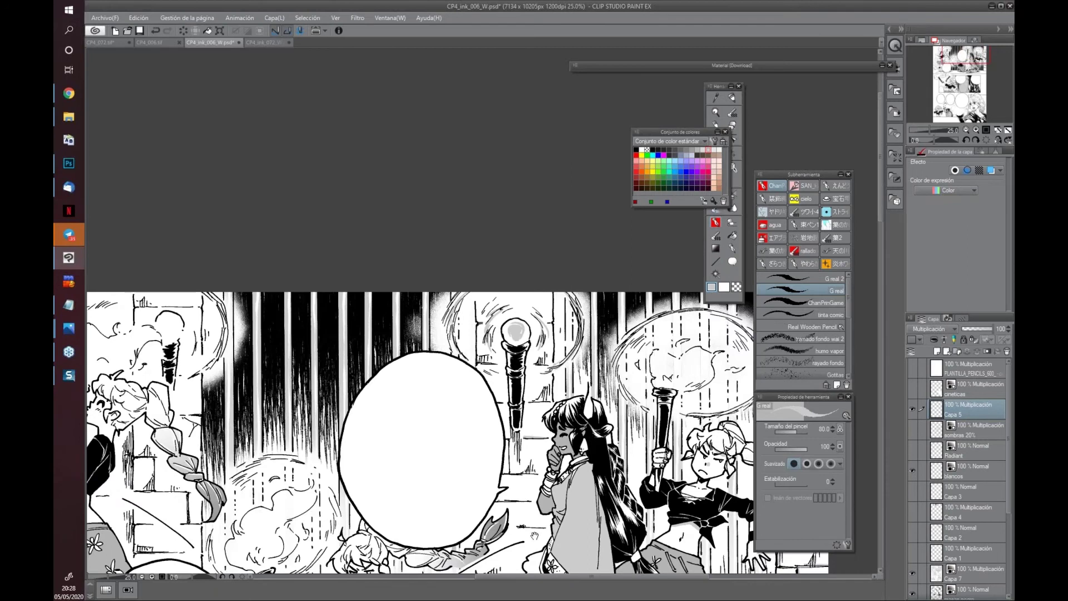
mouse_move(556, 573)
left_mouse_down()
mouse_move(600, 415)
mouse_move(490, 391)
mouse_move(296, 454)
left_mouse_up()
left_click(912, 412)
left_click(912, 427)
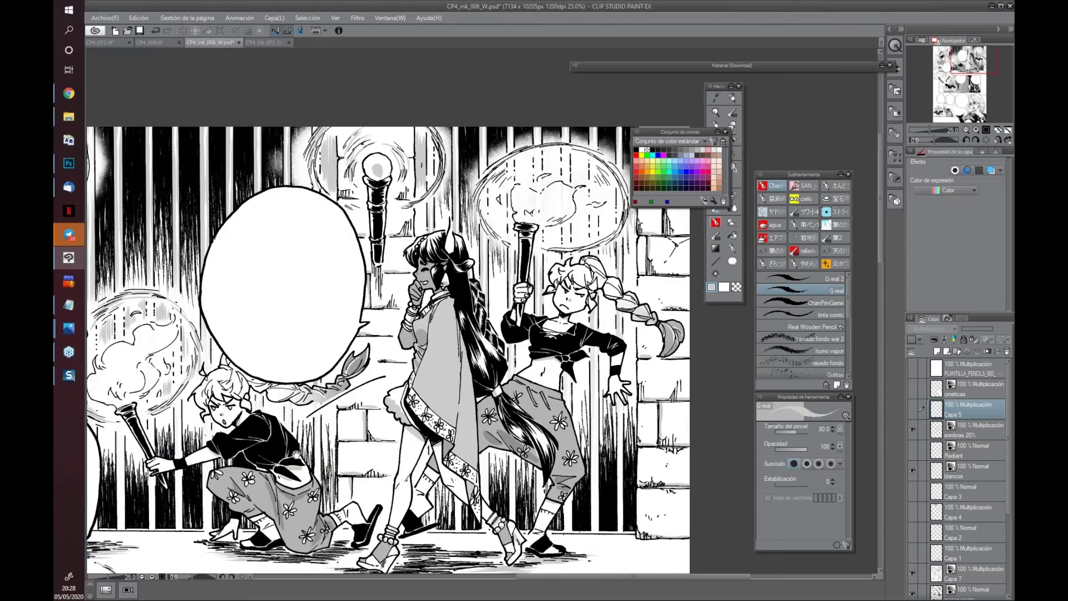
Examine the sombras 20% shadows on walls, clothing and skin through the panels from the top to the bottom of the page
left_click_drag(165, 451, 515, 384)
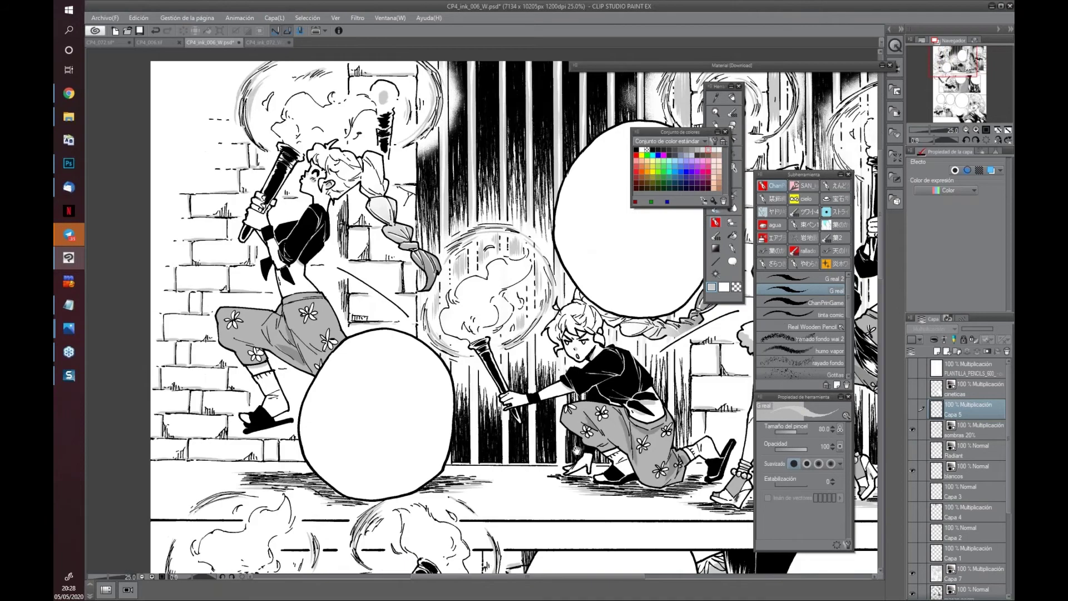
left_click_drag(548, 472, 526, 173)
left_click_drag(690, 518, 442, 366)
left_click_drag(564, 426, 569, 427)
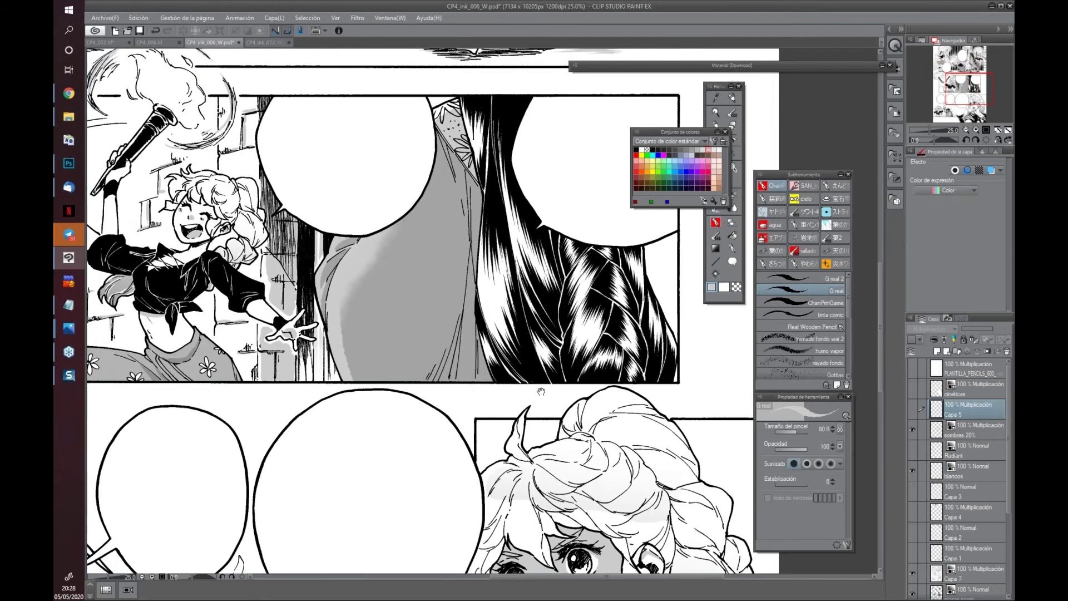
left_click_drag(396, 300, 439, 387)
scroll(453, 350, "up", 1)
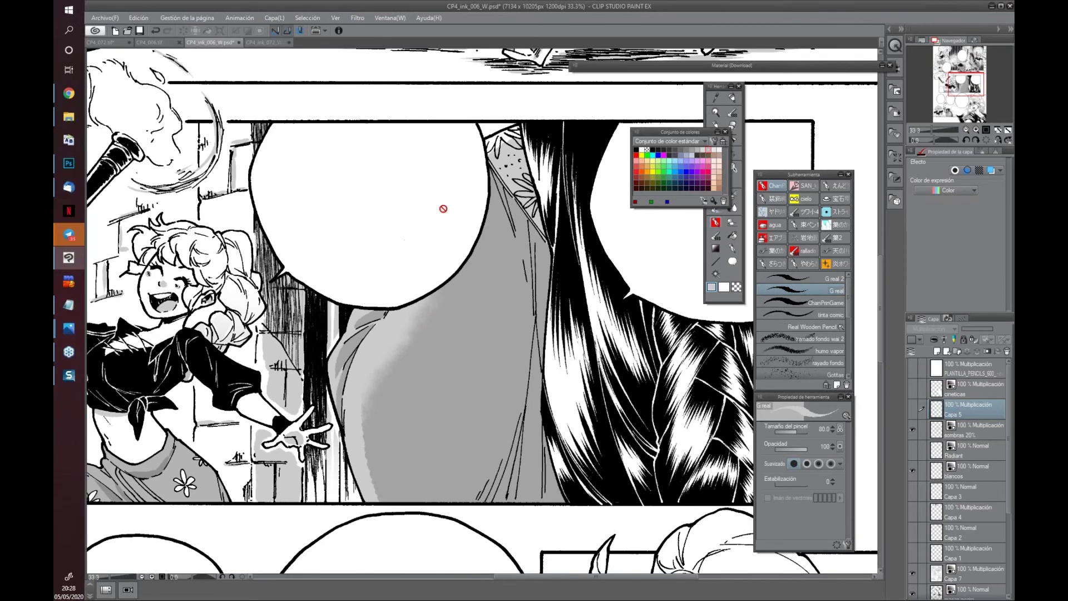
left_click_drag(410, 143, 494, 483)
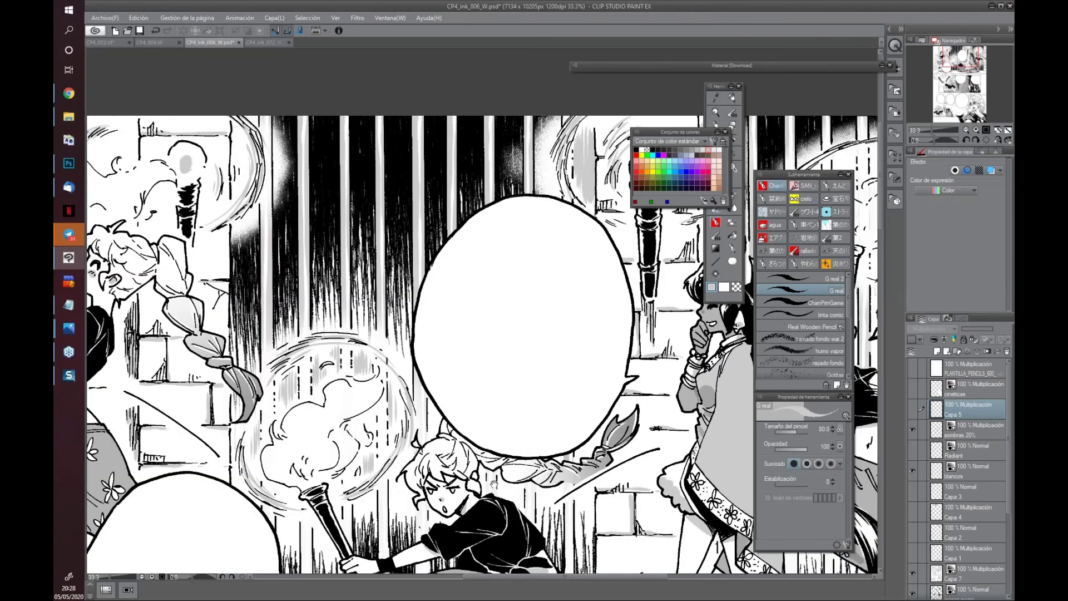
scroll(493, 483, "down", 10)
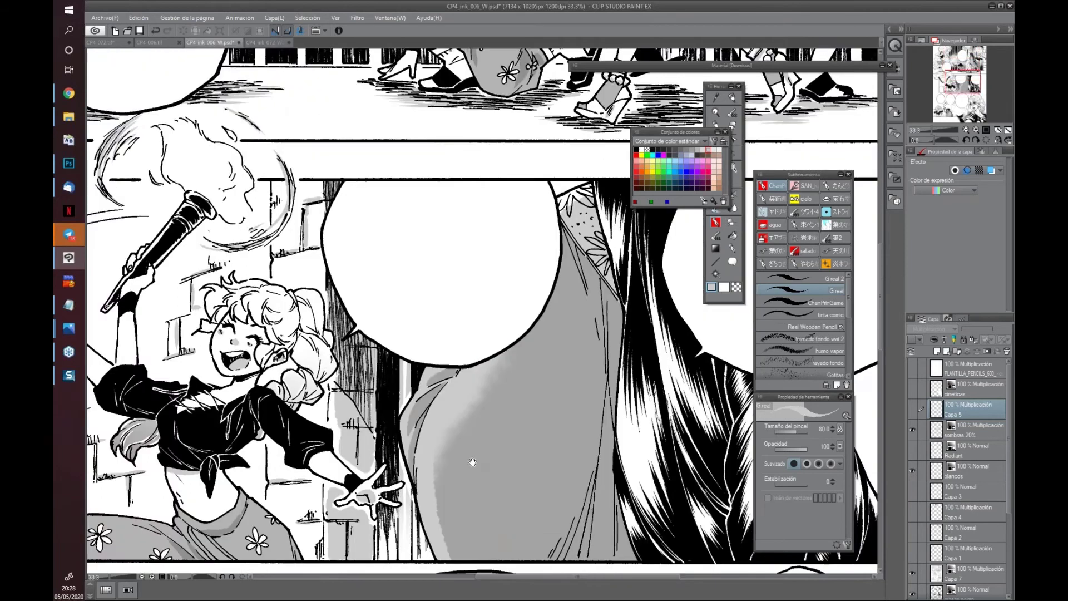
left_click_drag(472, 462, 383, 374)
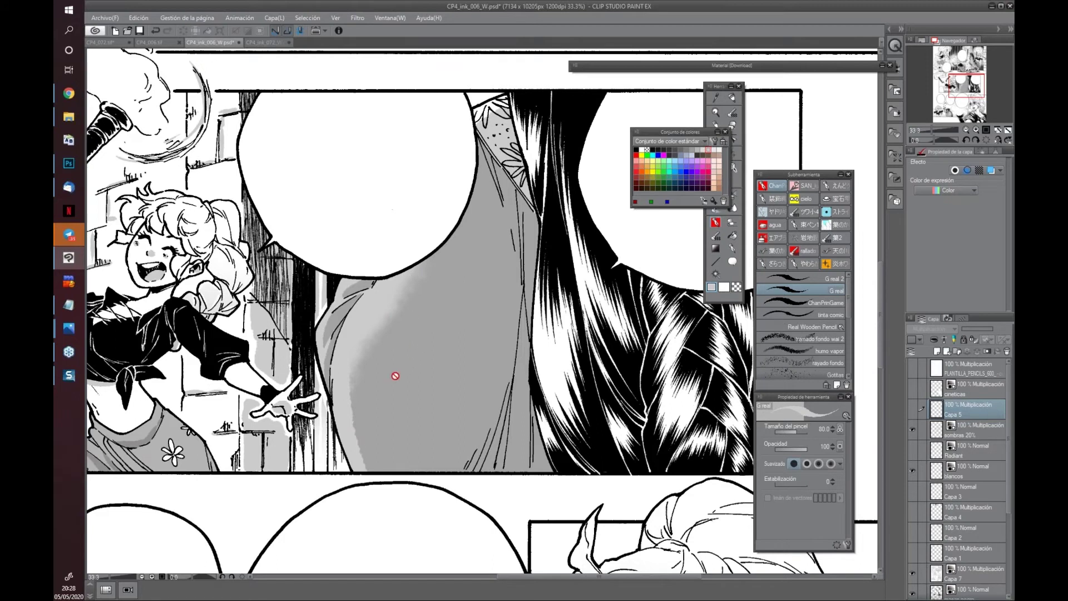
mouse_move(360, 454)
left_mouse_down()
mouse_move(377, 437)
mouse_move(352, 448)
mouse_move(484, 360)
mouse_move(495, 282)
mouse_move(429, 376)
mouse_move(386, 354)
left_mouse_up()
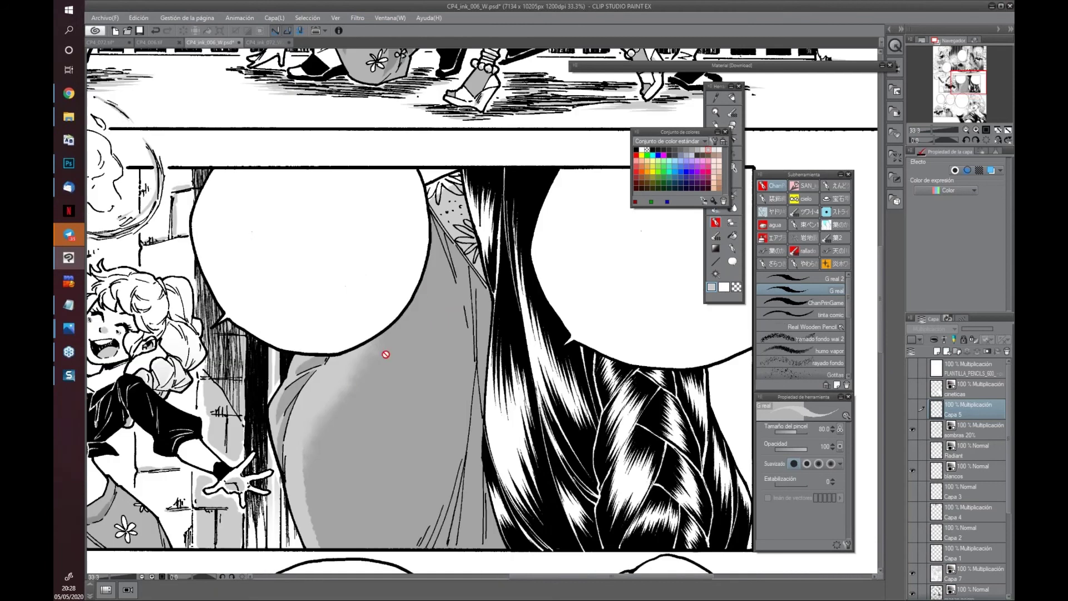
left_click_drag(410, 508, 419, 353)
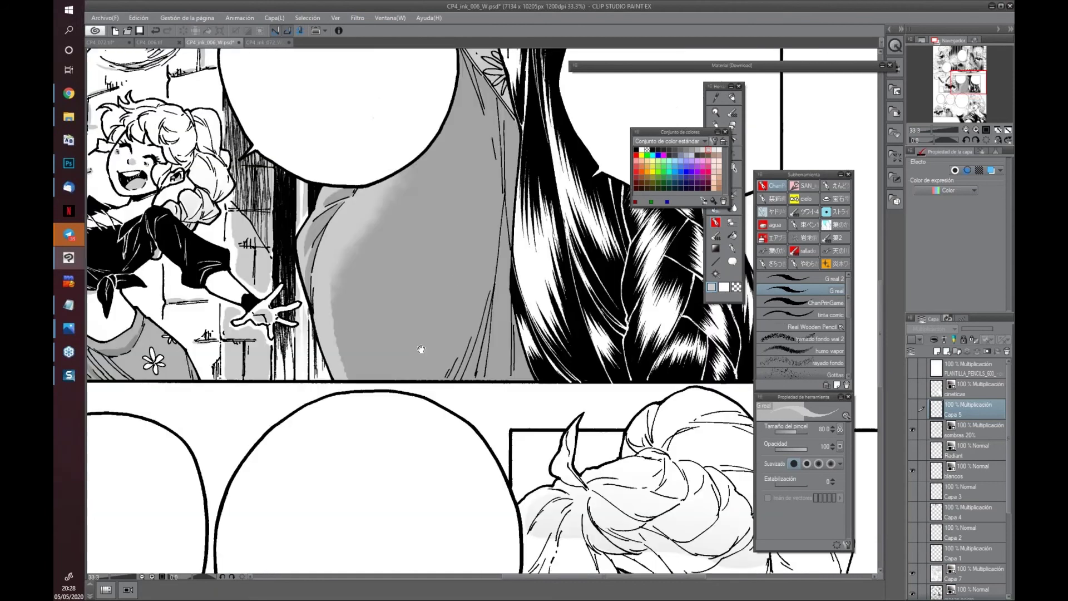
left_click_drag(386, 503, 276, 455)
left_click_drag(373, 387, 562, 418)
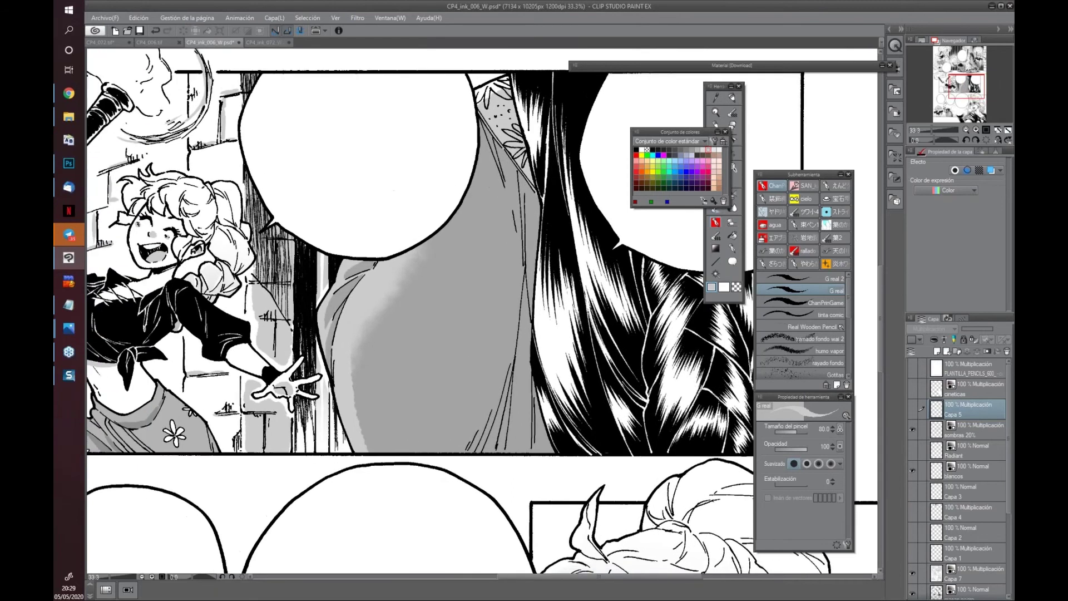
left_click_drag(415, 466, 418, 455)
left_click_drag(356, 479, 417, 497)
mouse_move(248, 498)
left_mouse_down()
mouse_move(328, 468)
mouse_move(384, 490)
mouse_move(484, 429)
mouse_move(497, 434)
mouse_move(465, 506)
mouse_move(258, 442)
mouse_move(208, 382)
left_mouse_up()
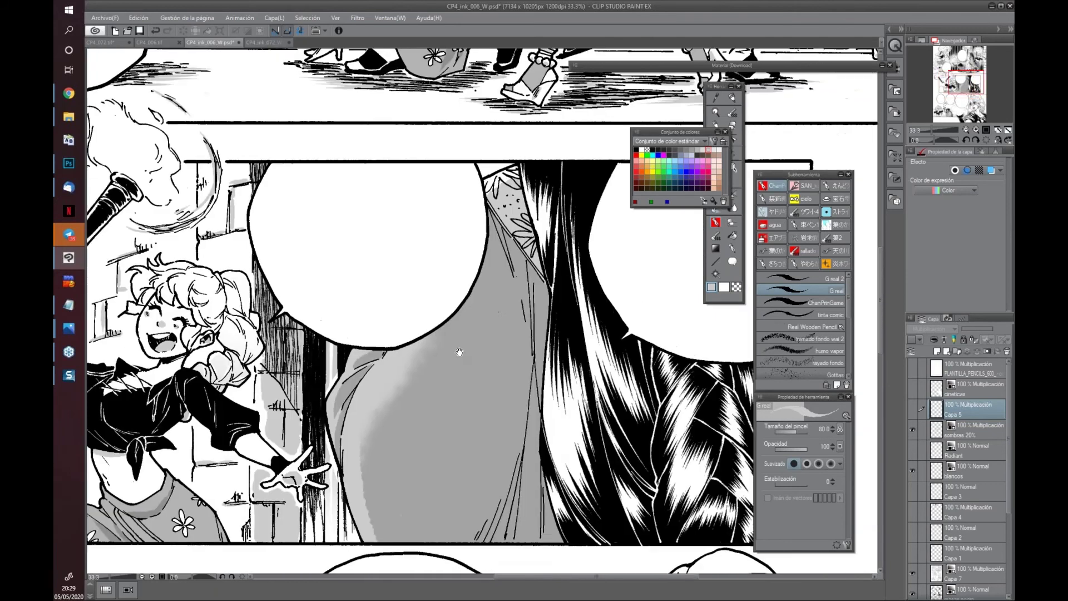
left_click_drag(396, 525, 493, 535)
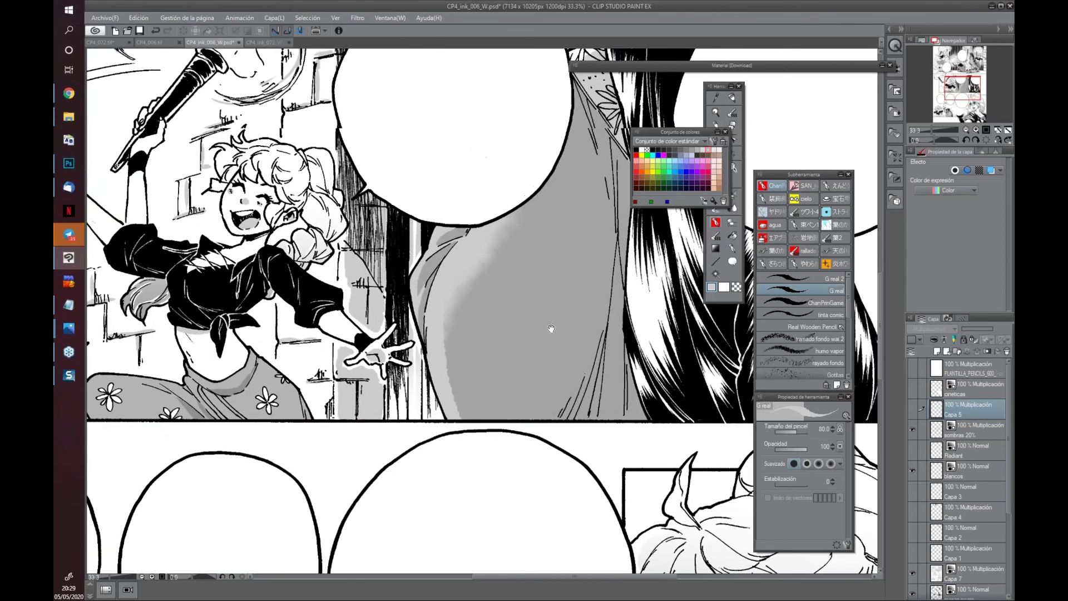
left_click_drag(548, 326, 573, 116)
left_click_drag(486, 508, 656, 189)
left_click_drag(415, 465, 540, 481)
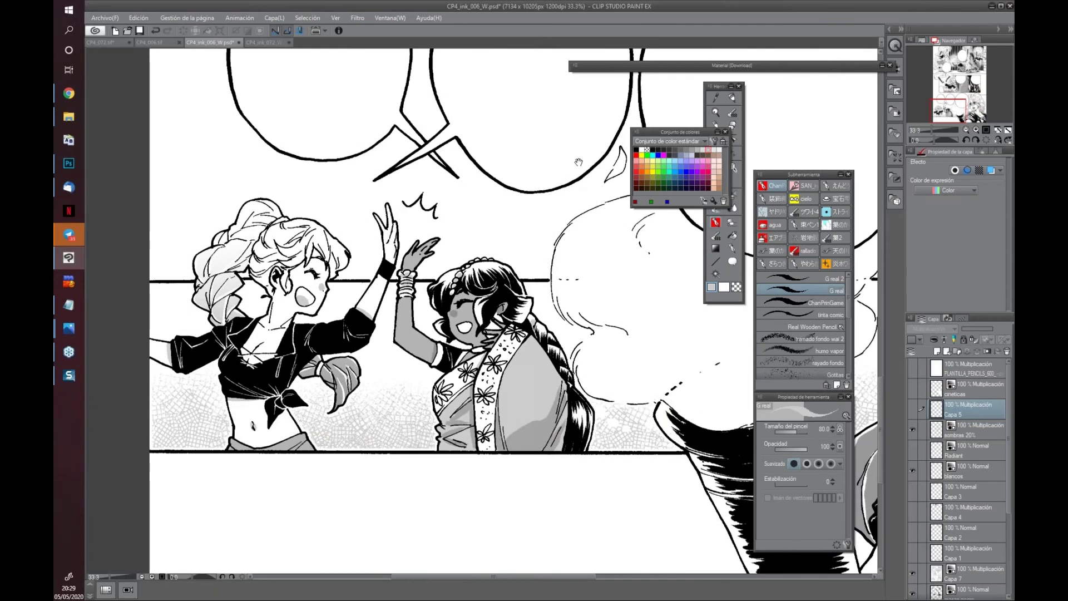
left_click_drag(579, 162, 439, 455)
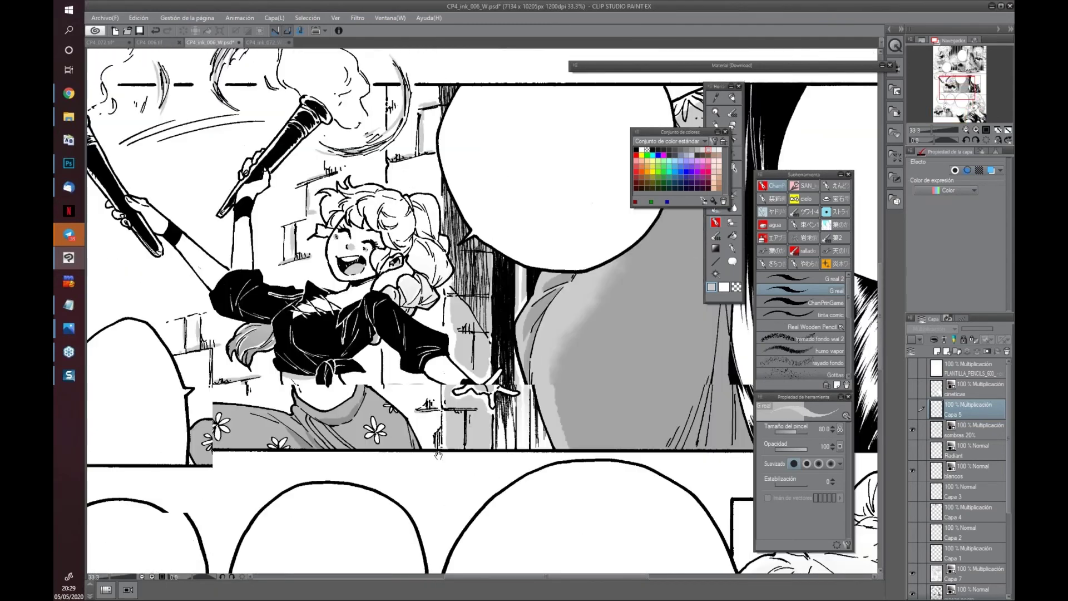
left_click_drag(434, 234, 412, 456)
left_click_drag(335, 80, 413, 497)
scroll(480, 432, "down", 1)
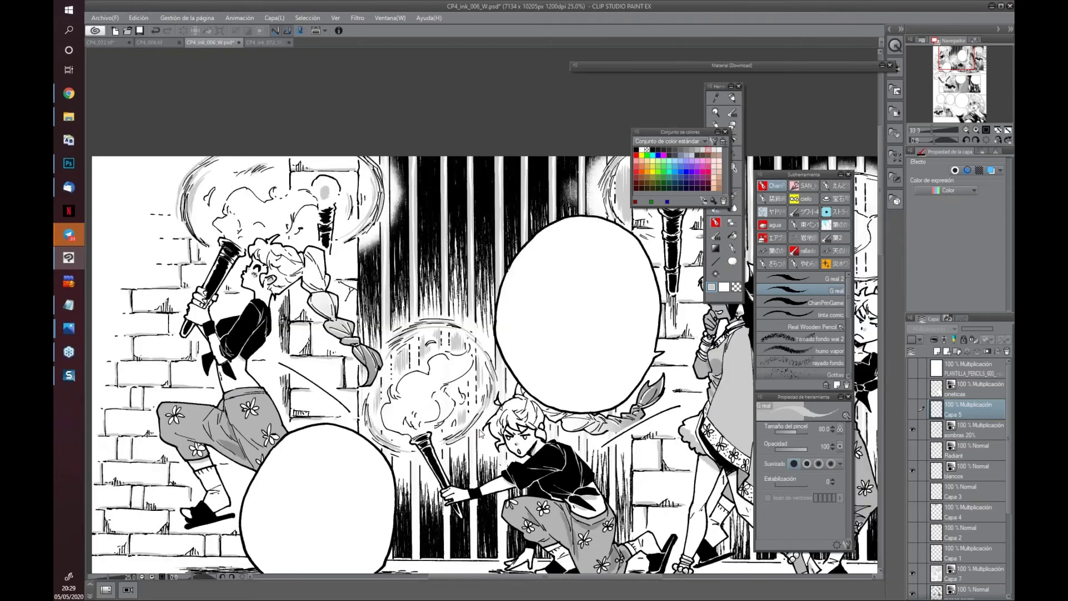
left_click_drag(479, 497, 496, 444)
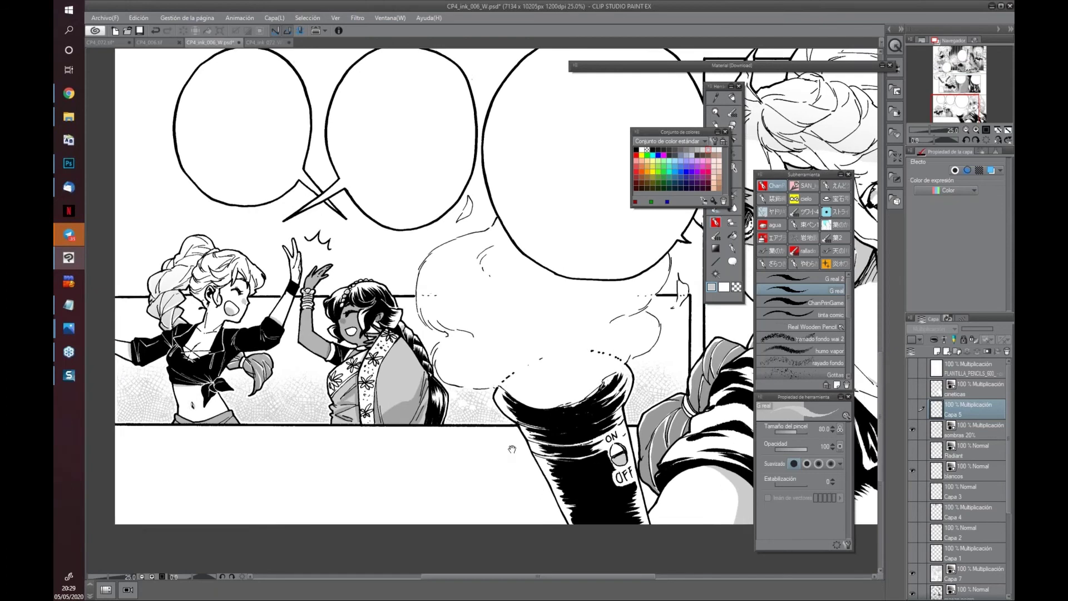
left_click_drag(517, 445, 506, 451)
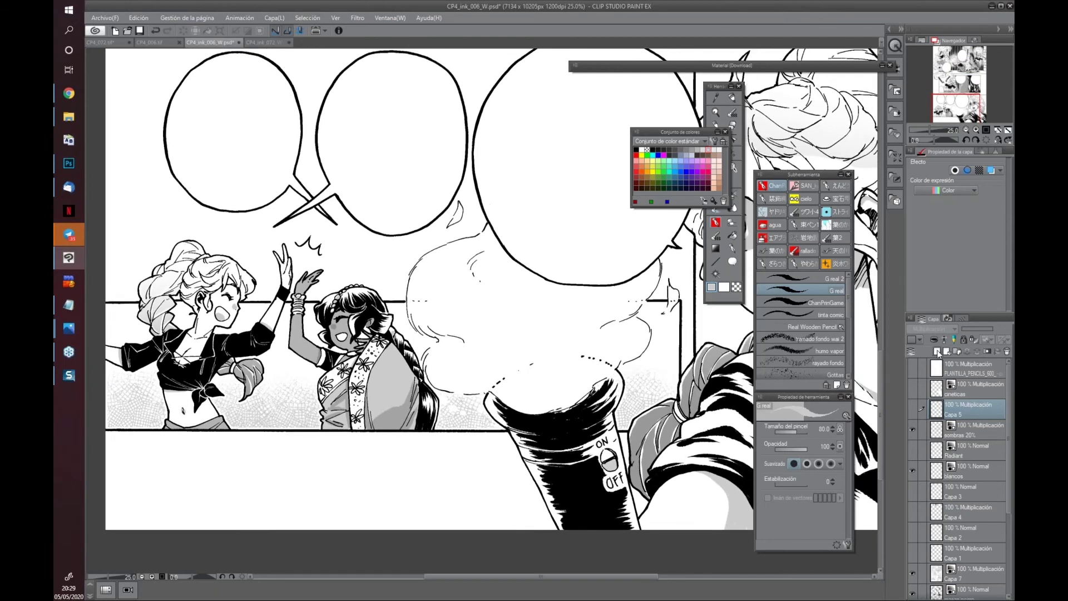
Add a new layer above Capa 5, set its blend mode to Multiplicación and hide the sombras 20% layer
left_click(937, 351)
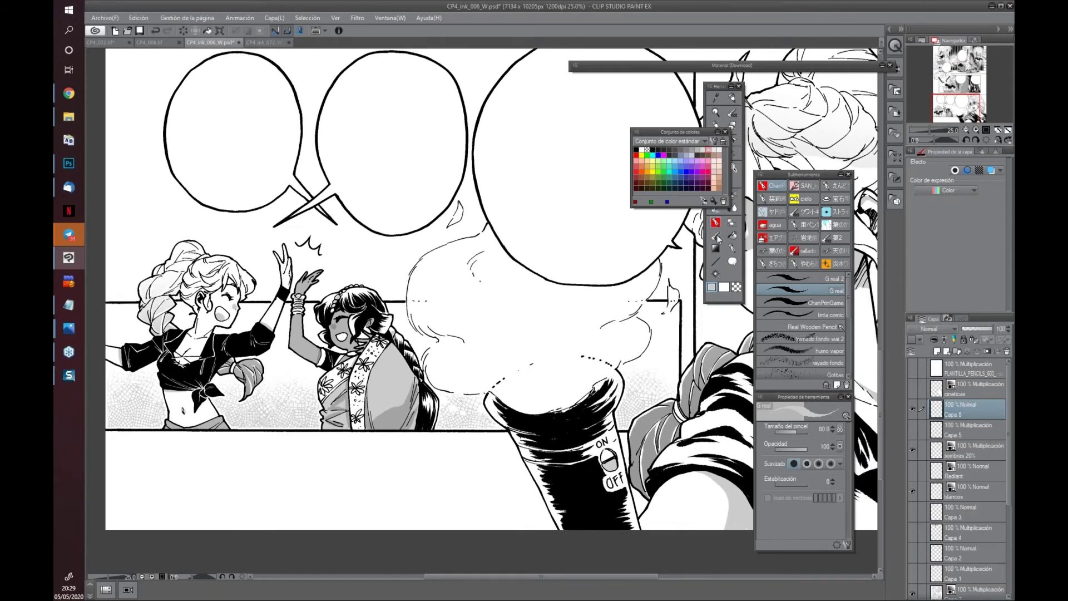
left_click(713, 288)
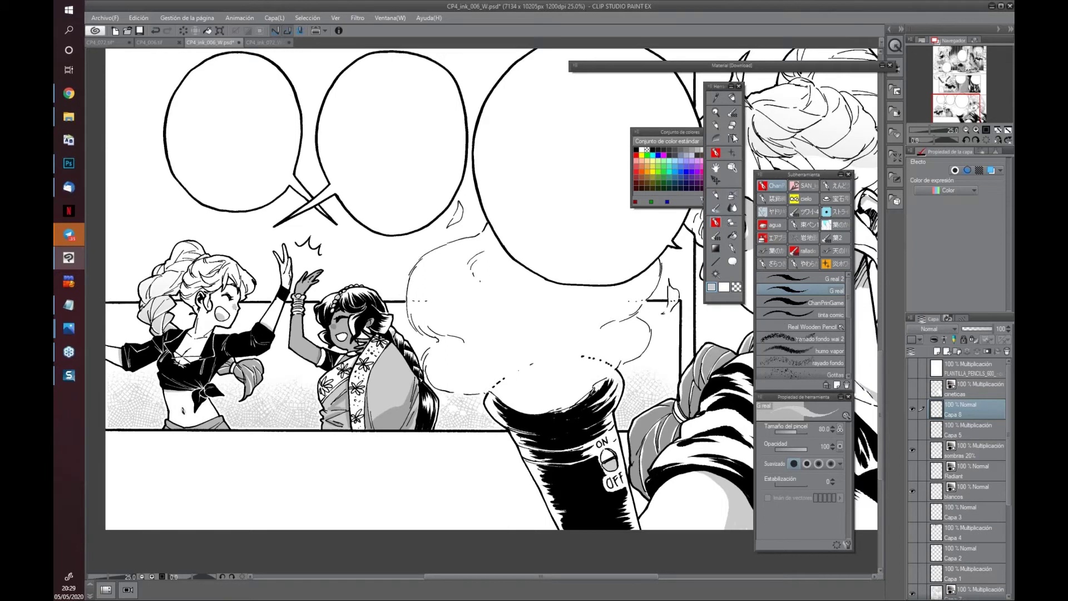
left_click(934, 326)
left_click(927, 359)
mouse_move(272, 484)
left_mouse_down()
mouse_move(353, 493)
mouse_move(395, 466)
left_mouse_up()
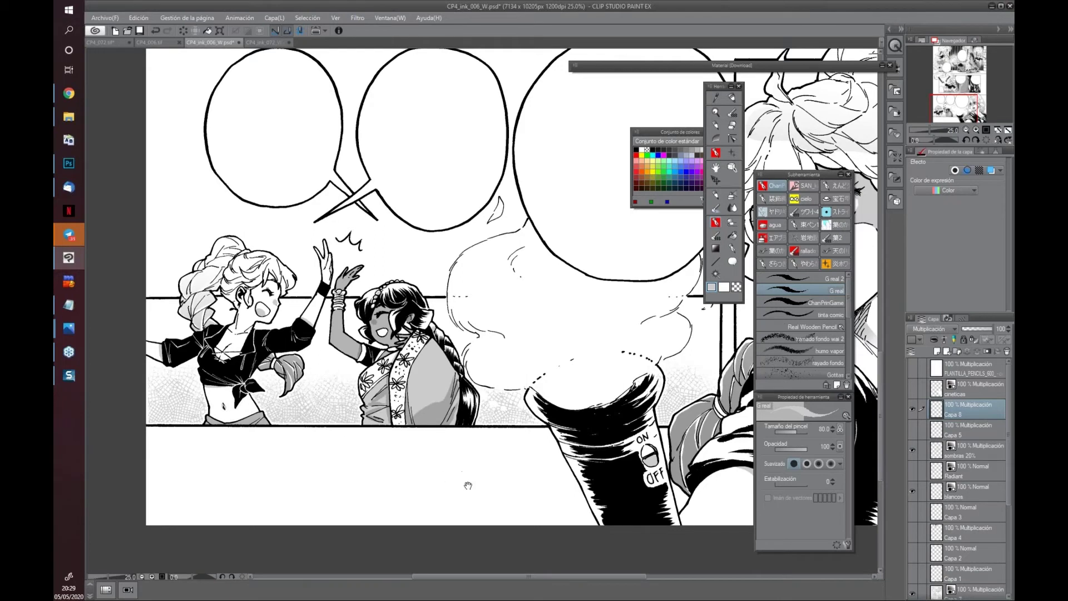
left_click_drag(468, 485, 546, 489)
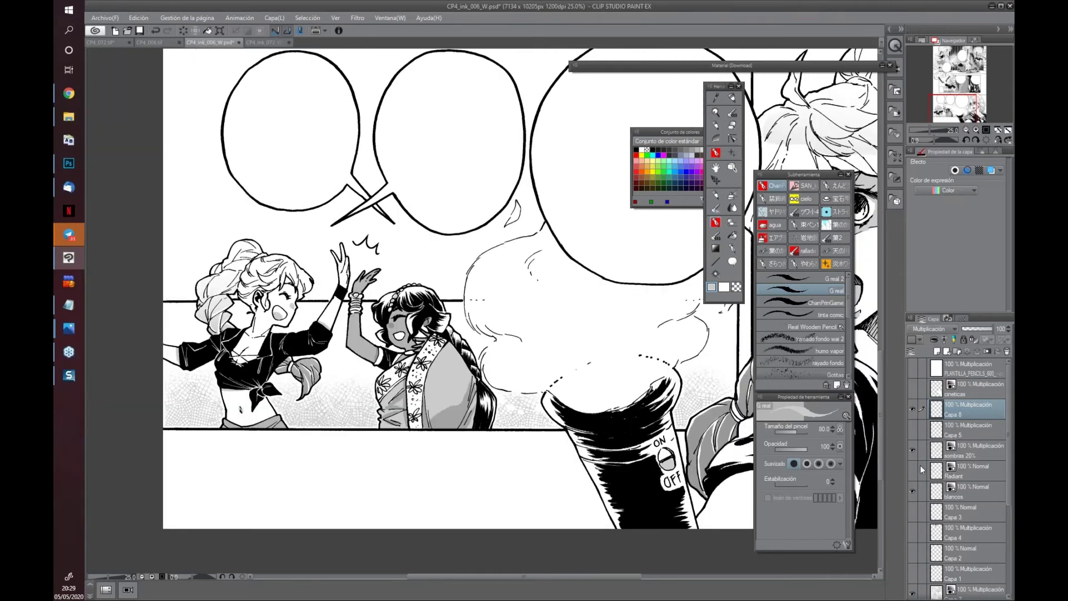
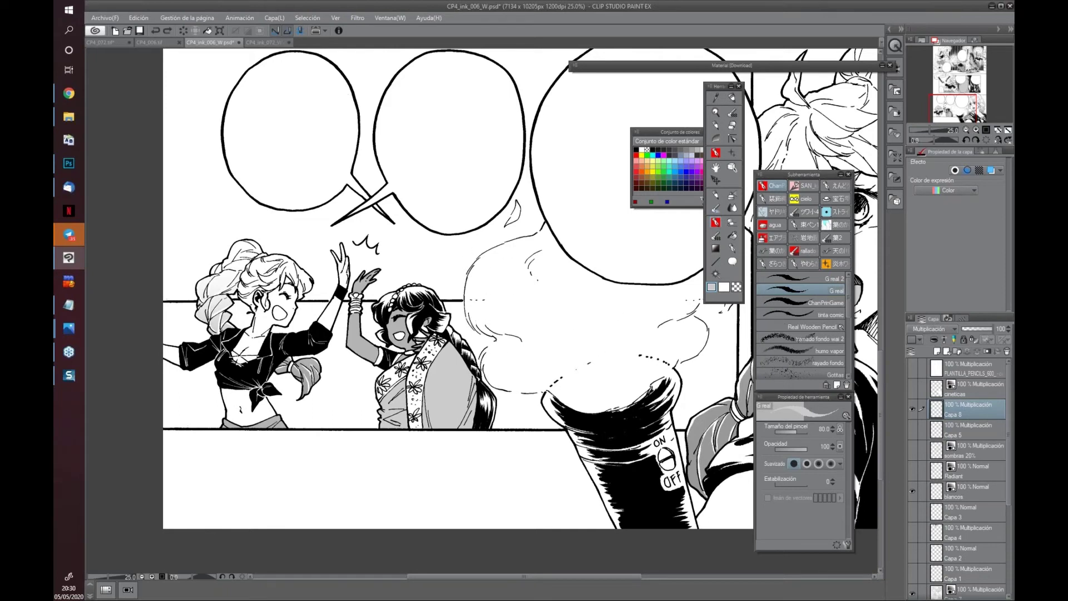
Paint the background behind the two high-fiving girls flat light grey with G real at size 250
mouse_move(339, 362)
left_mouse_down()
mouse_move(285, 405)
mouse_move(283, 396)
mouse_move(297, 423)
mouse_move(283, 383)
mouse_move(305, 415)
mouse_move(338, 360)
mouse_move(320, 407)
mouse_move(296, 413)
mouse_move(341, 414)
mouse_move(331, 385)
mouse_move(330, 419)
mouse_move(341, 376)
mouse_move(332, 369)
mouse_move(308, 401)
mouse_move(287, 379)
mouse_move(289, 401)
mouse_move(268, 396)
mouse_move(306, 425)
mouse_move(303, 411)
mouse_move(305, 424)
mouse_move(353, 408)
mouse_move(338, 391)
mouse_move(336, 353)
mouse_move(374, 370)
mouse_move(356, 389)
mouse_move(363, 405)
mouse_move(369, 382)
mouse_move(374, 404)
mouse_move(355, 406)
mouse_move(352, 423)
mouse_move(374, 424)
mouse_move(348, 429)
mouse_move(374, 410)
mouse_move(317, 423)
left_mouse_up()
mouse_move(210, 390)
left_mouse_down()
mouse_move(213, 425)
mouse_move(178, 422)
mouse_move(162, 393)
mouse_move(180, 405)
mouse_move(201, 394)
mouse_move(176, 408)
mouse_move(177, 419)
mouse_move(217, 420)
mouse_move(197, 416)
left_mouse_up()
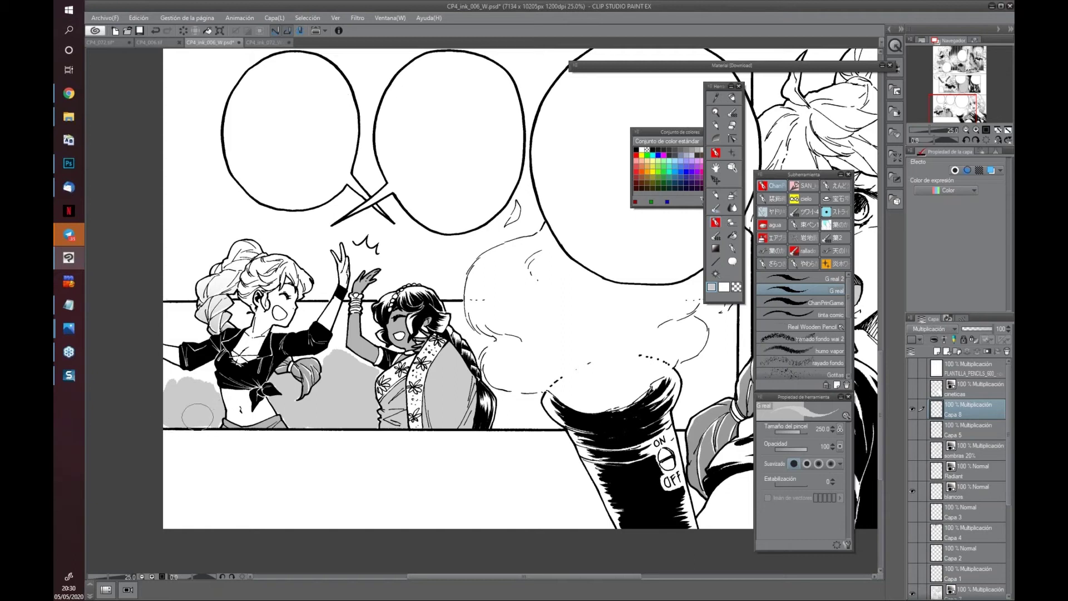
Auto-select the grey background areas around the two girls, clear their fill while keeping the selection, and return to the brush tools
left_click(716, 273)
left_click(238, 393)
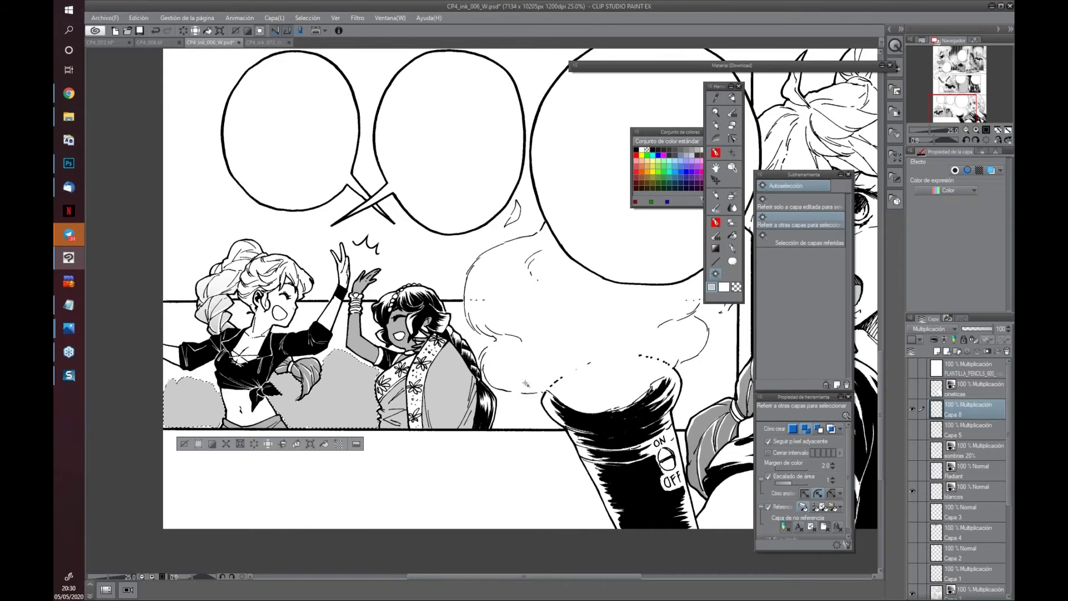
key("Delete")
left_click(732, 236)
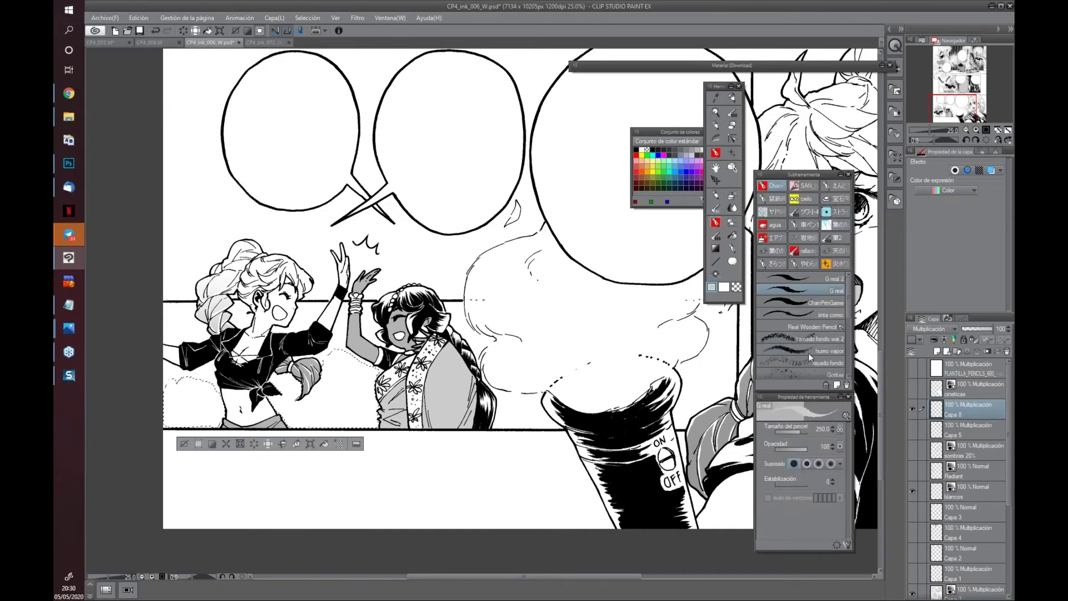
Shade the selected background behind the high-fiving girls with the tramado fondo war 2 brush at size 700, then clear the selection
left_click(827, 338)
key("bracketright")
key("bracketright")
key("bracketright")
key("bracketright")
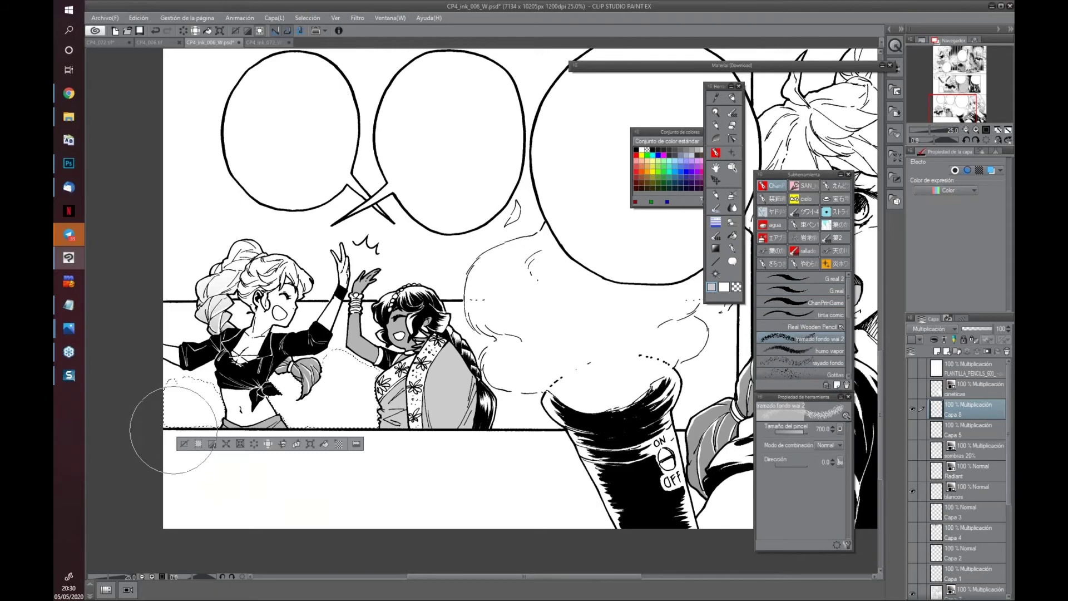
mouse_move(146, 417)
left_mouse_down()
mouse_move(219, 443)
mouse_move(334, 440)
mouse_move(578, 401)
mouse_move(511, 405)
left_mouse_up()
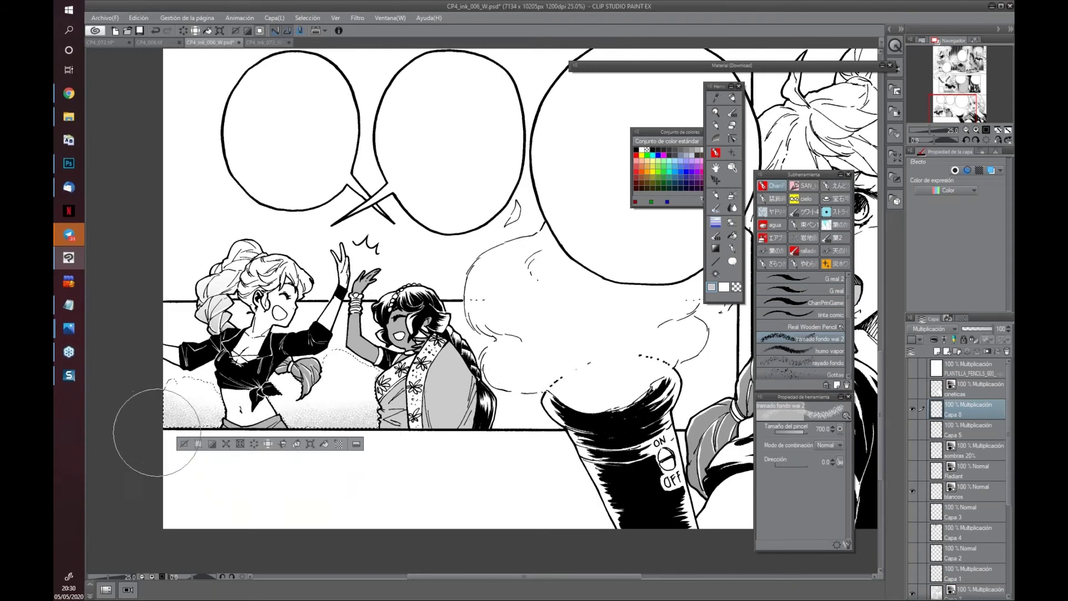
key("ctrl+d")
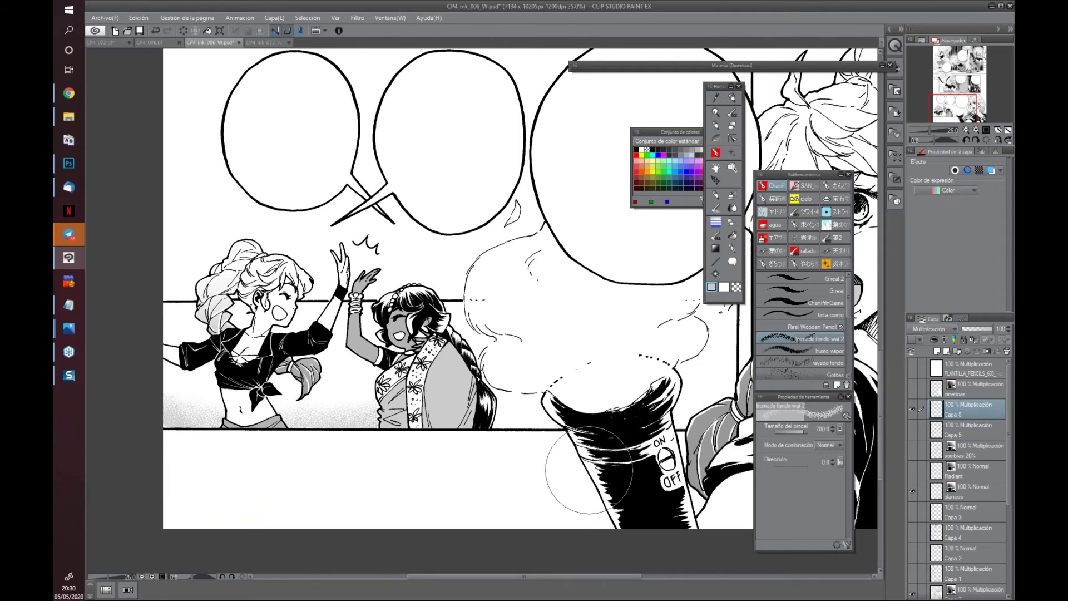
Hide the Capa 8 test layer, show the sombras 20% layer, and clear the restored selection
scroll(575, 448, "down", 2)
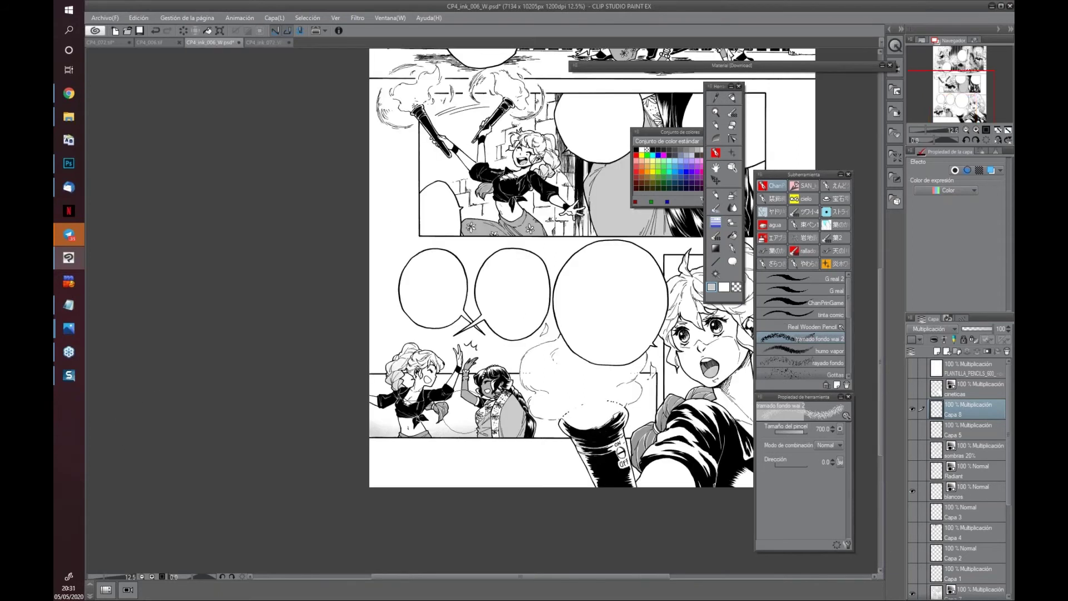
right_click(461, 436)
left_click(417, 470)
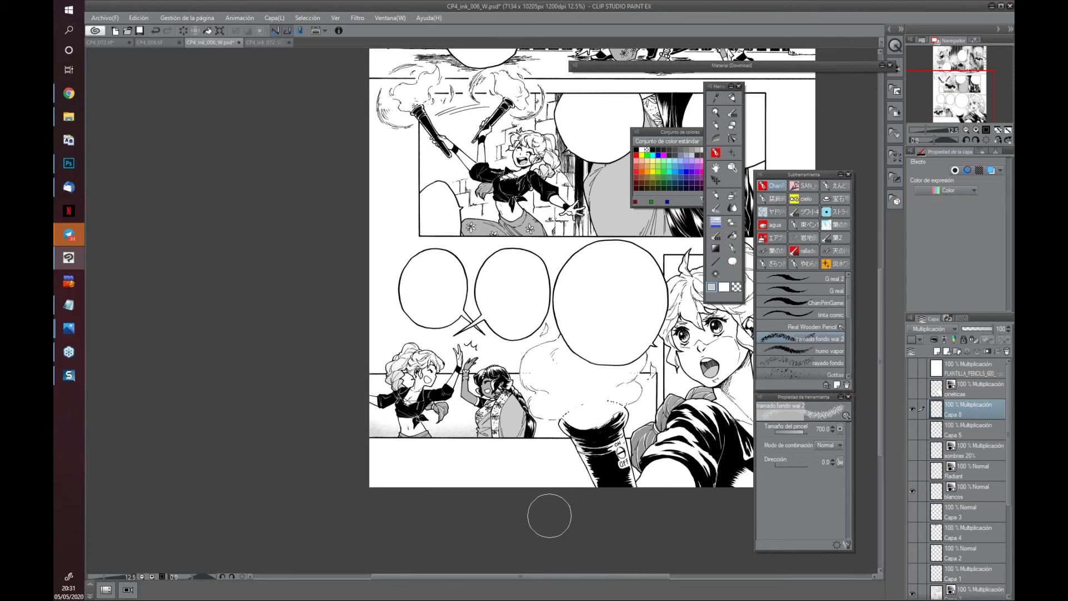
scroll(549, 512, "up", 2)
left_click_drag(323, 461, 254, 524)
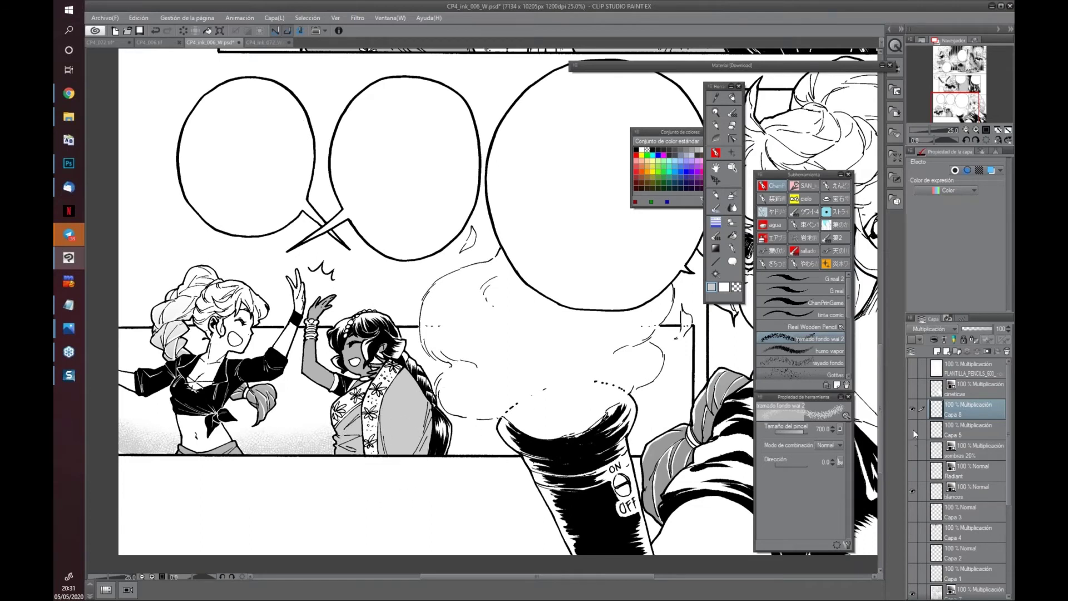
key("ctrl+shift+d")
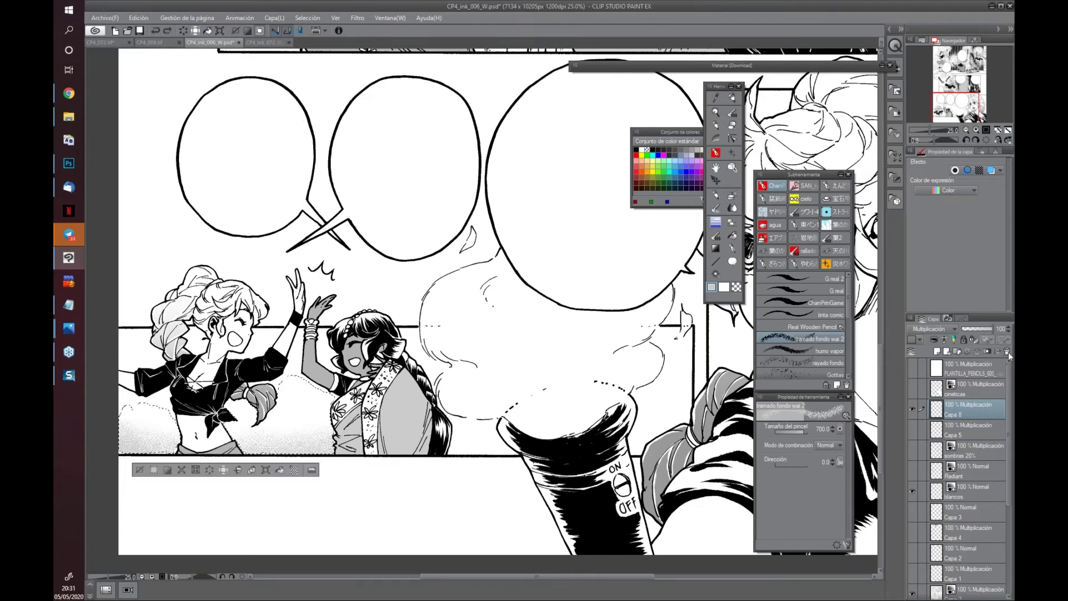
left_click(911, 409)
left_click(913, 450)
key("ctrl+d")
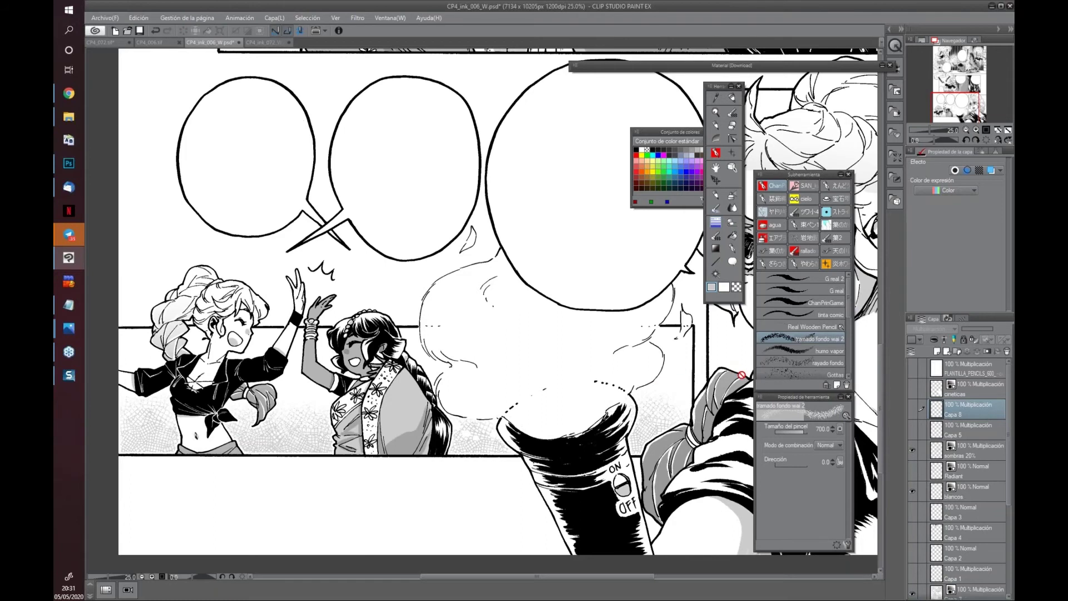
Show the antorcha layer with the torch smoke shading
scroll(741, 374, "down", 5)
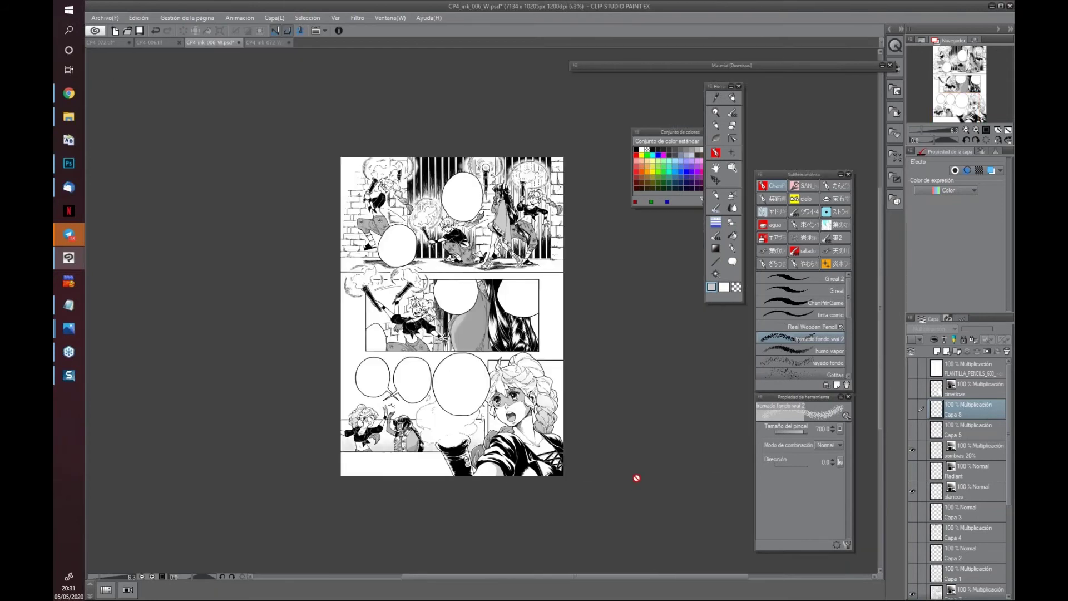
scroll(634, 483, "up", 3)
left_click_drag(592, 433, 642, 465)
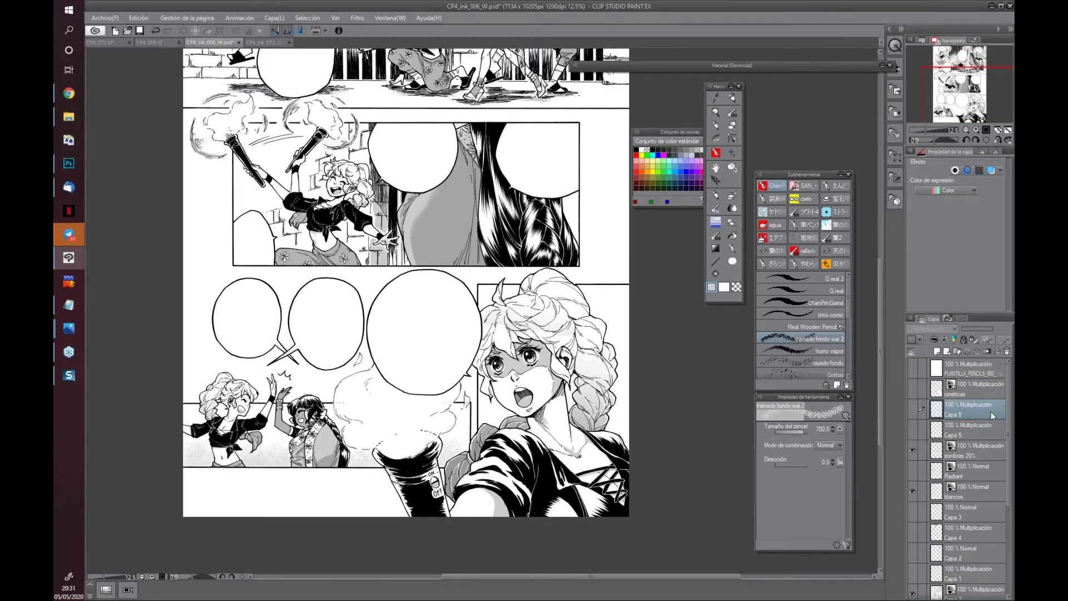
left_click_drag(1010, 417, 1007, 500)
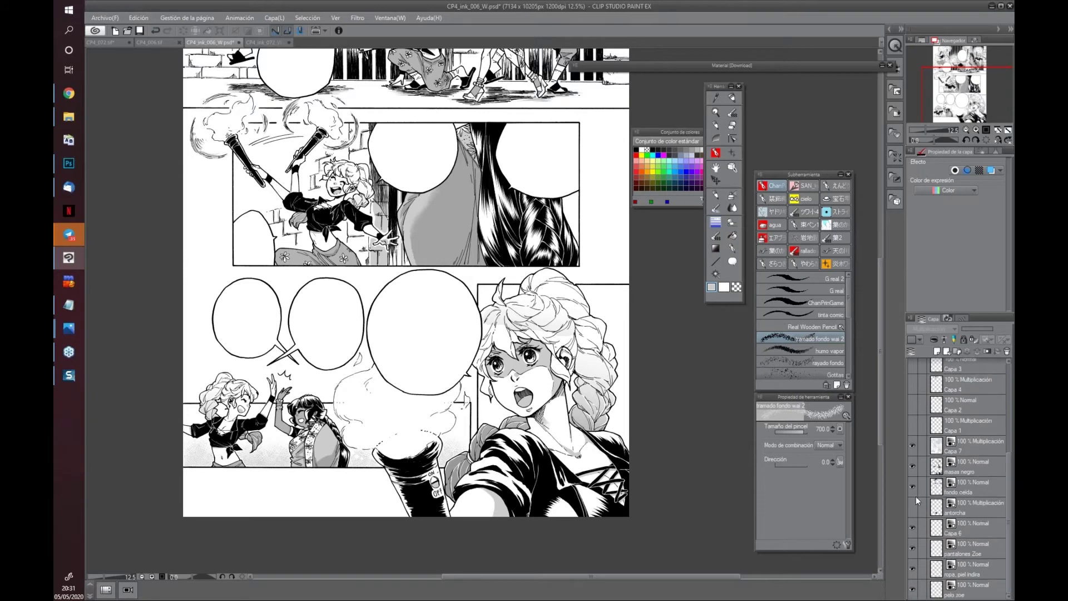
left_click(911, 506)
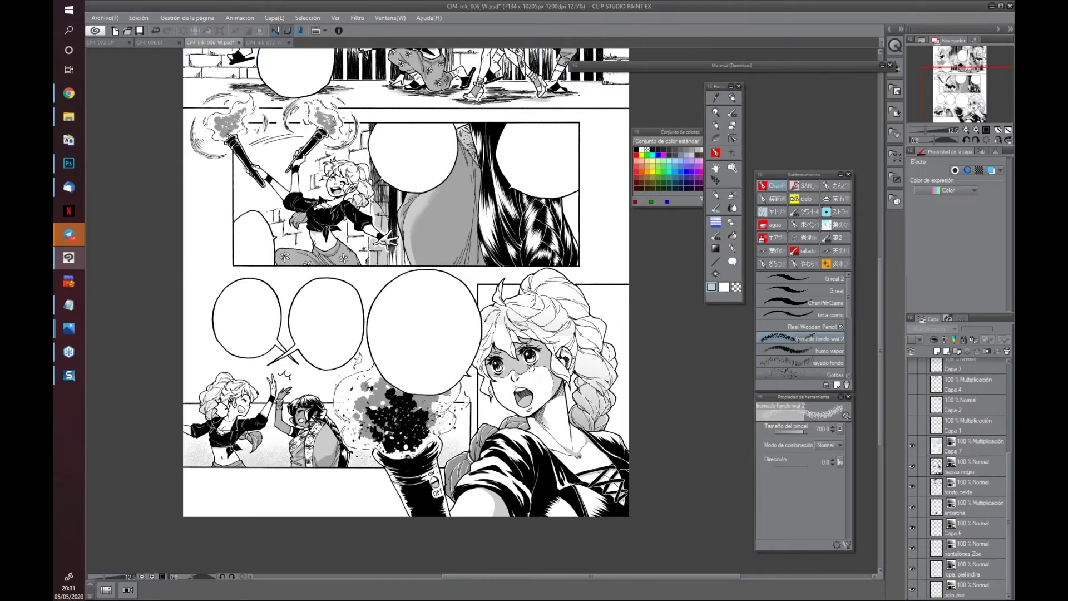
Hide the antorcha layer and add a new layer above it for painting with the G real brush
left_click_drag(530, 367, 553, 530)
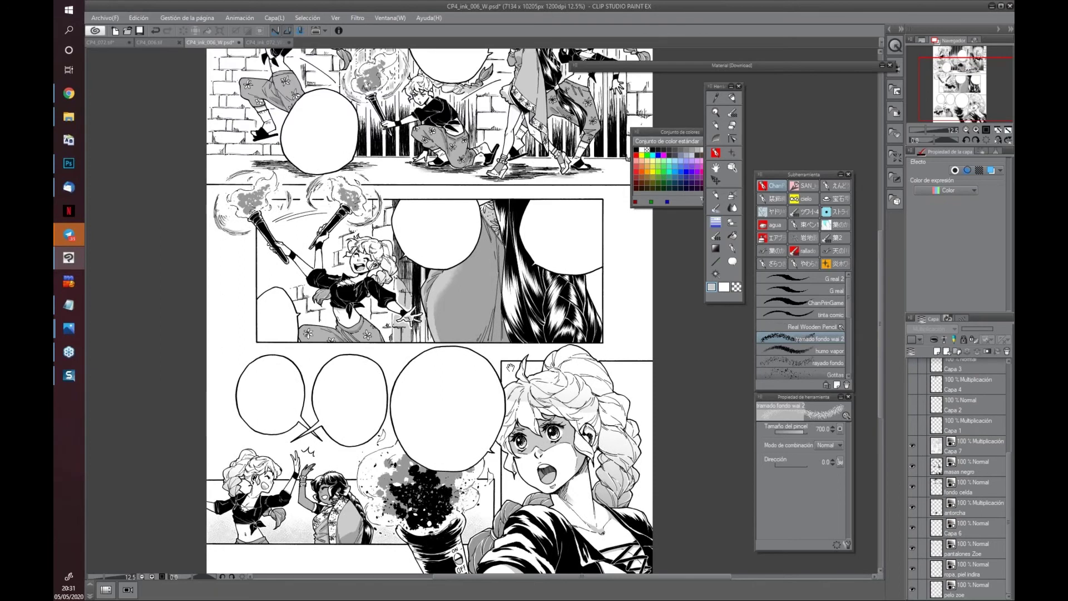
left_click_drag(525, 397, 525, 410)
scroll(556, 423, "up", 3)
left_click_drag(178, 345, 755, 521)
left_click_drag(489, 227, 508, 499)
left_click(819, 289)
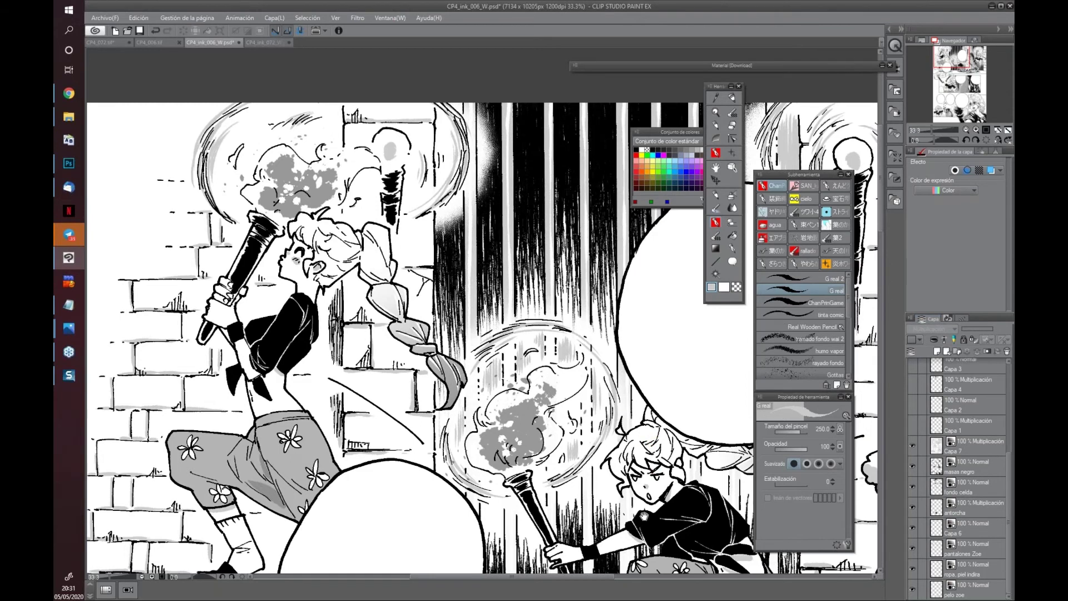
left_click_drag(643, 516, 546, 361)
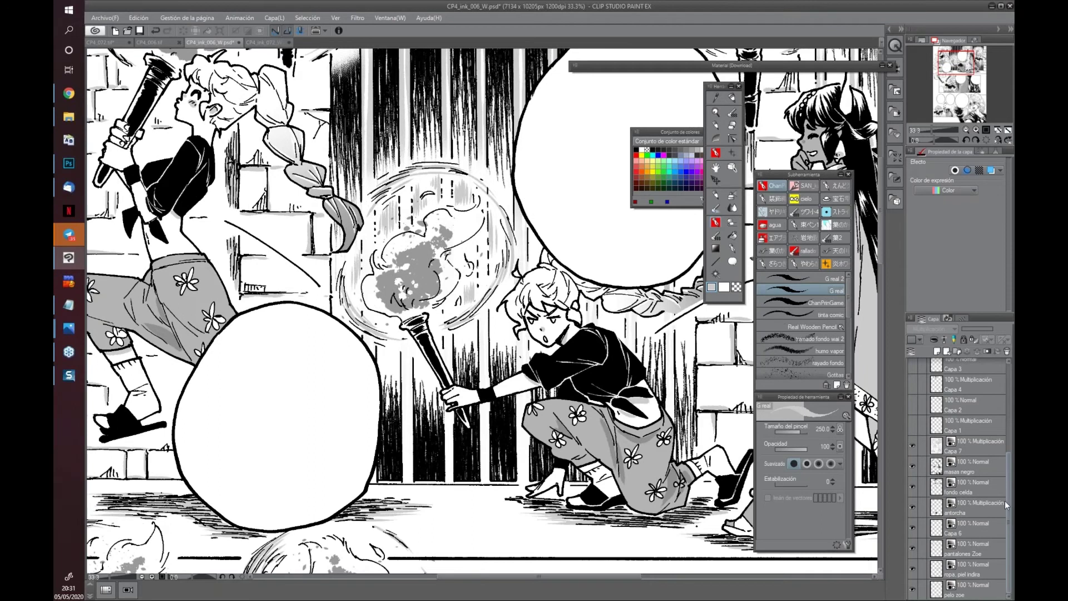
left_click(965, 467)
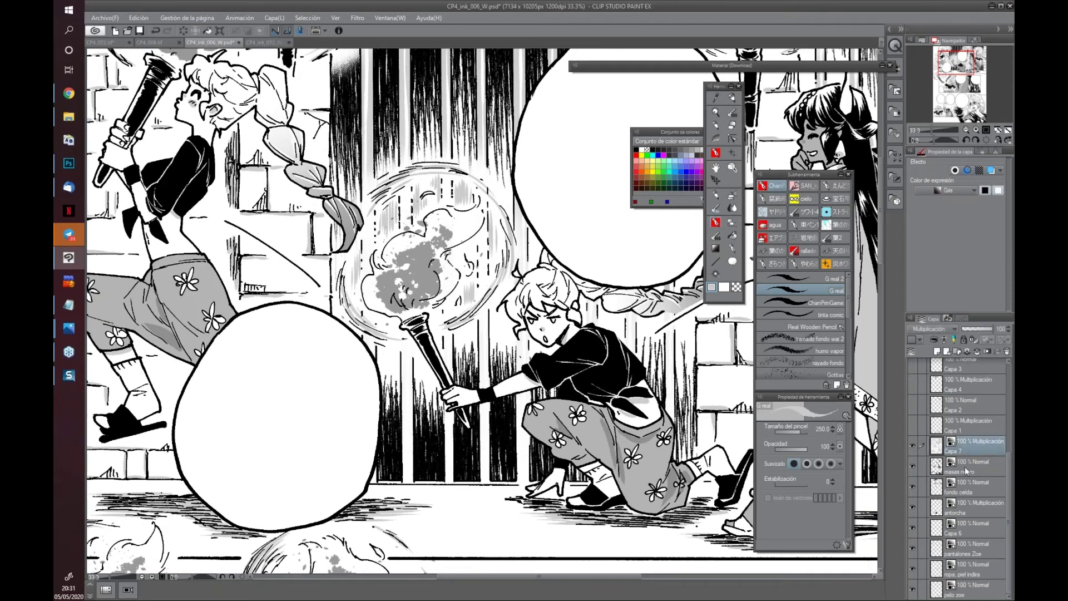
left_click(959, 506)
key("Delete")
left_click(937, 351)
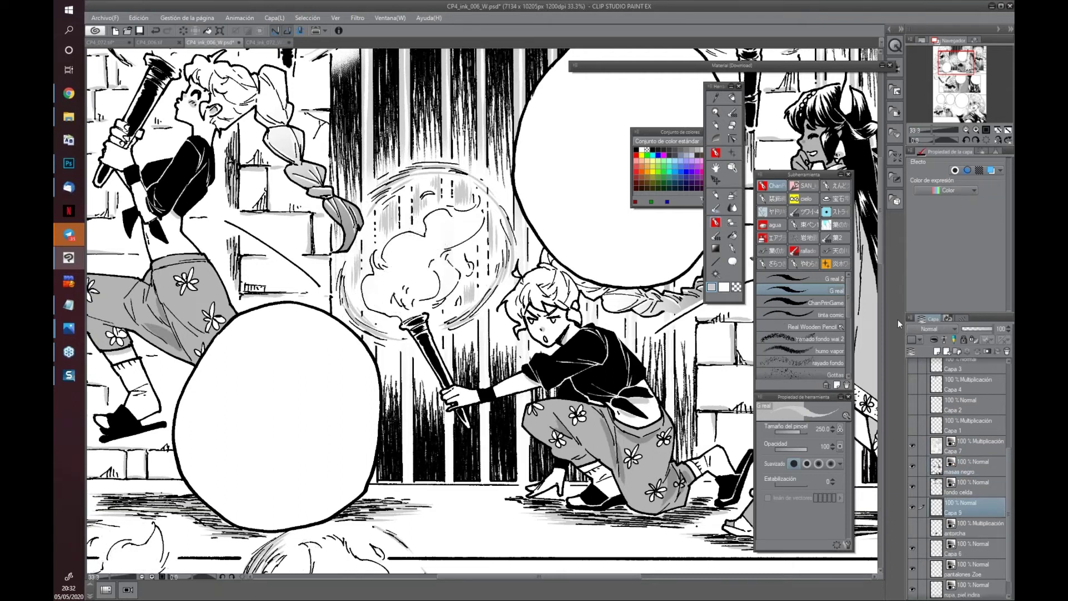
Paint a first gray patch above the crouching girl's torch, keeping the colour set palette clear of the drawing
left_click_drag(501, 223, 573, 334)
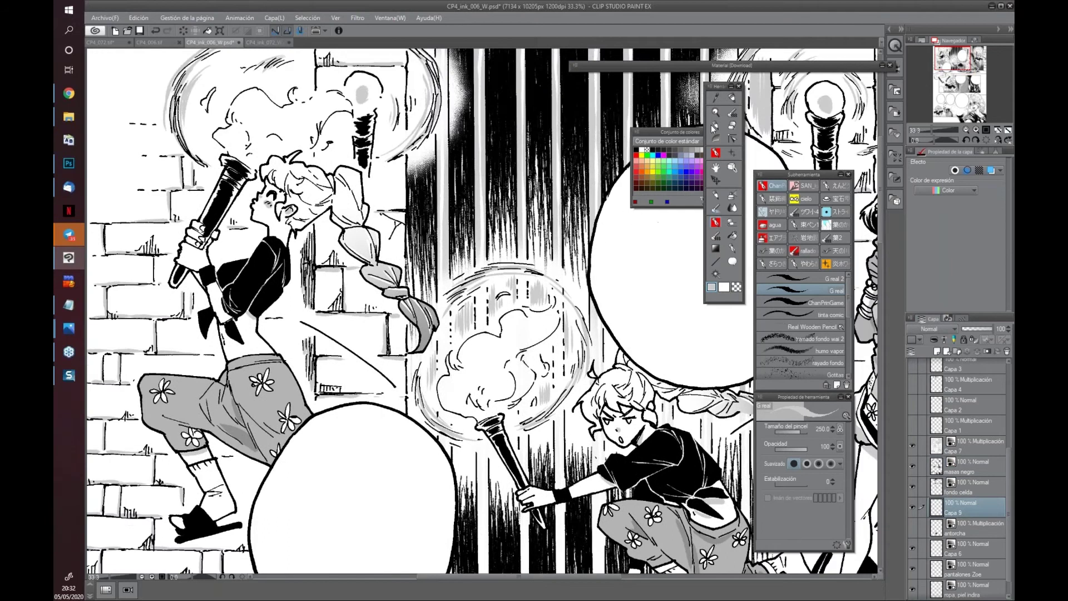
left_click_drag(695, 130, 674, 135)
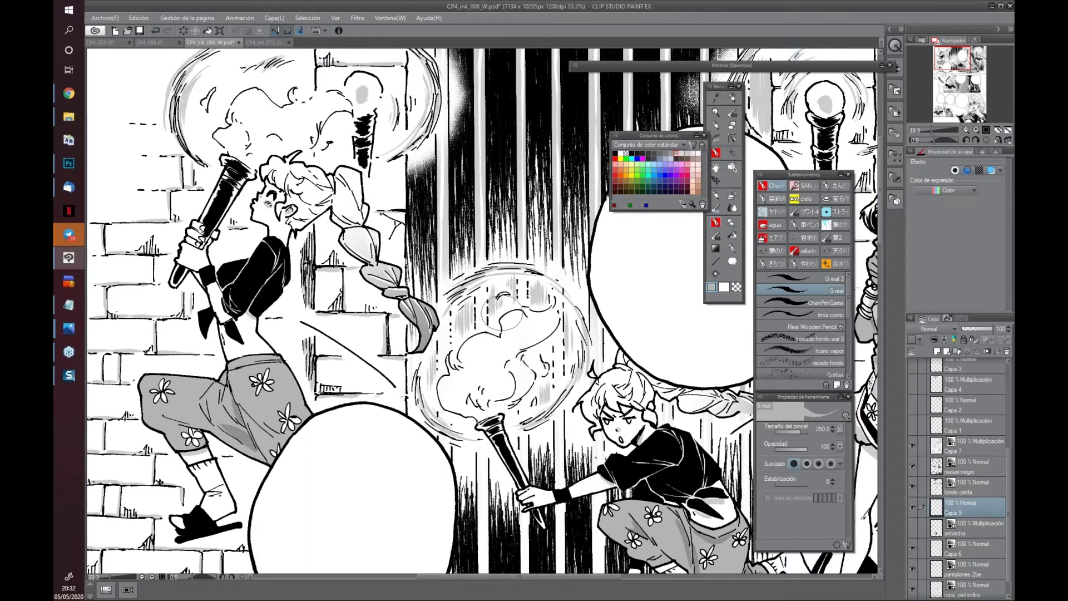
mouse_move(470, 400)
left_mouse_down()
mouse_move(480, 391)
mouse_move(464, 389)
mouse_move(485, 365)
mouse_move(461, 389)
left_mouse_up()
Hide the blancos layer and return to the new layer in the layer list
left_click_drag(1010, 486, 1004, 367)
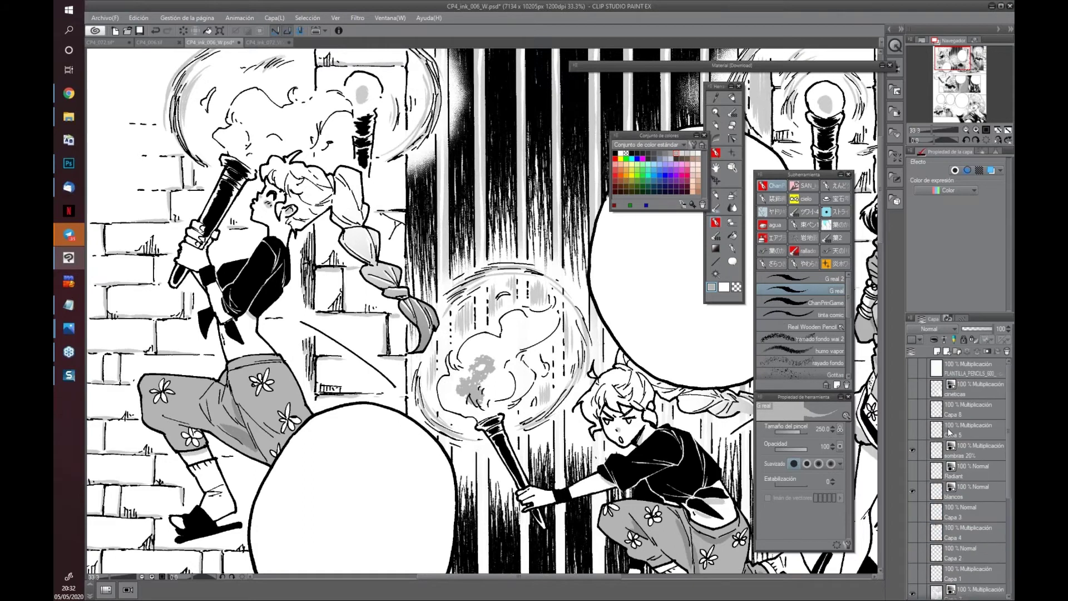
left_click(917, 489)
left_click_drag(1009, 369, 1007, 487)
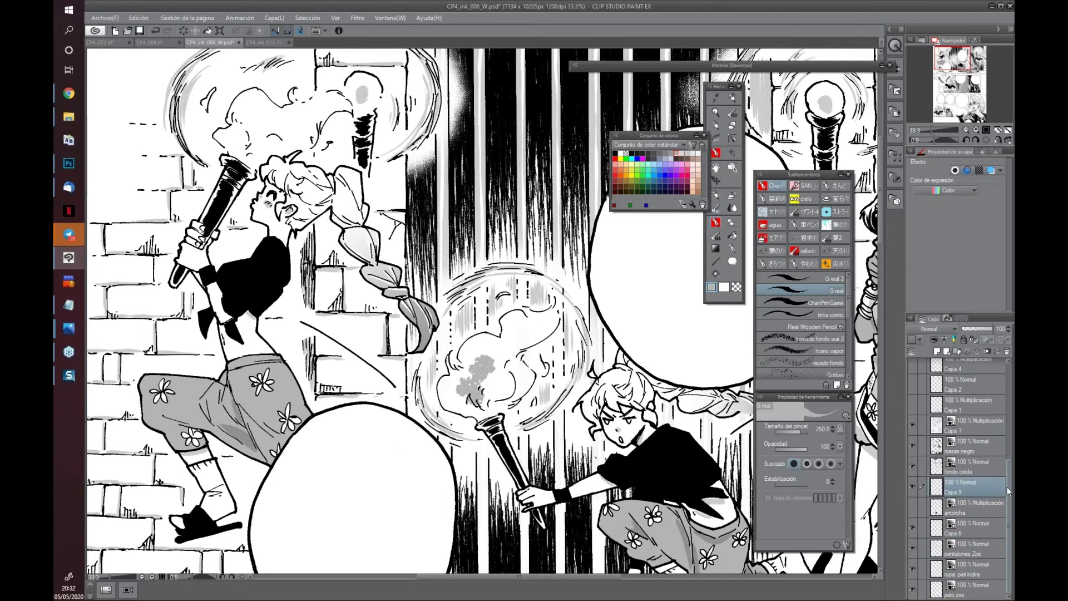
Paint gray blotches with the G real brush inside the smoke of the three torches held in the first panel
mouse_move(484, 380)
left_mouse_down()
mouse_move(496, 378)
mouse_move(486, 353)
mouse_move(509, 342)
mouse_move(480, 357)
mouse_move(461, 393)
mouse_move(508, 376)
mouse_move(492, 370)
mouse_move(526, 331)
mouse_move(517, 328)
left_mouse_up()
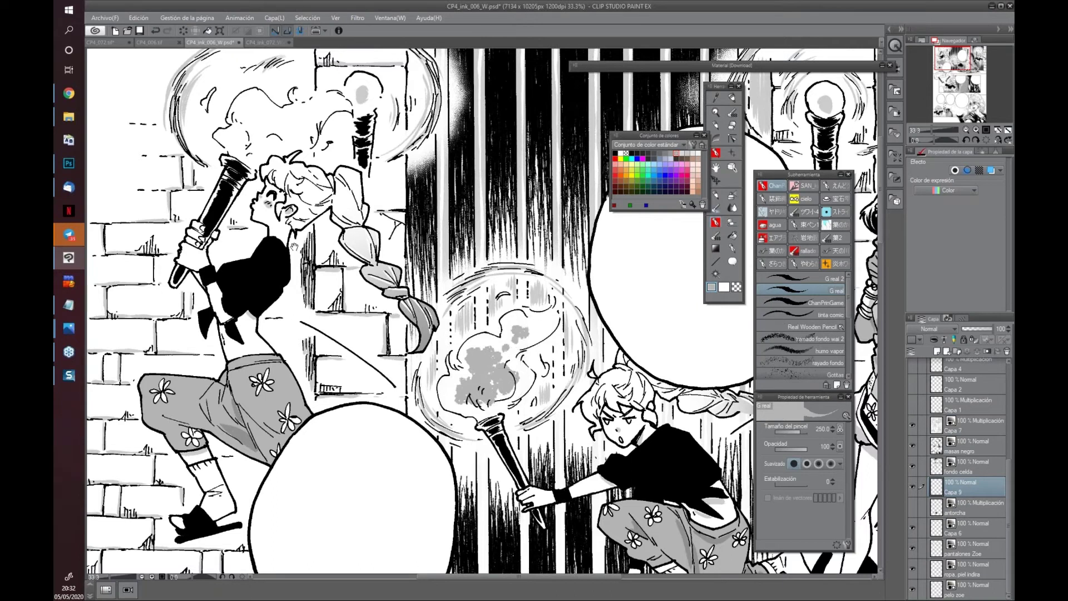
mouse_move(293, 247)
left_mouse_down()
mouse_move(312, 253)
mouse_move(374, 386)
left_mouse_up()
mouse_move(331, 287)
left_mouse_down()
mouse_move(352, 273)
mouse_move(336, 265)
mouse_move(334, 280)
mouse_move(323, 275)
mouse_move(329, 289)
mouse_move(358, 265)
left_mouse_up()
mouse_move(364, 283)
left_mouse_down()
mouse_move(378, 267)
mouse_move(356, 262)
mouse_move(345, 272)
mouse_move(381, 274)
left_mouse_up()
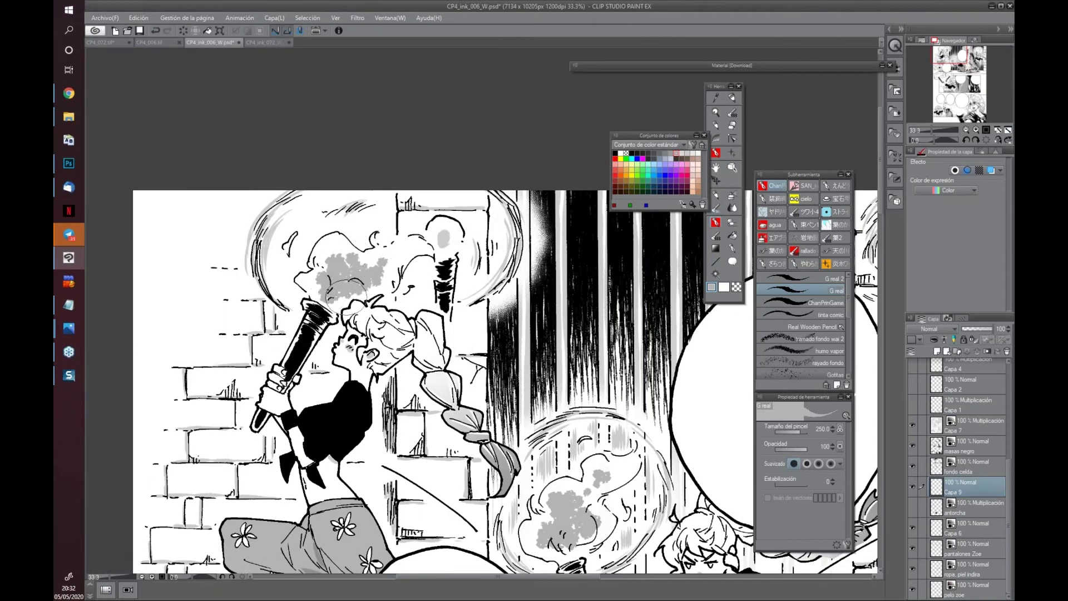
mouse_move(571, 481)
left_mouse_down()
mouse_move(434, 517)
mouse_move(364, 548)
mouse_move(300, 598)
left_mouse_up()
mouse_move(556, 334)
left_mouse_down()
mouse_move(602, 314)
mouse_move(584, 325)
mouse_move(566, 312)
mouse_move(565, 336)
left_mouse_up()
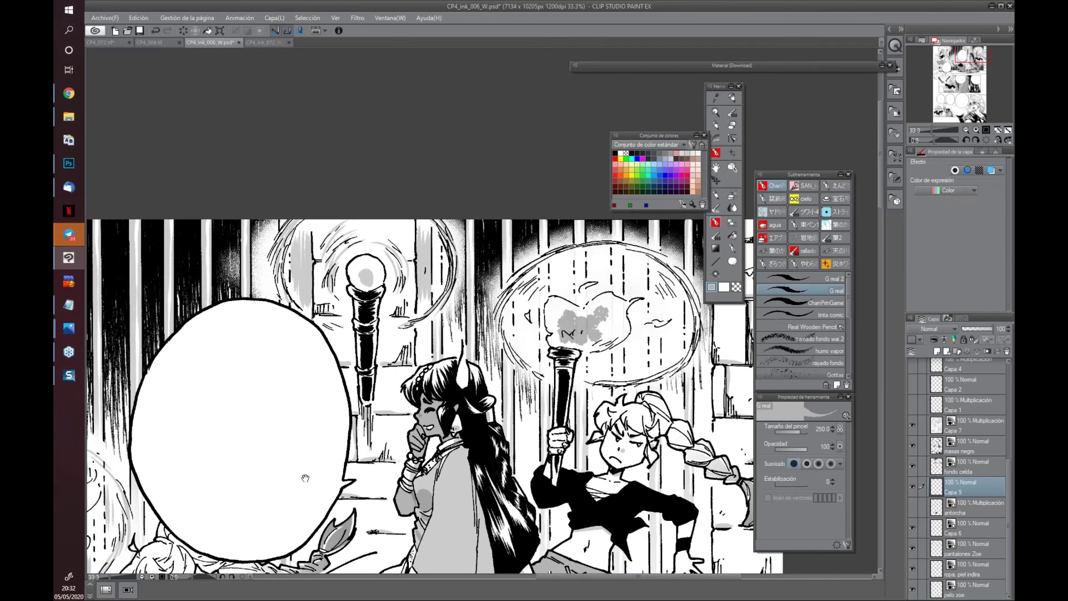
Spatter white droplets over the gray smoke of the left and middle torches using the Gotitas brush, raising its Grosor to 226
left_click_drag(305, 478, 476, 458)
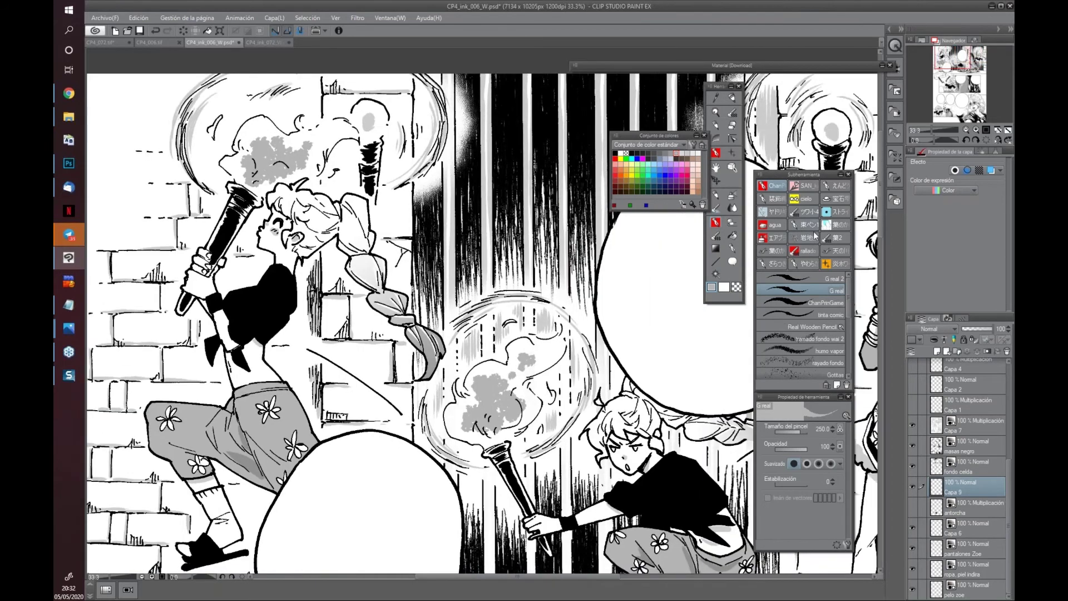
scroll(843, 303, "down", 3)
left_click(837, 318)
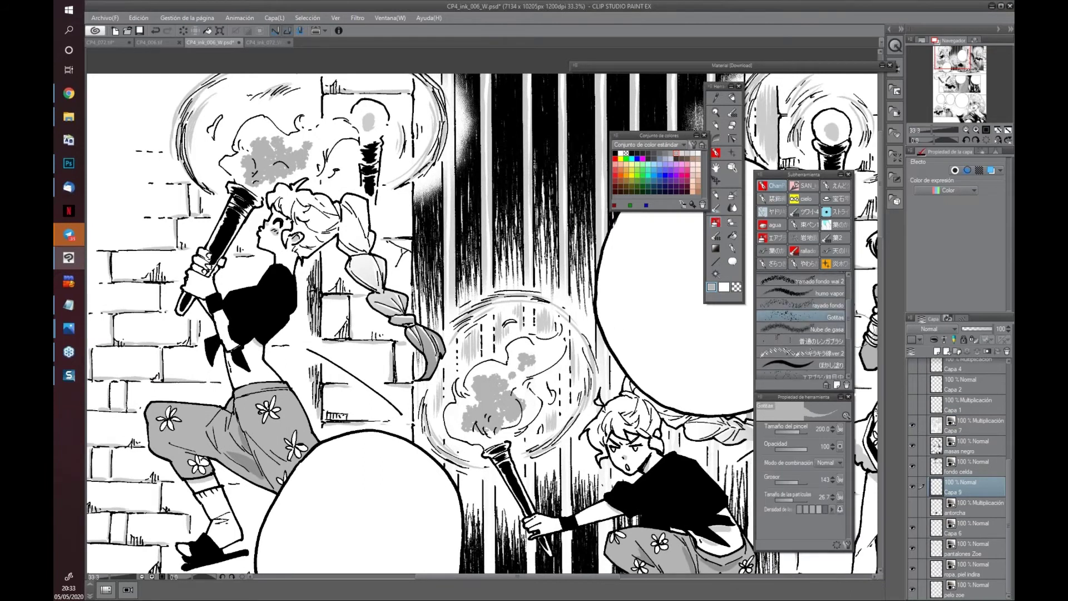
key("x")
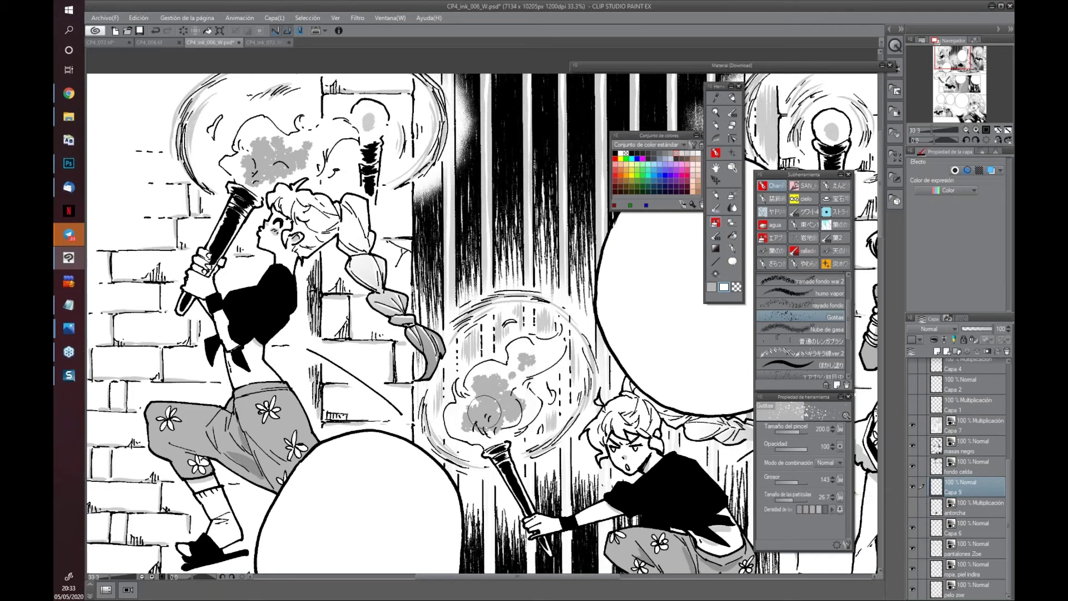
mouse_move(497, 413)
left_mouse_down()
mouse_move(487, 398)
mouse_move(507, 407)
mouse_move(501, 394)
left_mouse_up()
mouse_move(255, 147)
left_mouse_down()
mouse_move(266, 146)
mouse_move(265, 165)
mouse_move(281, 147)
left_mouse_up()
left_click(797, 482)
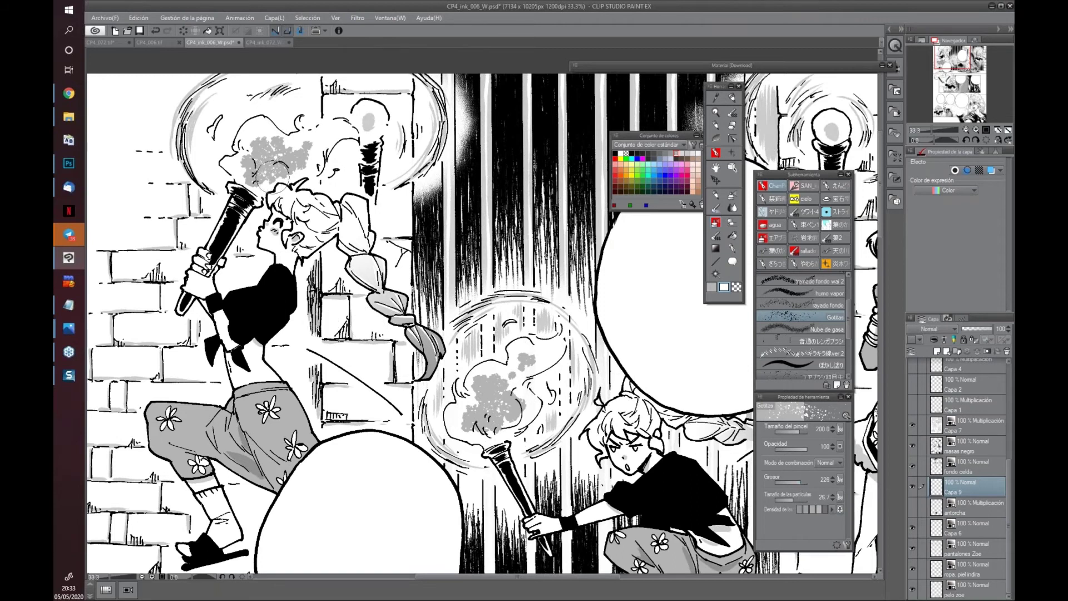
Hide the Capa 9 test layer and show the antorcha layer again
scroll(641, 445, "down", 1)
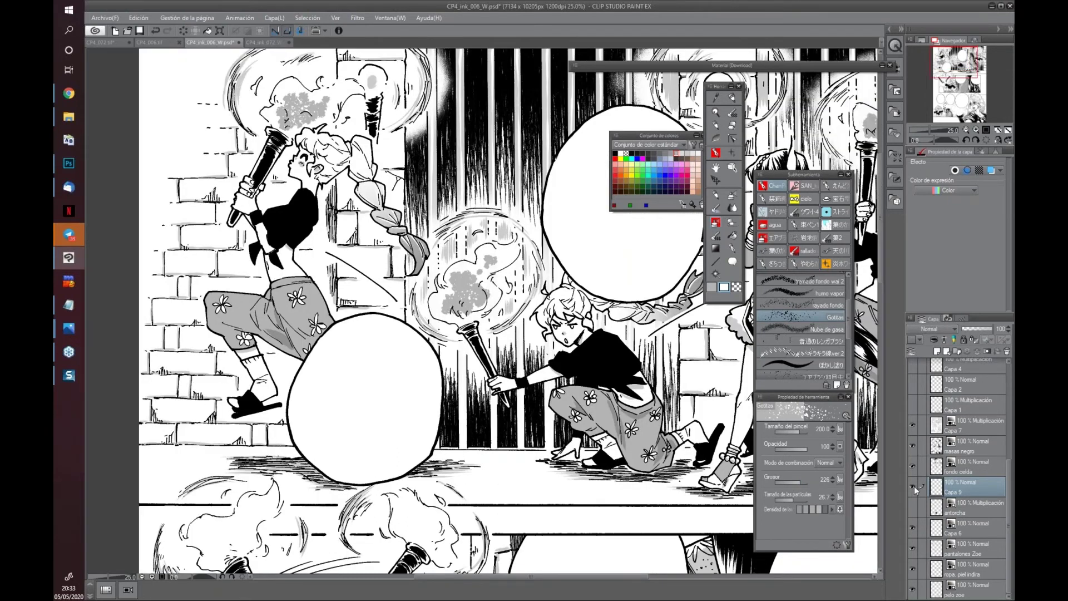
left_click(913, 486)
left_click(913, 507)
Examine the finished torch smoke shading across the page's panels, including the large torch in the last one
left_click_drag(490, 377, 94, 475)
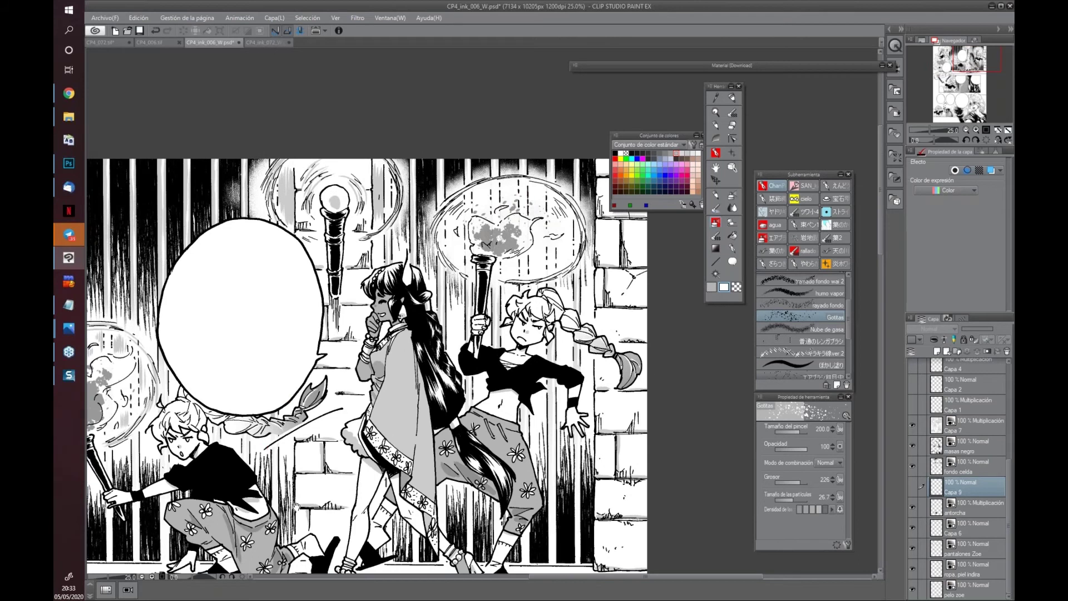
left_click_drag(295, 505, 531, 281)
left_click_drag(612, 568, 442, 73)
left_click_drag(418, 356, 272, 463)
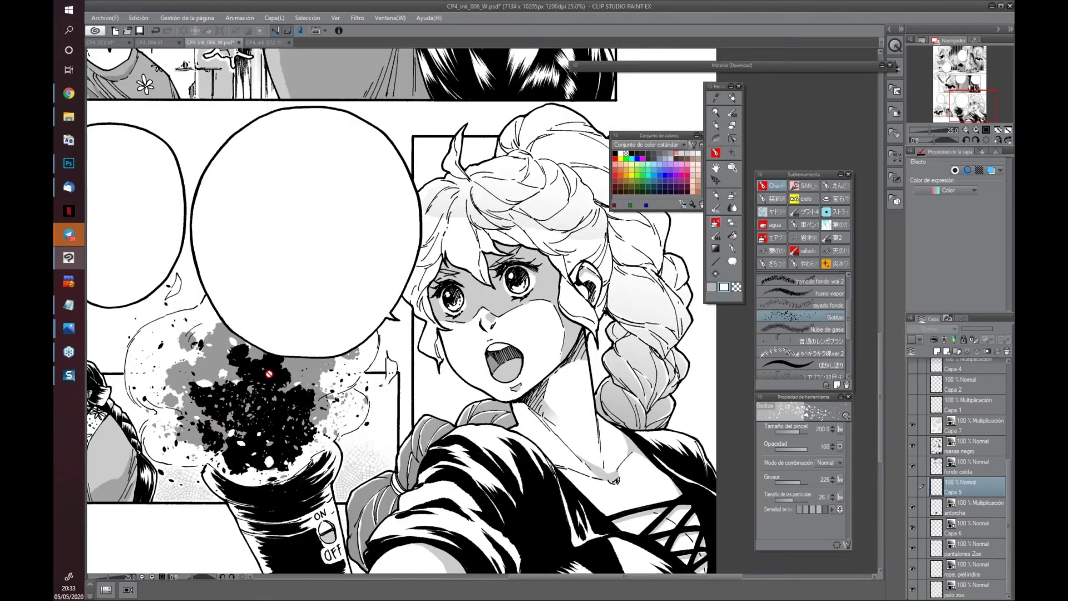
left_click_drag(790, 451, 581, 423)
scroll(682, 458, "down", 2)
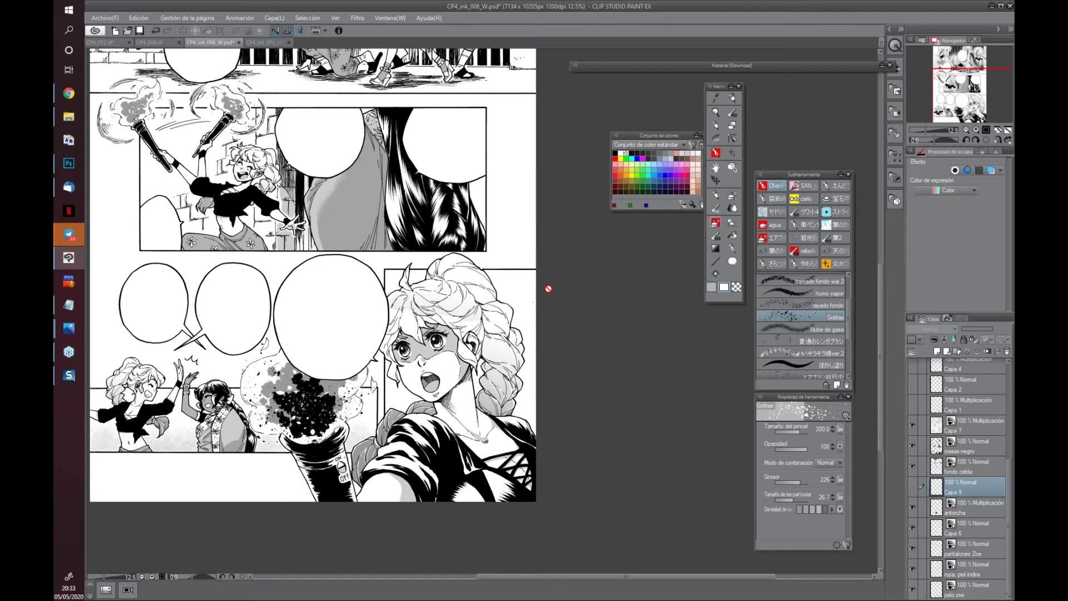
left_click_drag(577, 423, 575, 393)
On the Capa 7 layer, auto-select the empty background around the girl in the last panel and shrink the selection by 8 px
key("w")
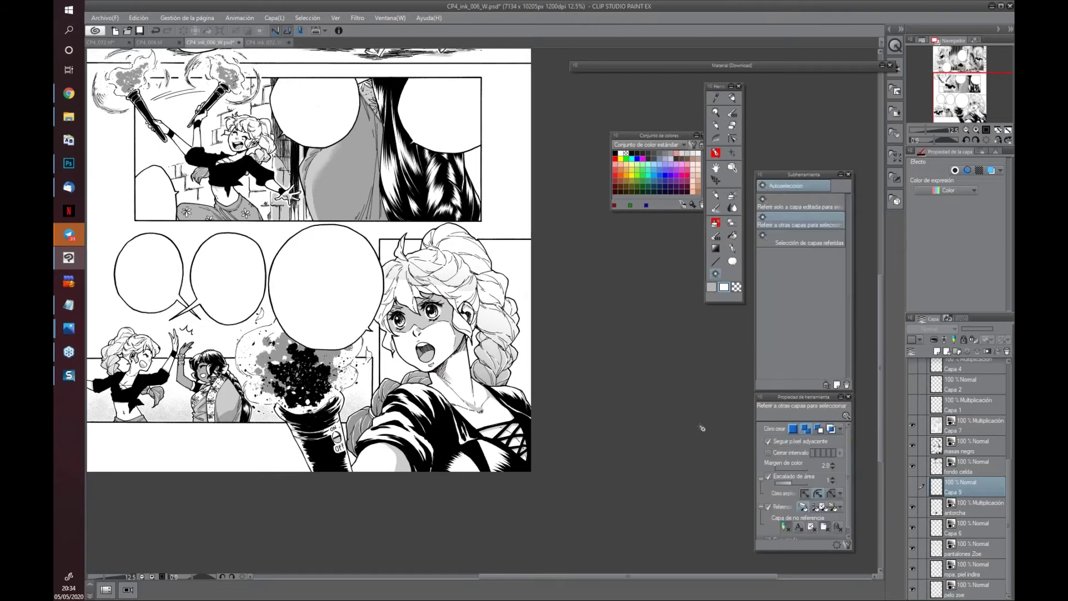
left_click(969, 428)
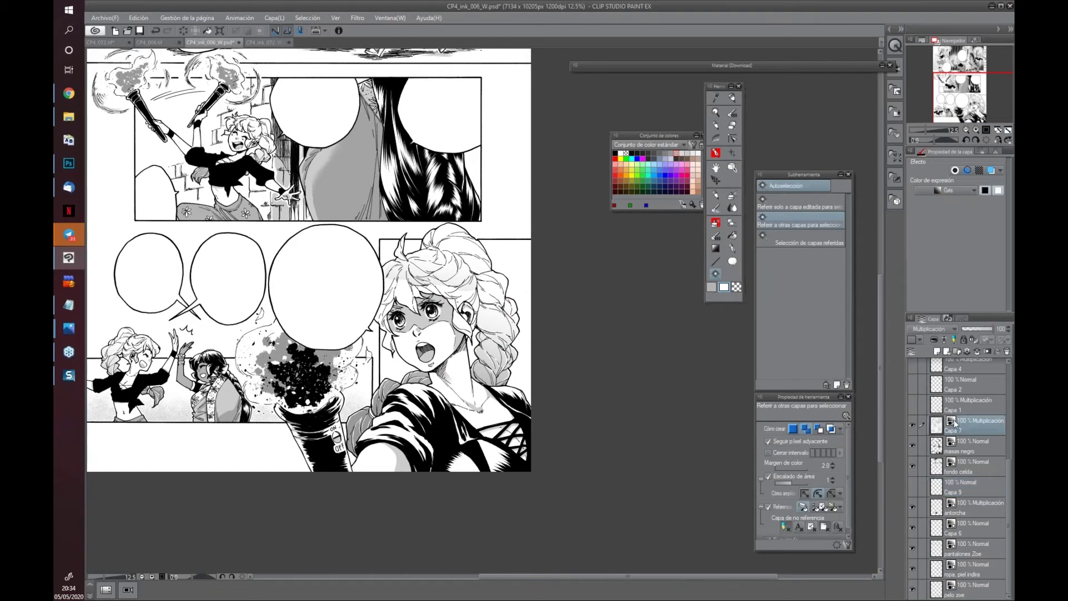
left_click(519, 276)
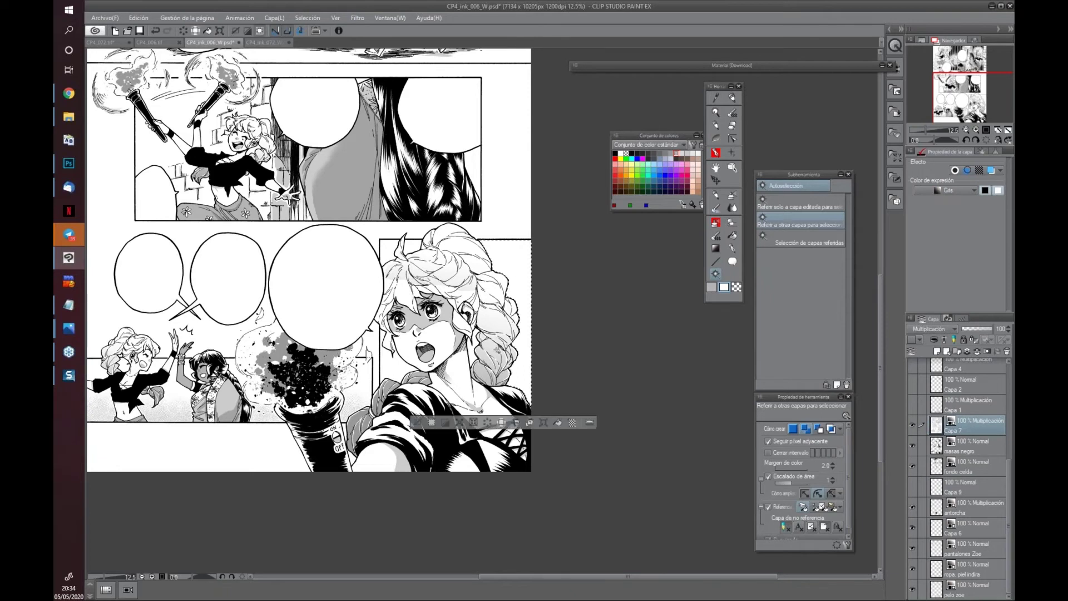
left_click(411, 246)
left_click(389, 255)
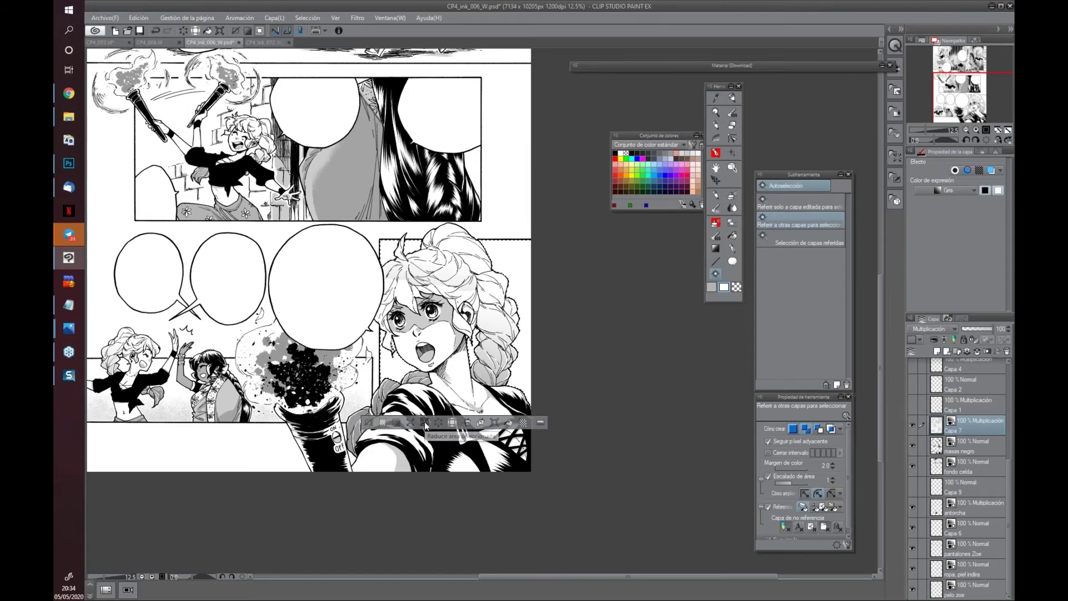
left_click(425, 423)
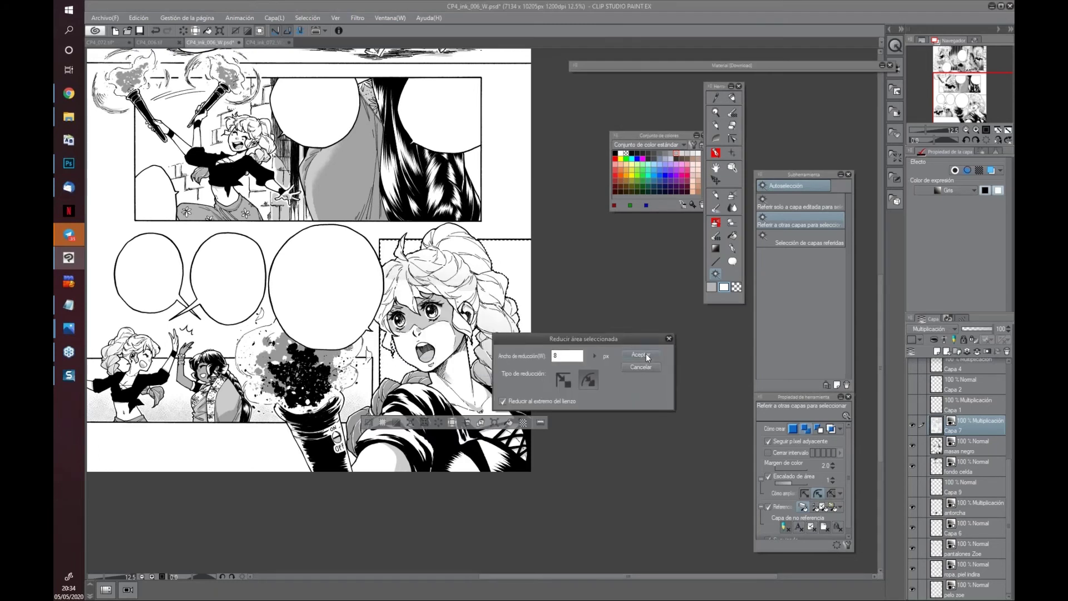
left_click(645, 353)
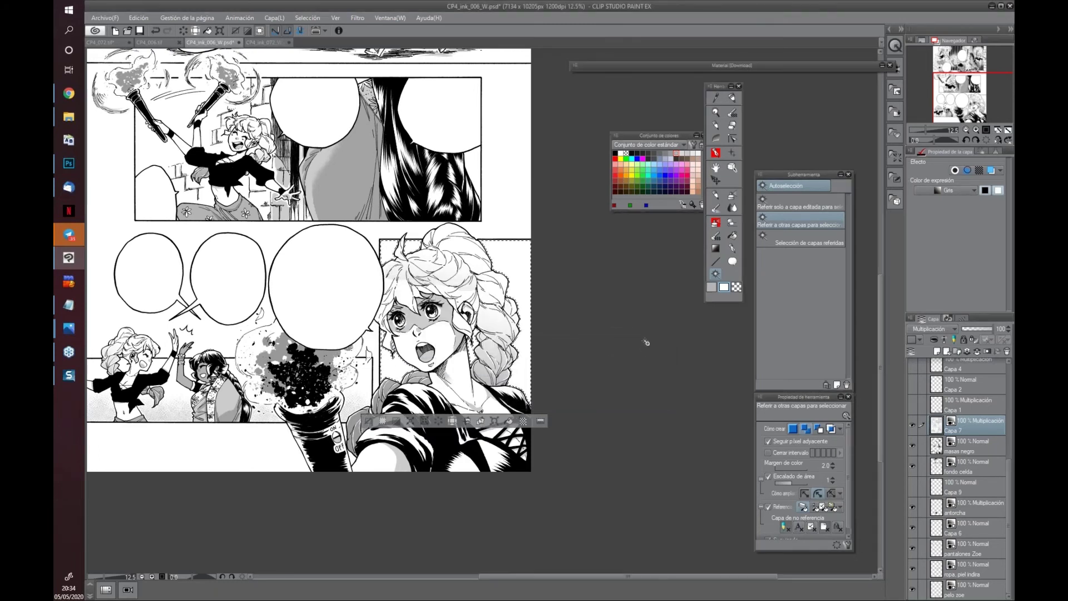
scroll(639, 334, "up", 4)
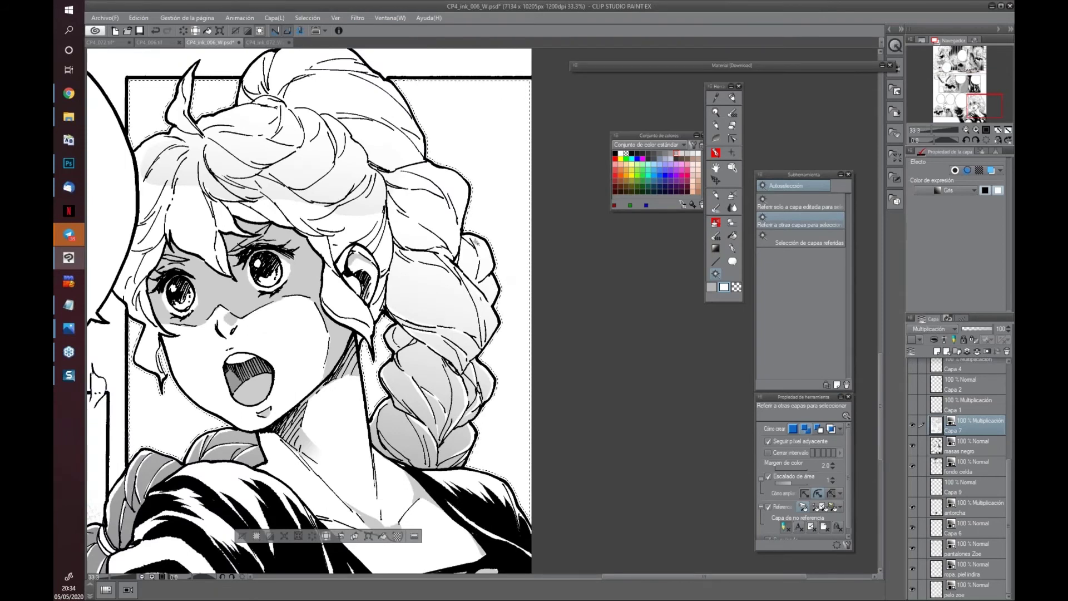
scroll(563, 303, "down", 1)
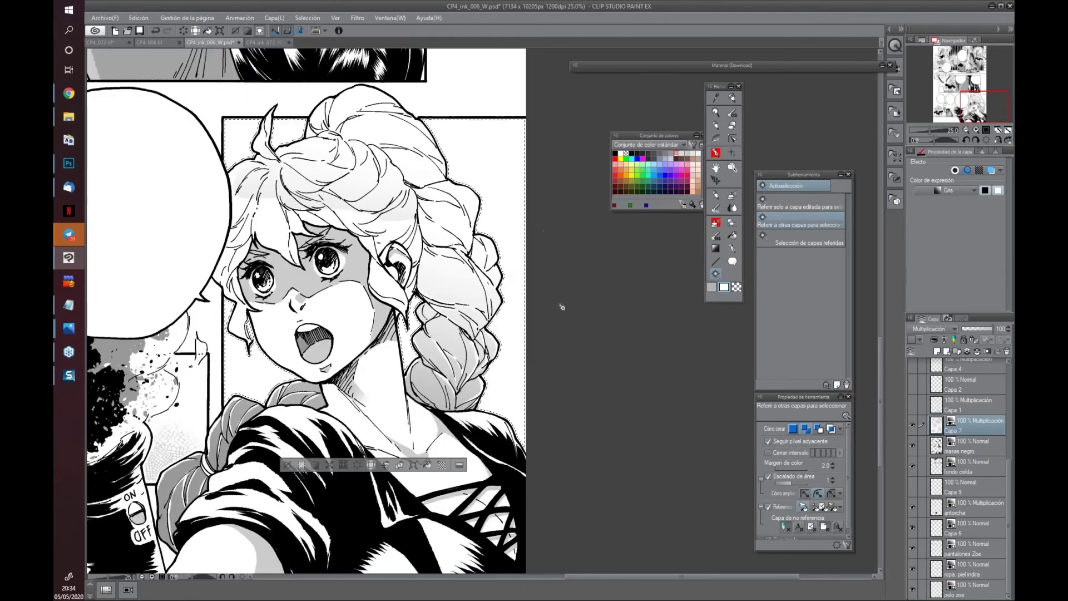
scroll(579, 345, "down", 2)
Move the Subherramienta and Propiedad de herramienta palettes closer to the page and bring the overlapped color palette to the front
left_click_drag(816, 175, 665, 112)
left_click_drag(810, 399, 662, 336)
left_click_drag(662, 109, 707, 112)
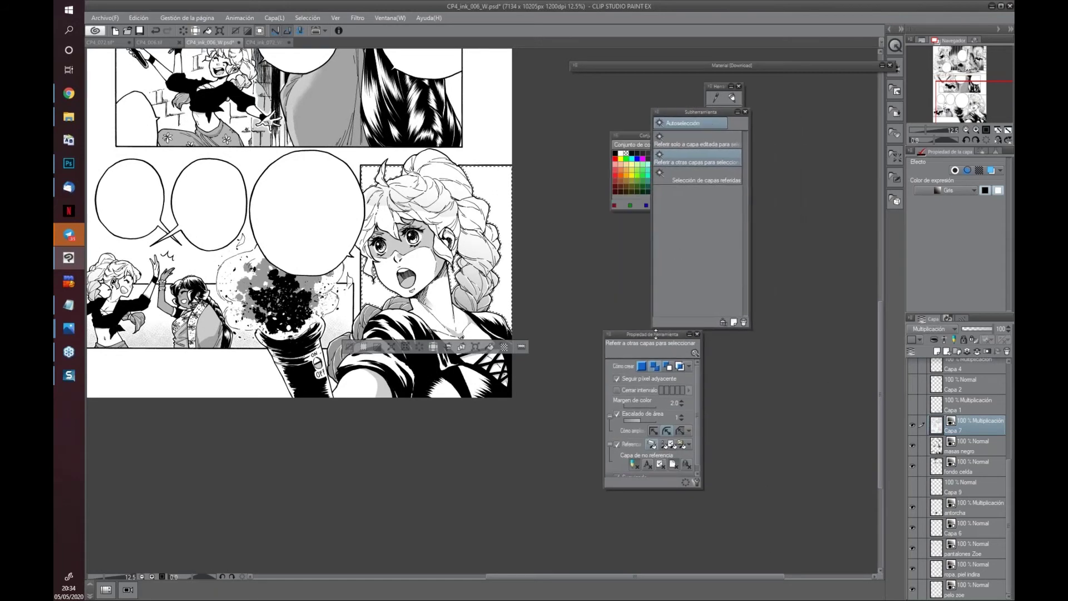
left_click_drag(659, 334, 659, 340)
double_click(716, 87)
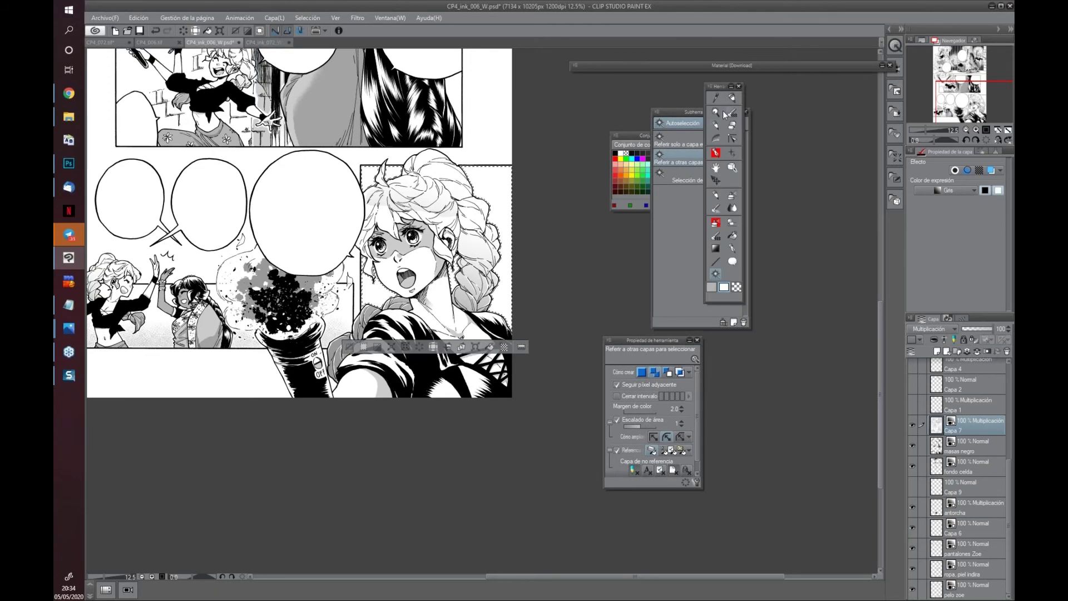
left_click(683, 114)
left_click(632, 137)
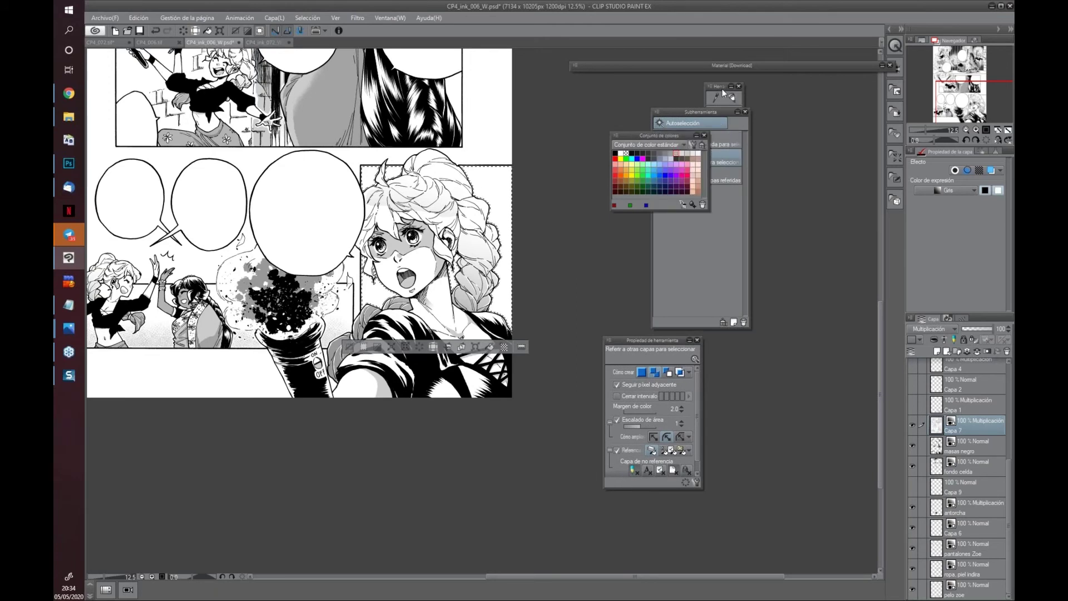
Place a Líneas radiales special ruler on the Capa 7 layer, centered low on the girl's torso in the last panel
left_click(718, 265)
left_click(740, 126)
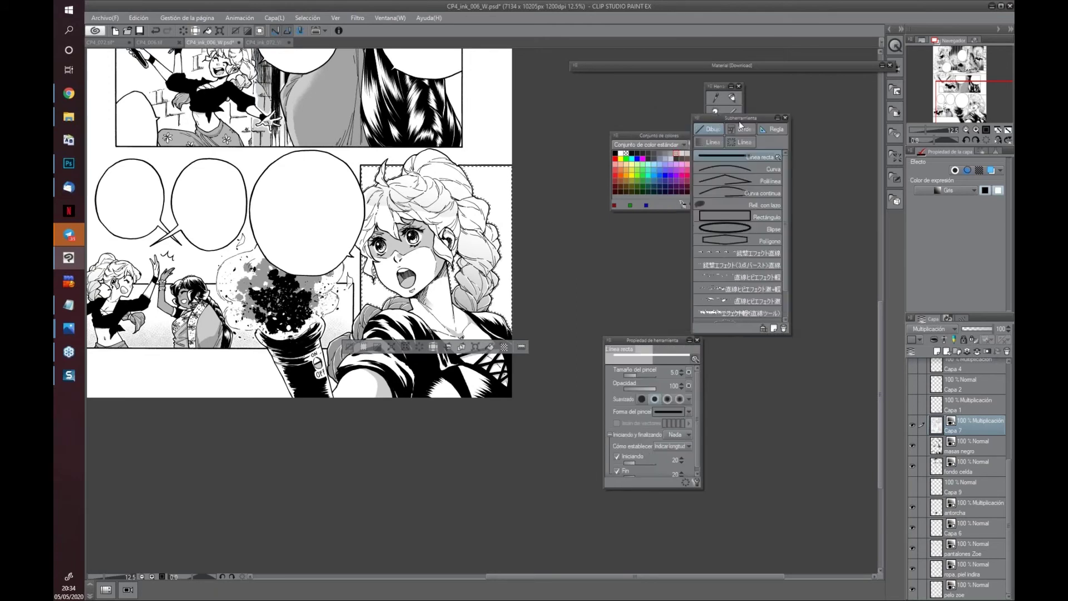
left_click_drag(740, 125, 795, 154)
left_click(829, 158)
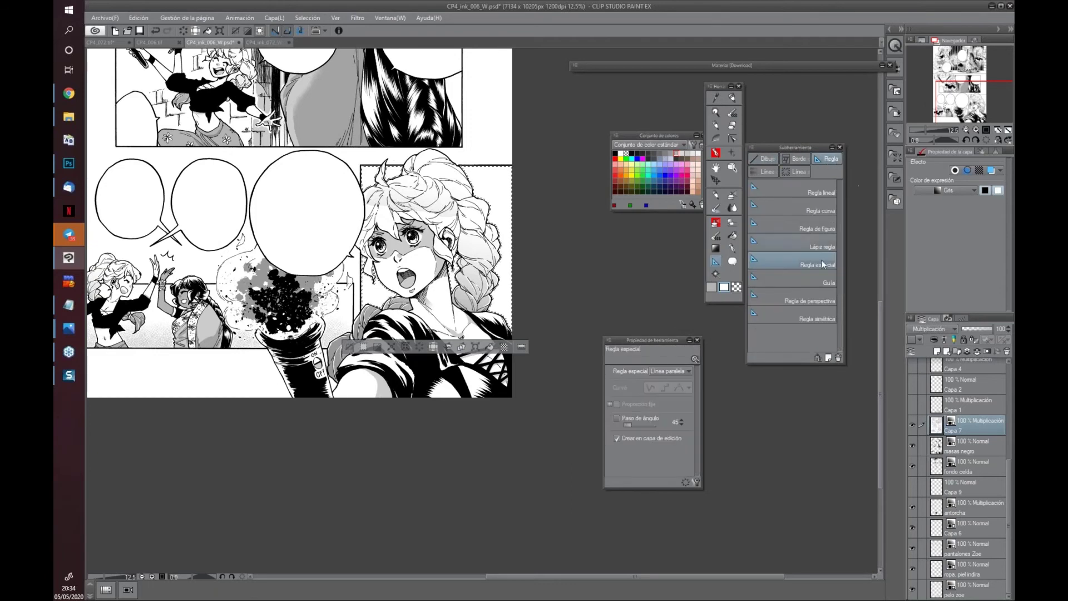
left_click(689, 371)
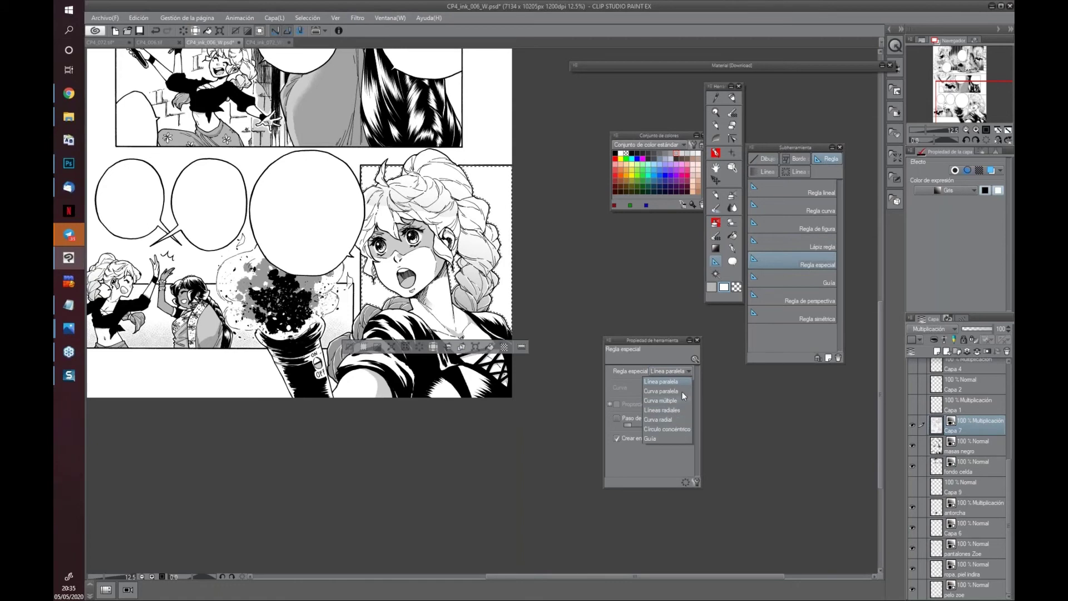
left_click(678, 409)
left_click_drag(488, 430, 469, 476)
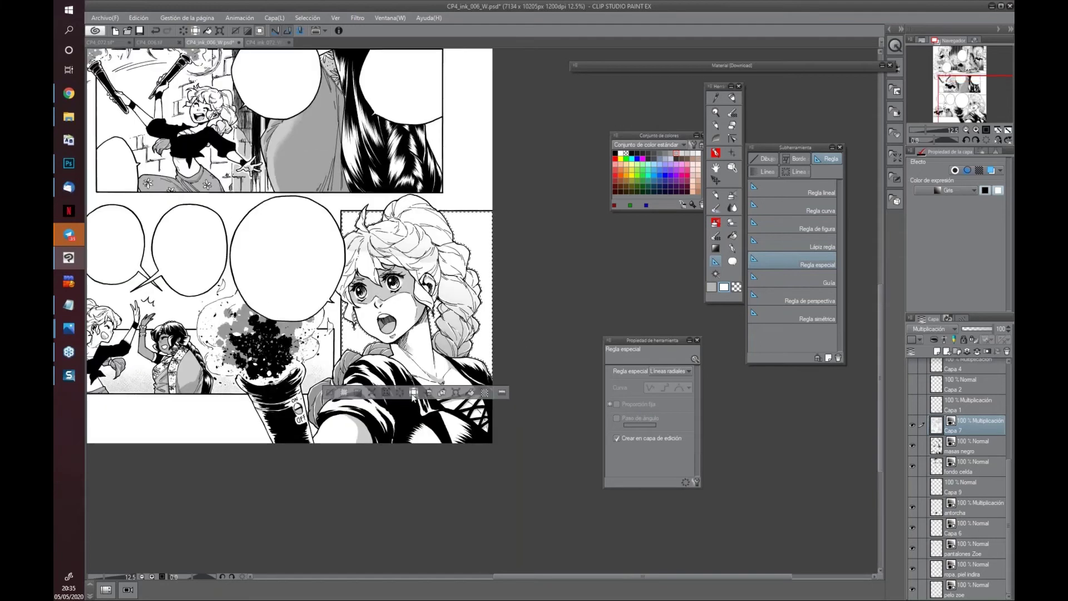
left_click(405, 428)
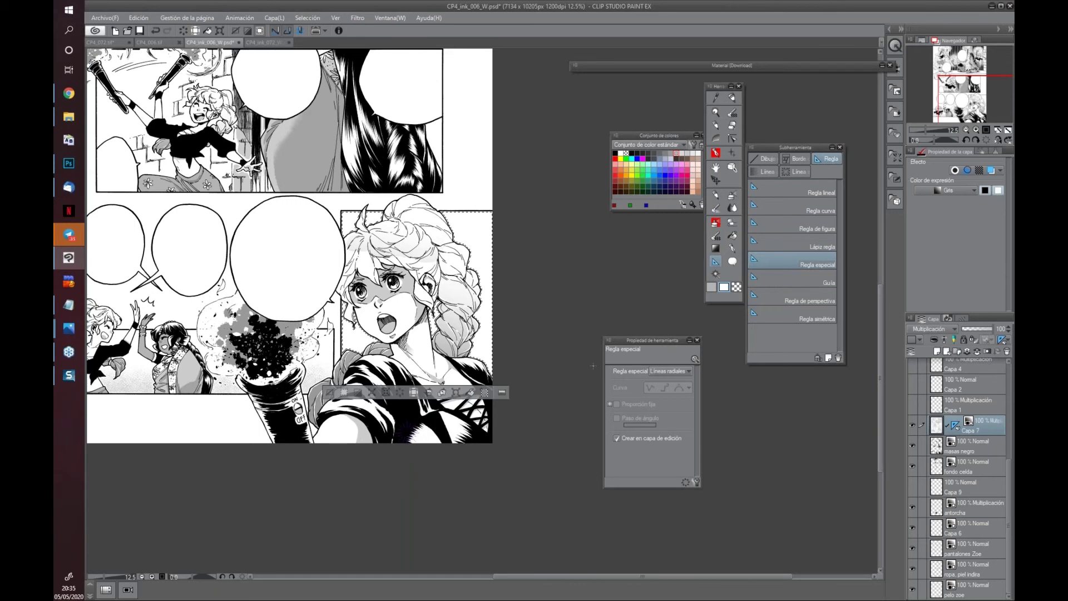
Draw black radial speed lines with the G real brush in the selected background around the girl, and clear the selection
left_click(719, 223)
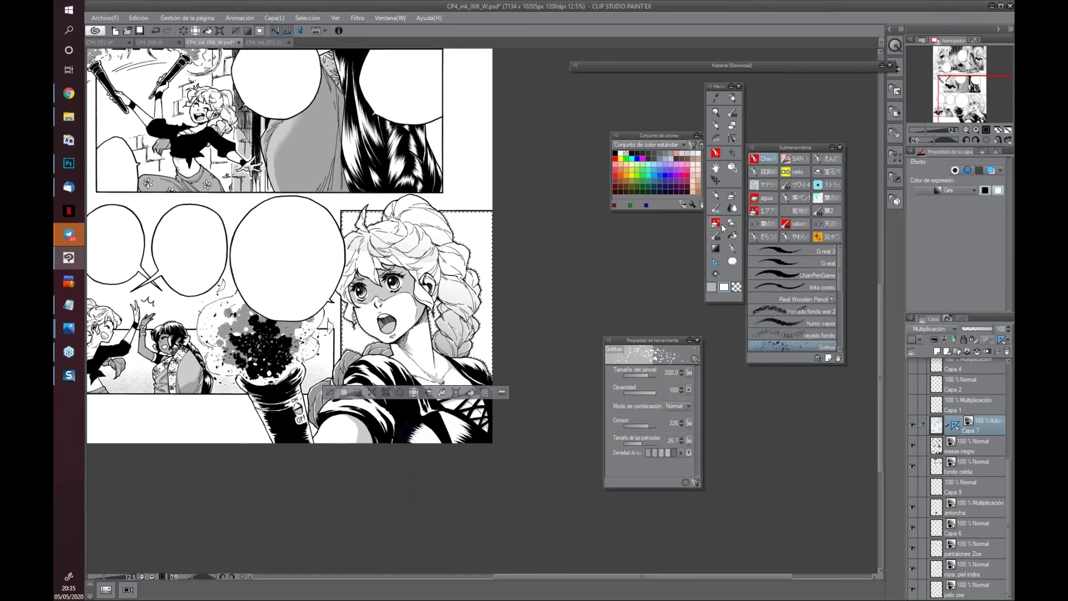
left_click(716, 287)
left_click(734, 152)
left_click(615, 153)
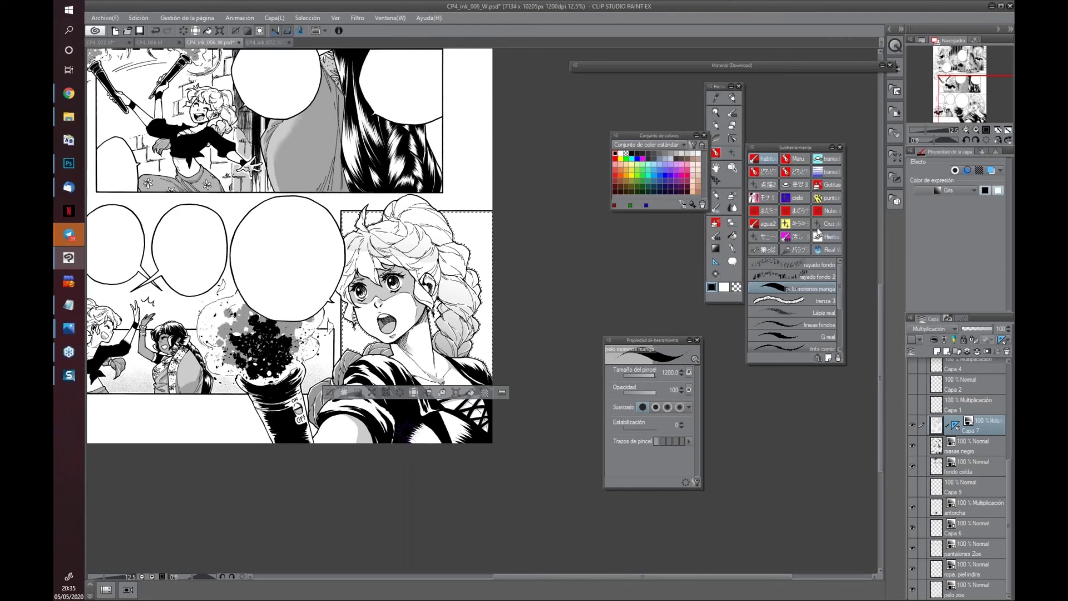
scroll(842, 303, "down", 5)
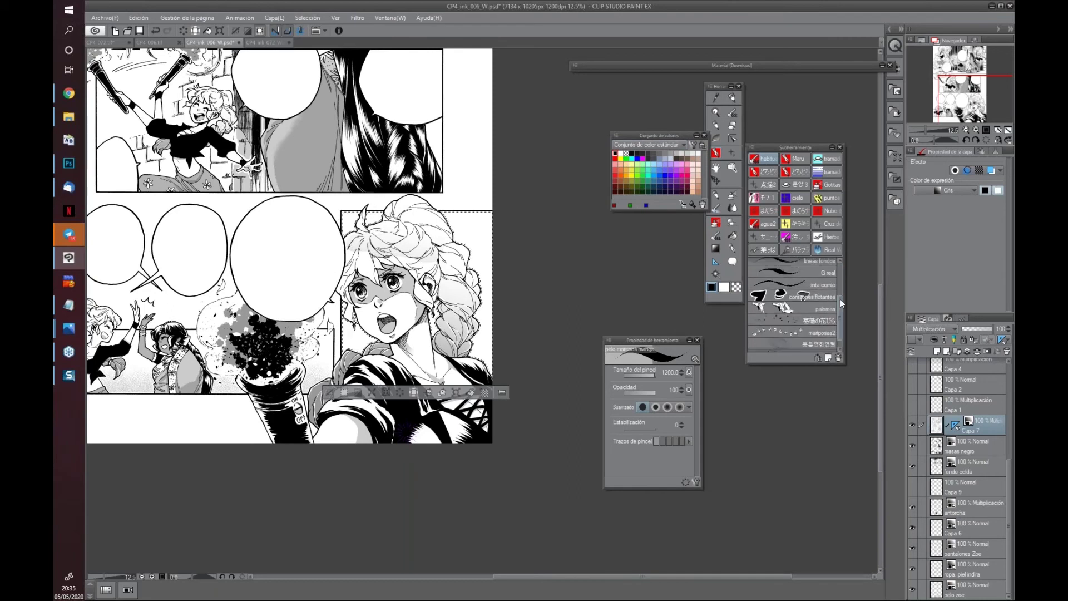
left_click(716, 223)
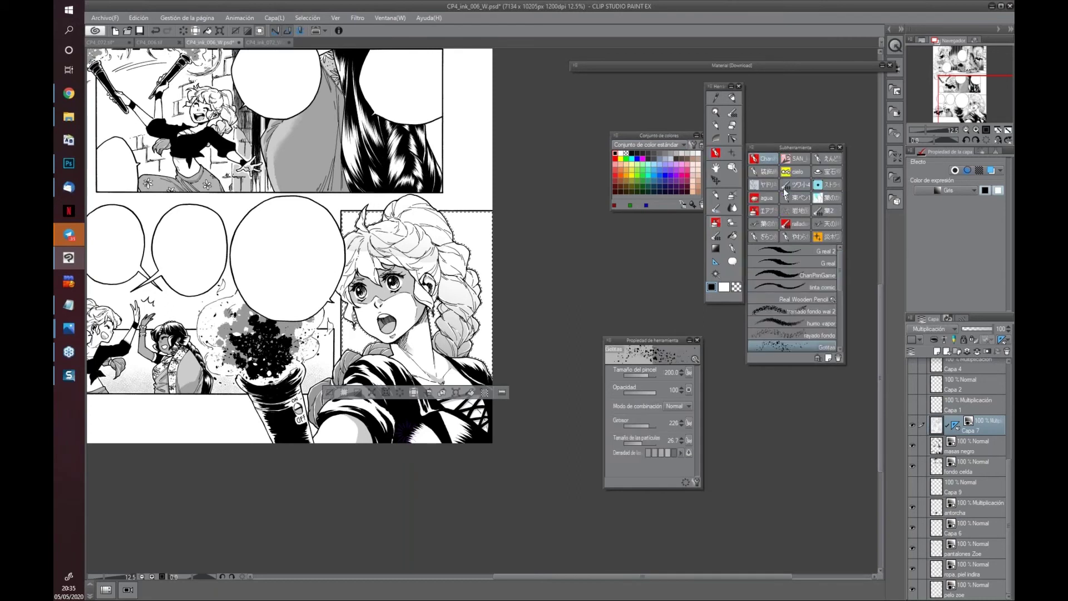
left_click(823, 263)
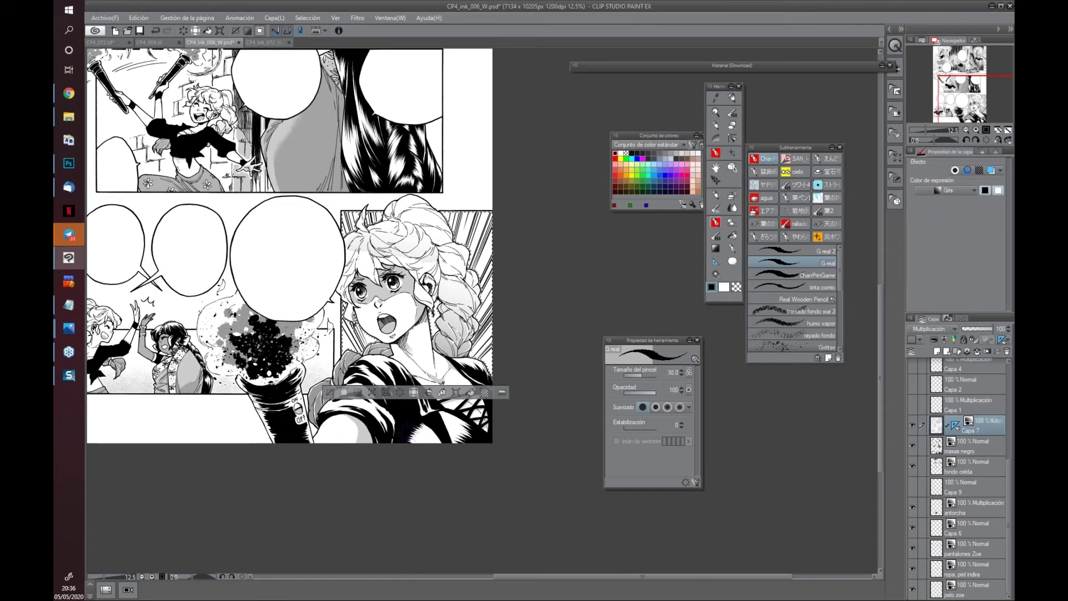
scroll(477, 502, "up", 2)
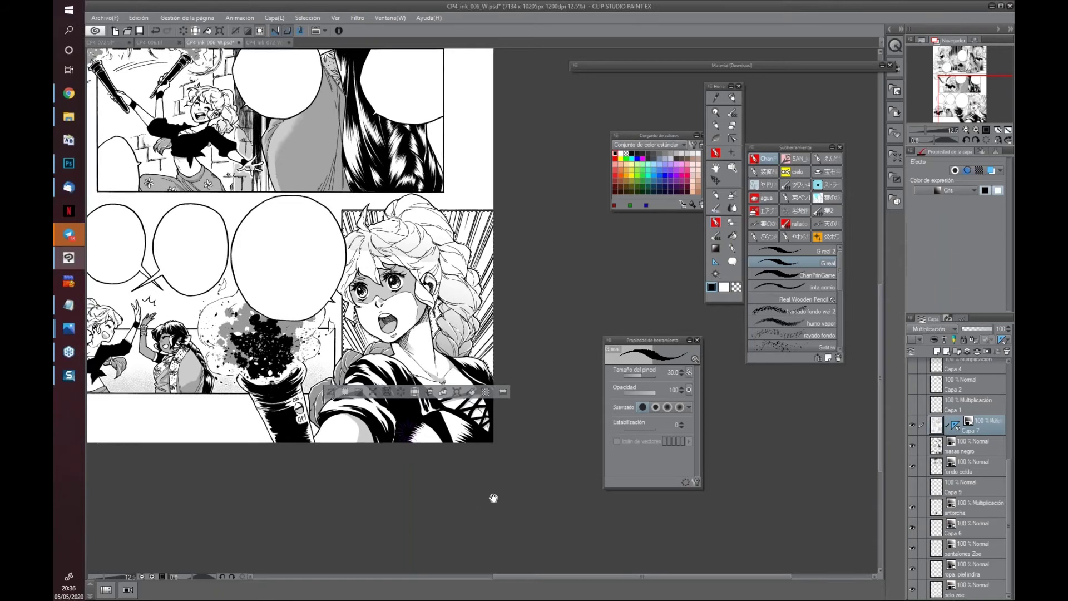
key("ctrl+d")
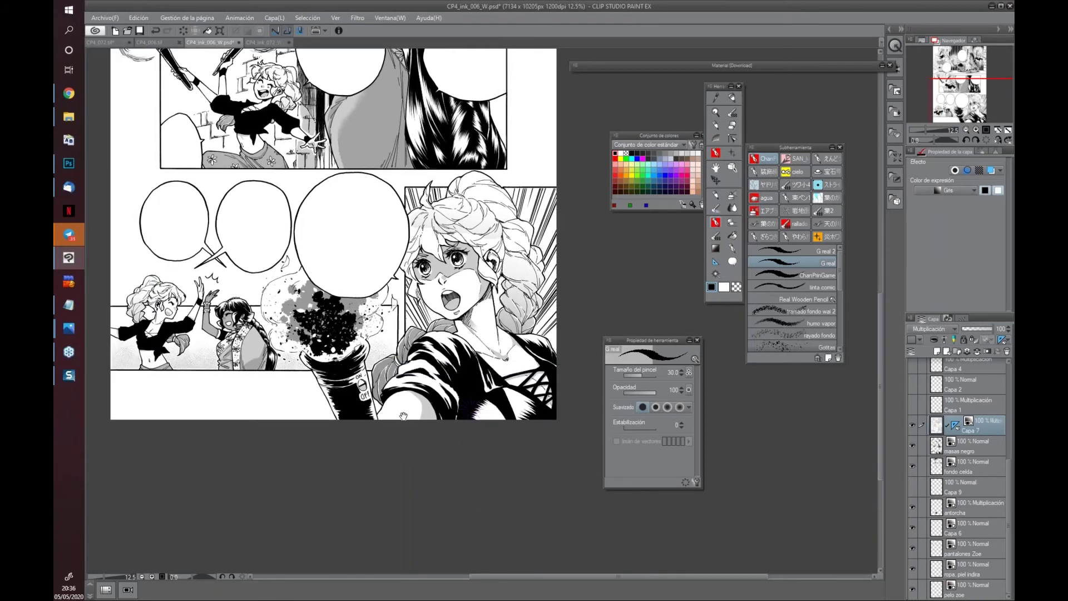
Show the Radiant layer temporarily to examine its gray sparkle texture behind the raised torches in the second panel, and hide it again
left_click_drag(405, 418, 509, 480)
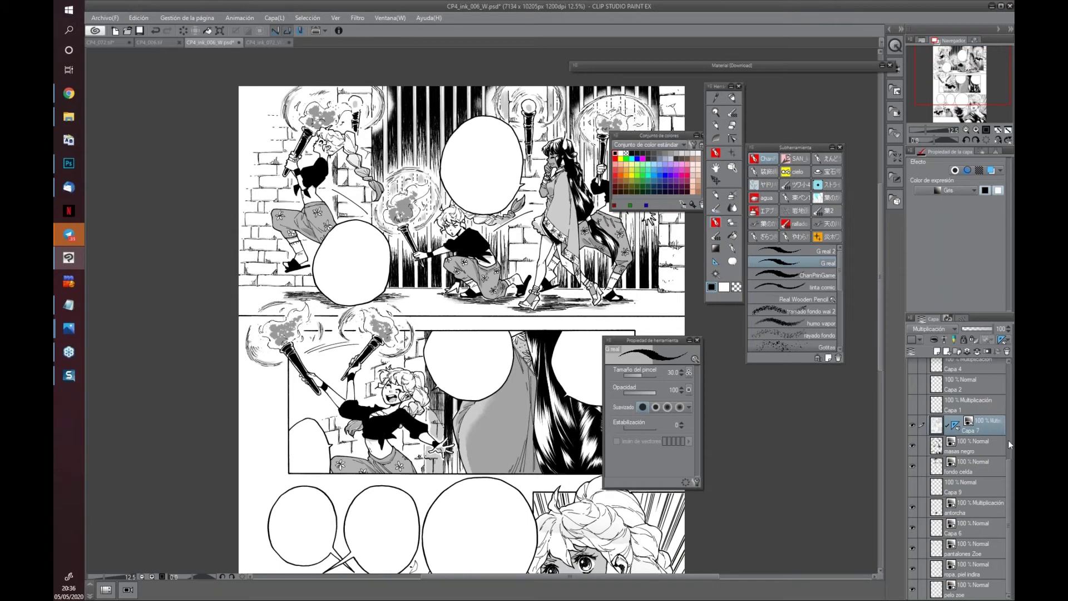
left_click(913, 487)
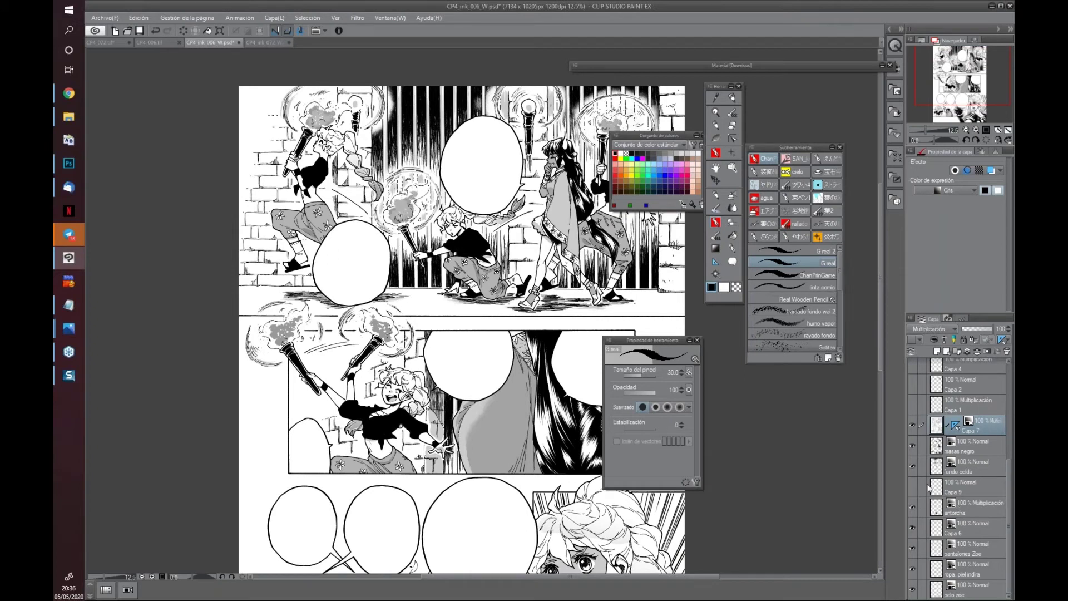
left_click_drag(1010, 512, 1011, 379)
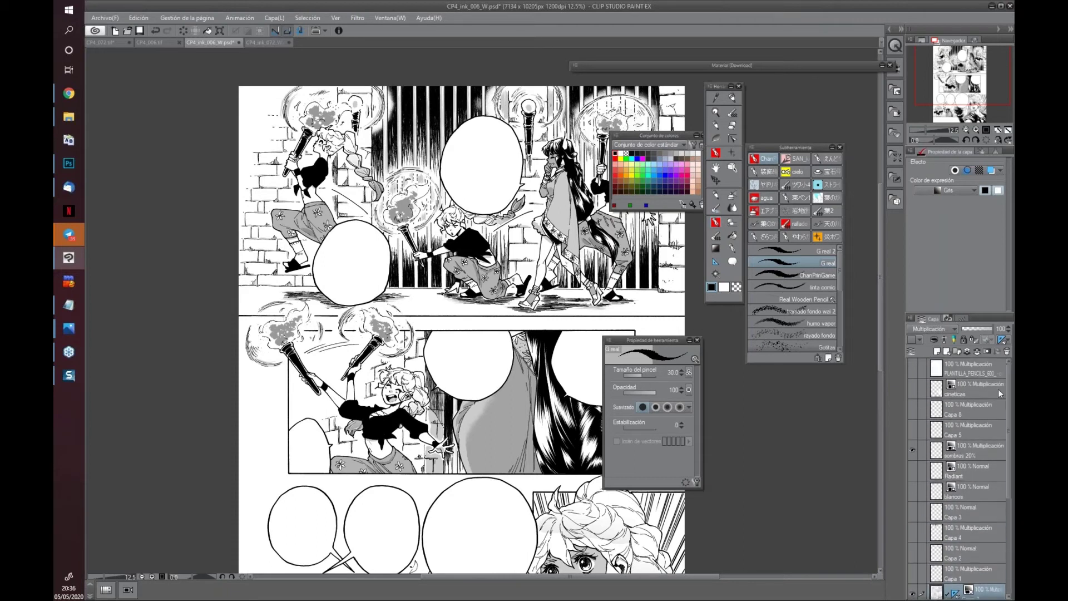
left_click(912, 471)
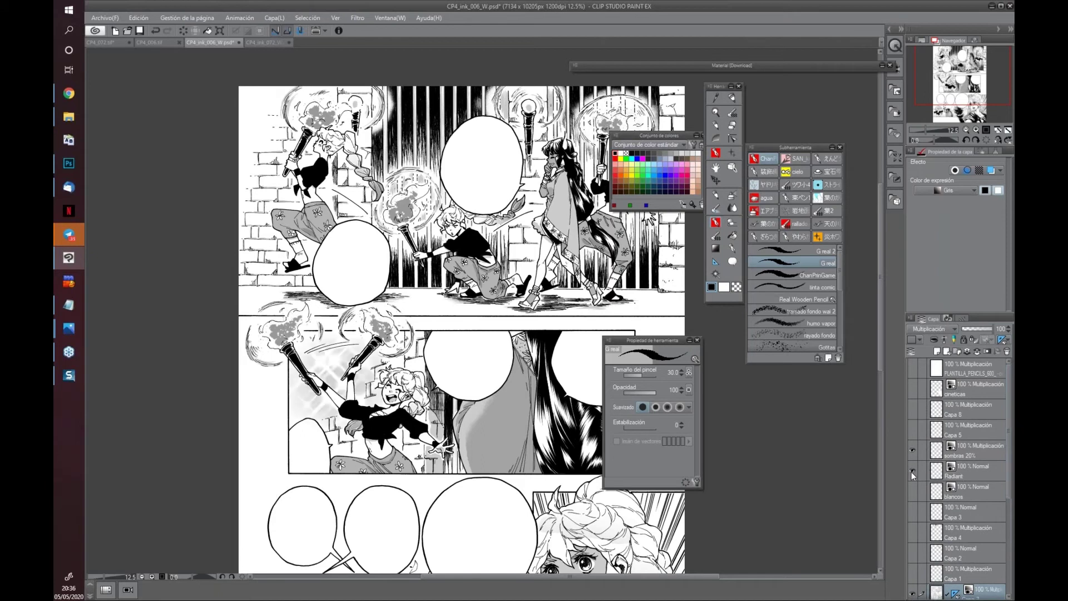
left_click(912, 471)
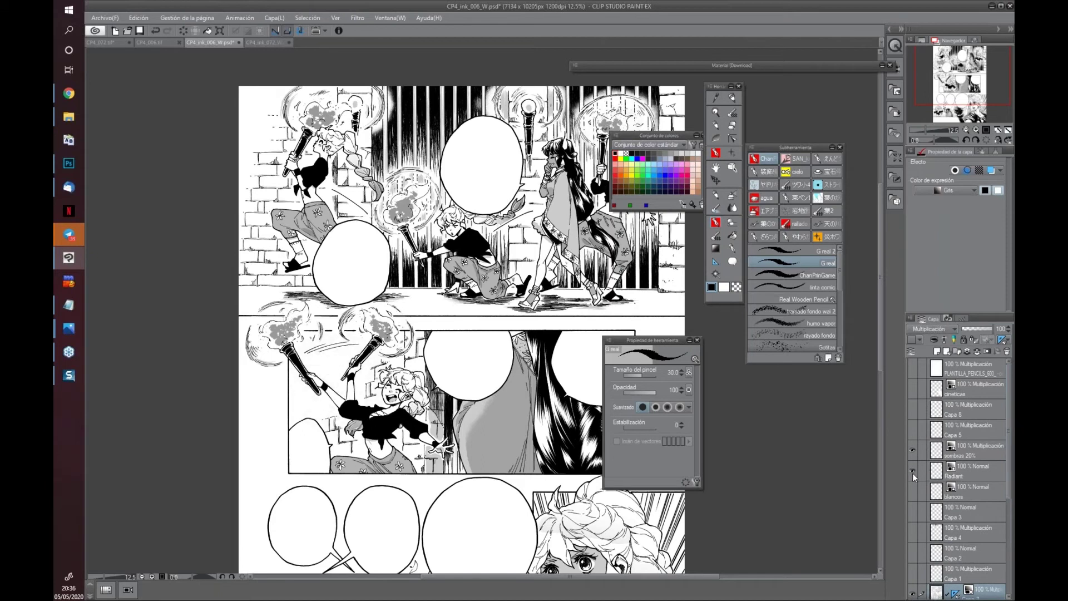
left_click(912, 472)
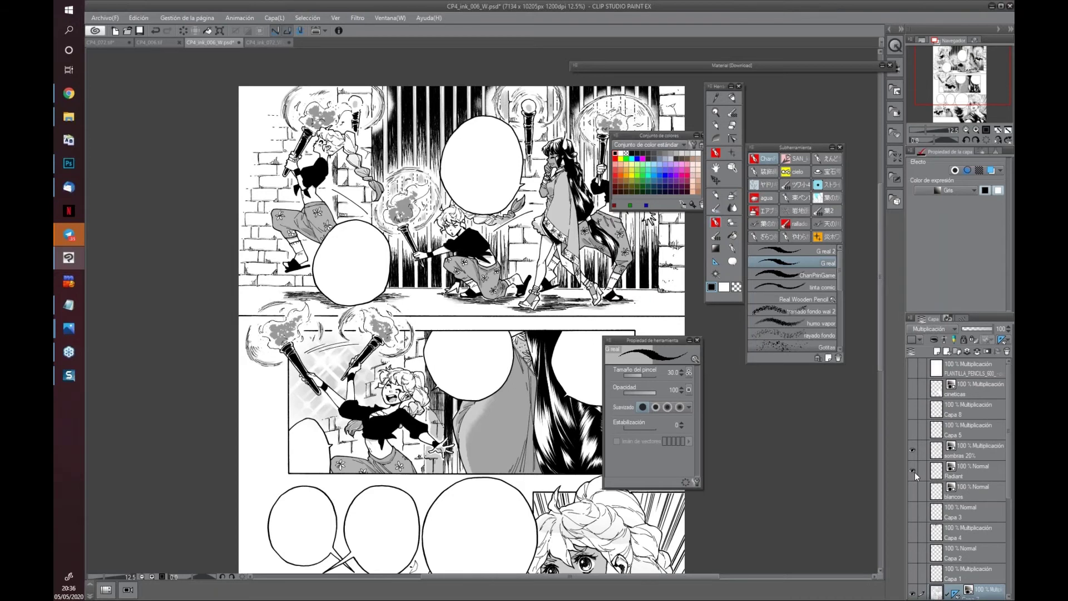
key("ctrl+plus")
left_click_drag(407, 518, 584, 468)
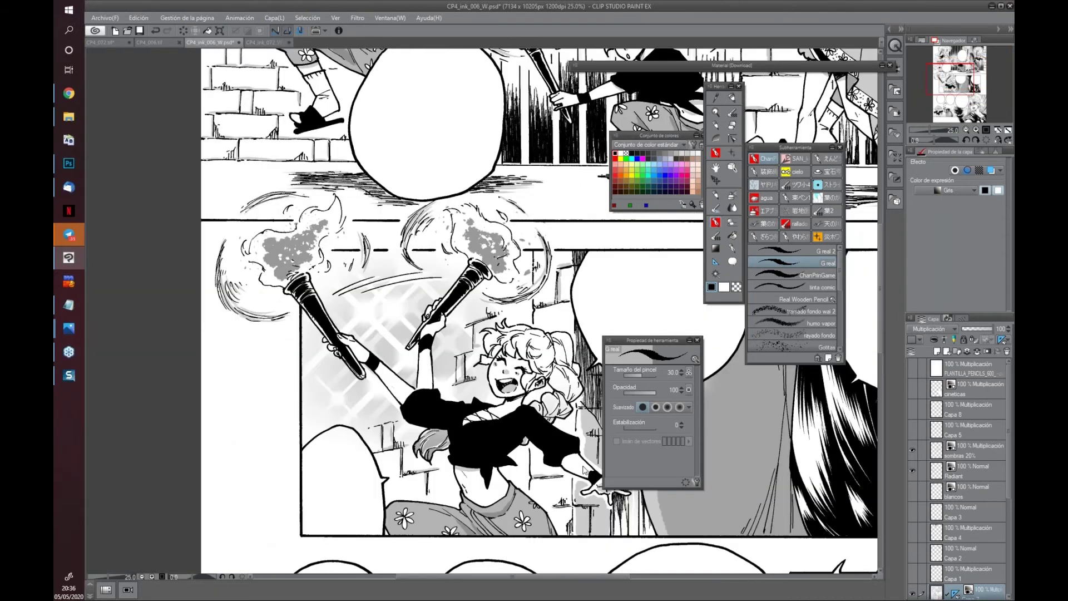
left_click(913, 470)
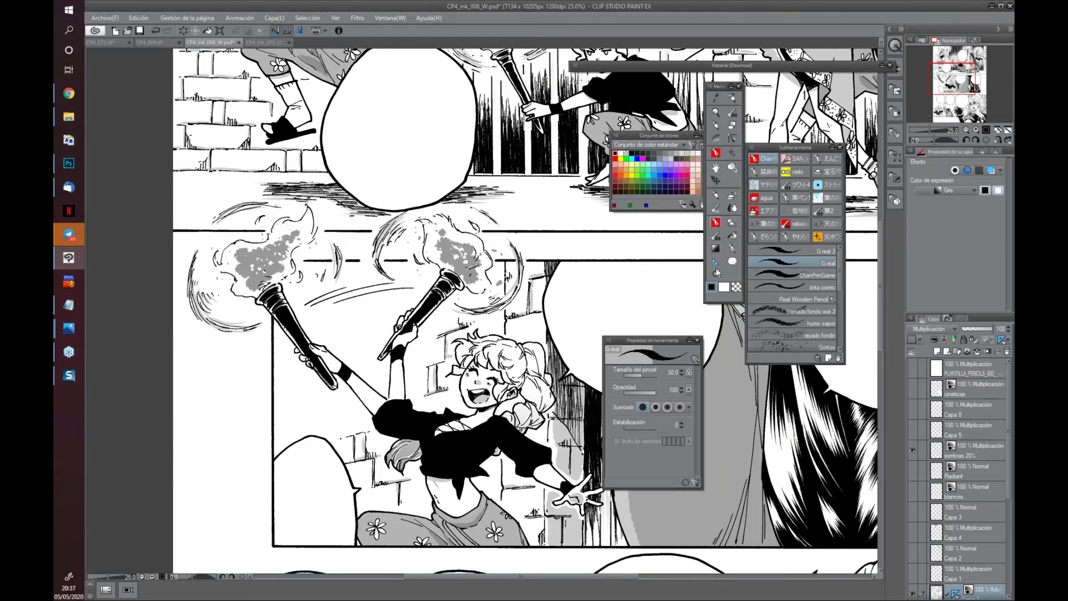
Select the empty wall background around and between the raised torches in the second panel with the Encuadre de lazo tool
left_click(732, 222)
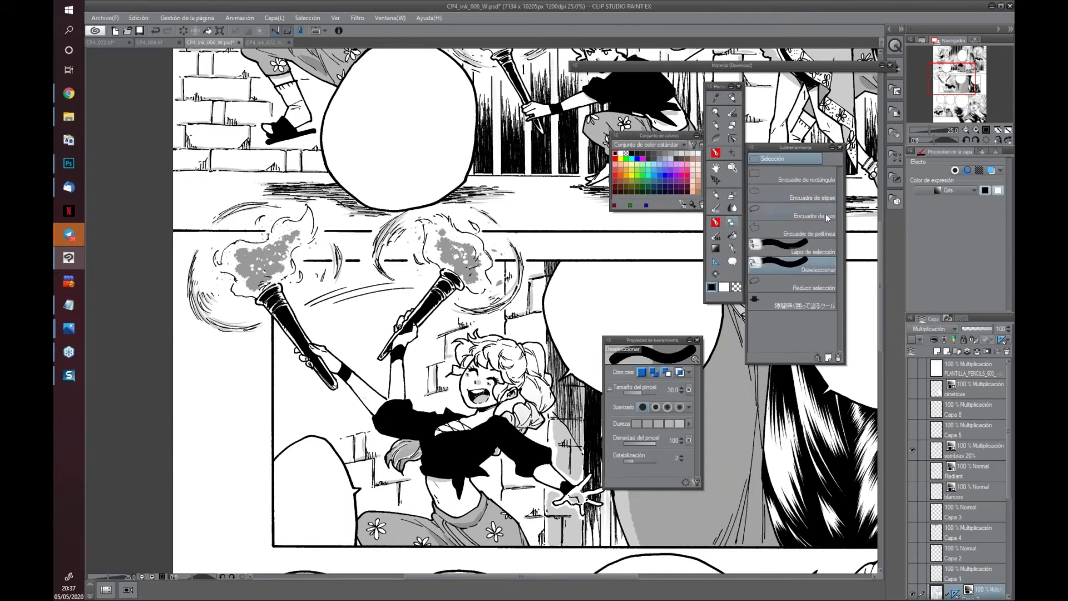
left_click(822, 217)
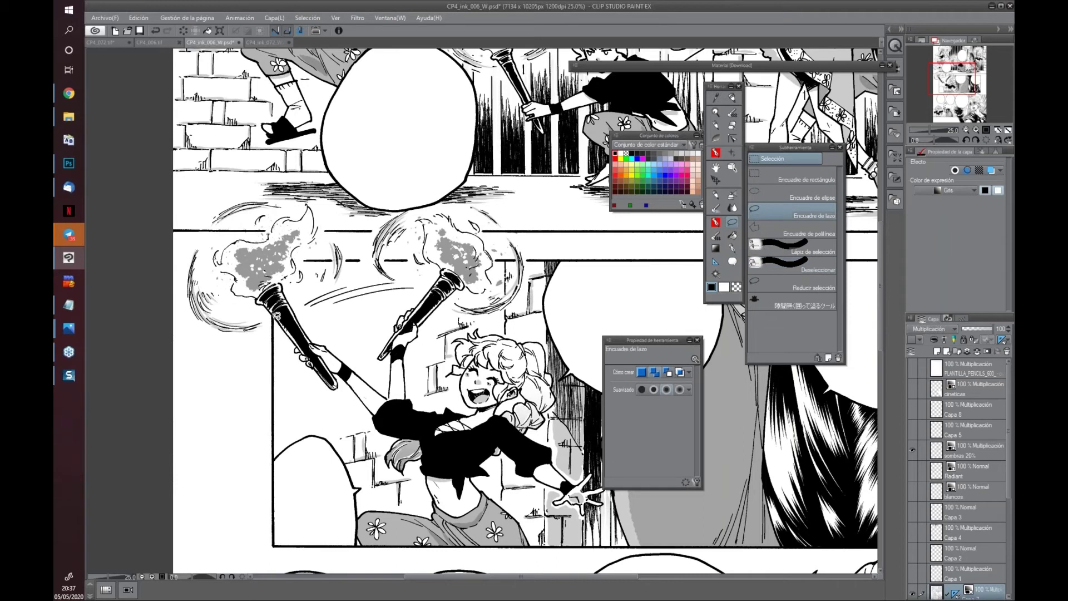
mouse_move(297, 343)
left_mouse_down()
mouse_move(328, 380)
mouse_move(308, 429)
mouse_move(274, 396)
mouse_move(278, 311)
left_mouse_up()
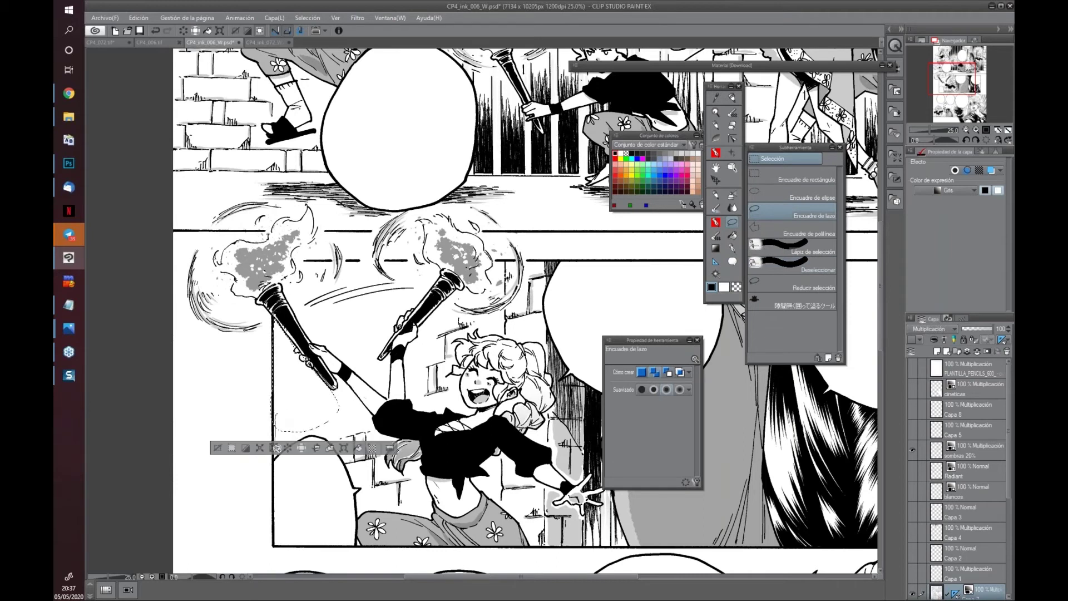
left_click_drag(346, 428, 379, 315, "shift")
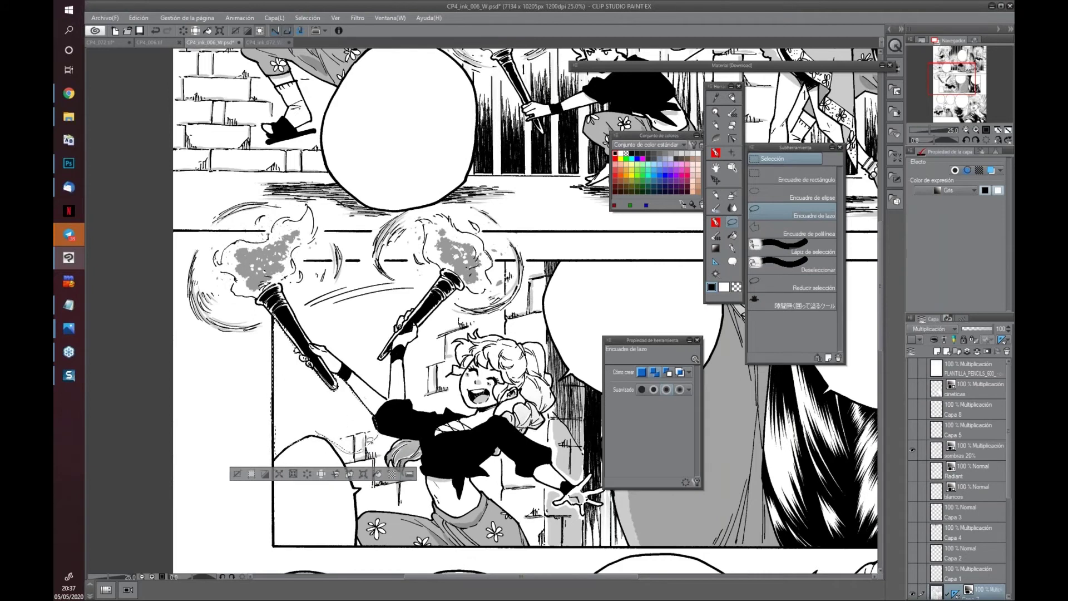
mouse_move(388, 341)
left_mouse_down()
mouse_move(399, 313)
mouse_move(435, 288)
mouse_move(379, 257)
mouse_move(318, 261)
mouse_move(291, 275)
left_mouse_up()
left_click_drag(330, 345, 334, 347)
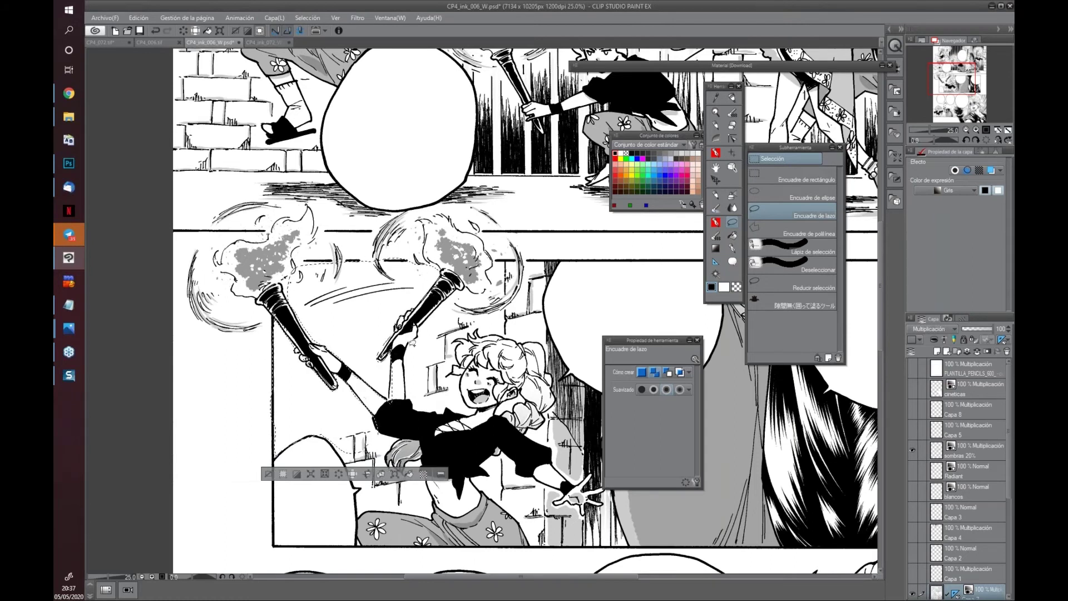
mouse_move(451, 331)
left_mouse_down()
mouse_move(398, 322)
mouse_move(434, 304)
mouse_move(471, 336)
mouse_move(456, 357)
mouse_move(458, 398)
mouse_move(413, 382)
mouse_move(501, 428)
mouse_move(517, 424)
mouse_move(779, 40)
left_mouse_up()
Place the Radiant material from Monochromatic pattern, Effect and feeling, Bright, Quiet, Soft and Delight into the selected background behind the torches
double_click(780, 65)
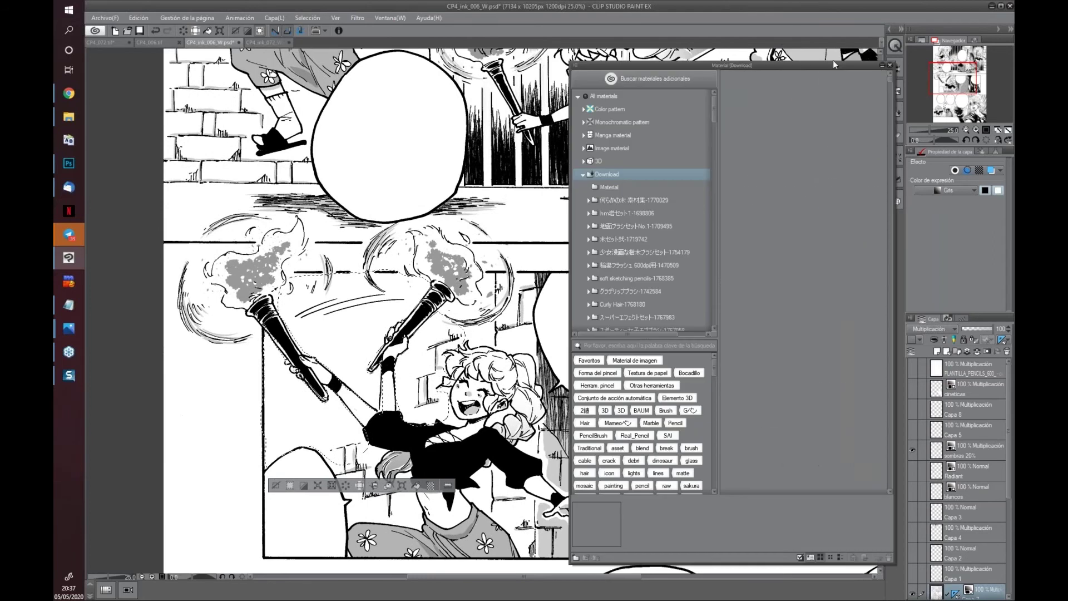
left_click_drag(780, 65, 651, 65)
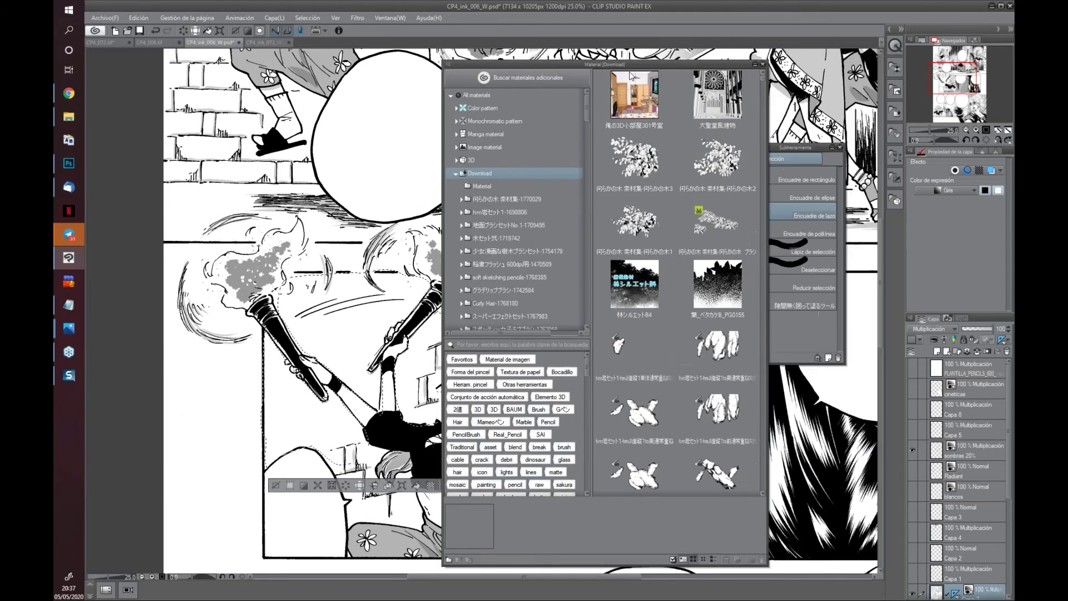
left_click(472, 122)
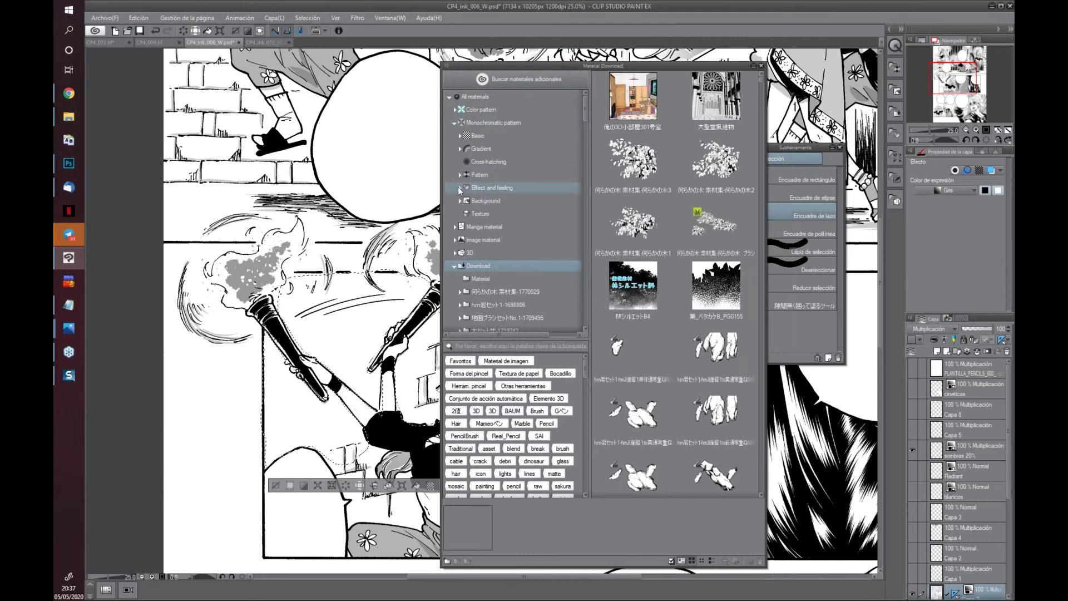
left_click(478, 188)
left_click(534, 199)
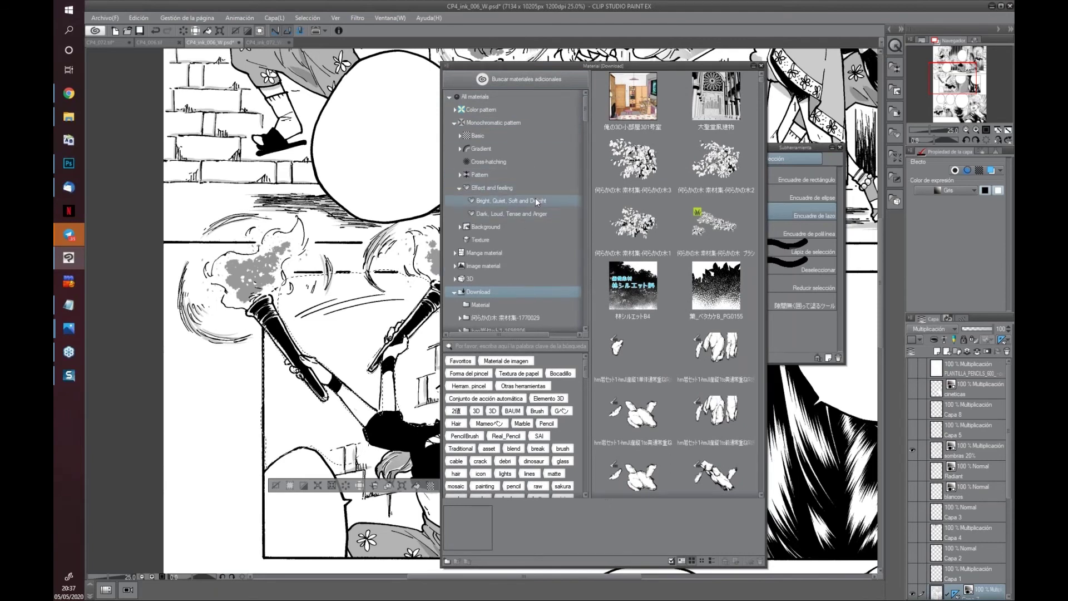
left_click_drag(760, 177, 756, 426)
left_click(637, 415)
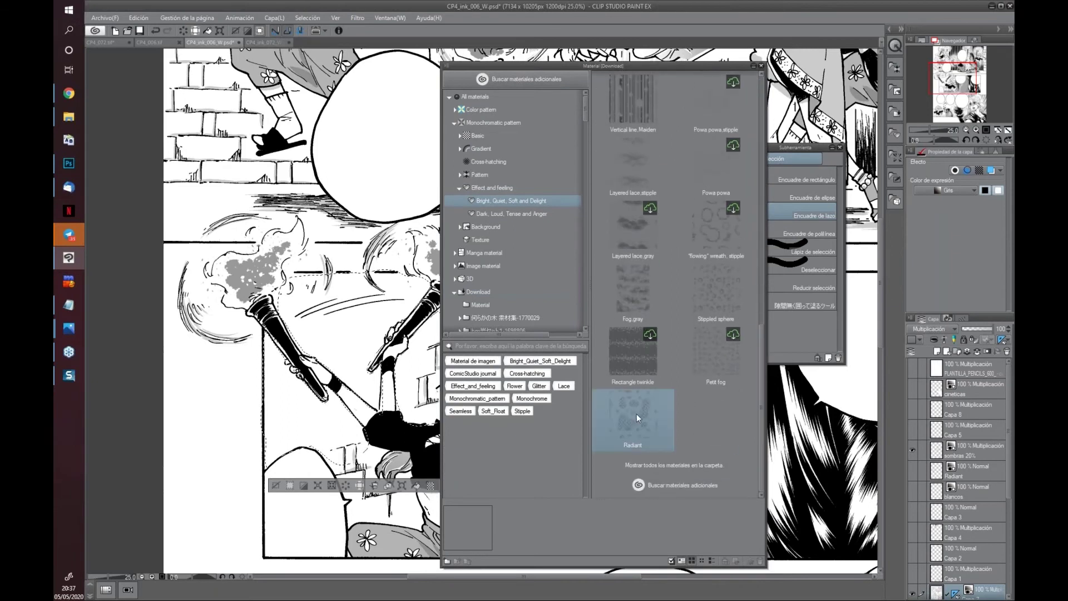
left_click_drag(638, 423, 334, 325)
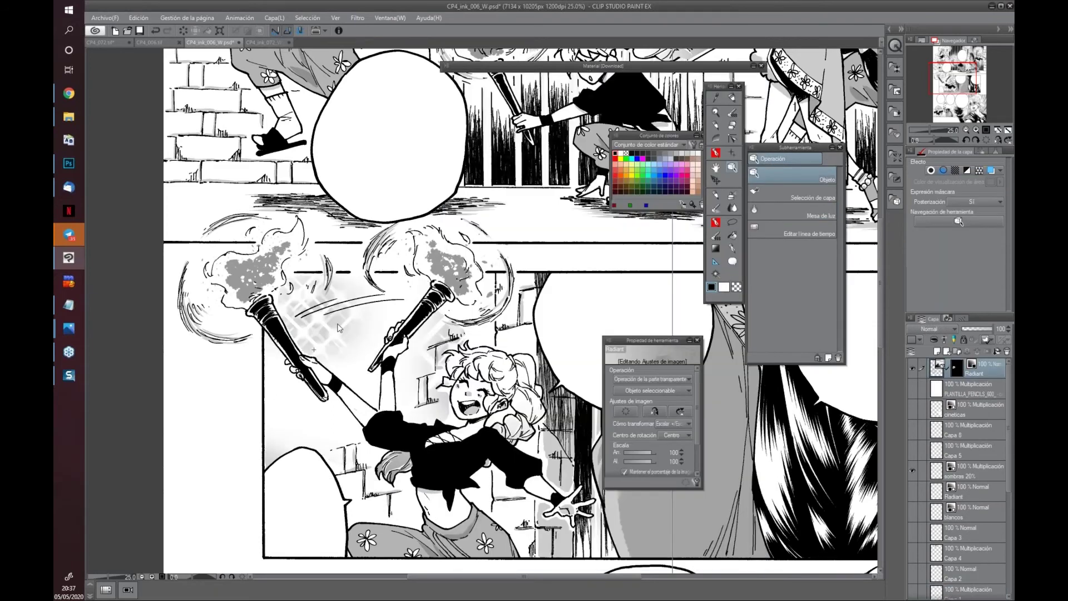
Reposition the Radiant texture so that its crossing light streaks fill the masked background between the girl's torches
left_click_drag(338, 327, 159, 333)
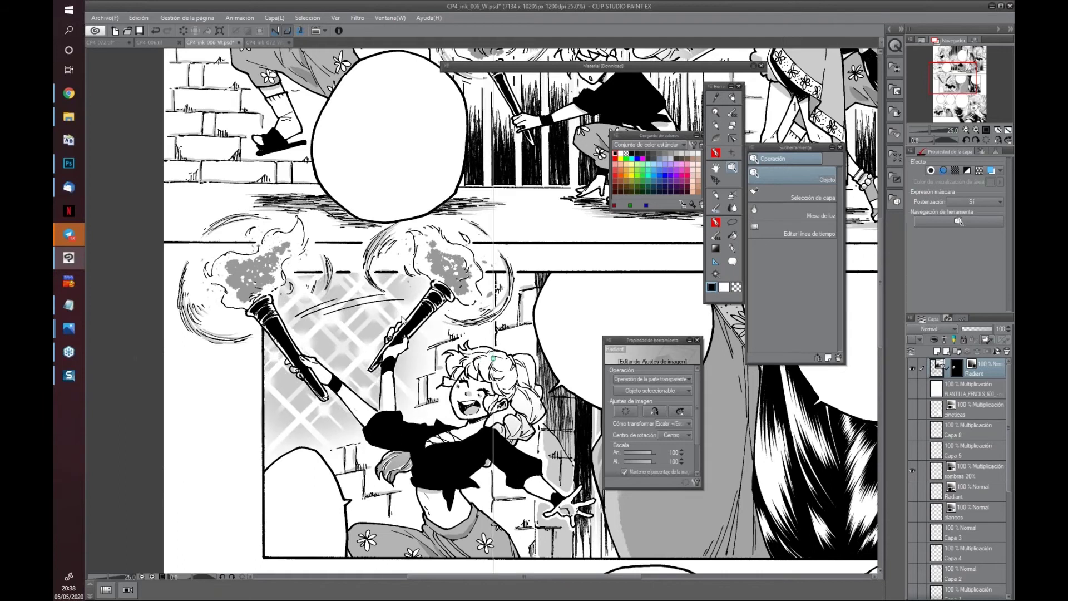
left_click(453, 420)
mouse_move(454, 420)
left_mouse_down()
mouse_move(605, 435)
mouse_move(481, 405)
mouse_move(517, 477)
left_mouse_up()
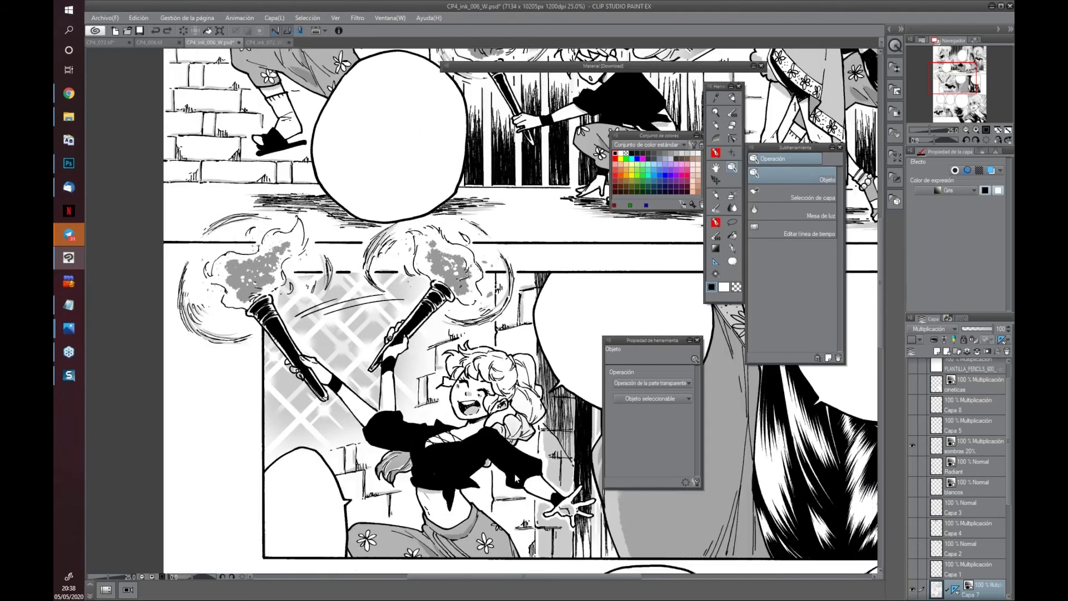
key("ctrl+v")
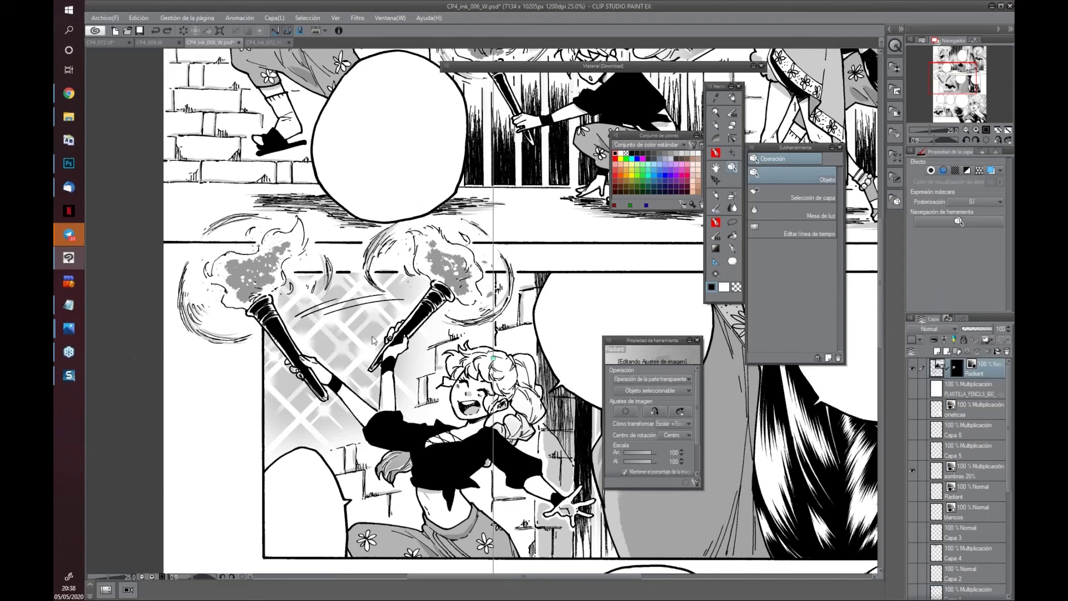
Scale the Radiant texture to 90, adjust its position behind the torches, and apply the mask to the layer
left_click_drag(494, 365, 507, 384)
left_click_drag(388, 338, 385, 341)
scroll(385, 341, "down", 2)
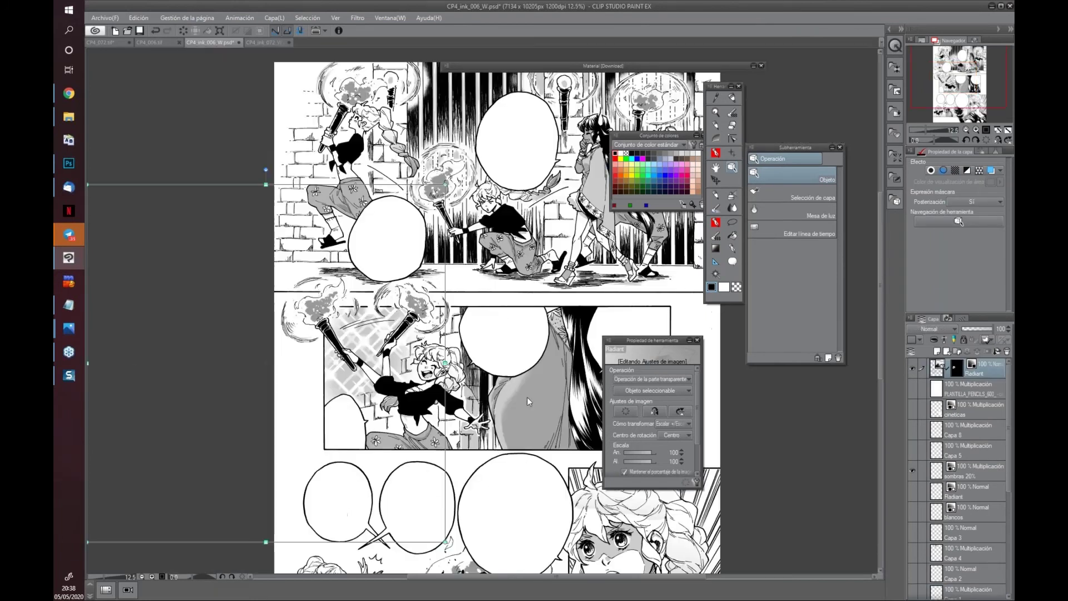
left_click_drag(444, 186, 407, 222)
left_click_drag(374, 343, 403, 315)
left_click_drag(362, 351, 362, 351)
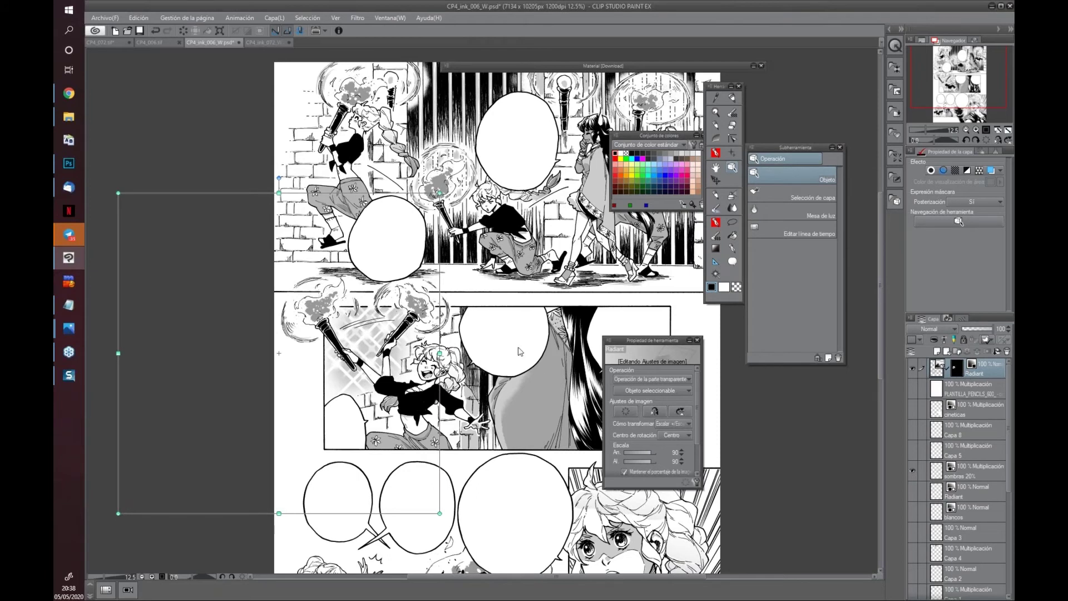
right_click(957, 372)
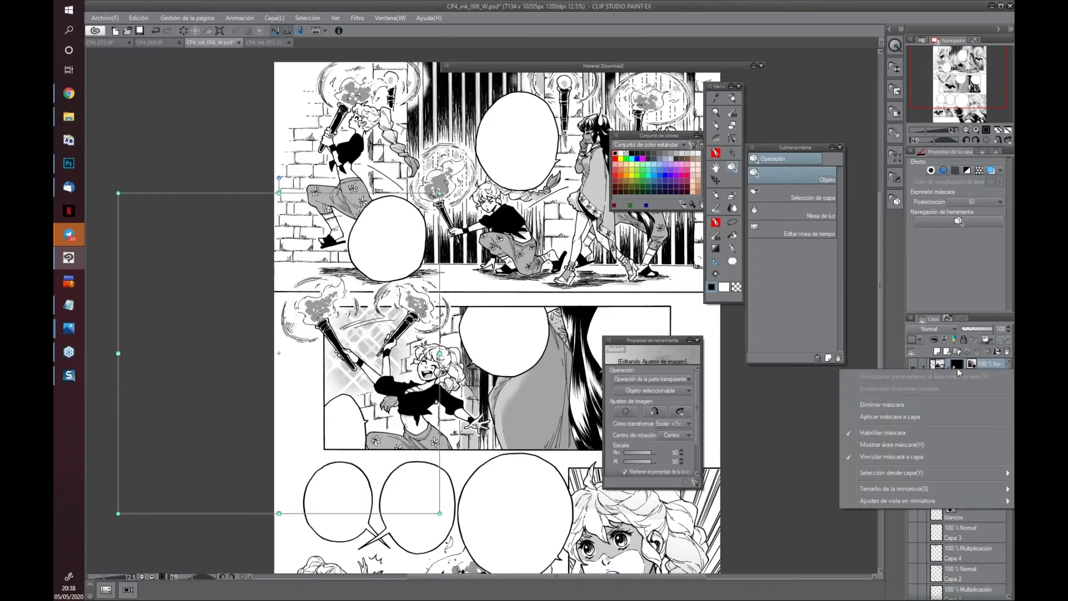
left_click(899, 418)
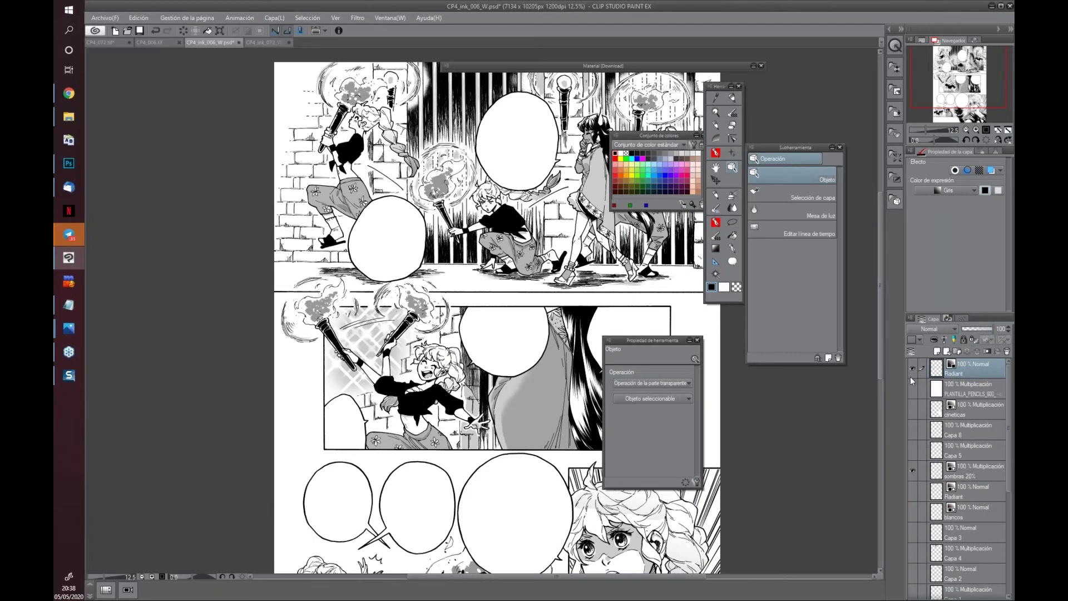
Erase the upper edge of the Radiant texture around the torches using the tramado fondo wai 2 brush at size 700 with transparent color
key("ctrl+plus")
key("ctrl+plus")
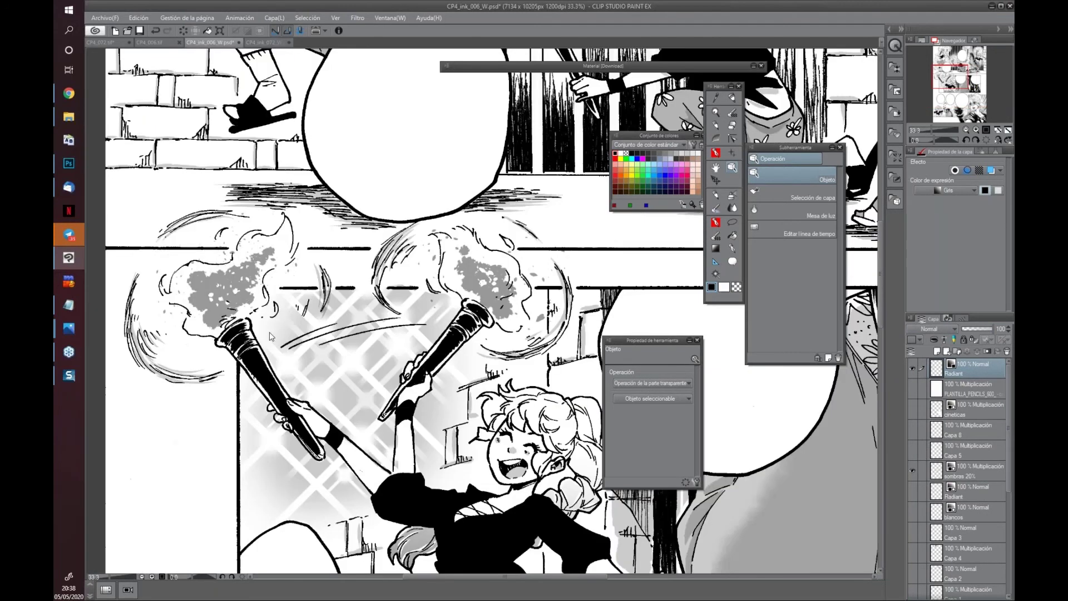
left_click(717, 222)
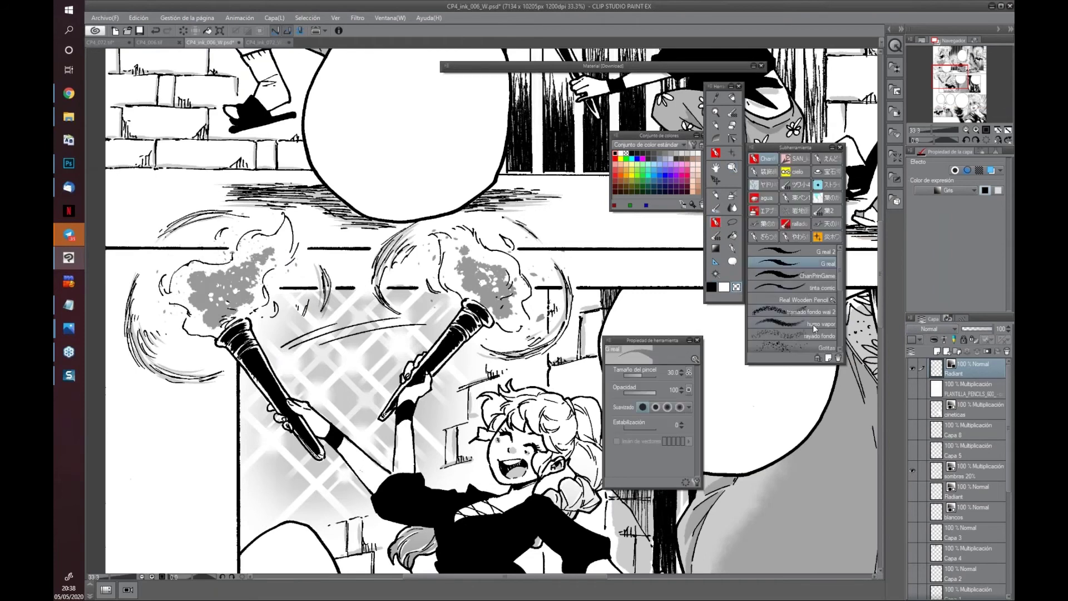
left_click(817, 312)
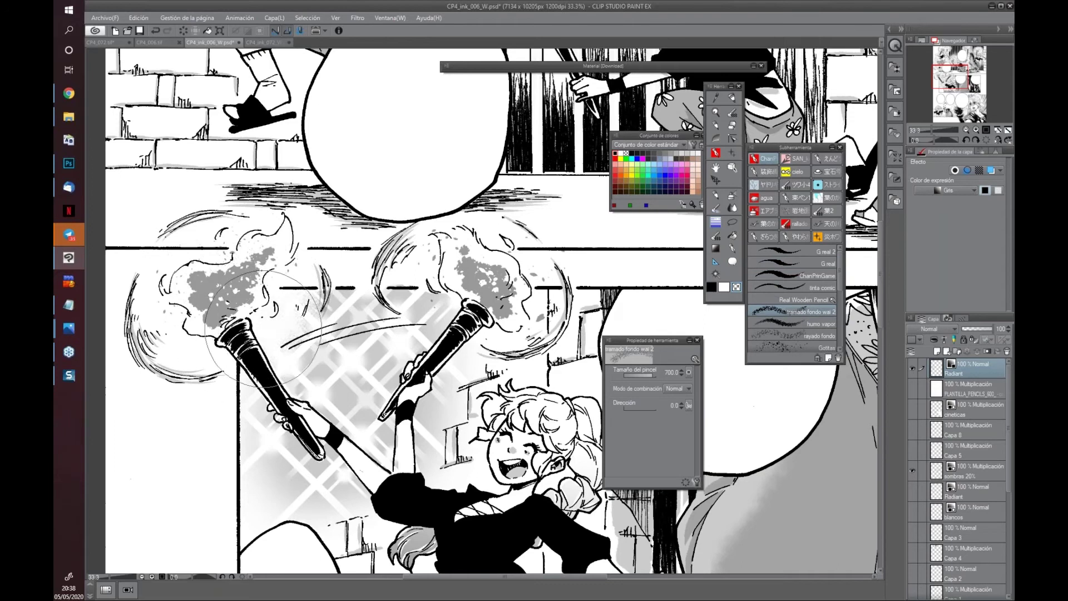
left_click(443, 297)
left_click_drag(442, 296, 409, 280)
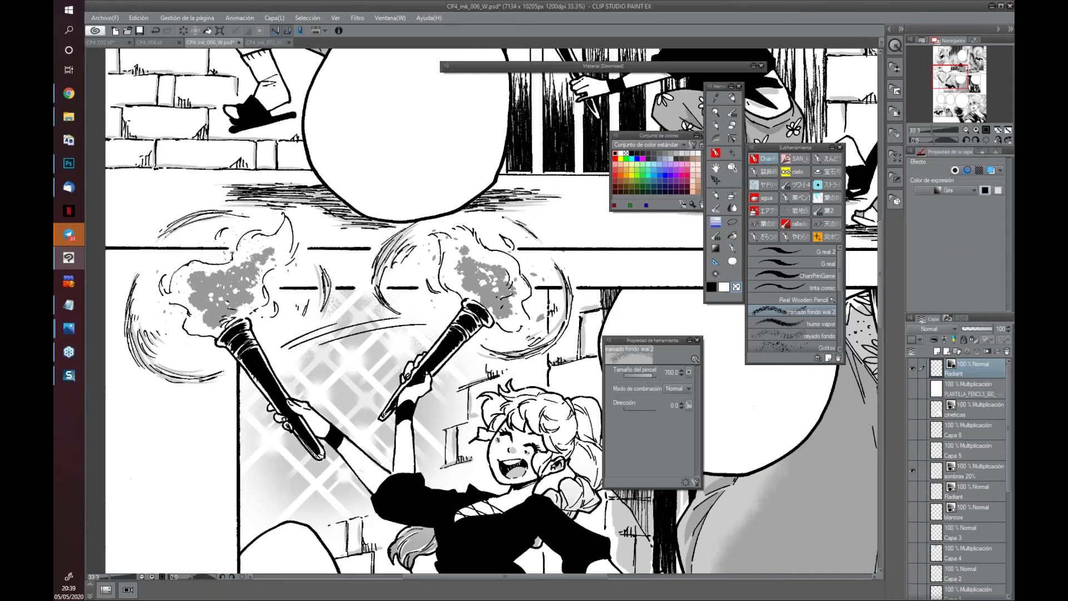
Review the panels of the whole page and compare them with the finished halftone pages CP4_006 and CP4_072
scroll(507, 492, "down", 3)
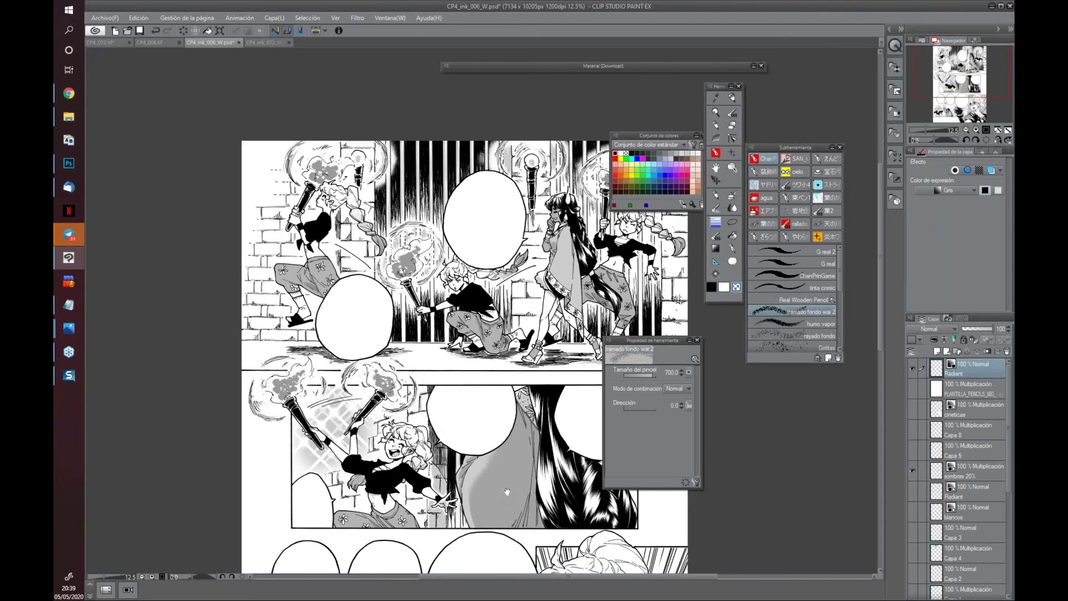
scroll(507, 491, "down", 3)
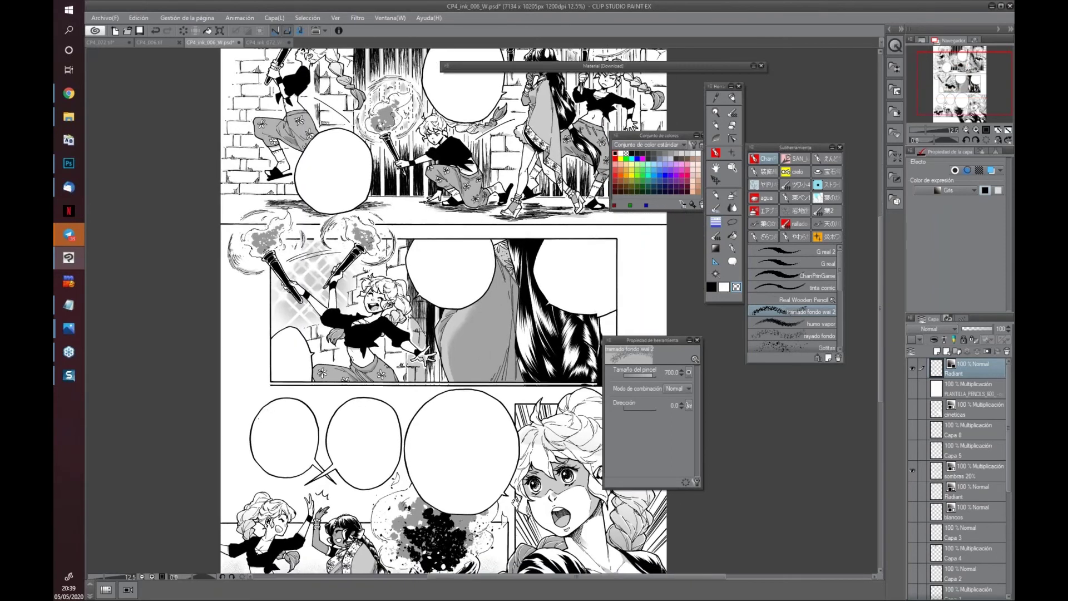
scroll(515, 501, "down", 2)
mouse_move(533, 315)
left_mouse_down()
mouse_move(501, 516)
mouse_move(276, 411)
mouse_move(367, 416)
left_mouse_up()
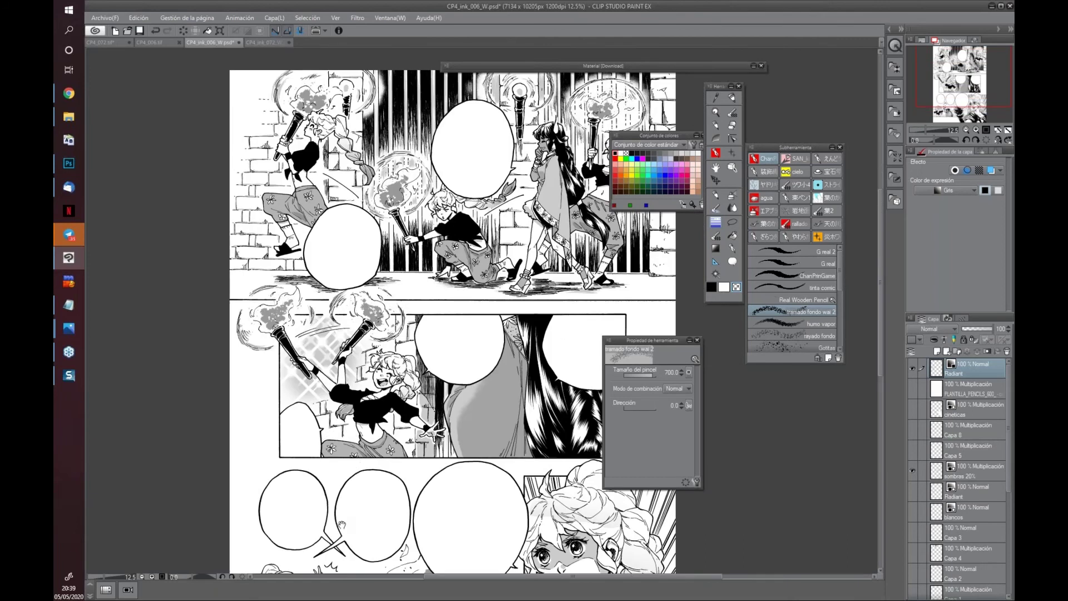
left_click(160, 42)
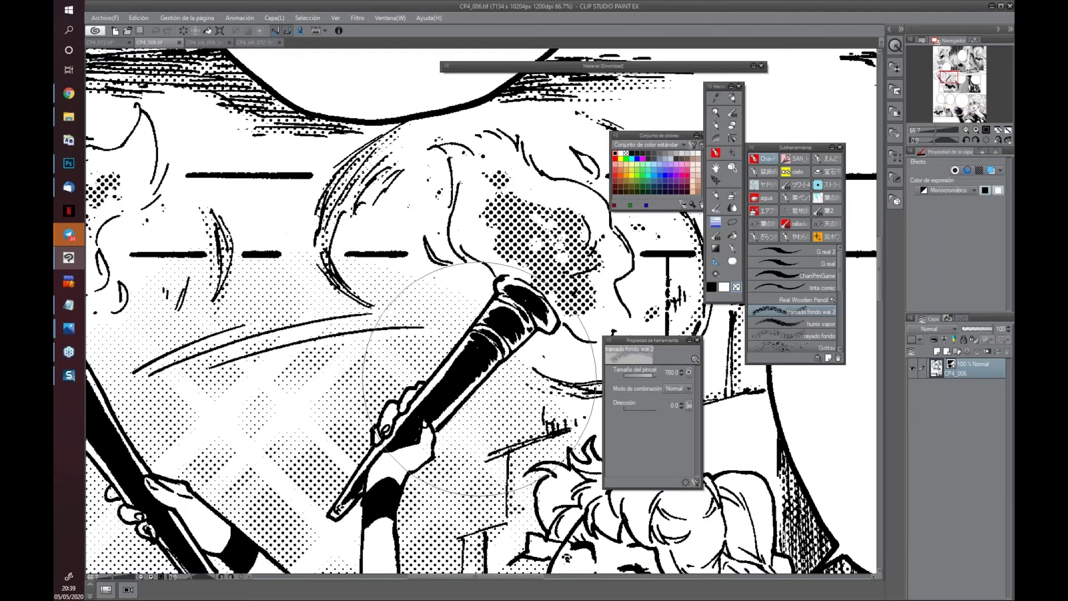
left_click(119, 44)
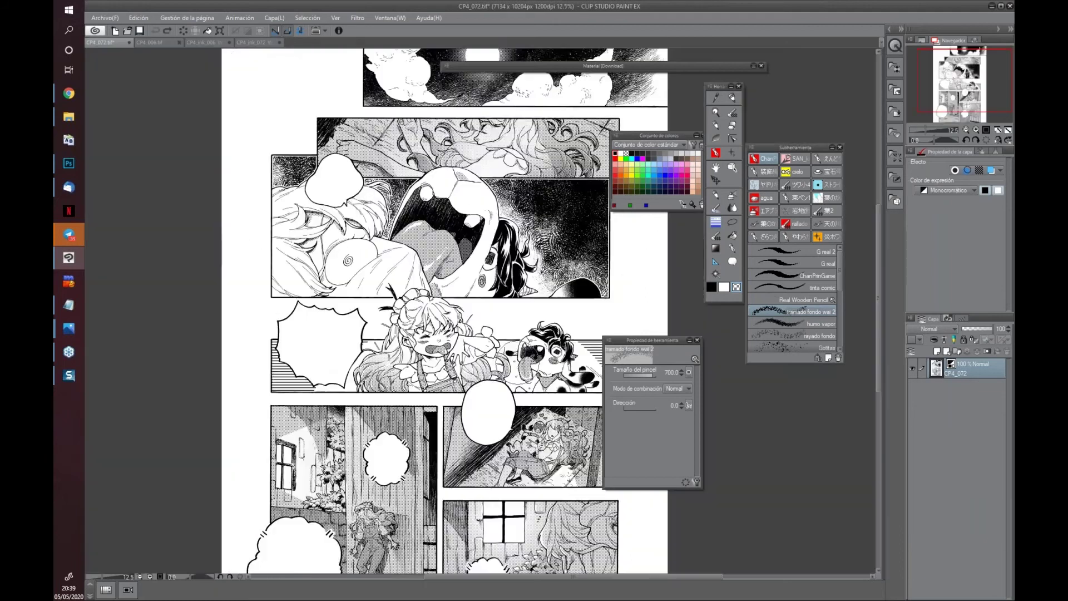
left_click_drag(489, 436, 420, 484)
left_click(165, 42)
left_click(209, 43)
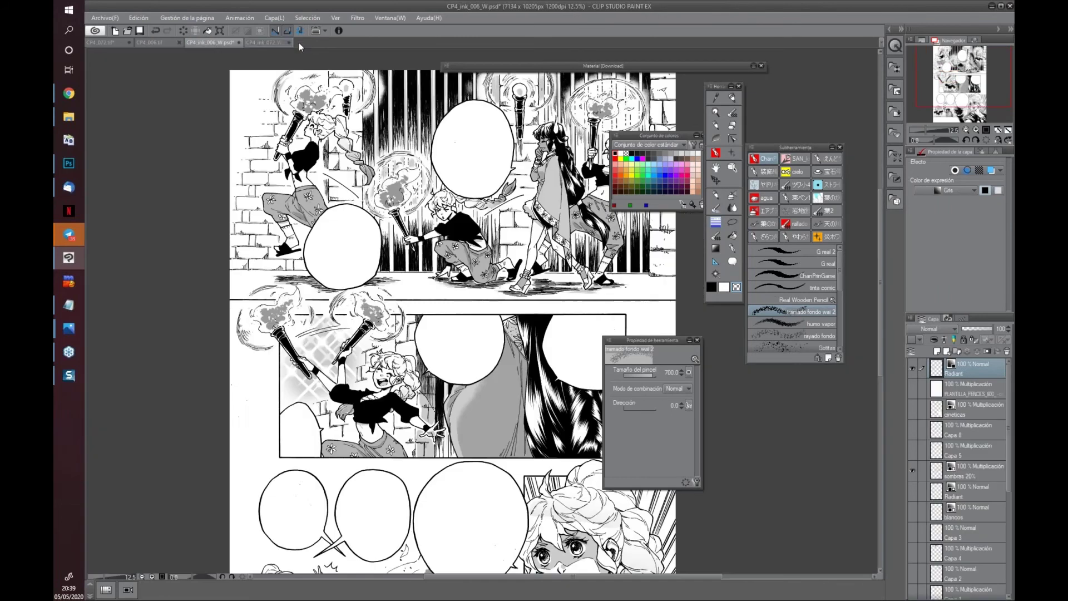
left_click_drag(496, 467, 486, 460)
scroll(505, 396, "down", 3)
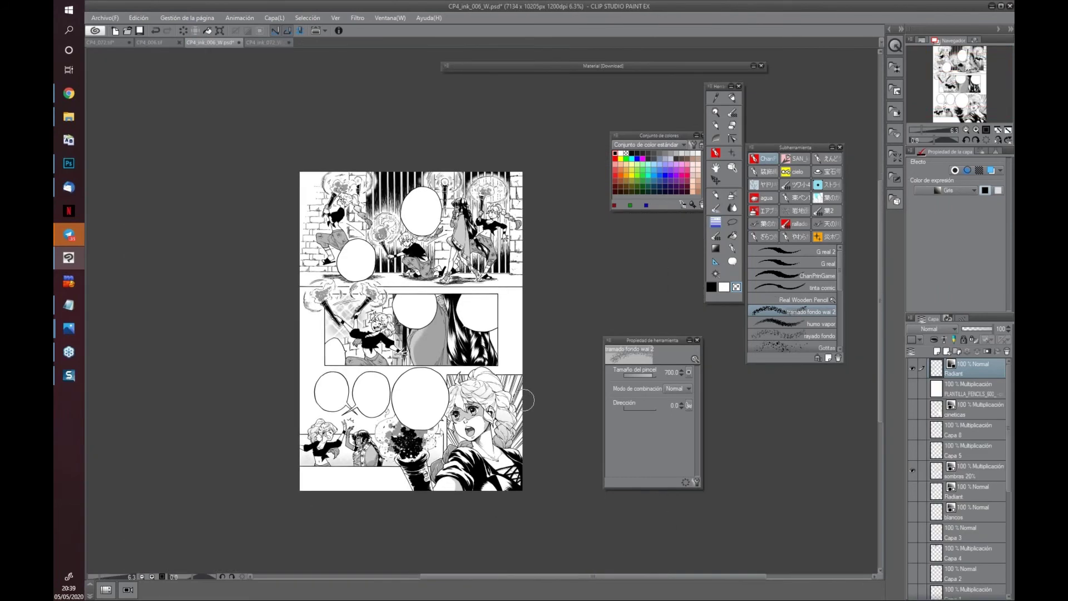
scroll(531, 395, "up", 3)
left_click_drag(342, 356, 433, 420)
Move the Propiedad de herramienta palette clear of the page and bring the lowest layers in the list into view
left_click_drag(1009, 391, 1007, 499)
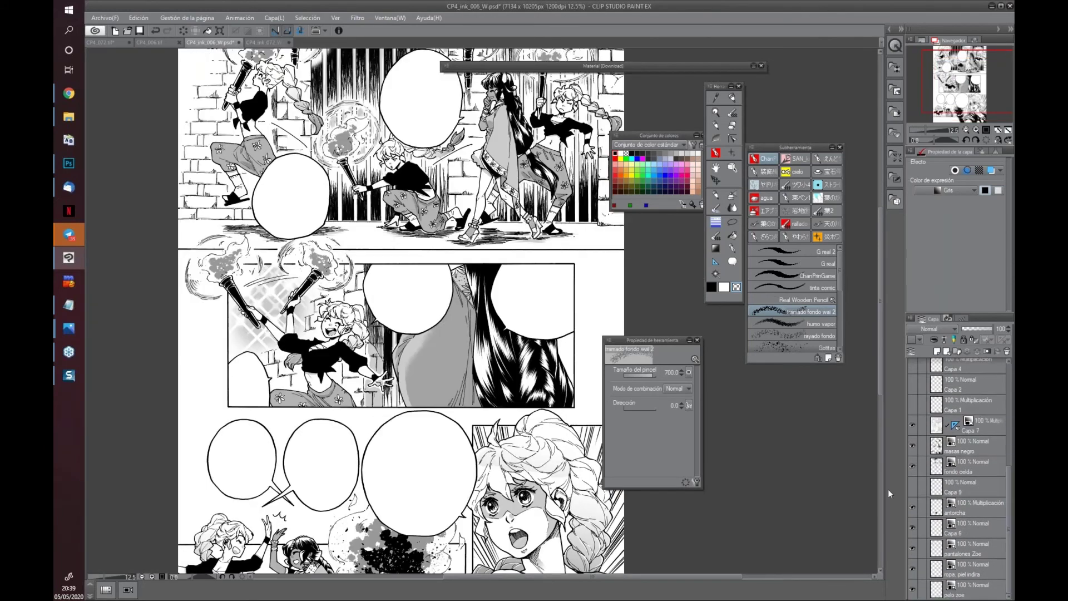
left_click_drag(640, 338, 702, 323)
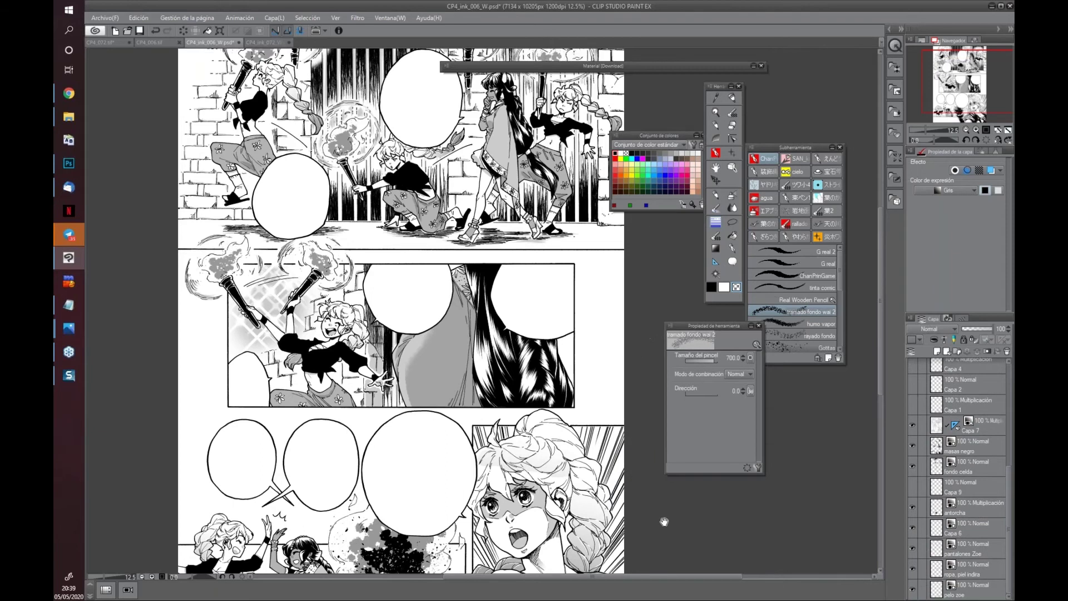
left_click_drag(664, 522, 648, 508)
Toggle the visibility of the ropa, piel indira layer several times to examine which gray tones it holds
left_click(913, 569)
left_click(913, 569)
left_click(913, 569)
left_click(913, 568)
left_click(913, 569)
left_click(913, 568)
Make the ropa, piel indira layer active and load a selection from its painted areas, such as the gray skirt in the second panel
left_click(975, 571)
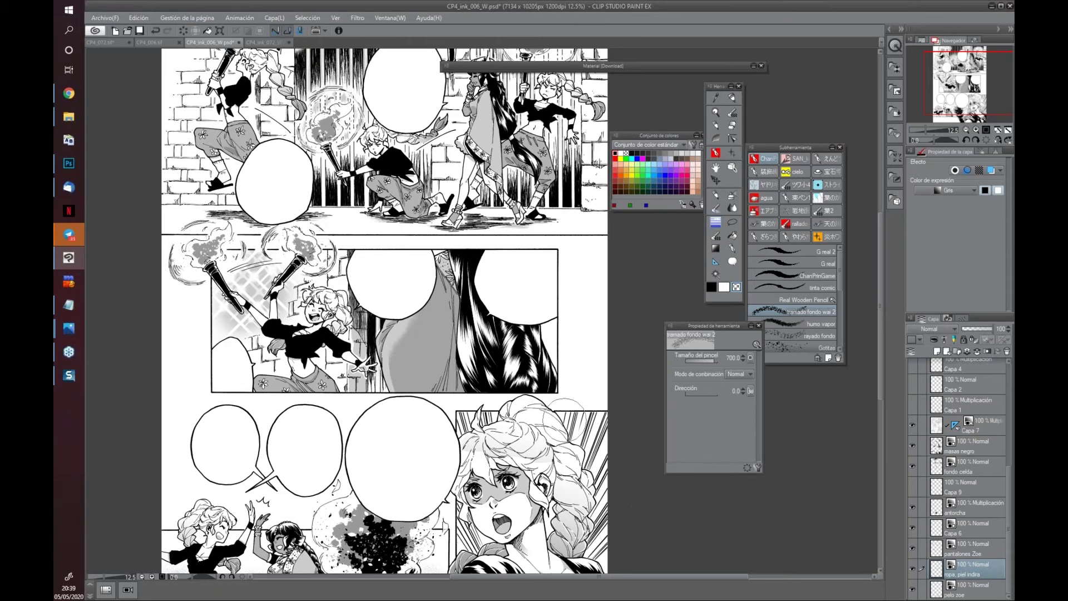
scroll(576, 430, "up", 5)
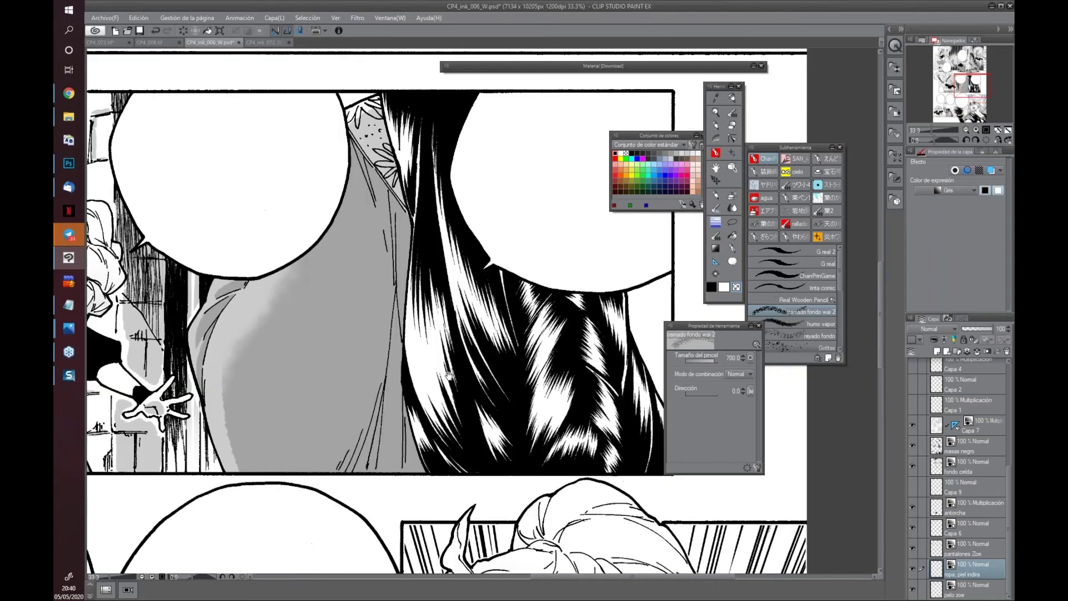
left_click_drag(449, 376, 521, 419)
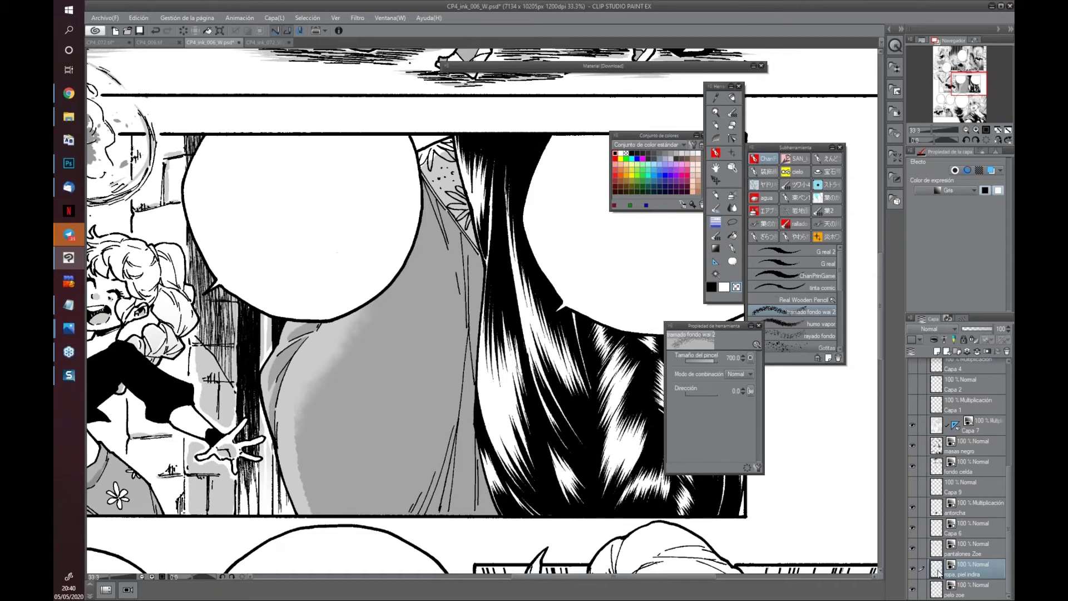
left_click(937, 568, "ctrl")
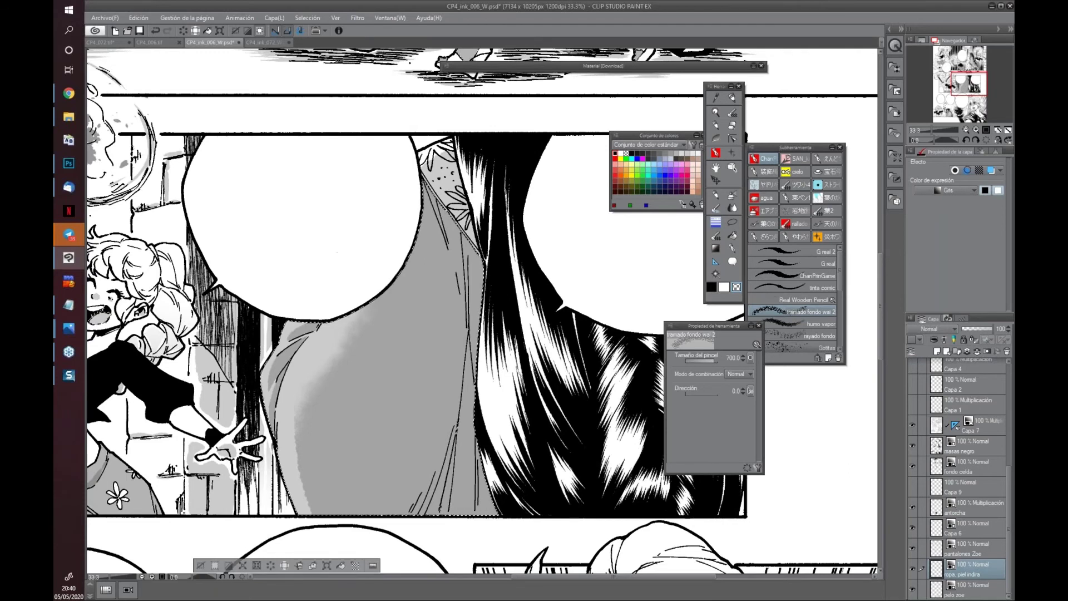
Open the simple screentone settings for the selected skirt area and examine the available dot types, keeping Círculo
scroll(506, 241, "up", 5)
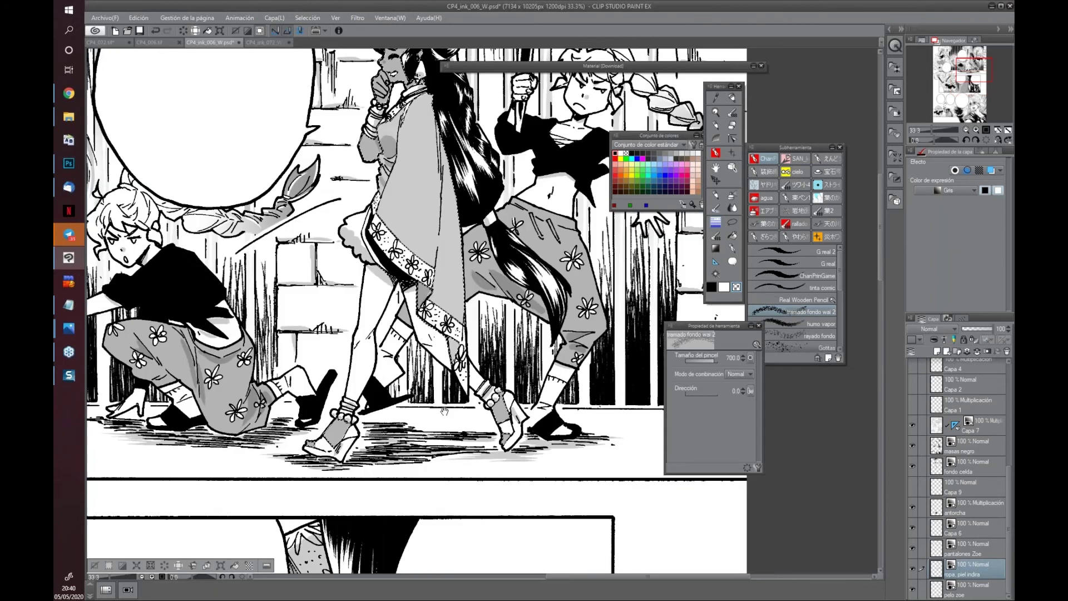
scroll(444, 412, "up", 1)
scroll(240, 531, "down", 9)
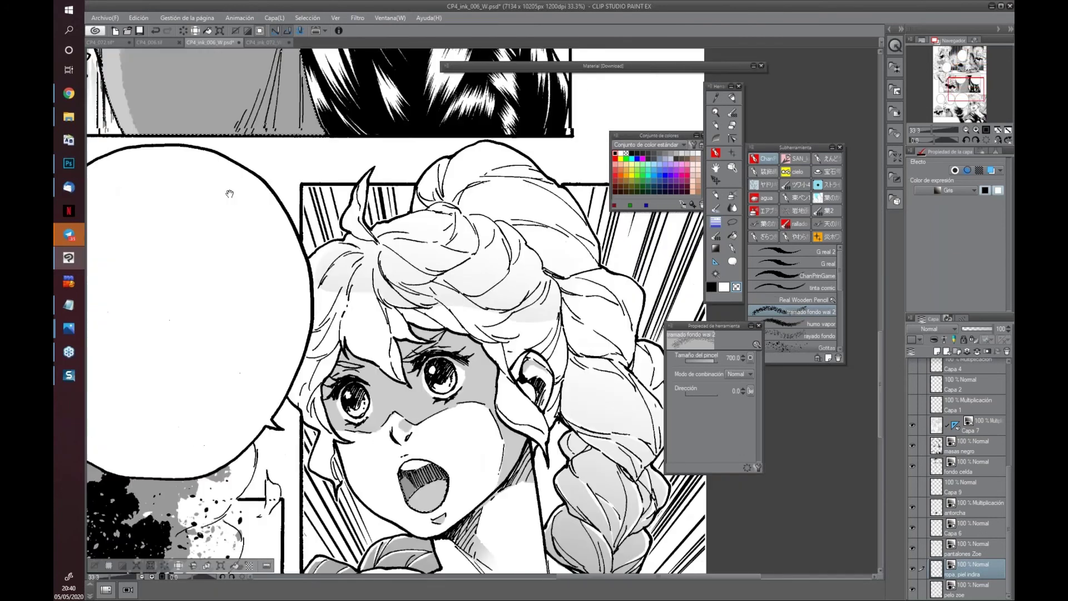
left_click_drag(229, 193, 407, 50)
left_click_drag(245, 221, 477, 222)
mouse_move(479, 58)
left_mouse_down()
mouse_move(410, 317)
mouse_move(290, 464)
mouse_move(238, 481)
left_mouse_up()
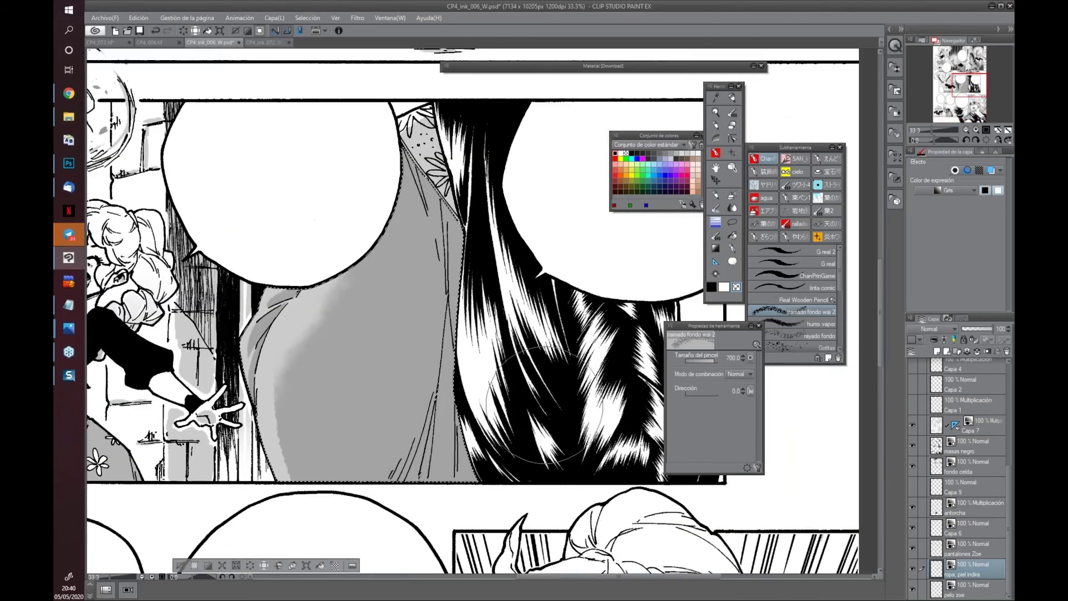
left_click(336, 566)
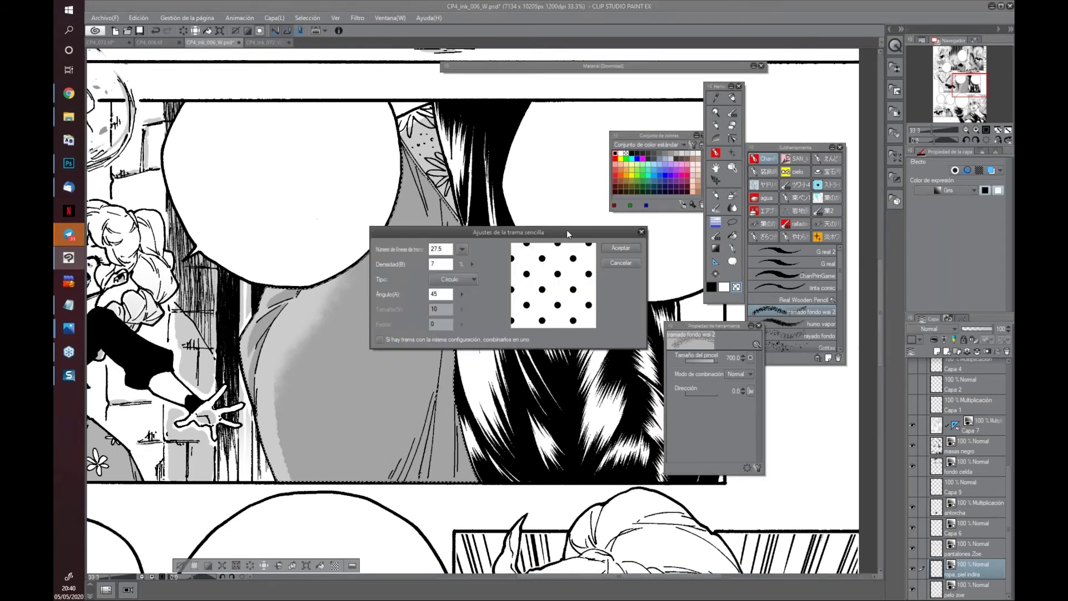
left_click_drag(568, 232, 568, 265)
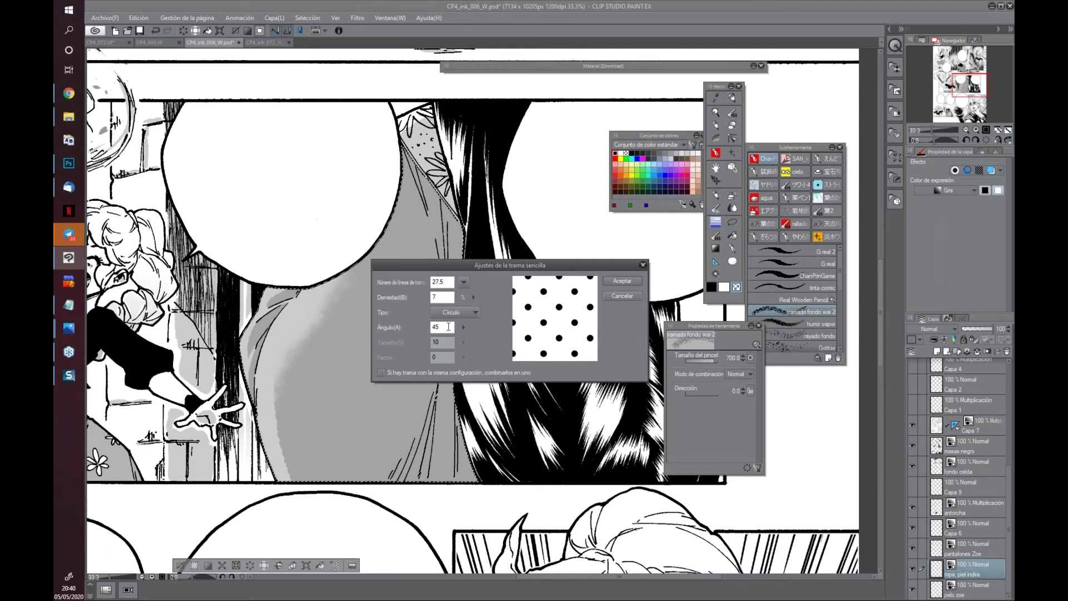
left_click(476, 313)
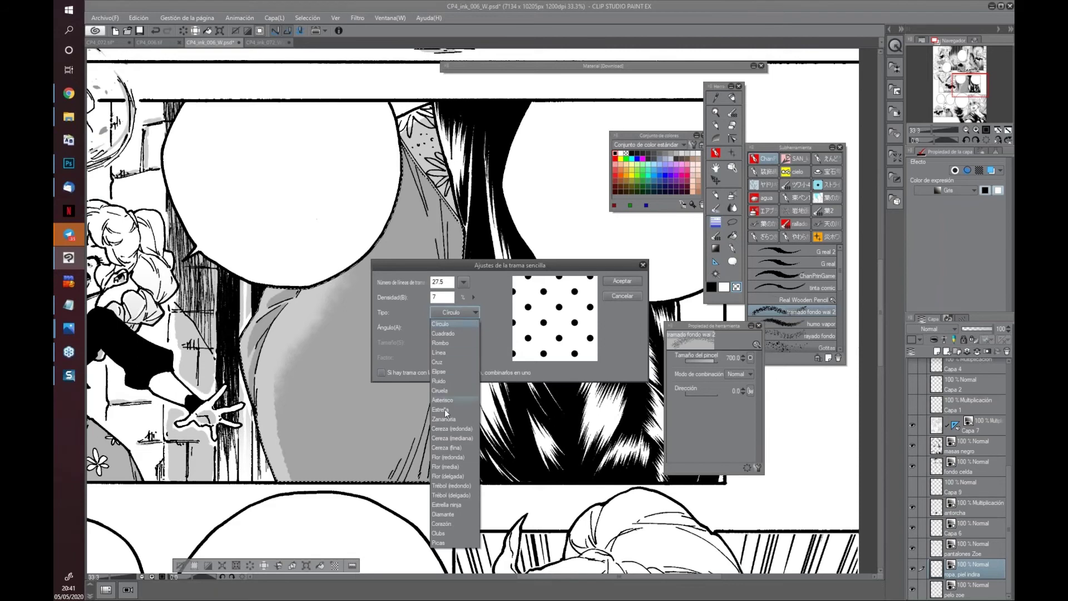
left_click(475, 312)
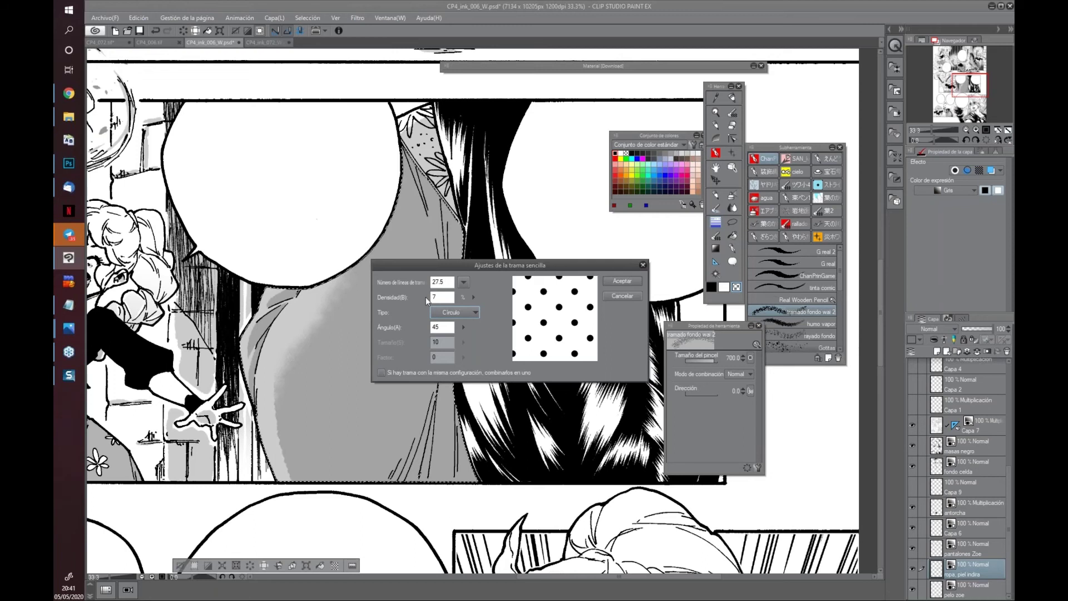
Set the screentone density to 20 % after trying a denser dot pattern
left_click(474, 296)
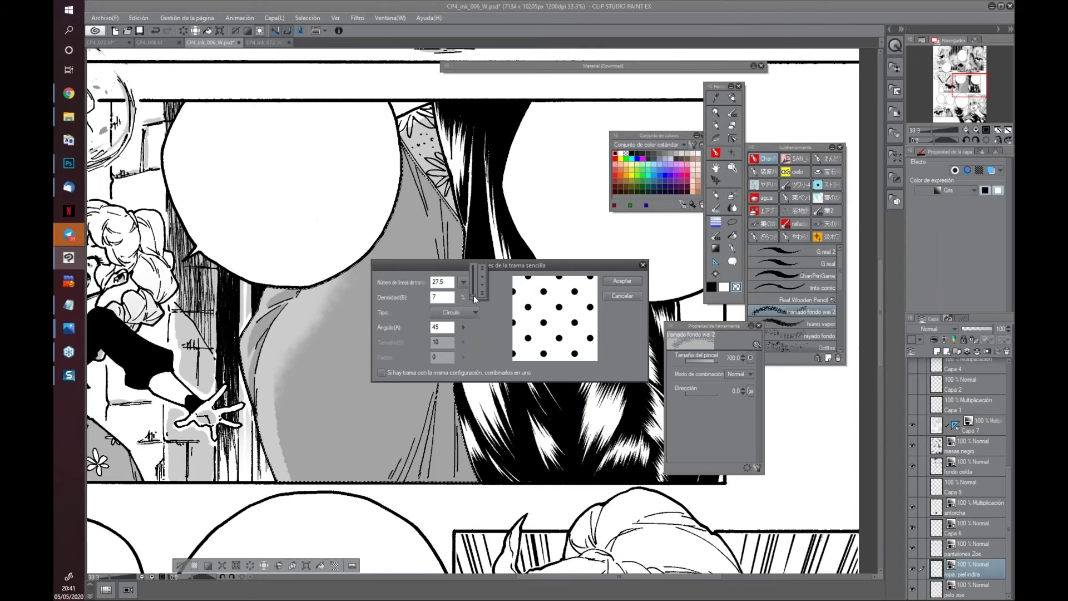
left_click_drag(473, 295, 473, 296)
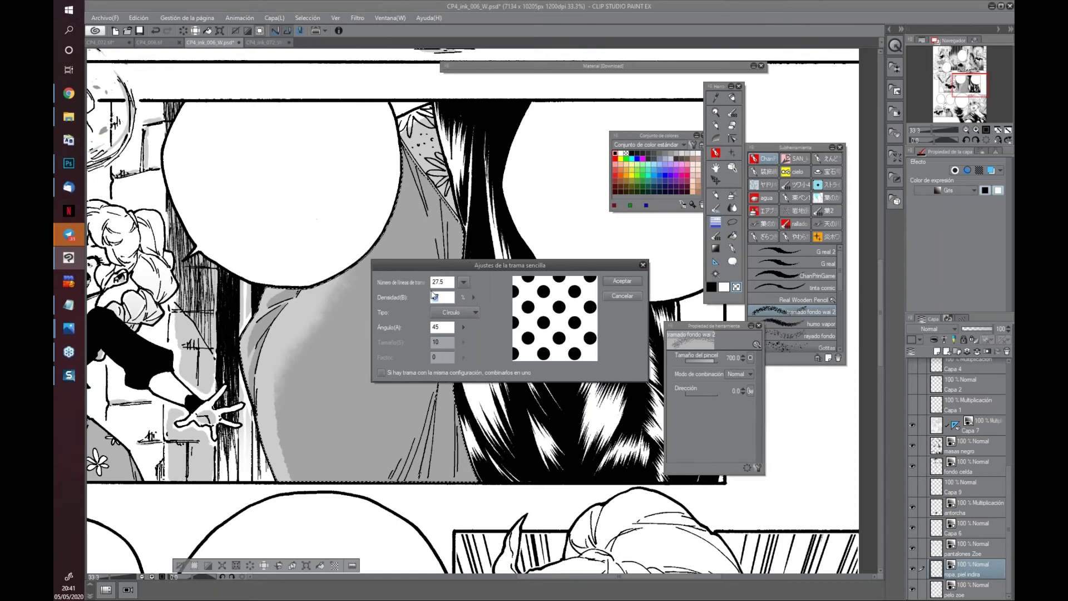
type("30")
key("BackSpace")
key("BackSpace")
type("20")
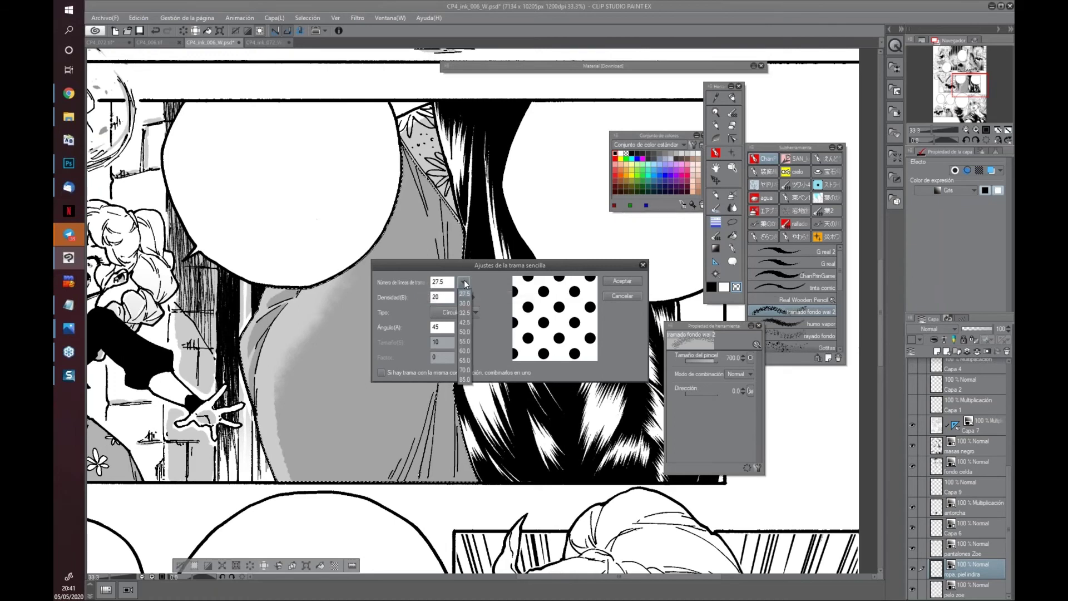
Try screentone densities of 65, 50 and 69 % in the preview and return the density to 20 %
left_click_drag(472, 296, 476, 277)
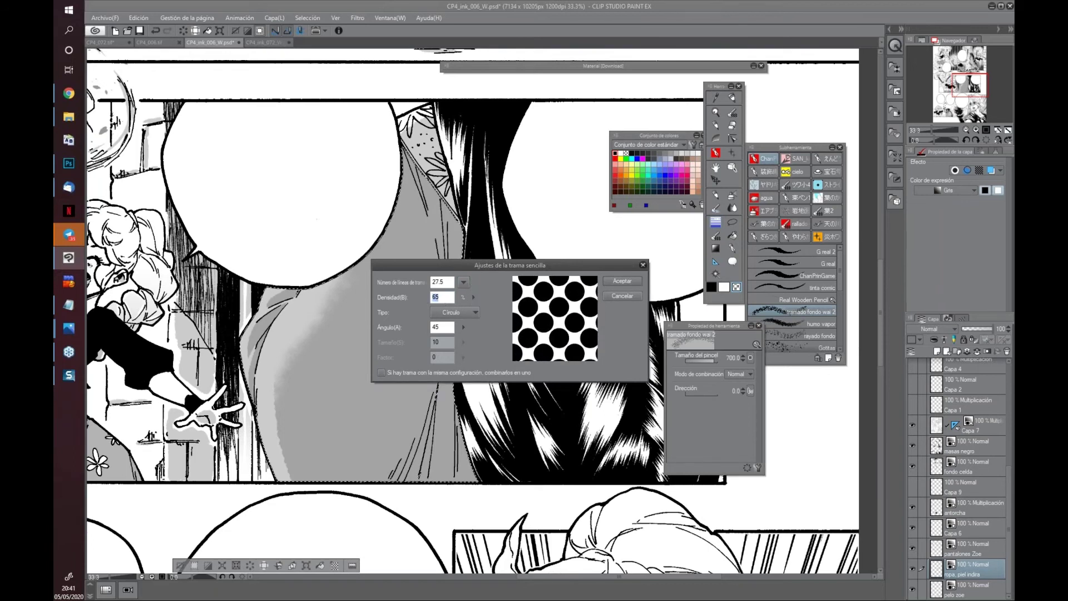
type("50")
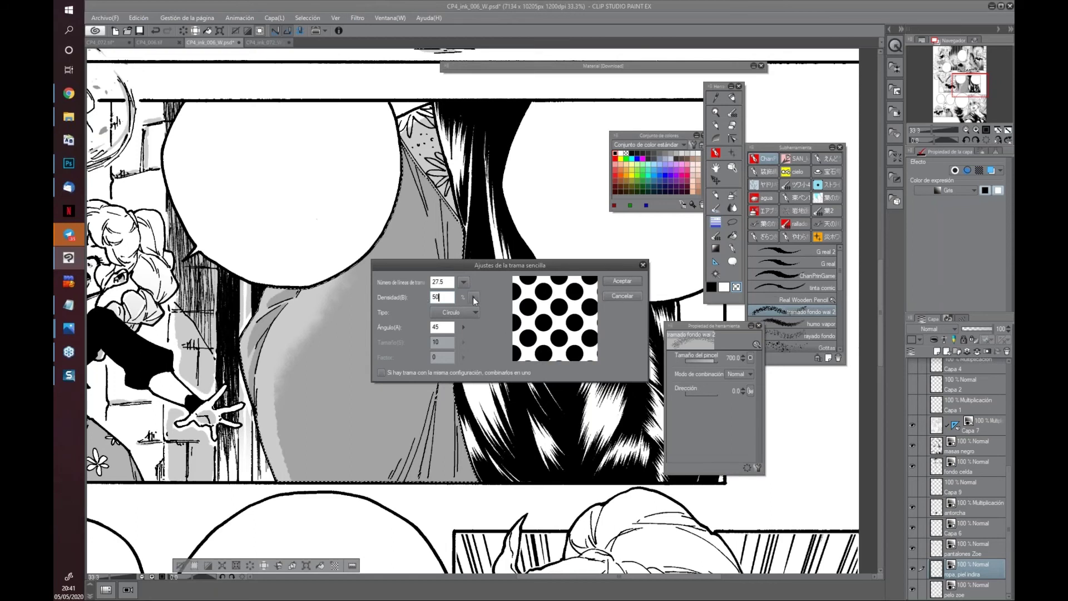
left_click_drag(474, 296, 568, 298)
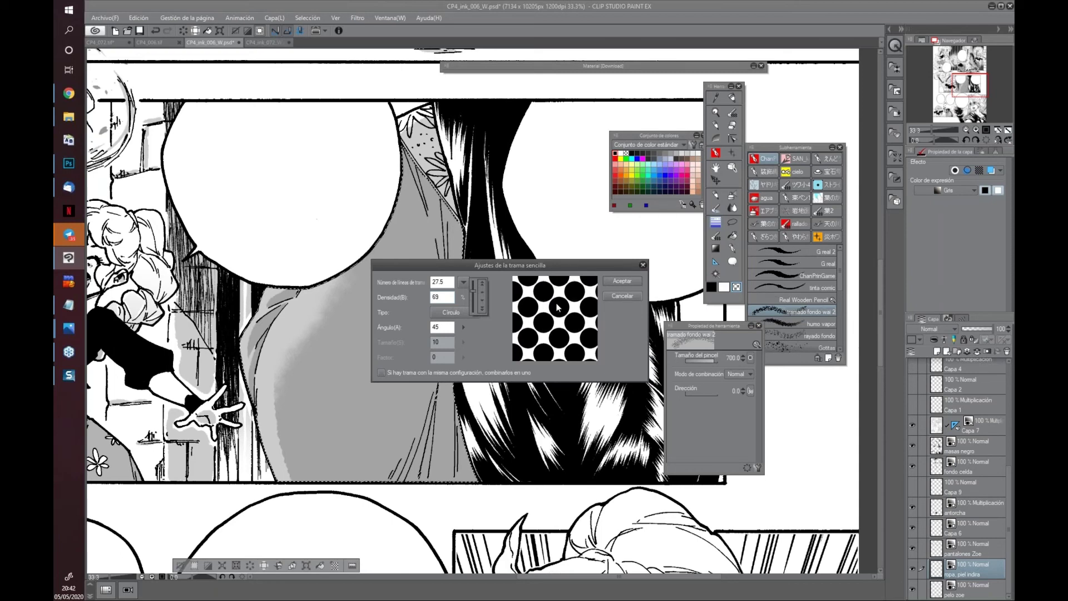
mouse_move(472, 290)
left_mouse_down()
mouse_move(478, 279)
mouse_move(473, 295)
left_mouse_up()
type("20")
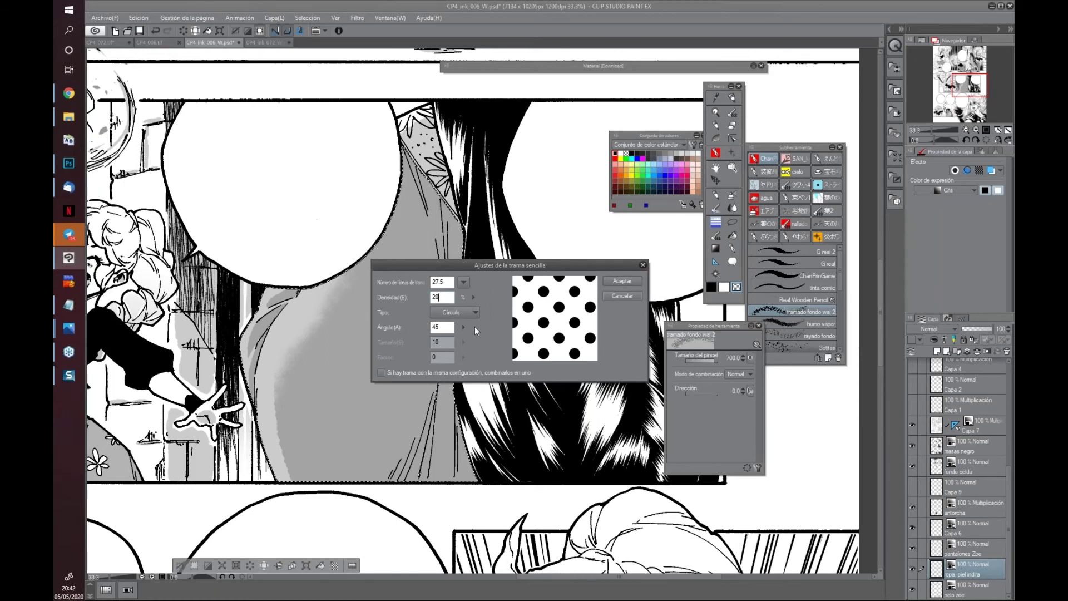
Set the screentone's number of lines to 70.0 and apply the tone to the selected skirt
left_click(464, 284)
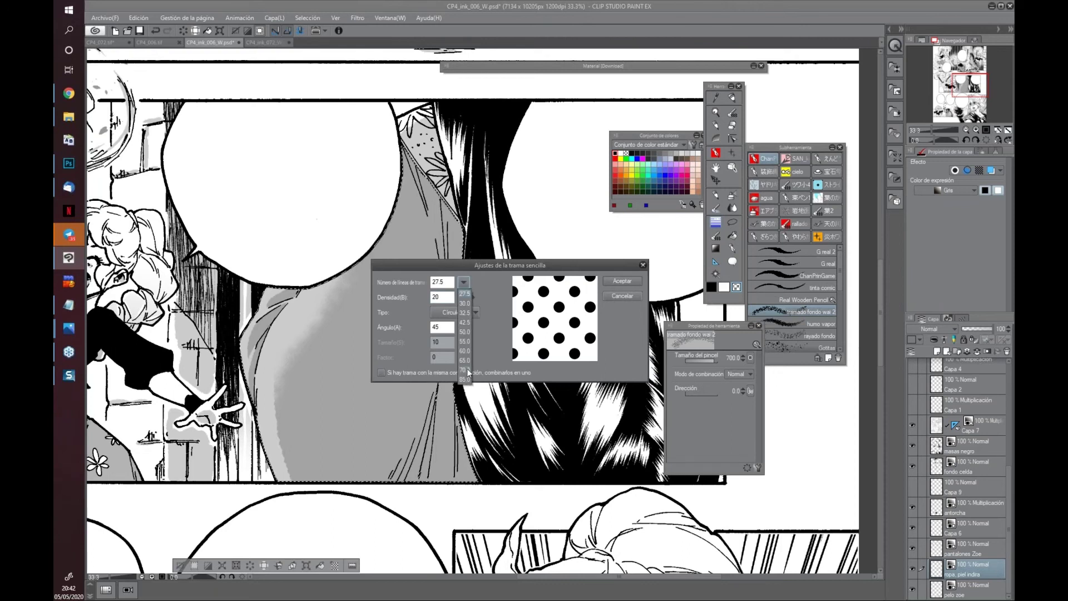
left_click(608, 312)
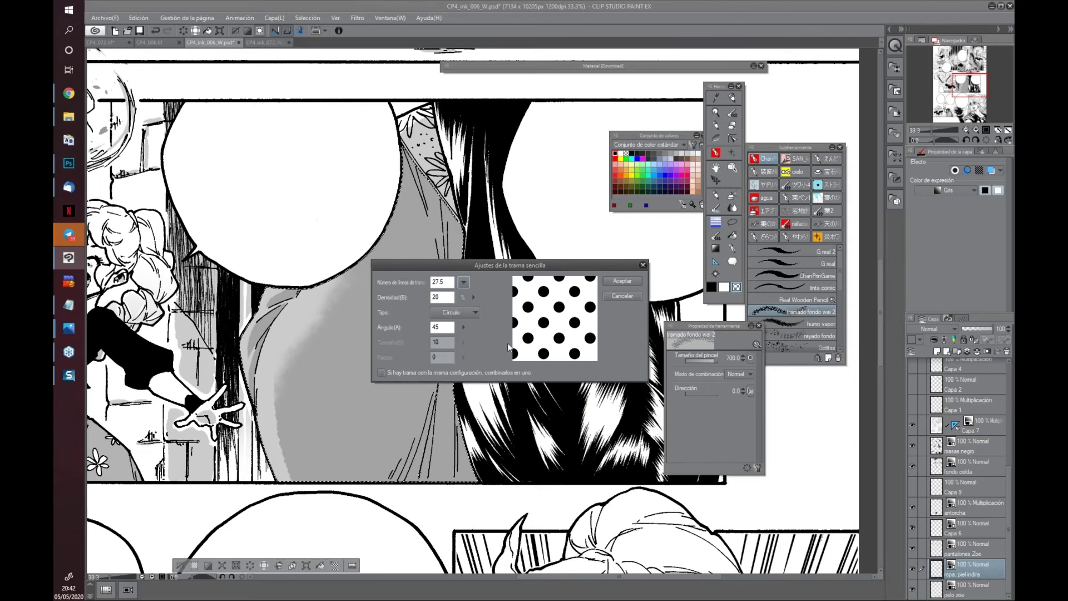
left_click(464, 284)
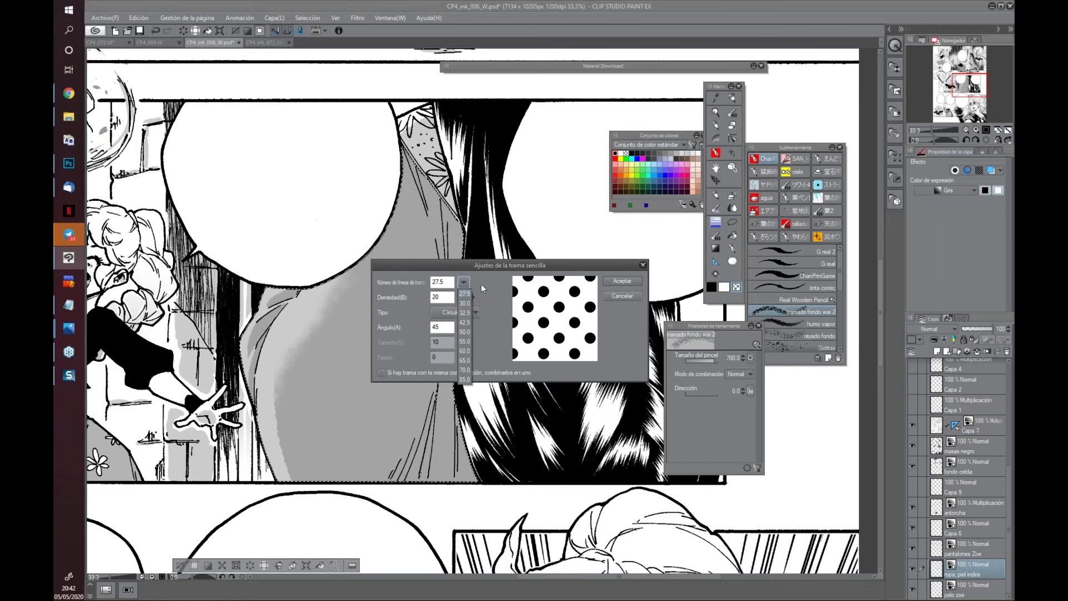
left_click(466, 369)
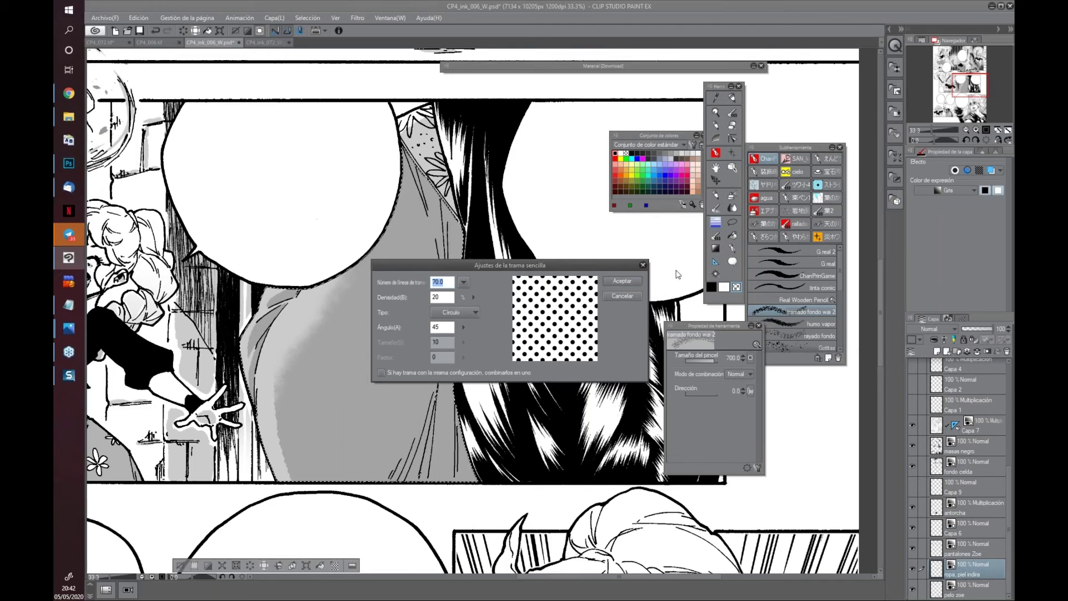
left_click(622, 281)
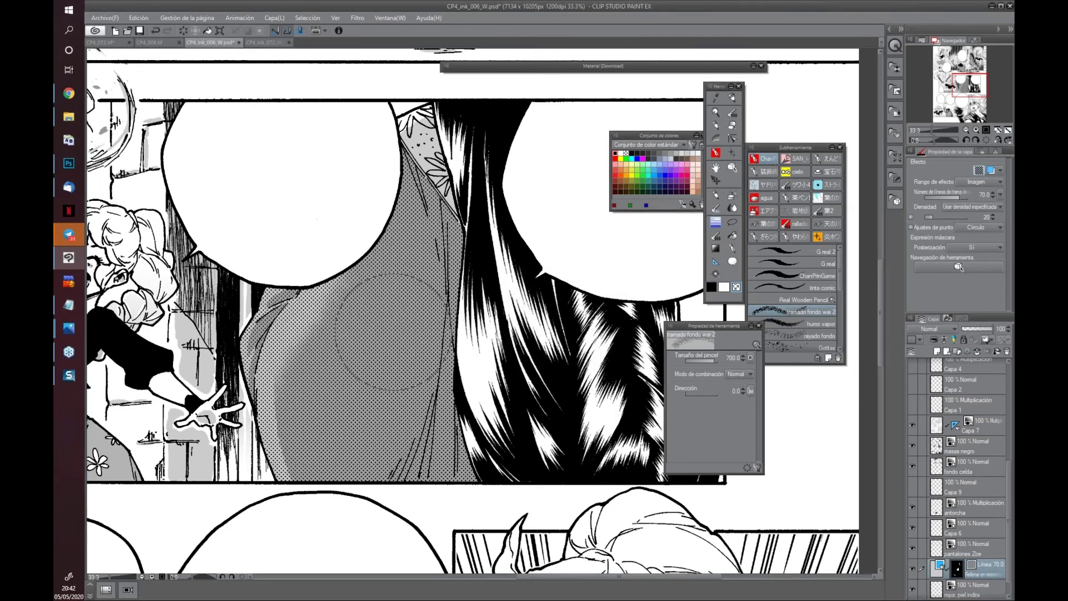
Toggle the ropa, piel indira layer and leave it hidden to examine the dot tone on the skirt alone
scroll(384, 329, "down", 1)
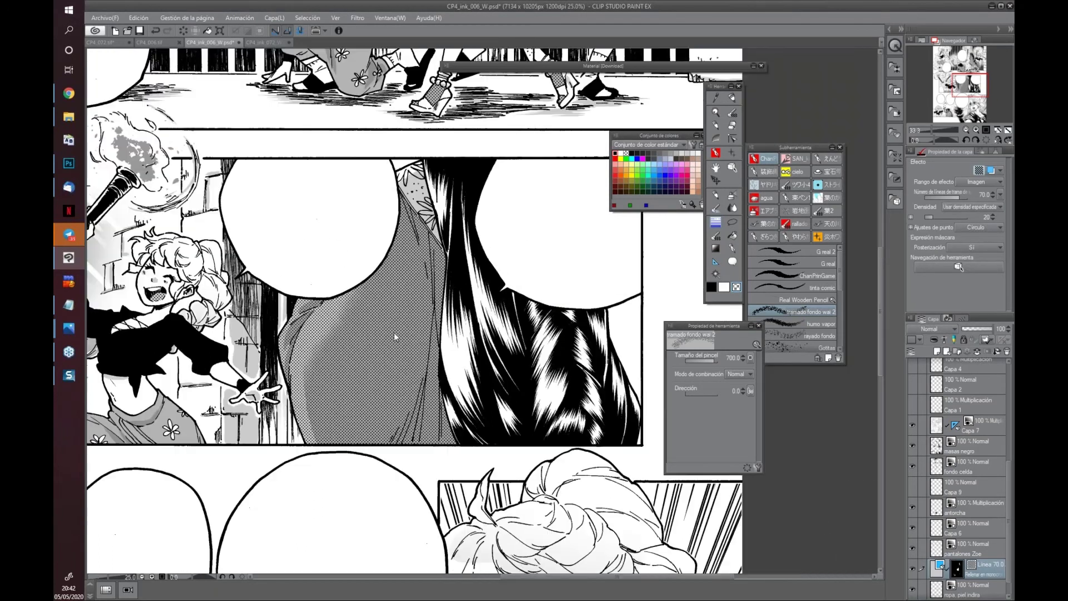
left_click(916, 592)
left_click(915, 592)
left_click(915, 592)
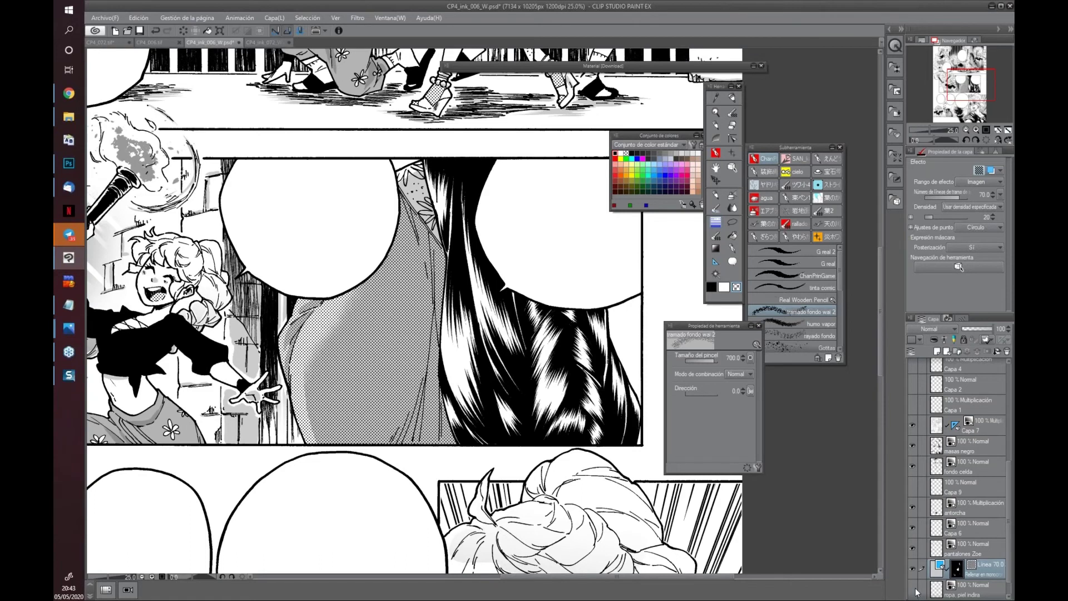
key("ctrl+plus")
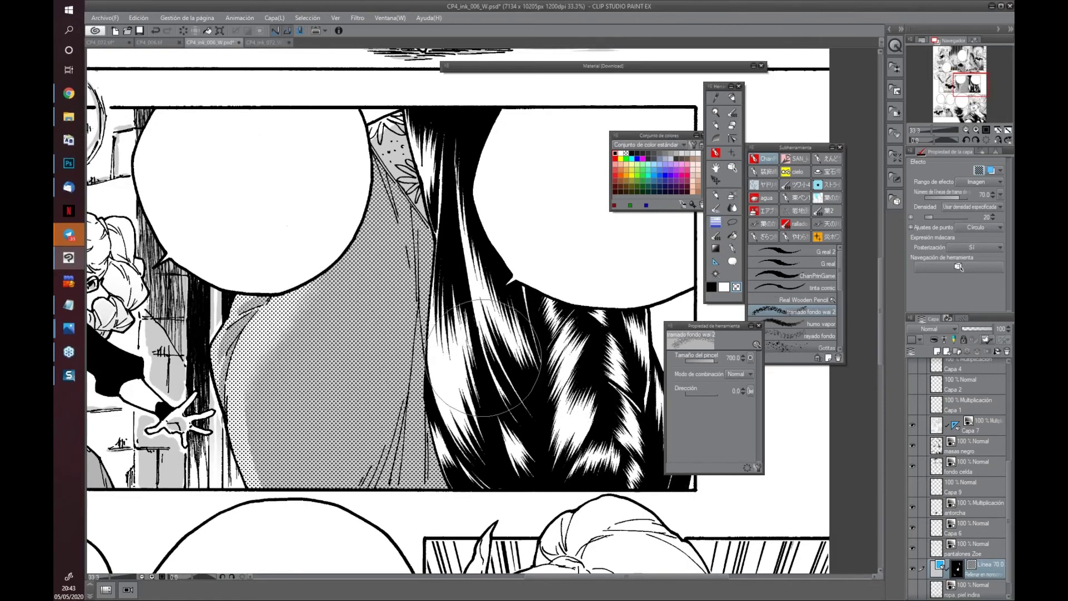
Hide the new tone layer, show ropa, piel indira again and load a selection from its painted areas
left_click(912, 571)
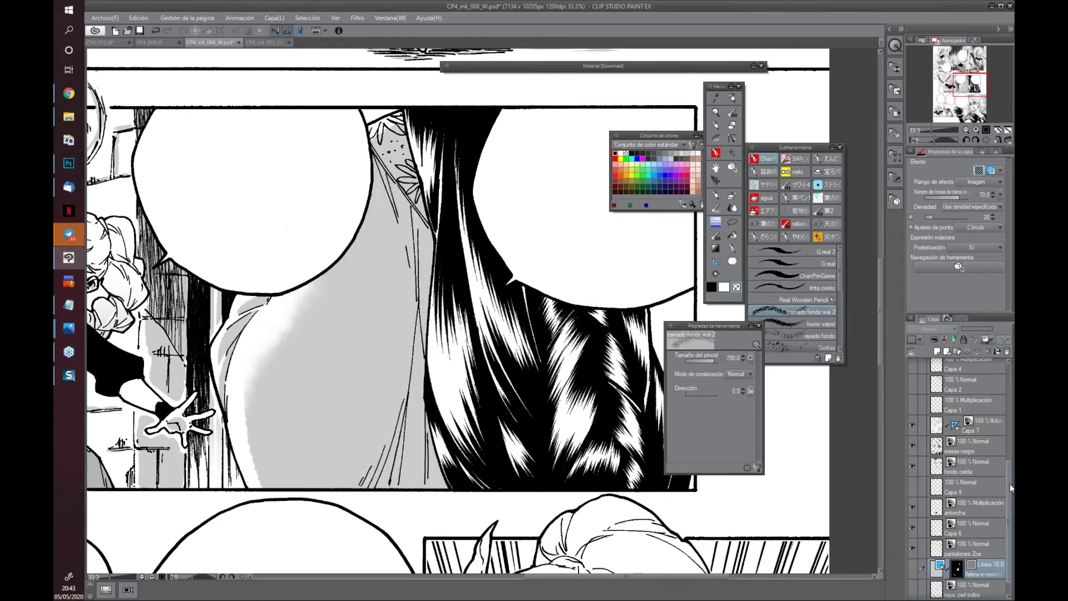
scroll(944, 589, "down", 1)
left_click(912, 568)
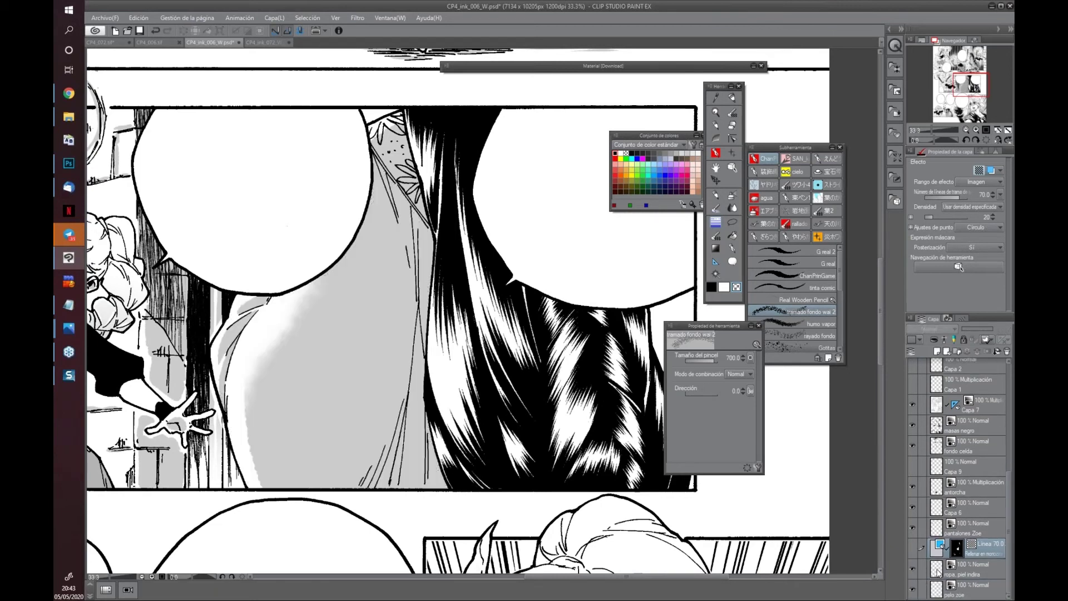
left_click(939, 574, "ctrl")
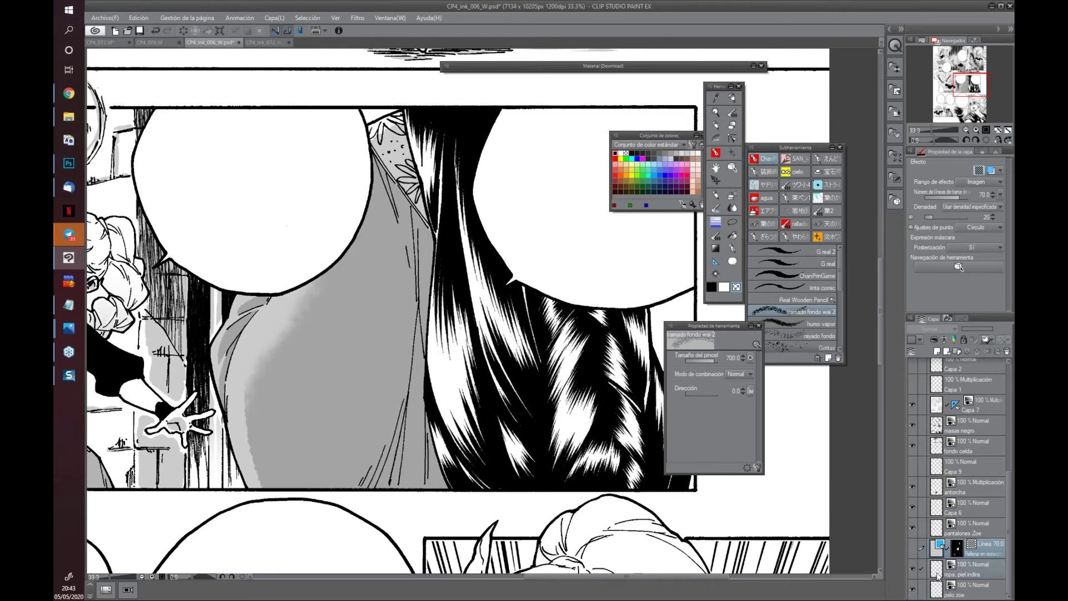
left_click(938, 573, "ctrl")
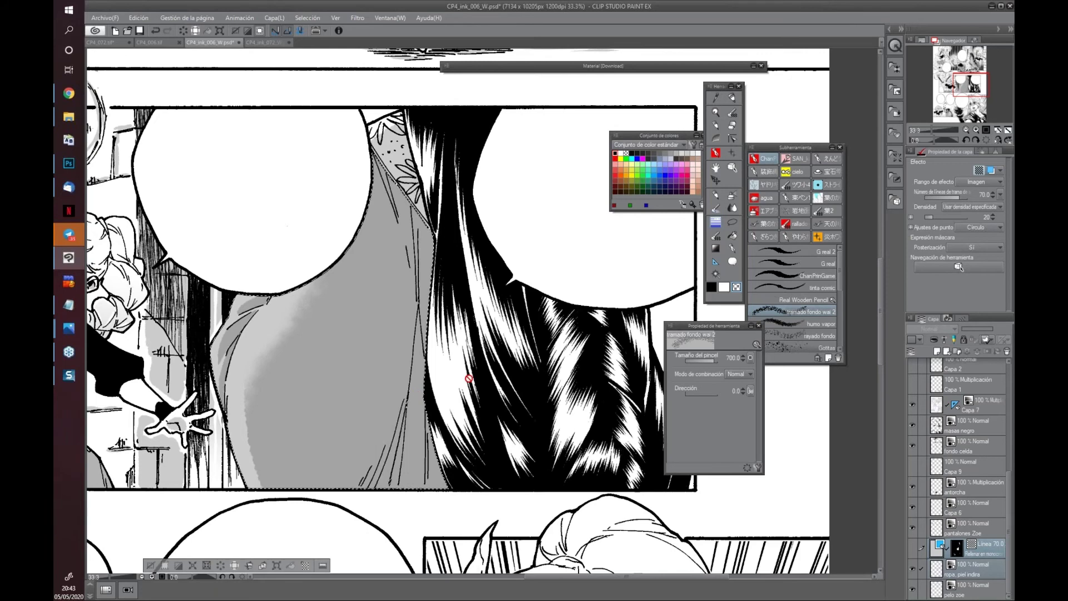
Try a 70.0-line circle tone at 62 % density on the skirt selection, and undo it
left_click(305, 565)
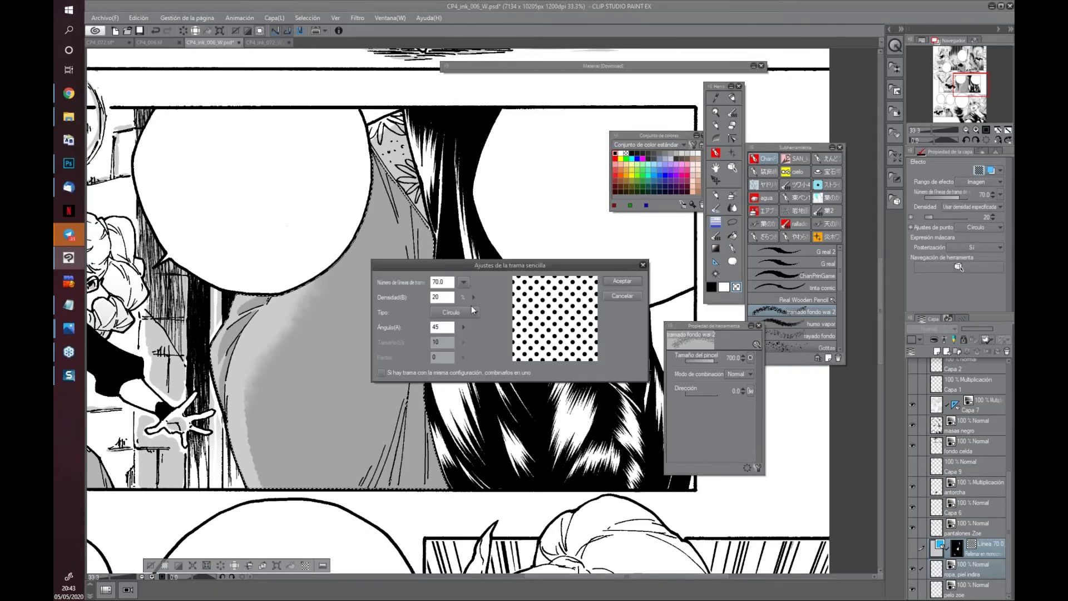
left_click(463, 282)
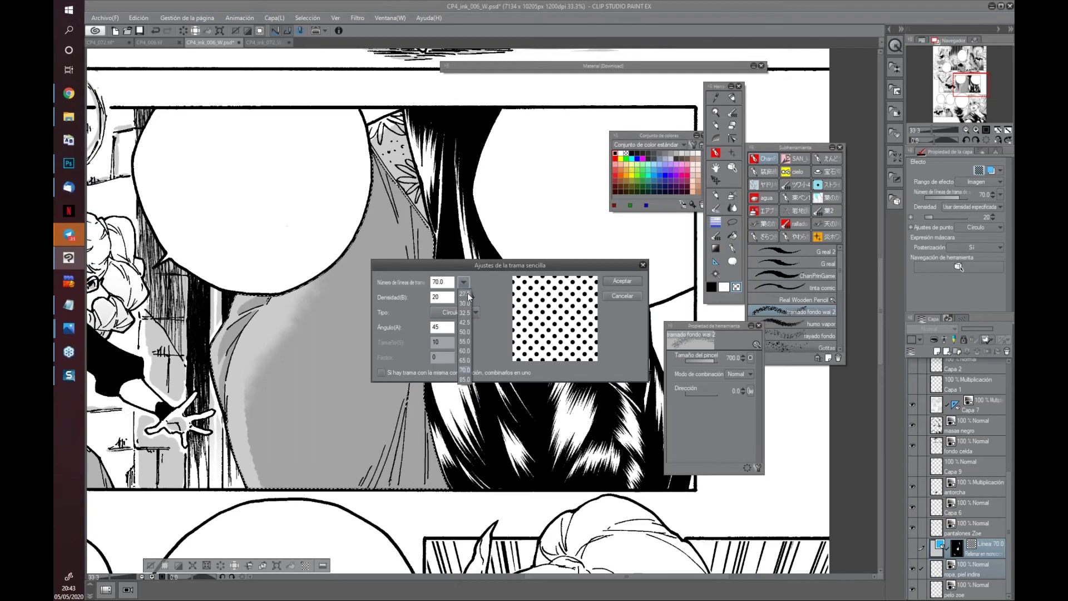
left_click(476, 311)
left_click_drag(473, 295, 475, 282)
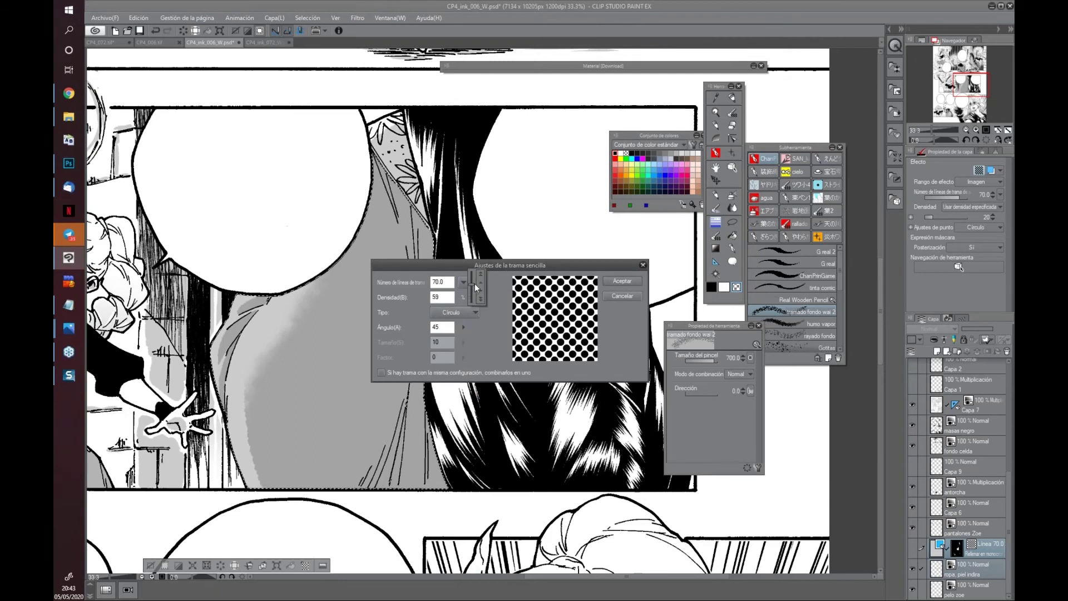
left_click(623, 282)
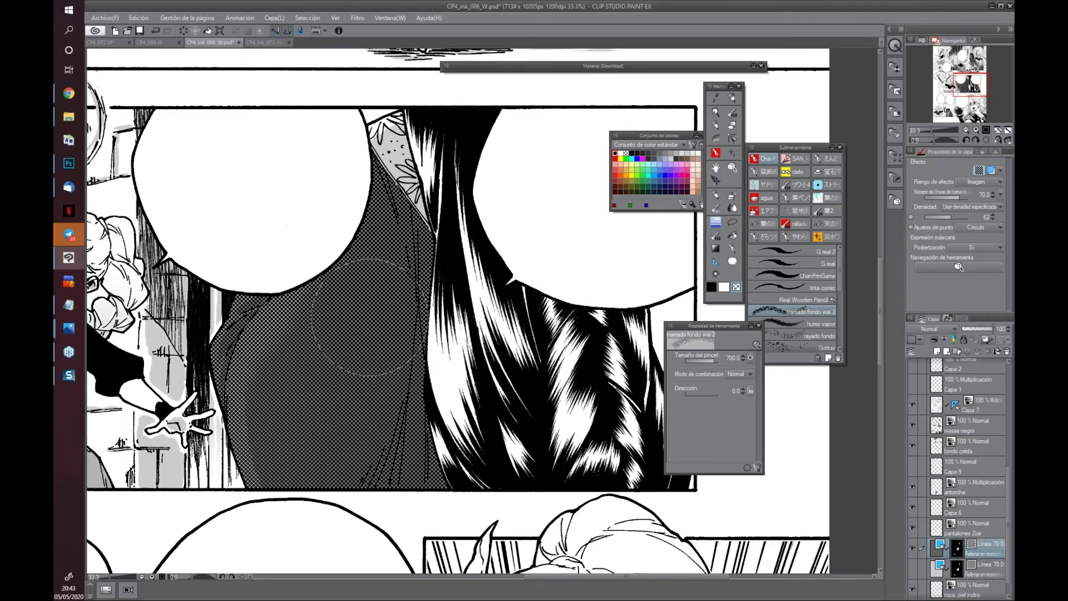
key("ctrl+z")
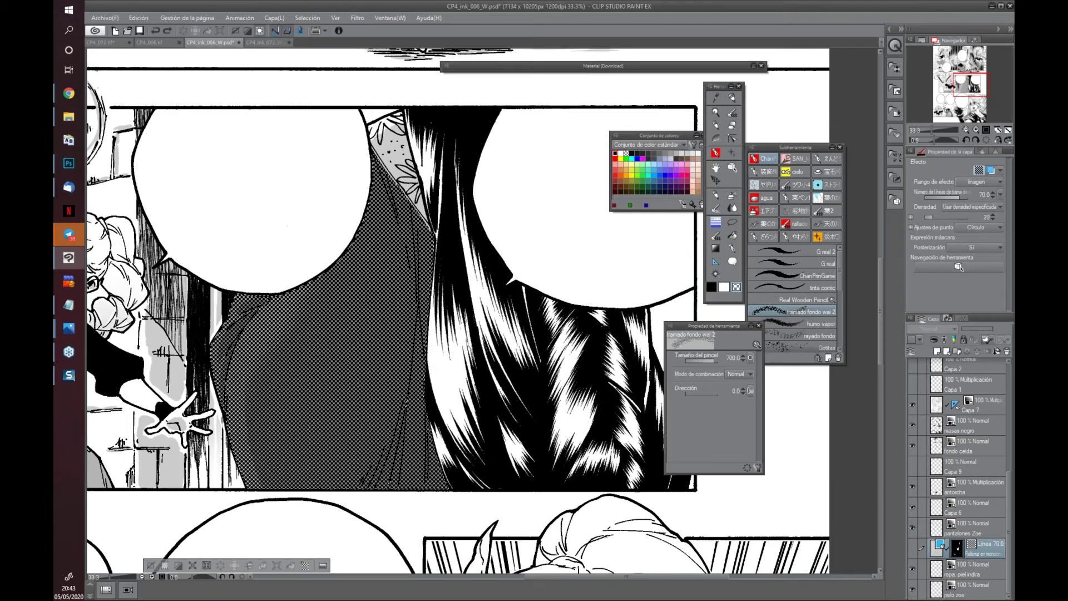
Try a 55.0-line circle tone at 16 % density on the skirt selection from ropa, piel indira, and undo it
left_click(940, 574)
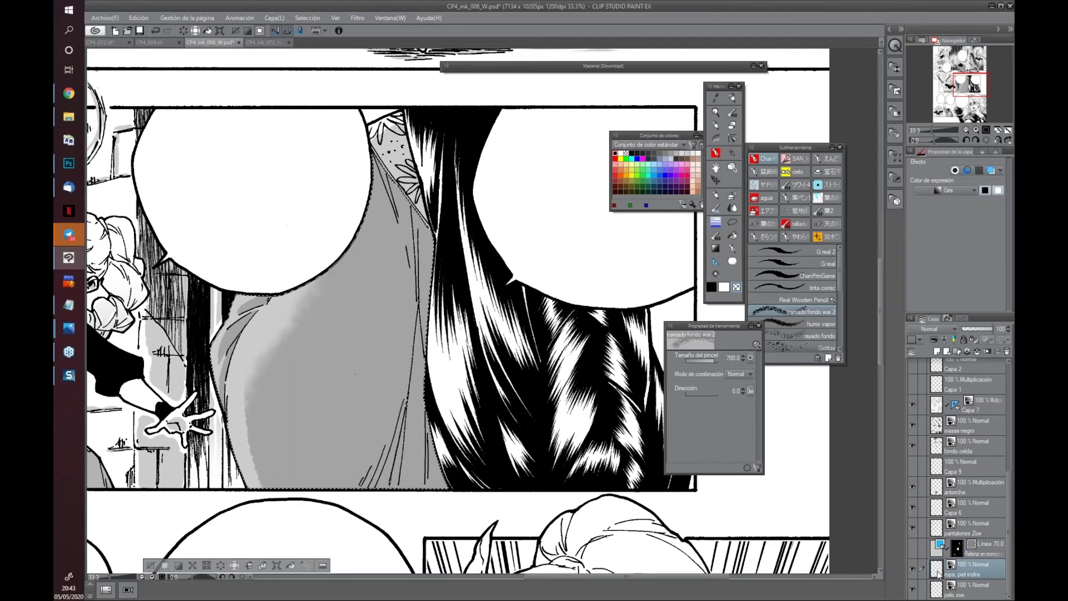
left_click_drag(481, 328, 551, 338)
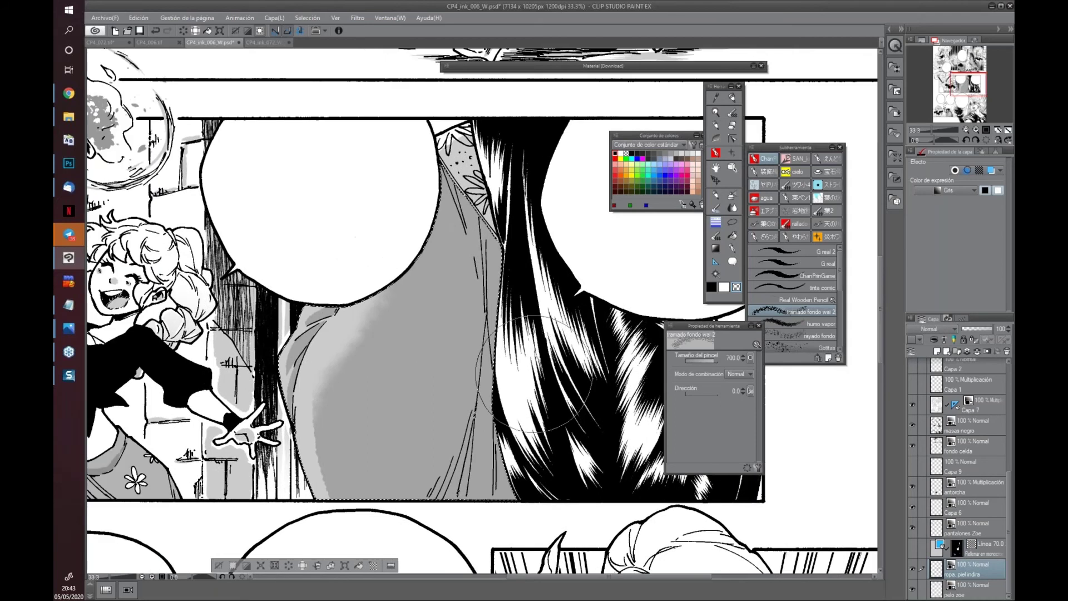
left_click(374, 565)
left_click(464, 283)
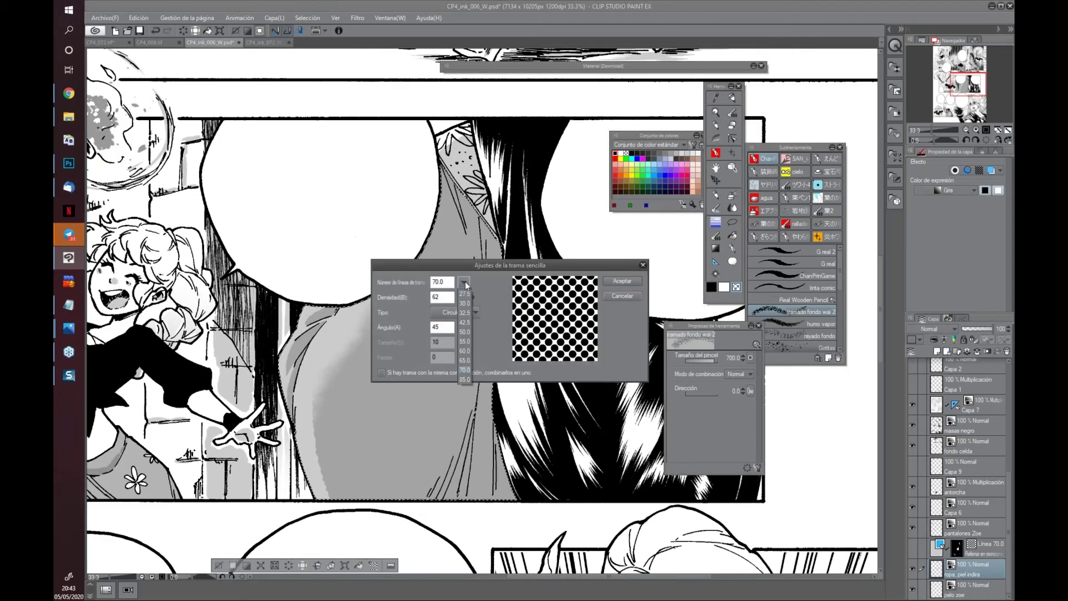
left_click(464, 341)
left_click_drag(474, 296, 475, 309)
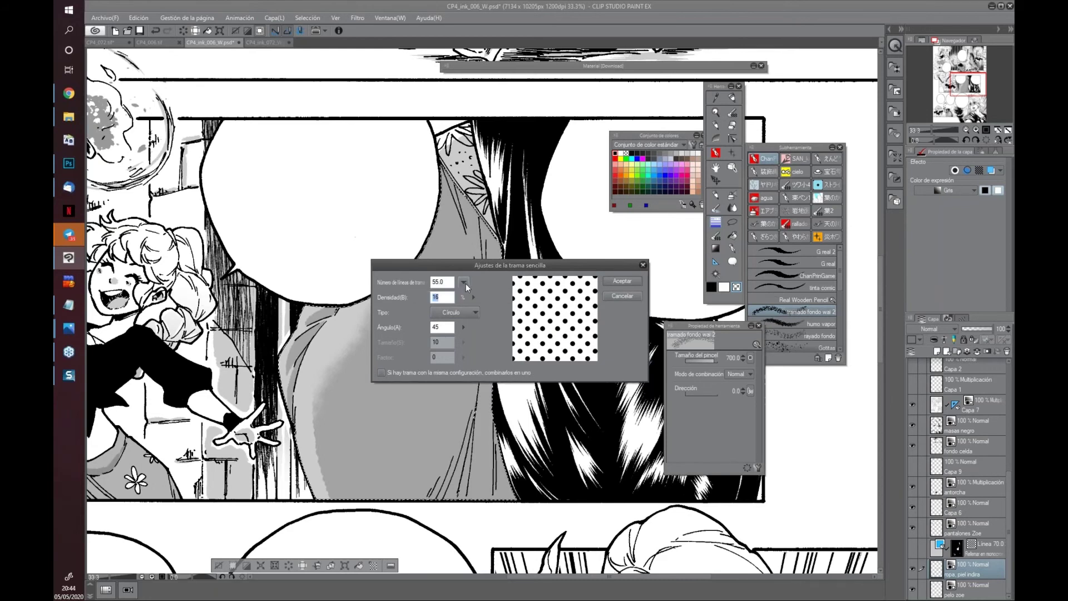
left_click(628, 281)
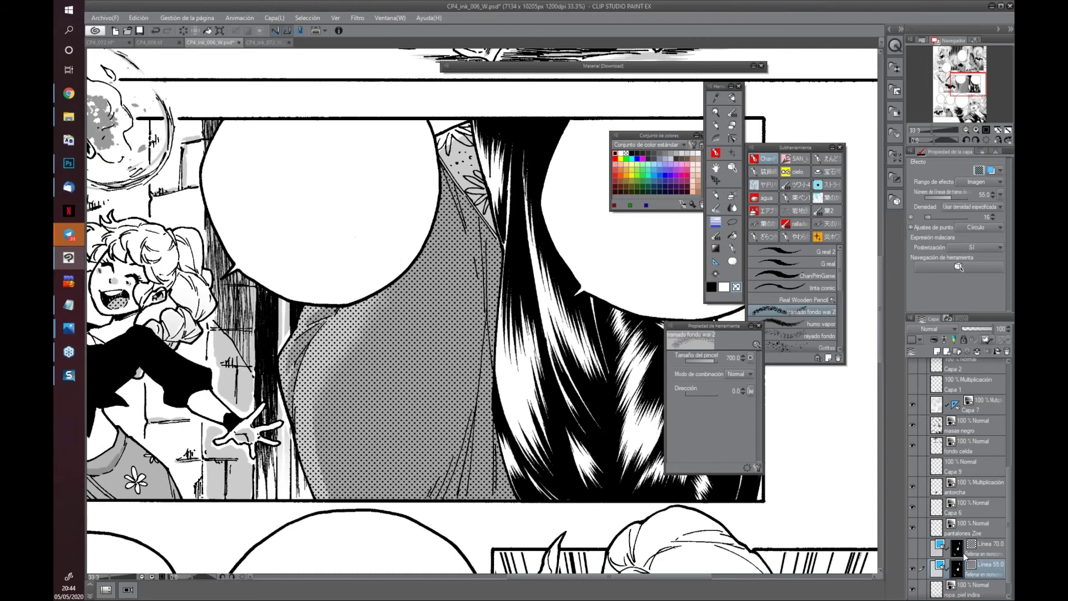
key("ctrl+z")
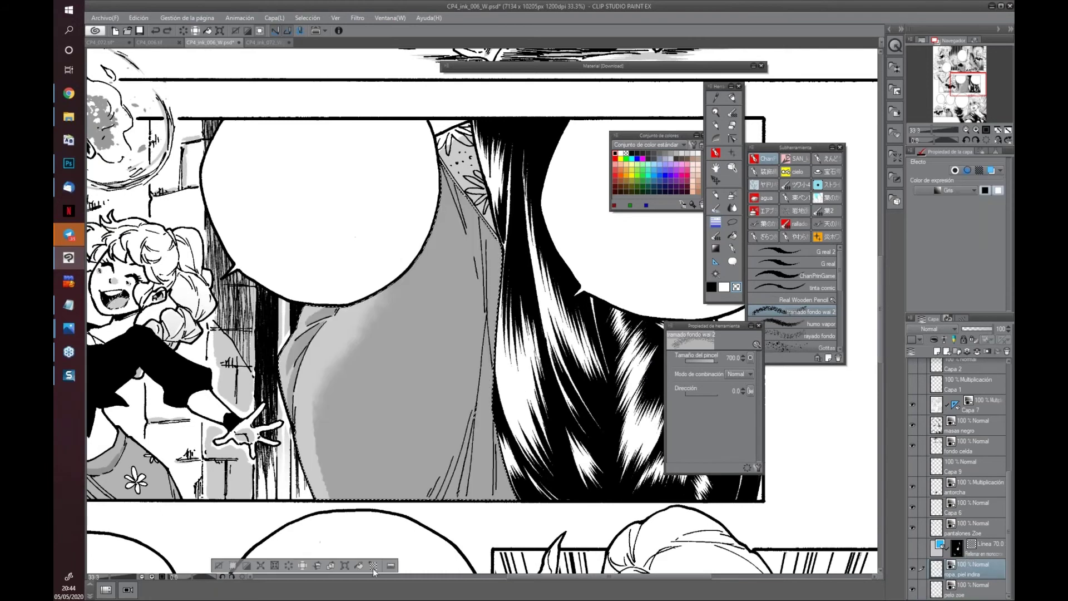
Apply a circle screentone with 27.5 lines and 8 % density to the selected skirt
left_click(373, 566)
left_click_drag(473, 298, 472, 301)
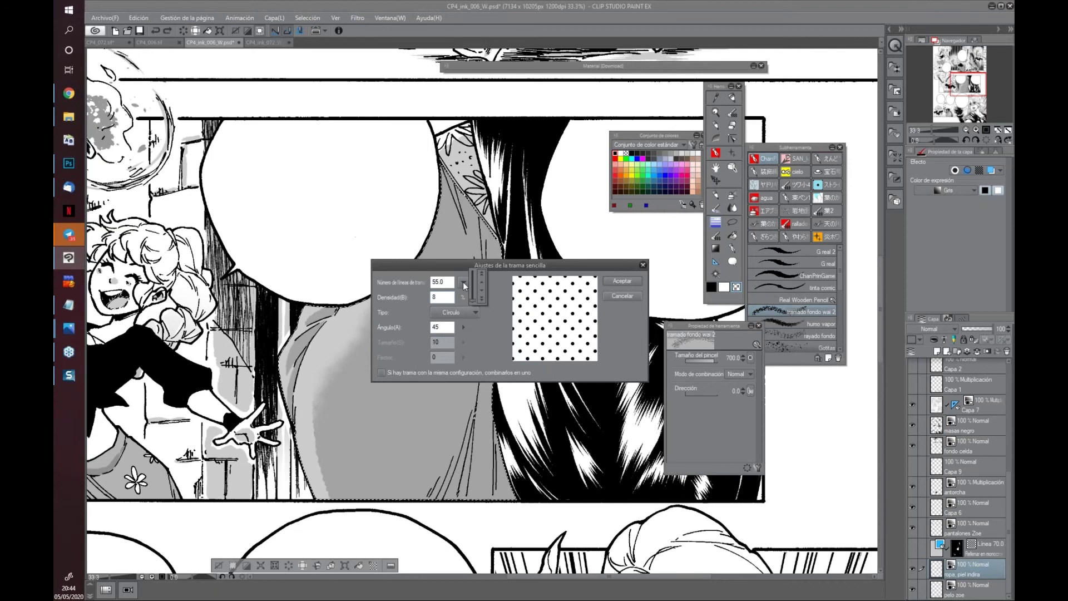
left_click(464, 282)
left_click(466, 294)
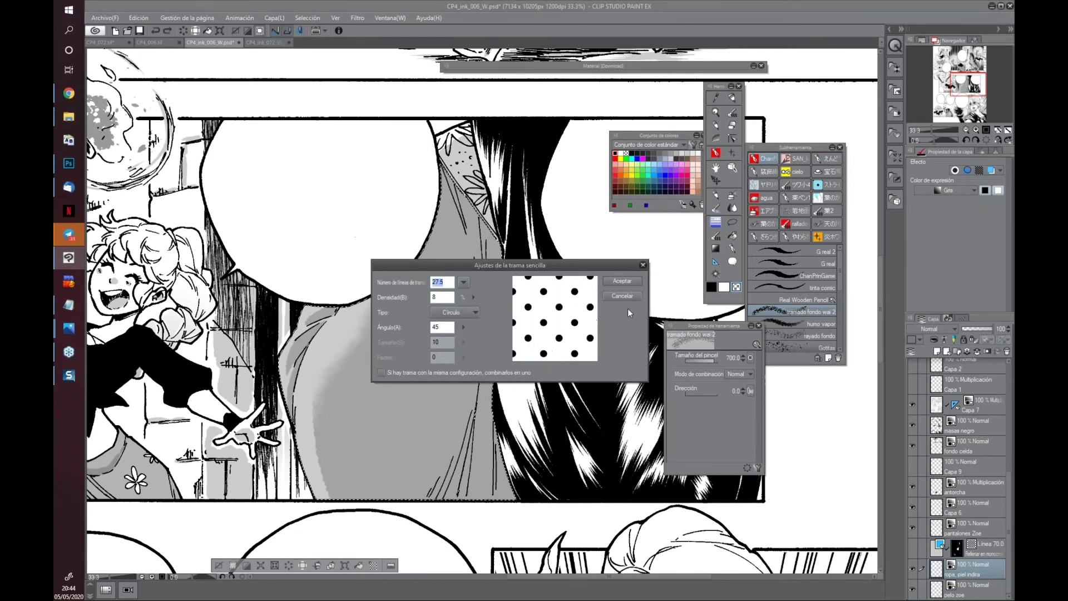
left_click(627, 280)
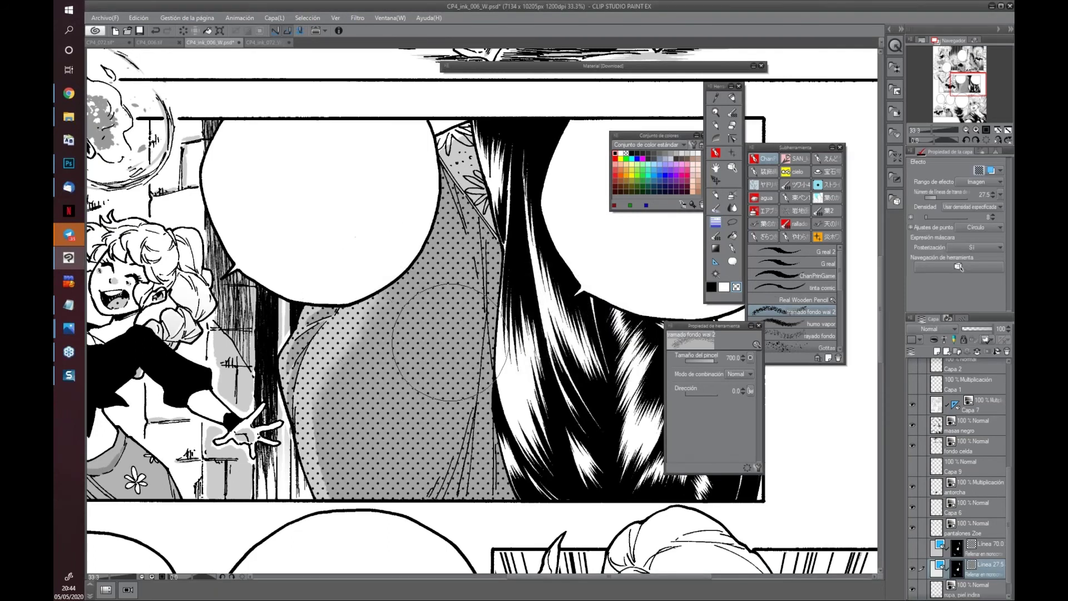
Examine the skirt's coarse dot tone up close and against the rest of the page
scroll(566, 381, "down", 1)
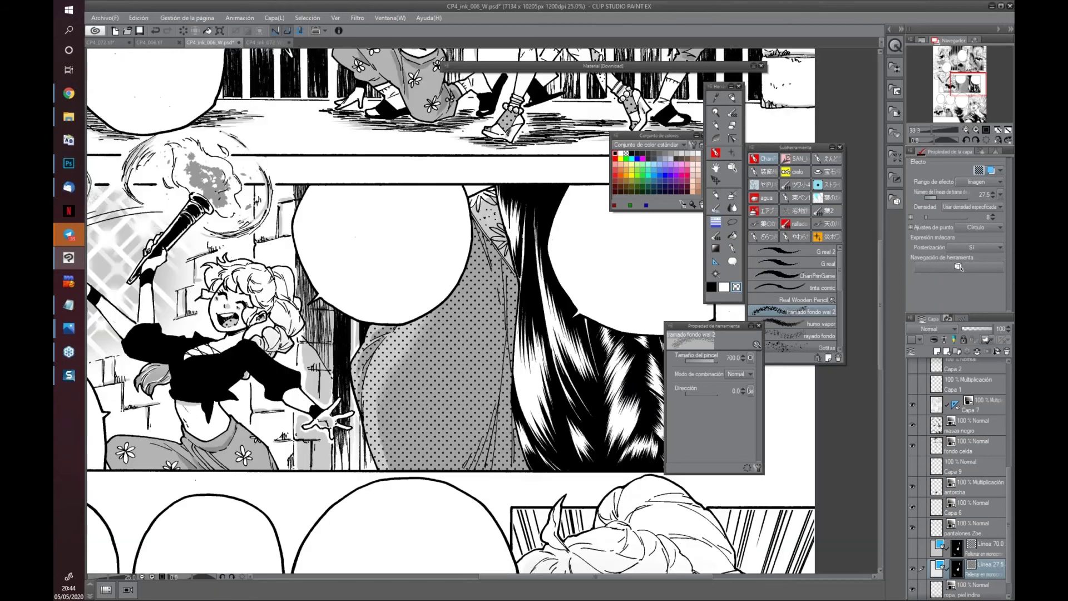
scroll(576, 374, "down", 2)
left_click_drag(524, 495, 449, 493)
scroll(448, 493, "up", 2)
scroll(556, 490, "up", 1)
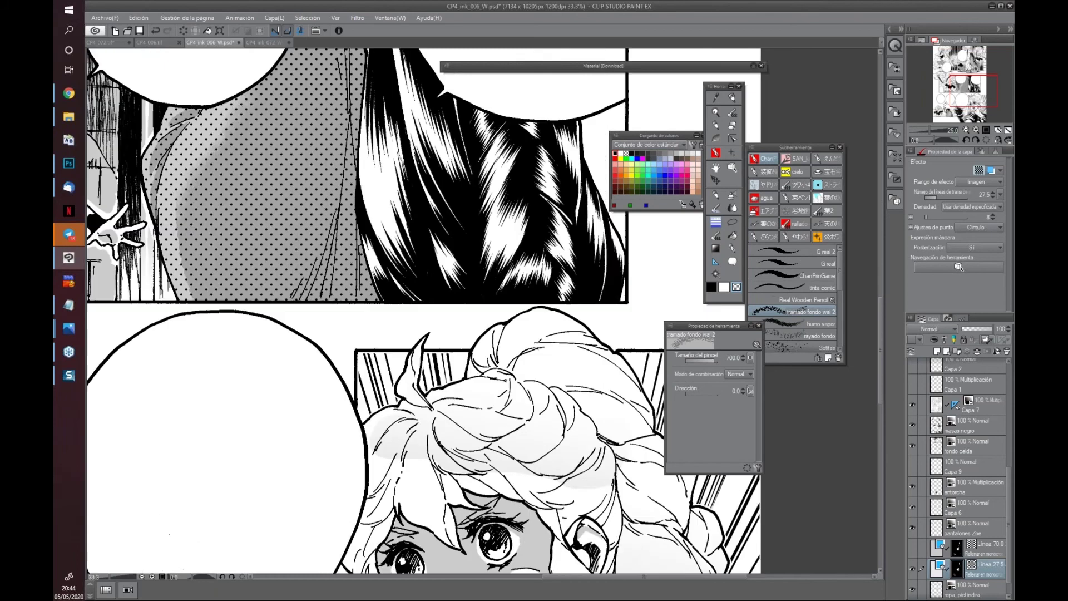
left_click_drag(357, 253, 531, 440)
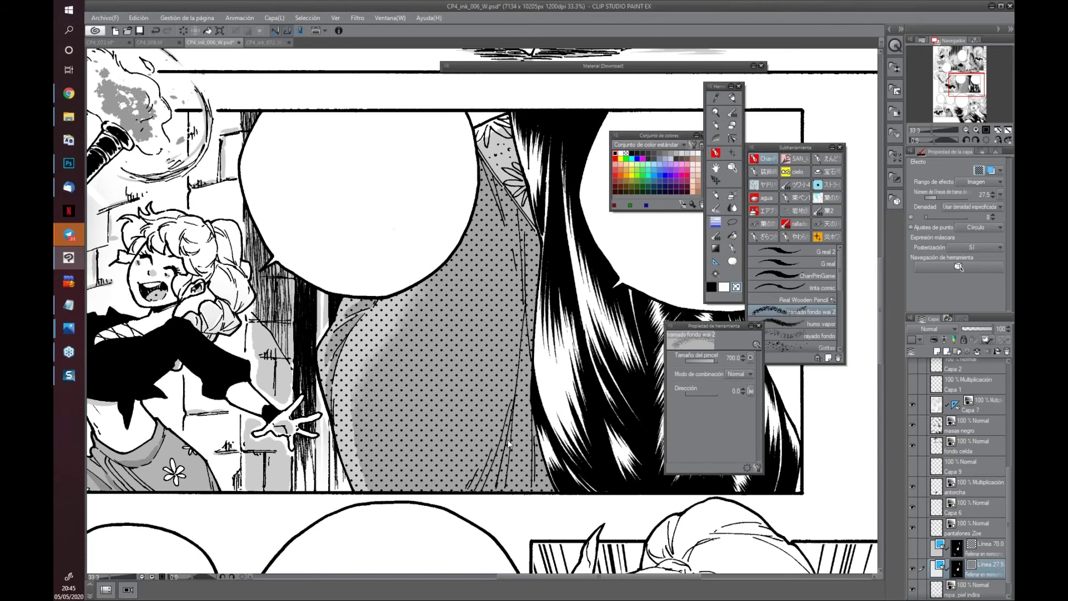
scroll(507, 440, "down", 2)
scroll(508, 440, "down", 2)
left_click_drag(531, 449, 566, 384)
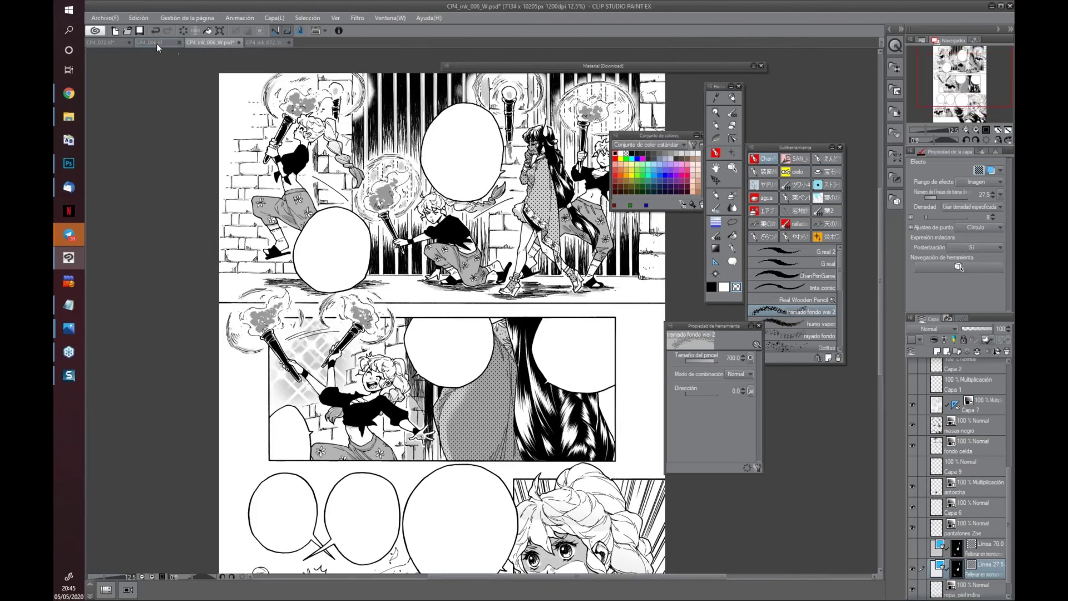
Switch to the flattened CP4_006.tif page and examine the skirt's dots in the middle panel
left_click(153, 42)
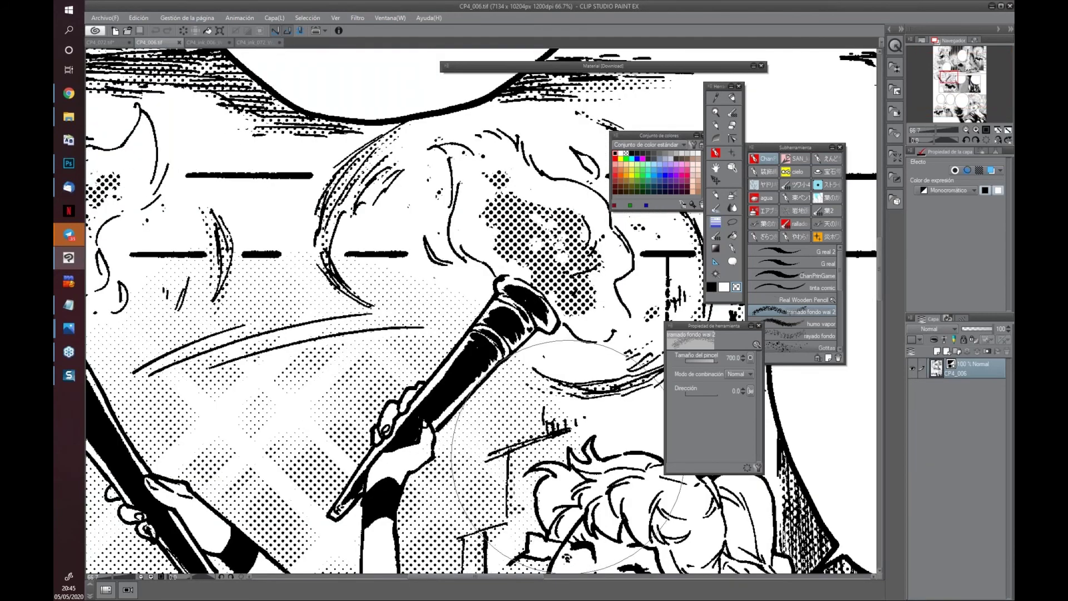
scroll(593, 399, "down", 1)
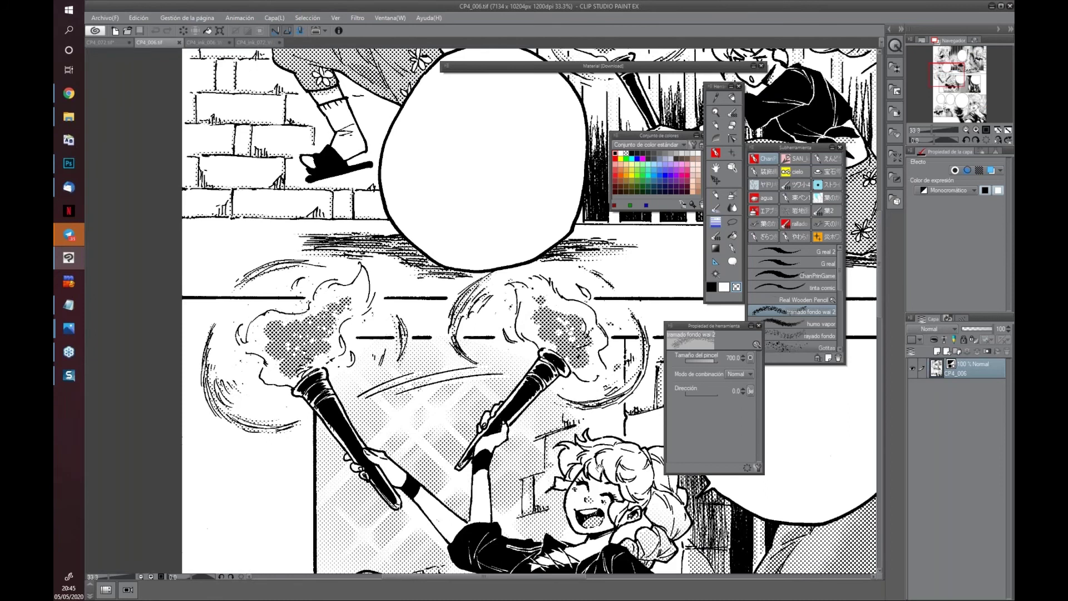
left_click_drag(594, 394, 350, 165)
left_click_drag(701, 375, 495, 356)
scroll(495, 356, "up", 1)
mouse_move(400, 334)
left_mouse_down()
mouse_move(451, 362)
mouse_move(450, 328)
left_mouse_up()
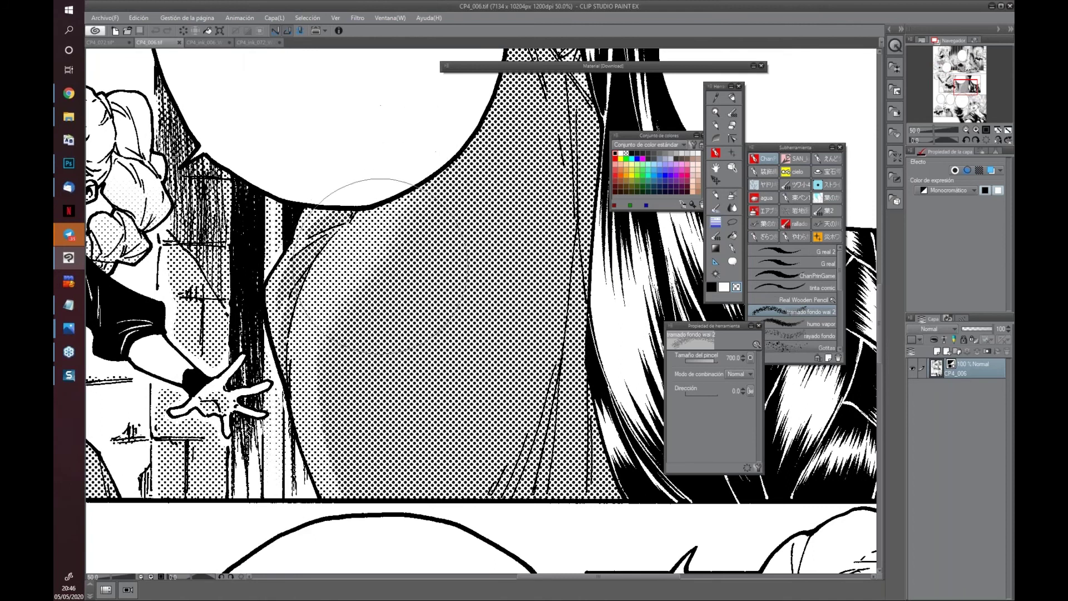
Try red brush strokes at size 200 on the skirt of the monochrome page, and undo them
key("bracketleft")
key("bracketleft")
key("bracketleft")
key("bracketleft")
key("bracketleft")
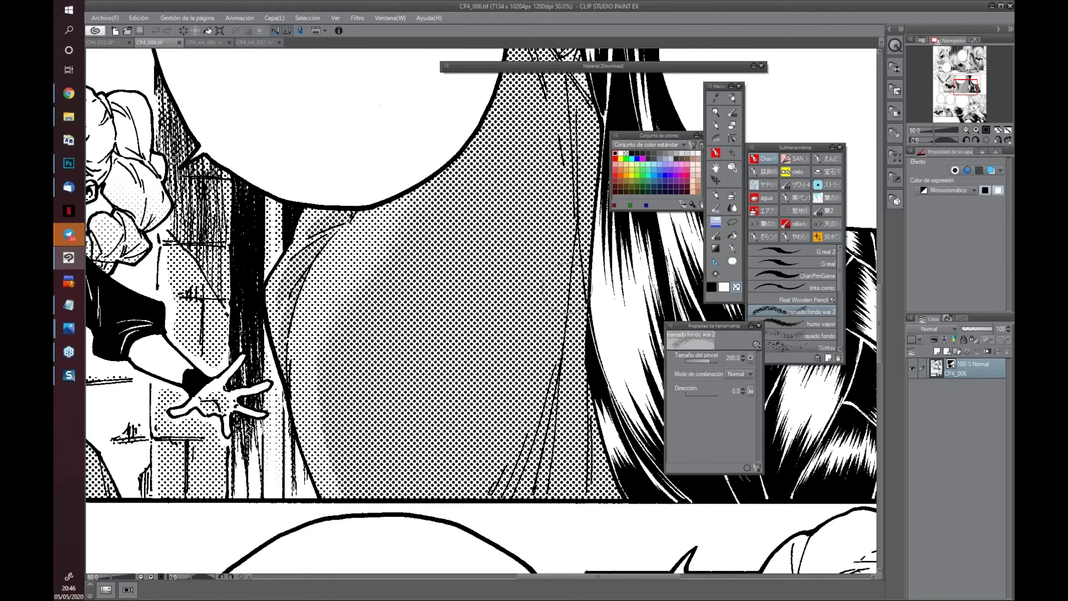
left_click(615, 158)
mouse_move(489, 290)
left_mouse_down()
mouse_move(511, 384)
mouse_move(429, 275)
mouse_move(384, 289)
mouse_move(534, 245)
mouse_move(531, 267)
left_mouse_up()
mouse_move(356, 222)
left_mouse_down()
mouse_move(333, 240)
mouse_move(372, 220)
mouse_move(320, 279)
left_mouse_up()
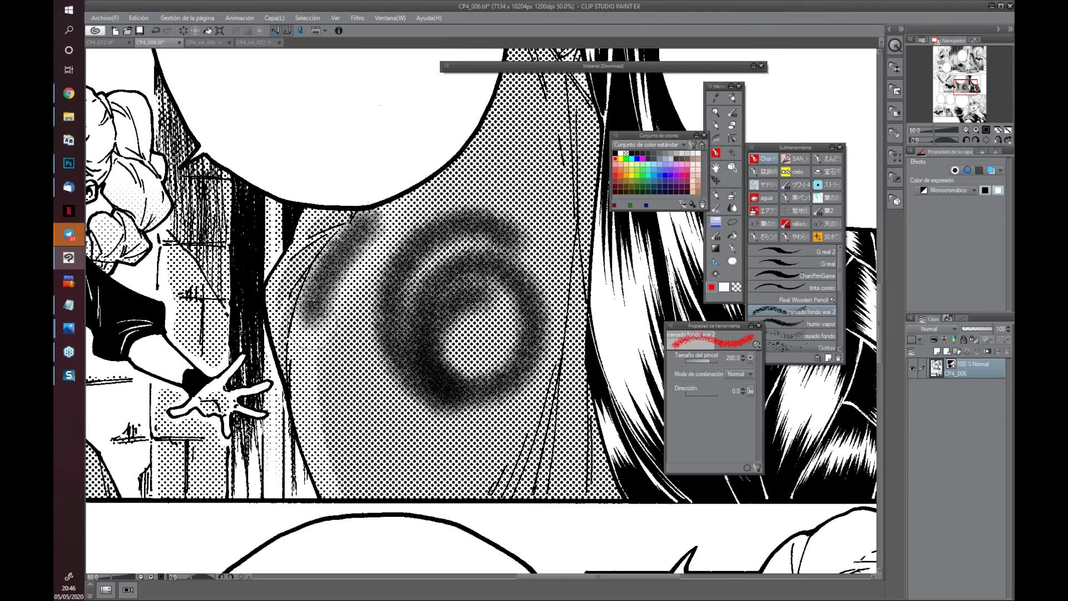
key("ctrl+z")
key("ctrl+z")
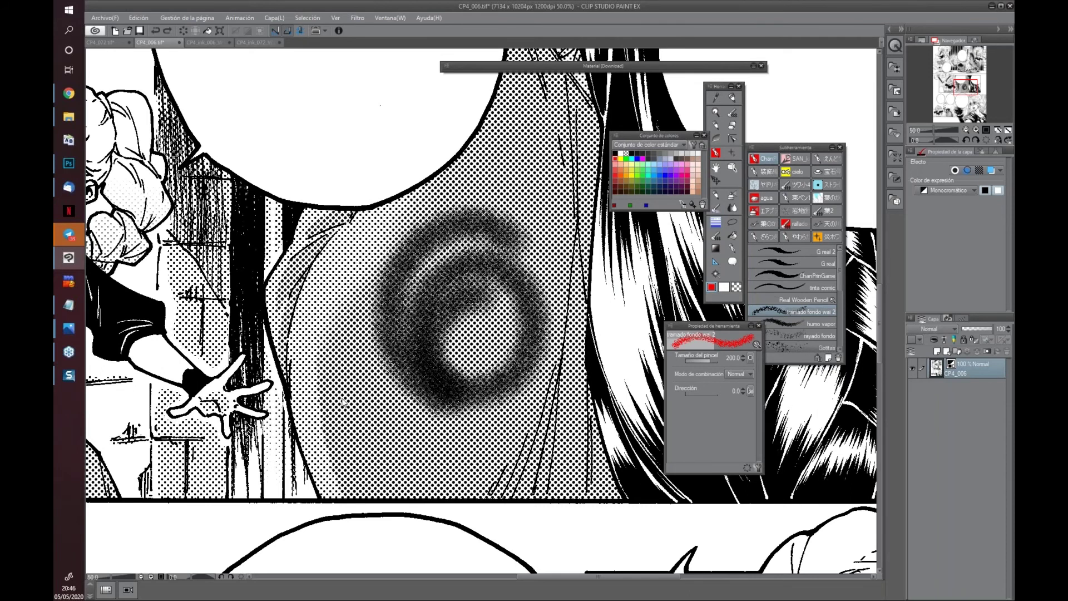
key("ctrl+z")
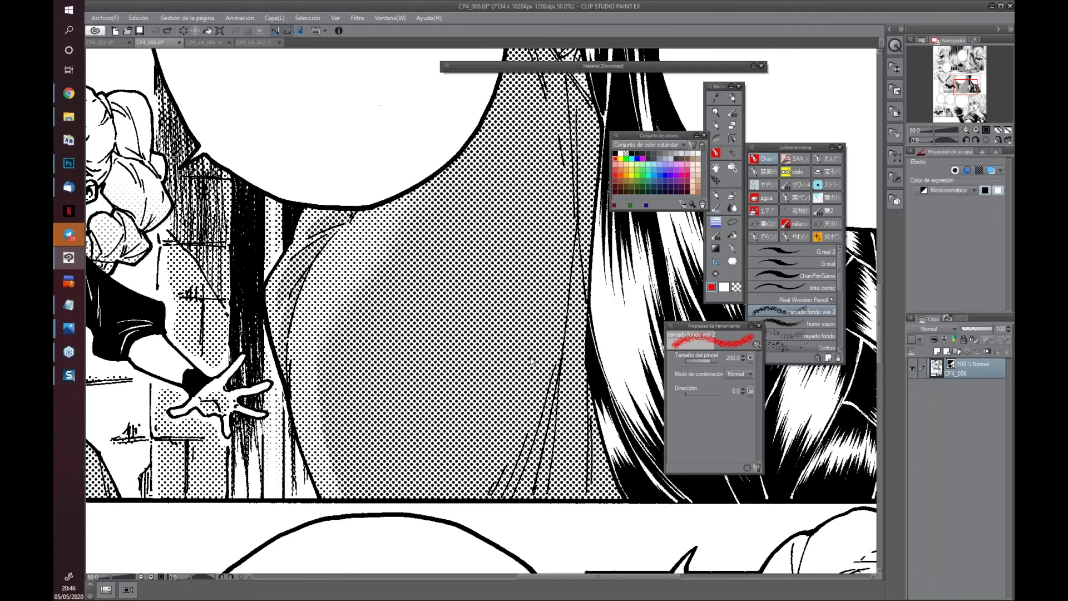
Examine the finished dot tones across the panels of CP4_006.tif, from close up to the full page
scroll(531, 362, "down", 2)
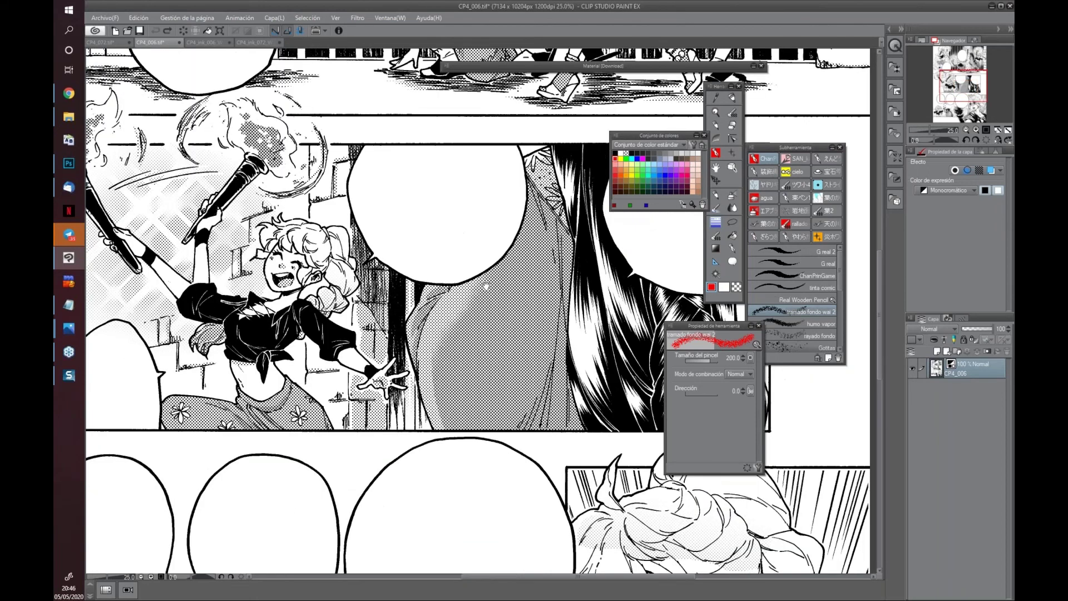
left_click_drag(490, 285, 384, 569)
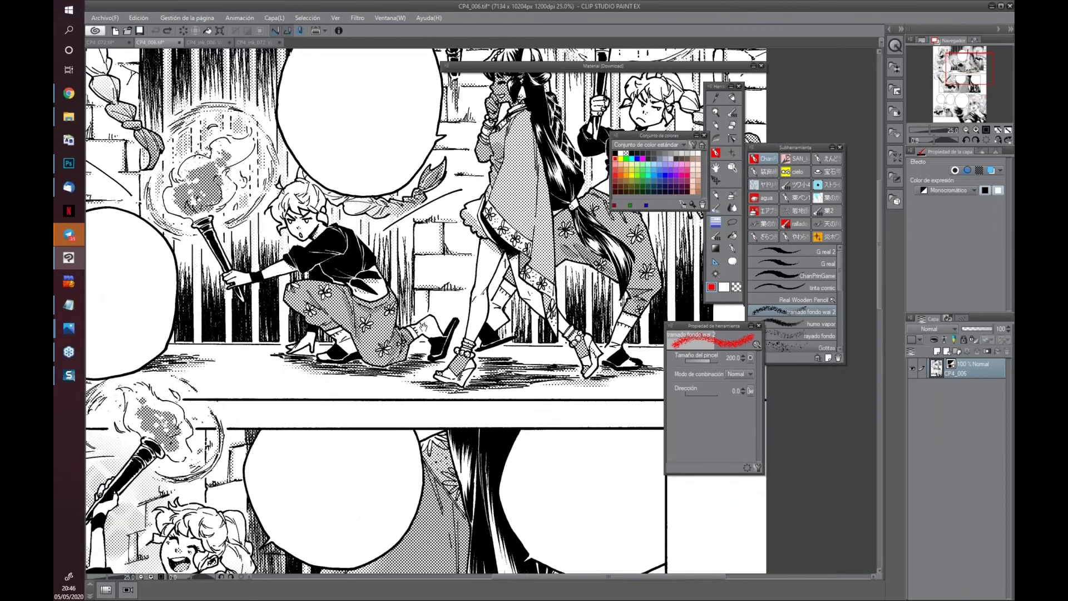
left_click_drag(423, 326, 288, 375)
left_click_drag(241, 321, 281, 373)
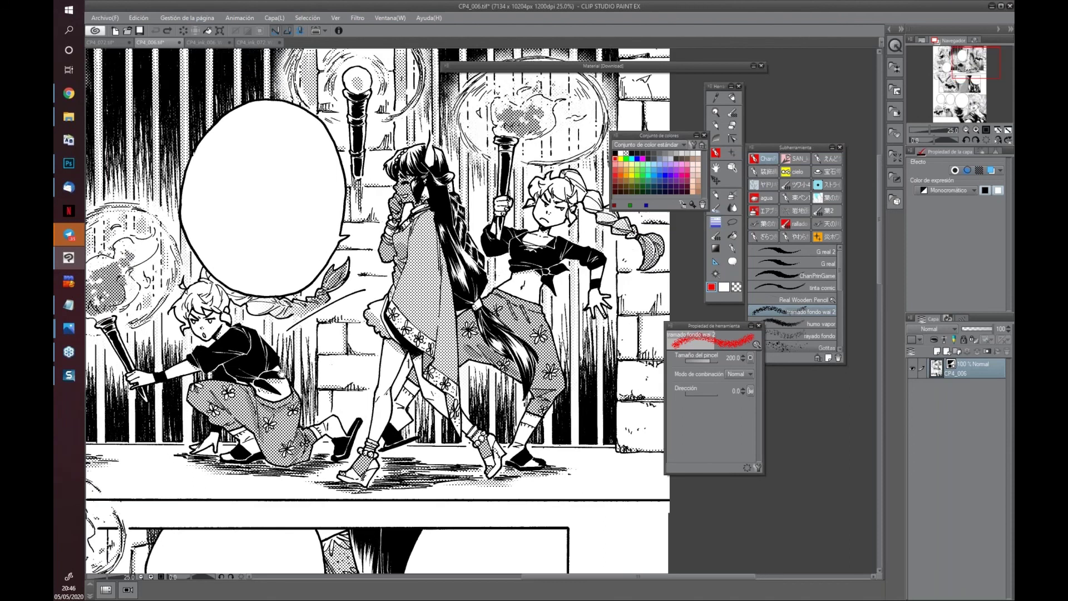
left_click_drag(162, 420, 343, 445)
mouse_move(667, 487)
left_mouse_down()
mouse_move(509, 482)
mouse_move(501, 454)
mouse_move(473, 487)
mouse_move(670, 503)
left_mouse_up()
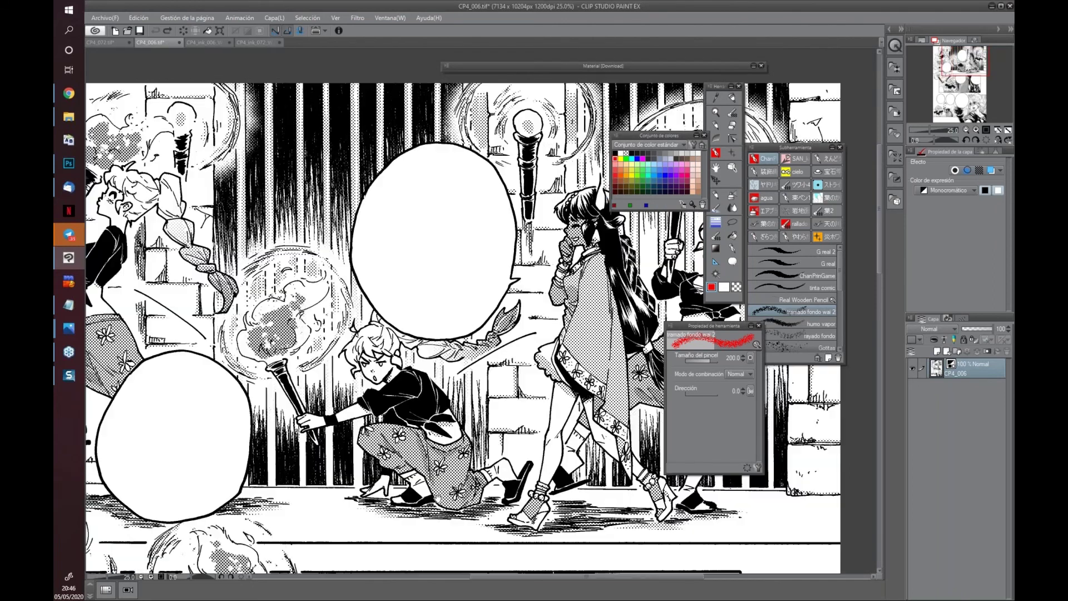
scroll(547, 537, "down", 6)
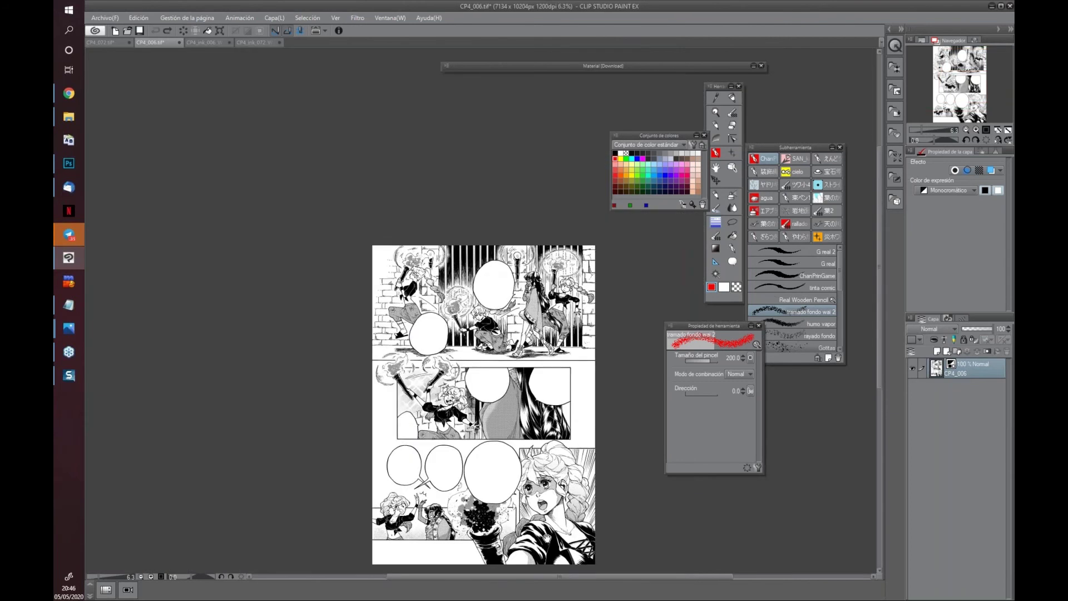
left_click_drag(546, 537, 474, 434)
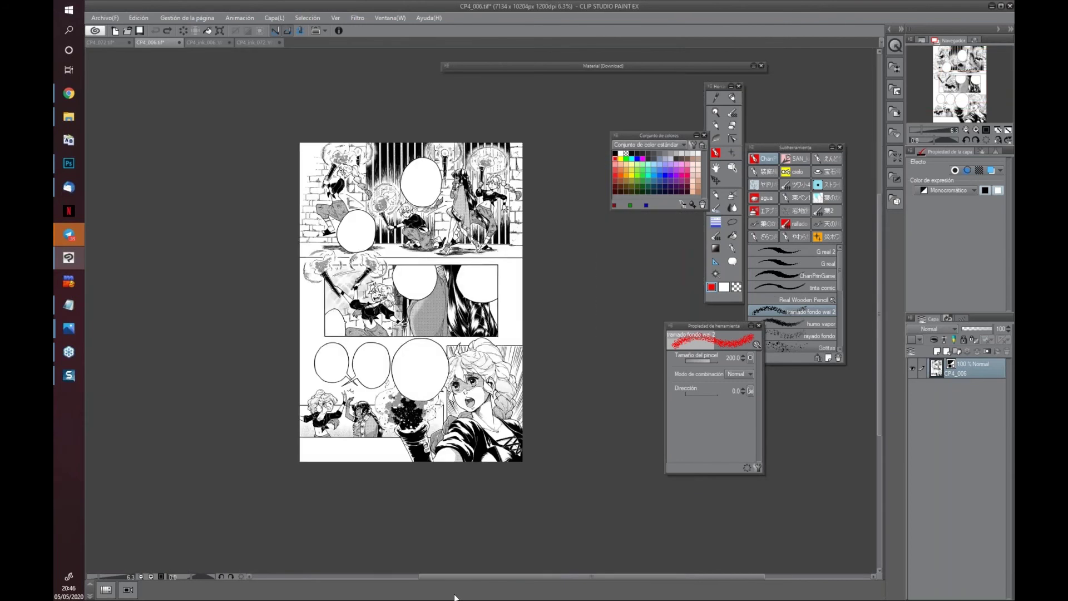
key("ctrl+plus")
left_click_drag(436, 548, 479, 489)
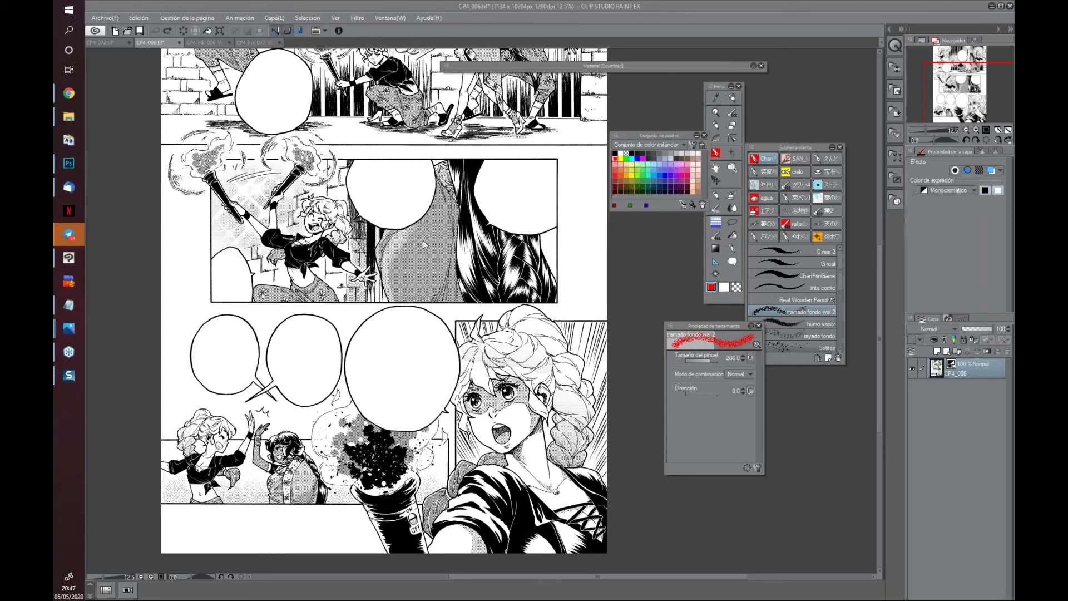
Return to CP4_ink_006_W.psd and examine the toned skirt against the gray areas of the upper panels
left_click(257, 43)
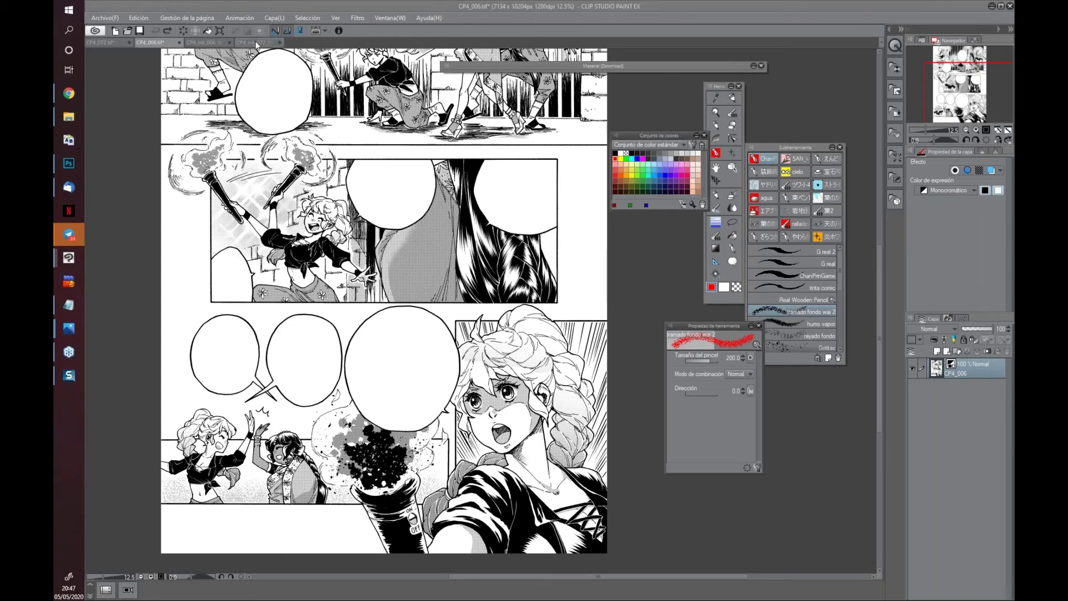
left_click(214, 42)
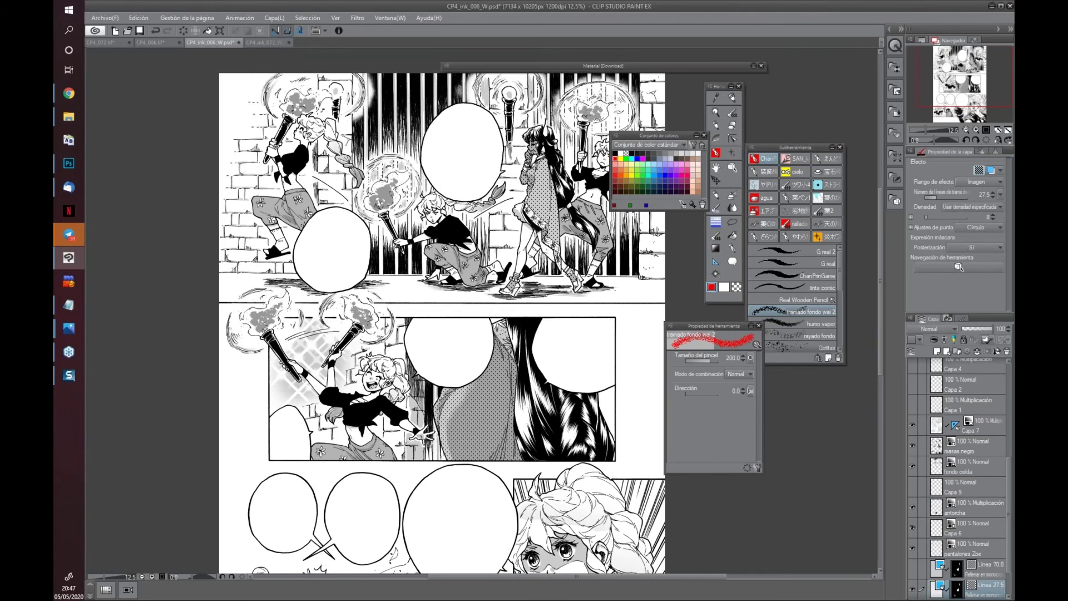
scroll(585, 392, "up", 2)
mouse_move(437, 319)
left_mouse_down()
mouse_move(518, 454)
mouse_move(461, 428)
mouse_move(462, 512)
mouse_move(430, 462)
left_mouse_up()
scroll(518, 453, "down", 2)
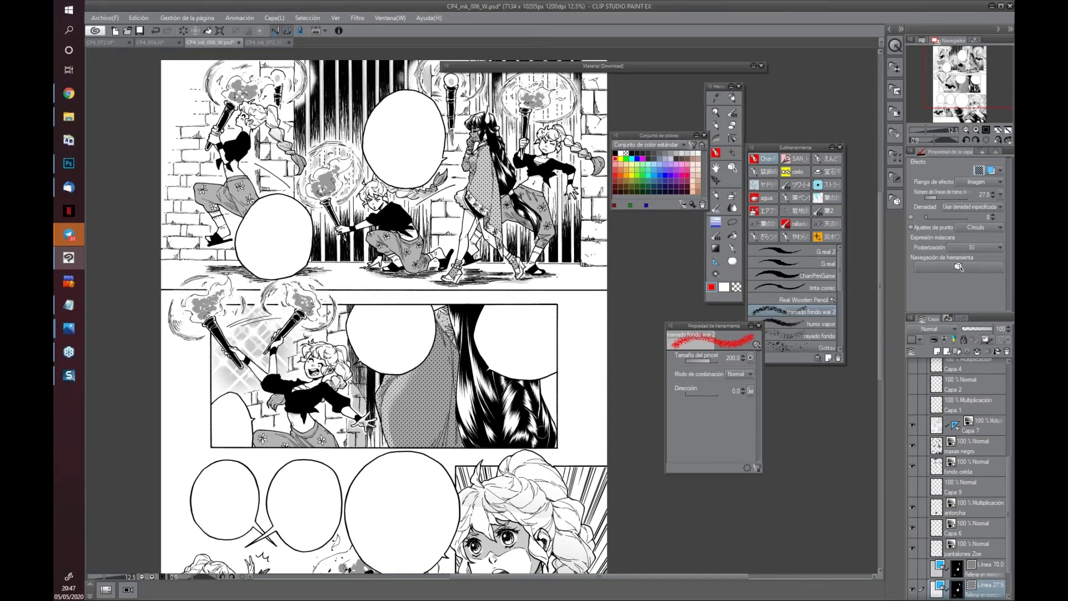
mouse_move(472, 442)
left_mouse_down()
mouse_move(521, 391)
mouse_move(512, 427)
left_mouse_up()
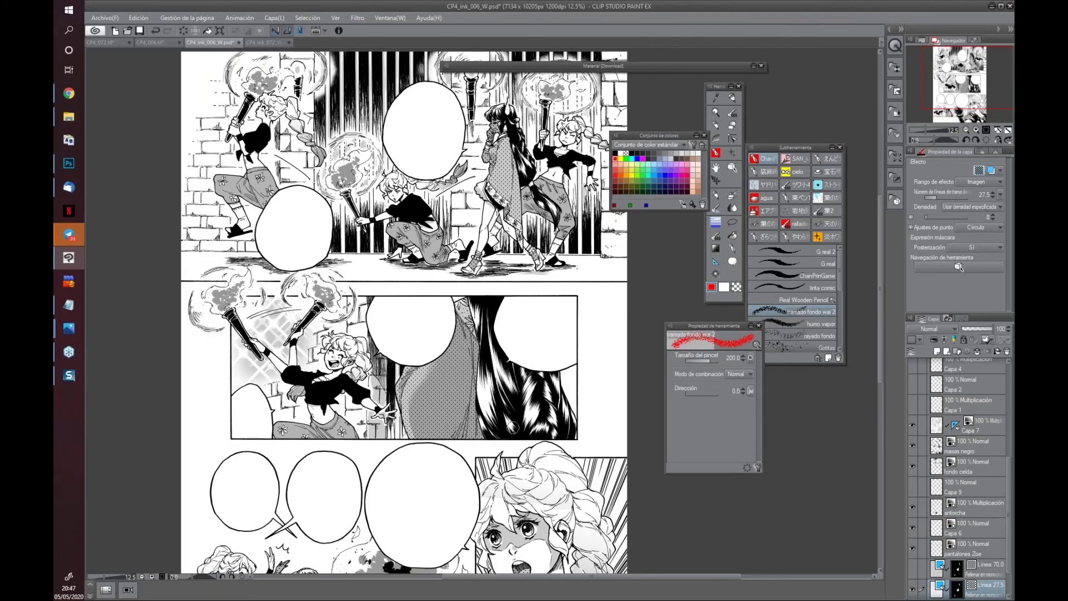
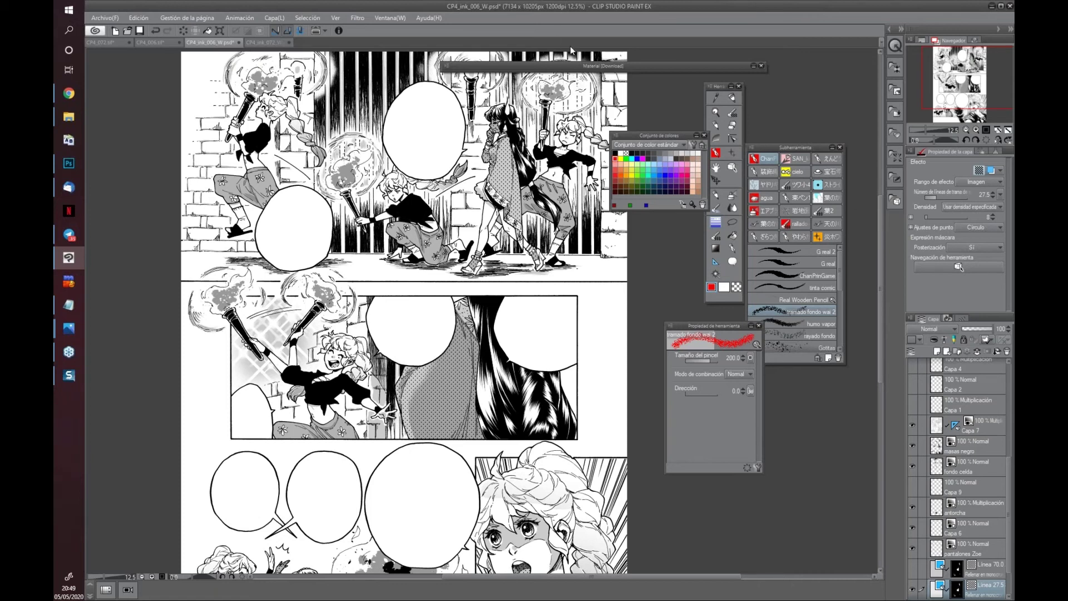
View the line-art page CP4_ink_072_W.psd and go back to the CP4_006.tif page
left_click_drag(534, 312, 460, 365)
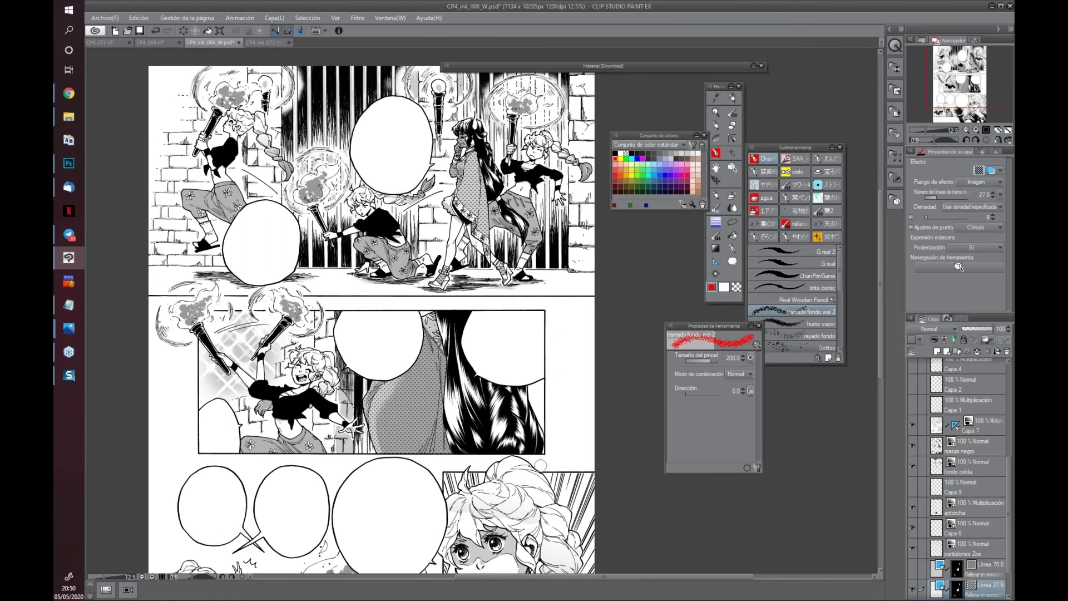
left_click(272, 42)
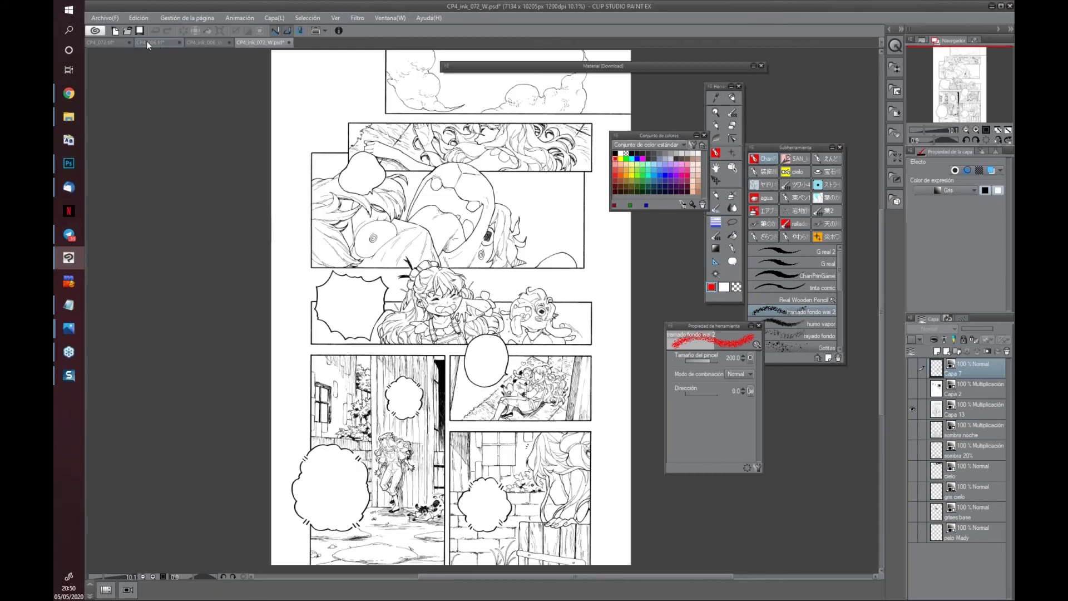
left_click(145, 41)
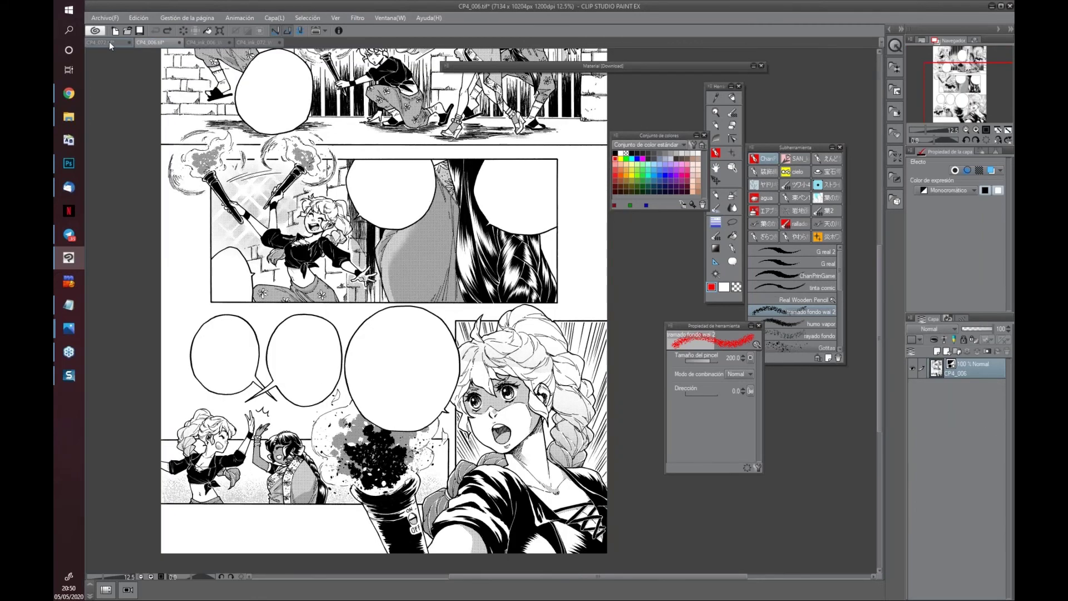
Examine the finished tones on the CP4_072.tif page, from the night-sky panel down to the lower panels
left_click(109, 41)
scroll(373, 350, "down", 5)
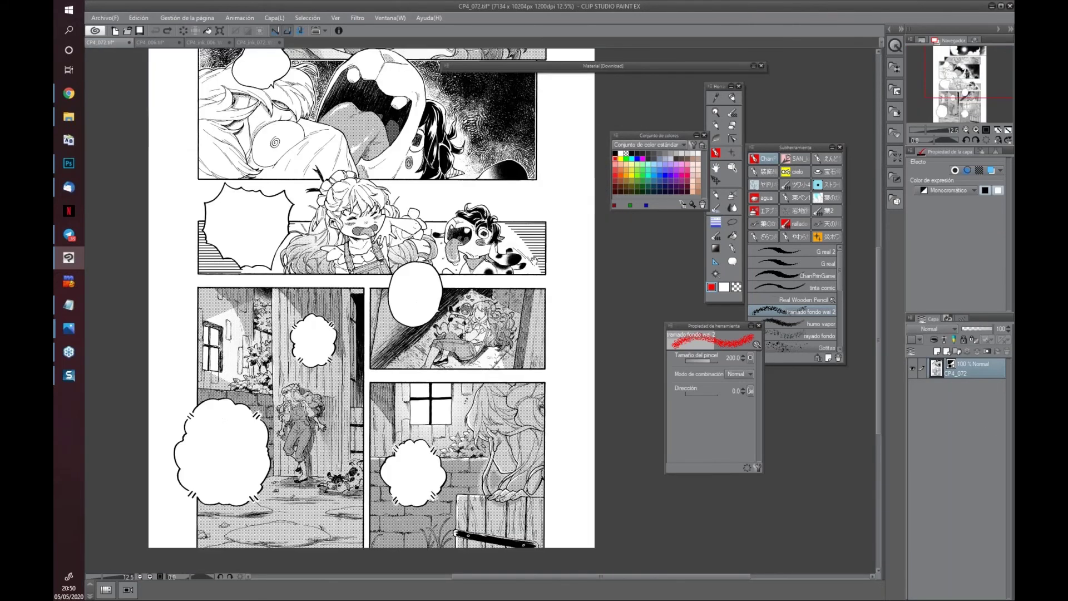
scroll(373, 350, "up", 4)
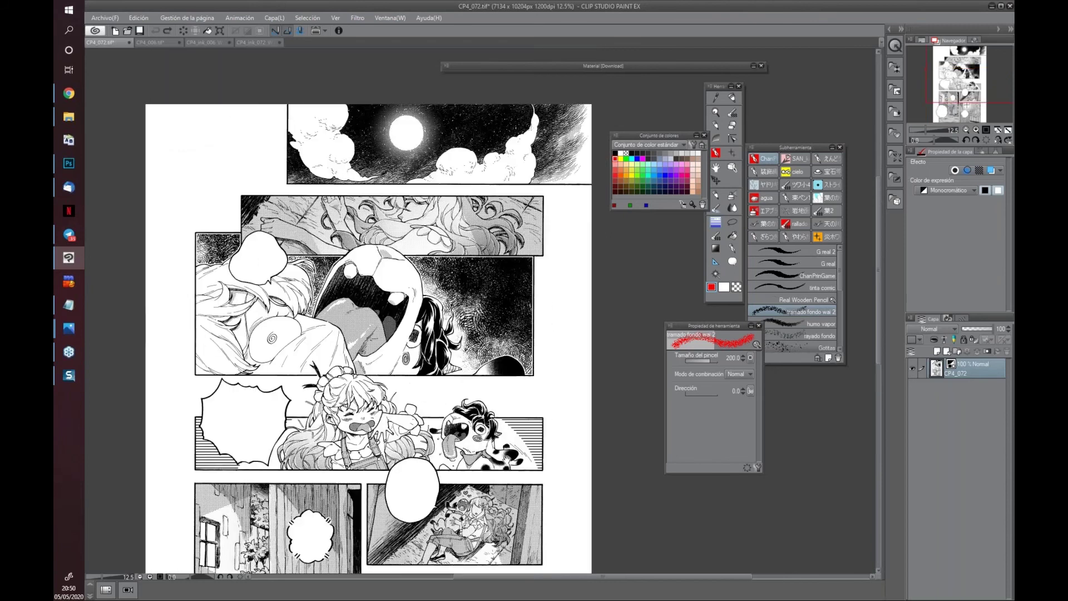
scroll(372, 333, "down", 5)
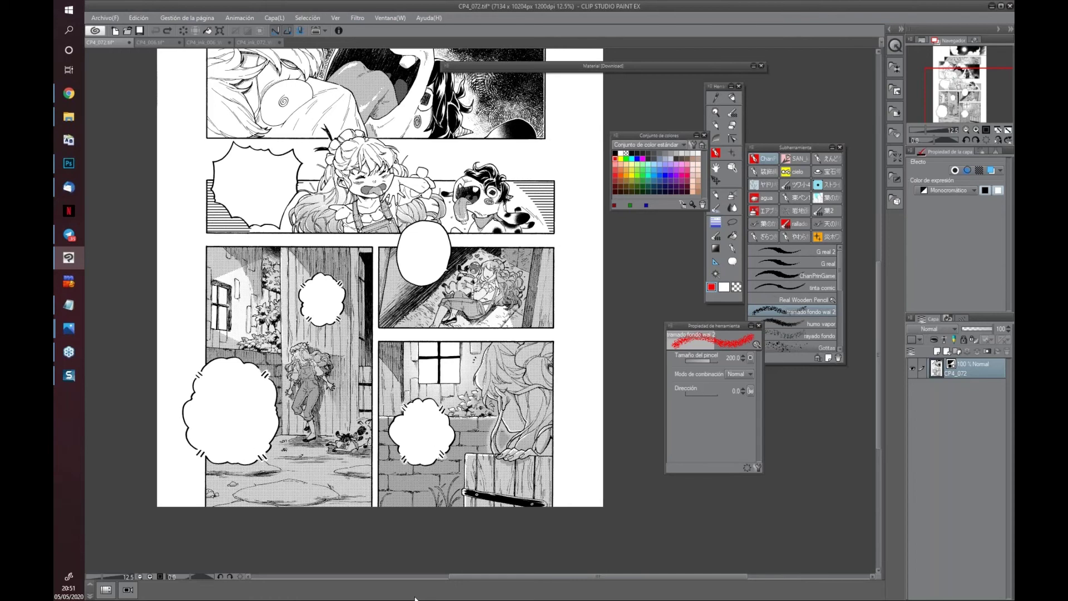
left_click(354, 578)
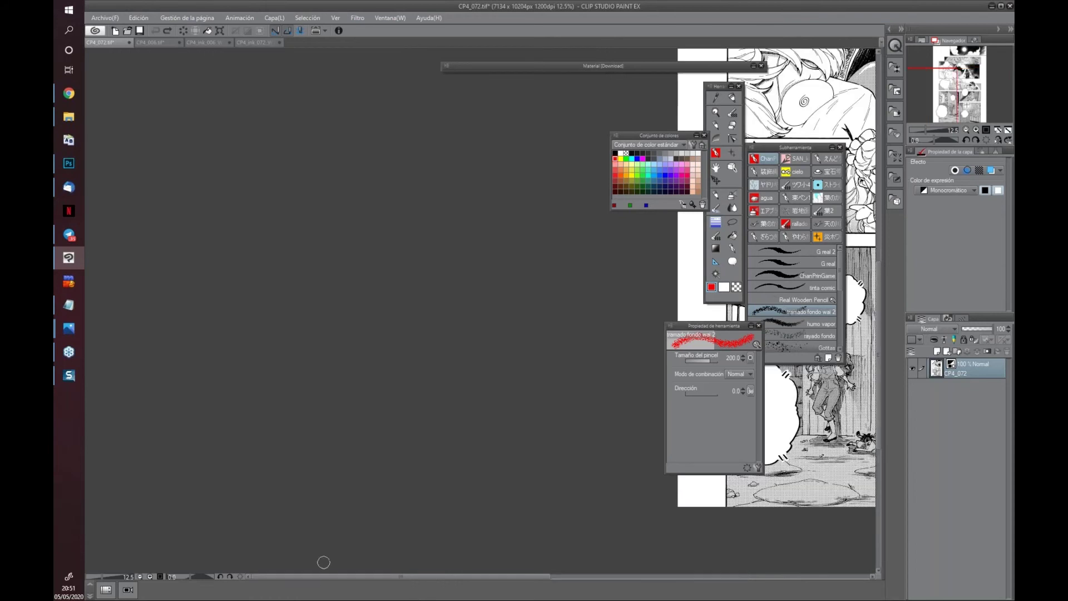
Return to the CP4_006.tif page and choose the G real pen with black as the drawing color
left_click(165, 42)
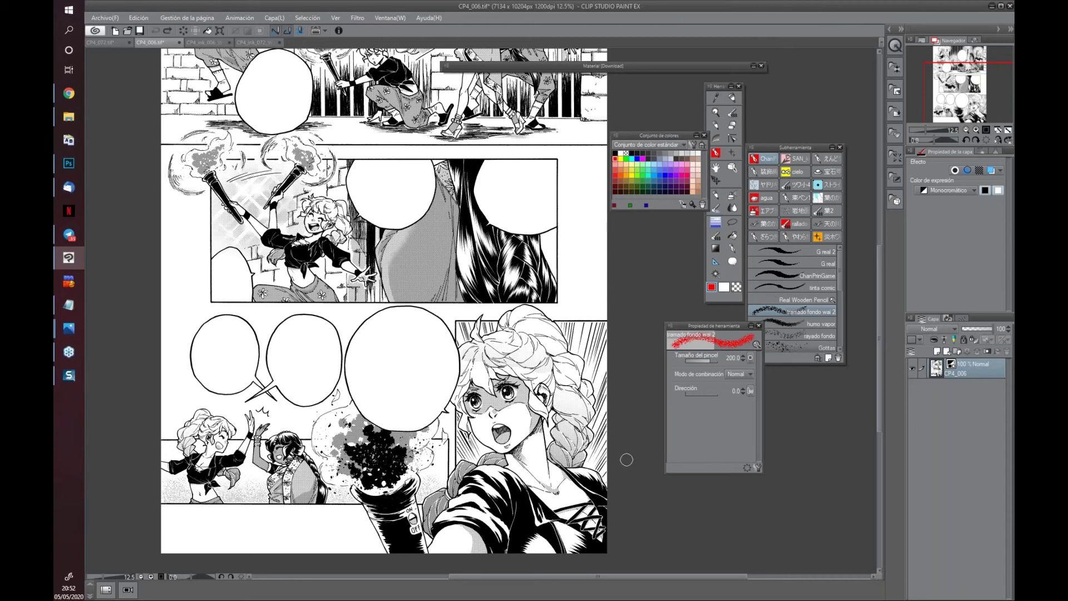
mouse_move(565, 220)
left_mouse_down()
mouse_move(565, 448)
mouse_move(571, 424)
mouse_move(557, 418)
mouse_move(575, 418)
mouse_move(578, 402)
mouse_move(499, 373)
mouse_move(581, 412)
mouse_move(508, 395)
mouse_move(591, 407)
left_mouse_up()
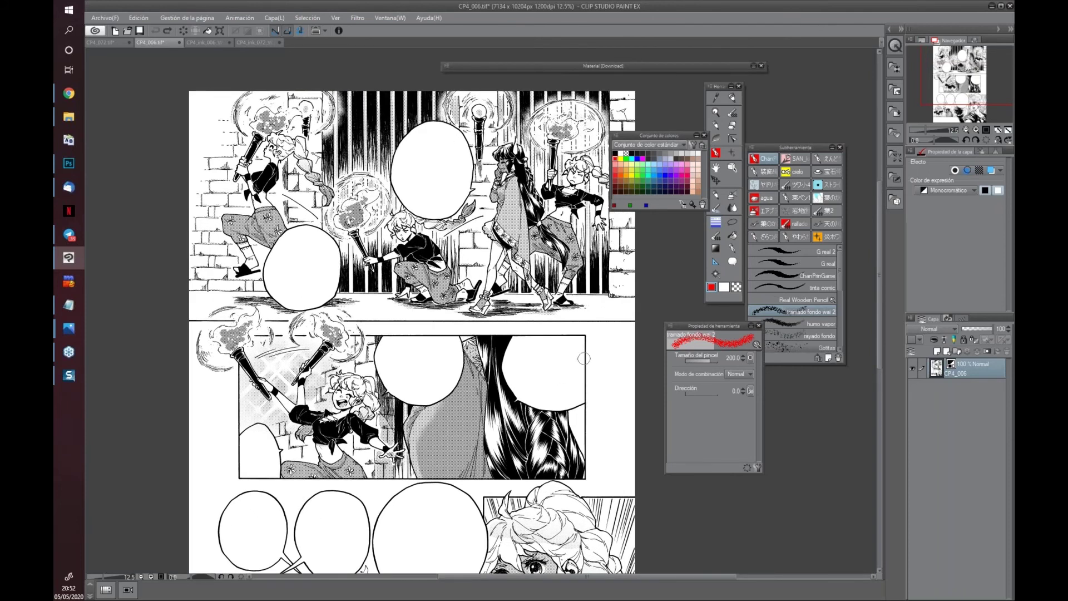
left_click_drag(608, 397, 563, 384)
left_click(801, 264)
left_click(615, 153)
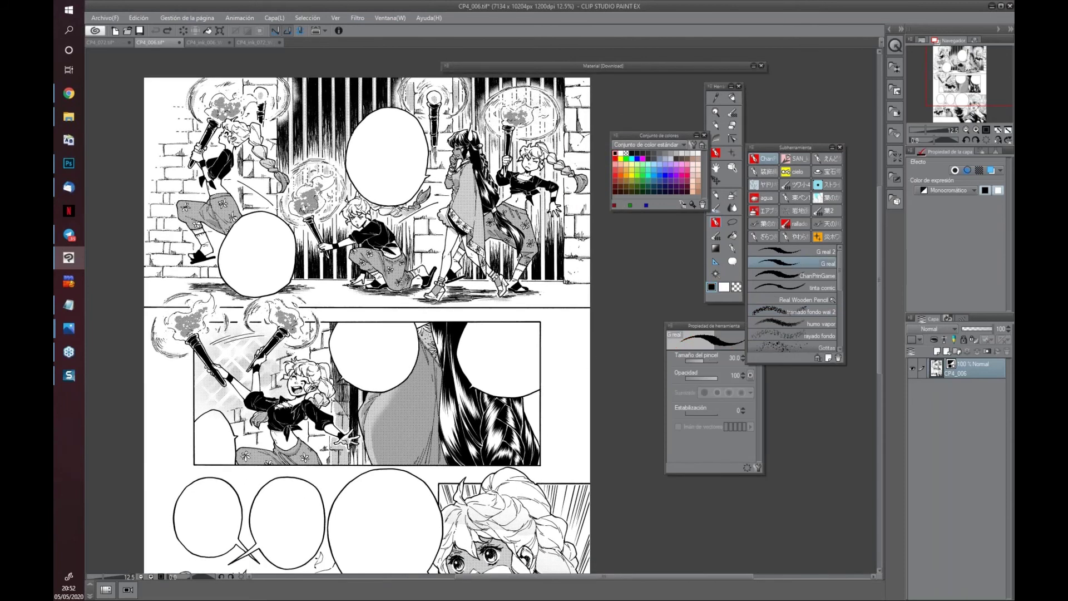
Examine the dot tones on the clothing, flames and background bars in the upper panels of CP4_006.tif up close
scroll(590, 353, "up", 4)
mouse_move(539, 276)
left_mouse_down()
mouse_move(453, 376)
mouse_move(356, 389)
mouse_move(331, 422)
mouse_move(287, 392)
mouse_move(331, 353)
mouse_move(393, 364)
mouse_move(452, 330)
mouse_move(483, 269)
mouse_move(535, 242)
mouse_move(595, 267)
mouse_move(387, 329)
left_mouse_up()
key("ctrl+z")
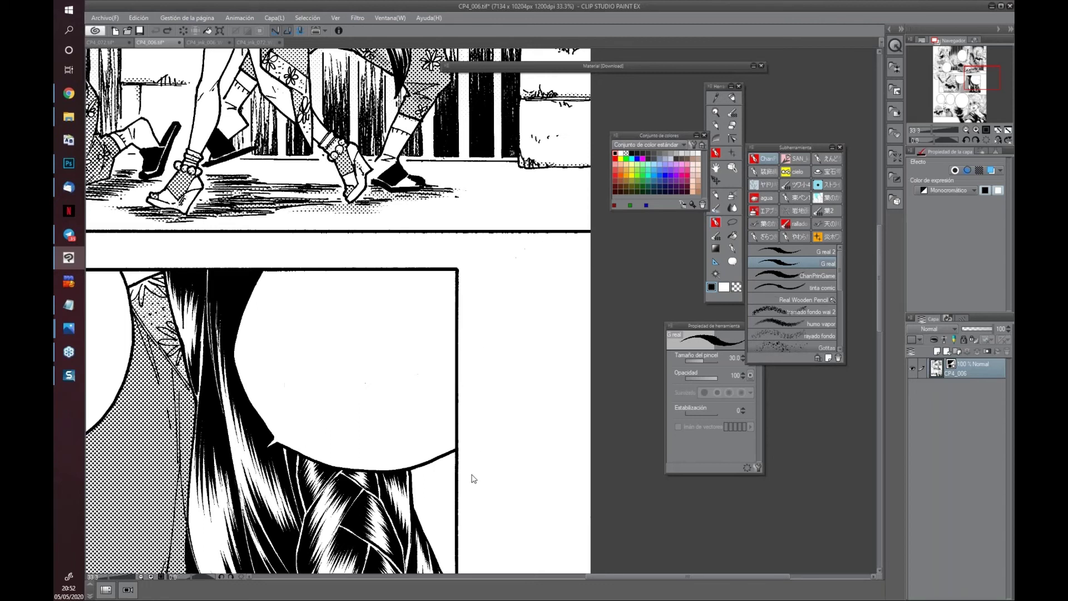
left_click_drag(296, 281, 374, 556)
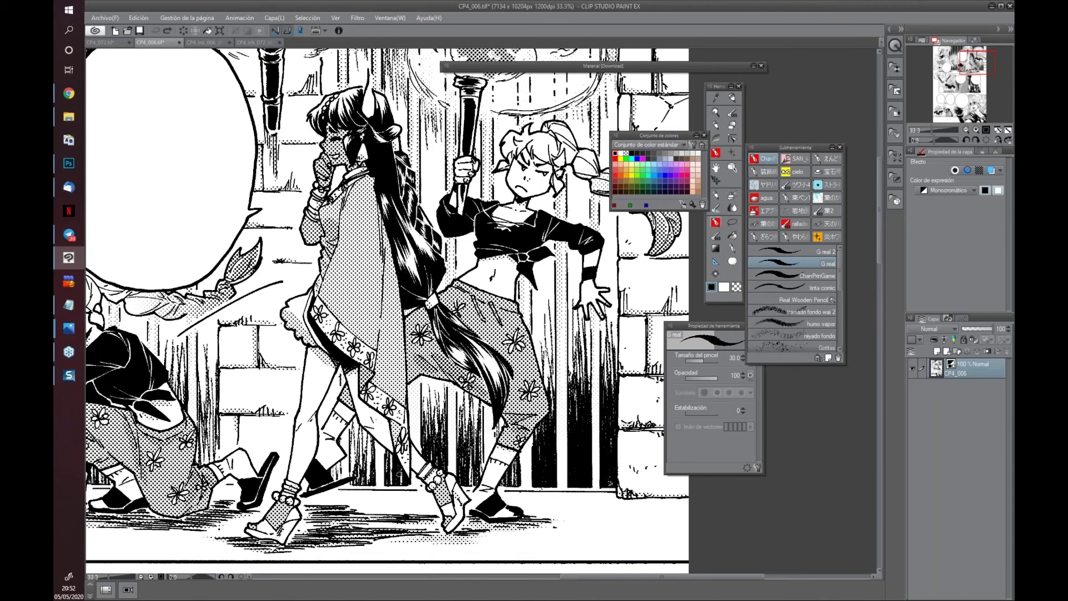
left_click_drag(240, 371, 586, 318)
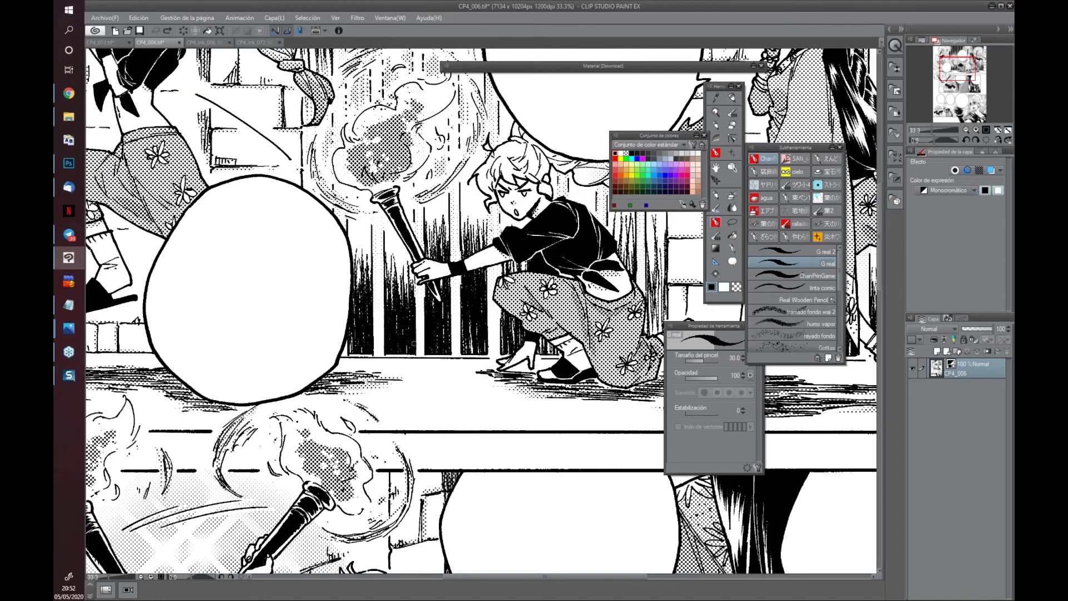
left_click_drag(408, 345, 465, 445)
left_click_drag(243, 198, 321, 272)
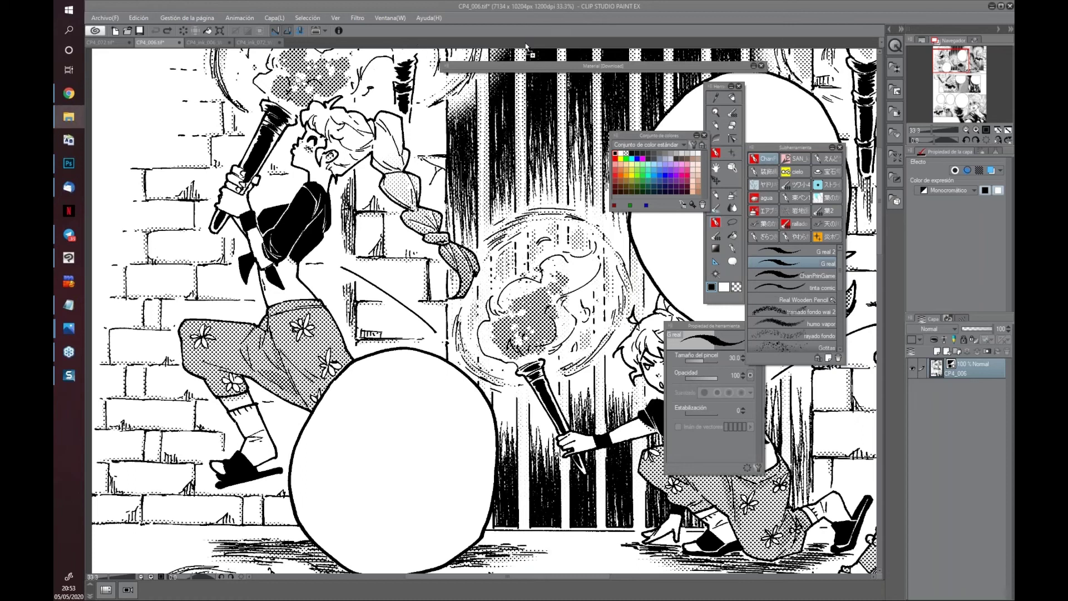
Open the illustration kenzo y Nagi.jpg and enlarge it to 50% to inspect its line art
left_click_drag(506, 45, 506, 45)
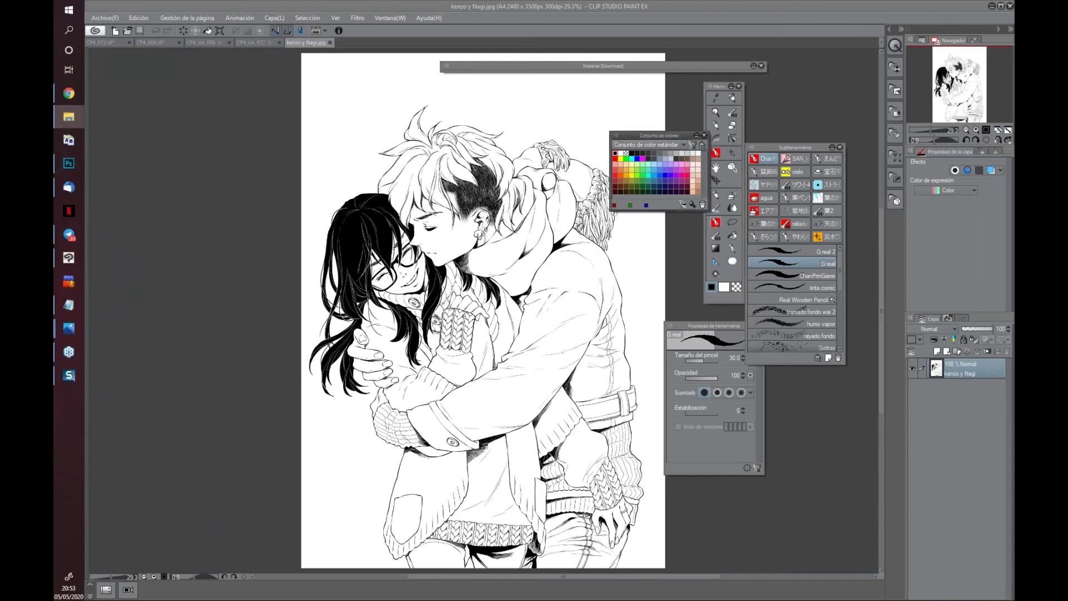
left_click(159, 136)
scroll(174, 145, "up", 1)
scroll(465, 400, "up", 3)
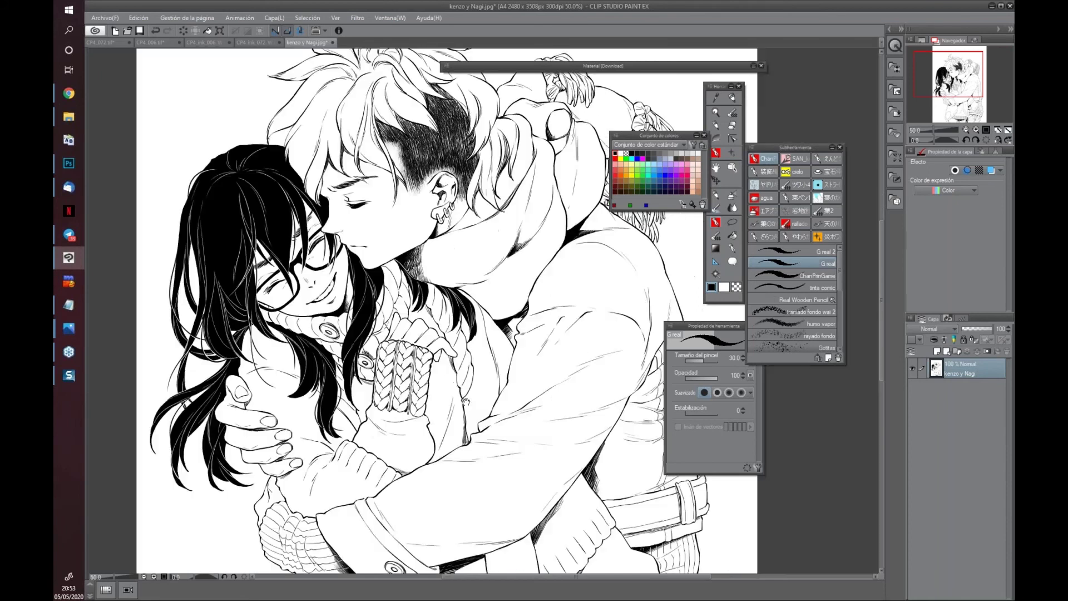
Examine the ink lines and solid blacks of the two characters' faces and hair in the illustration
left_click_drag(465, 400, 435, 456)
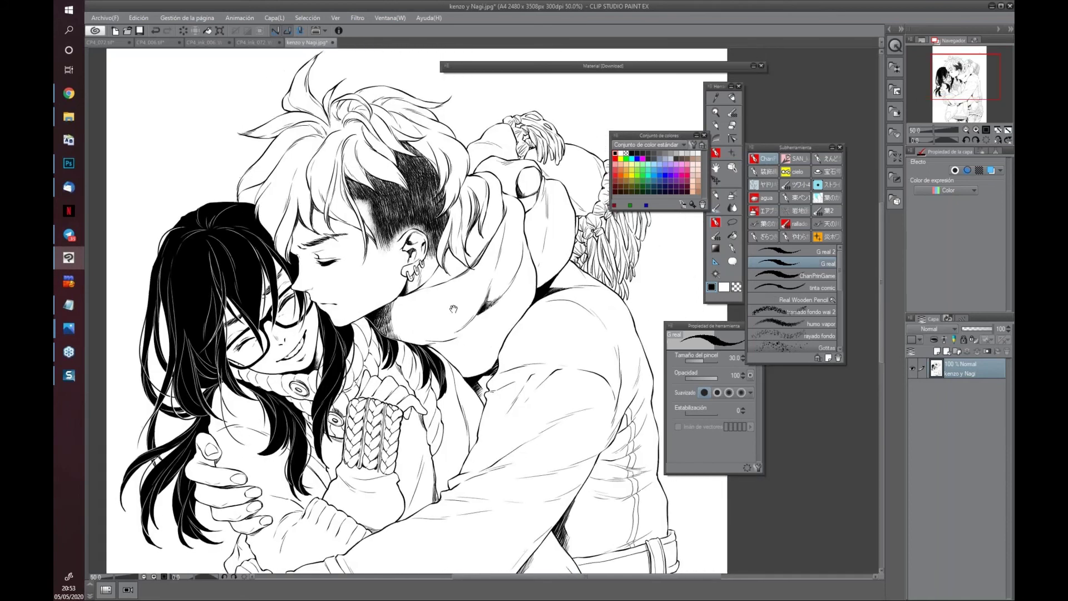
left_click_drag(453, 309, 478, 262)
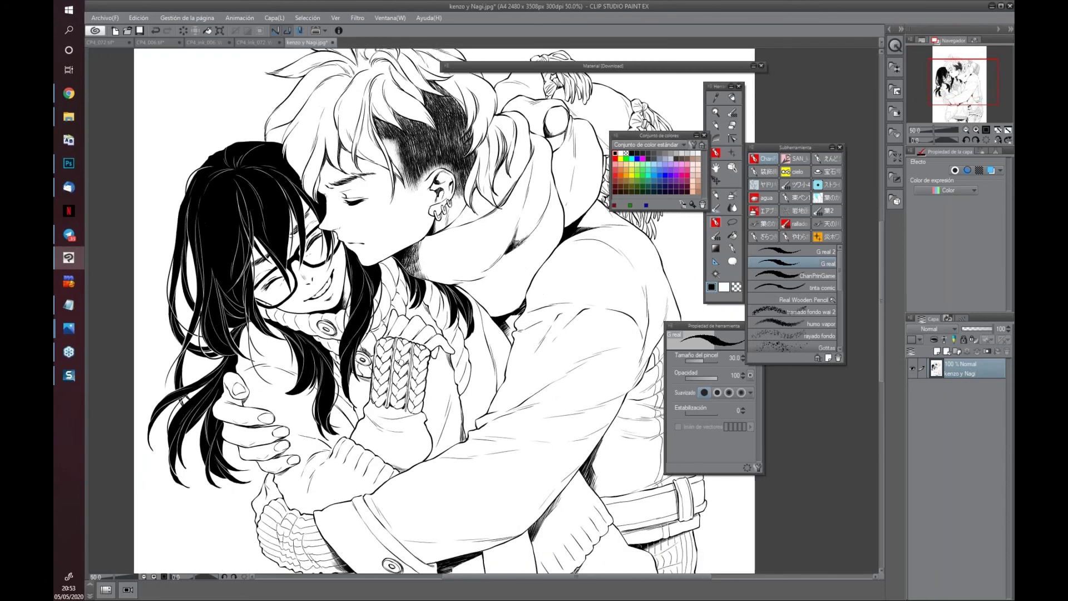
scroll(479, 262, "up", 1)
scroll(478, 261, "up", 1)
left_click_drag(239, 202, 545, 344)
scroll(546, 344, "down", 1)
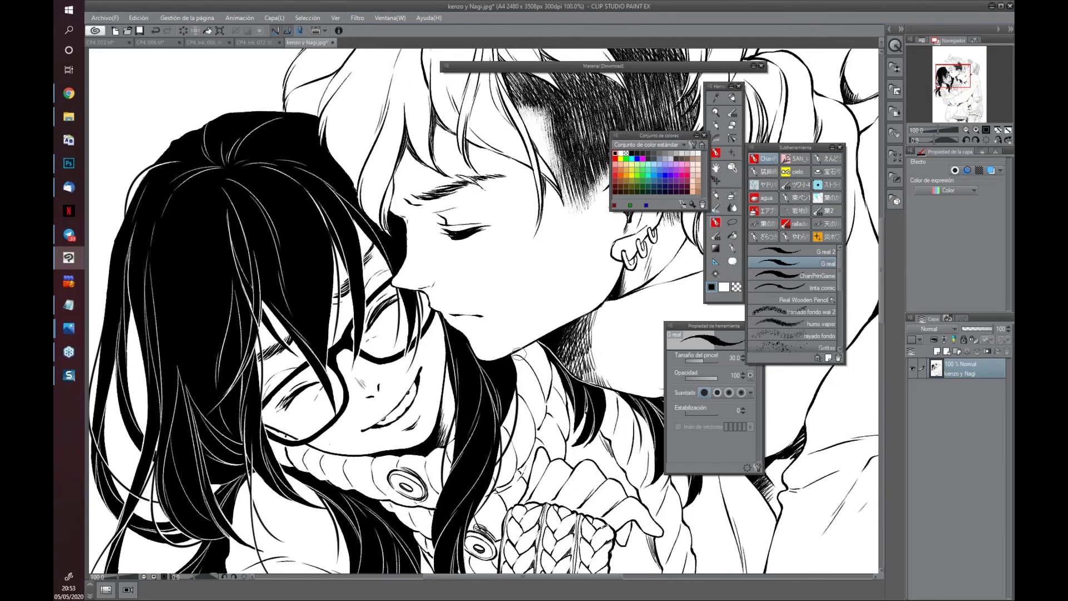
left_click_drag(502, 394, 421, 346)
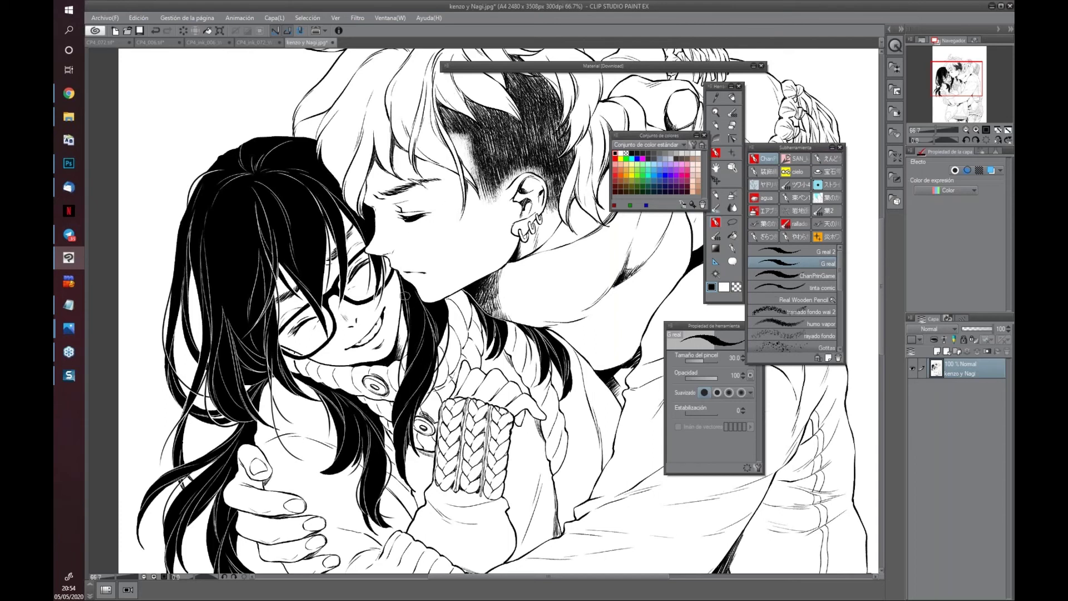
key("x")
key("x")
Switch the size unit of CP4_ink_006_W.psd to centimeters in its image resolution settings
left_click(223, 44)
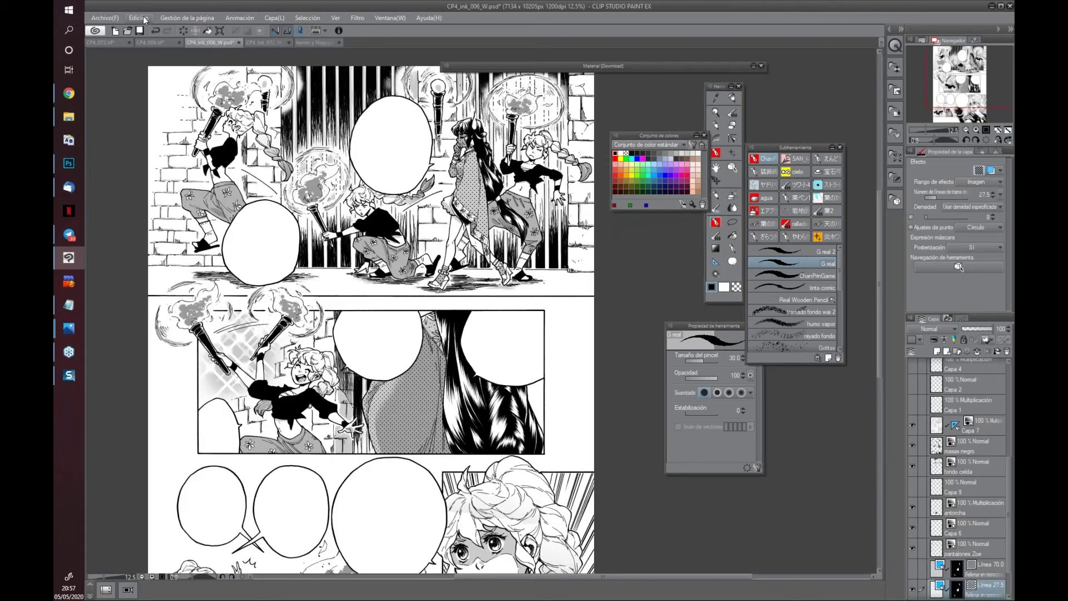
left_click(139, 18)
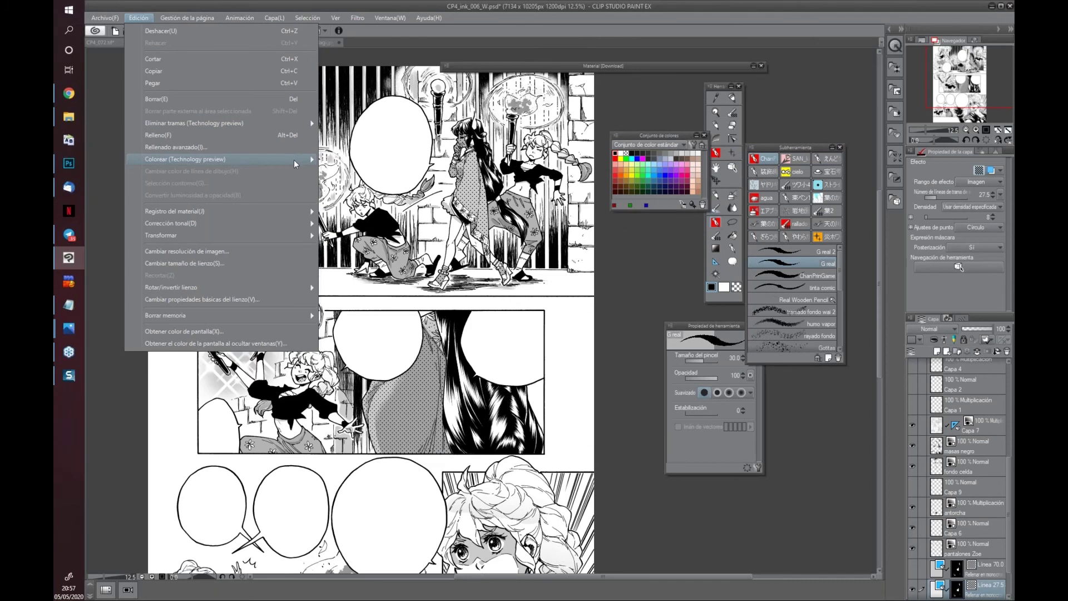
left_click(288, 251)
left_click_drag(609, 264, 456, 256)
left_click(459, 288)
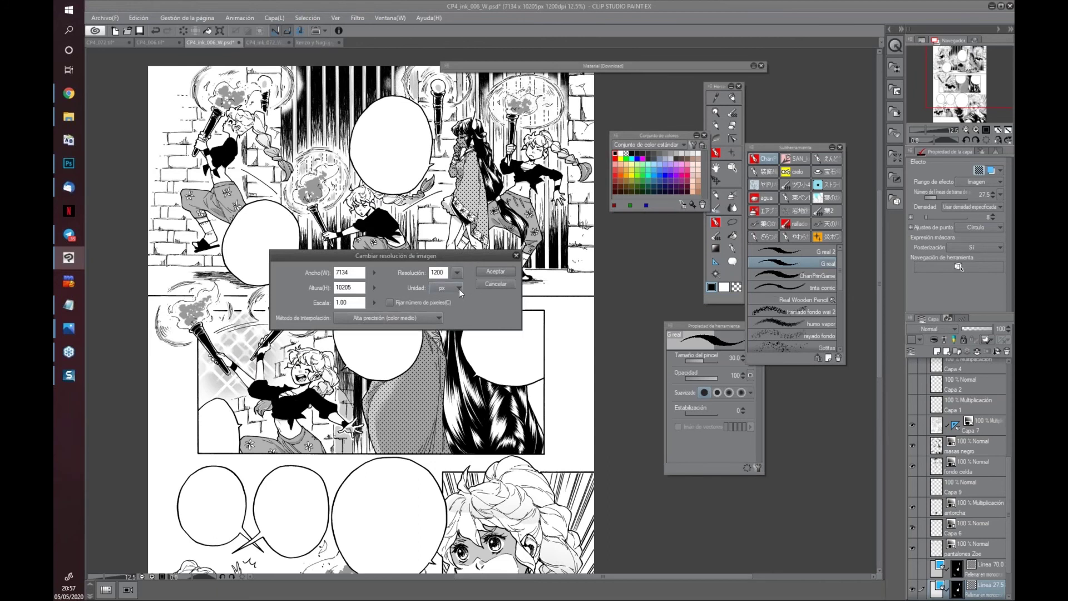
left_click(452, 304)
left_click(495, 272)
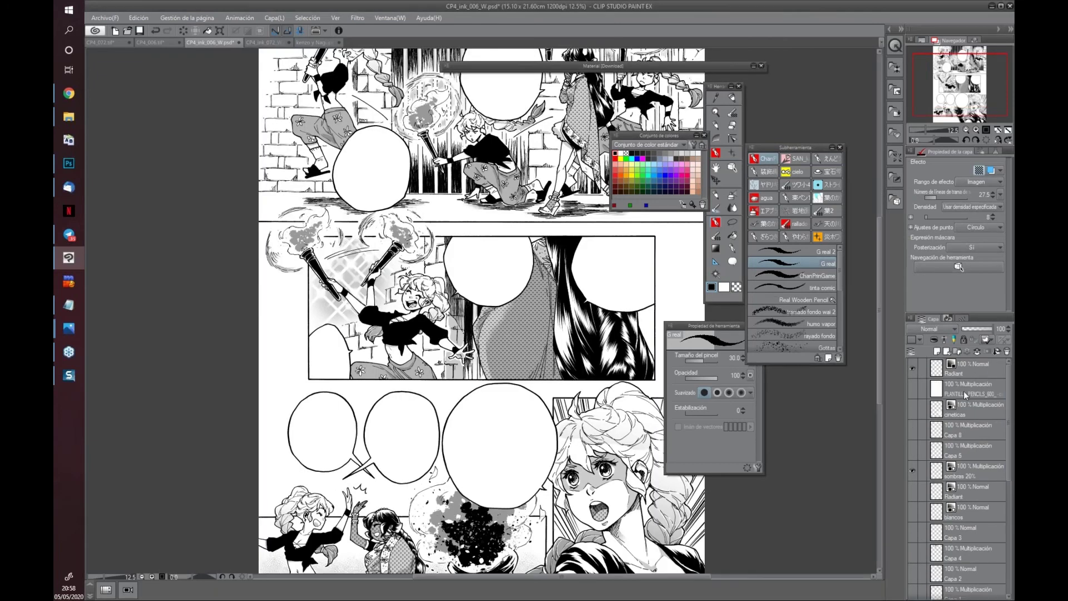
Pick a dark gray from the standard color set and enlarge the G real pen to size 700
left_click(912, 386)
left_click_drag(468, 292, 422, 389)
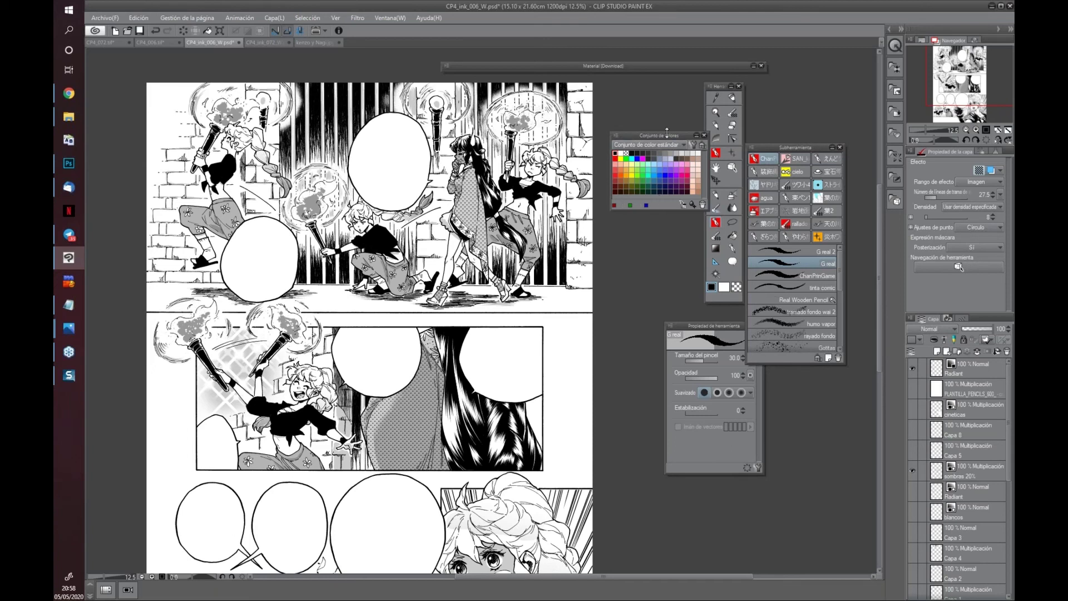
left_click_drag(669, 137, 491, 193)
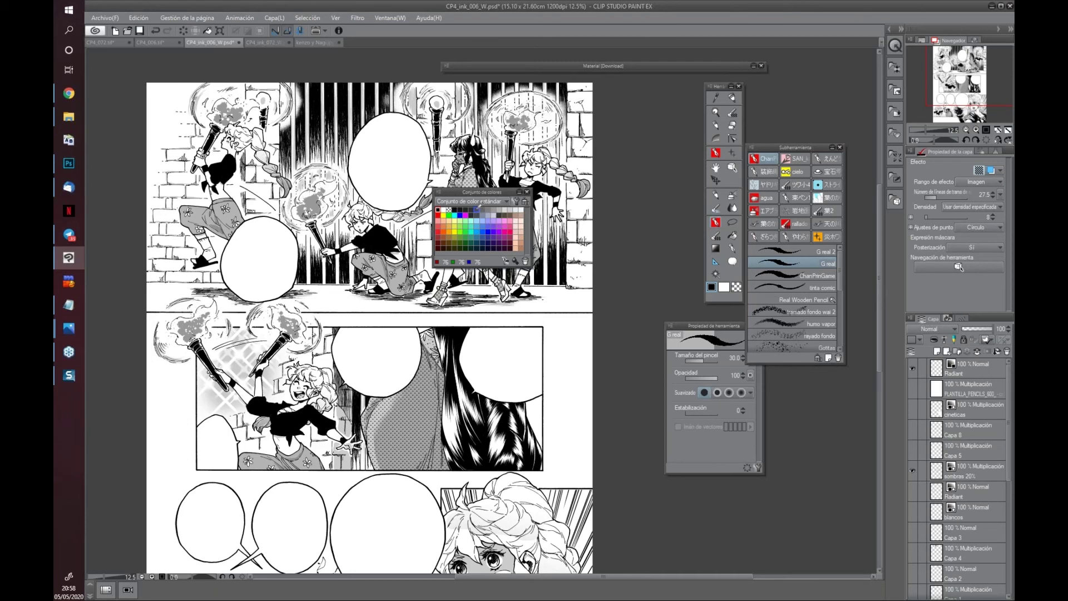
left_click(476, 209)
key("]")
key("]")
key("]")
key("]")
key("]")
key("]")
key("]")
key("]")
key("]")
key("]")
key("]")
key("]")
key("]")
key("]")
key("]")
key("]")
Undo a test stroke on the dot-tone layer and paint a solid dark gray patch beside the middle panel on a new raster layer
left_click_drag(562, 350, 565, 388)
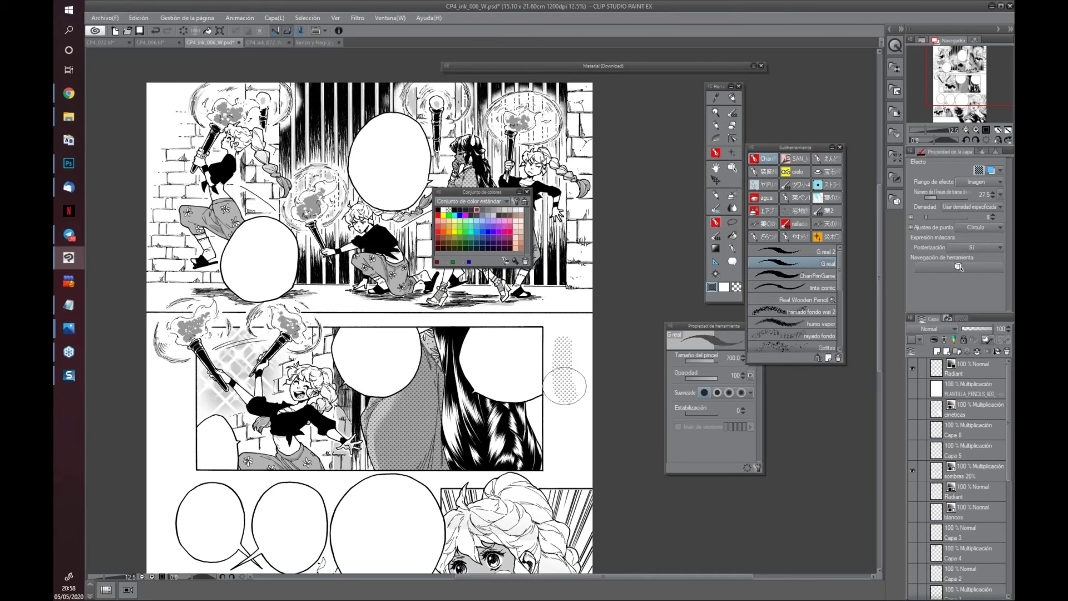
key("ctrl+z")
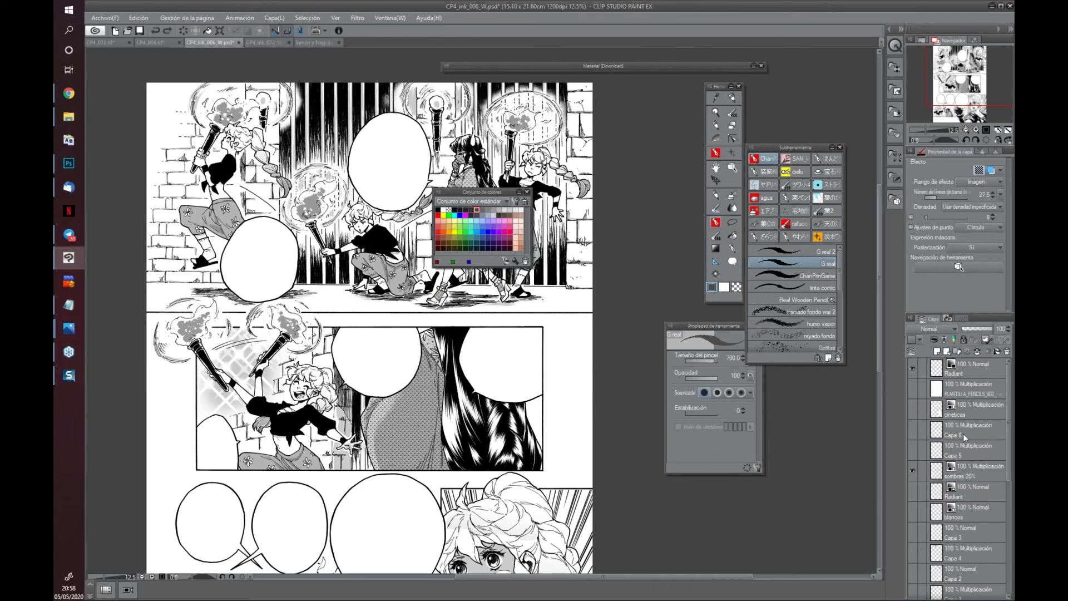
left_click(937, 351)
left_click_drag(566, 348, 570, 418)
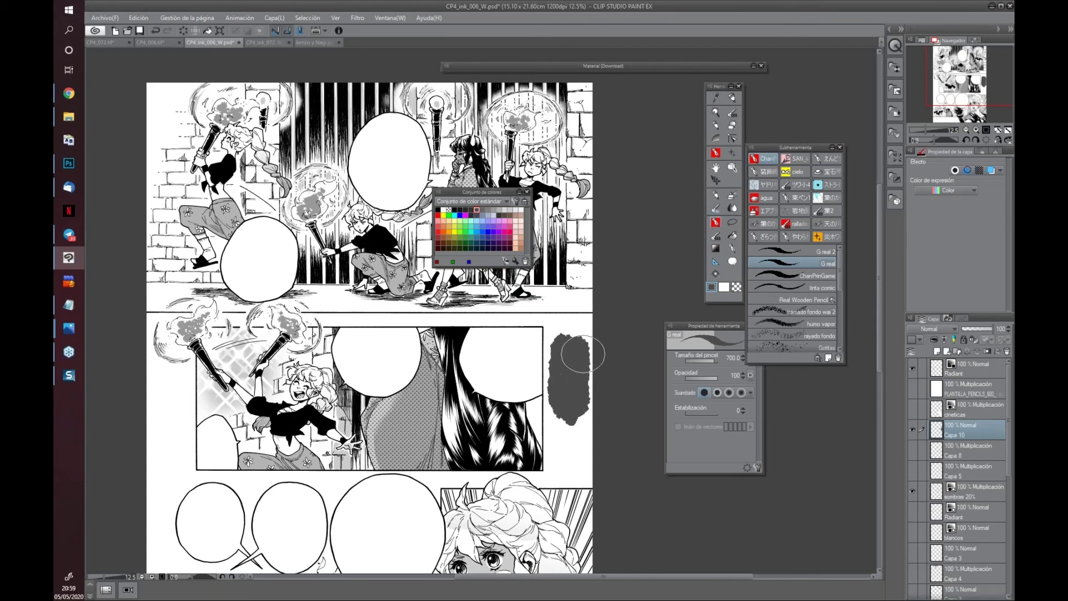
mouse_move(579, 363)
left_mouse_down()
mouse_move(595, 405)
mouse_move(581, 397)
mouse_move(589, 422)
mouse_move(575, 376)
mouse_move(582, 336)
left_mouse_up()
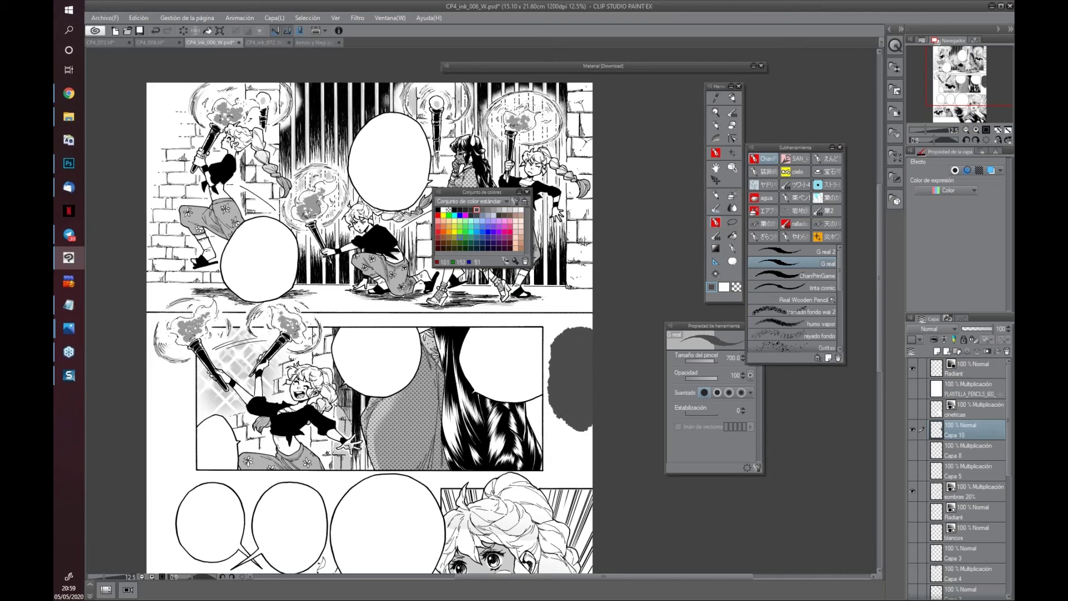
Move the color set palette off the manga page, clear of its panels
scroll(979, 434, "down", 5)
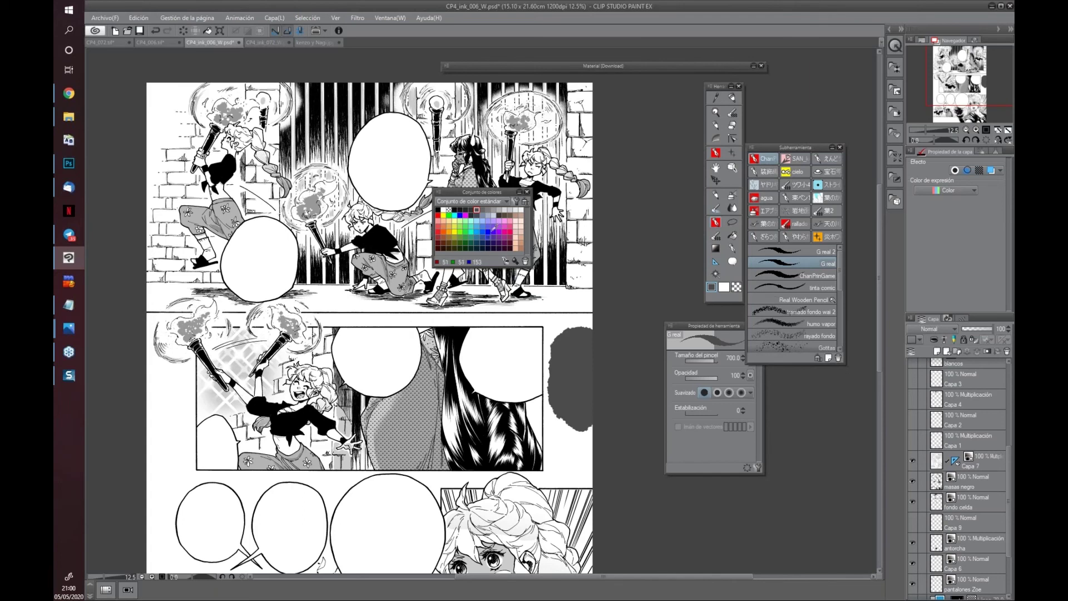
left_click_drag(491, 192, 662, 179)
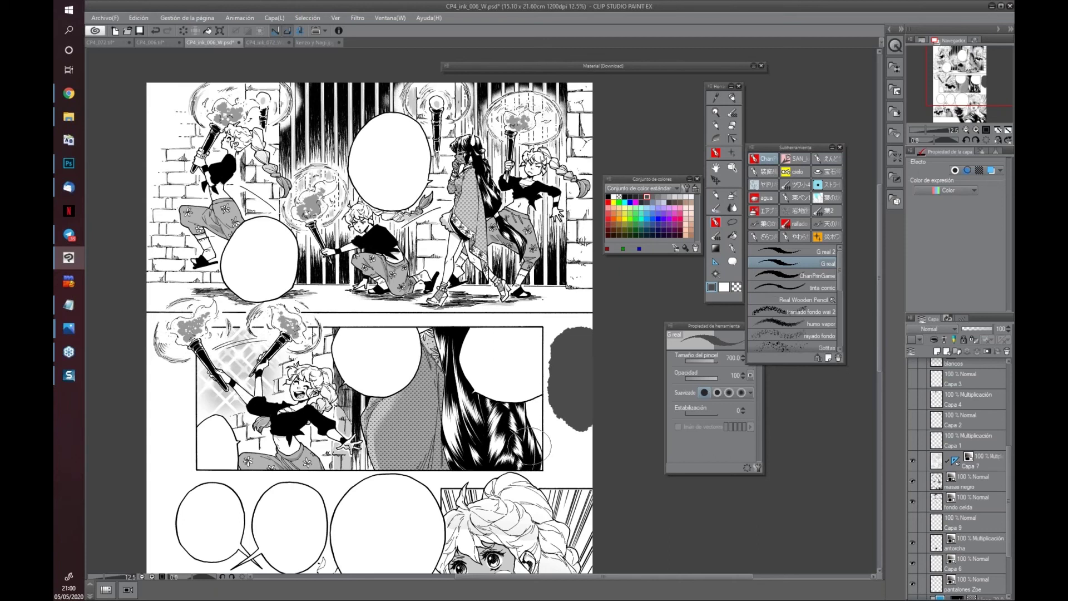
mouse_move(518, 415)
left_mouse_down()
mouse_move(537, 442)
mouse_move(504, 458)
left_mouse_up()
left_click_drag(533, 470, 514, 288)
left_click(142, 18)
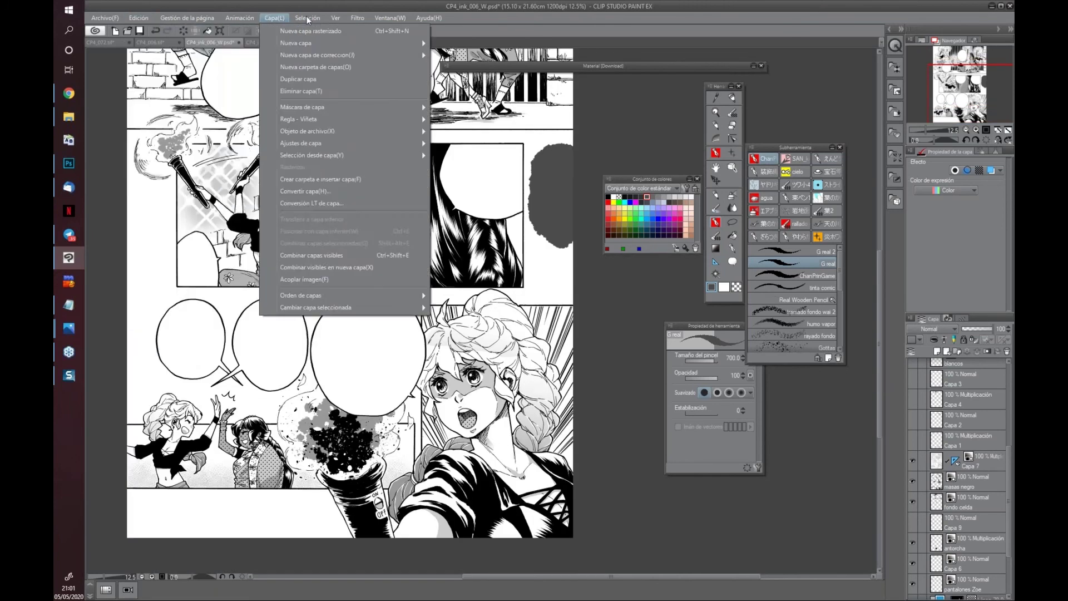
left_click(538, 13)
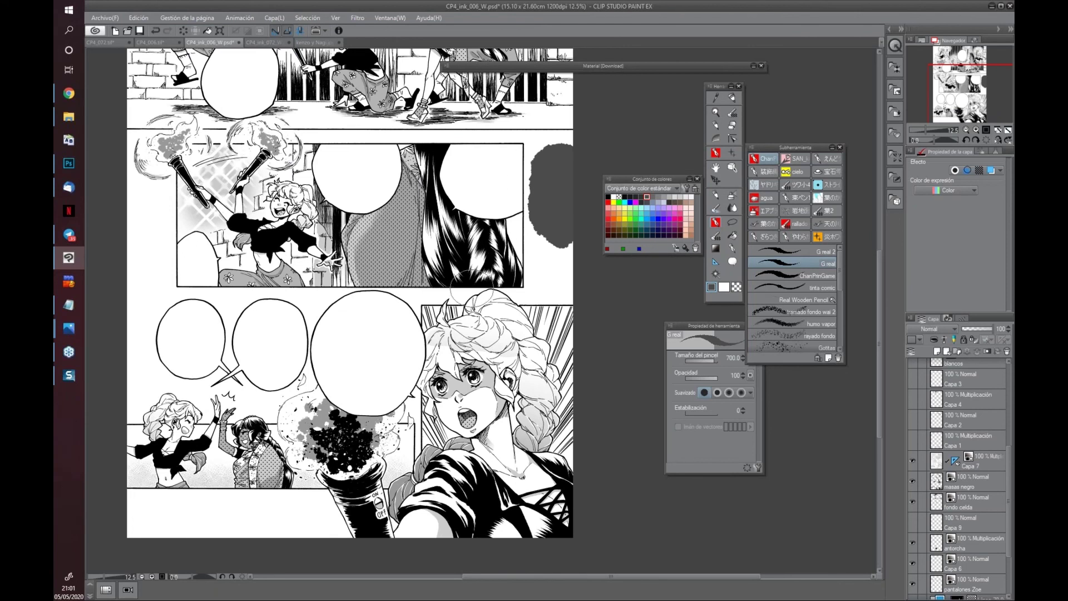
Reduce the black G real pen to size 50 and sketch short curves and hatching inside the large speech bubble
left_click_drag(392, 399, 446, 401)
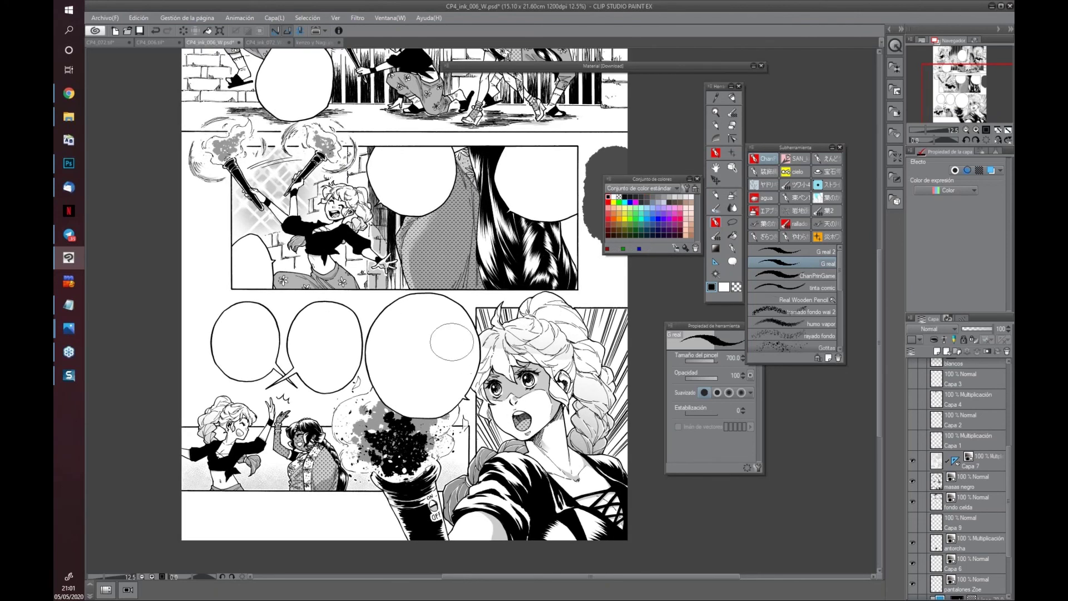
key("bracketleft")
key("bracketleft")
key("bracketleft")
key("bracketleft")
key("bracketleft")
key("bracketright")
scroll(406, 367, "up", 2)
mouse_move(315, 347)
left_mouse_down()
mouse_move(412, 350)
mouse_move(476, 293)
mouse_move(377, 295)
left_mouse_up()
key("bracketleft")
key("bracketleft")
key("bracketleft")
key("bracketleft")
key("bracketleft")
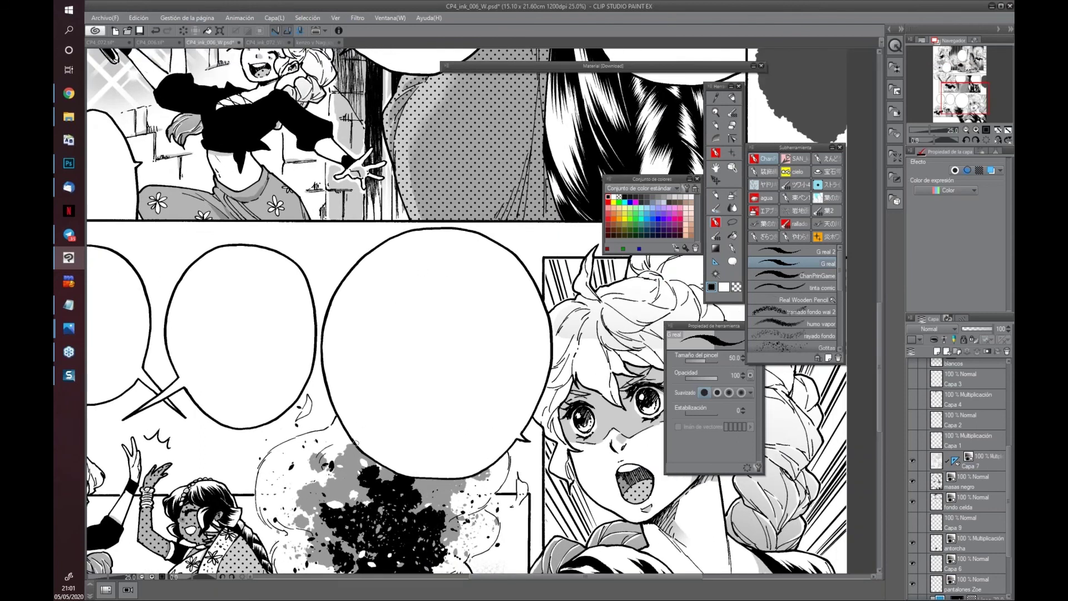
mouse_move(367, 427)
left_mouse_down()
mouse_move(393, 397)
mouse_move(441, 224)
mouse_move(369, 295)
mouse_move(349, 282)
mouse_move(361, 289)
mouse_move(342, 324)
mouse_move(363, 360)
mouse_move(398, 337)
left_mouse_up()
left_click_drag(361, 307, 405, 272)
left_click_drag(350, 292, 366, 267)
left_click_drag(381, 316, 410, 292)
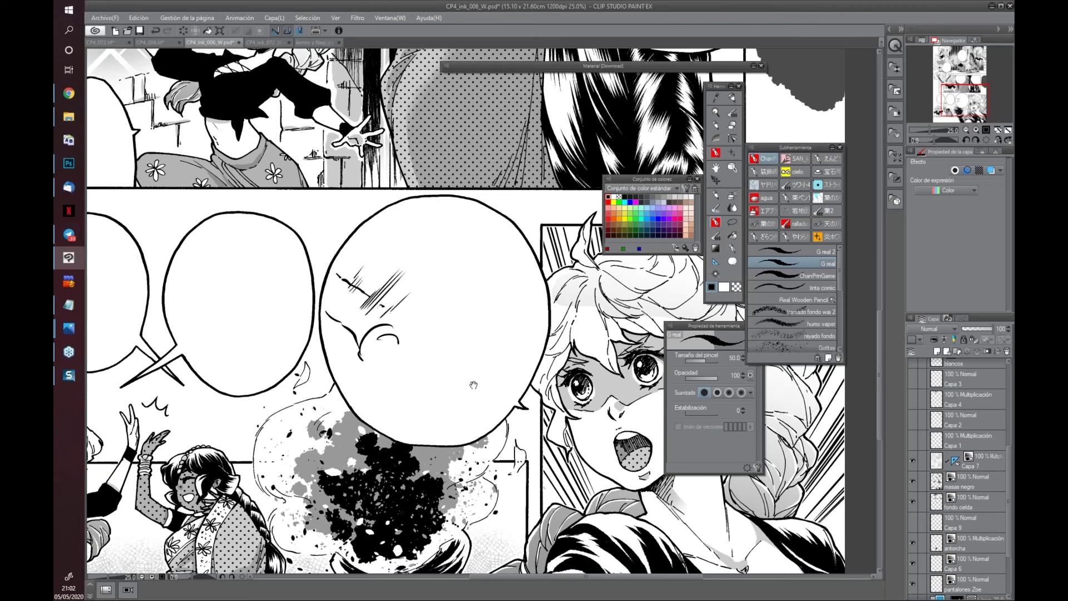
Draw a long downward line with dense tapered hatching in the other half of the large speech bubble
left_click_drag(474, 385, 446, 366)
left_click_drag(404, 233, 408, 276)
mouse_move(445, 227)
left_mouse_down()
mouse_move(429, 277)
mouse_move(418, 272)
mouse_move(440, 277)
mouse_move(467, 332)
left_mouse_up()
left_click_drag(446, 285, 455, 357)
left_click_drag(452, 326, 460, 379)
left_click_drag(456, 330, 459, 378)
left_click_drag(453, 338, 452, 393)
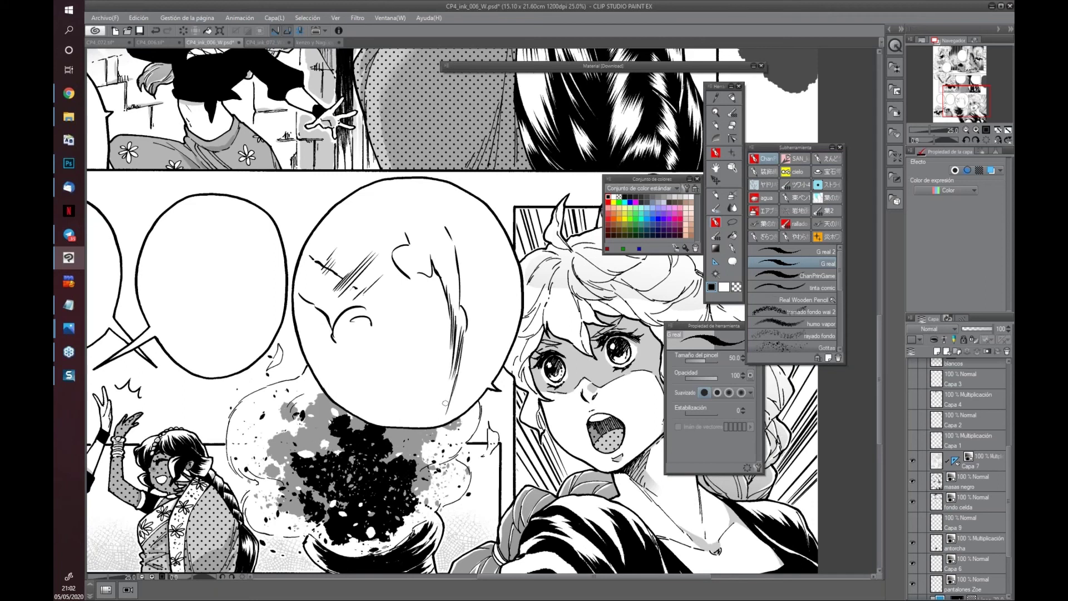
Create a new 15.10 × 21.60 cm illustration canvas at 1200 dpi with gray as the basic expression color
left_click_drag(481, 443, 473, 442)
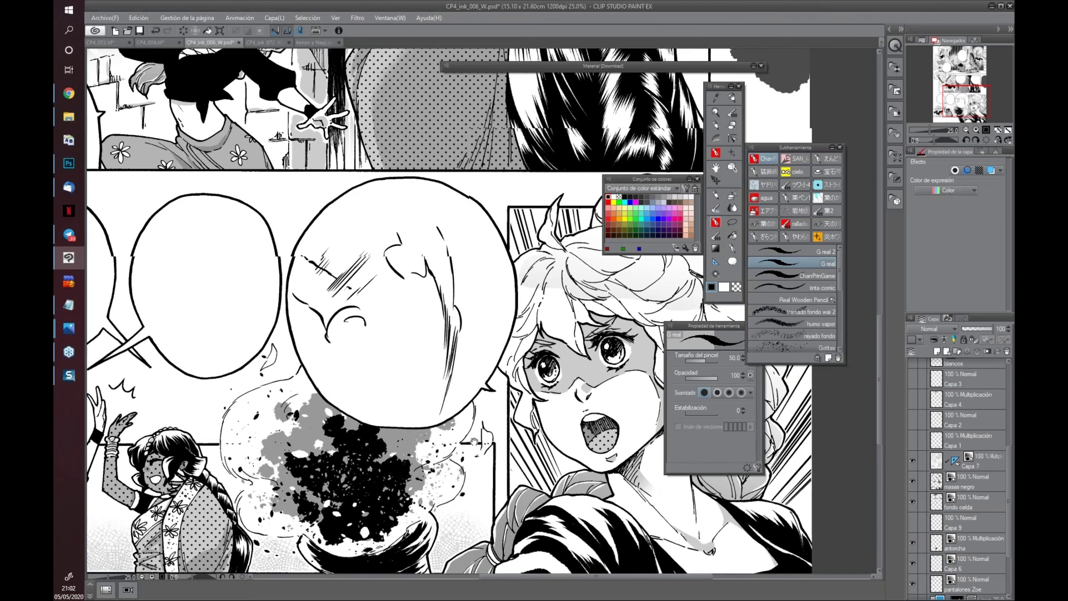
scroll(474, 441, "down", 3)
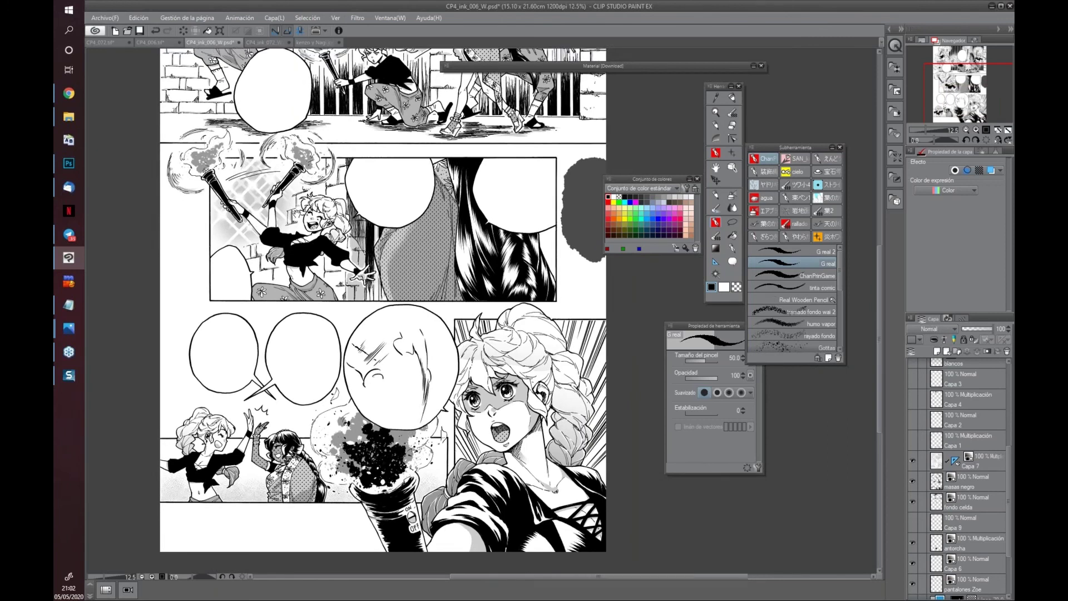
key("ctrl+n")
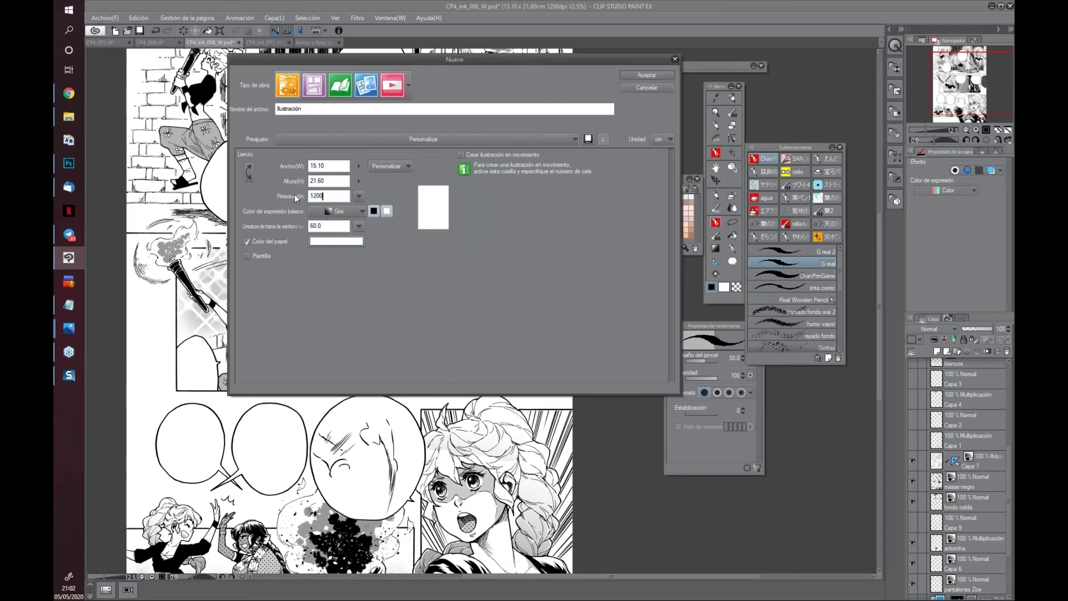
key("Return")
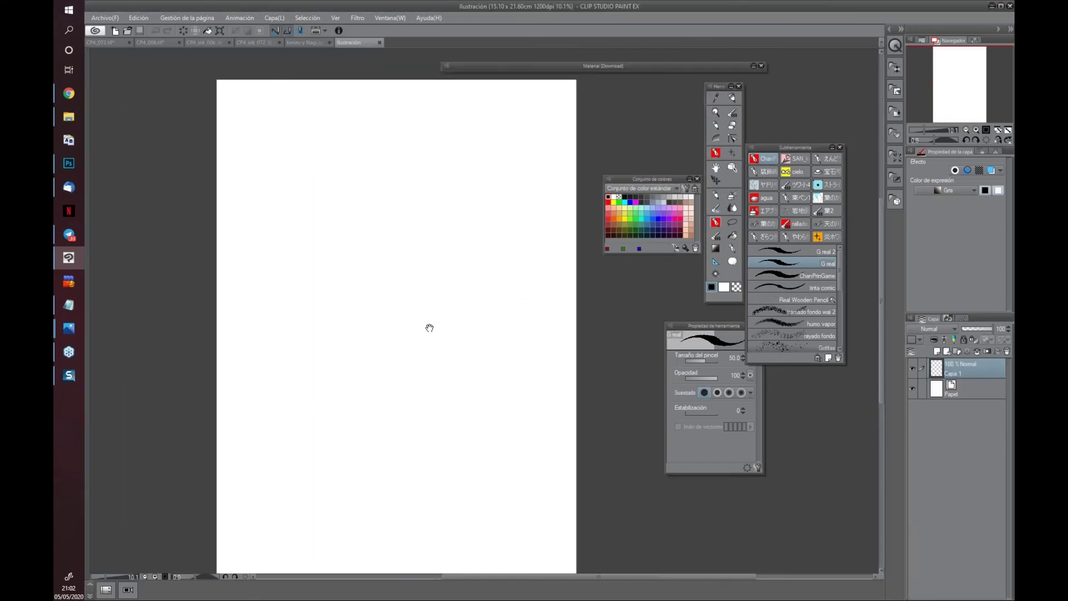
Place a radial-lines special ruler near the middle of the blank page and undo the extra ruler point
left_click(716, 261)
left_click_drag(724, 325, 689, 316)
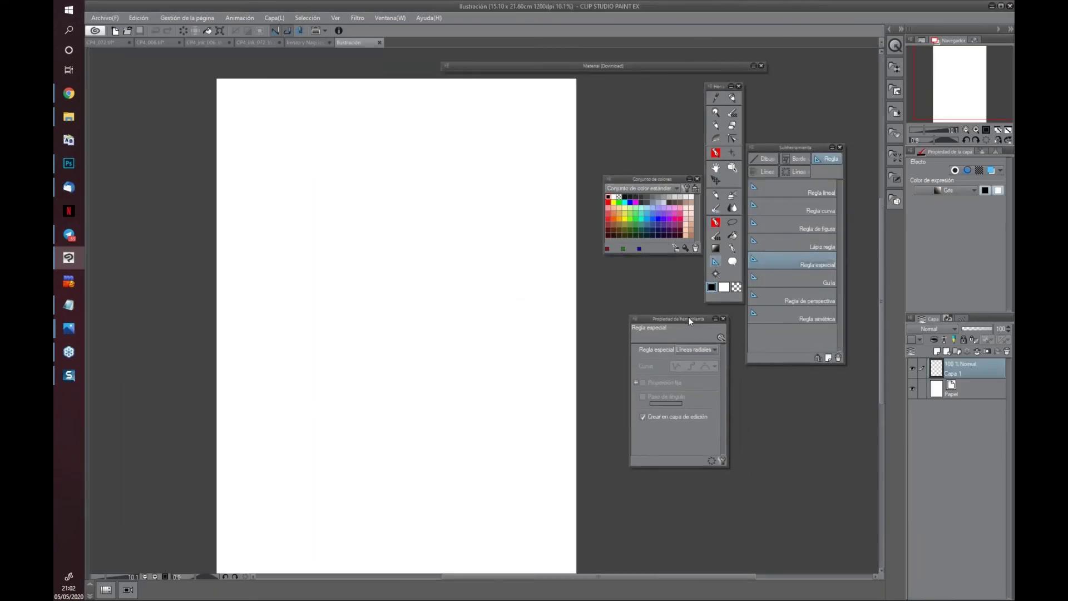
left_click_drag(439, 427, 429, 396)
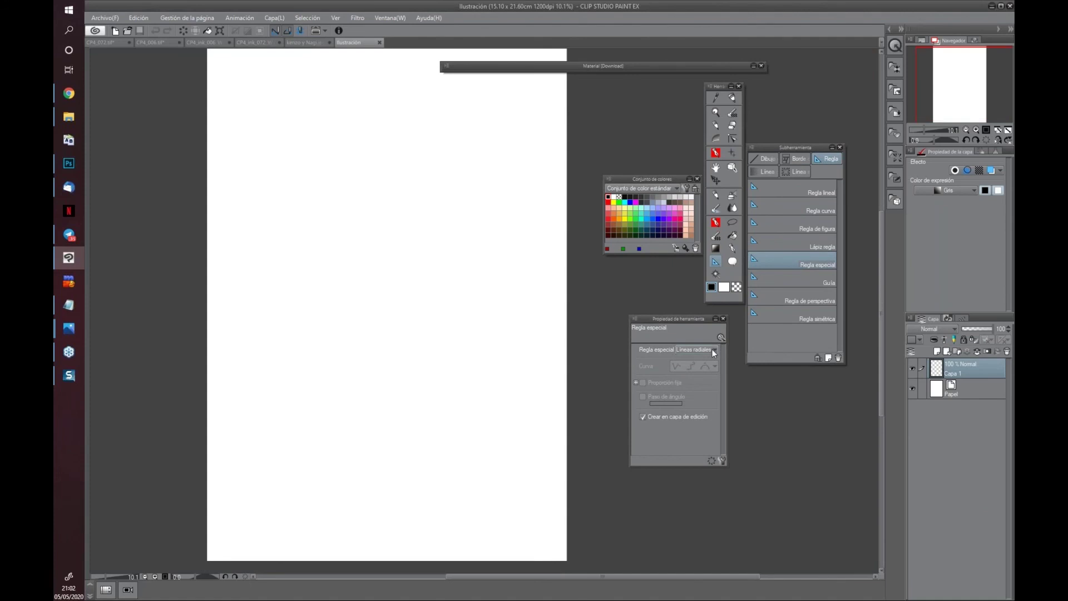
left_click(714, 349)
left_click(367, 374)
left_click(364, 372)
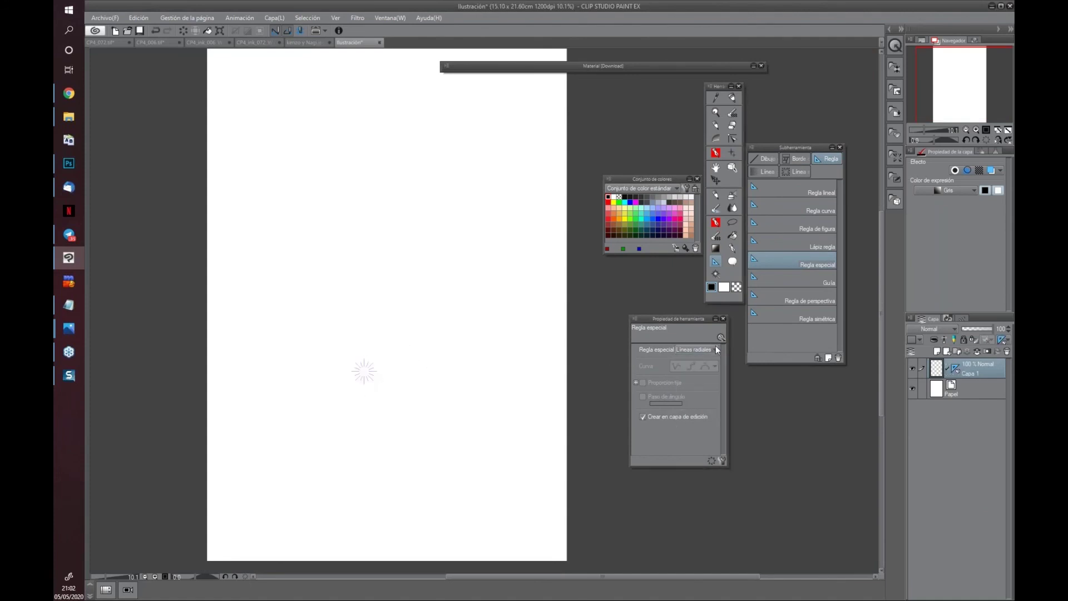
left_click(394, 287)
key("ctrl+z")
Draw a fan of short tapered G real pen lines converging on the radial ruler's centre
left_click(733, 250)
mouse_move(390, 293)
left_mouse_down()
mouse_move(373, 355)
mouse_move(366, 305)
mouse_move(365, 357)
left_mouse_up()
left_click_drag(356, 305, 354, 341)
left_click_drag(328, 312, 350, 355)
left_click_drag(315, 343, 352, 364)
left_click_drag(306, 366, 341, 370)
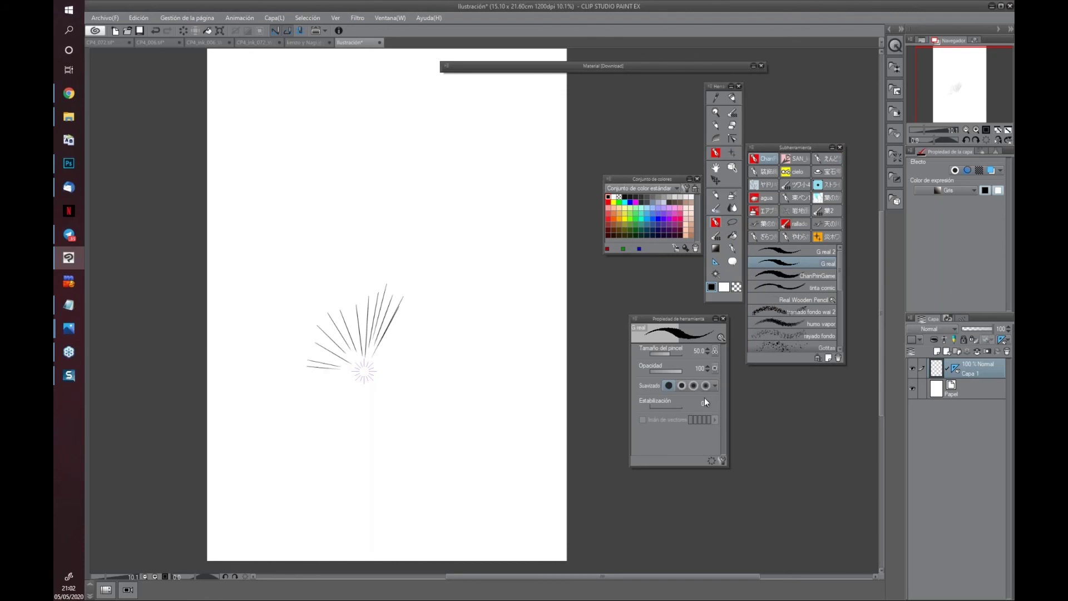
Add a raster layer and draw a looping multiple-curve special ruler in the lower part of the page
left_click(947, 352)
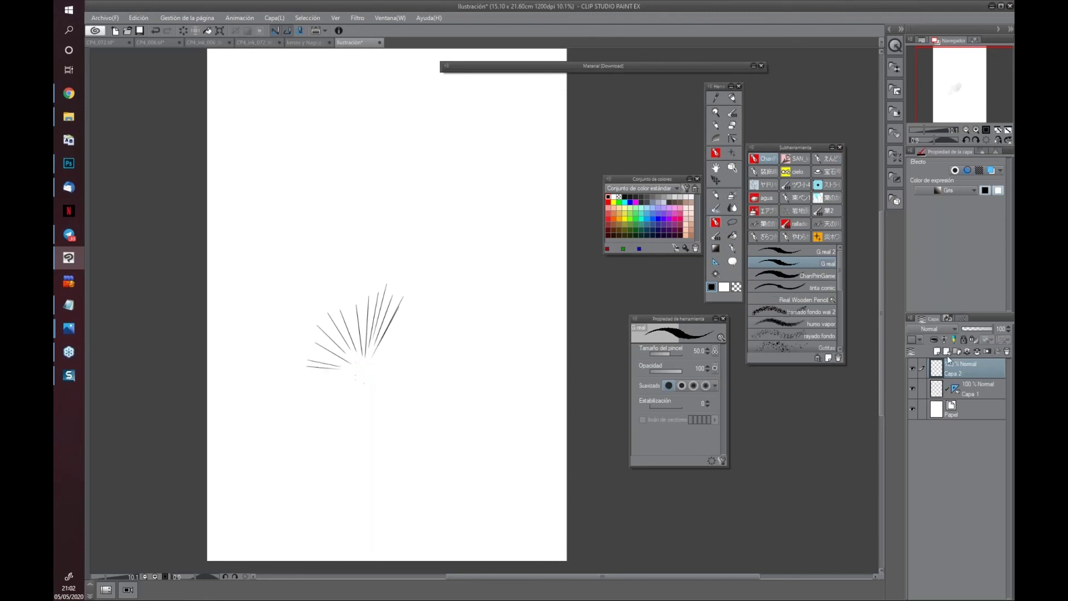
left_click(717, 262)
left_click(715, 350)
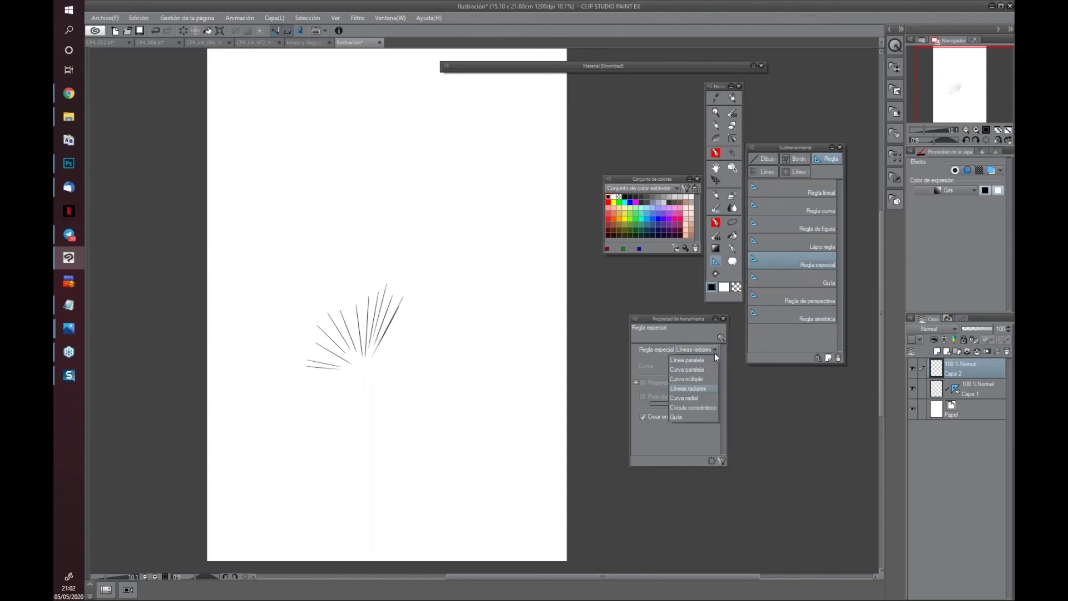
left_click(701, 379)
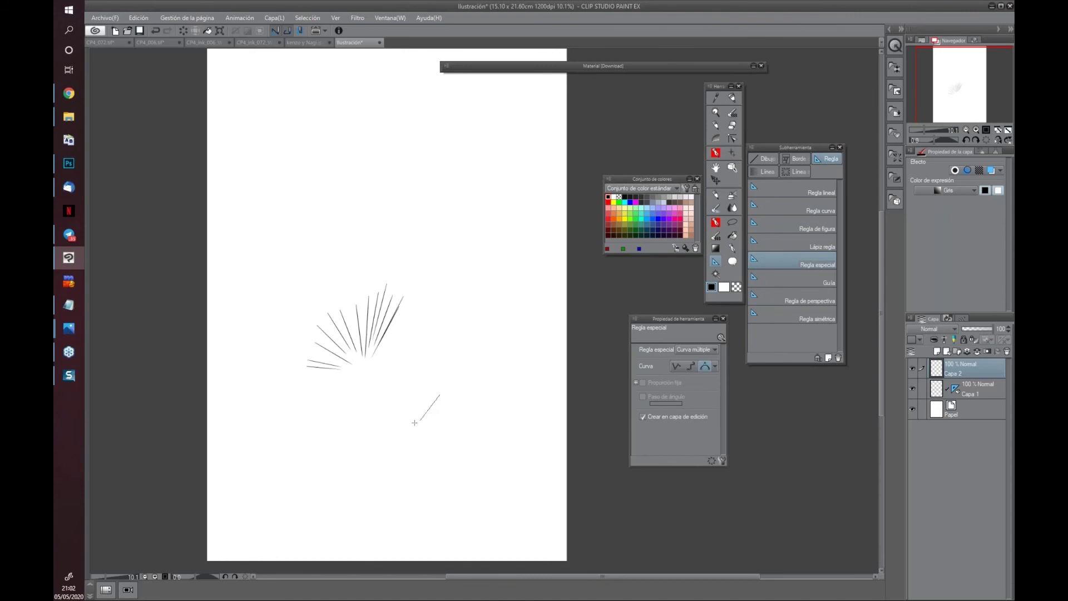
left_click(474, 428)
left_click(518, 384)
left_click(432, 358)
left_click(439, 395)
left_click(444, 458)
left_click(540, 415)
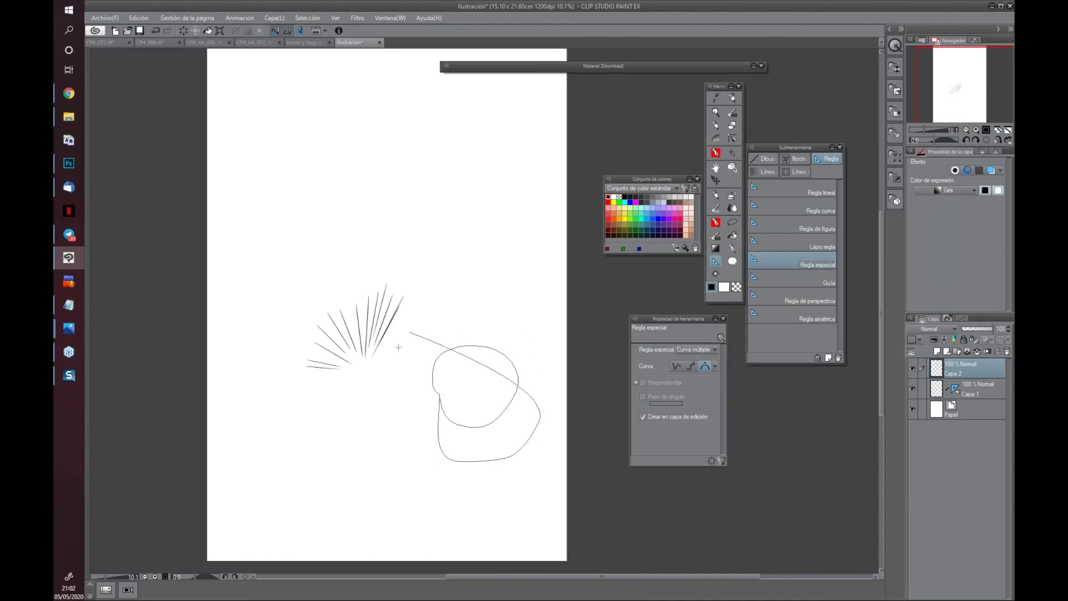
double_click(464, 414)
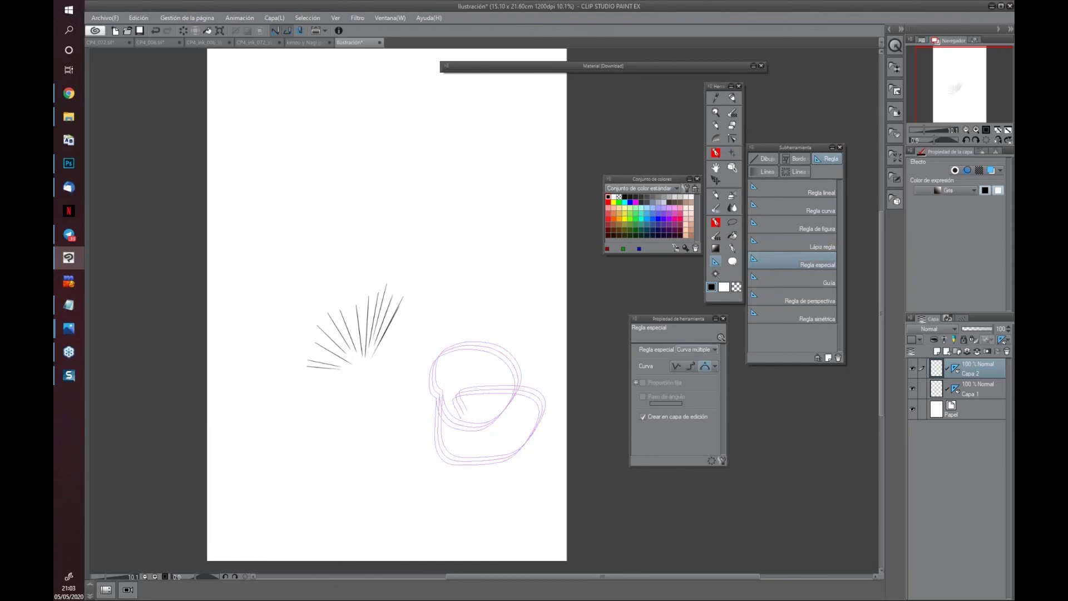
Try long G real pen strokes guided by the looping curve ruler and undo each one
left_click(719, 235)
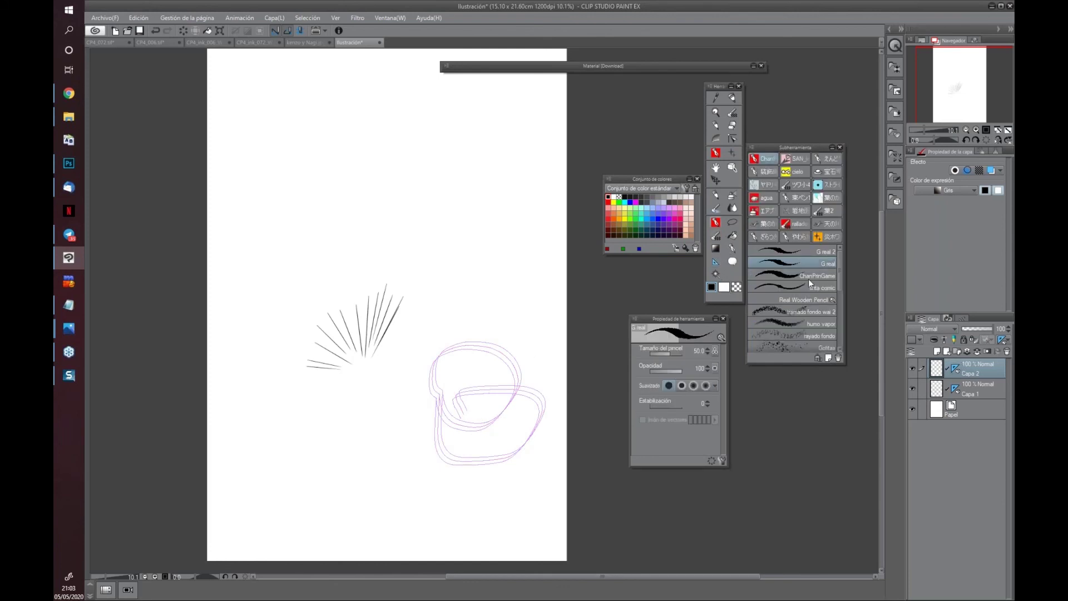
left_click_drag(393, 256, 473, 389)
key("ctrl+z")
left_click_drag(396, 241, 449, 490)
key("ctrl+z")
left_click_drag(408, 214, 457, 368)
key("ctrl+z")
Add another raster layer and draw two arc-shaped multiple-curve rulers, one low and one high on the page
left_click(938, 352)
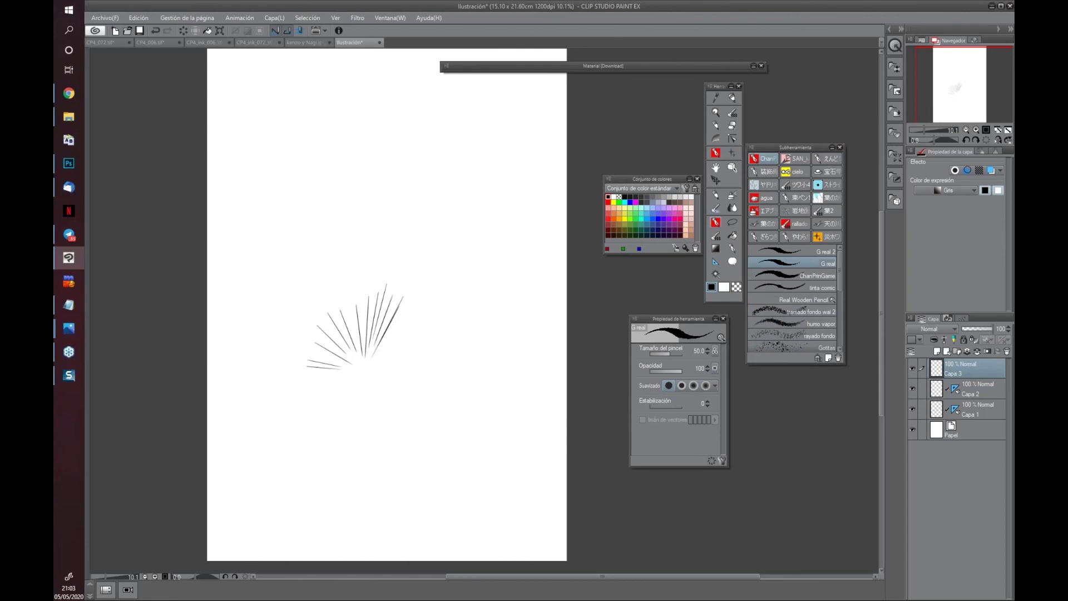
left_click(716, 262)
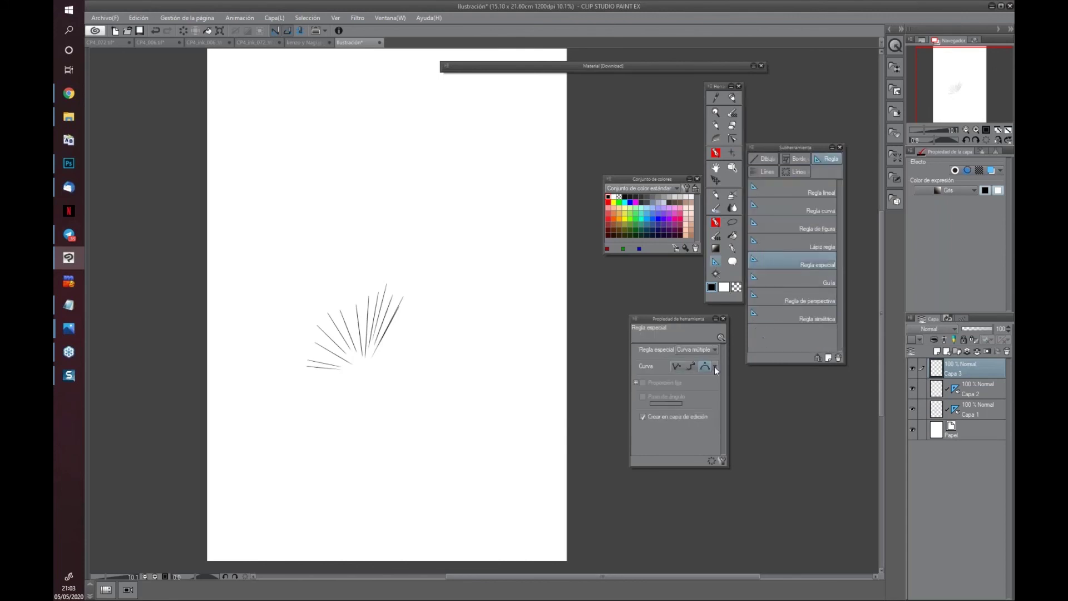
left_click(713, 349)
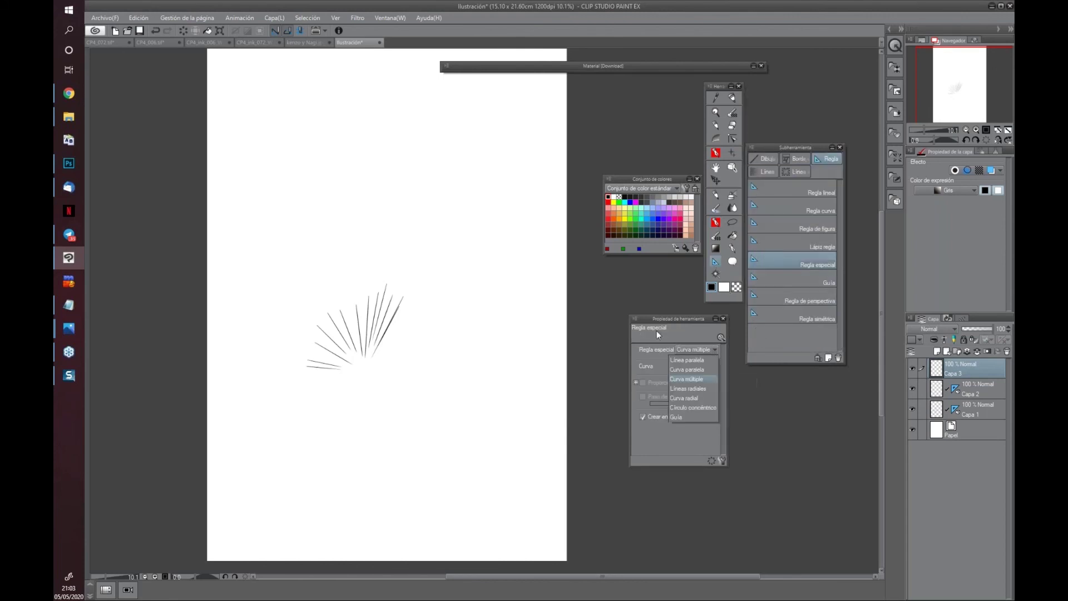
left_click(402, 250)
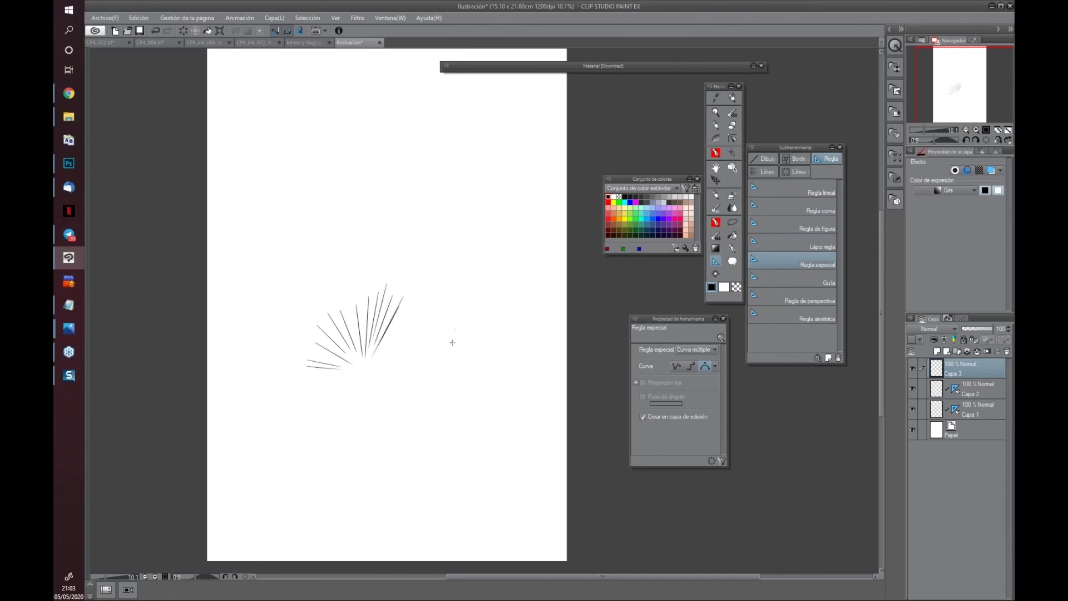
left_click(477, 371)
double_click(352, 519)
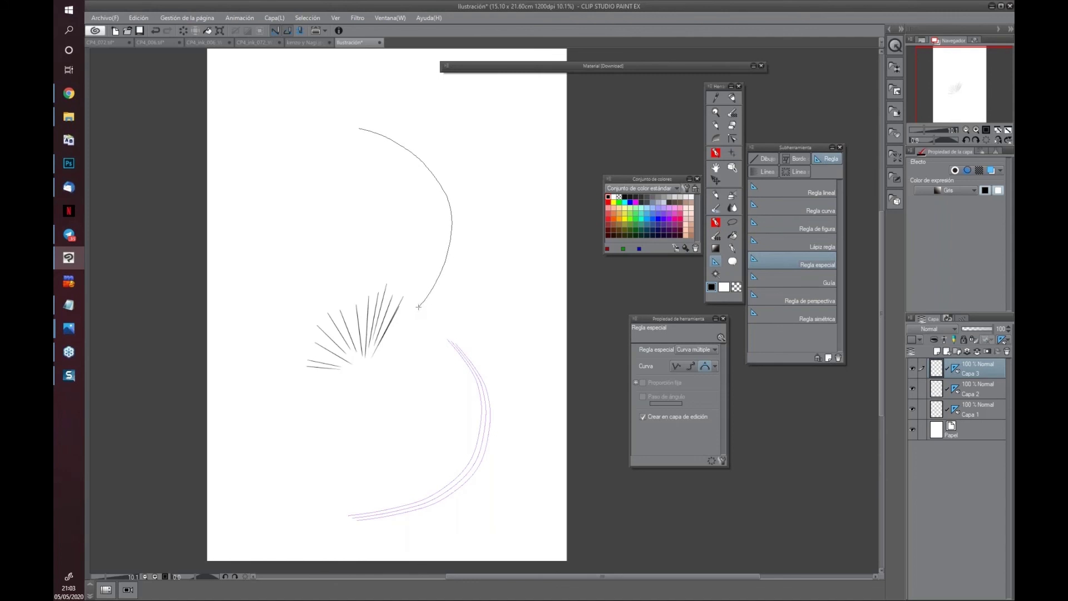
double_click(419, 307)
Draw long sweeping G real pen strokes that follow the upper arc ruler, with dense diagonal lines at their lower end
key("p")
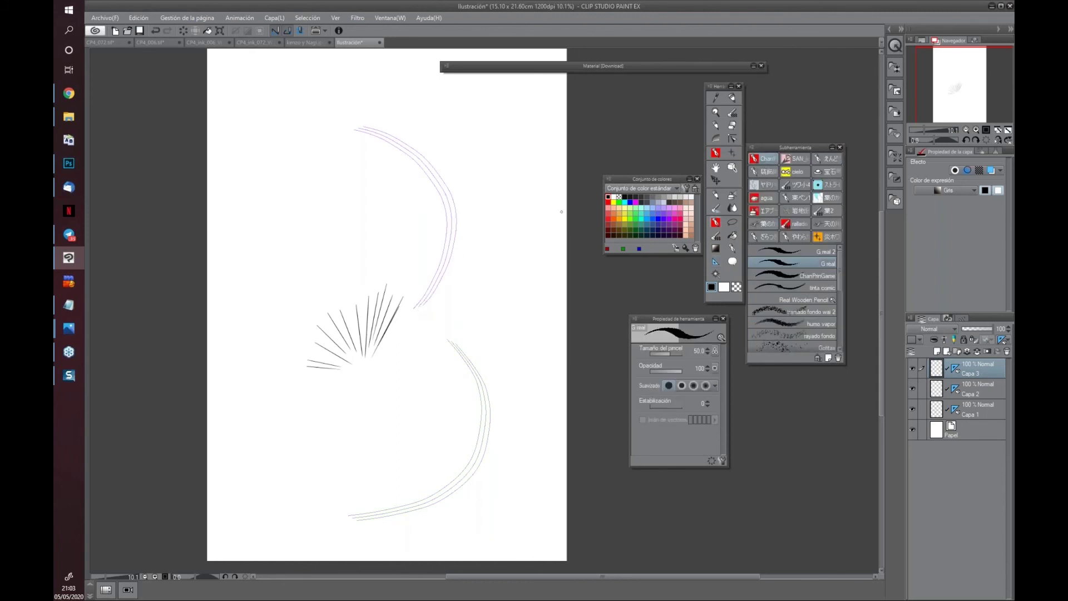
left_click_drag(372, 115, 477, 238)
mouse_move(363, 117)
left_mouse_down()
mouse_move(469, 212)
mouse_move(420, 146)
mouse_move(456, 277)
left_mouse_up()
key("ctrl+z")
mouse_move(392, 148)
left_mouse_down()
mouse_move(439, 205)
mouse_move(398, 157)
mouse_move(415, 310)
left_mouse_up()
mouse_move(291, 139)
left_mouse_down()
mouse_move(361, 161)
mouse_move(401, 284)
left_mouse_up()
mouse_move(429, 120)
left_mouse_down()
mouse_move(484, 270)
mouse_move(394, 373)
left_mouse_up()
left_click_drag(504, 209, 428, 342)
left_click_drag(489, 268, 397, 381)
left_click_drag(467, 304, 368, 429)
left_click_drag(506, 175, 452, 314)
left_click_drag(454, 312, 413, 354)
left_click_drag(459, 143, 448, 305)
left_click_drag(338, 137, 426, 249)
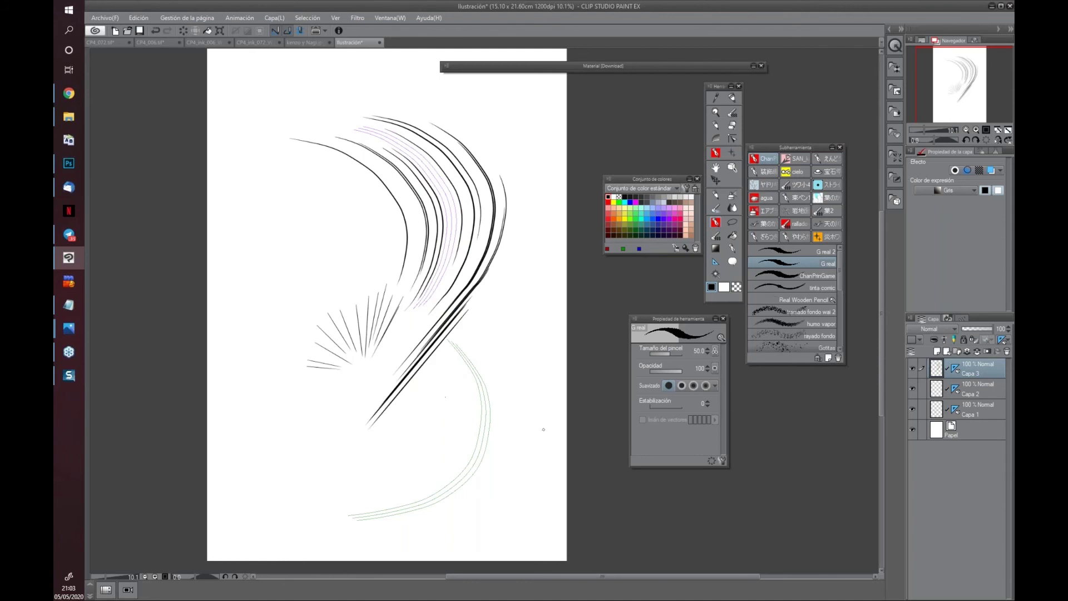
Browse the brush groups and their sub tools for line and hatching effect brushes
left_click_drag(539, 484, 496, 497)
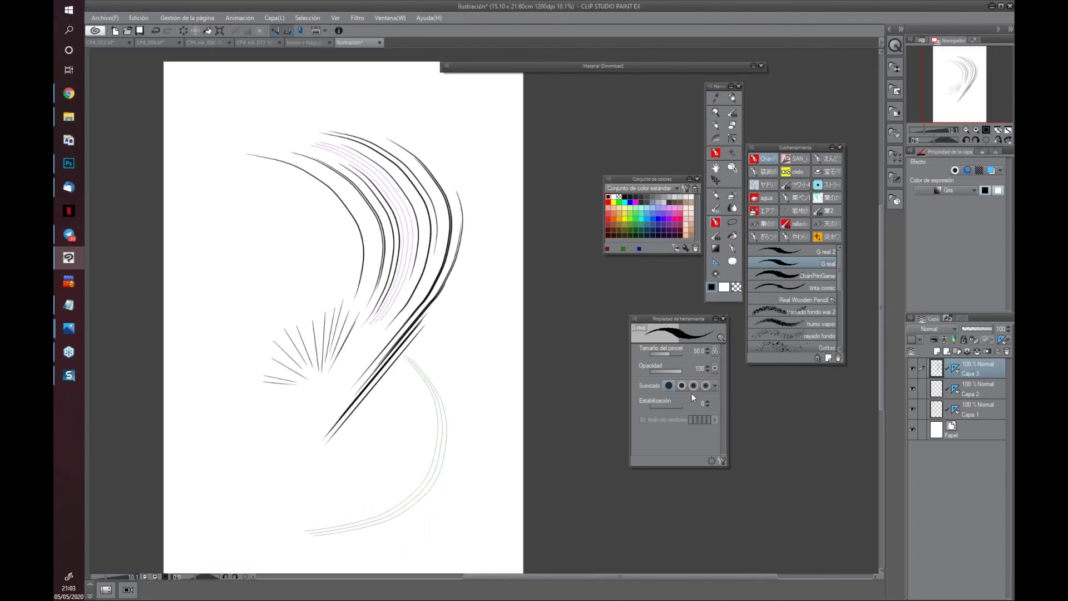
left_click(798, 227)
left_click_drag(839, 268, 840, 344)
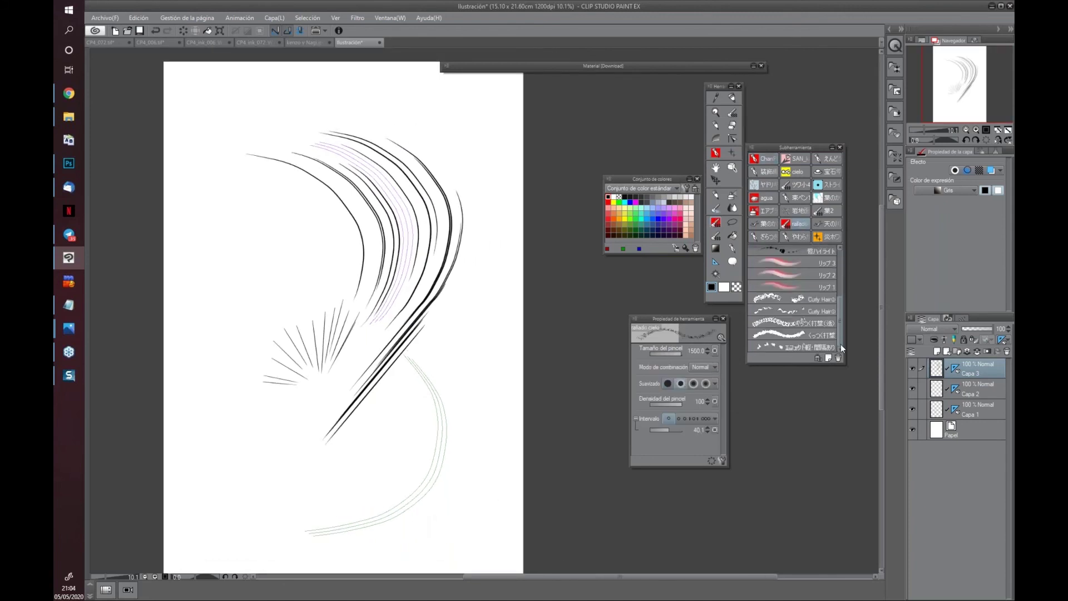
left_click(827, 237)
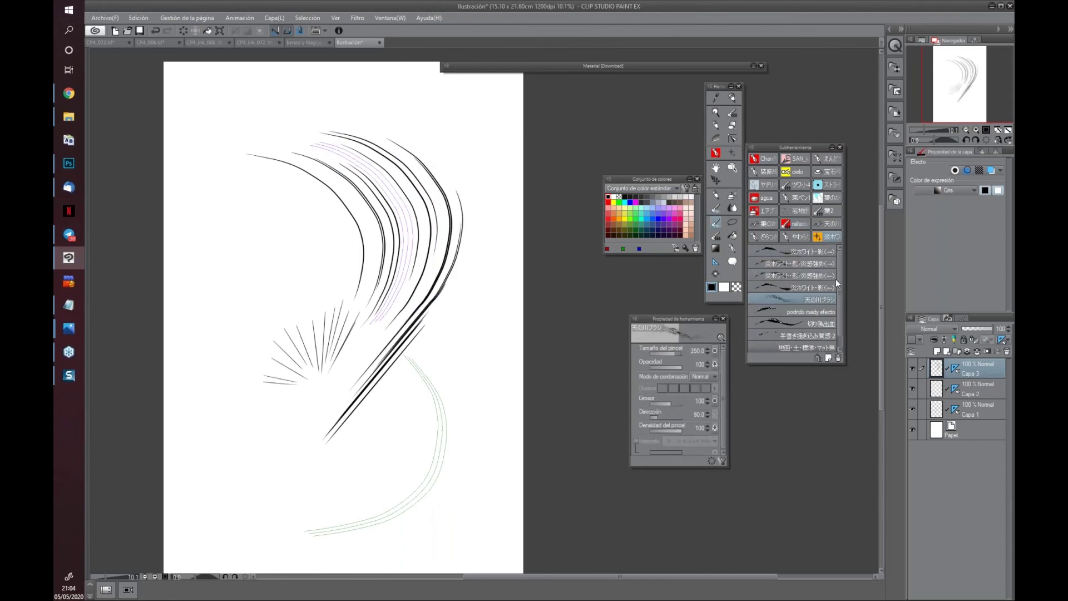
left_click(765, 236)
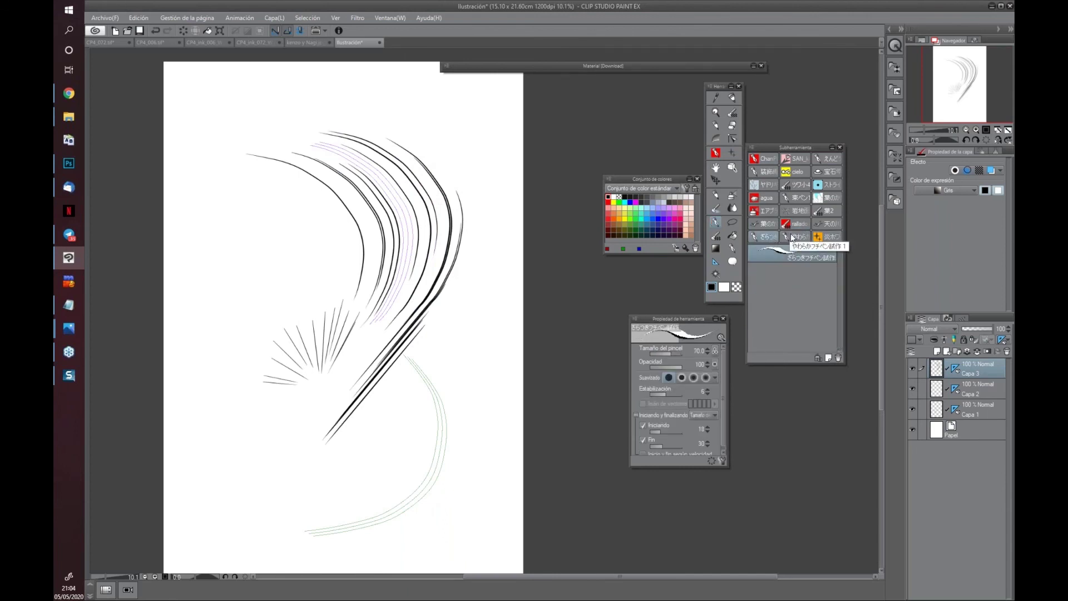
left_click(795, 236)
left_click(833, 215)
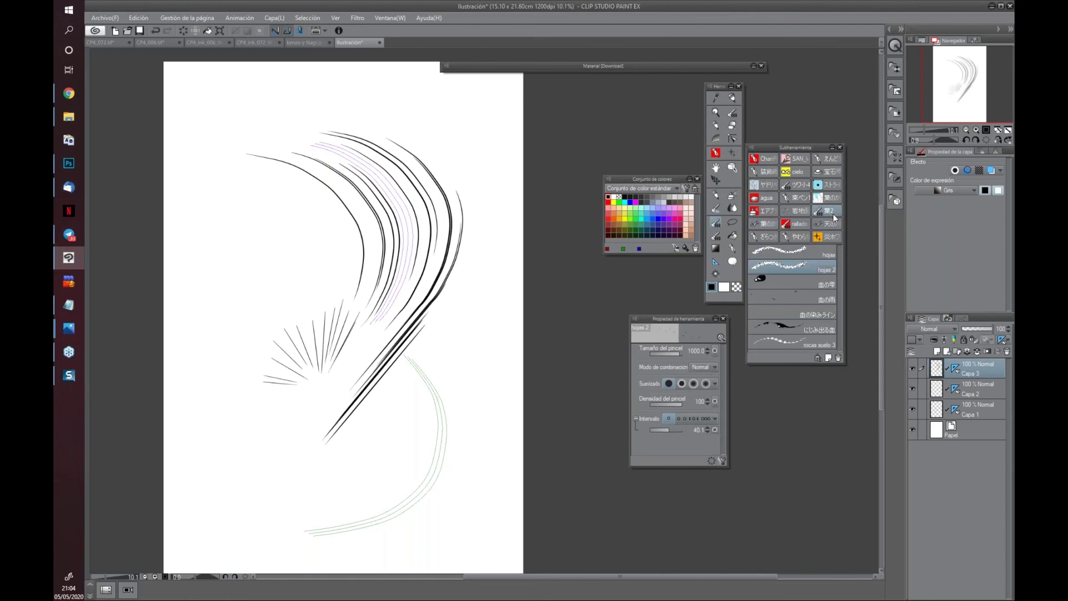
left_click(801, 224)
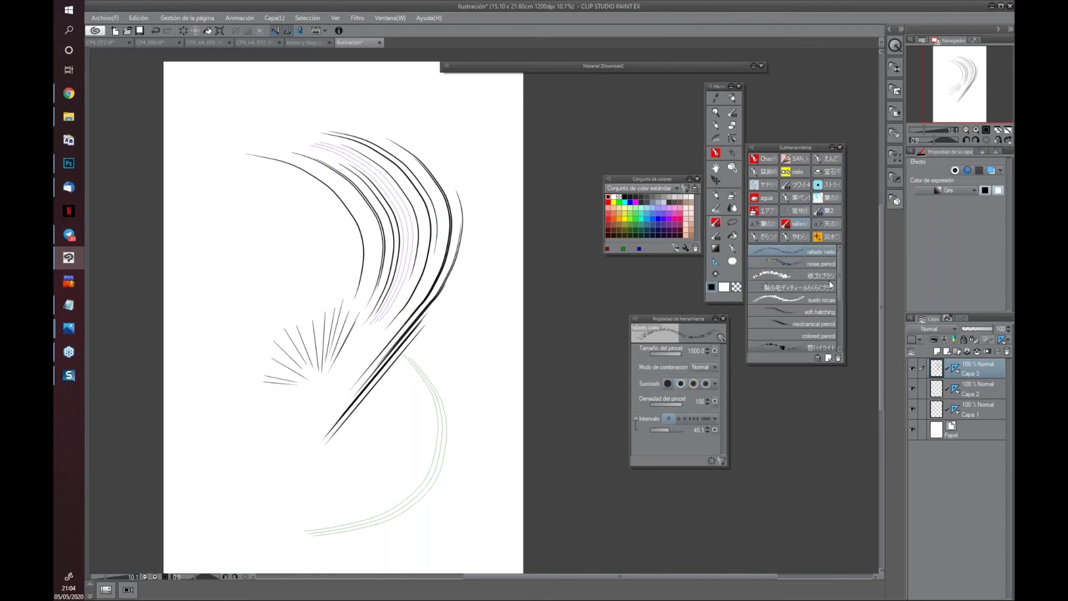
scroll(831, 284, "down", 3)
left_click(801, 211)
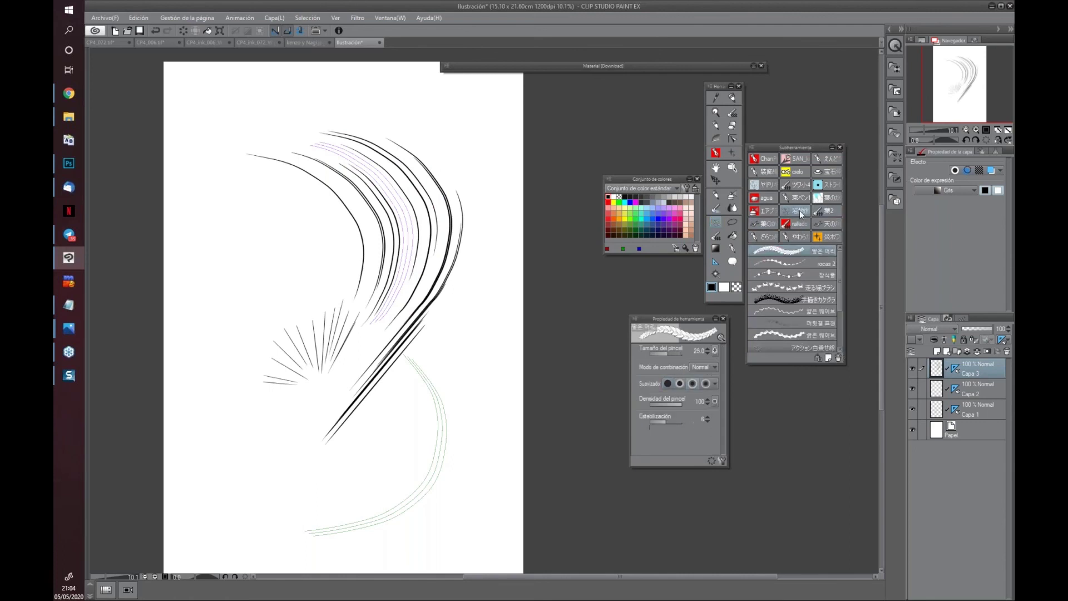
scroll(810, 320, "down", 3)
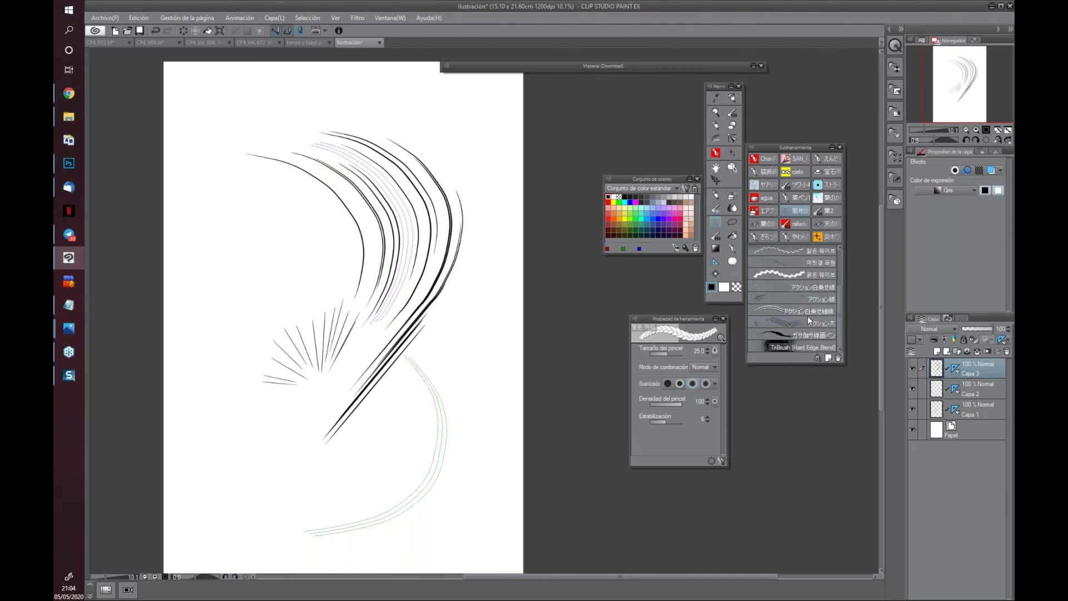
Choose the アクション線 brush, enlarge it to 170, and paint short parallel-line strokes beside the radial fan on a new raster layer
left_click(778, 298)
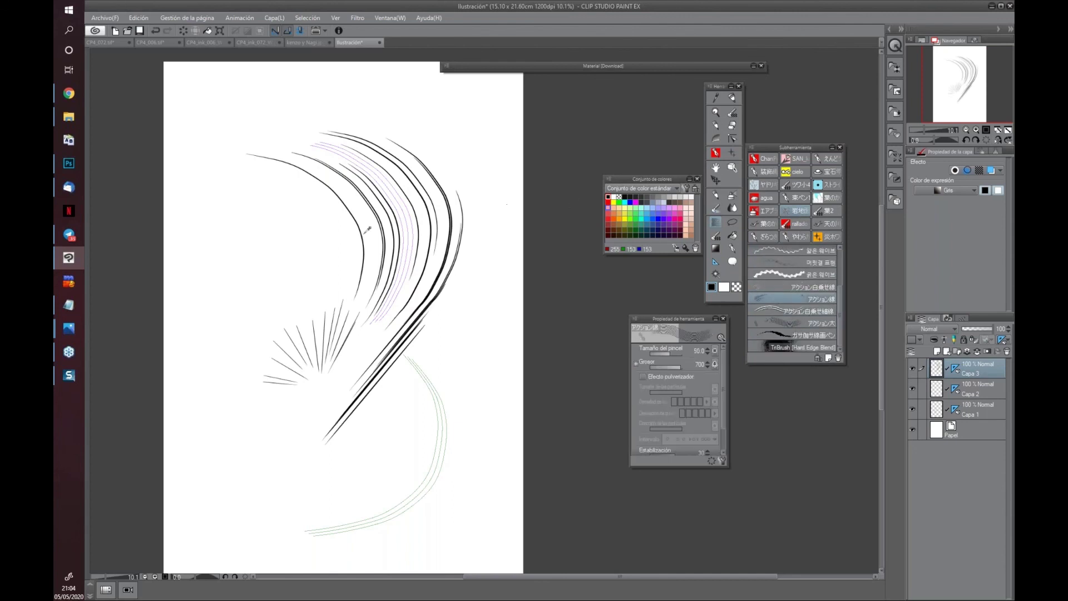
left_click_drag(200, 334, 369, 202)
key("ctrl+z")
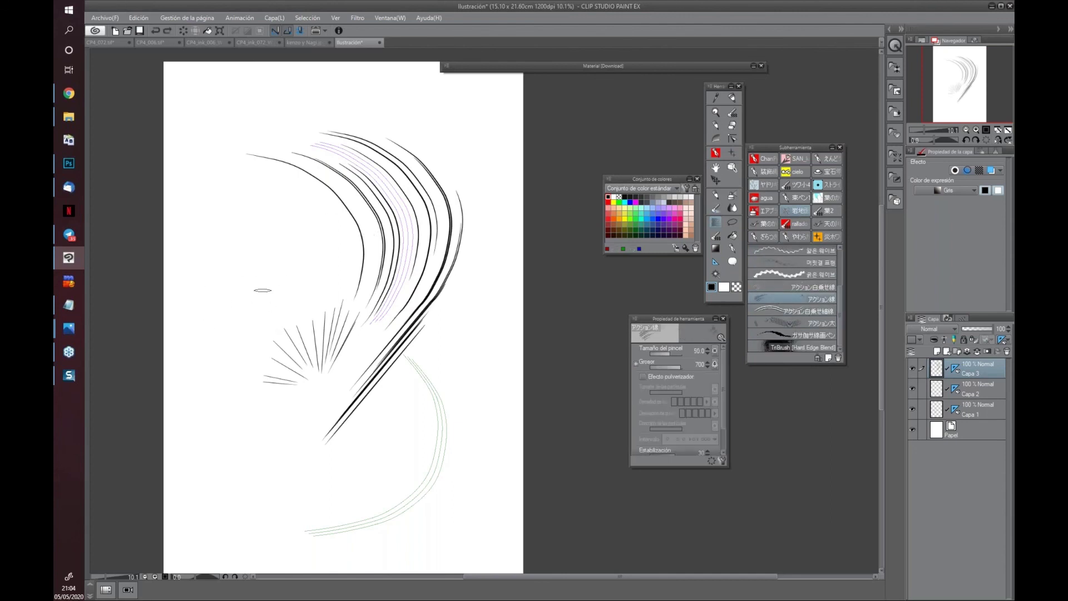
key("bracketright")
key("bracketright")
key("bracketright")
key("bracketright")
key("bracketright")
key("bracketright")
left_click(938, 351)
left_click_drag(215, 238, 228, 322)
left_click_drag(248, 365, 289, 437)
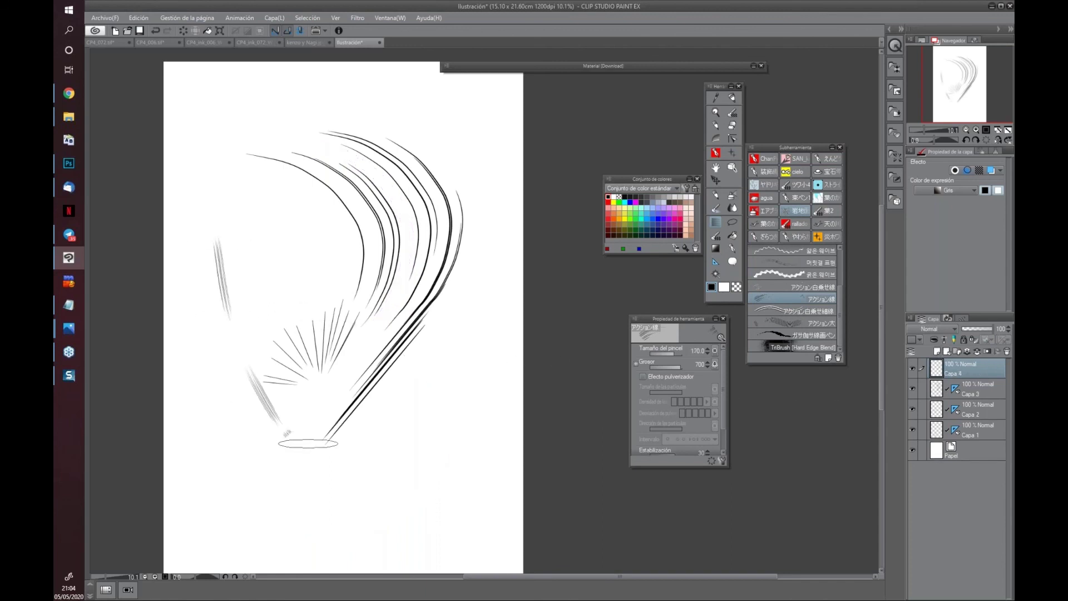
Preview the アクション線 brush at size 1700 and reduce its size to 80
key("bracketright")
key("bracketright")
key("bracketright")
key("bracketright")
key("bracketright")
key("bracketright")
key("bracketright")
key("bracketright")
key("bracketright")
key("bracketright")
key("bracketright")
key("bracketright")
key("bracketright")
key("bracketleft")
key("bracketleft")
key("bracketleft")
key("bracketleft")
key("bracketleft")
key("bracketleft")
key("bracketleft")
key("bracketleft")
key("bracketleft")
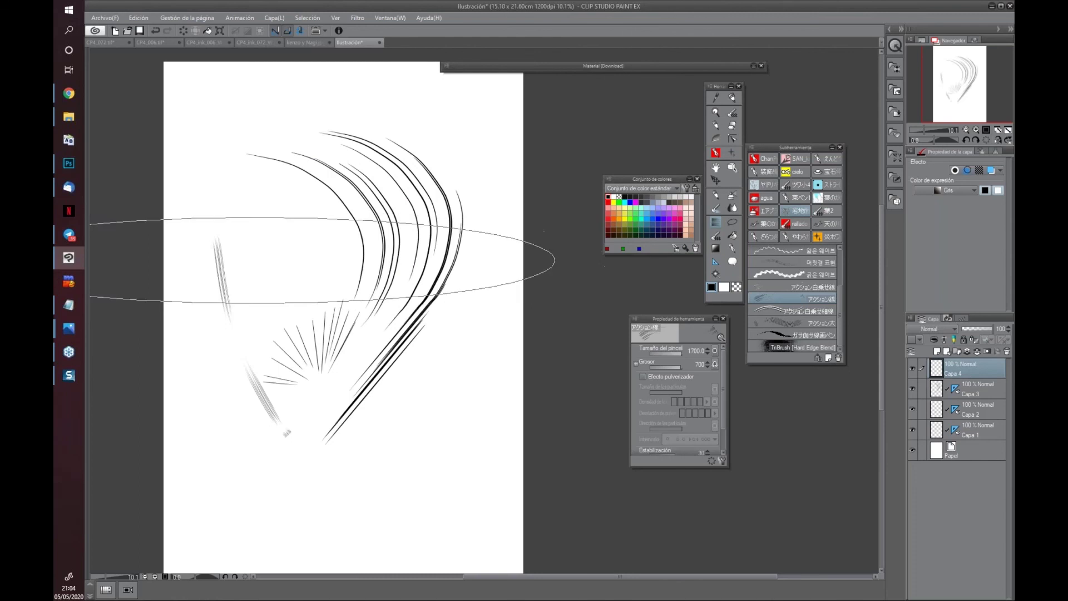
scroll(256, 262, "up", 3)
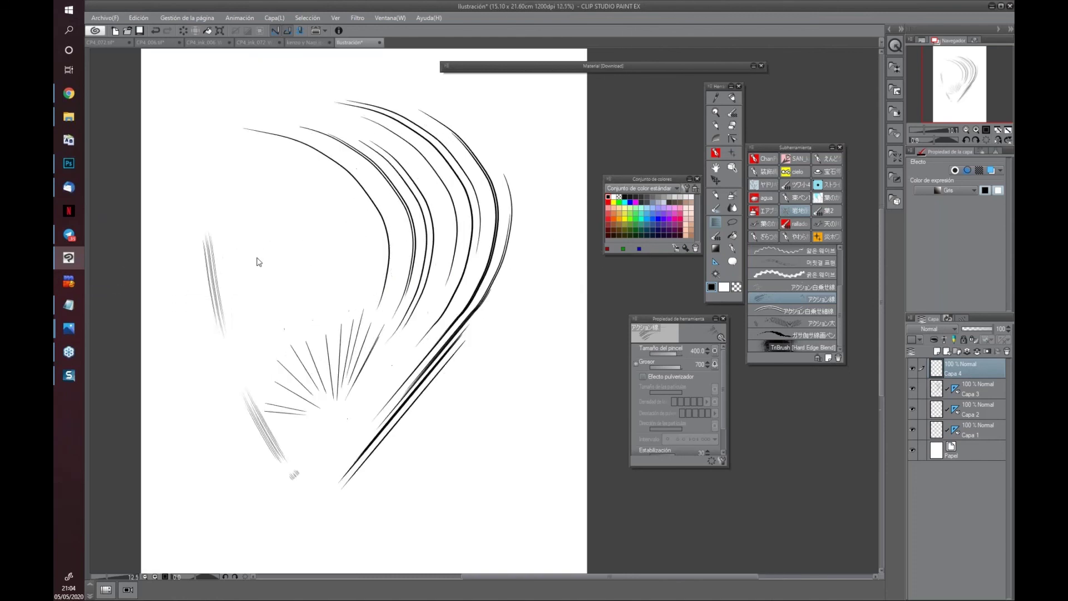
key("bracketleft")
key("bracketleft")
key("bracketleft")
key("bracketleft")
key("bracketleft")
key("bracketleft")
key("bracketleft")
key("bracketleft")
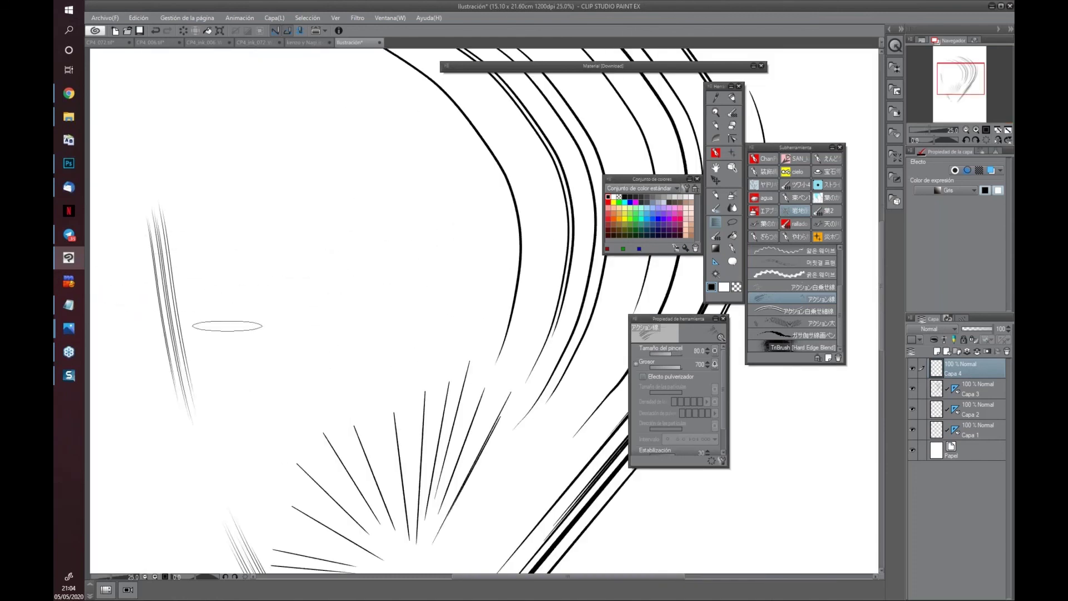
Try short curved parallel-line strokes with the アクション線 brush at size 80 above the radial fan
left_click_drag(259, 423, 257, 273)
left_click_drag(287, 226, 317, 192)
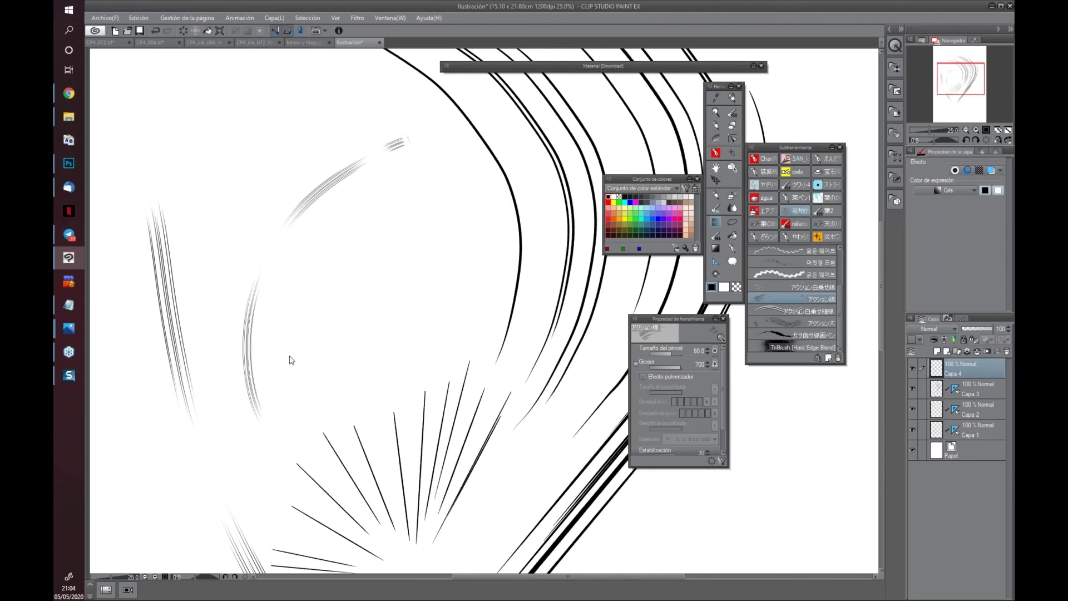
key("ctrl+z")
key("ctrl+z")
left_click_drag(292, 389, 319, 260)
left_click_drag(351, 221, 393, 188)
Enlarge the アクション線 brush to 200, test it with one long curved stroke, and undo all the curved test strokes
key("bracketright")
key("bracketright")
key("bracketright")
key("bracketright")
key("bracketright")
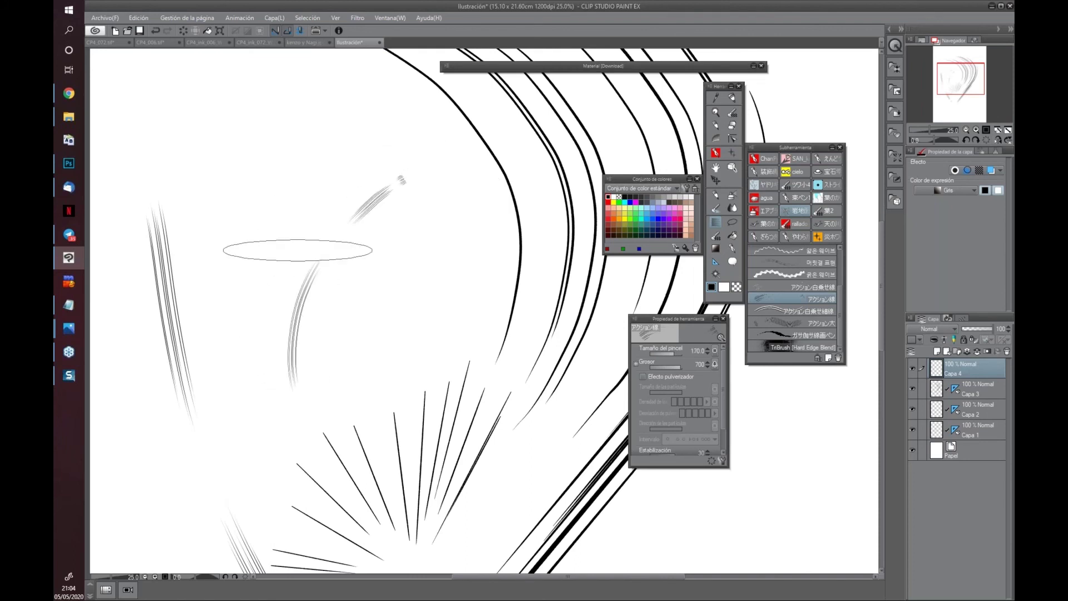
mouse_move(236, 361)
left_mouse_down()
mouse_move(257, 228)
mouse_move(340, 134)
left_mouse_up()
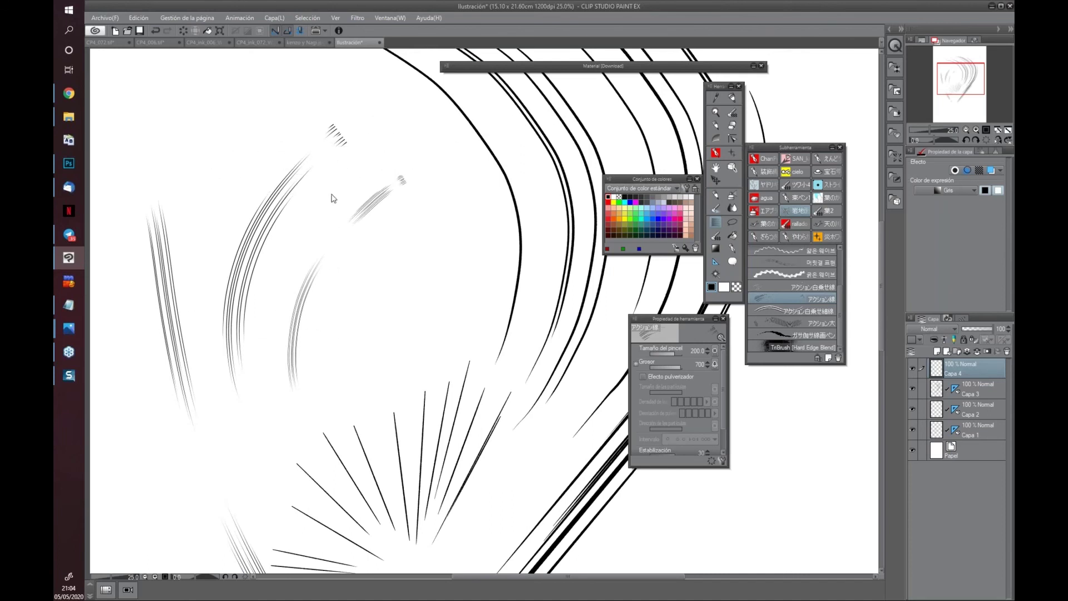
key("ctrl+z")
key("ctrl+z")
key("ctrl+z")
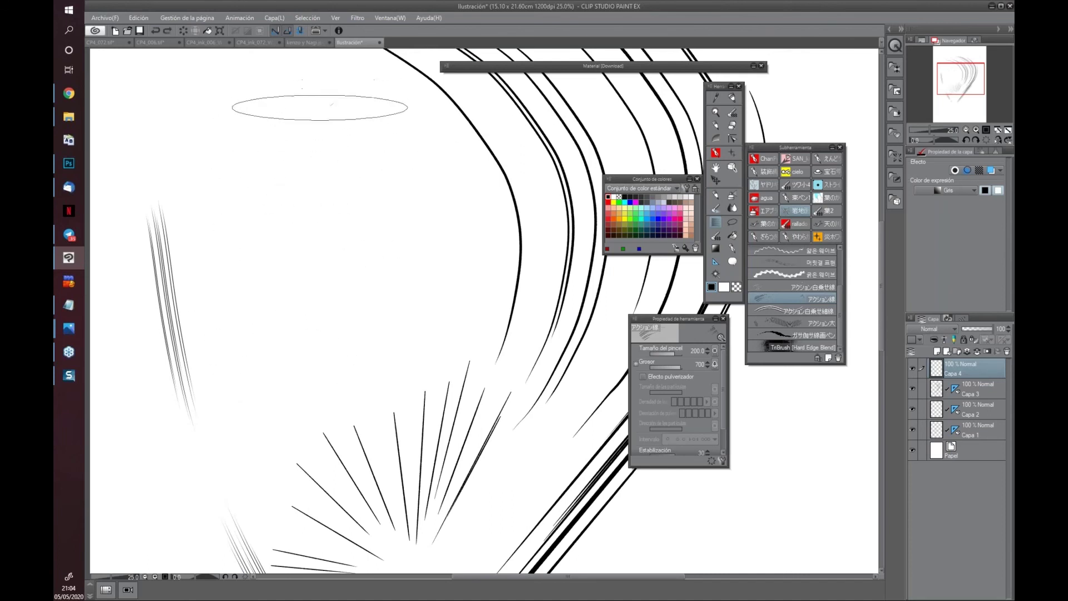
Paint groups of curved parallel action lines with the アクション線 brush at size 200 above the radial fan and across the inked arcs
left_click_drag(331, 104, 239, 288)
left_click_drag(401, 112, 296, 299)
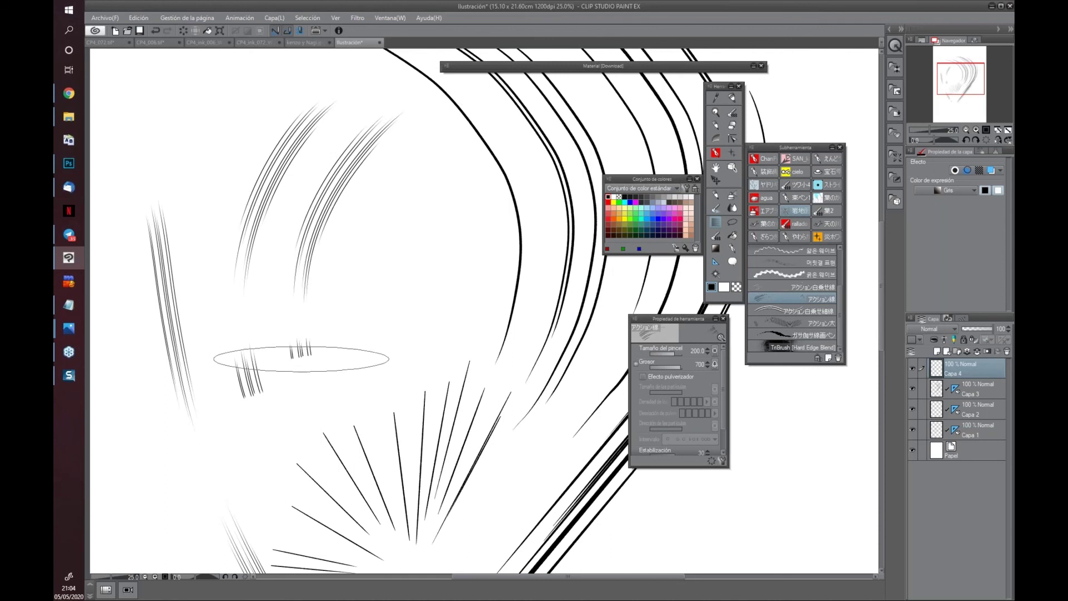
mouse_move(445, 151)
left_mouse_down()
mouse_move(404, 182)
mouse_move(342, 331)
left_mouse_up()
left_click_drag(370, 425, 365, 445)
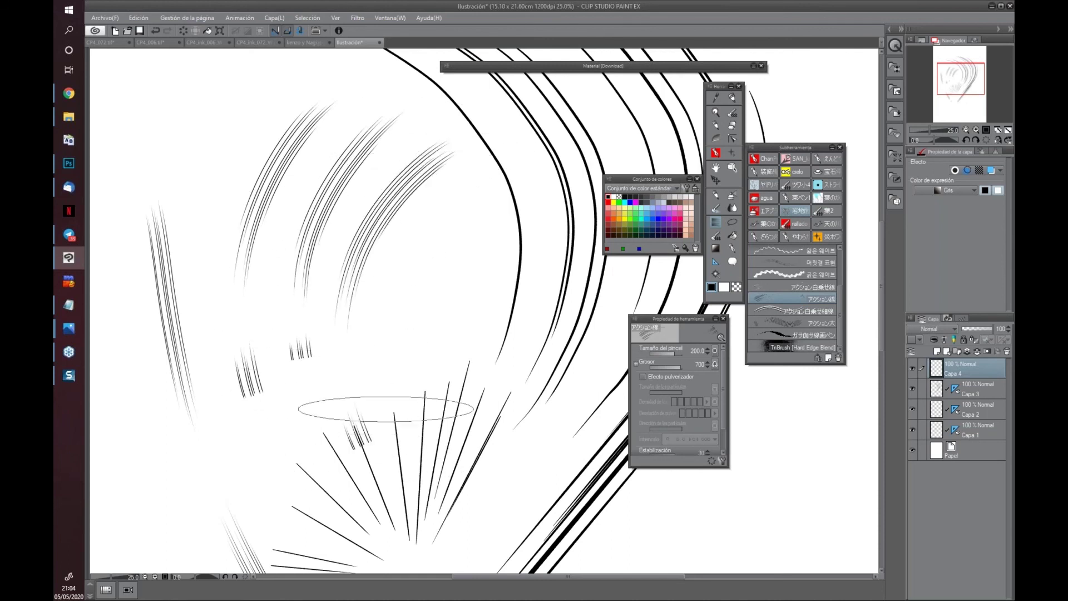
left_click_drag(601, 129, 476, 149)
left_click_drag(489, 320, 325, 398)
left_click_drag(301, 361, 409, 239)
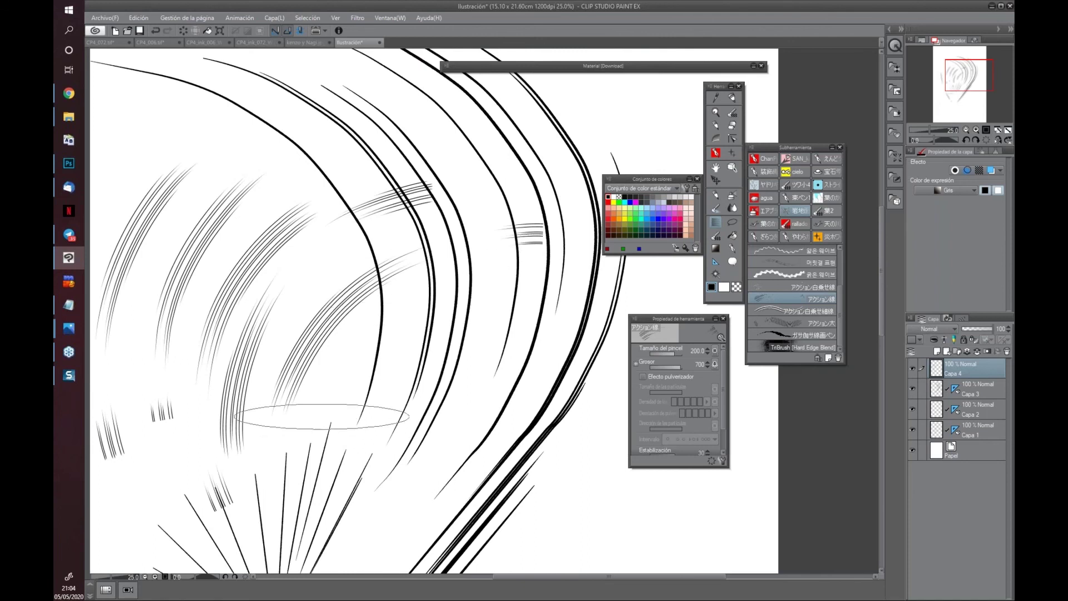
mouse_move(321, 416)
left_mouse_down()
mouse_move(370, 338)
mouse_move(598, 286)
left_mouse_up()
left_click_drag(255, 285, 438, 374)
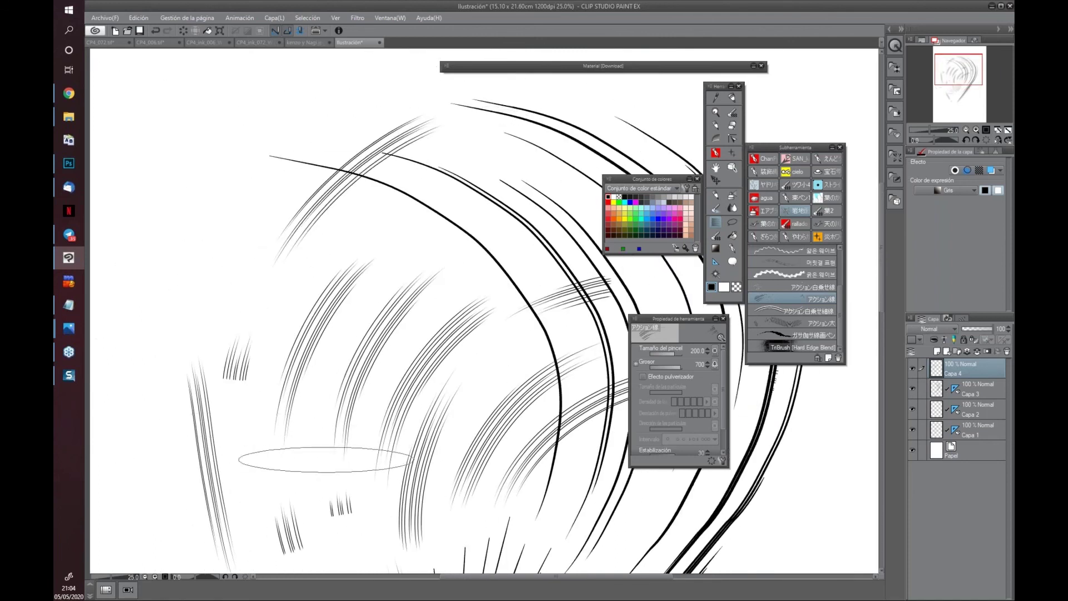
left_click_drag(326, 460, 242, 337)
scroll(522, 400, "down", 2)
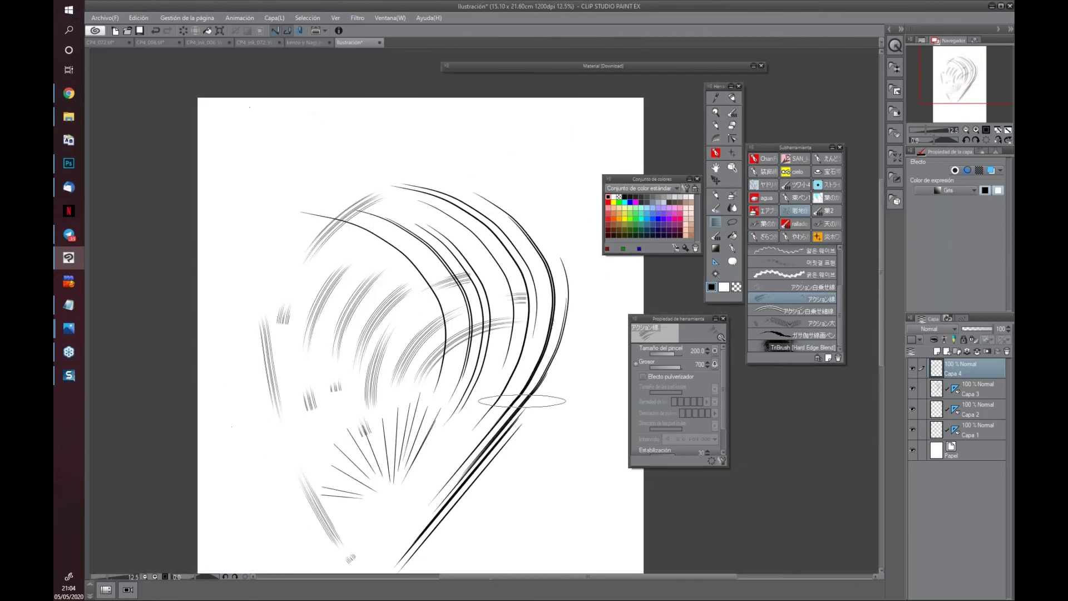
Draw a nearly horizontal horizon line with the G real pen at size 50 across the empty lower part of the page
left_click_drag(520, 490, 469, 370)
mouse_move(476, 437)
left_mouse_down()
mouse_move(496, 293)
mouse_move(472, 334)
mouse_move(513, 295)
left_mouse_up()
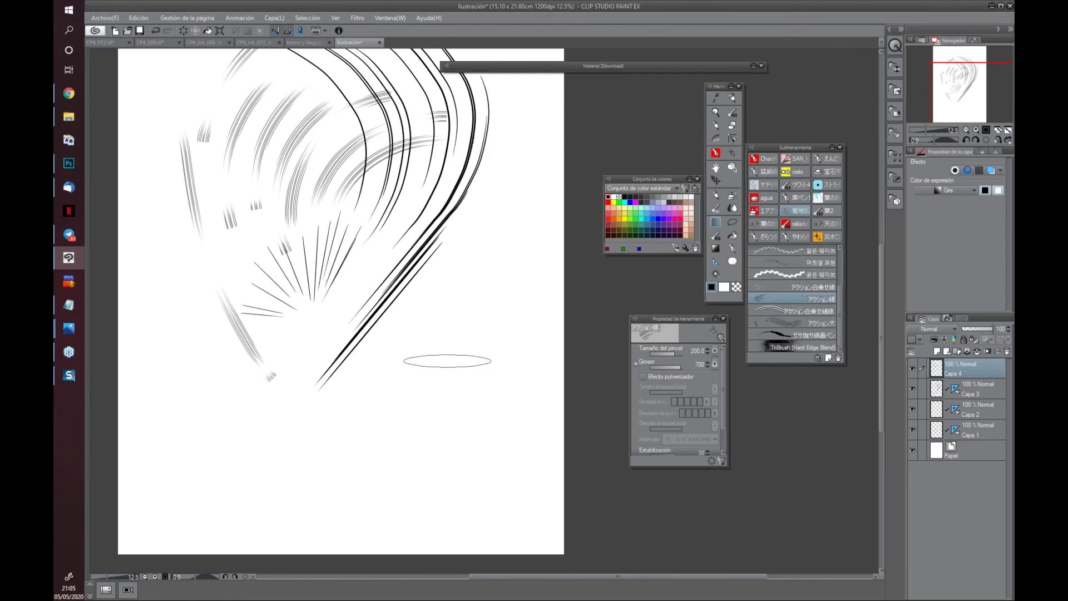
left_click(716, 223)
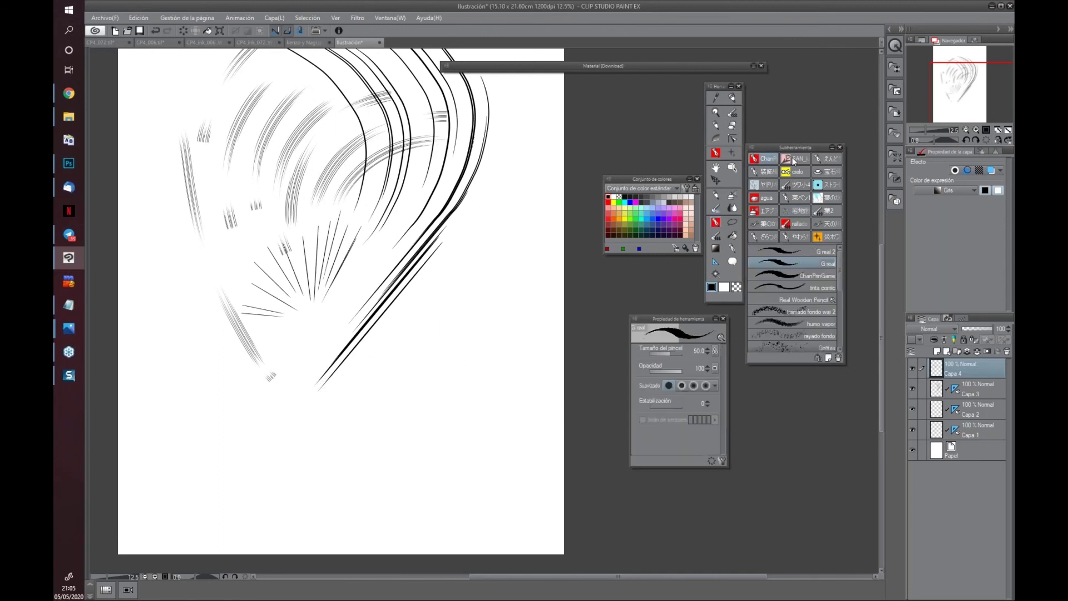
left_click_drag(356, 365, 568, 368)
left_click_drag(368, 368, 489, 370)
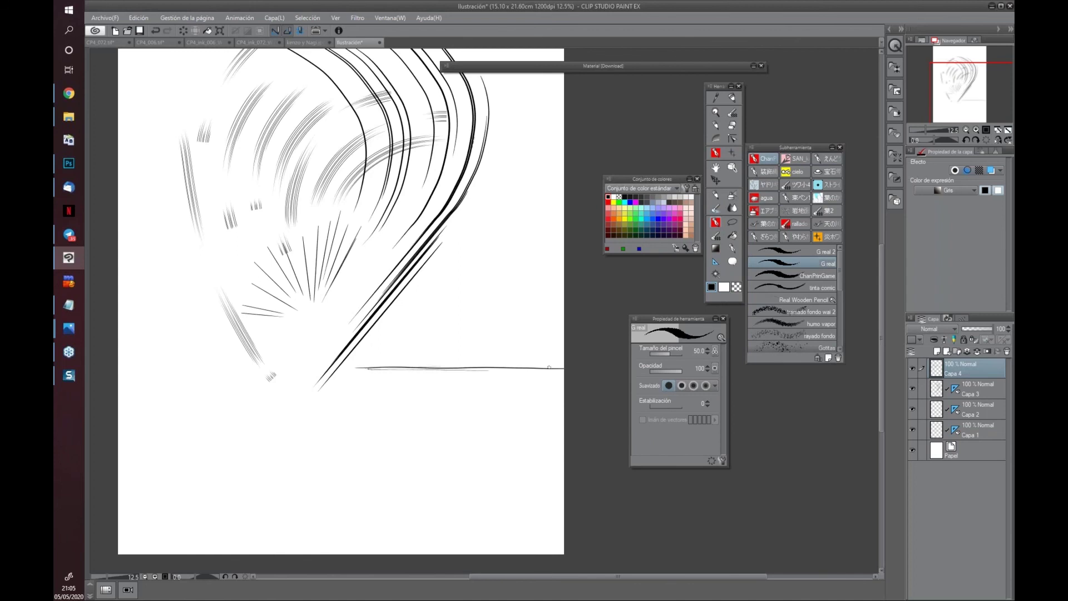
Add a raster layer in Multiplicación mode and paint a light gray area below the horizon with G real at size 500
left_click(727, 288)
left_click(944, 349)
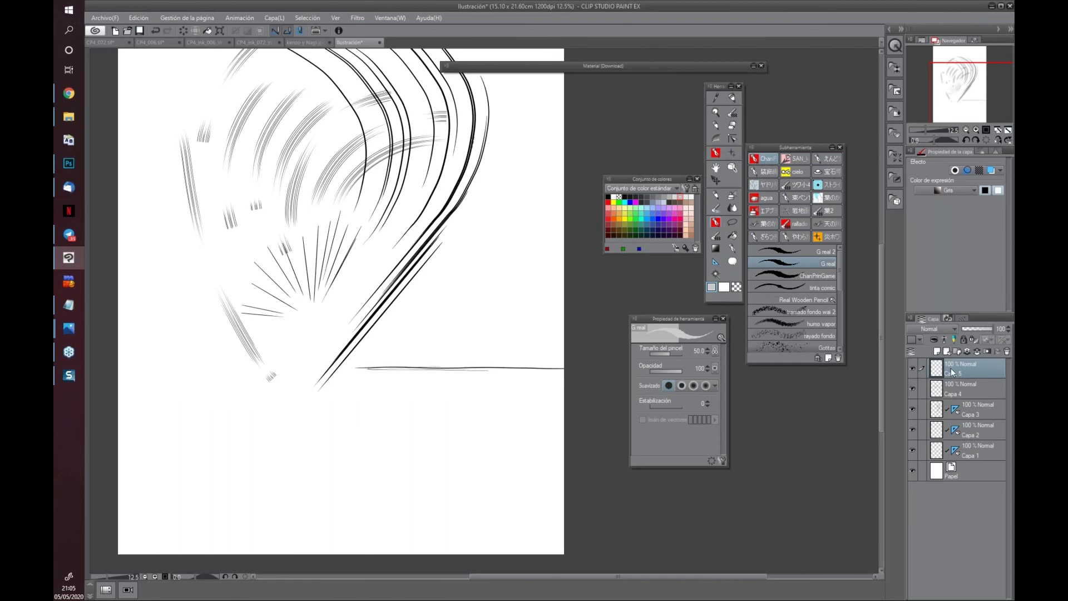
left_click(927, 329)
left_click(921, 356)
mouse_move(561, 376)
left_mouse_down()
mouse_move(373, 384)
mouse_move(397, 396)
mouse_move(436, 376)
mouse_move(495, 394)
mouse_move(428, 409)
mouse_move(520, 408)
mouse_move(524, 396)
mouse_move(589, 414)
mouse_move(380, 453)
mouse_move(387, 470)
mouse_move(347, 476)
mouse_move(323, 458)
mouse_move(327, 400)
mouse_move(360, 385)
mouse_move(317, 382)
mouse_move(340, 392)
mouse_move(351, 431)
mouse_move(468, 444)
mouse_move(480, 484)
mouse_move(432, 479)
mouse_move(504, 478)
mouse_move(318, 502)
mouse_move(496, 488)
mouse_move(357, 504)
mouse_move(556, 503)
left_mouse_up()
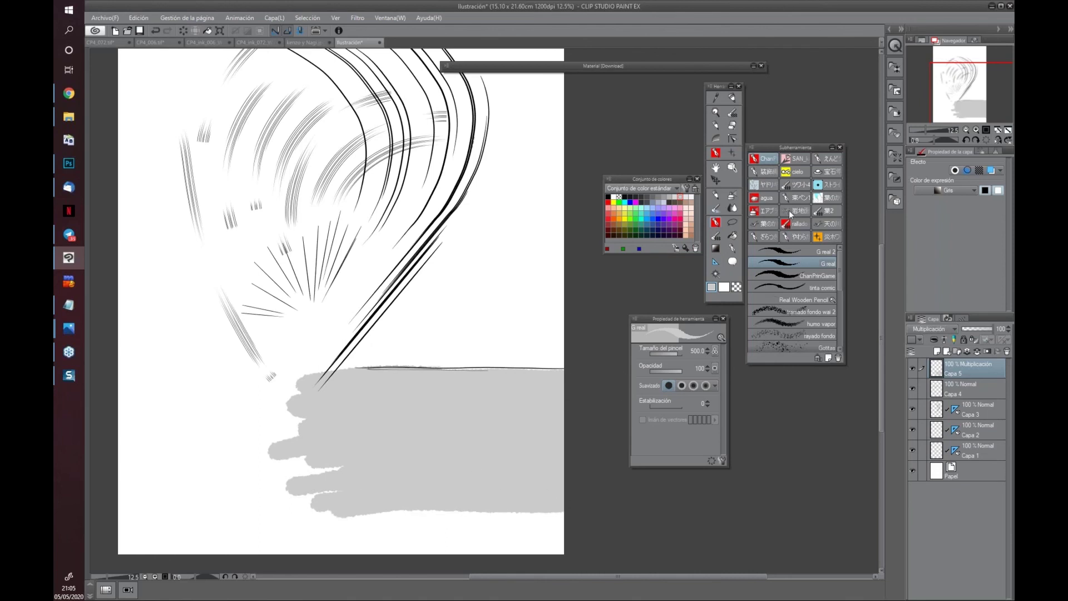
Auto-select the gray area below the horizon, referring to other layers, and delete its fill
left_click(716, 274)
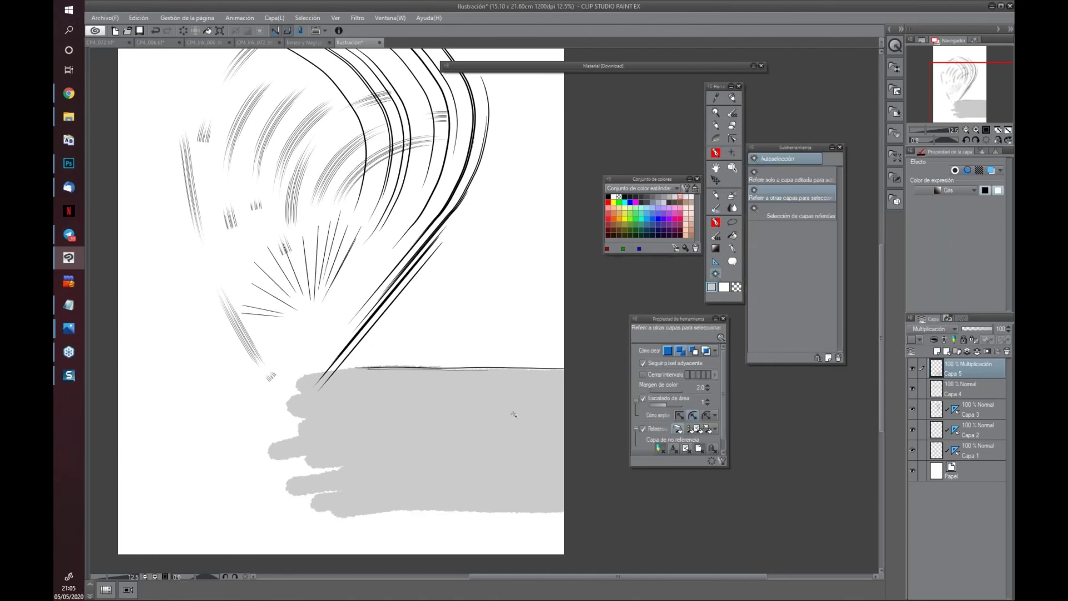
left_click(389, 439)
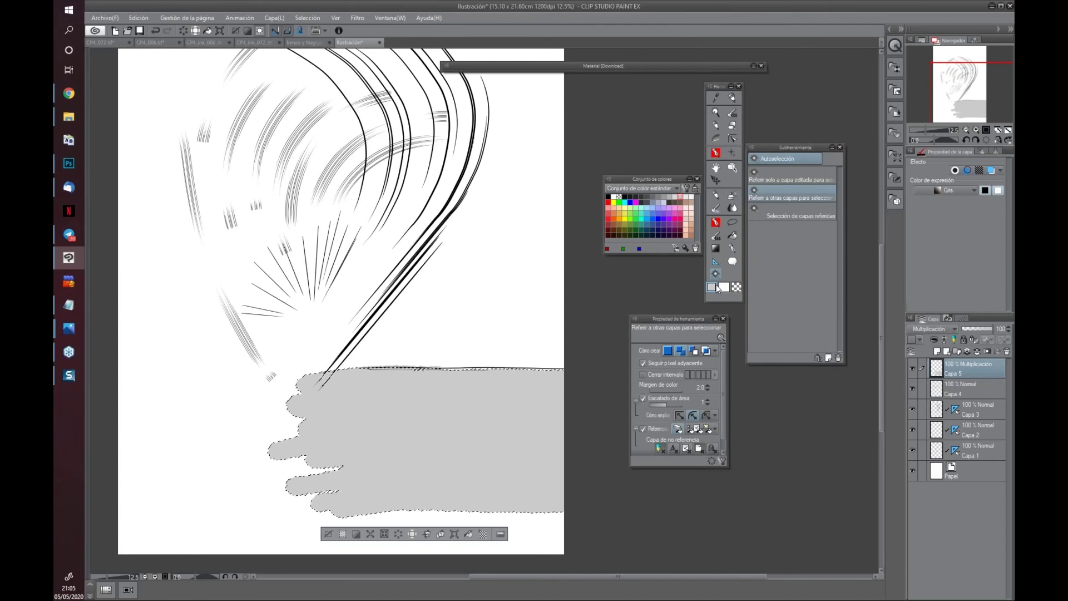
key("Delete")
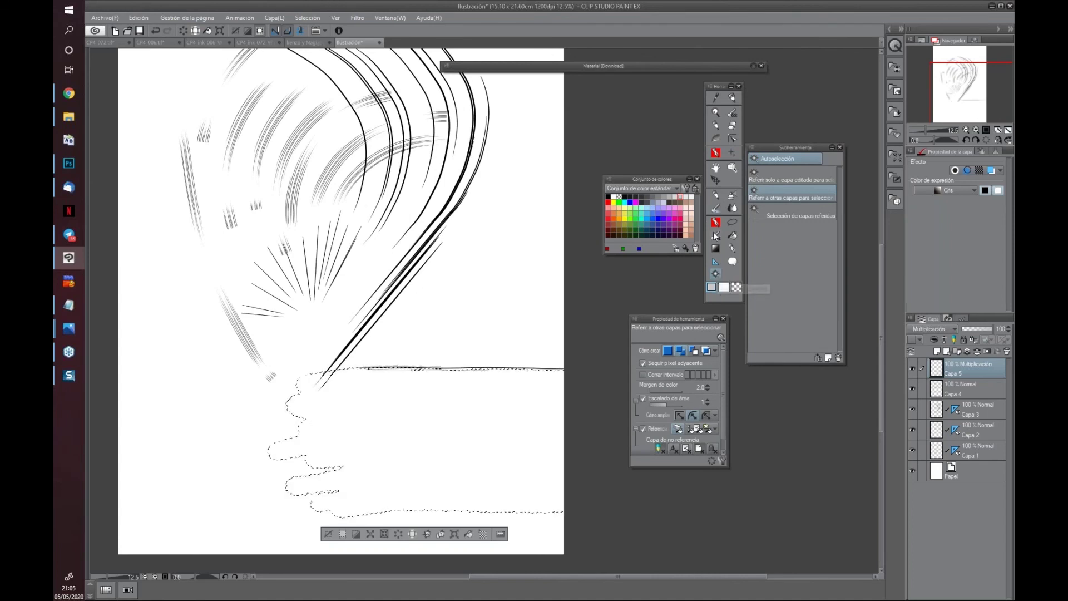
Fill the selection with the De primer plano a transparente gradient, gray at the base and fading upward, and deselect it
key("g")
mouse_move(465, 436)
left_mouse_down()
mouse_move(465, 512)
mouse_move(460, 304)
left_mouse_up()
key("ctrl+z")
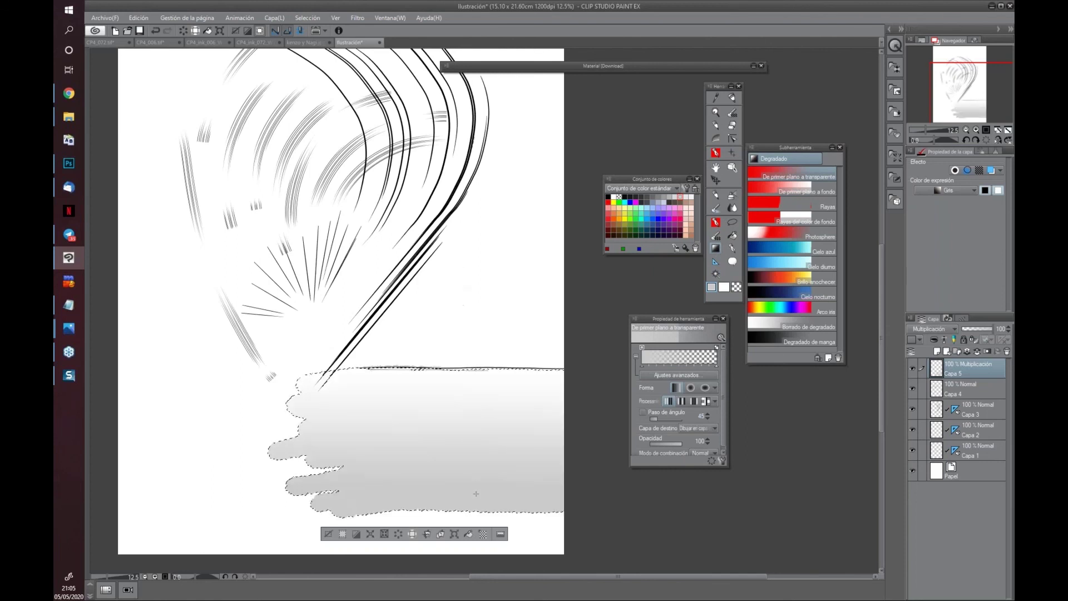
key("ctrl+z")
left_click_drag(479, 501, 495, 346)
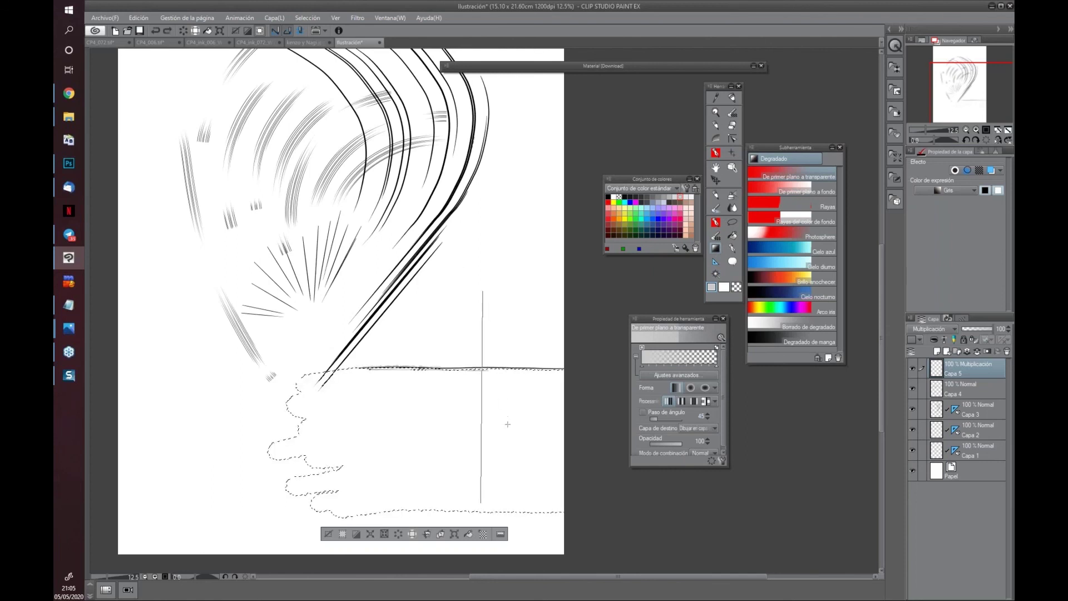
left_click_drag(507, 424, 508, 424)
key("ctrl+d")
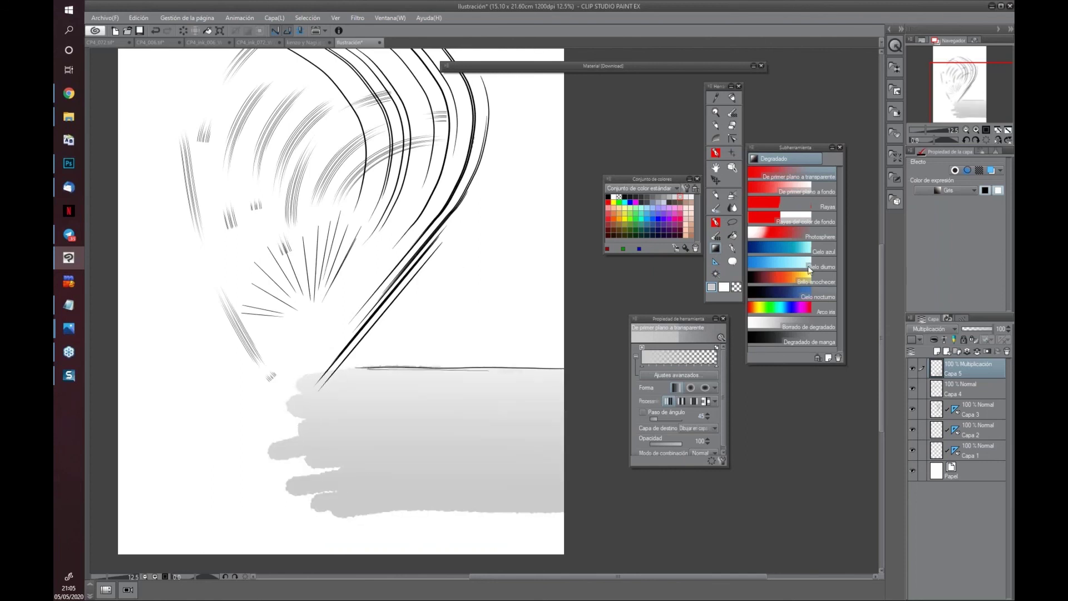
Browse the brush groups and their sub tools for a water effect brush
left_click(716, 223)
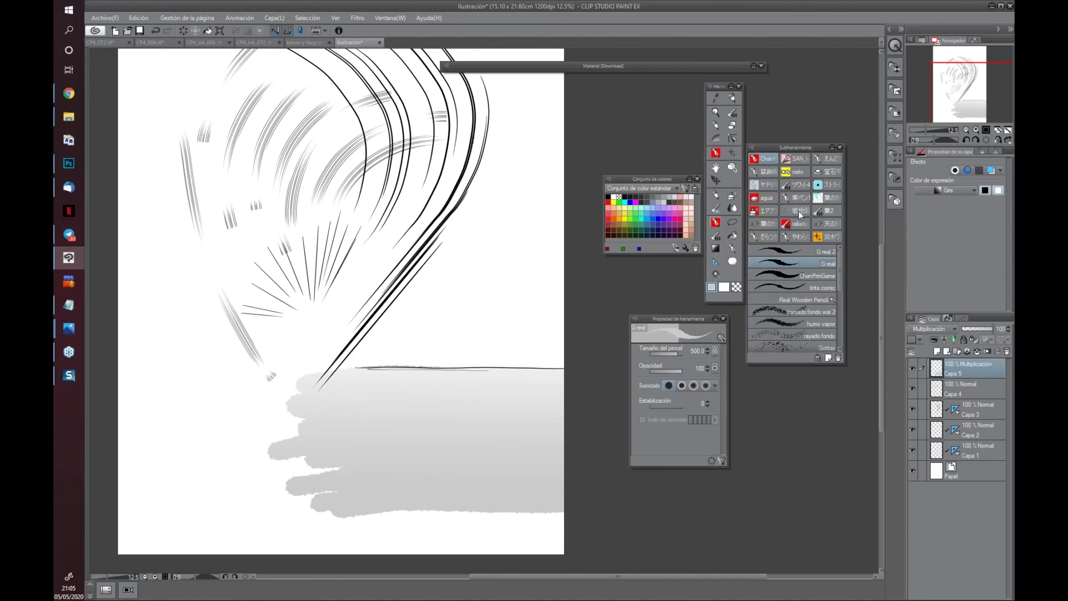
left_click(796, 237)
left_click(765, 237)
left_click(765, 224)
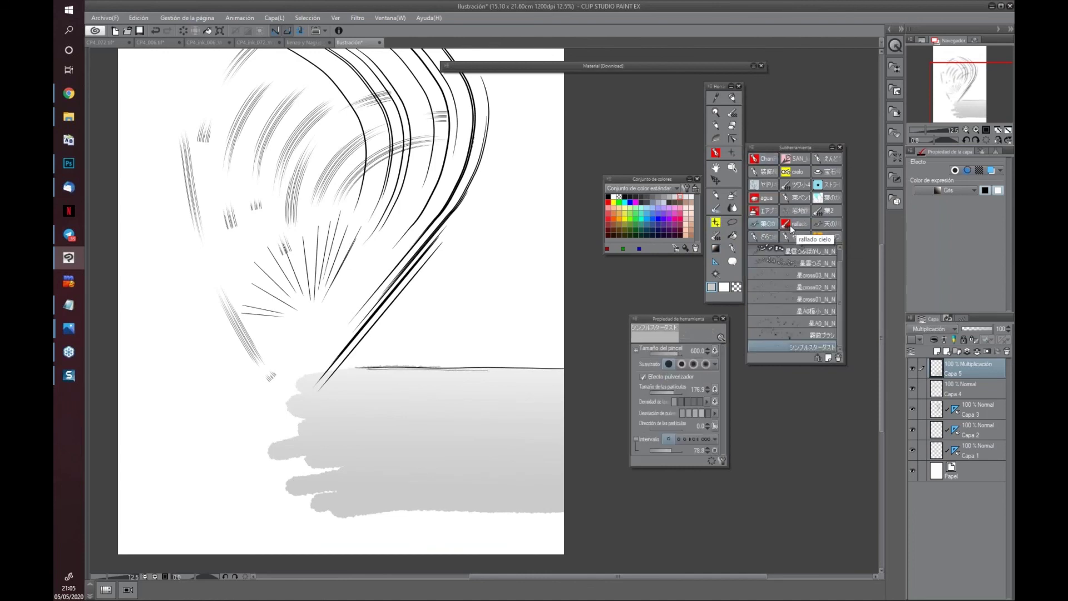
left_click(829, 223)
scroll(841, 275, "down", 5)
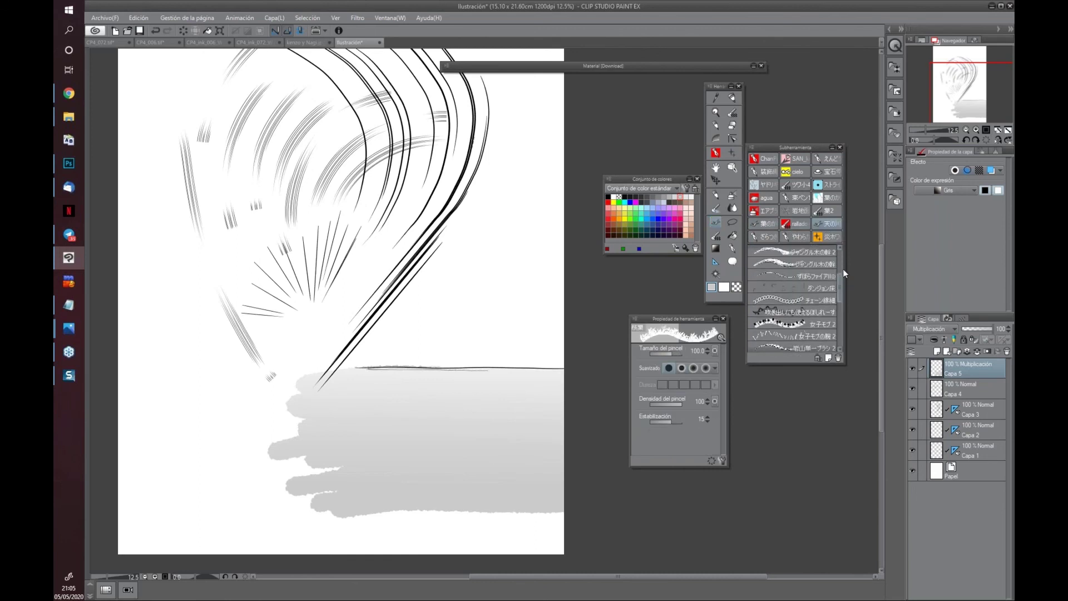
left_click(829, 210)
left_click(766, 210)
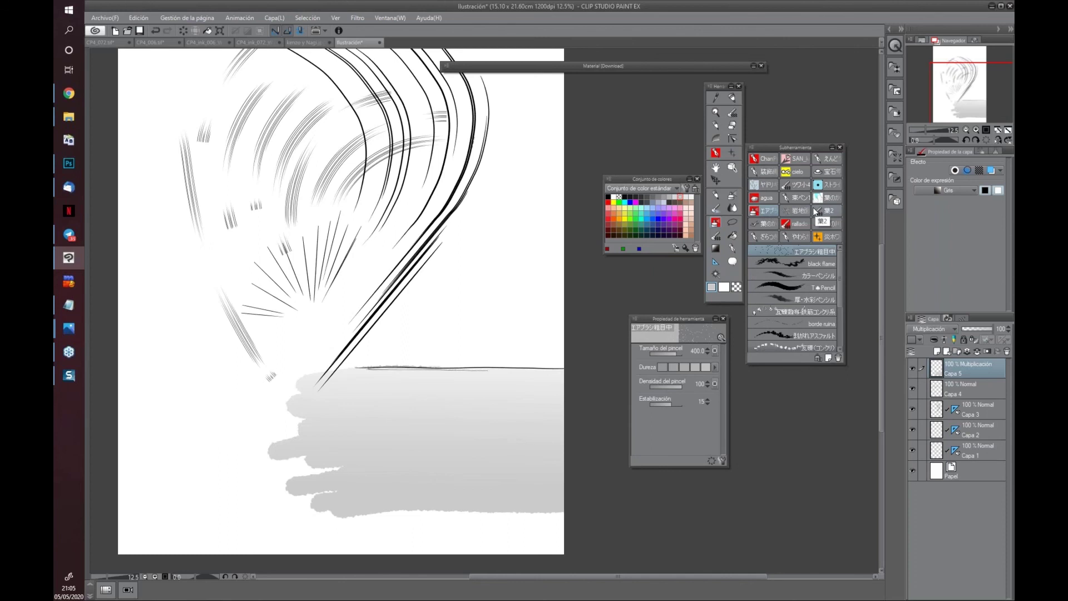
Cut white water glints below the horizon out of the gradient with the agua brush in transparent color at size 200
left_click(767, 197)
left_click(820, 254)
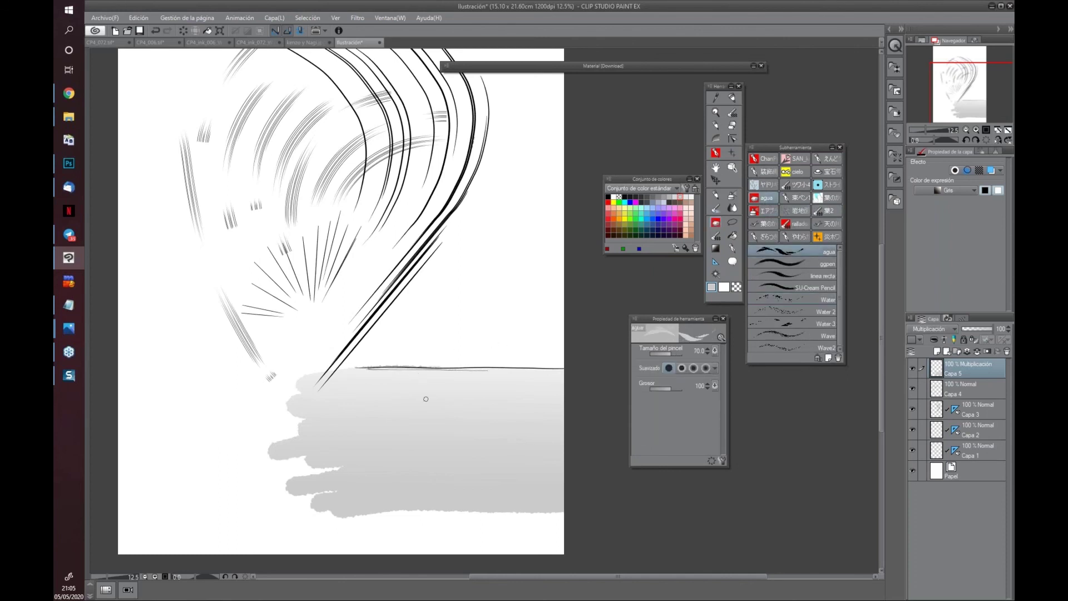
key("bracketright")
key("bracketright")
left_click(736, 287)
left_click_drag(527, 377, 384, 377)
key("bracketleft")
key("bracketleft")
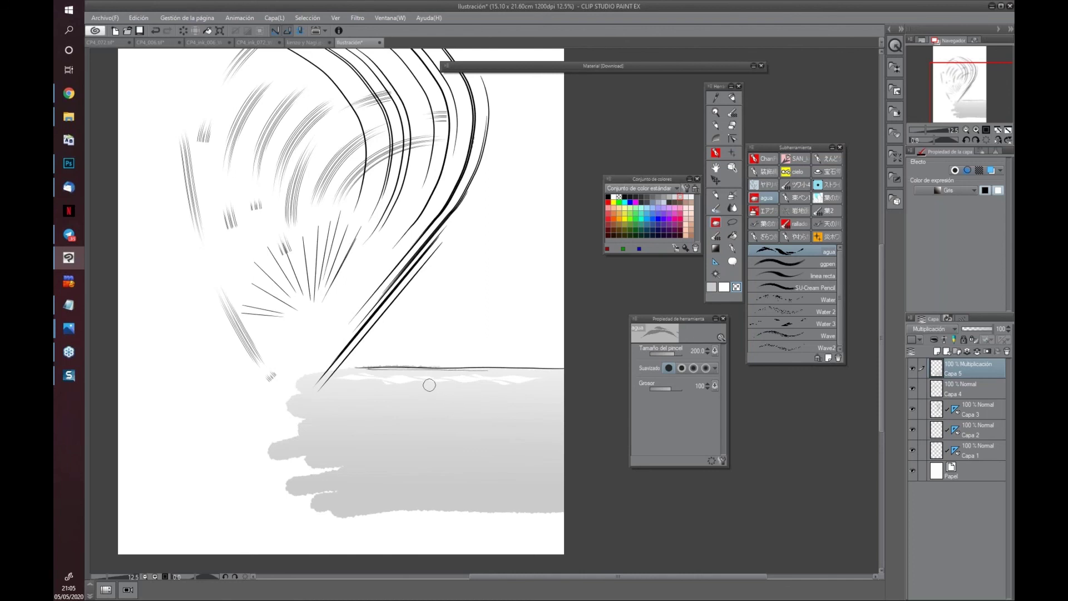
mouse_move(398, 389)
left_mouse_down()
mouse_move(534, 392)
mouse_move(346, 399)
mouse_move(557, 401)
mouse_move(399, 399)
mouse_move(437, 407)
left_mouse_up()
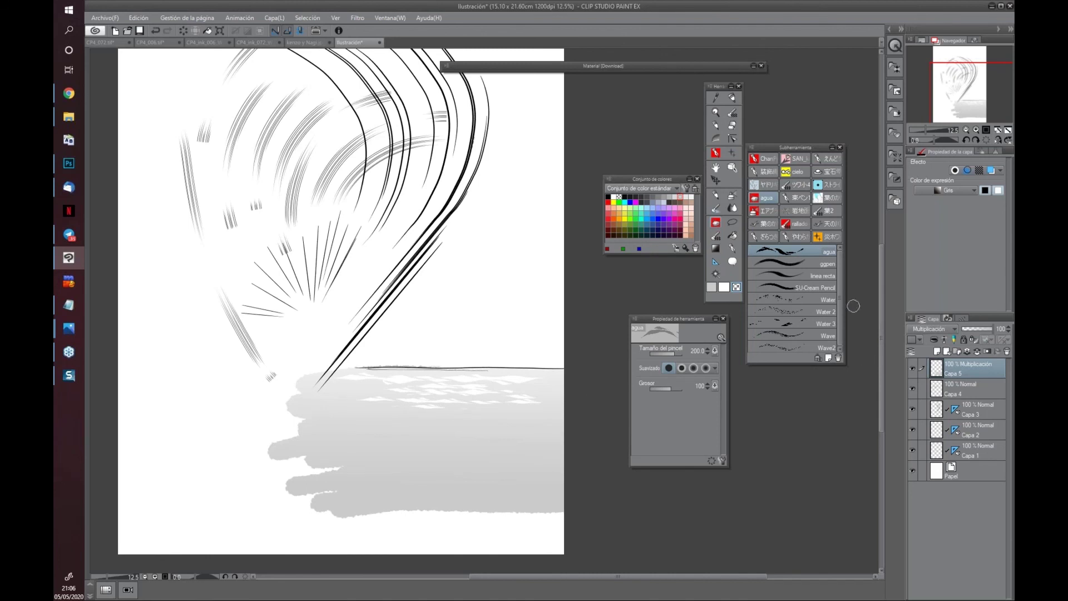
Choose the Water 2 brush, enlarge it to 800, and try a ripple-texture stroke across the lower gradient
left_click(831, 312)
key("bracketright")
key("bracketright")
key("bracketright")
key("bracketright")
key("bracketright")
key("bracketright")
left_click_drag(337, 469, 520, 458)
Enlarge the Water 2 brush to 1000 and paint a wide ripple band across the water just below the glints
scroll(603, 448, "up", 2)
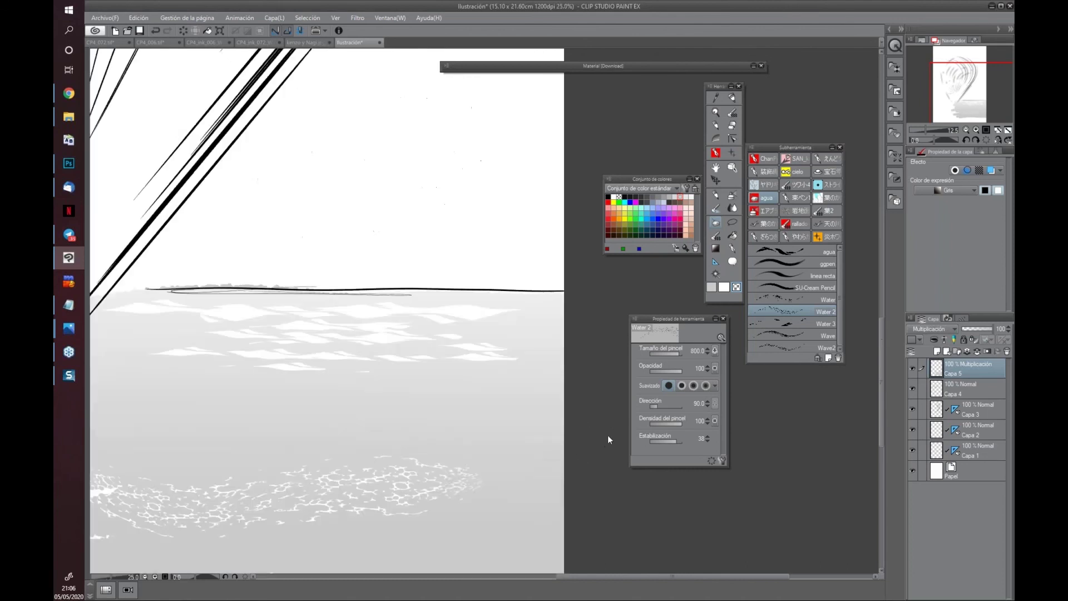
left_click_drag(415, 429, 513, 343)
key("bracketright")
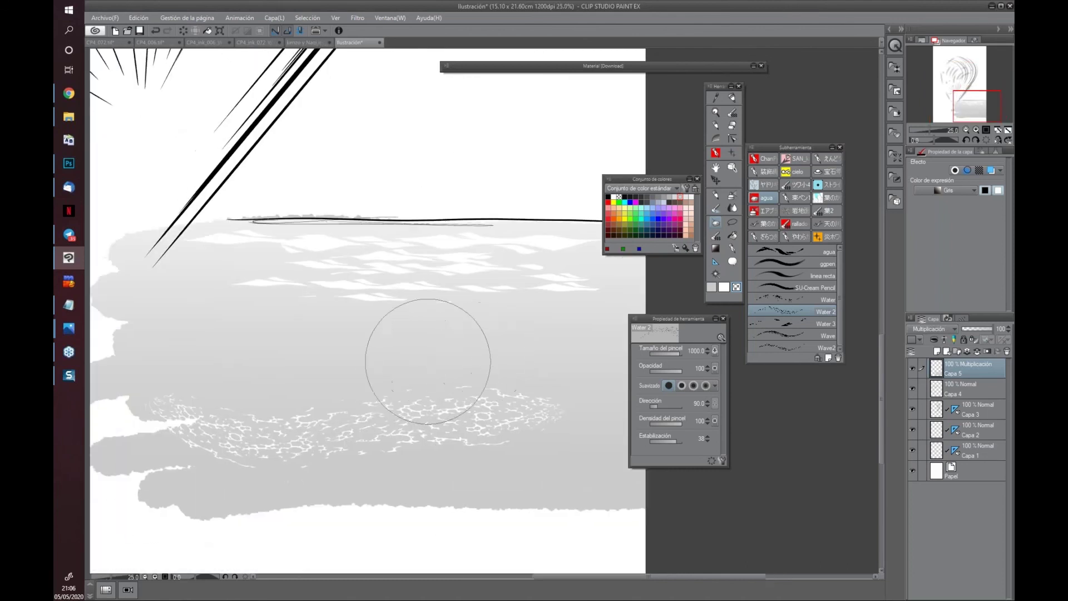
mouse_move(220, 343)
left_mouse_down()
mouse_move(321, 366)
mouse_move(432, 368)
mouse_move(635, 326)
left_mouse_up()
mouse_move(173, 445)
left_mouse_down()
mouse_move(267, 477)
mouse_move(536, 453)
mouse_move(611, 428)
left_mouse_up()
key("ctrl+z")
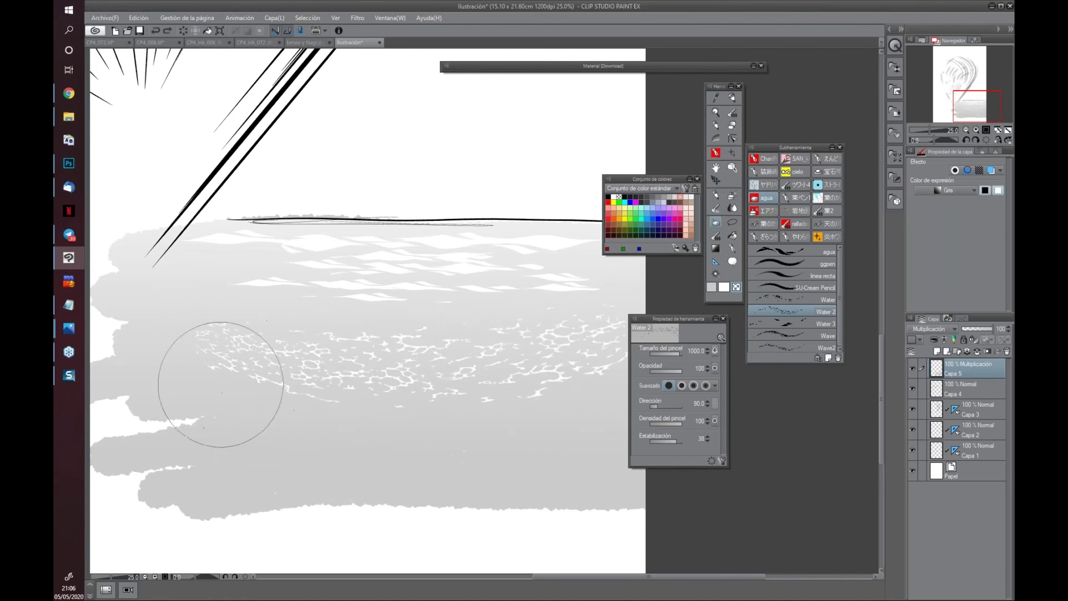
Choose the Wave brush, enlarge it to 400, try curved foam strokes below the ripples, and undo them
left_click(809, 325)
left_click(812, 336)
left_click_drag(229, 426, 312, 473)
key("bracketright")
key("bracketright")
key("bracketright")
key("bracketright")
key("bracketright")
key("bracketright")
key("bracketright")
key("bracketright")
key("bracketright")
key("ctrl+z")
left_click_drag(187, 384, 231, 420)
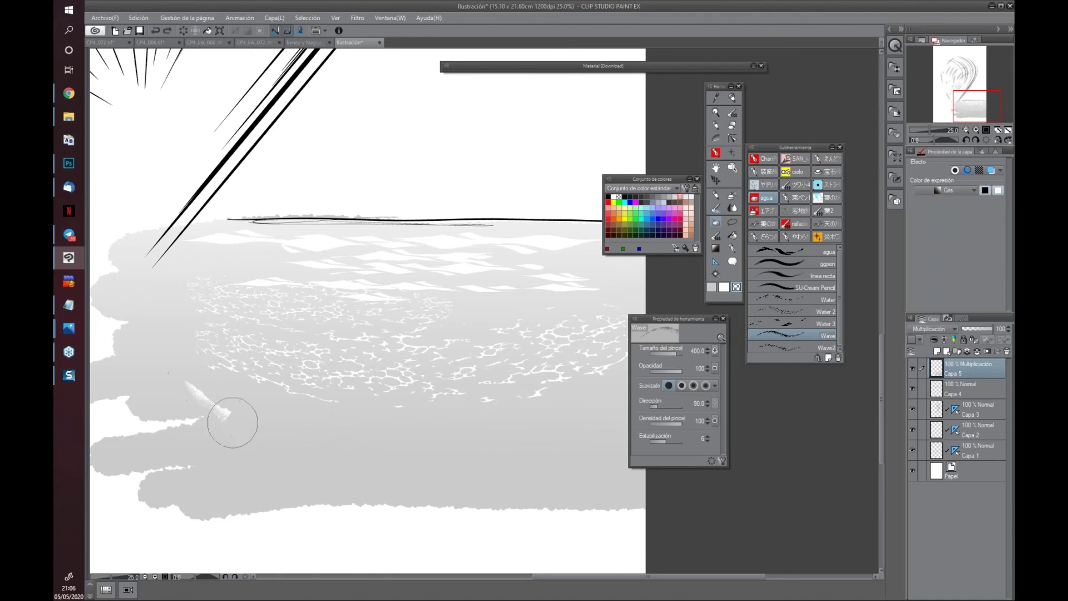
key("ctrl+z")
mouse_move(602, 417)
left_mouse_down()
mouse_move(513, 438)
mouse_move(340, 441)
mouse_move(222, 404)
mouse_move(174, 370)
left_mouse_up()
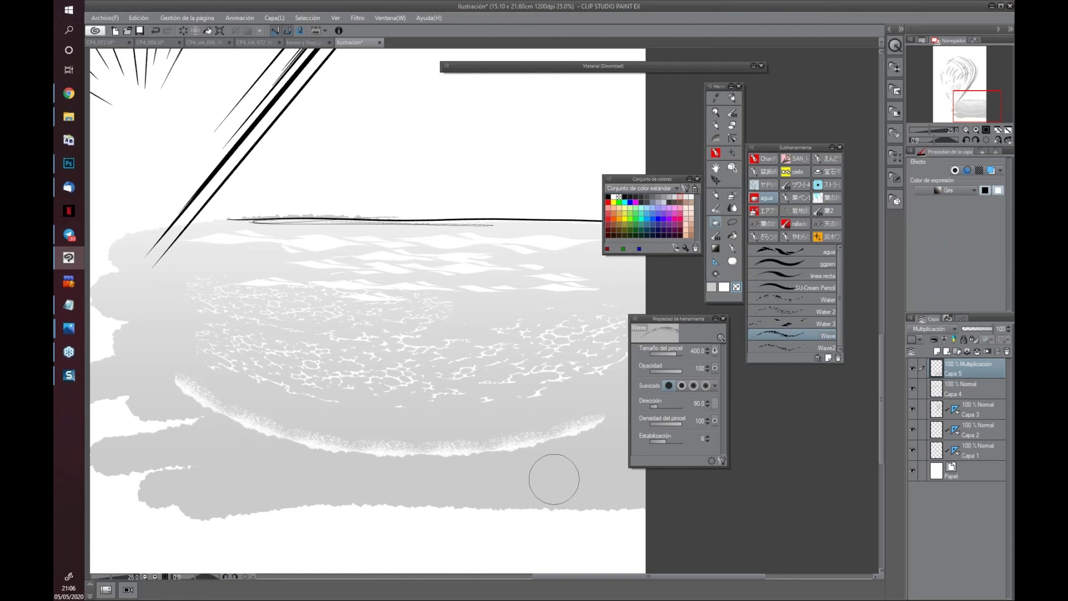
key("ctrl+z")
Enlarge the Wave brush to 1000 and paint one long curved foam edge around the lower side of the water
key("bracketright")
key("bracketright")
key("bracketright")
key("bracketright")
key("bracketright")
mouse_move(572, 410)
left_mouse_down()
mouse_move(448, 448)
mouse_move(337, 448)
mouse_move(222, 417)
mouse_move(143, 358)
mouse_move(98, 278)
left_mouse_up()
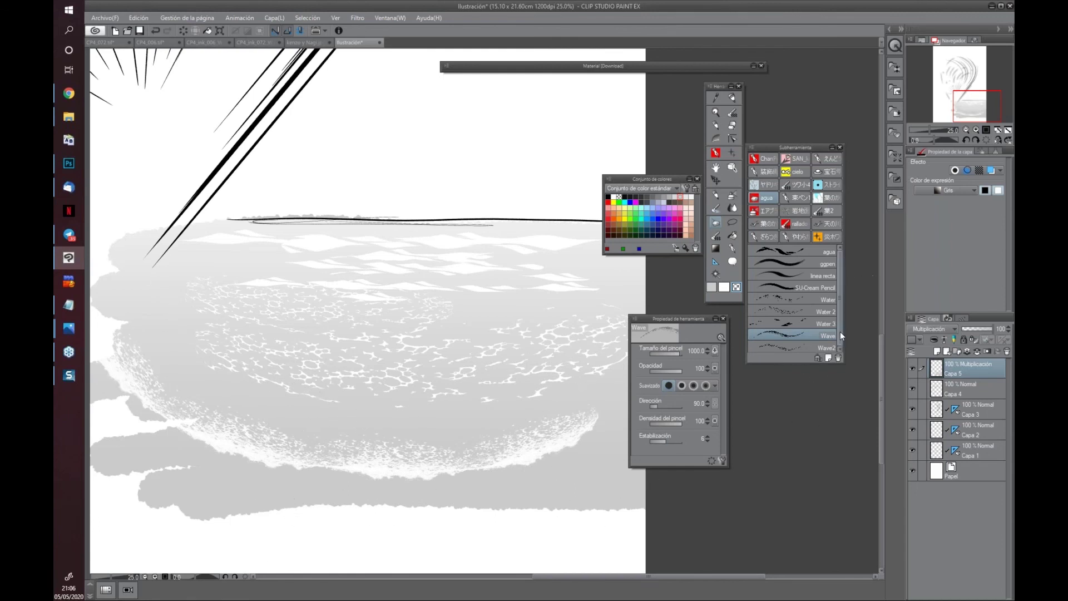
Choose the Water 3 brush and paint a scattered band of white glints between the ripples and the foam edge
left_click(833, 309)
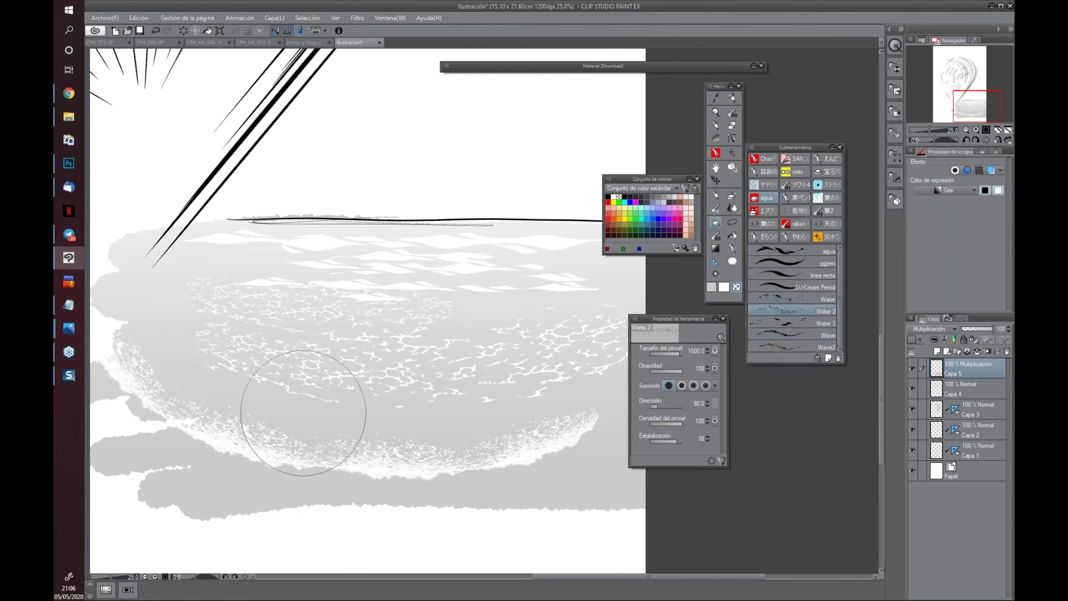
left_click(823, 299)
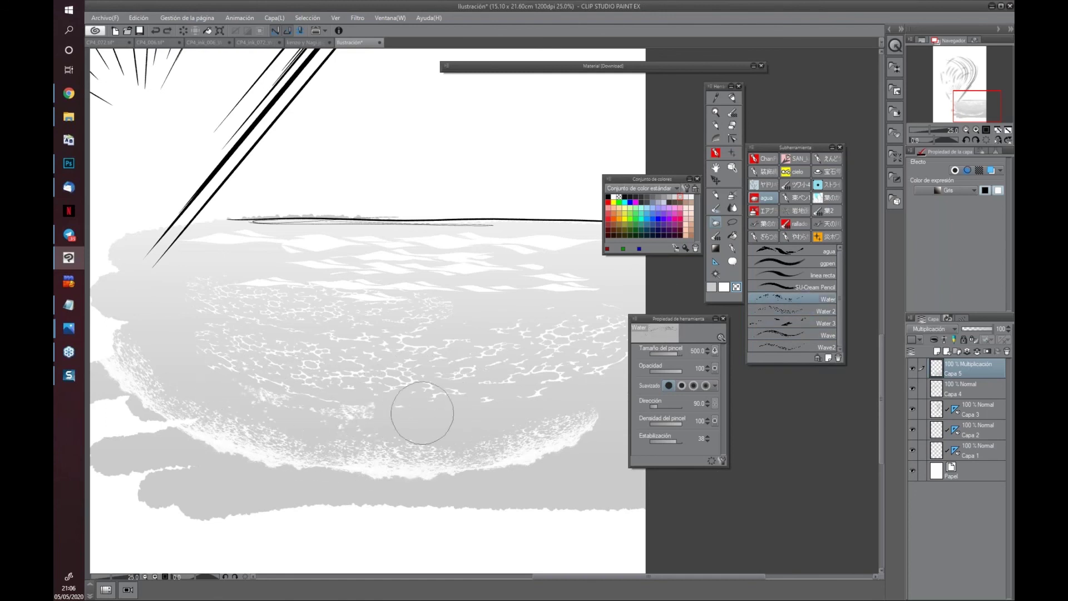
left_click(829, 335)
left_click(825, 324)
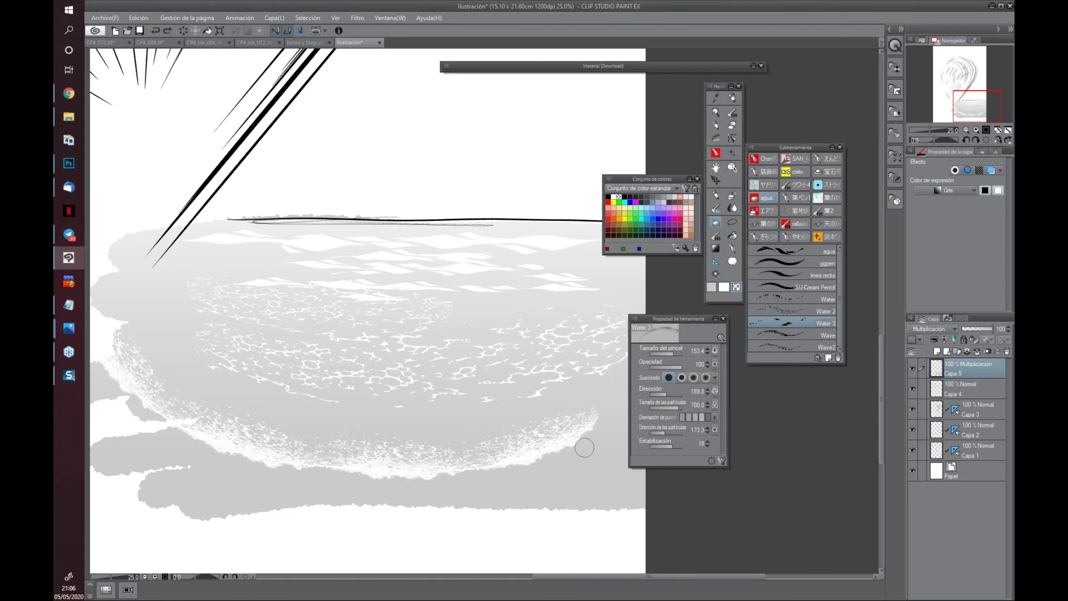
mouse_move(521, 421)
left_mouse_down()
mouse_move(423, 426)
mouse_move(327, 412)
mouse_move(408, 412)
mouse_move(391, 420)
mouse_move(255, 406)
left_mouse_up()
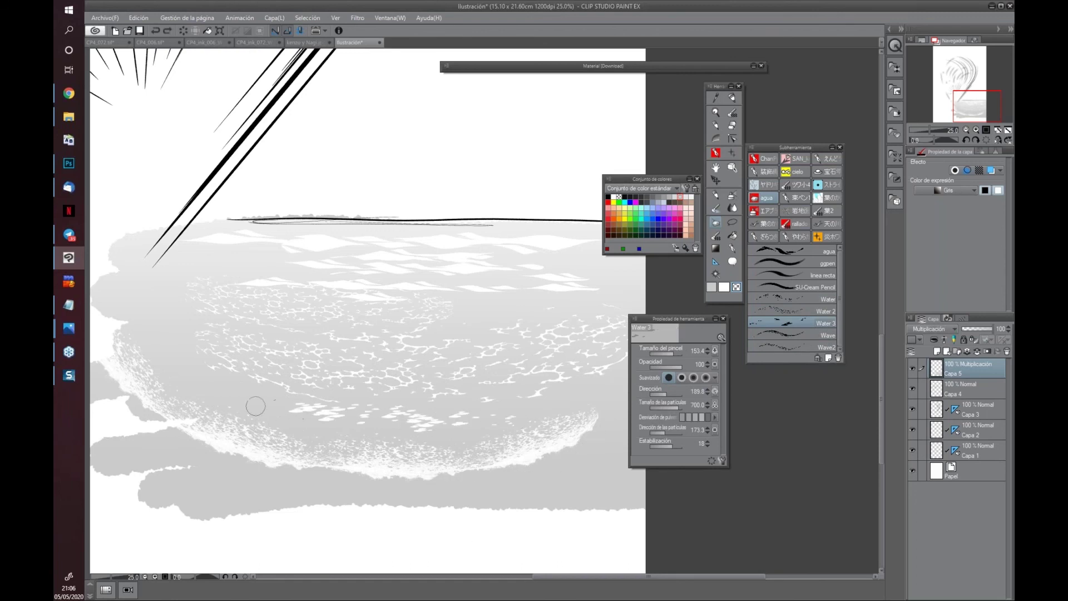
mouse_move(432, 431)
left_mouse_down()
mouse_move(512, 438)
mouse_move(382, 411)
mouse_move(539, 416)
left_mouse_up()
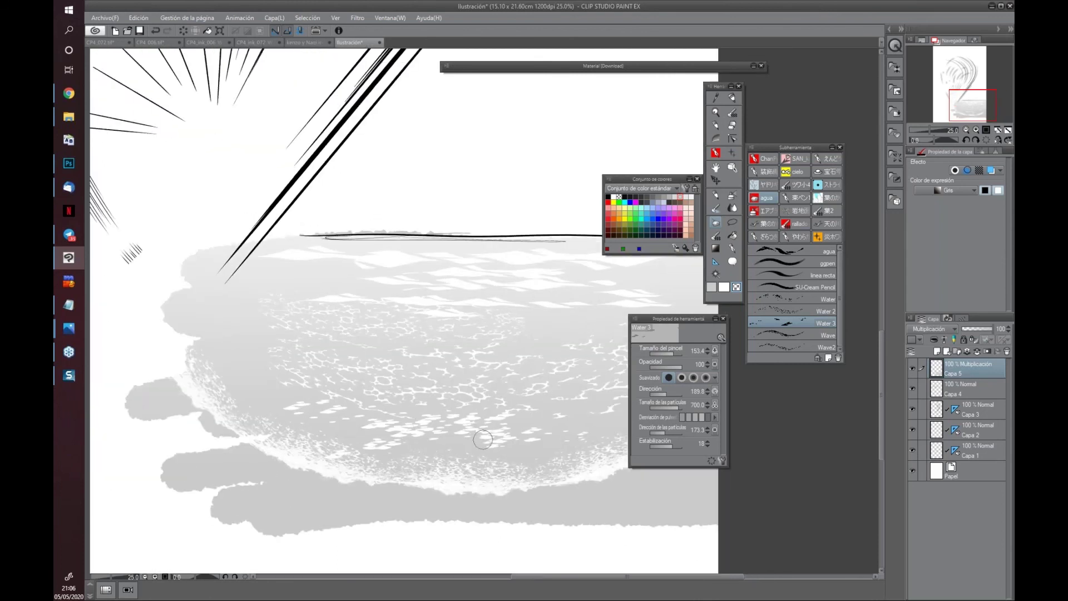
left_click_drag(465, 276, 363, 288)
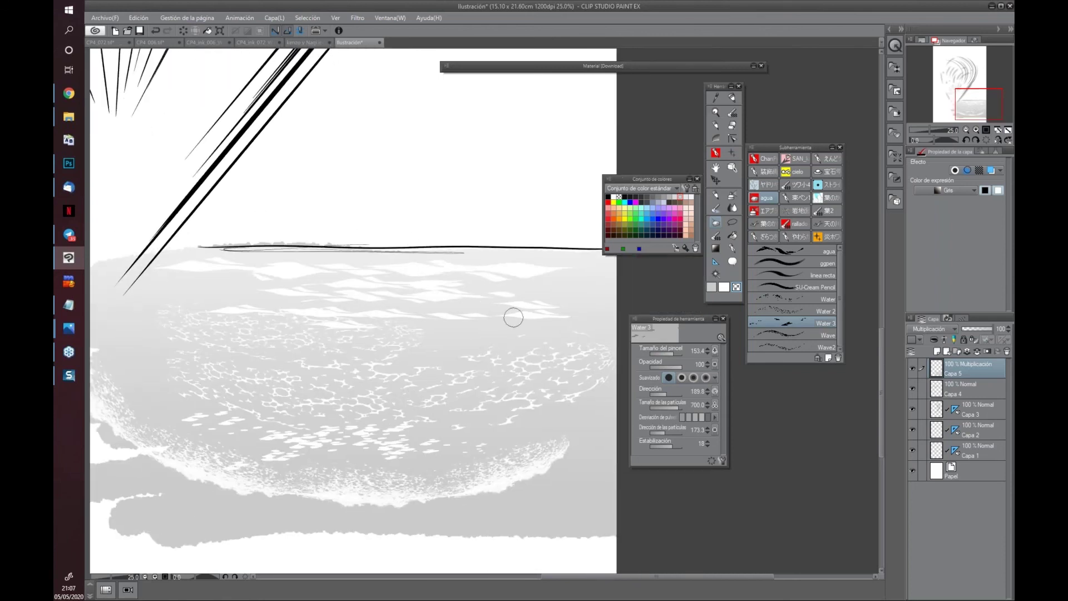
Choose the Real Wooden Pencil brush, enlarge it to 150, and set black as the drawing colour
mouse_move(469, 288)
left_mouse_down()
mouse_move(524, 306)
mouse_move(460, 401)
mouse_move(441, 533)
left_mouse_up()
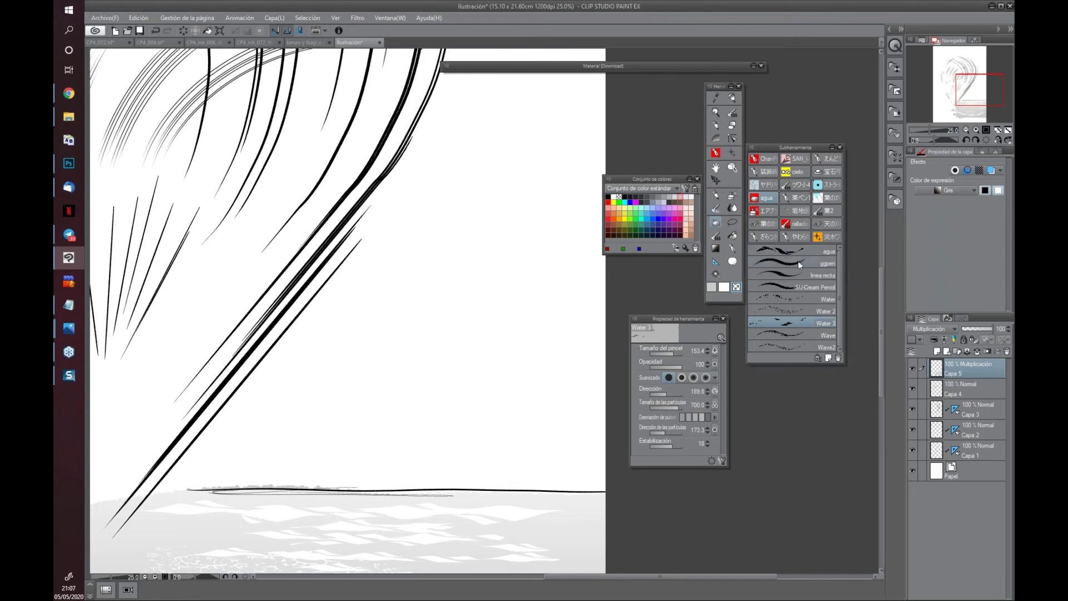
left_click(765, 160)
left_click(812, 299)
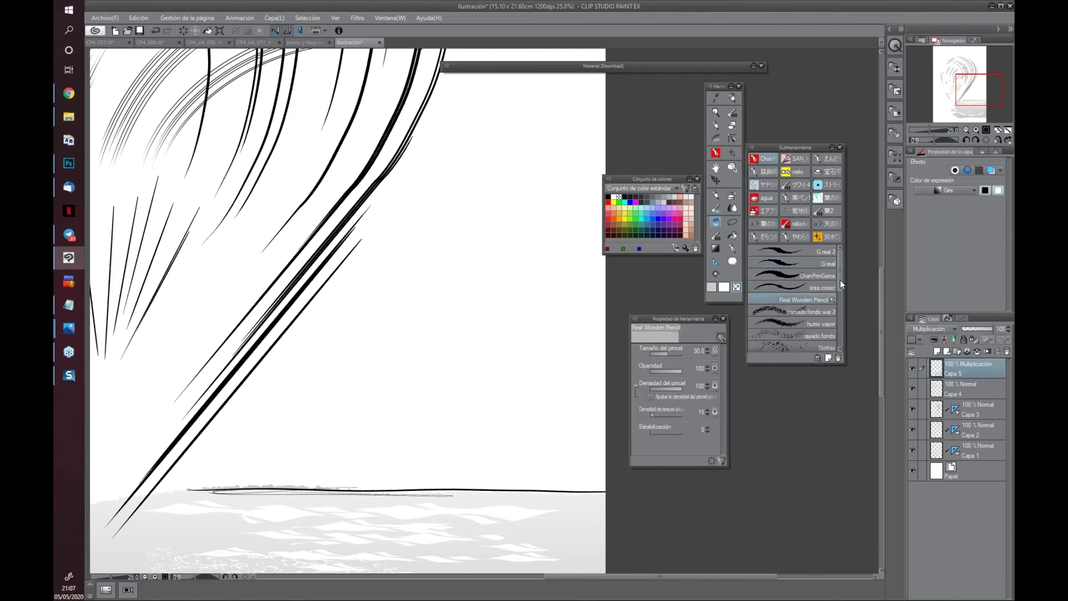
left_click_drag(525, 377, 482, 425)
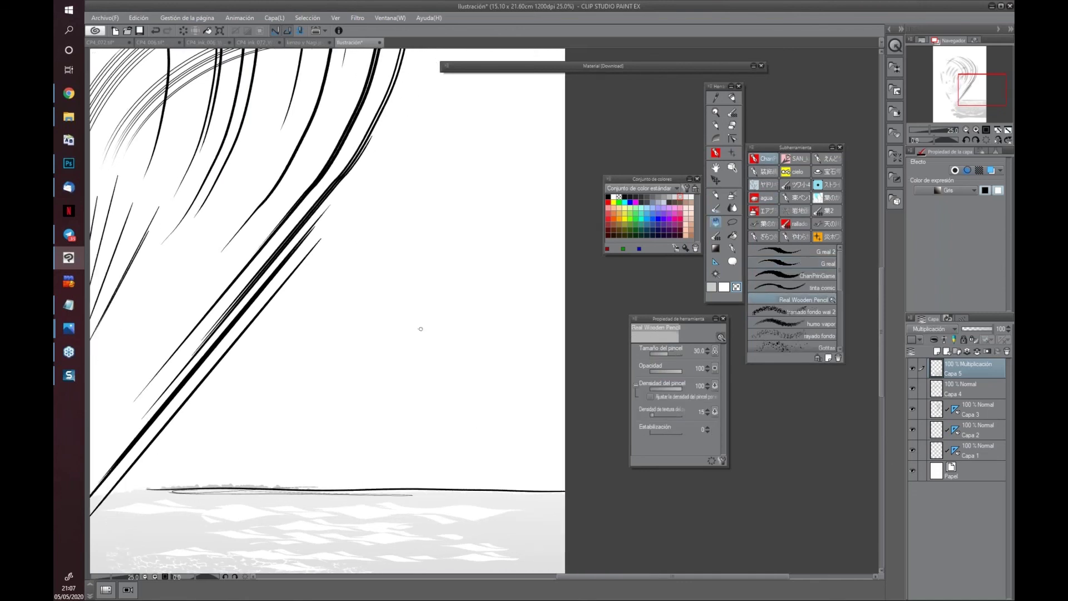
key("bracketright")
key("bracketright")
left_click(712, 287)
left_click(608, 197)
Sketch a crown-shaped water splash with curved arms and small loose droplets in the empty area above the water
mouse_move(410, 400)
left_mouse_down()
mouse_move(358, 334)
mouse_move(353, 291)
mouse_move(369, 397)
mouse_move(379, 348)
left_mouse_up()
left_click_drag(374, 291, 379, 295)
left_click_drag(375, 229, 354, 233)
left_click_drag(427, 399, 443, 398)
mouse_move(459, 394)
left_mouse_down()
mouse_move(502, 321)
mouse_move(472, 382)
mouse_move(413, 390)
mouse_move(385, 360)
mouse_move(414, 379)
mouse_move(445, 368)
mouse_move(456, 348)
mouse_move(466, 378)
mouse_move(497, 371)
mouse_move(528, 262)
mouse_move(487, 401)
left_mouse_up()
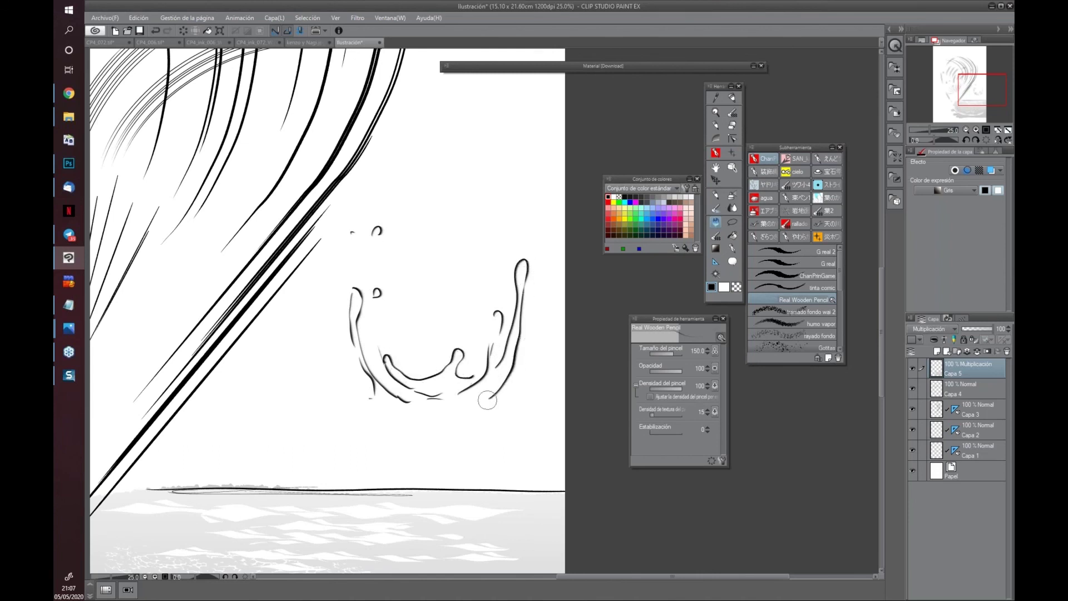
Add rounded spurts and a base contour beneath the splash, plus a curling jet of water with a droplet above it
mouse_move(361, 382)
left_mouse_down()
mouse_move(336, 379)
mouse_move(379, 411)
mouse_move(424, 424)
mouse_move(337, 404)
mouse_move(320, 416)
mouse_move(450, 431)
mouse_move(482, 415)
left_mouse_up()
mouse_move(443, 225)
left_mouse_down()
mouse_move(437, 233)
mouse_move(417, 147)
mouse_move(478, 184)
mouse_move(470, 134)
mouse_move(489, 201)
mouse_move(477, 221)
mouse_move(498, 189)
mouse_move(448, 294)
mouse_move(492, 253)
mouse_move(477, 183)
left_mouse_up()
left_click_drag(475, 474, 480, 484)
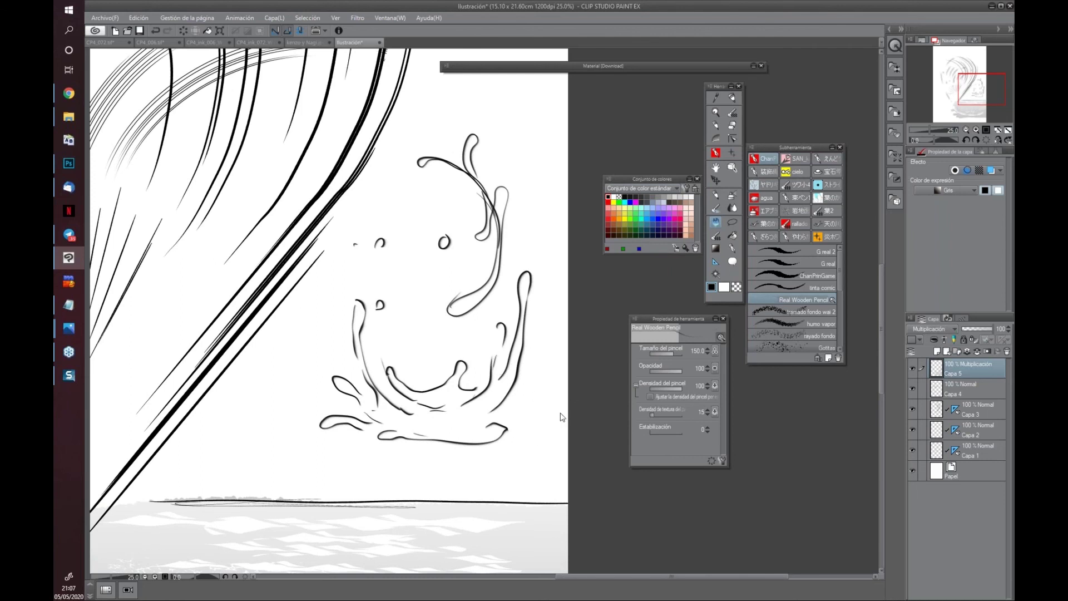
Shade the inner base and sides of the splash with short curved hatching, and add a few small droplets
scroll(562, 415, "down", 4)
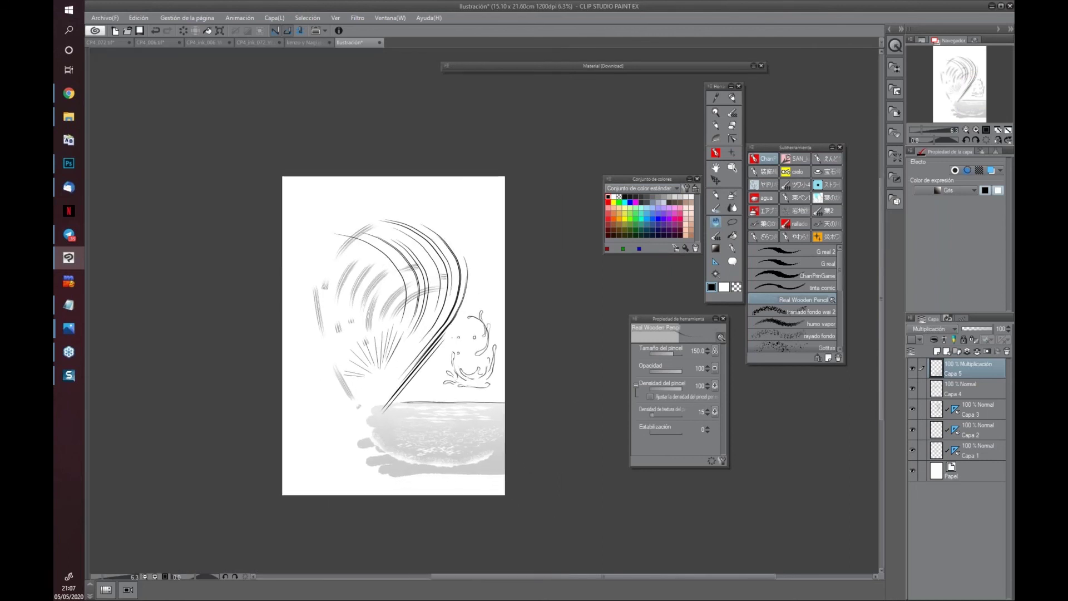
scroll(460, 262, "up", 5)
left_click_drag(460, 262, 476, 410)
mouse_move(401, 336)
left_mouse_down()
mouse_move(390, 347)
mouse_move(431, 324)
mouse_move(389, 343)
left_mouse_up()
left_click_drag(307, 238, 307, 281)
mouse_move(336, 285)
left_mouse_down()
mouse_move(368, 322)
mouse_move(356, 294)
mouse_move(341, 331)
mouse_move(378, 356)
mouse_move(334, 356)
mouse_move(367, 342)
mouse_move(390, 355)
mouse_move(367, 359)
mouse_move(429, 328)
mouse_move(414, 346)
left_mouse_up()
left_click_drag(443, 211, 420, 220)
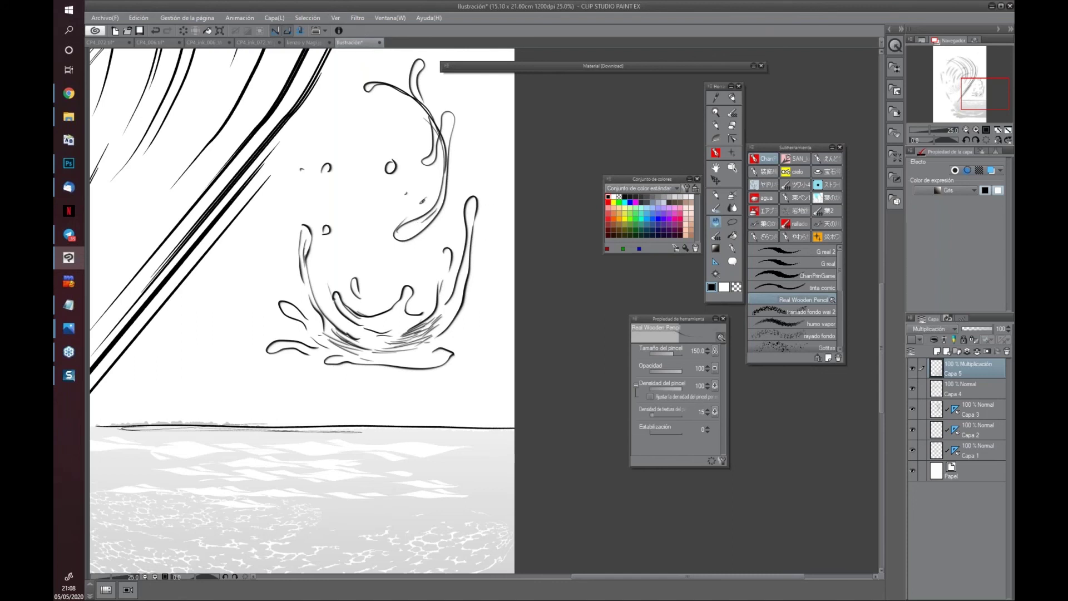
scroll(379, 241, "down", 2)
mouse_move(293, 166)
left_mouse_down()
mouse_move(331, 228)
mouse_move(374, 357)
left_mouse_up()
left_click_drag(386, 412, 393, 290)
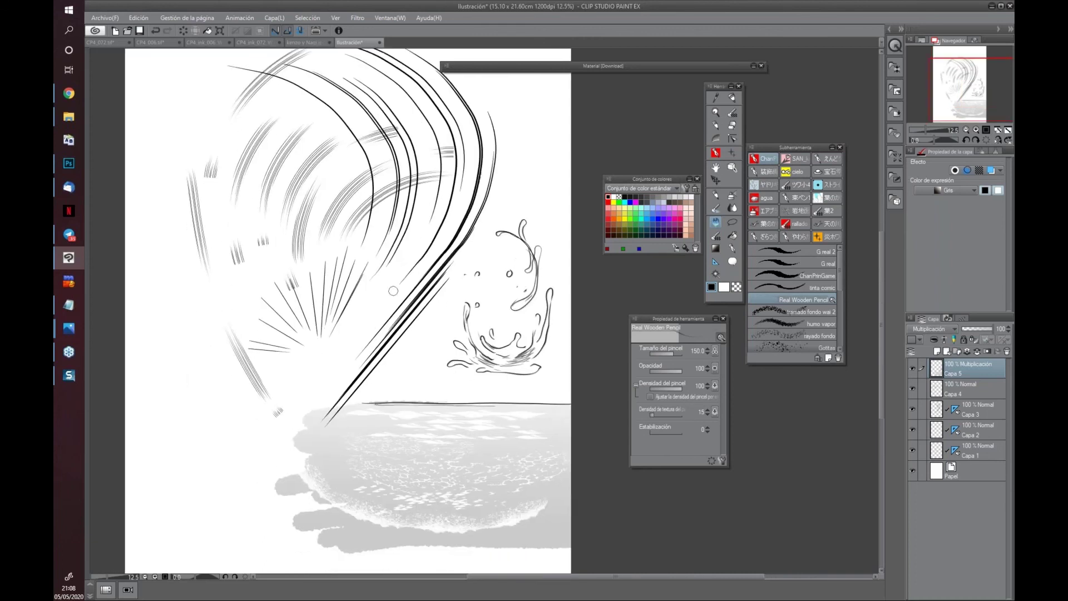